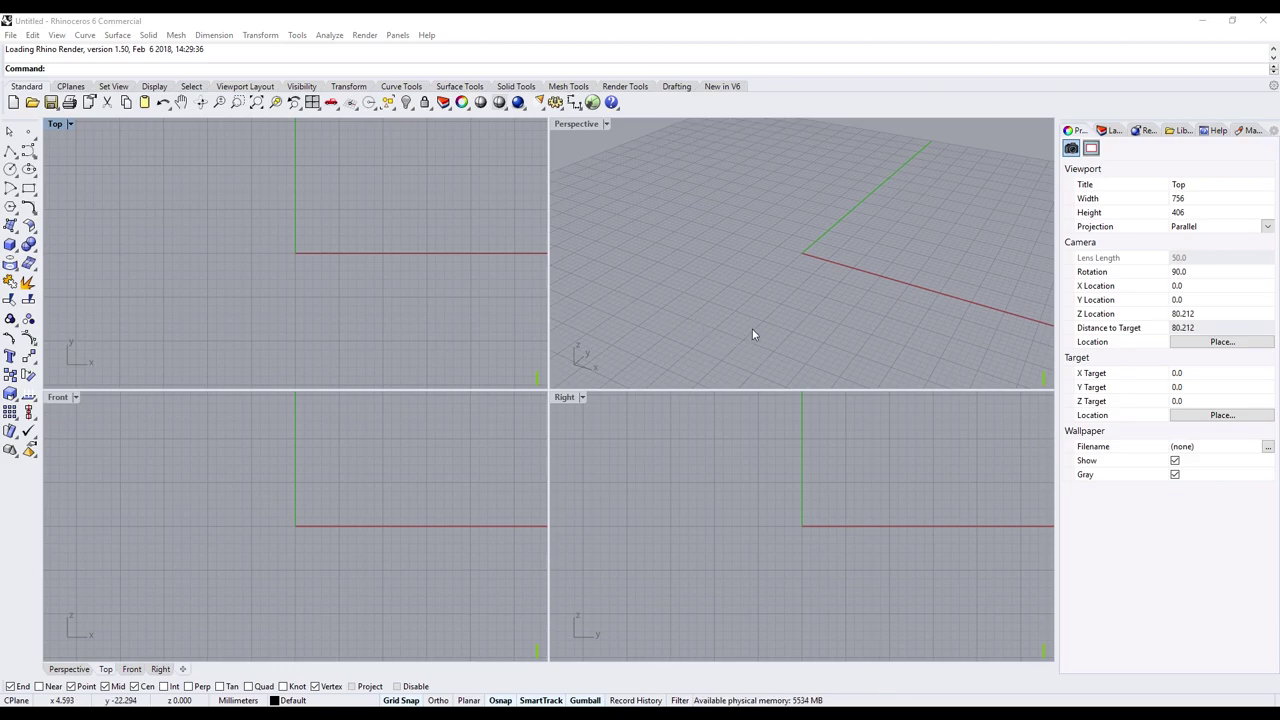
- Make the Front viewport active and pan it so the origin sits slightly lower
left_click(769, 288)
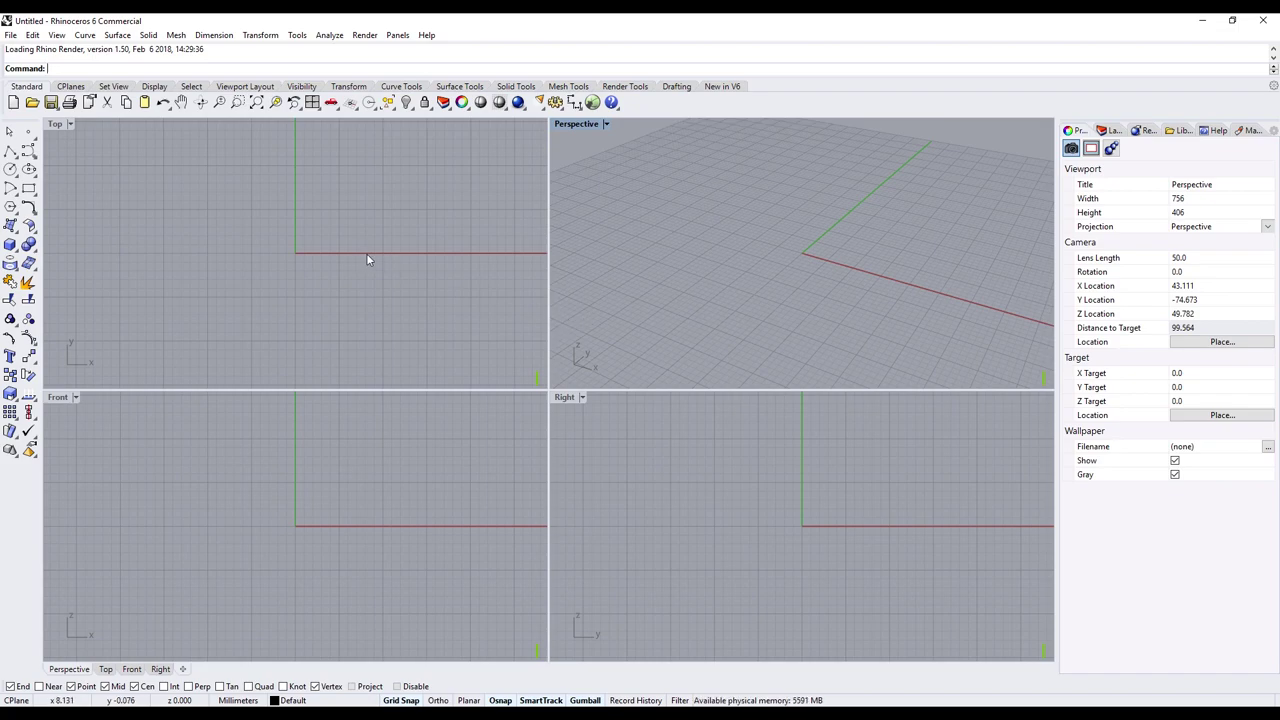
left_click(300, 208)
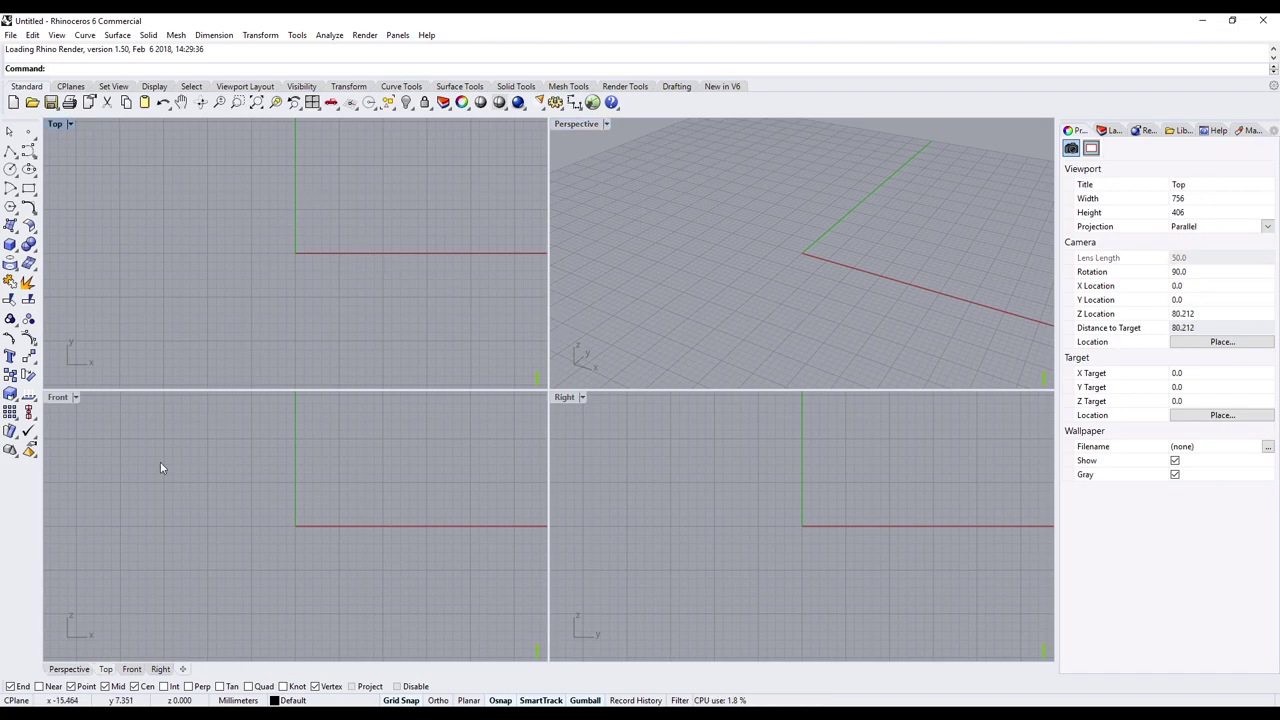
left_click(306, 502)
right_click_drag(308, 514, 304, 562)
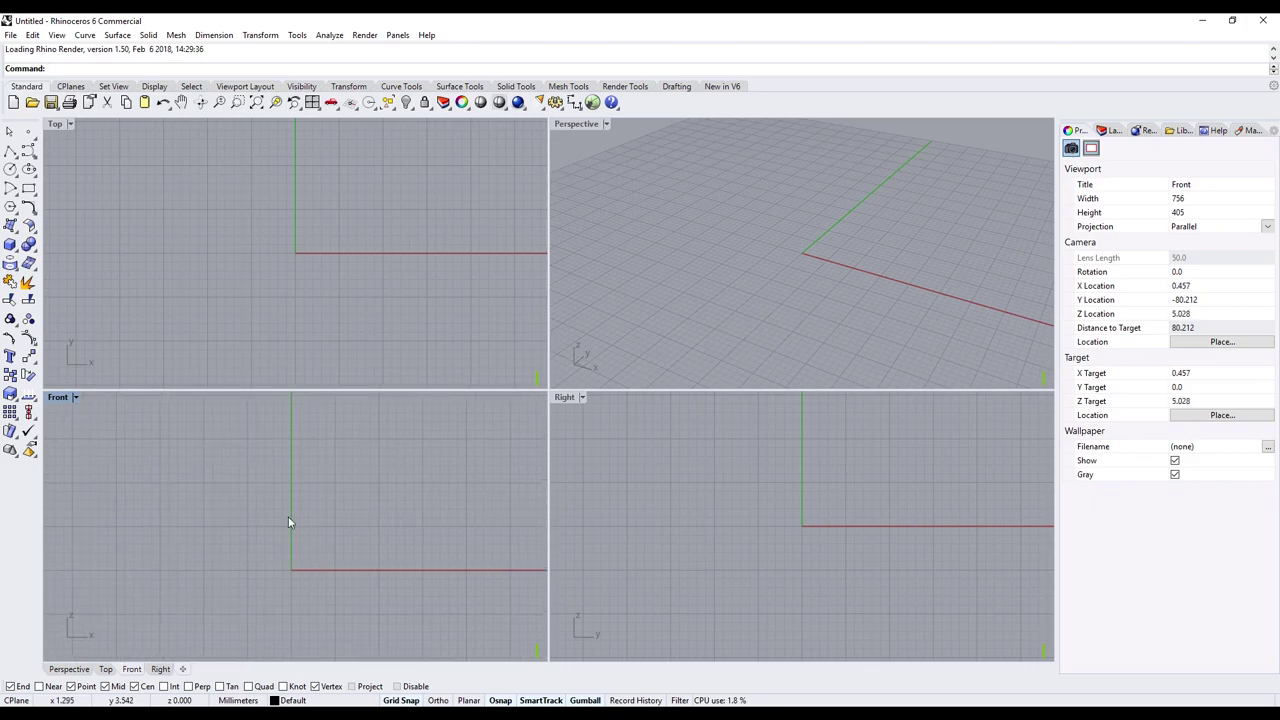
- Draw a control-point arch through -10,0, 0,9 and 10,0 in the Front view
left_click(28, 150)
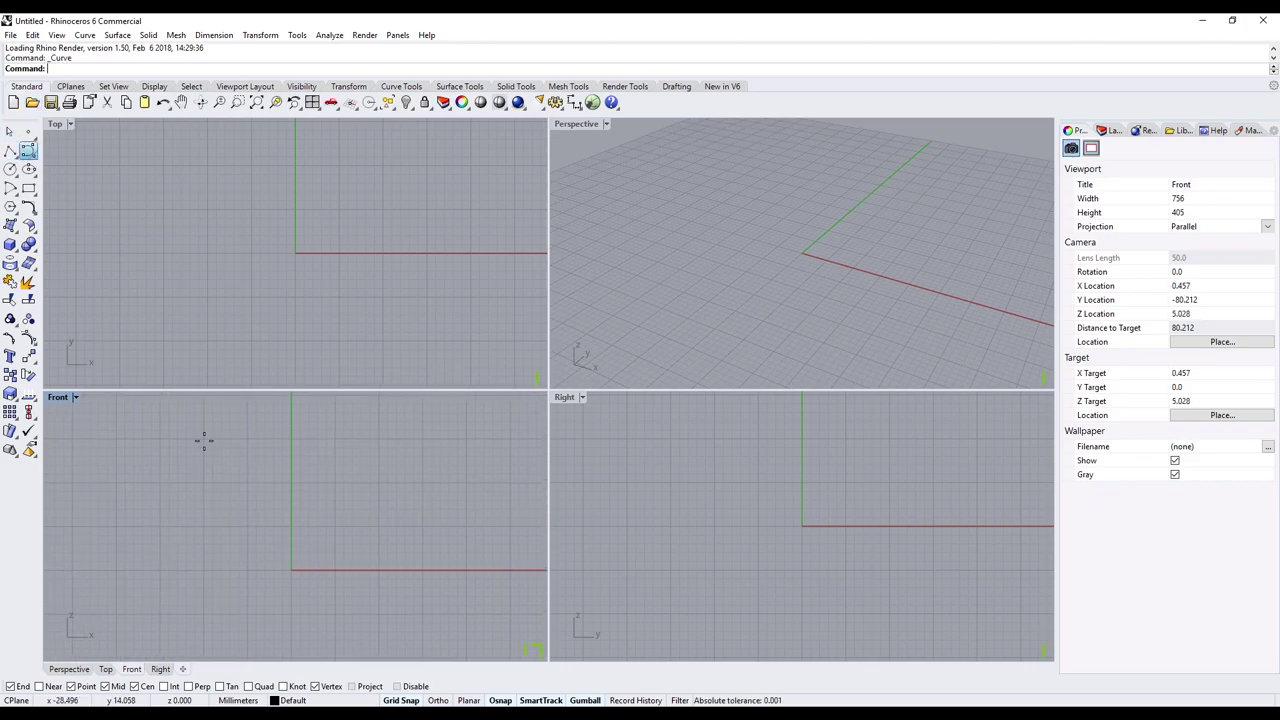
left_click(204, 570)
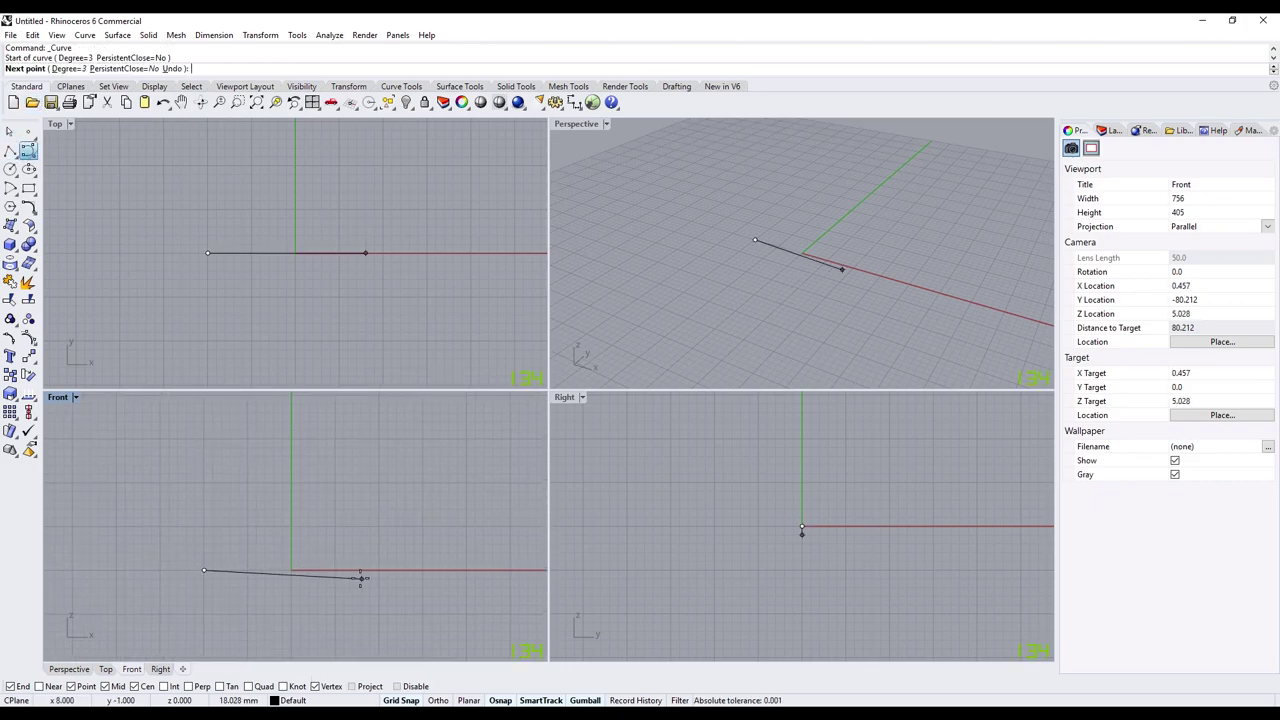
left_click(291, 483)
left_click(378, 570)
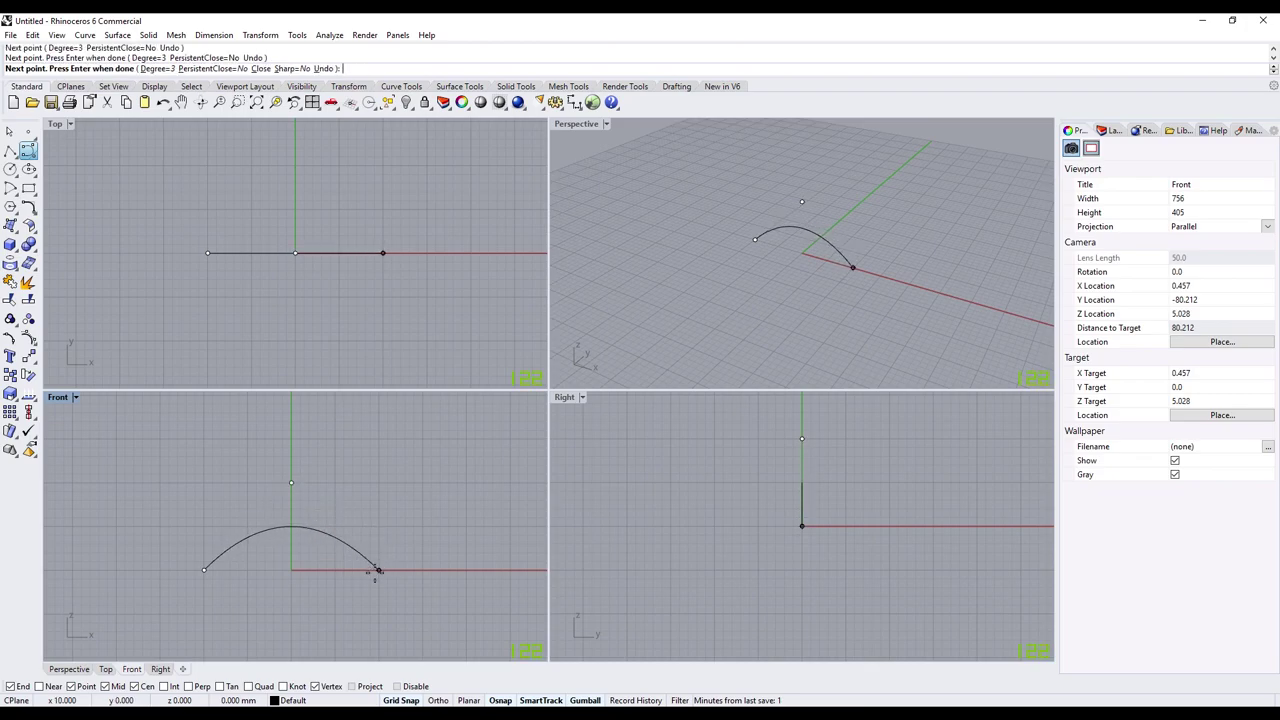
key("Return")
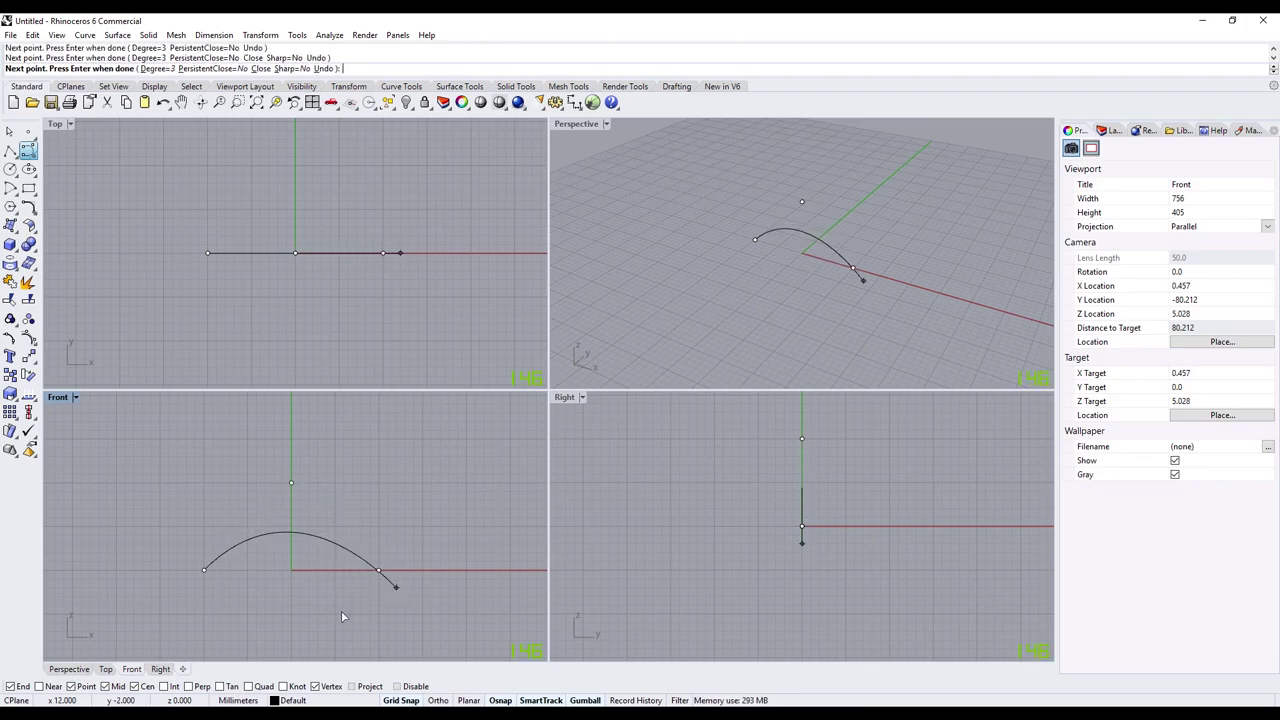
- Maximize the Perspective viewport and select the arch curve
left_click(767, 323)
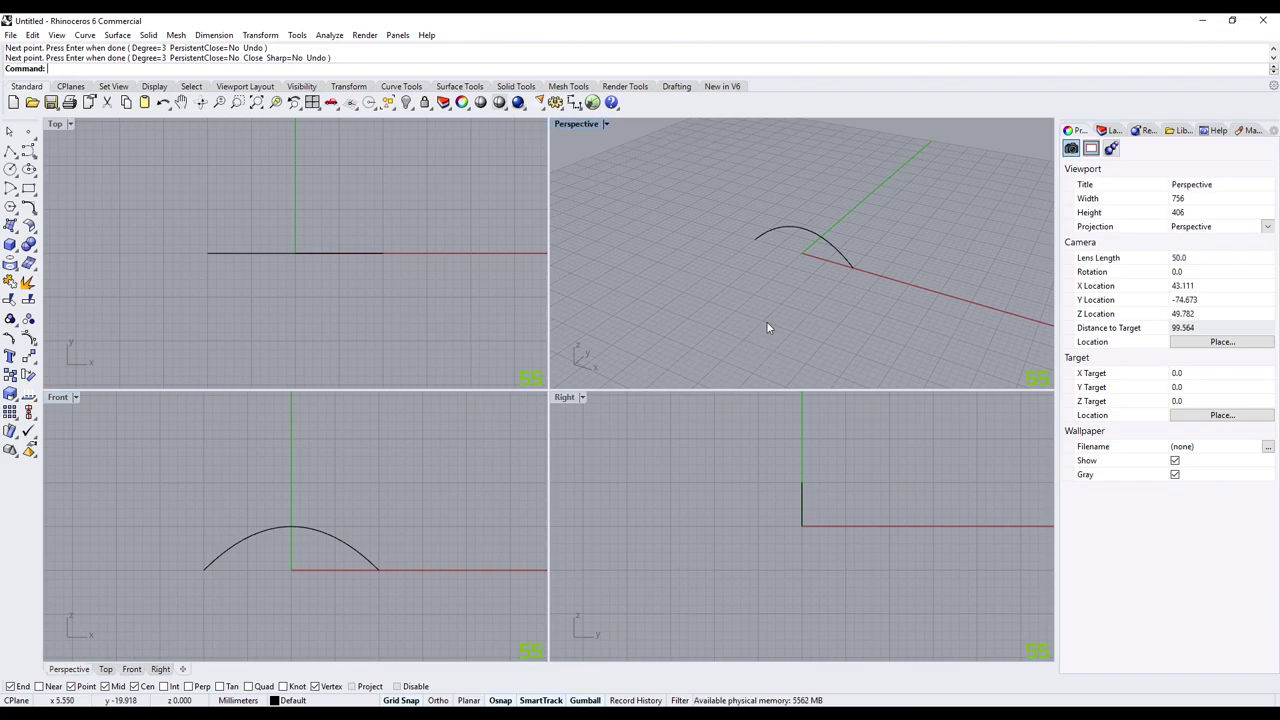
left_click(605, 124)
left_click(585, 139)
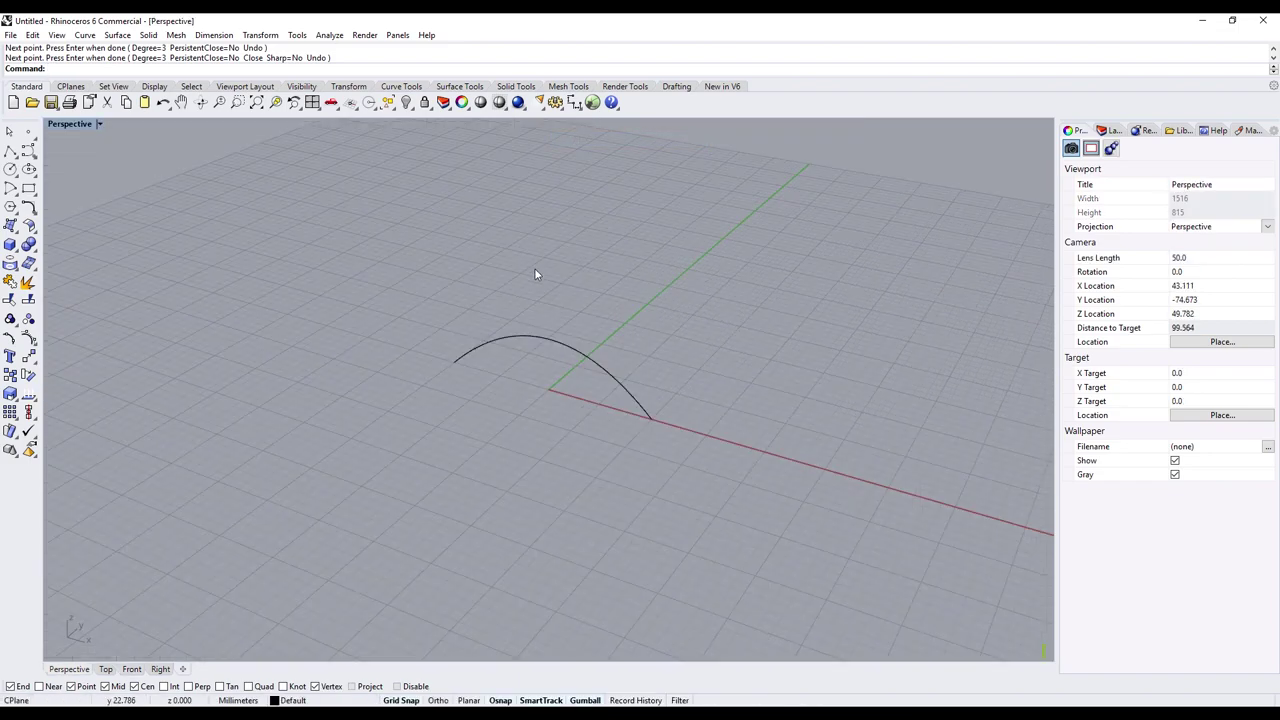
left_click(573, 354)
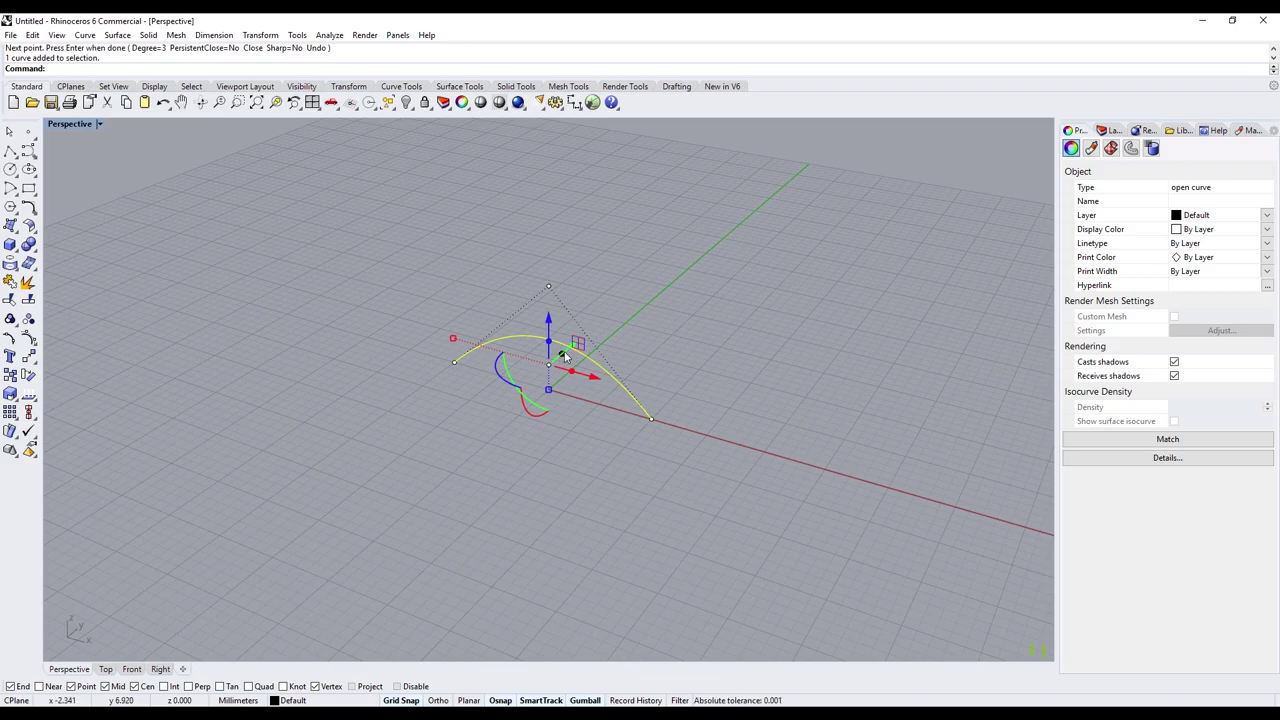
- Extrude the arch along the y-axis into a half-barrel surface with the gumball
left_click_drag(565, 355, 700, 250, "ctrl")
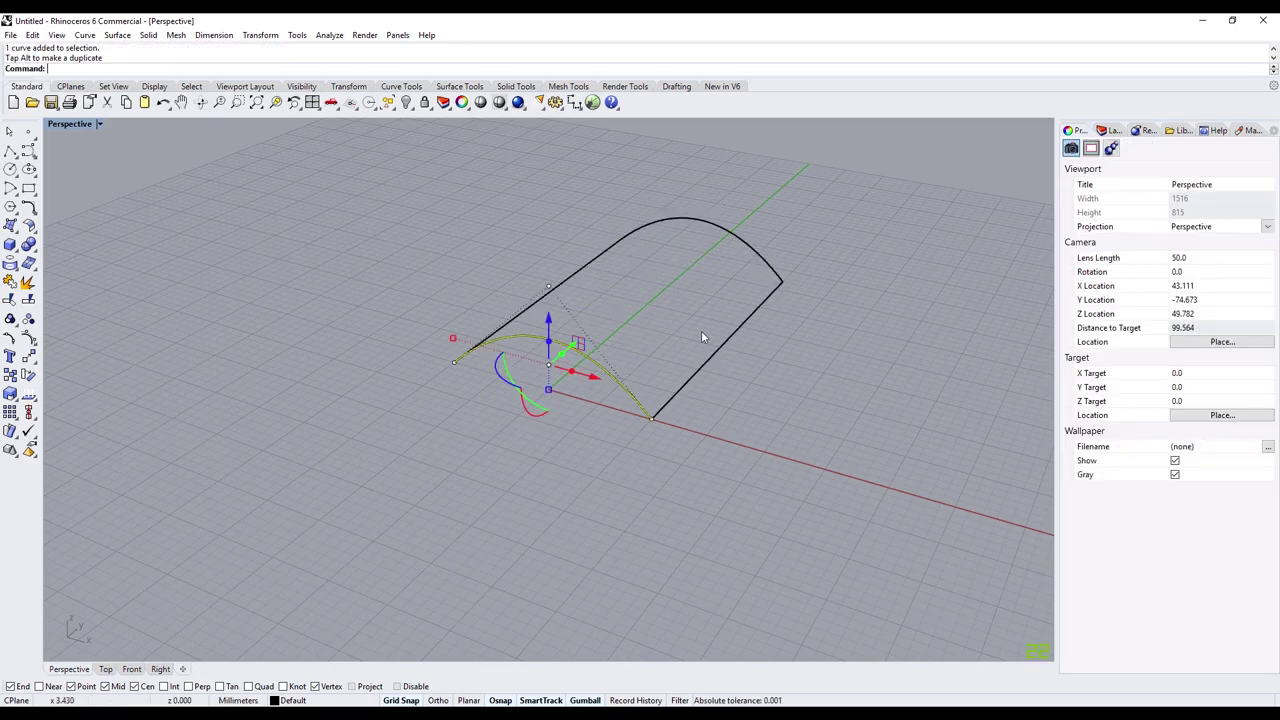
scroll(845, 224, "down", 3)
scroll(845, 224, "up", 4)
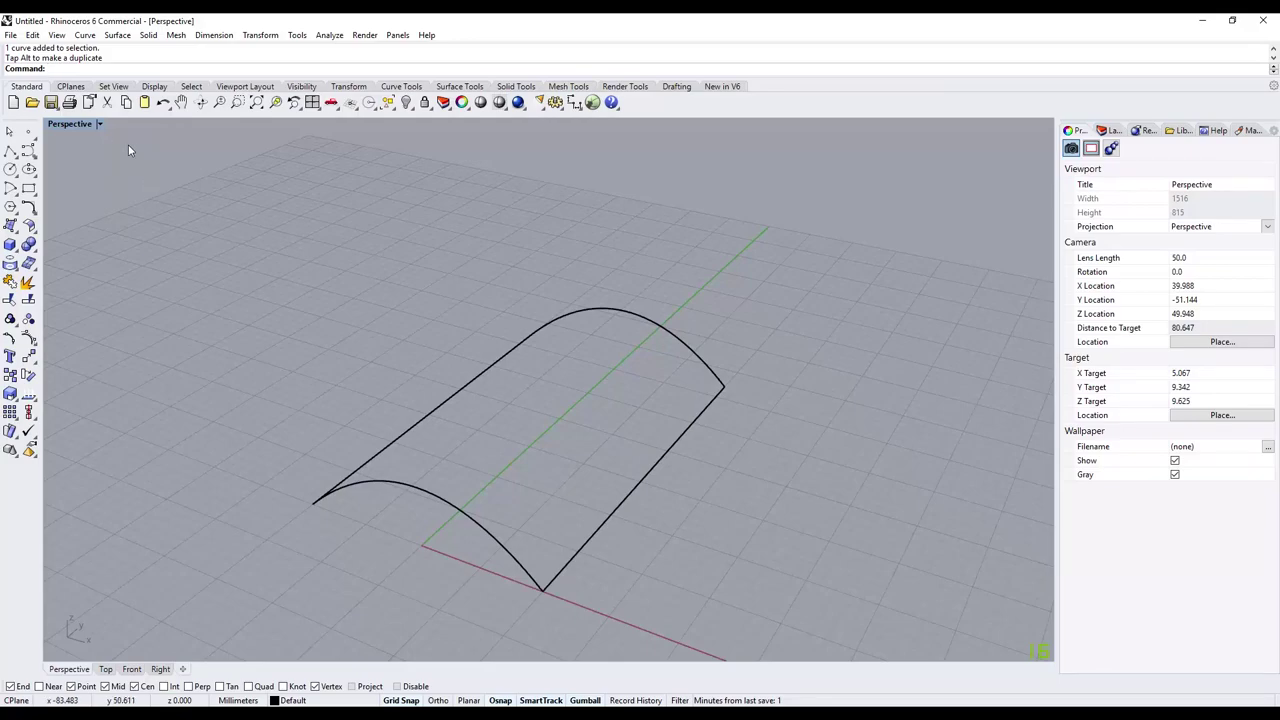
- Switch the Perspective view to Shaded display and select the arched surface
left_click(103, 124)
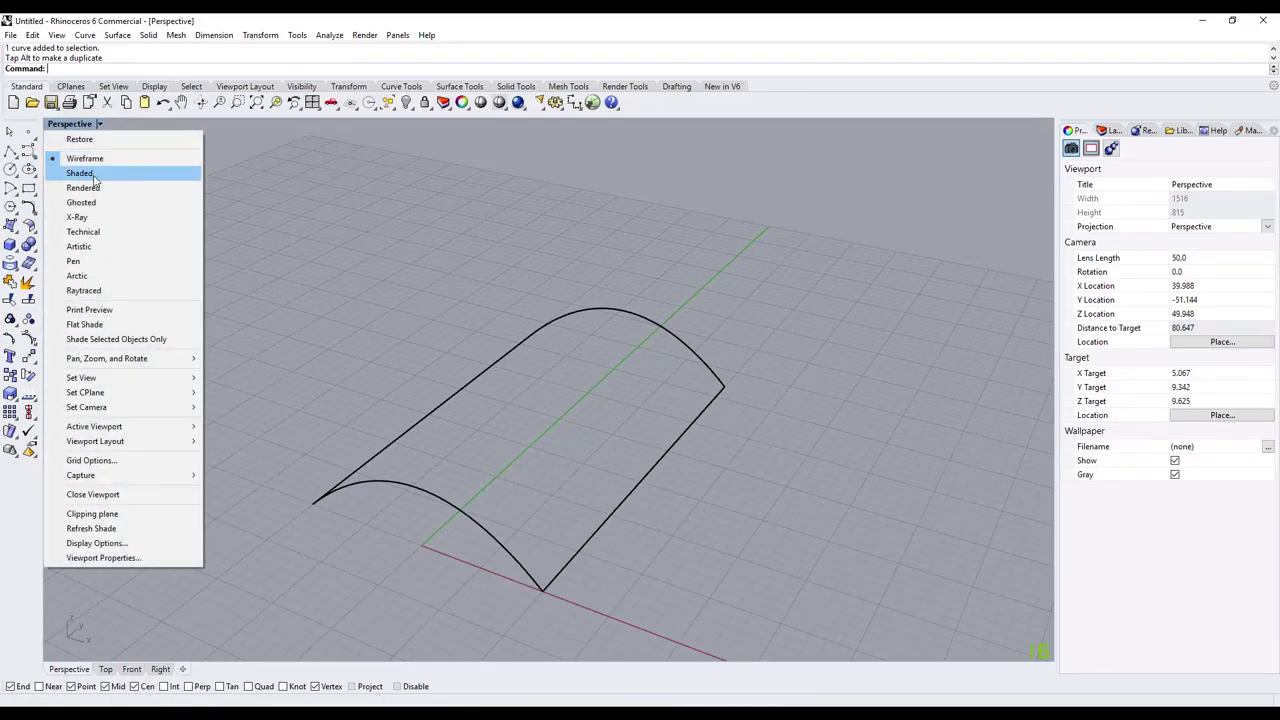
left_click(92, 172)
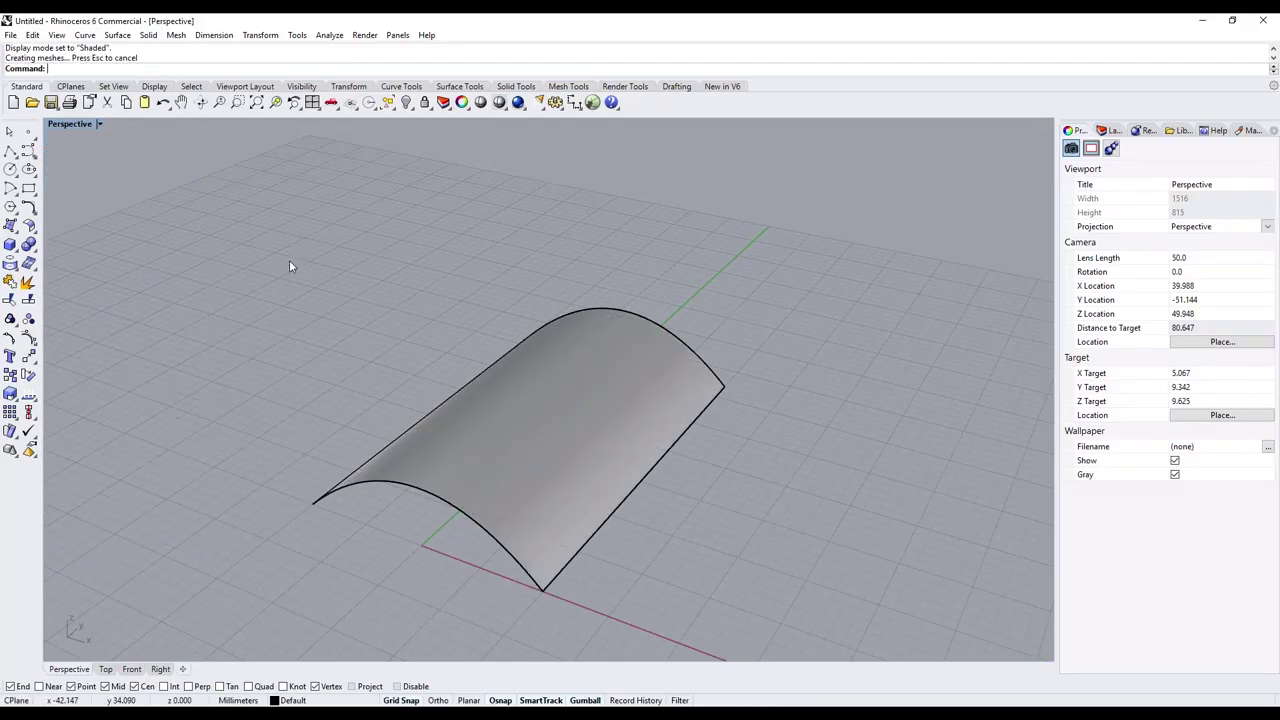
left_click(600, 440)
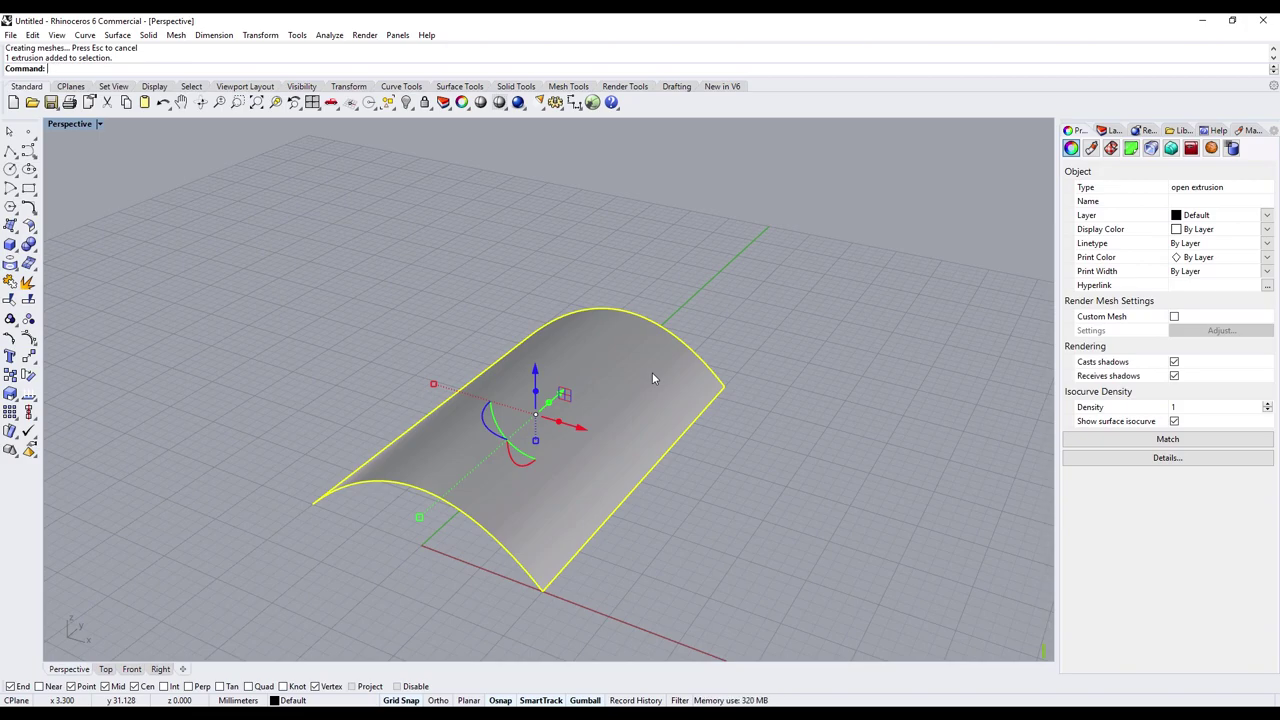
- Explode the extrusion and Rebuild it with 10×10 points at degree 3, then deselect it
left_click(27, 284)
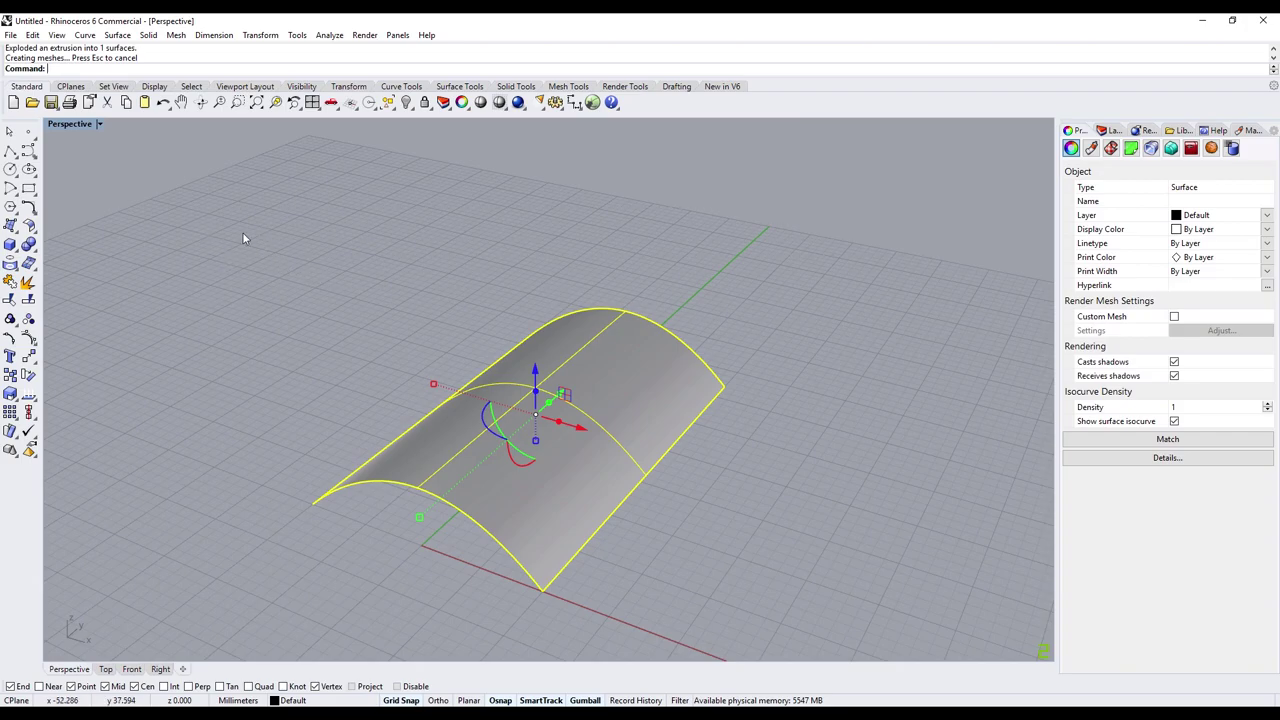
type("Rebuild")
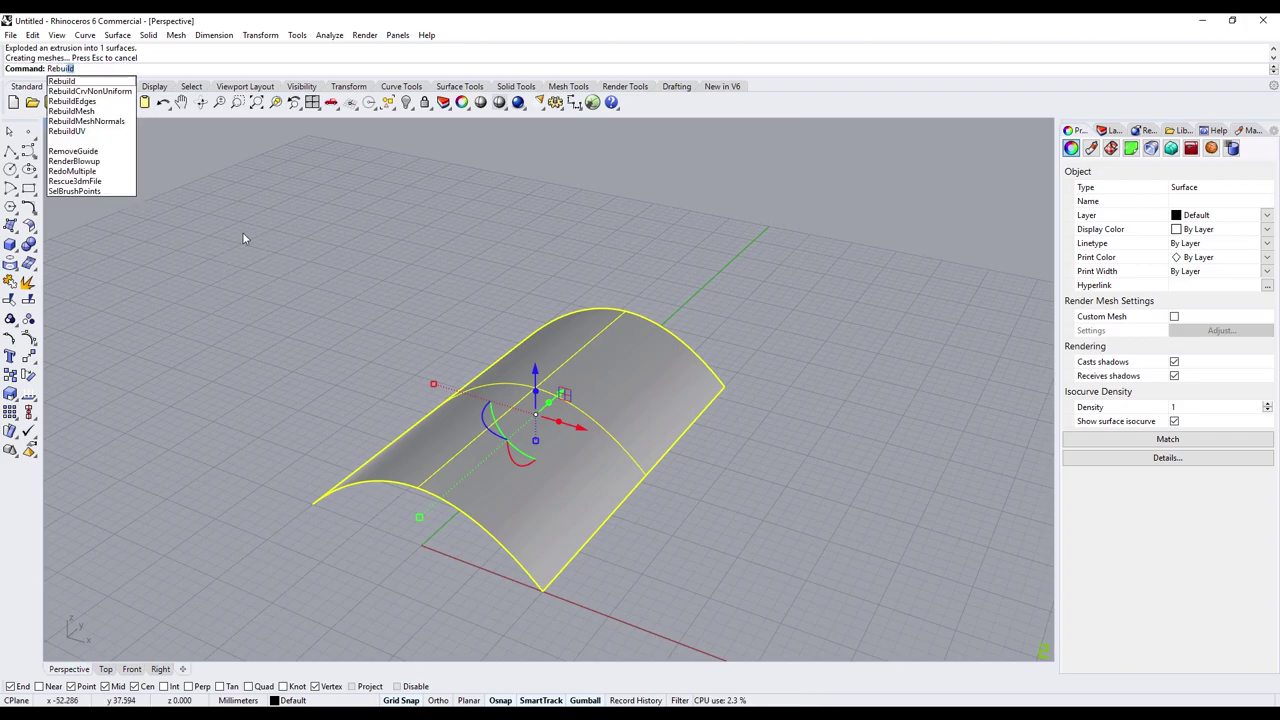
key("Return")
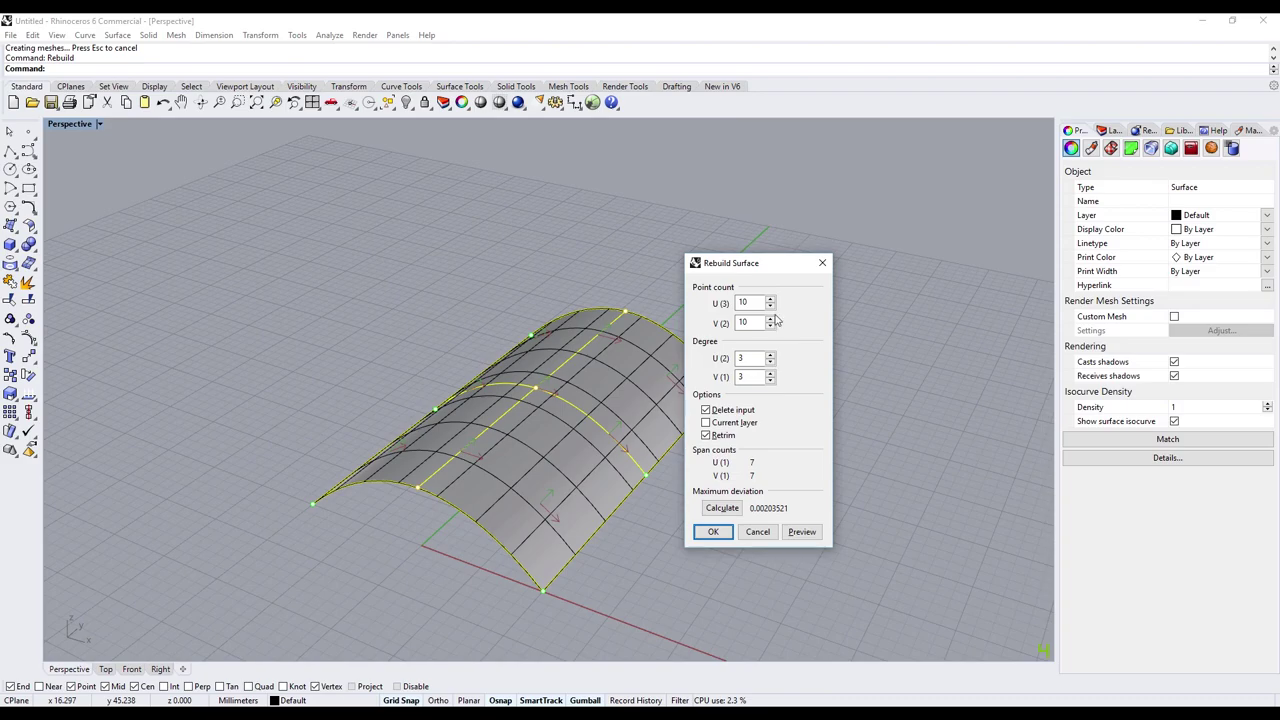
left_click(714, 532)
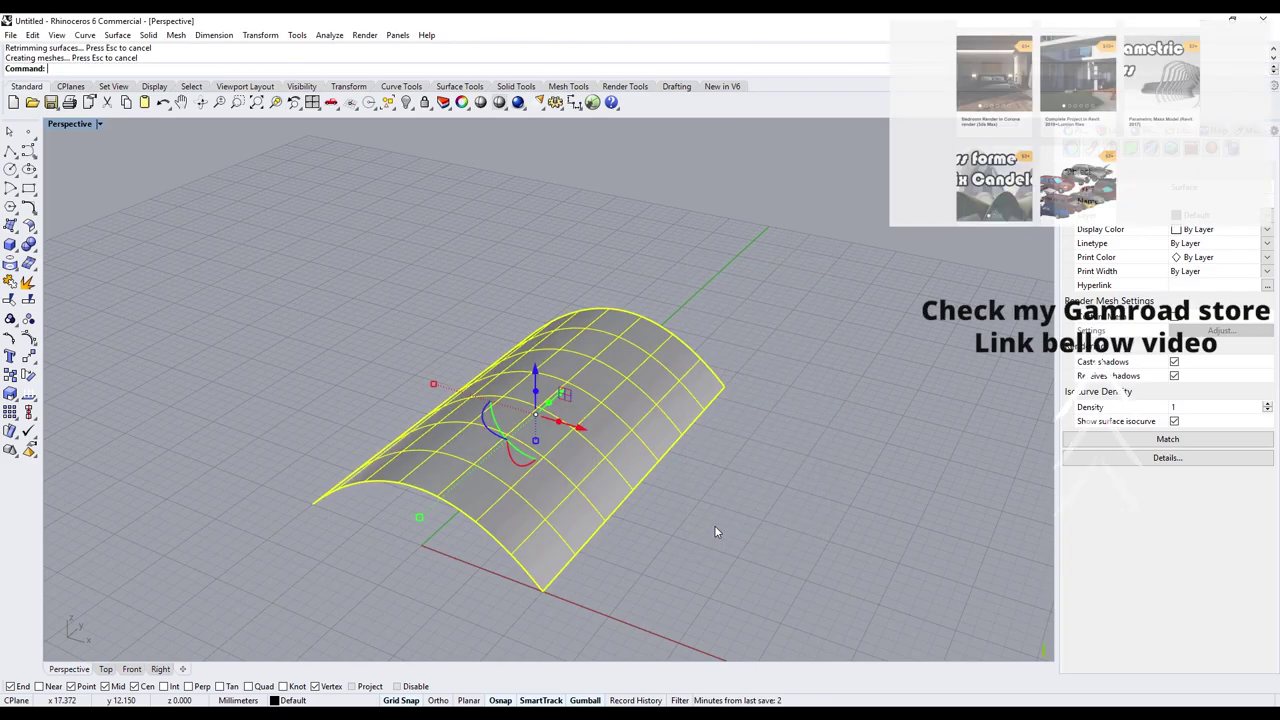
left_click(714, 525)
left_click(566, 402)
left_click(725, 489)
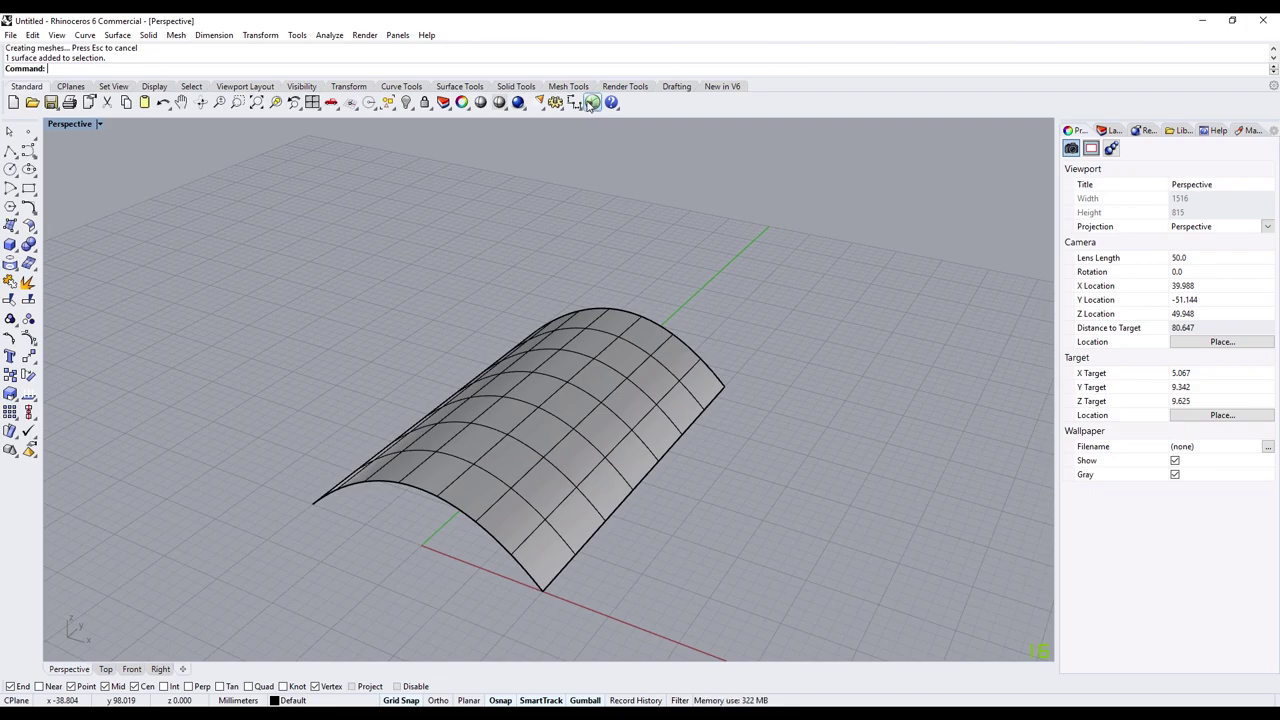
- Launch Grasshopper and dismiss the component library version warning
left_click(593, 104)
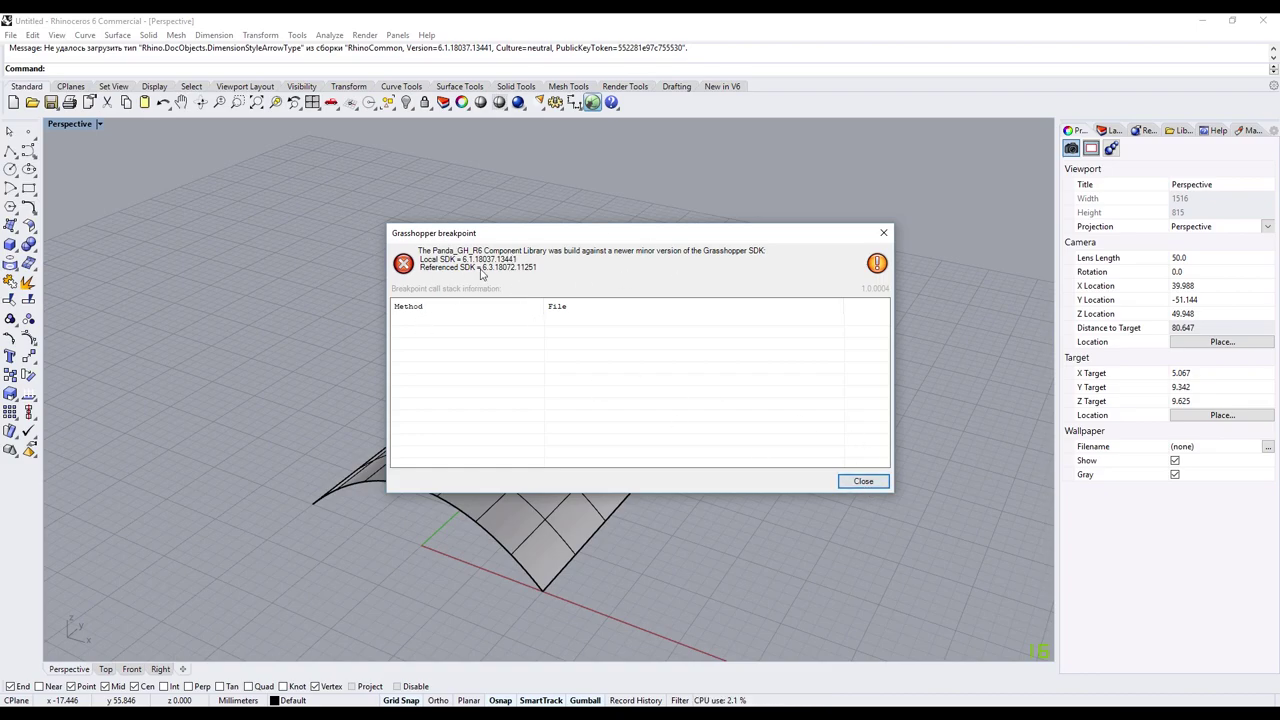
left_click(865, 480)
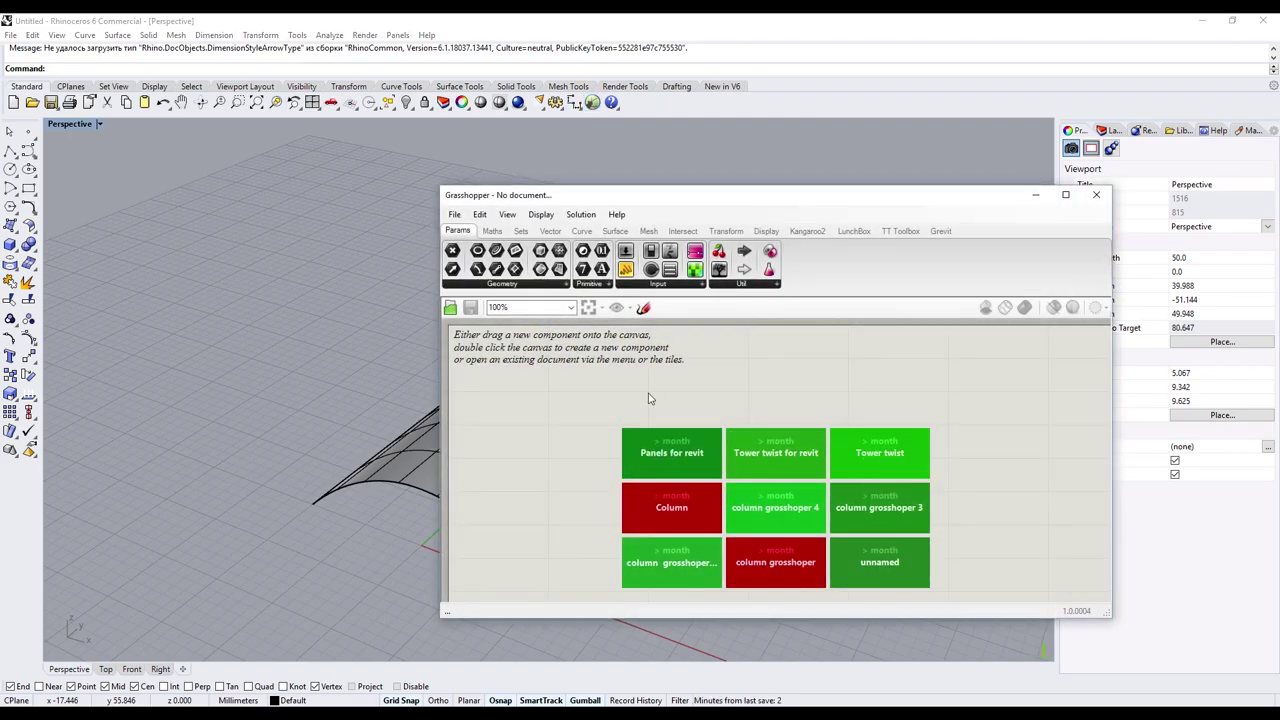
scroll(541, 429, "down", 3)
scroll(541, 429, "up", 3)
- Collapse the Grasshopper window to its title bar so the vault surface shows
right_click(523, 420)
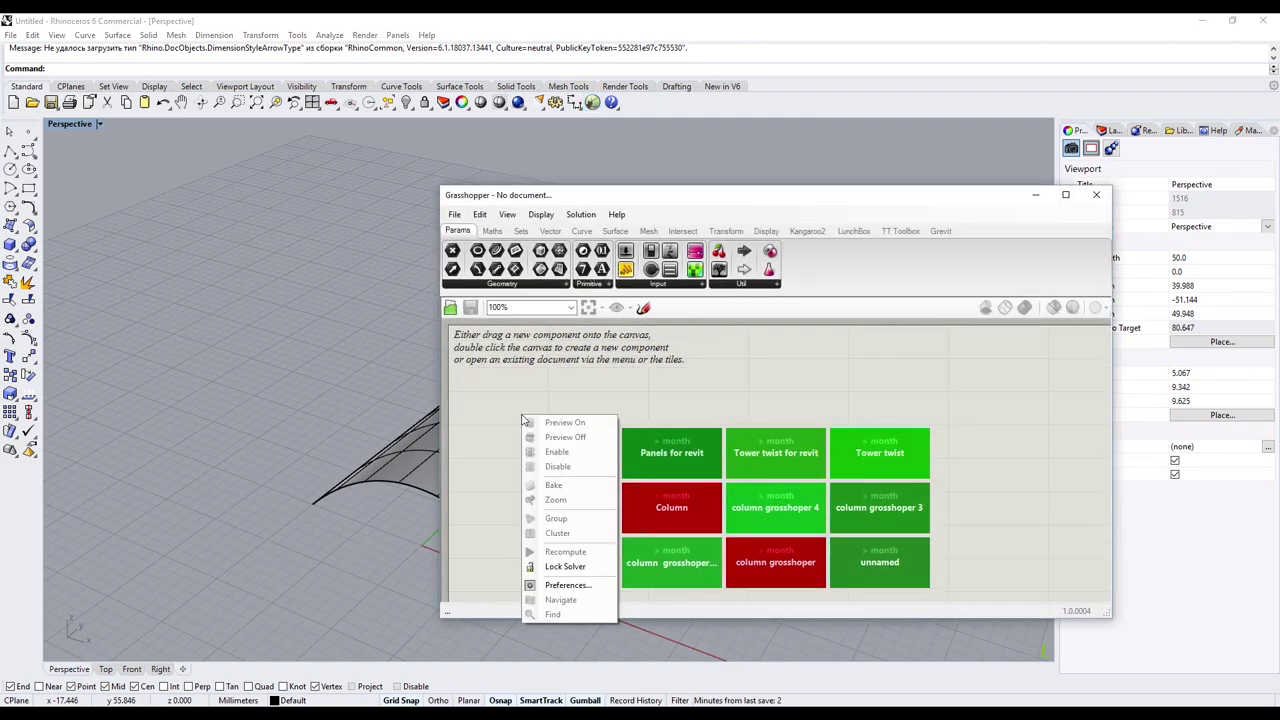
left_click(500, 405)
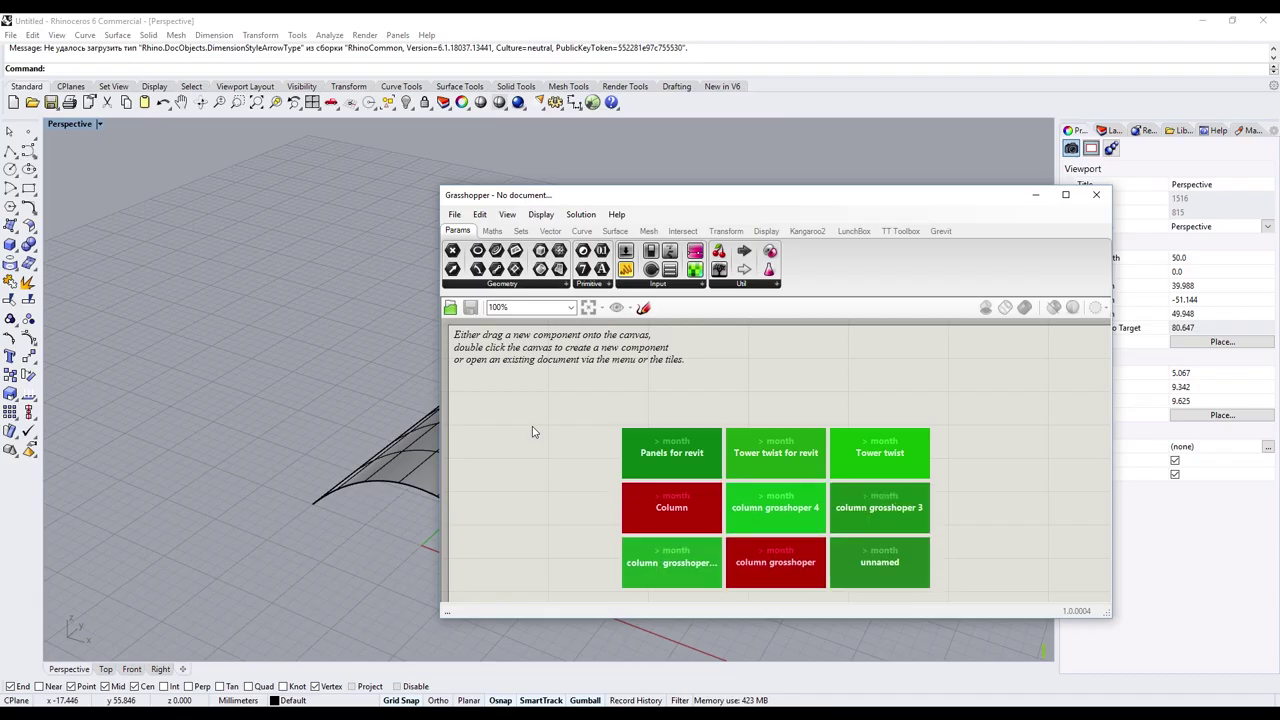
right_click(591, 412)
left_click(643, 195)
double_click(720, 192)
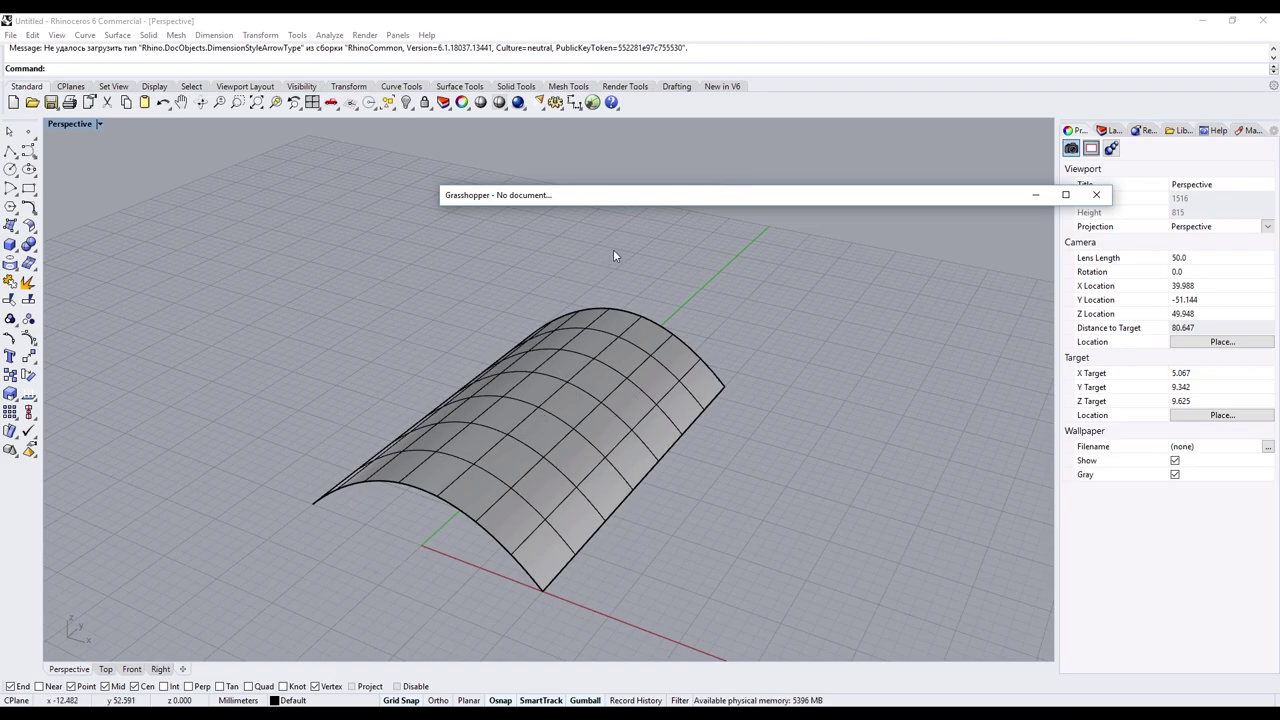
- Restore the Grasshopper window and place a Surface parameter on the canvas
double_click(630, 196)
left_click_drag(632, 195, 696, 166)
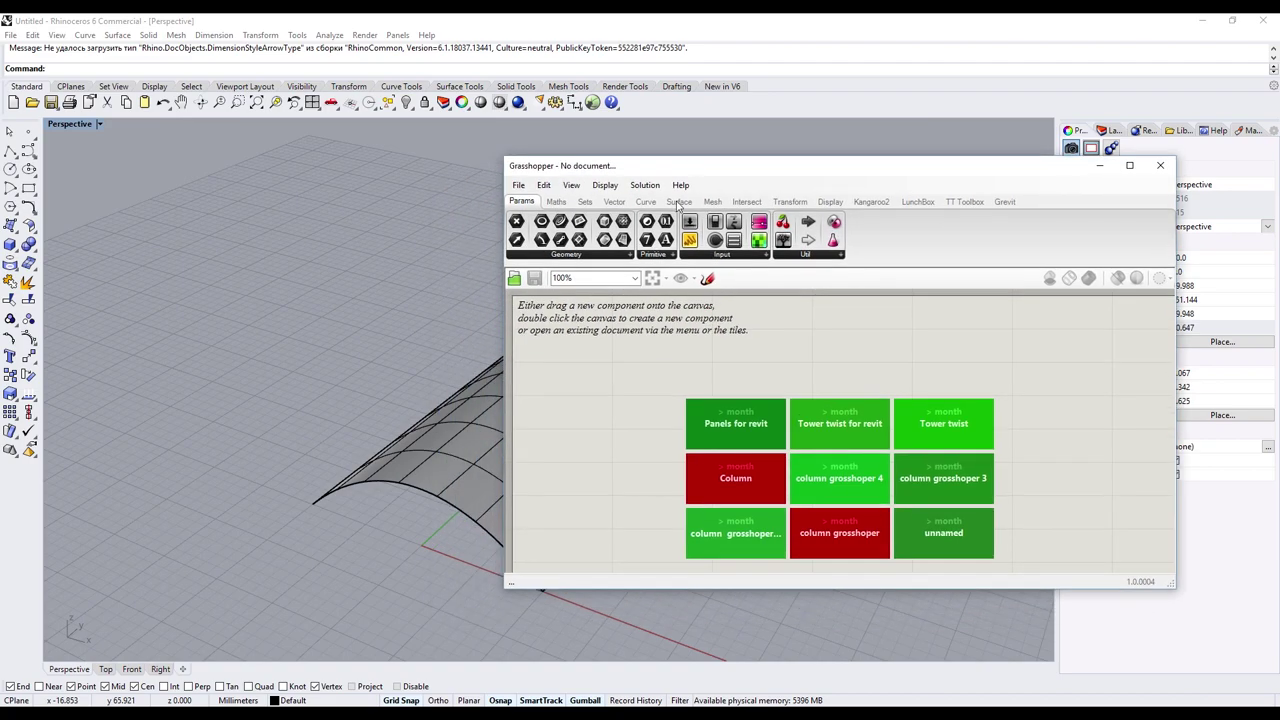
double_click(599, 389)
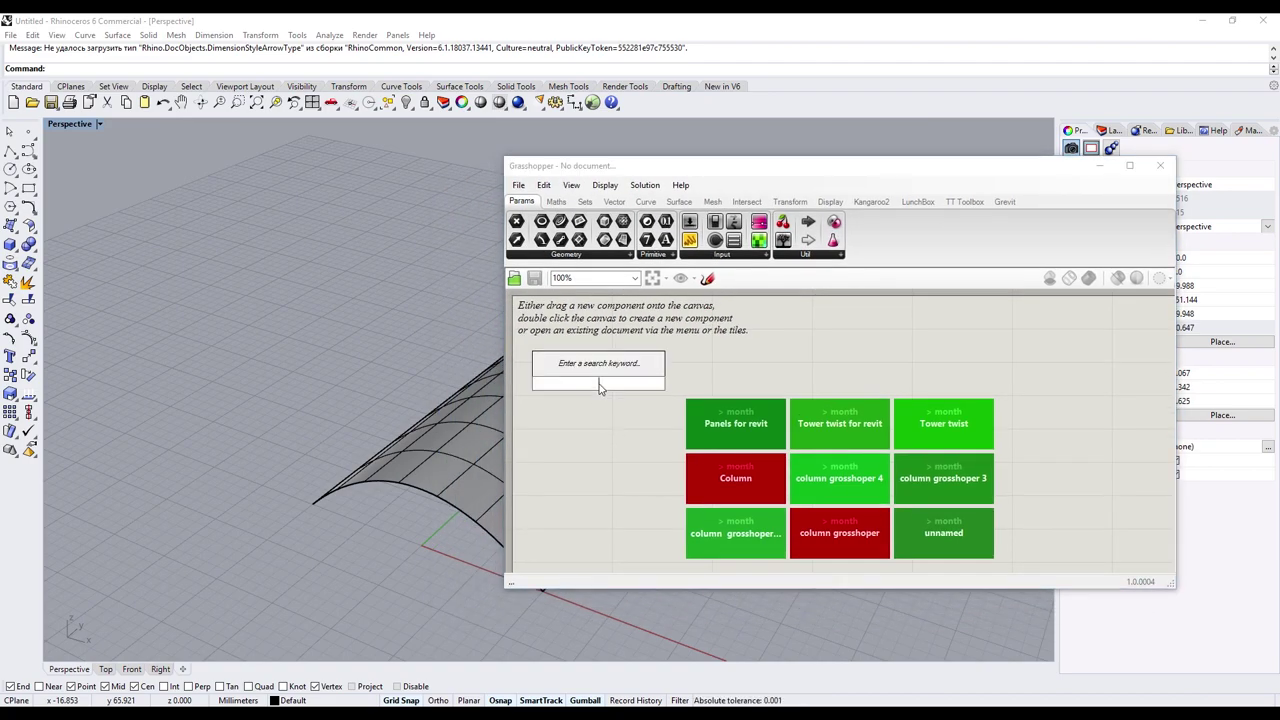
type("sur")
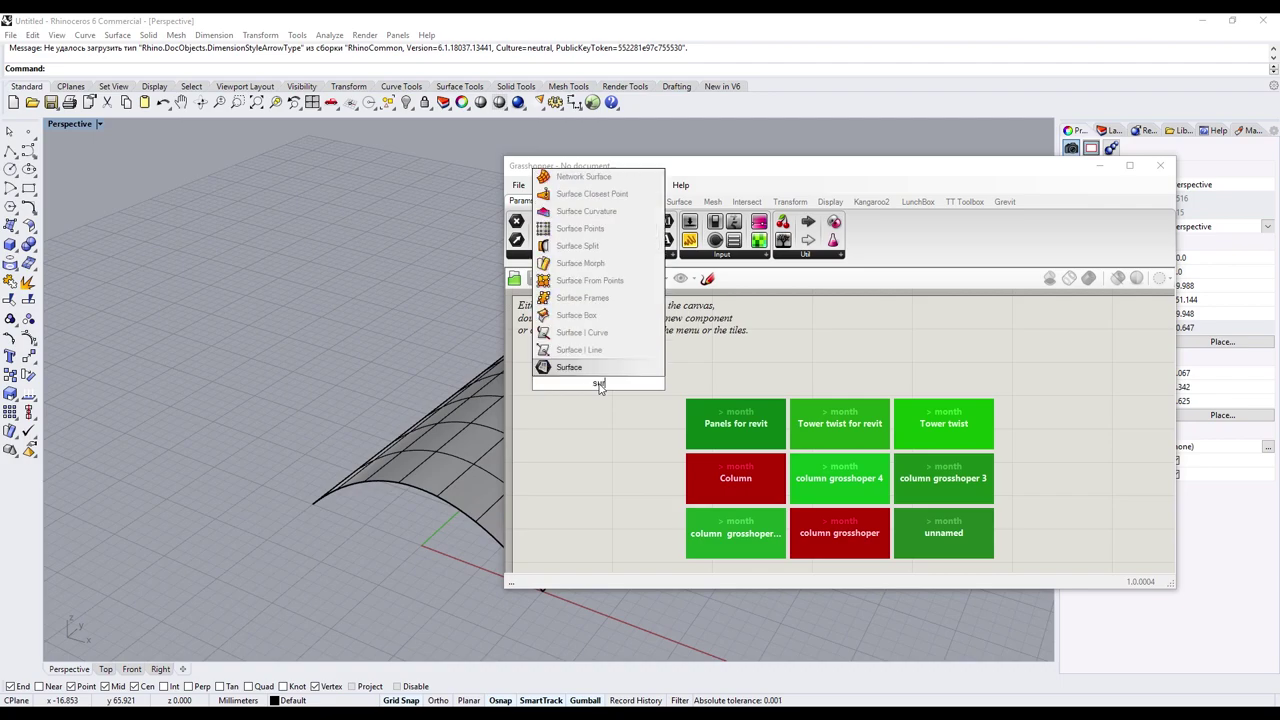
type("fa")
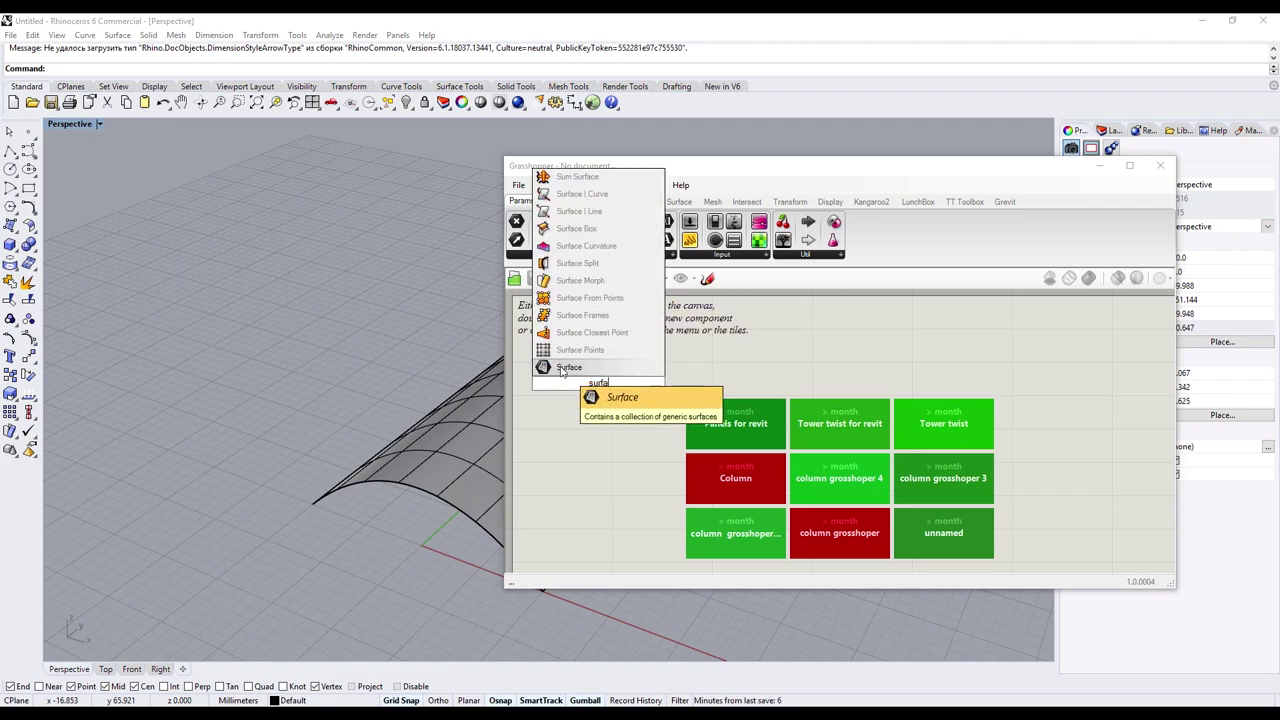
key("Return")
left_click_drag(598, 388, 648, 361)
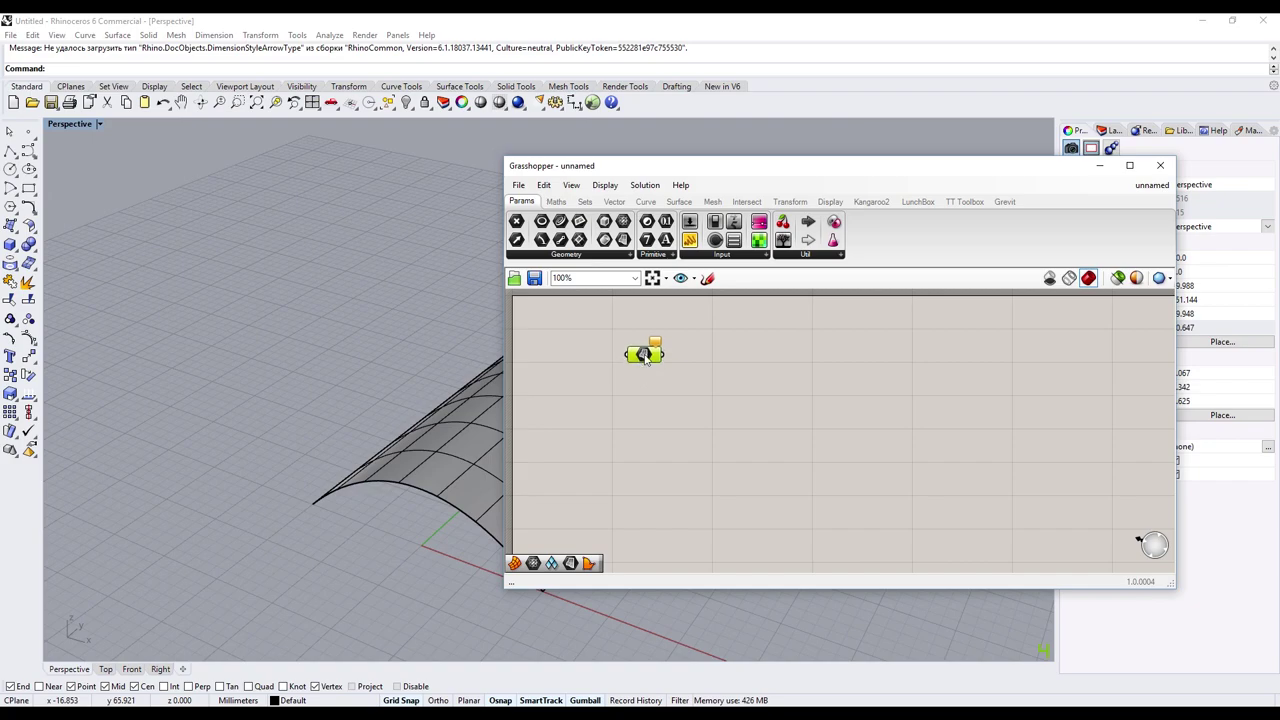
- Shift the Grasshopper window right to reveal the model and open the Surface parameter's menu
scroll(641, 345, "up", 3)
left_click_drag(670, 166, 751, 166)
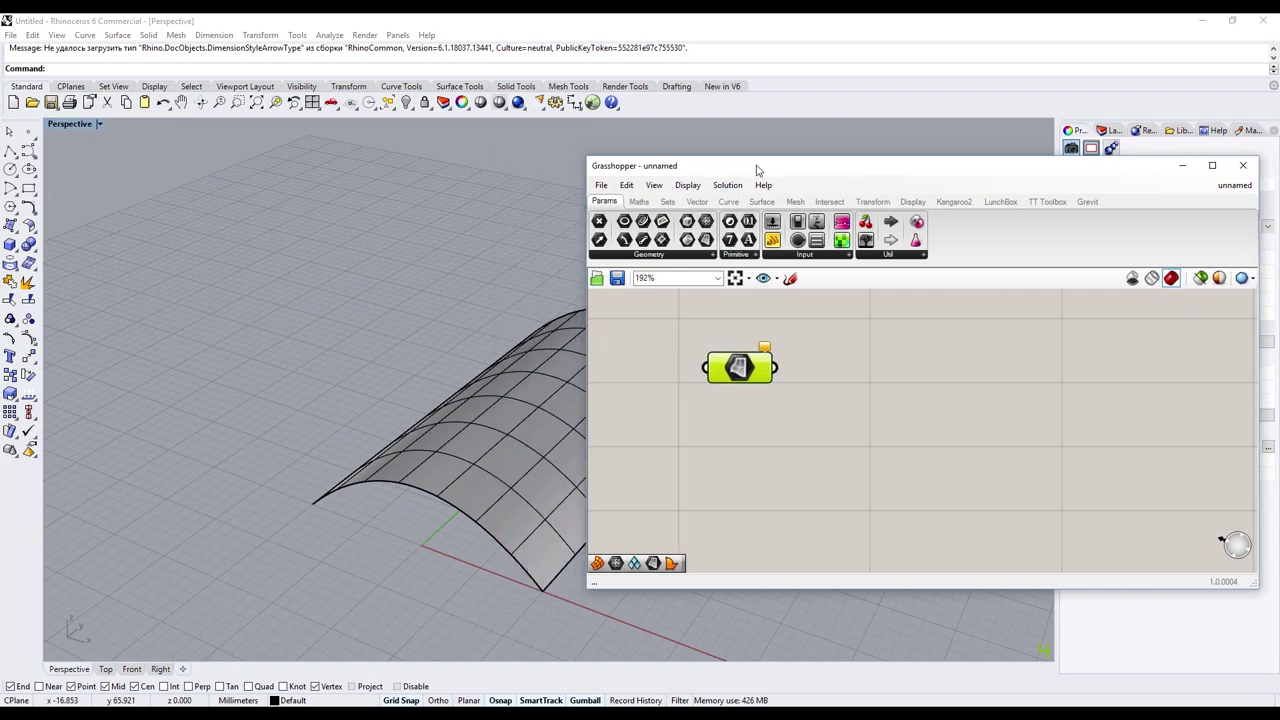
right_click(737, 370)
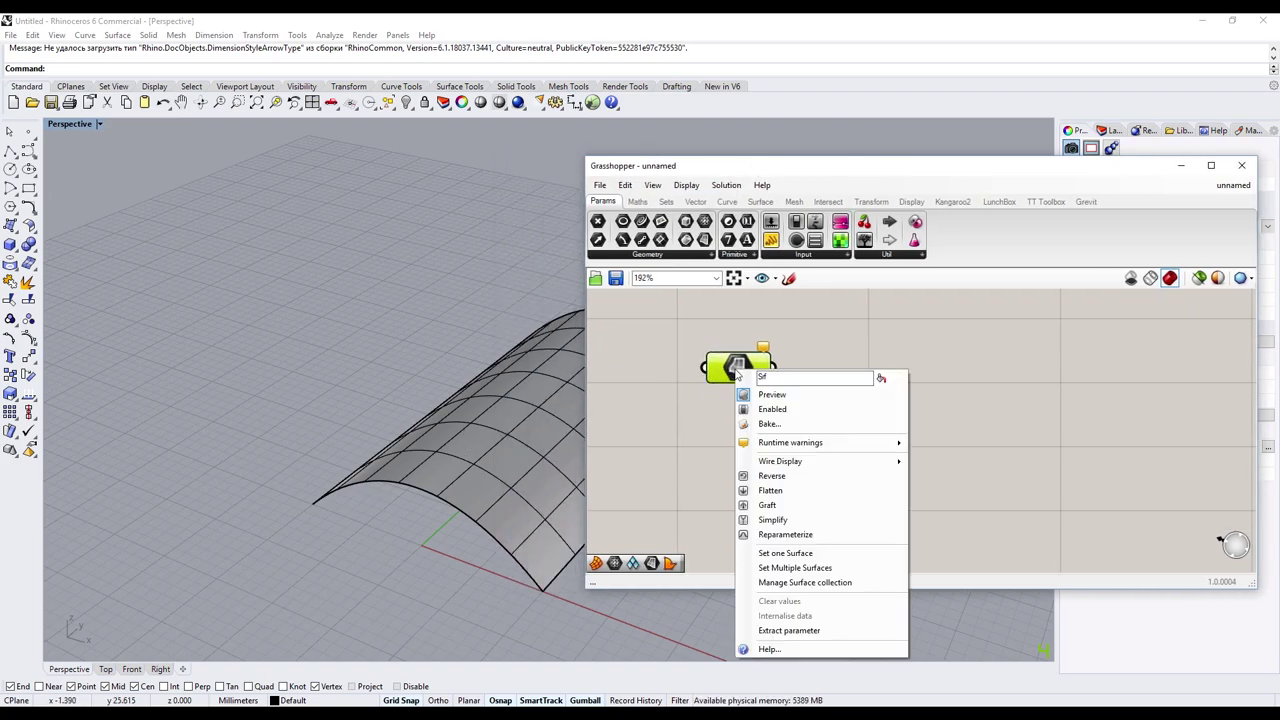
- Reference the arched Rhino surface into the Surface parameter with Set one Surface
left_click(785, 553)
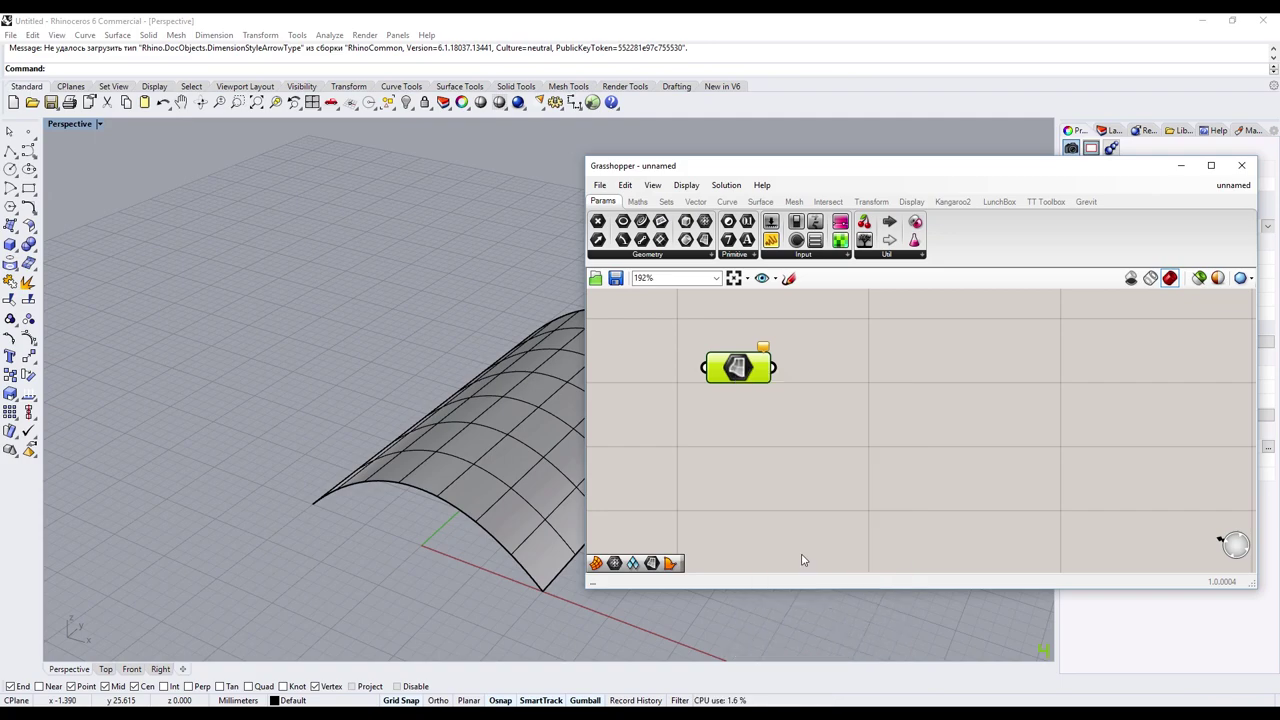
left_click(510, 465)
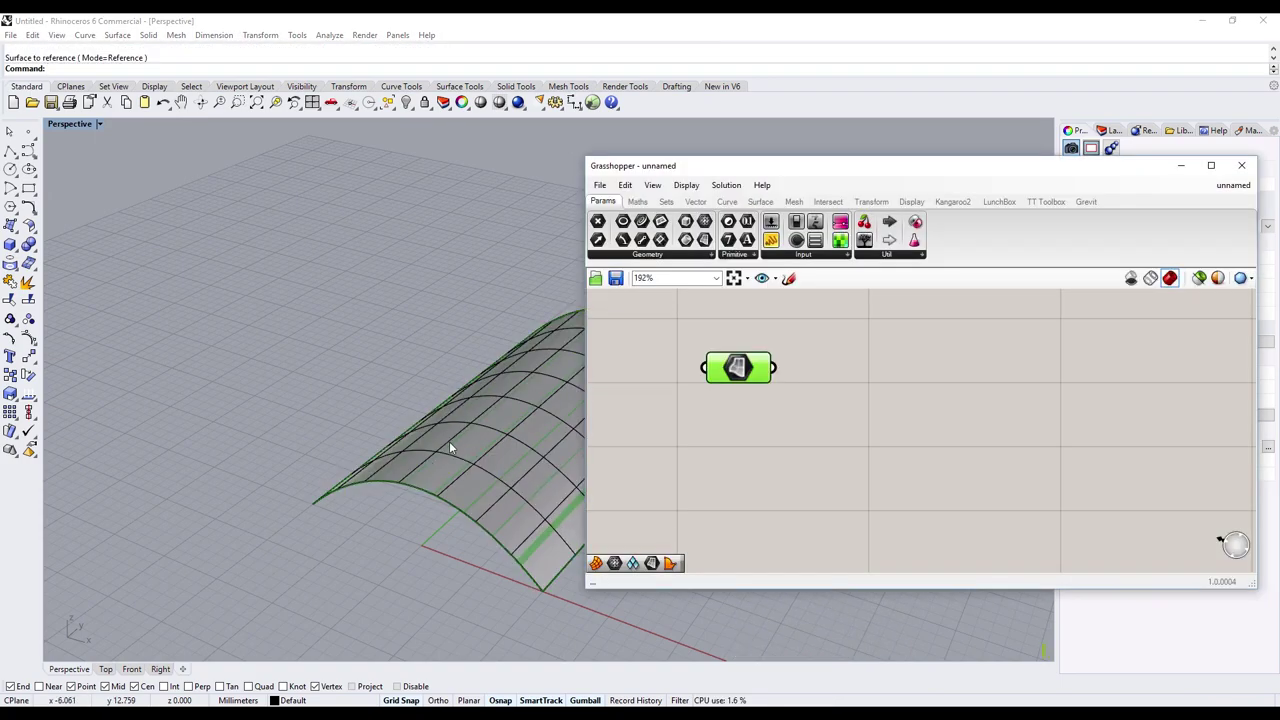
scroll(387, 401, "down", 3)
scroll(522, 368, "up", 3)
scroll(525, 370, "up", 2)
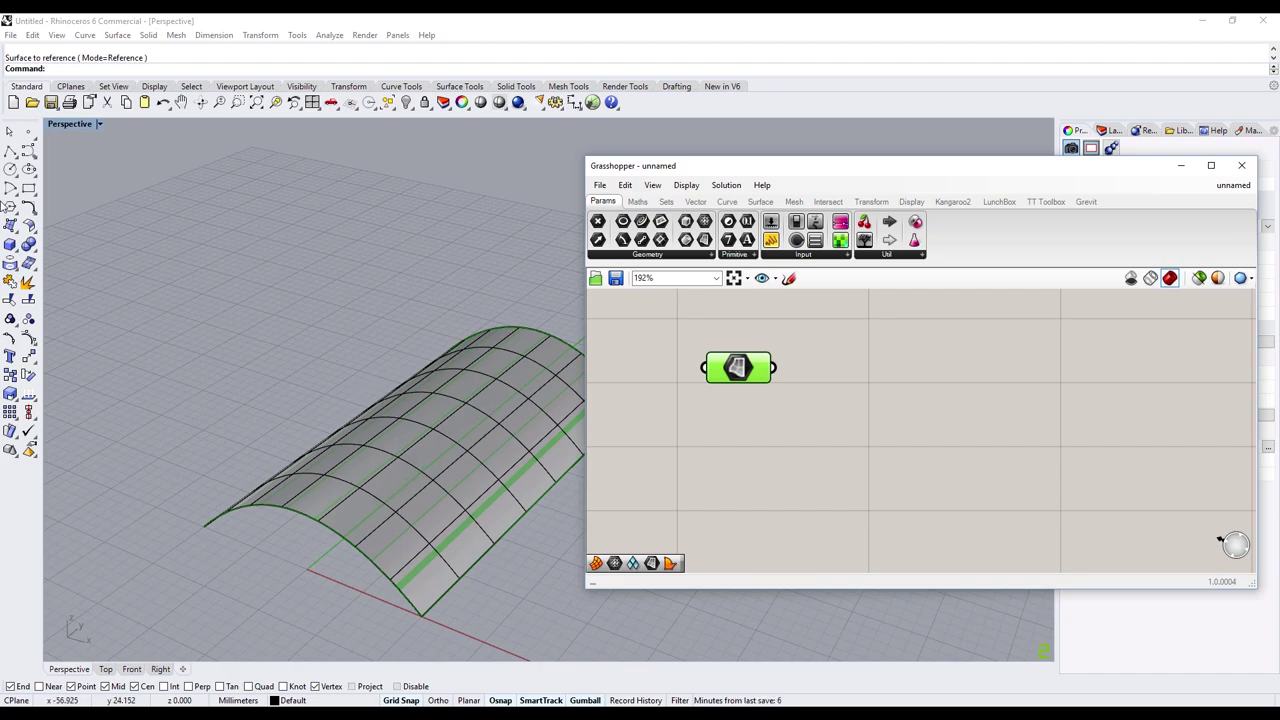
left_click(10, 132)
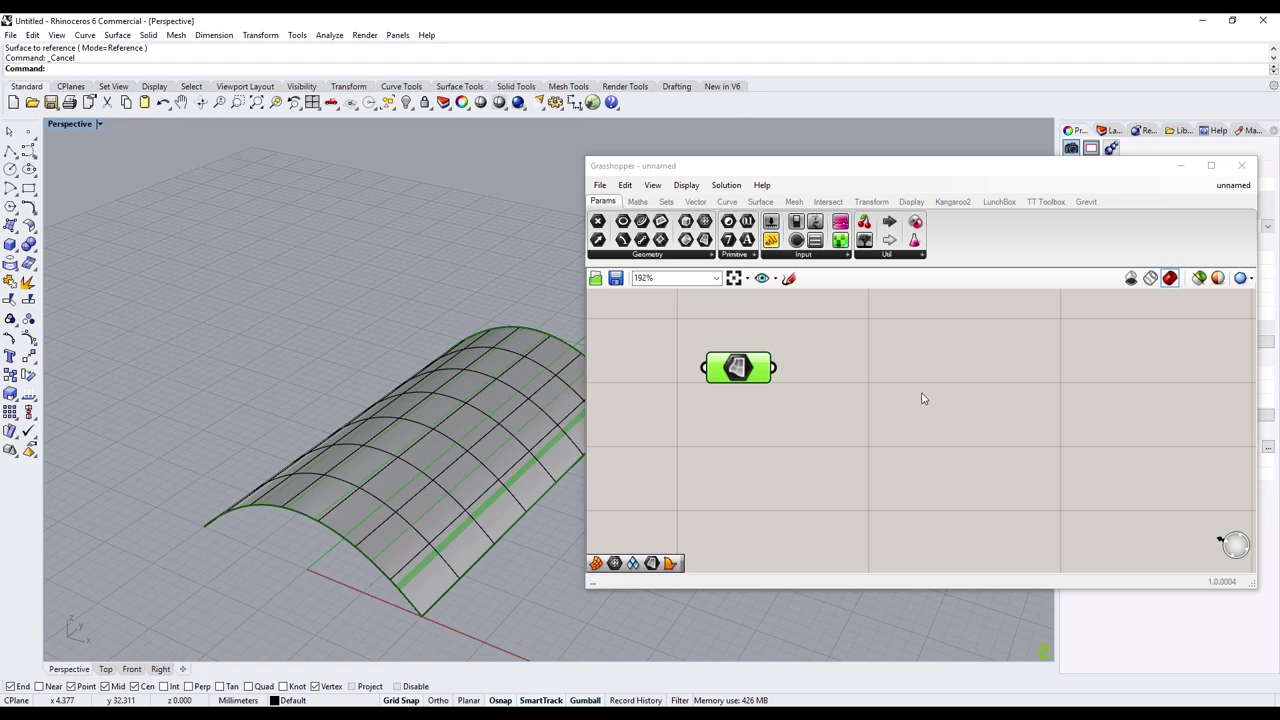
- Hide the original Rhino surface and deselect, leaving only Grasshopper's preview
left_click(432, 435)
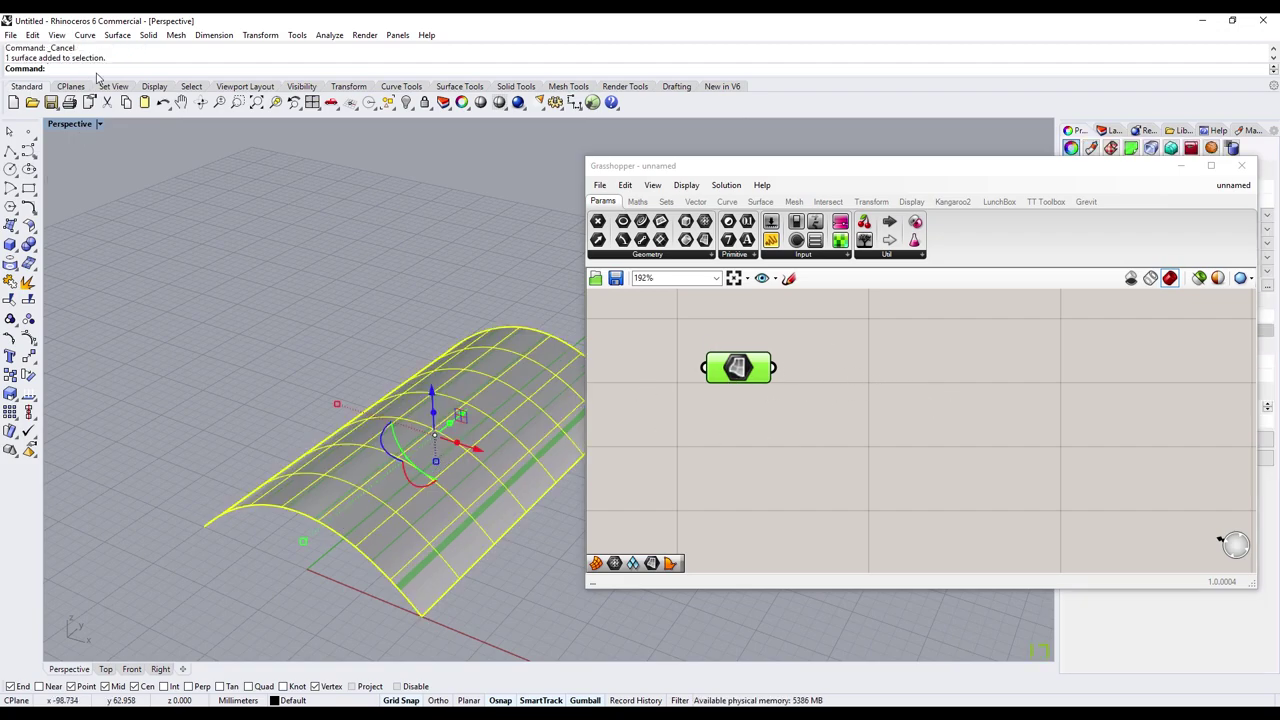
type("Hide")
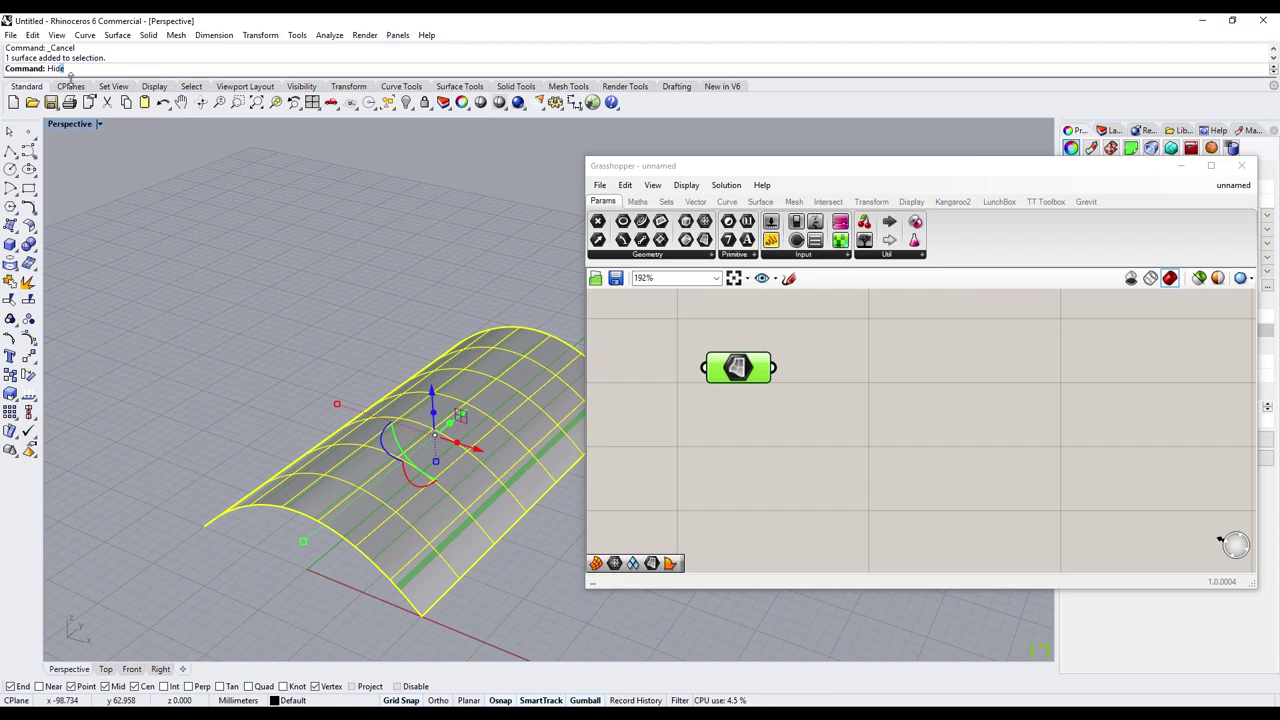
key("Return")
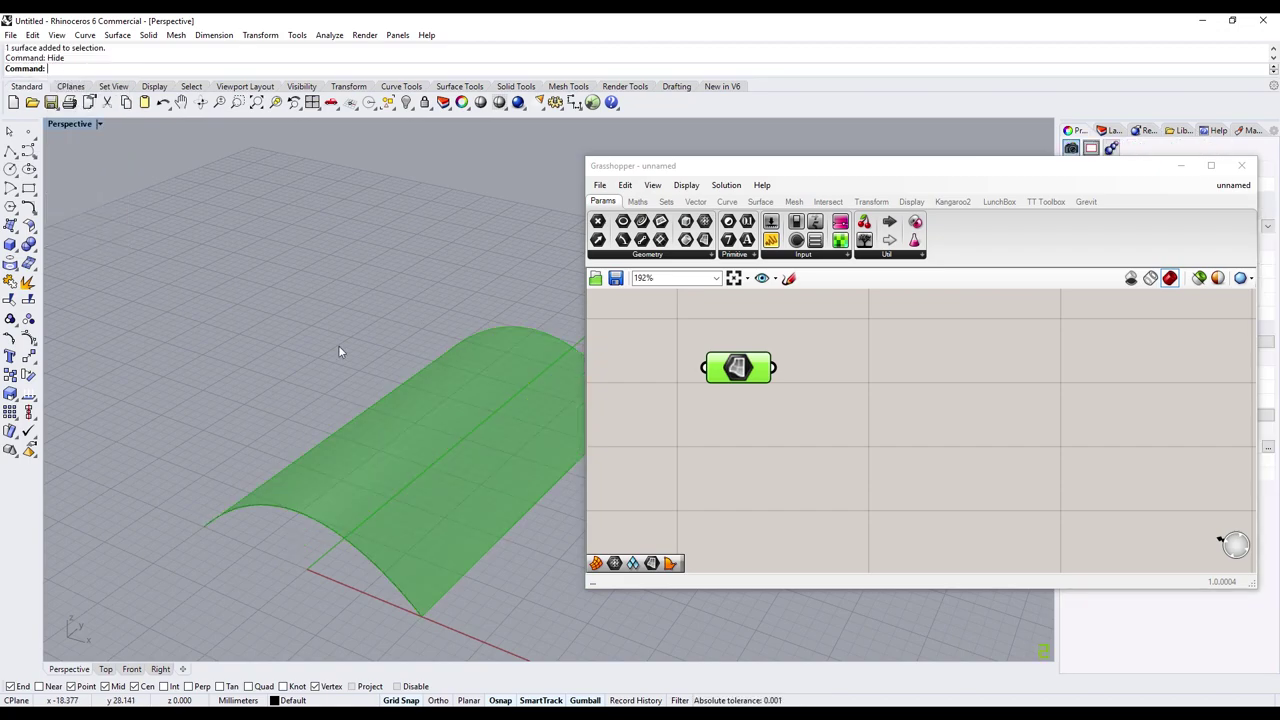
left_click(655, 447)
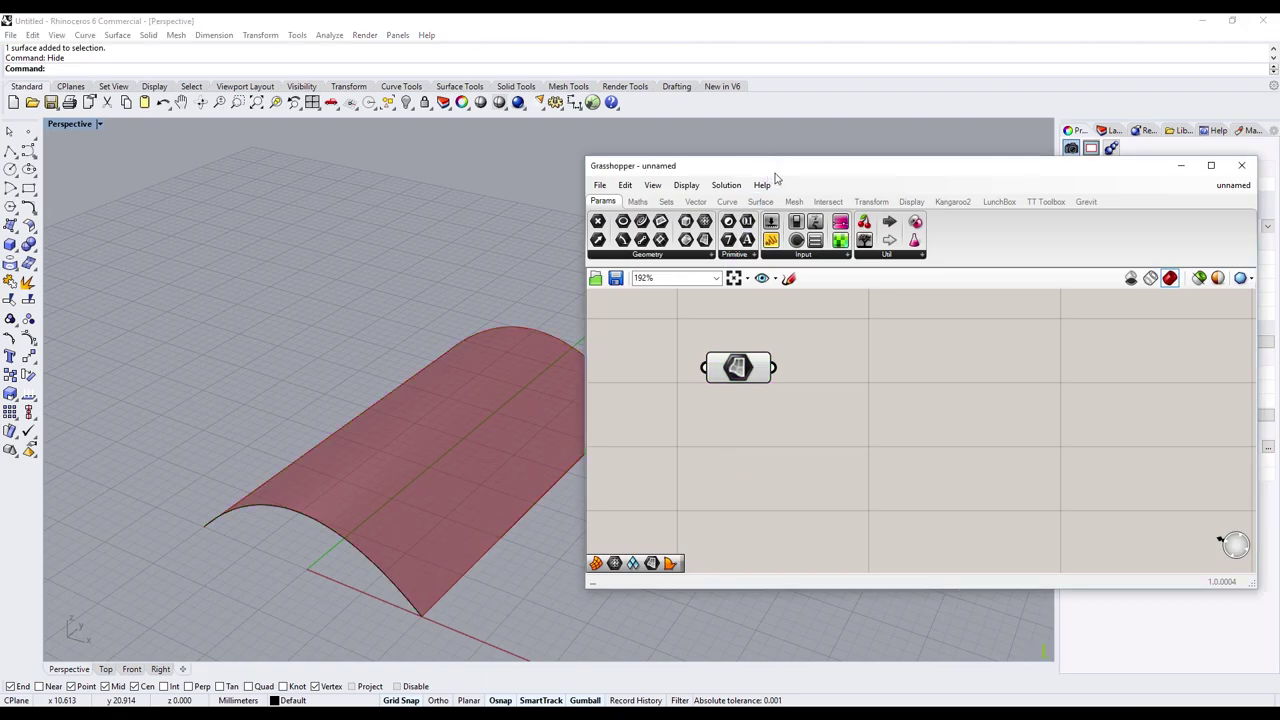
- Place an Isotrim (SubSrf) component and wire the Surface parameter into its S input
left_click_drag(769, 168, 727, 173)
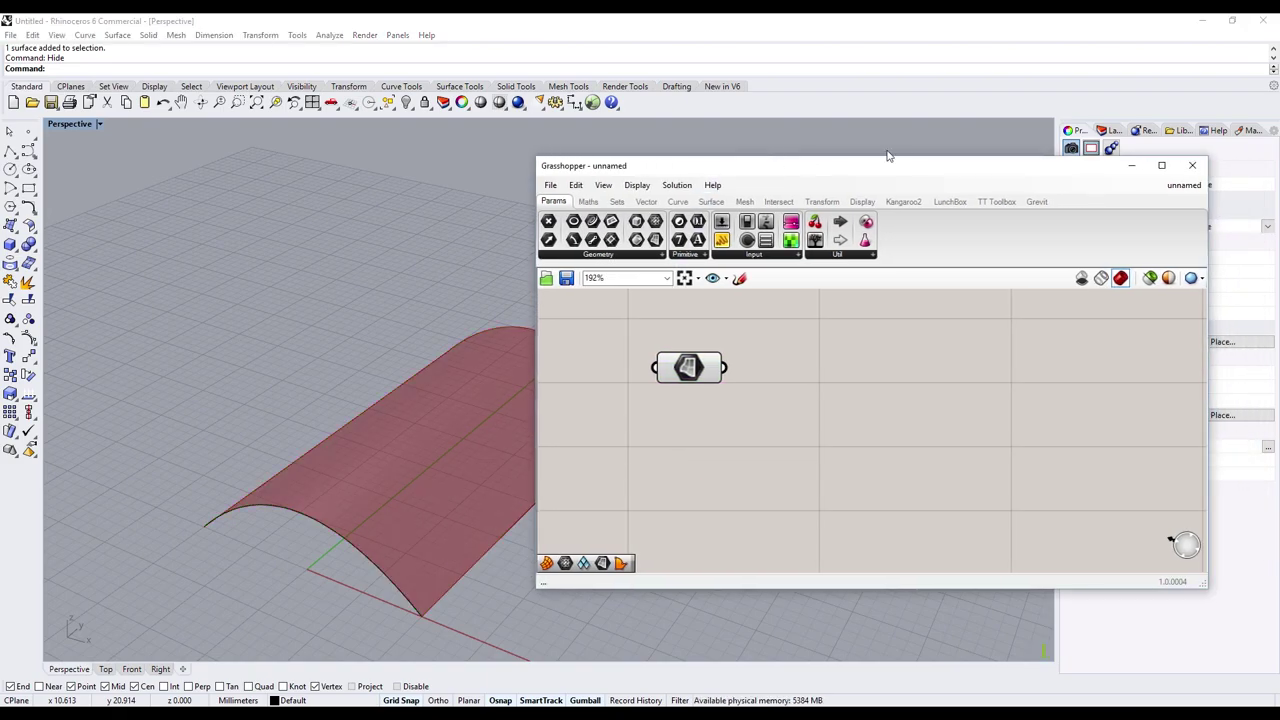
scroll(594, 402, "down", 2)
scroll(773, 395, "up", 2)
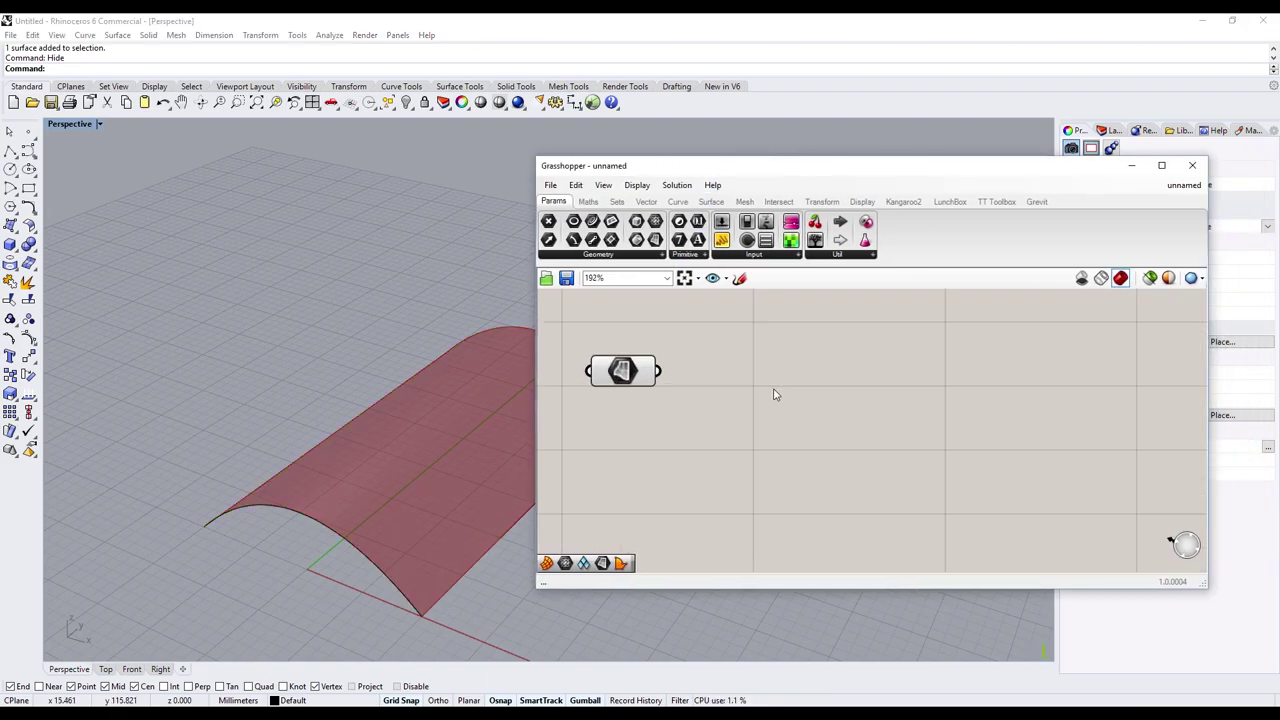
double_click(952, 420)
type("i")
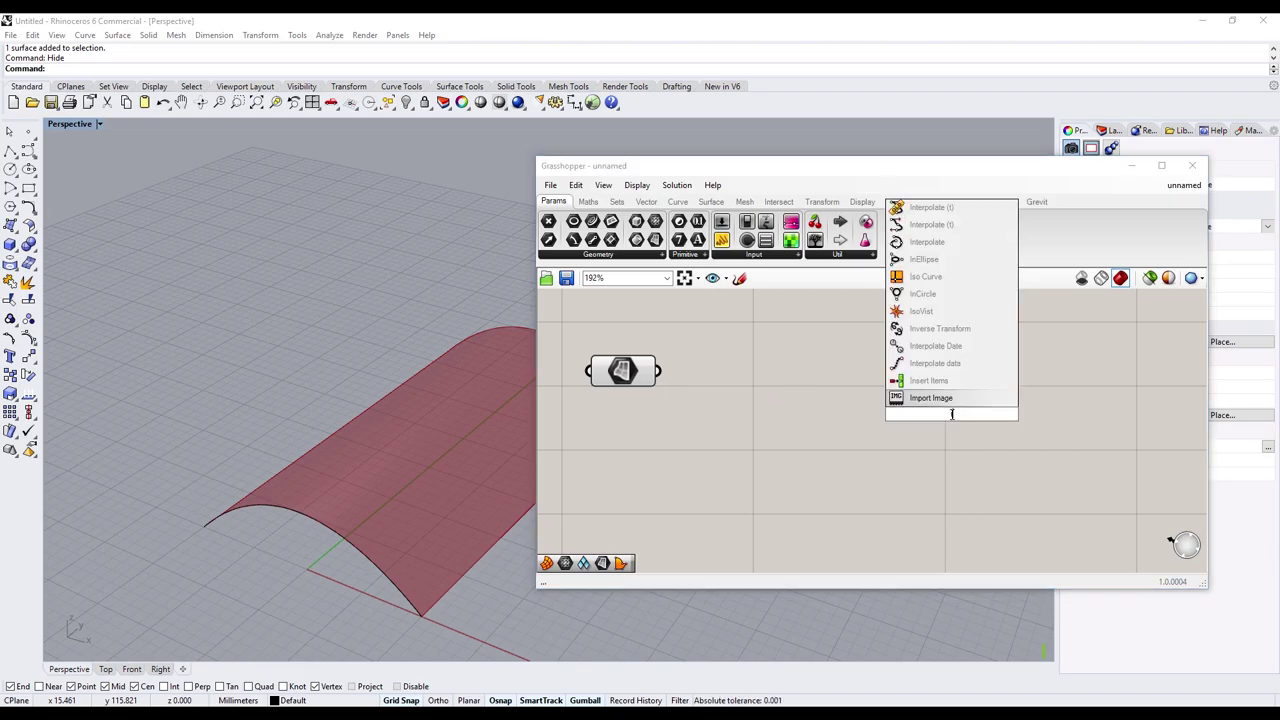
type("sotr")
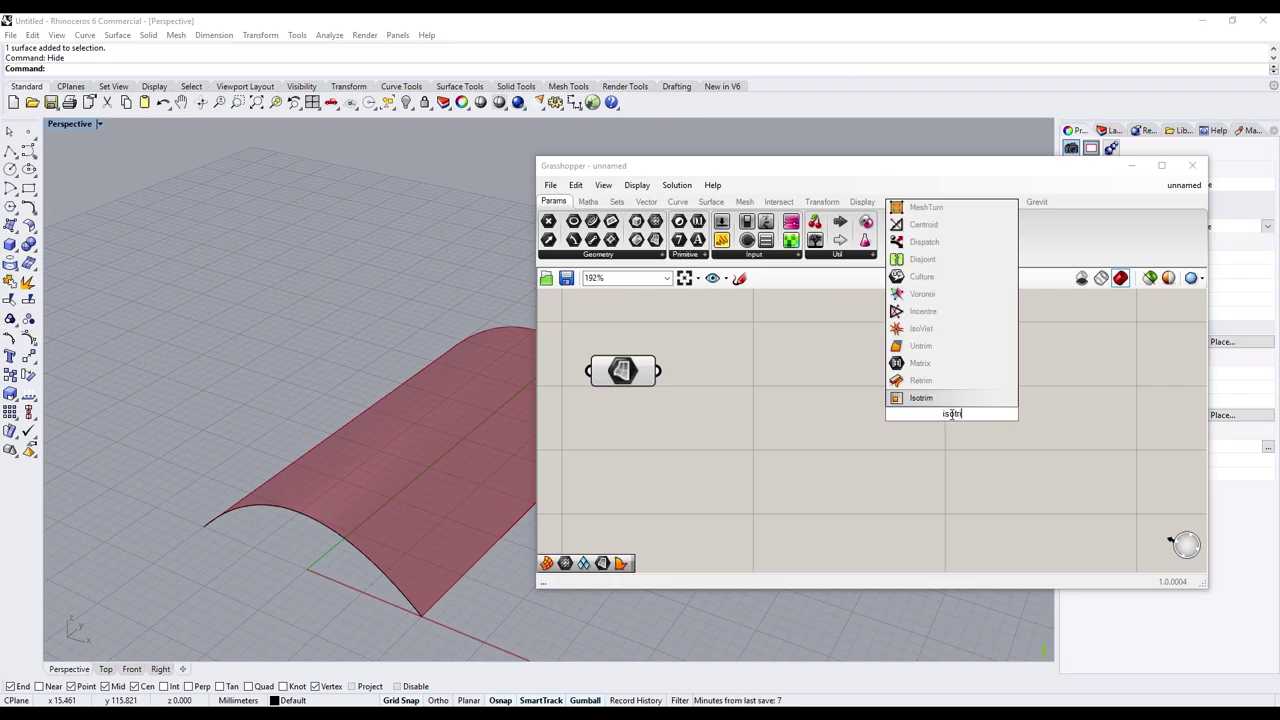
type("im")
left_click(958, 397)
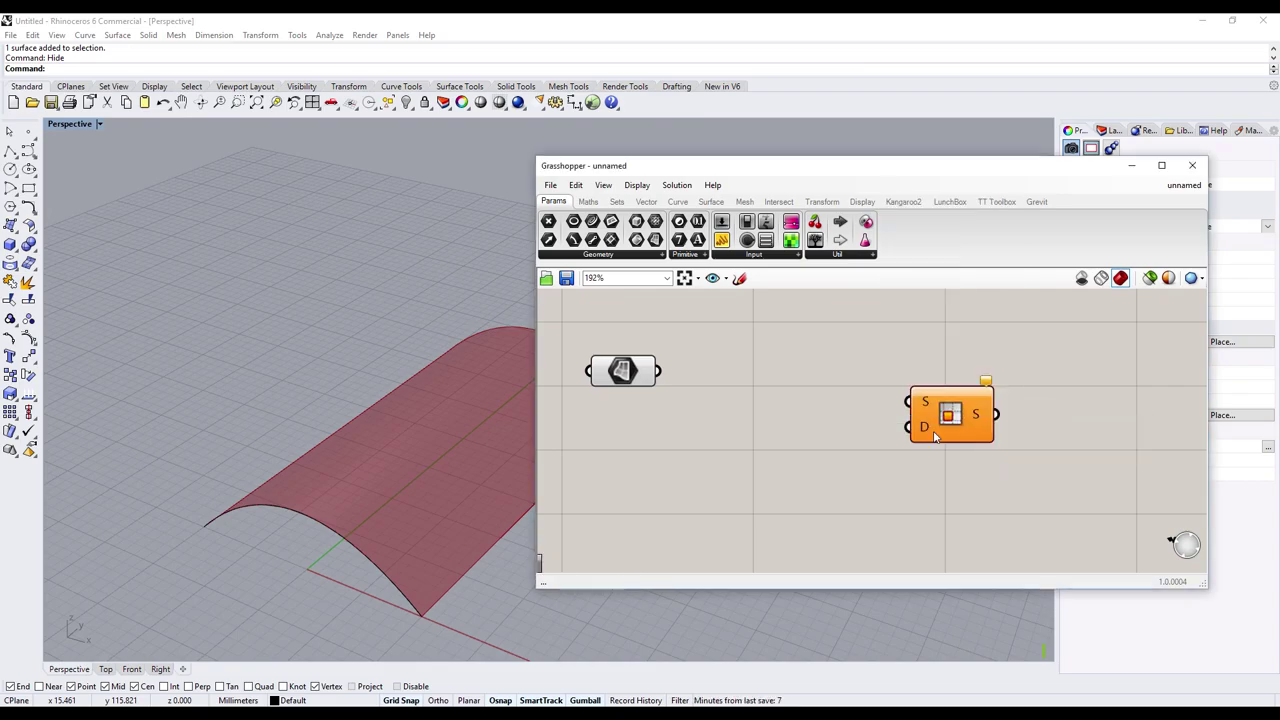
left_click_drag(657, 373, 949, 375)
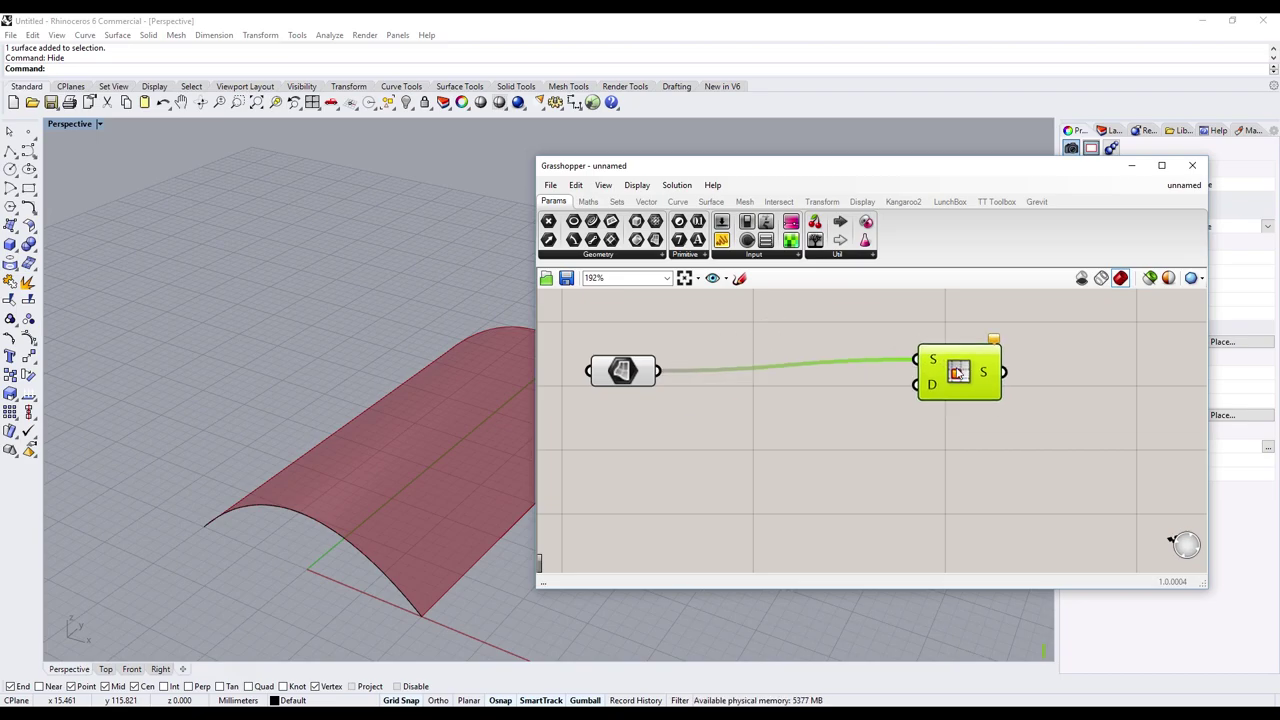
left_click(866, 450)
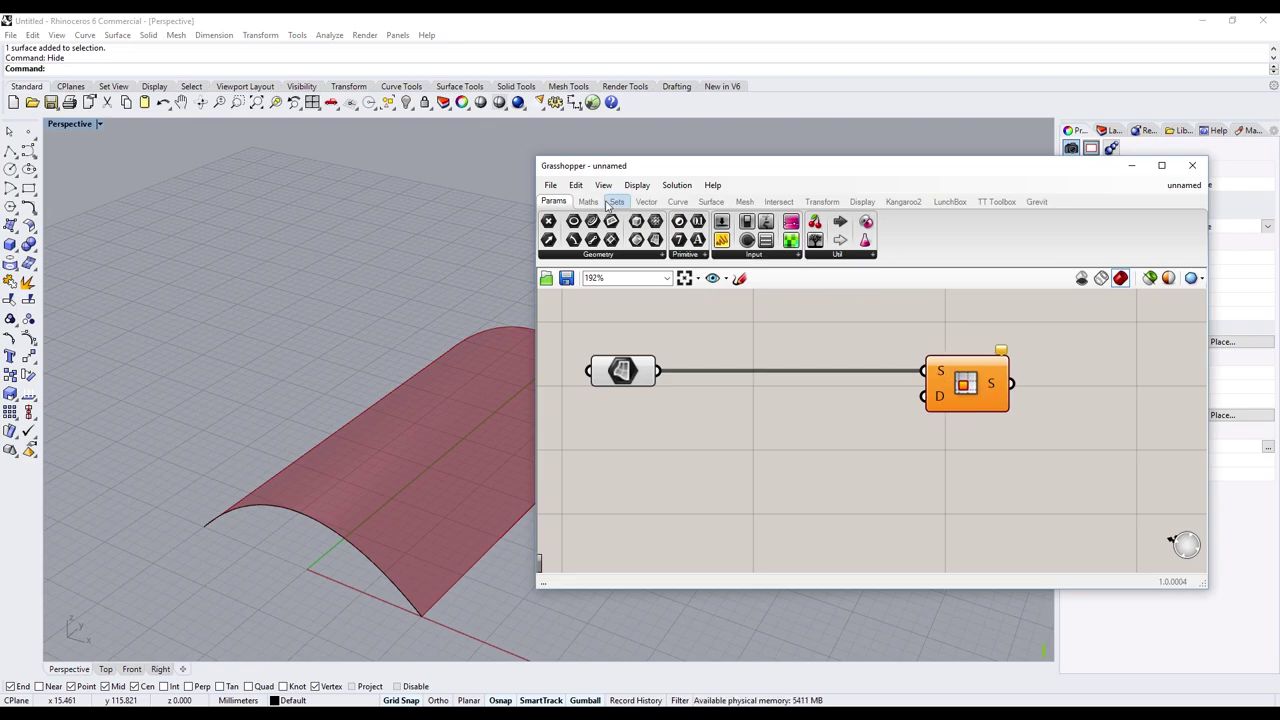
- Turn on Draw Full Names and spread the Surface parameter and Isotrim further apart
left_click(637, 185)
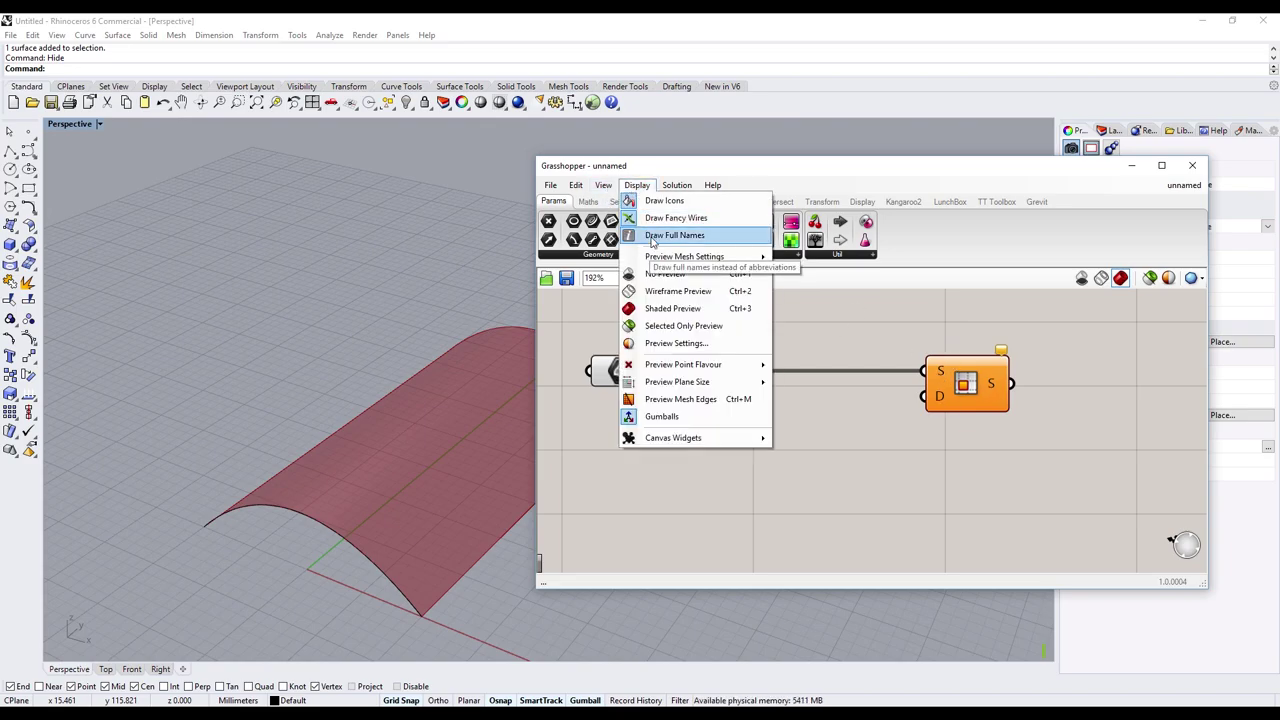
left_click(677, 236)
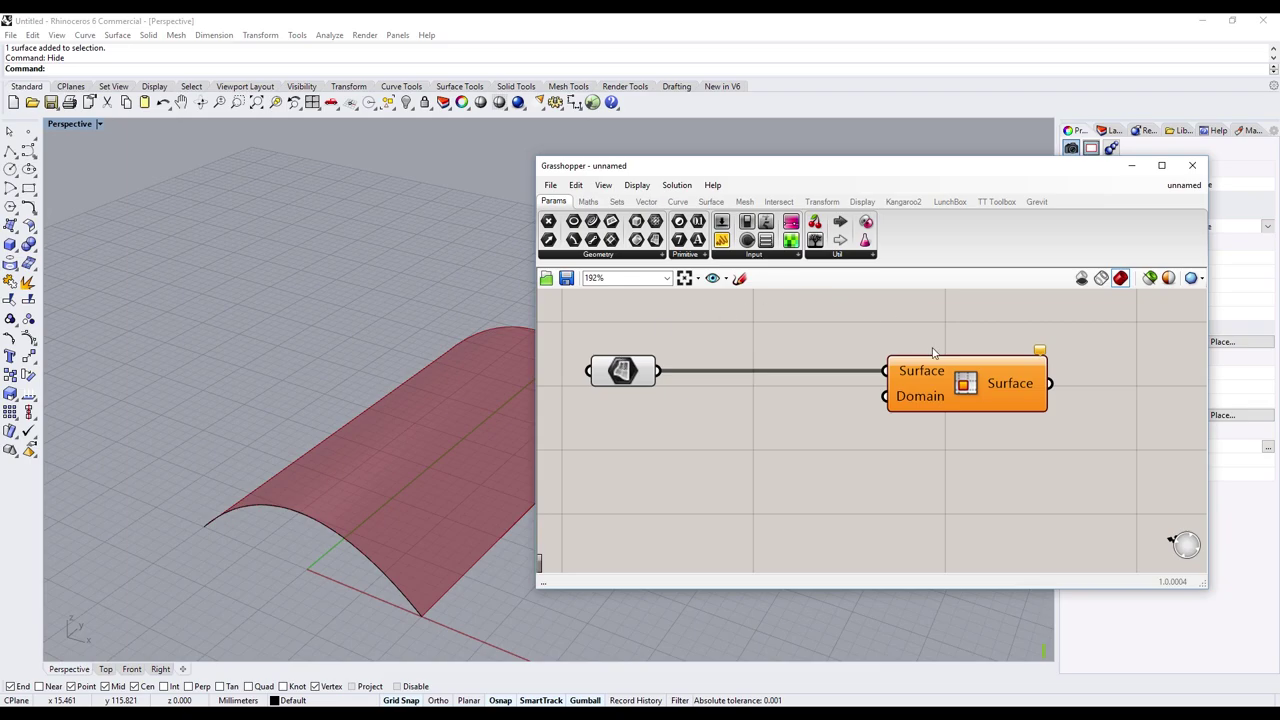
left_click_drag(941, 370, 1016, 362)
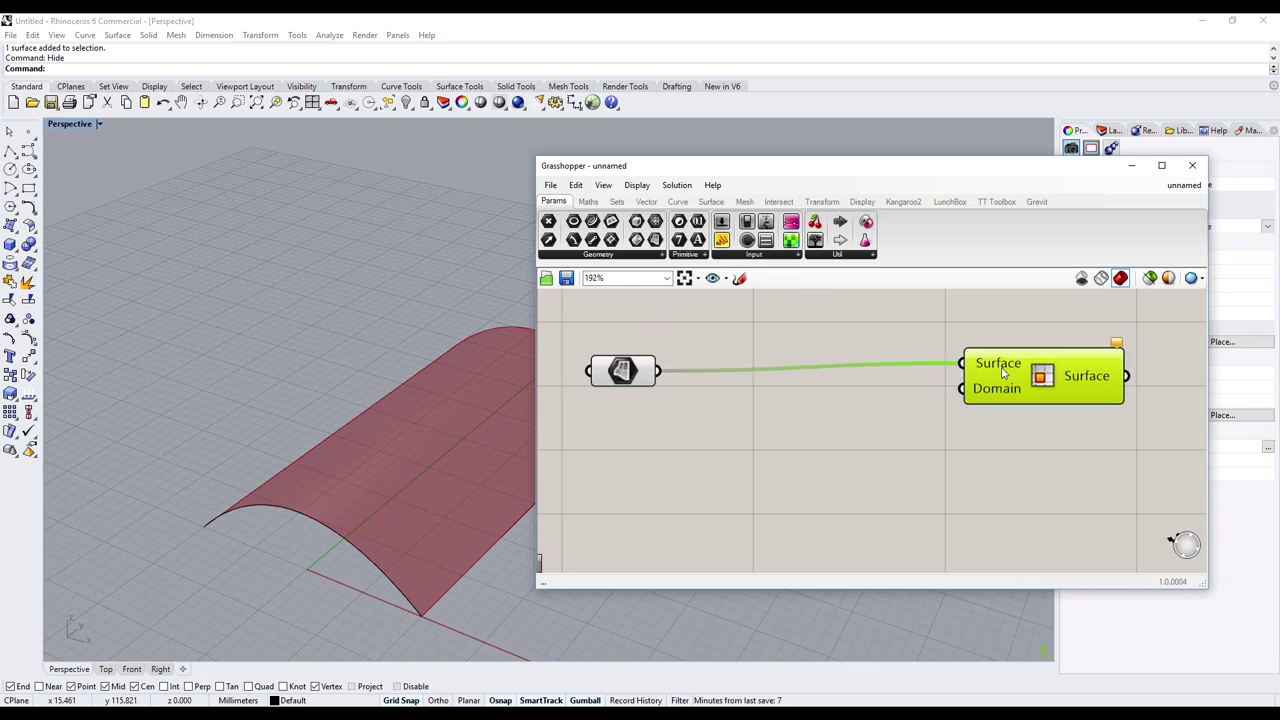
left_click_drag(622, 371, 618, 357)
left_click(700, 428)
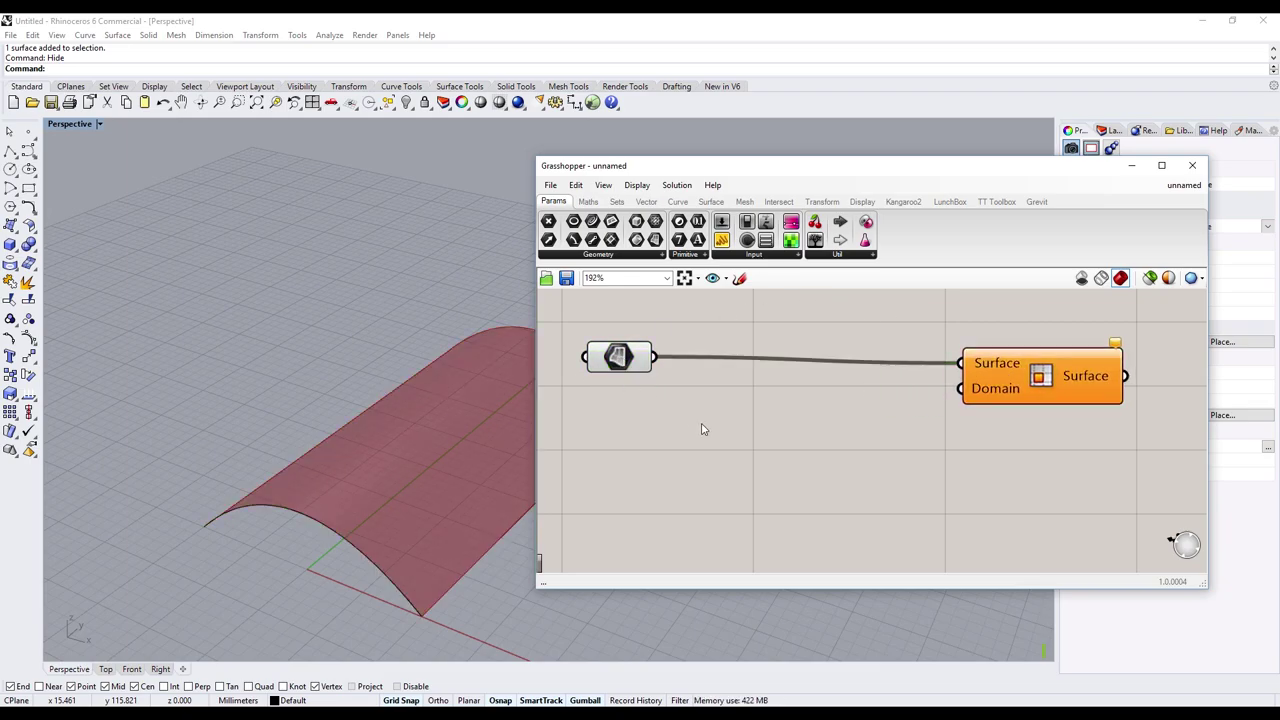
- Place Divide Domain², wire the Surface into its Domain and its Segments into Isotrim's Domain
double_click(781, 451)
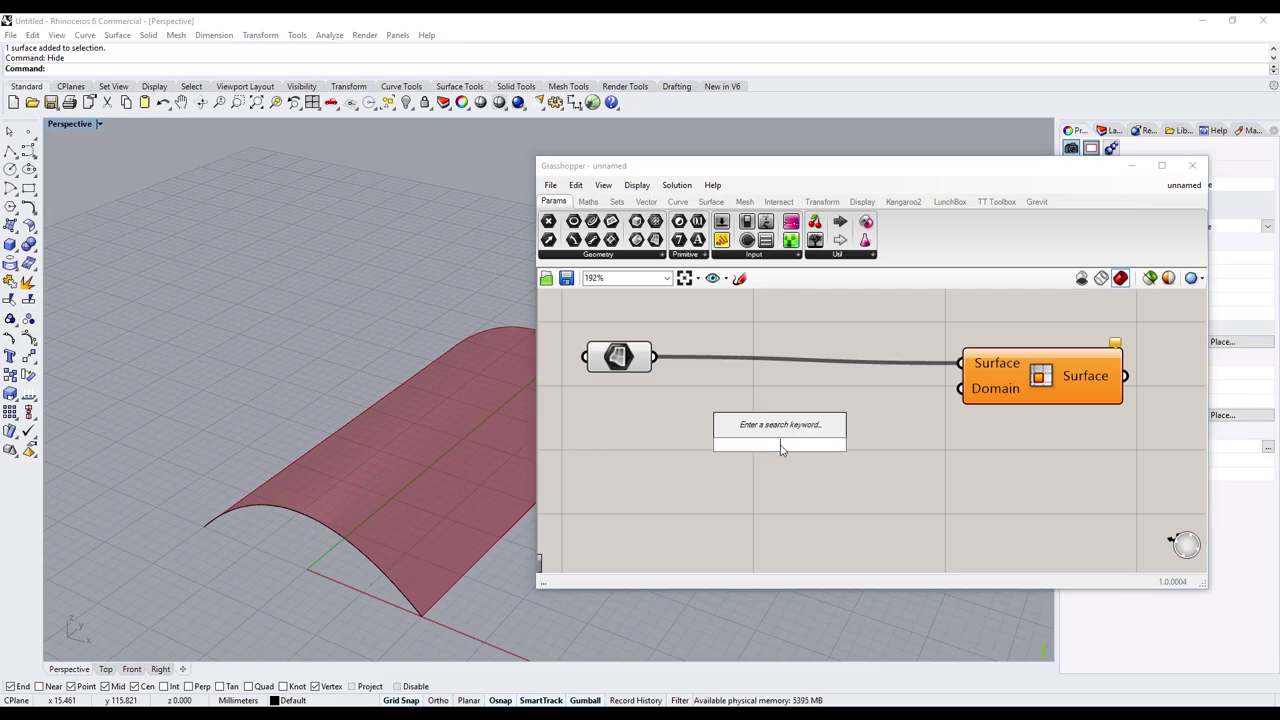
type("divi")
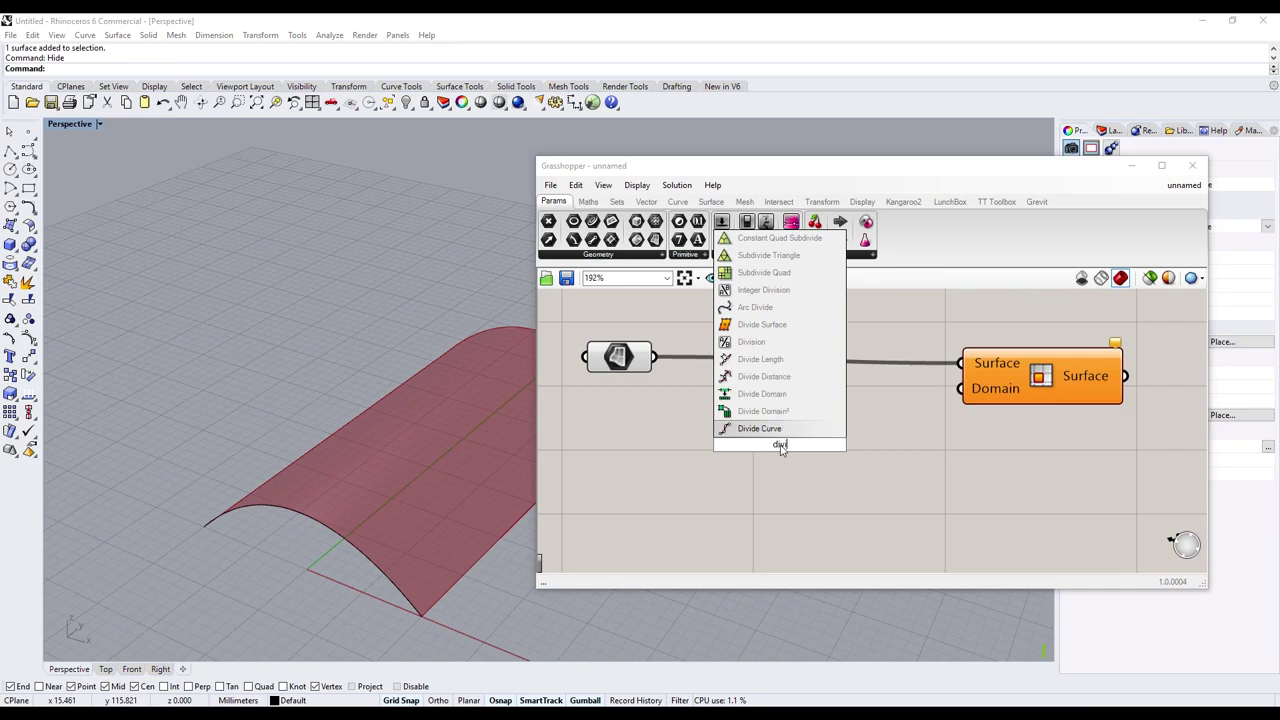
type("de doma")
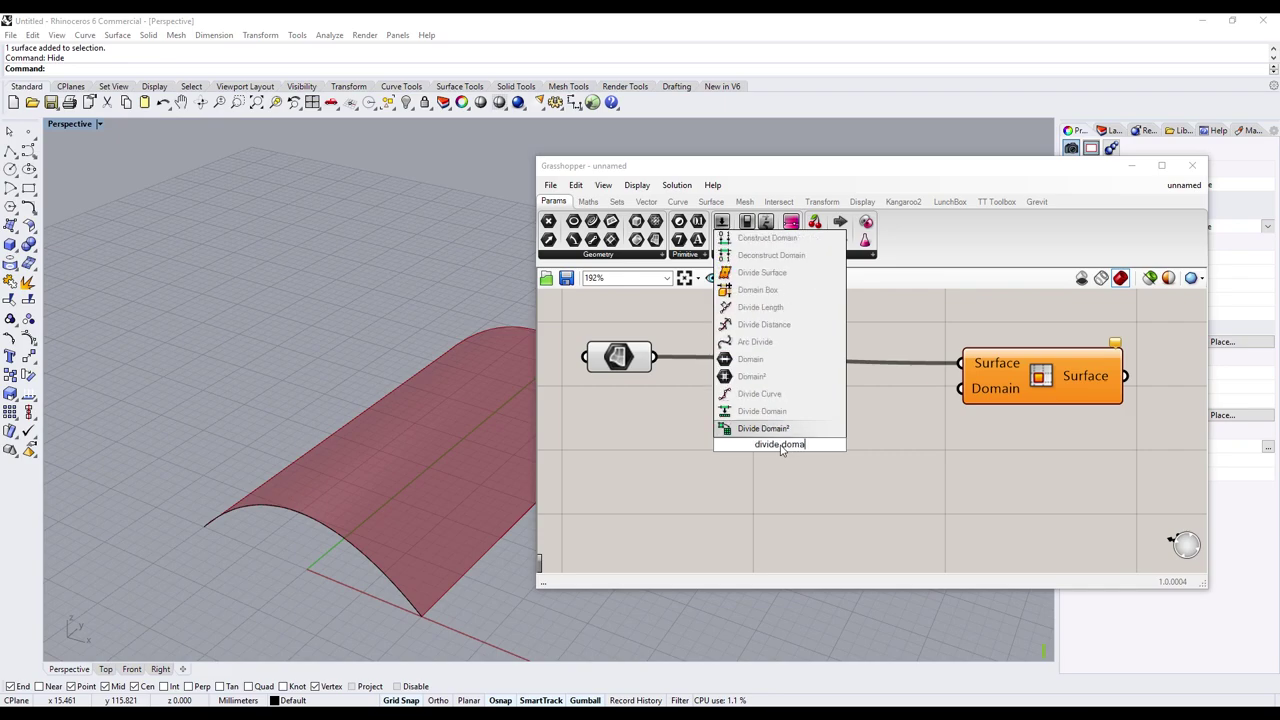
type("in")
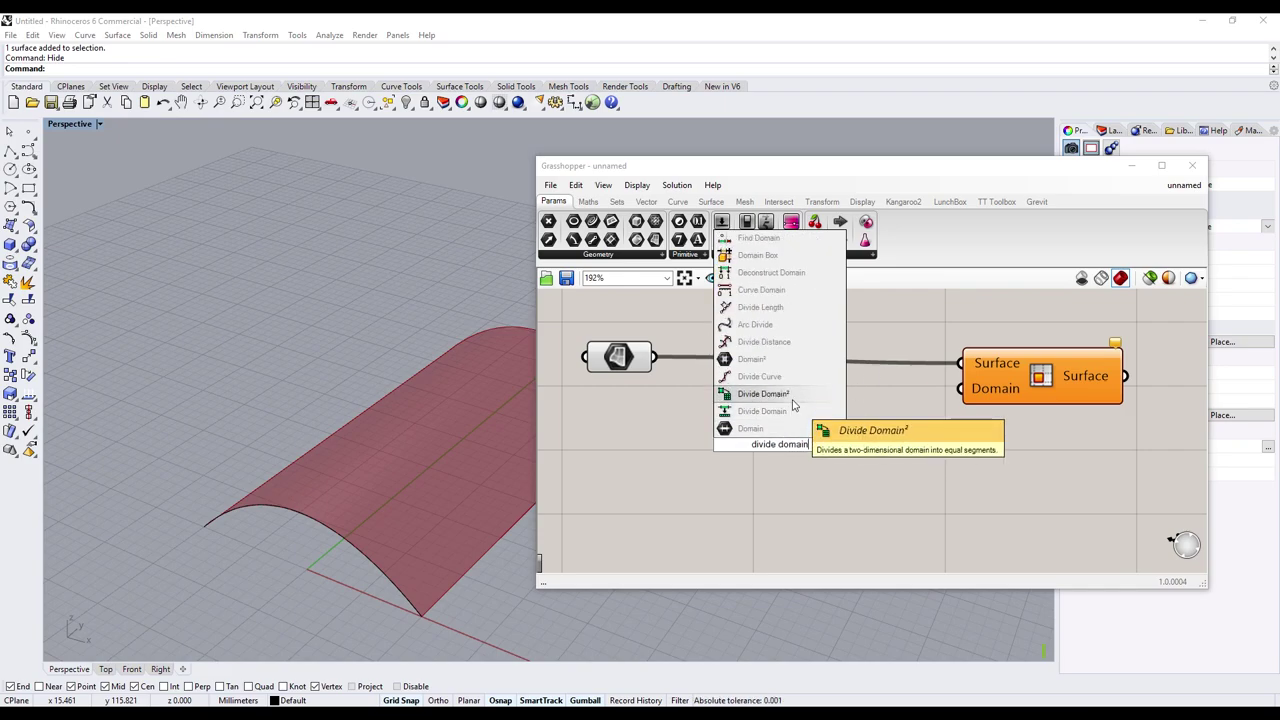
left_click(790, 396)
left_click_drag(786, 429, 801, 452)
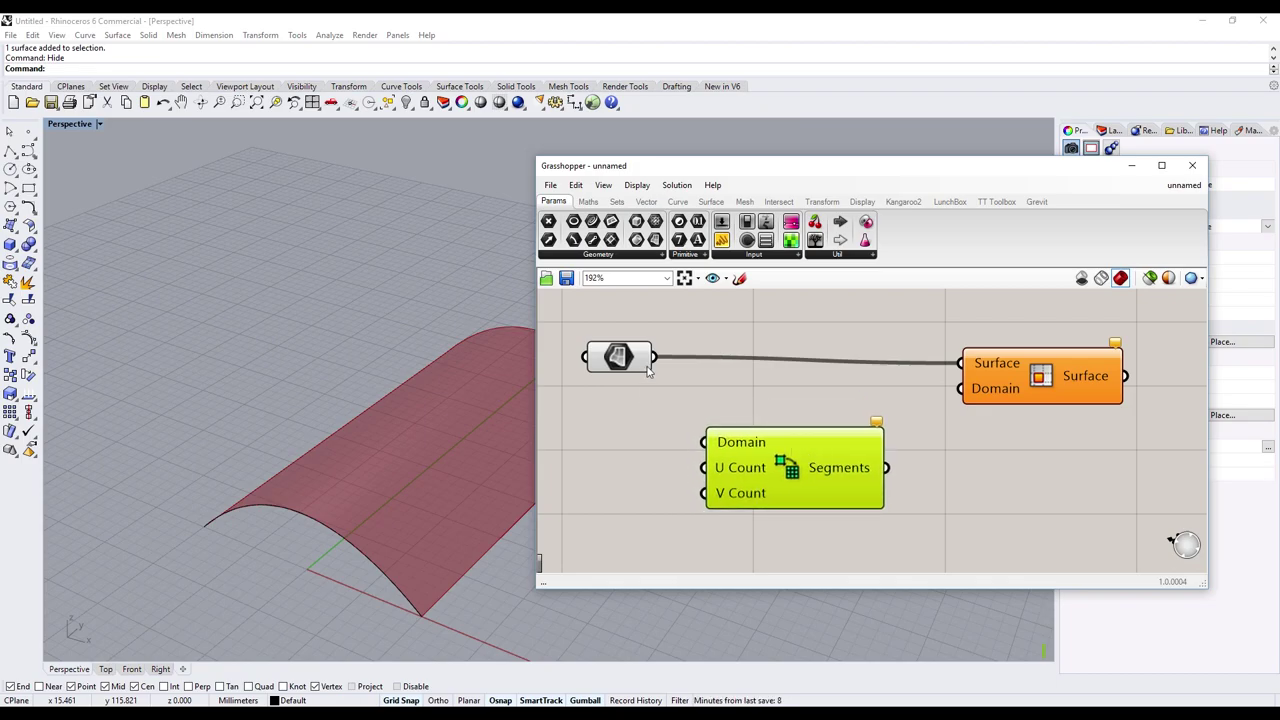
left_click_drag(655, 357, 710, 443)
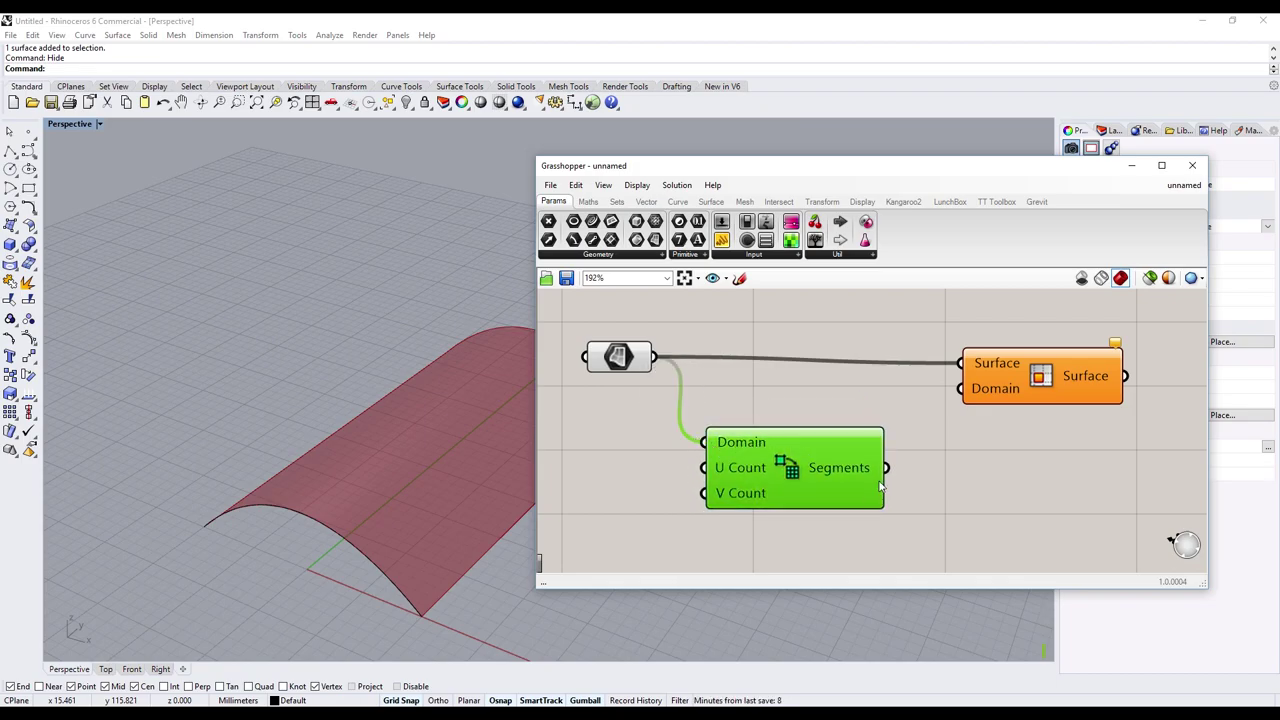
left_click_drag(886, 468, 960, 390)
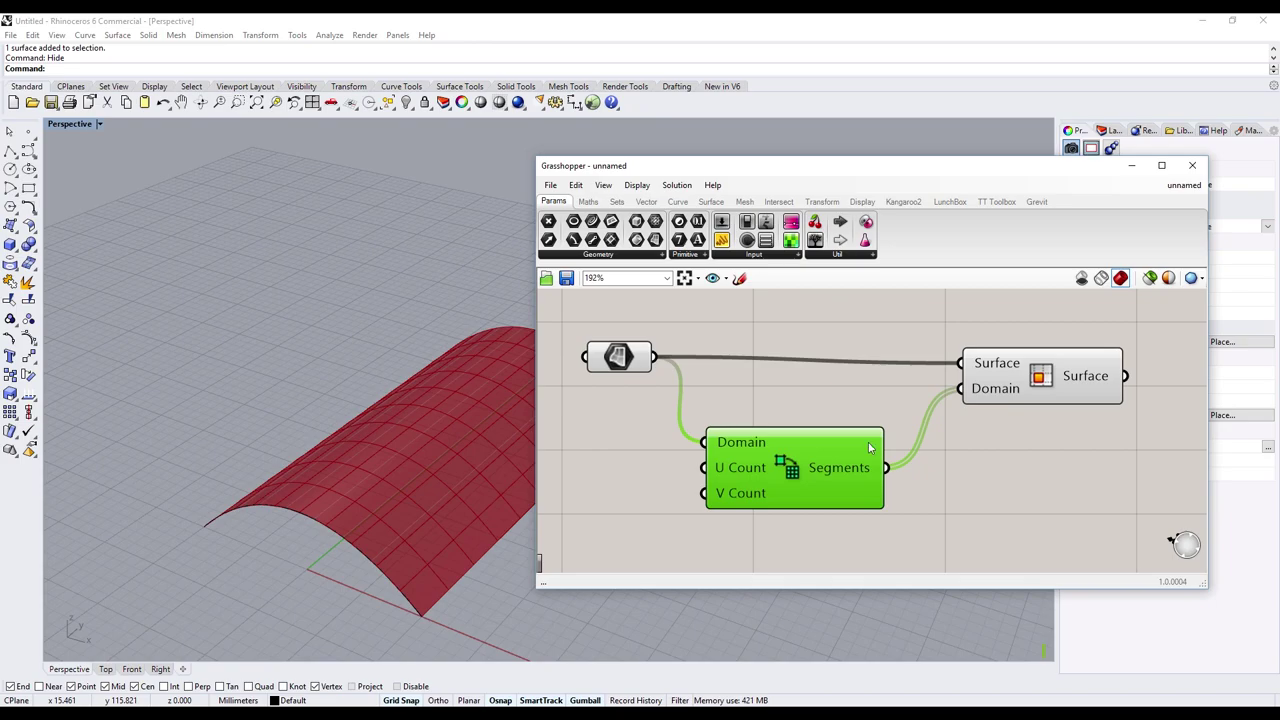
left_click(594, 457)
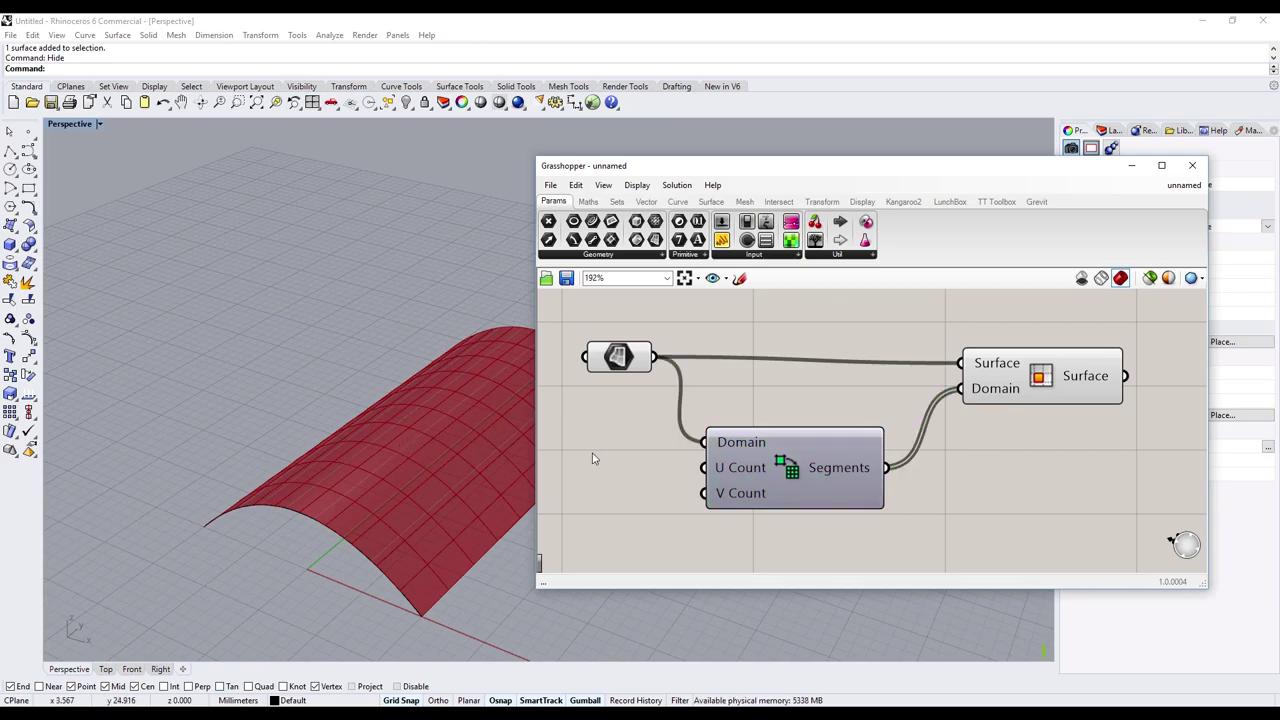
- Zoom out and box-select the Surface parameter together with Divide Domain²
scroll(645, 438, "down", 1)
scroll(584, 445, "down", 1)
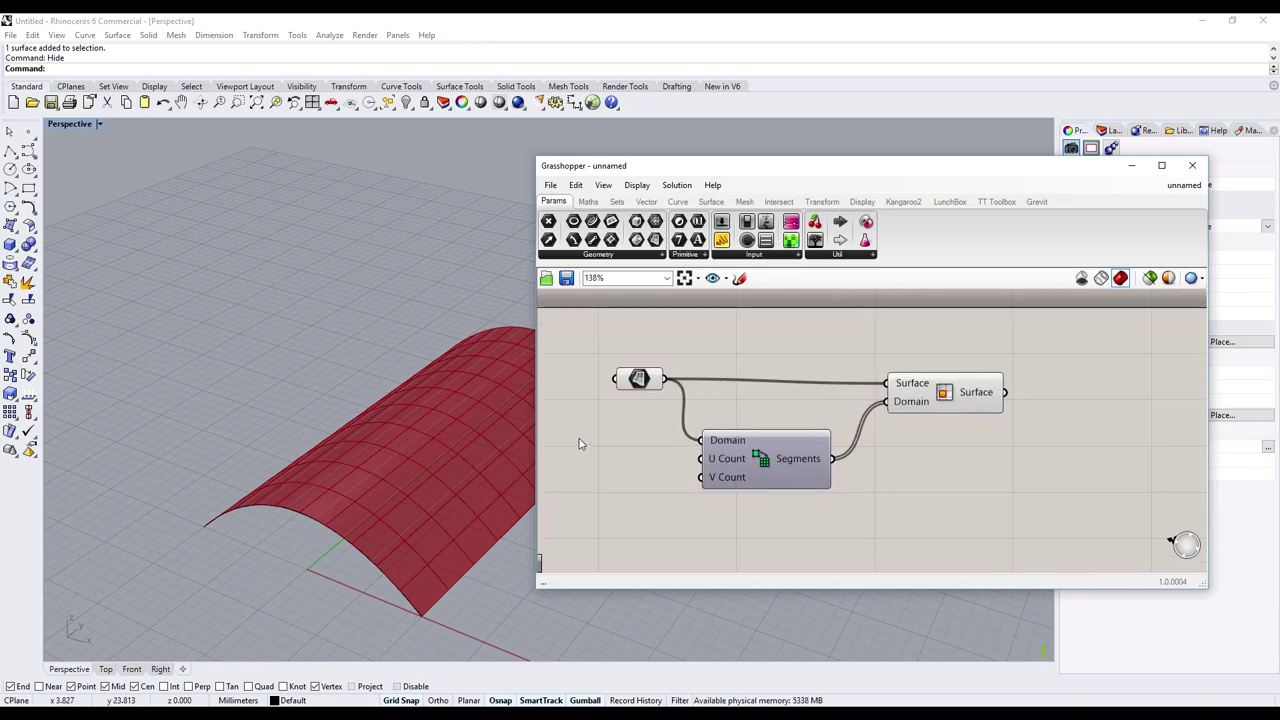
mouse_move(593, 325)
left_mouse_down()
mouse_move(770, 512)
mouse_move(857, 535)
left_mouse_up()
right_click(903, 492)
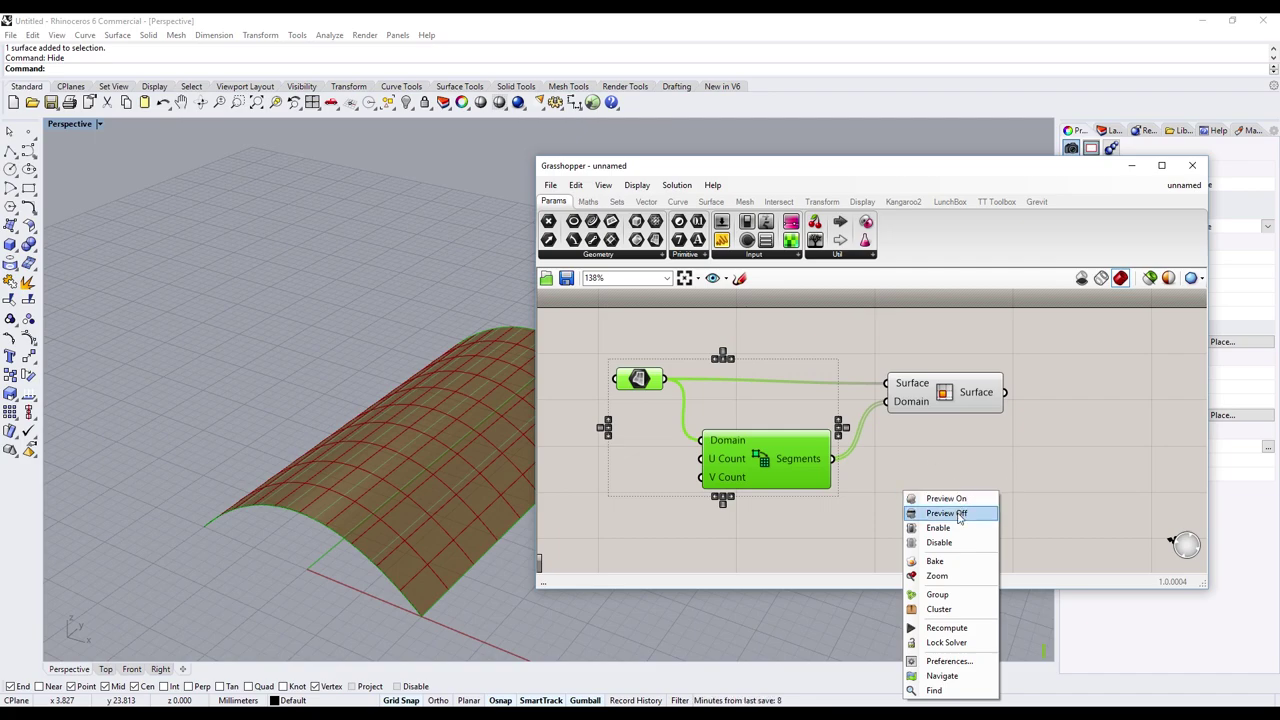
left_click(958, 515)
left_click(950, 500)
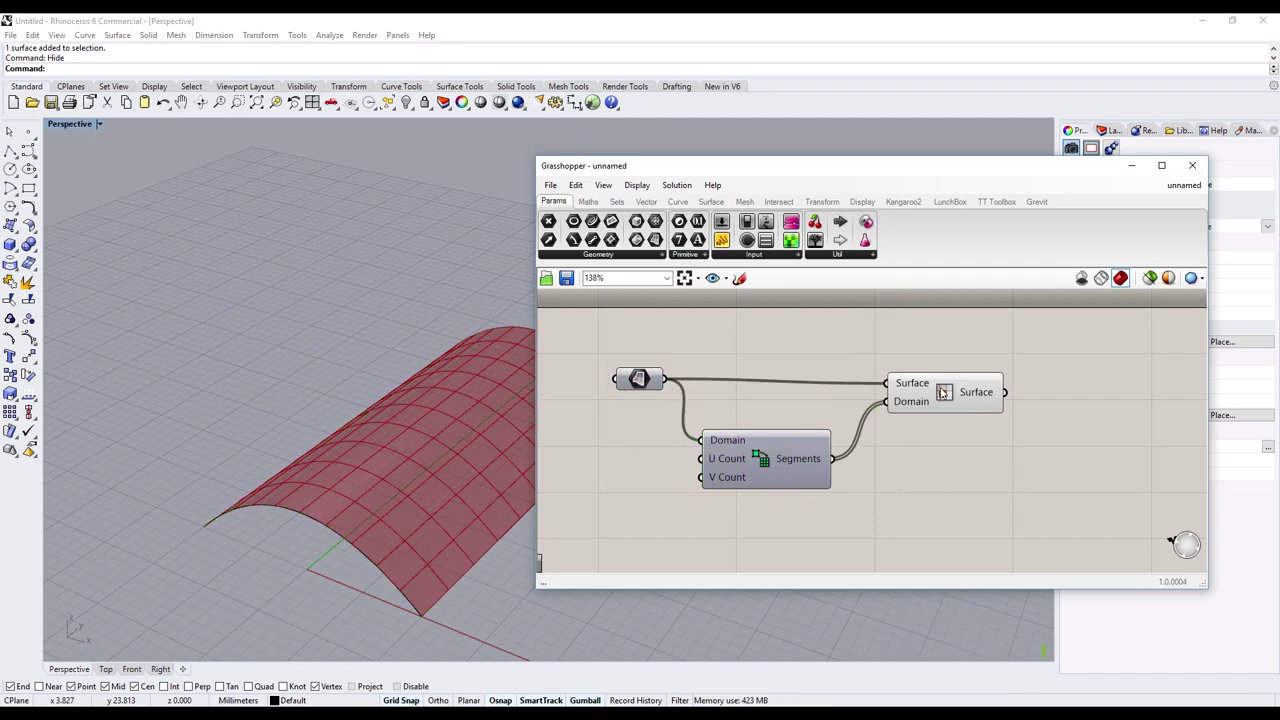
mouse_move(952, 406)
left_mouse_down()
mouse_move(967, 392)
mouse_move(962, 401)
left_mouse_up()
left_click(629, 487)
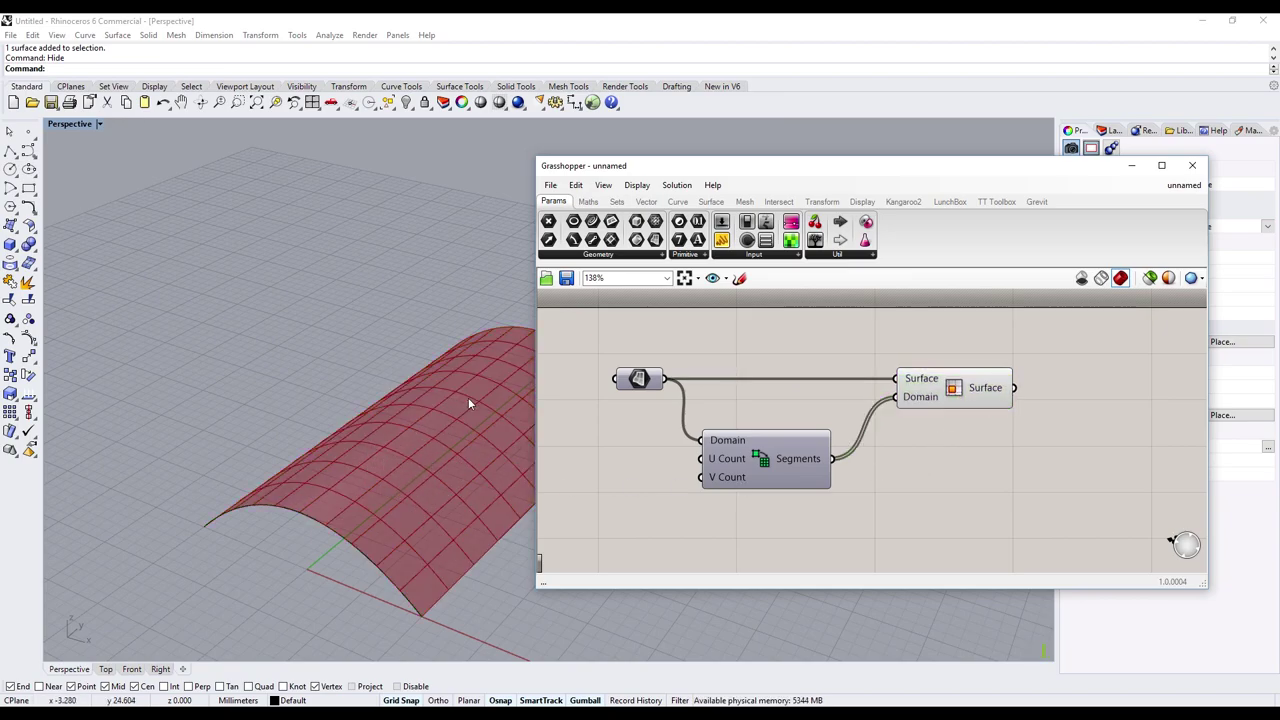
scroll(745, 462, "down", 3)
middle_click(634, 491)
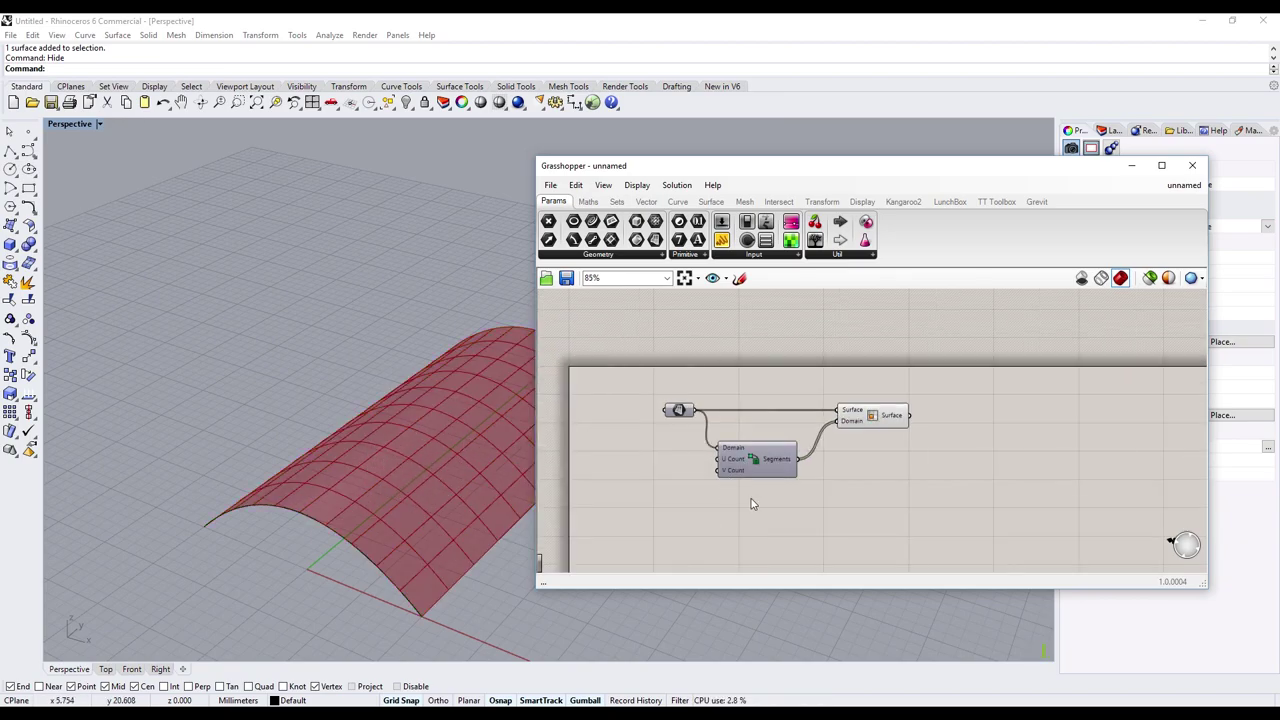
scroll(826, 503, "up", 1)
scroll(703, 466, "up", 1)
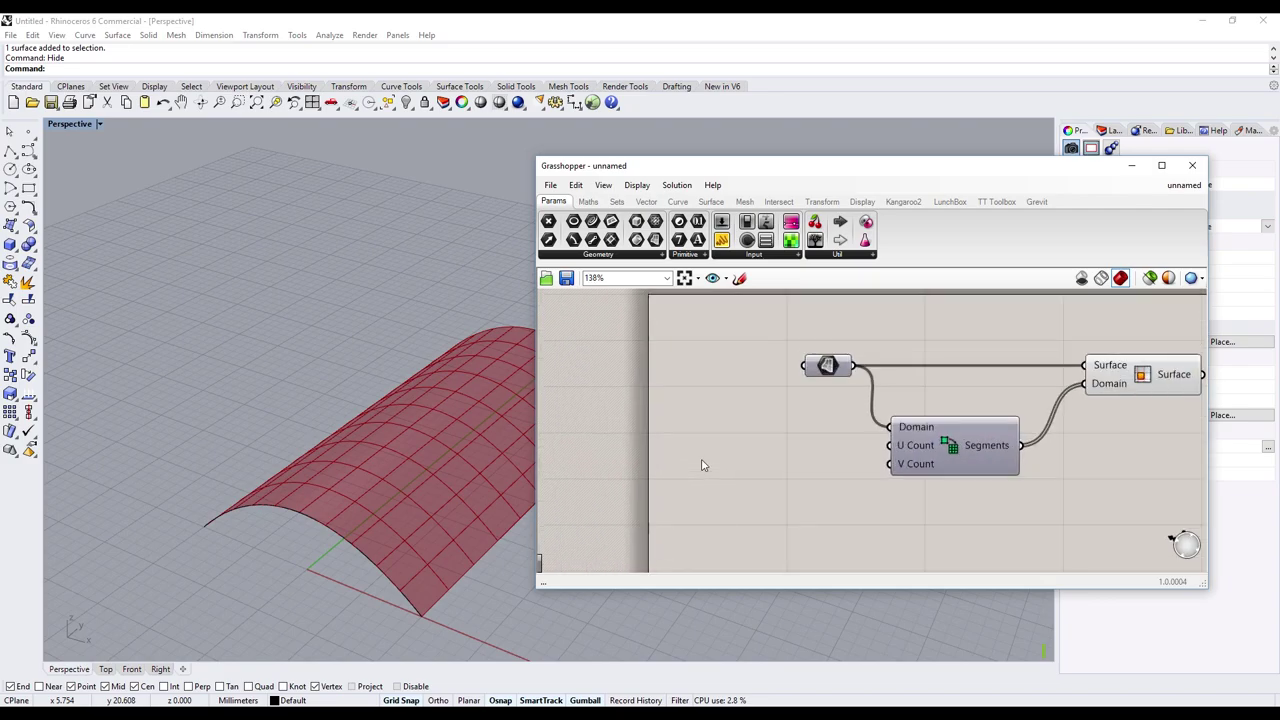
scroll(910, 470, "up", 1)
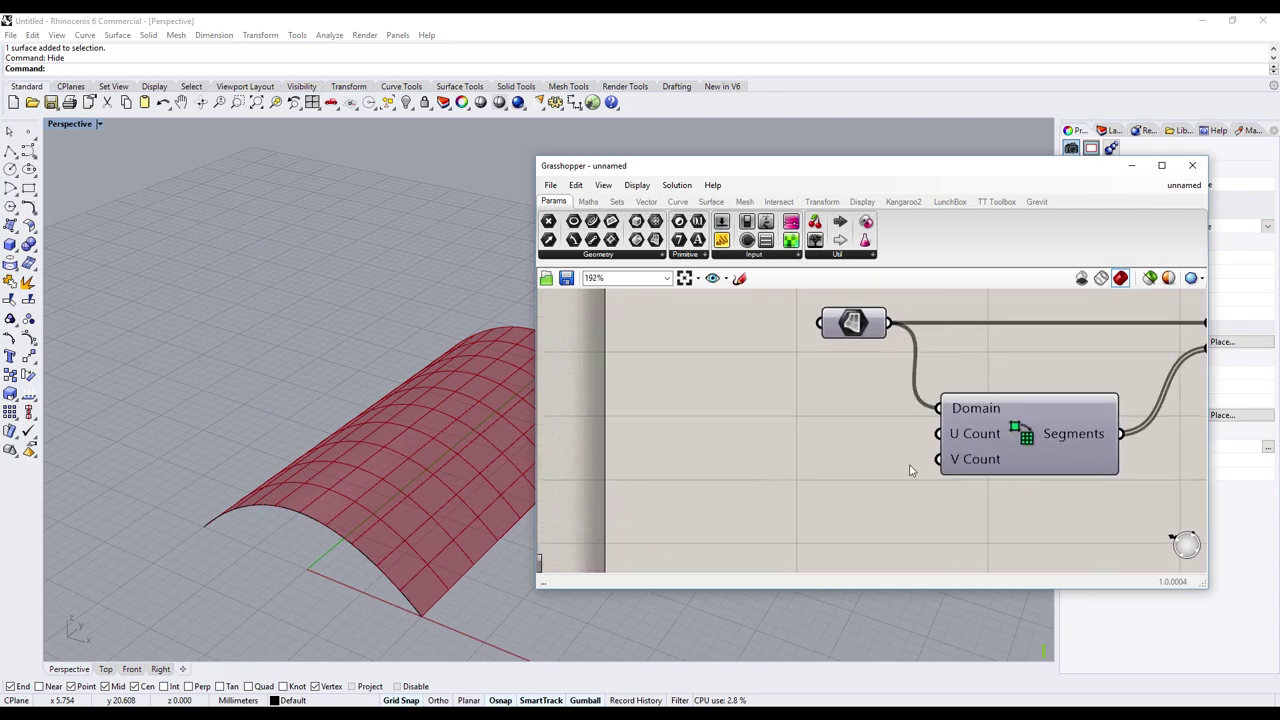
- Place a Number Slider on the canvas from the 'slider' search
double_click(726, 436)
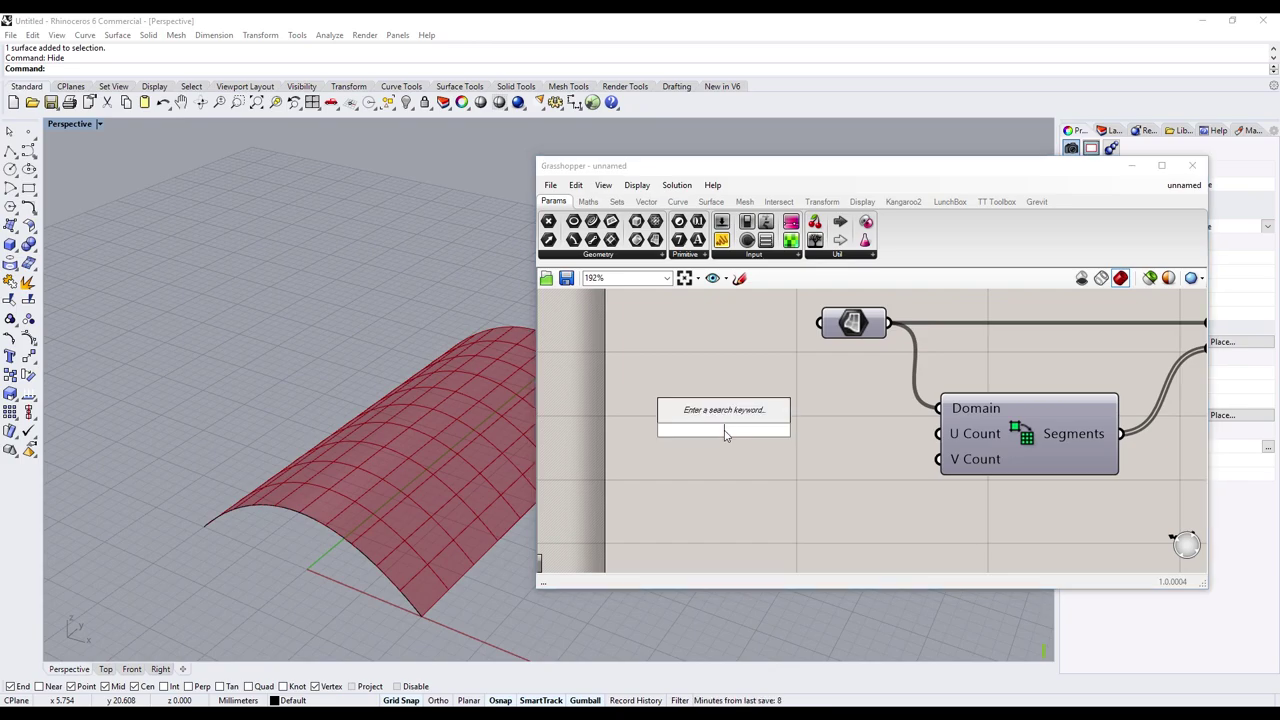
type("slider")
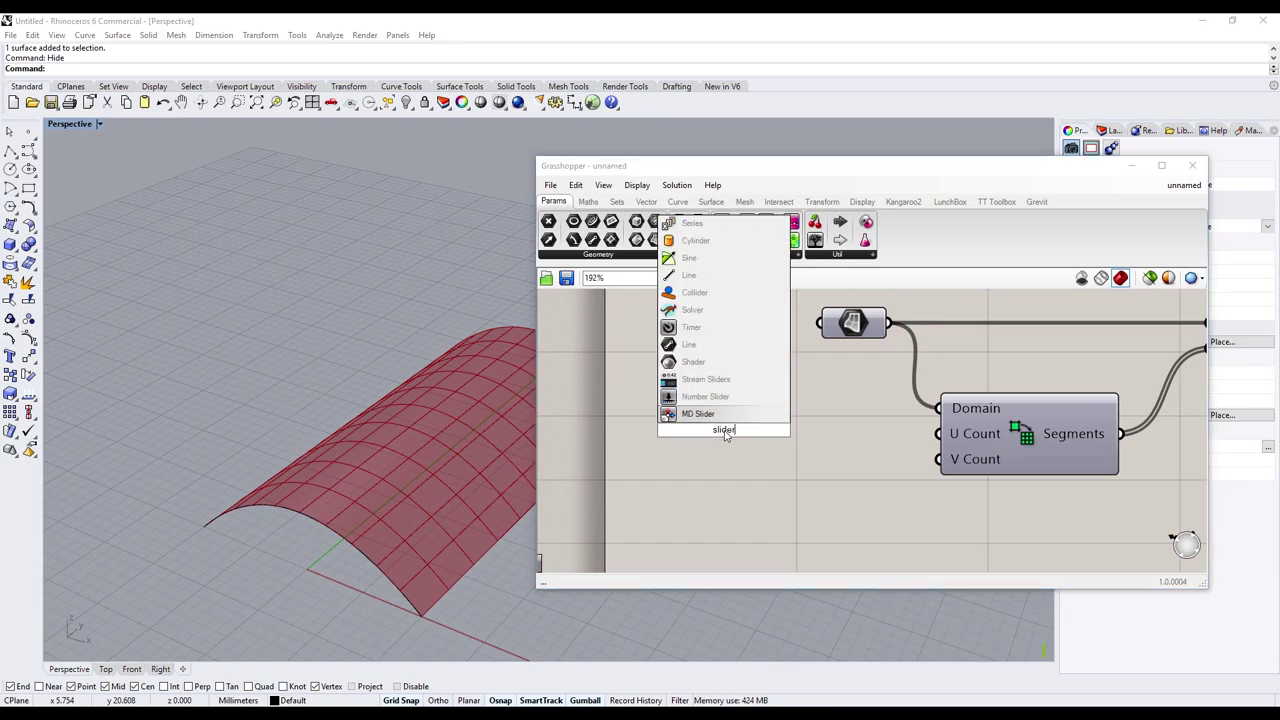
left_click(718, 397)
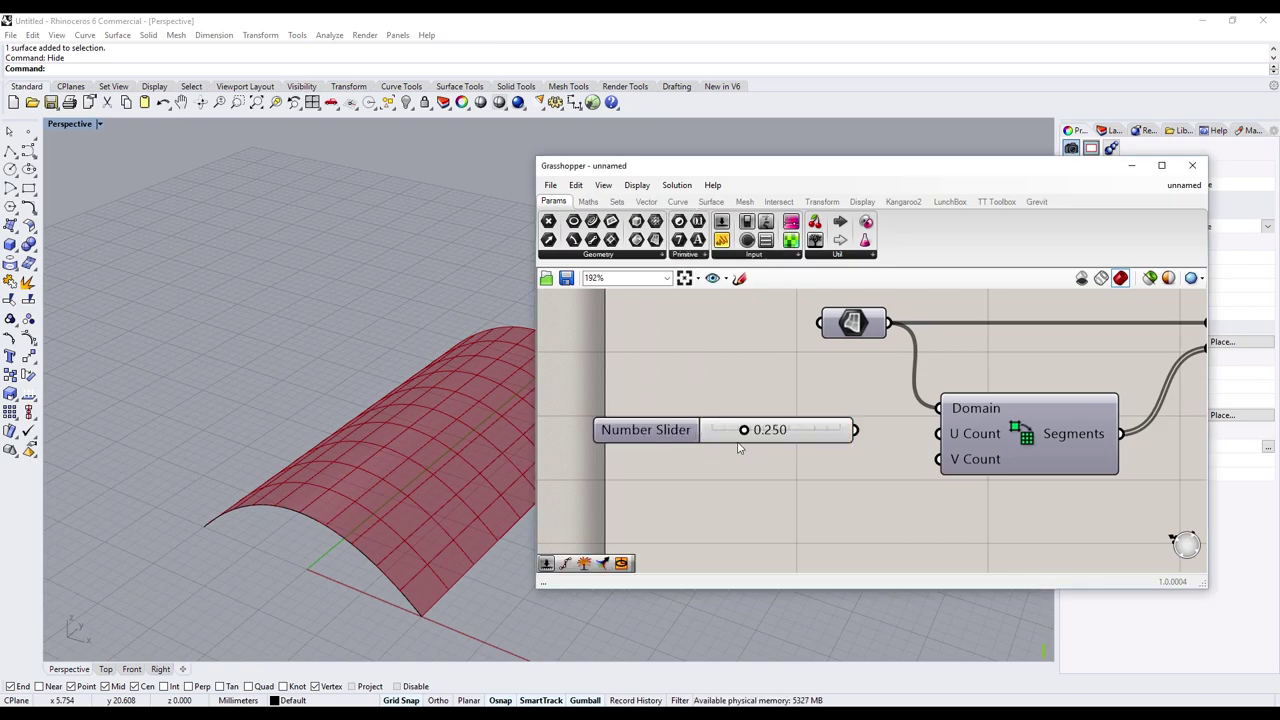
- In the slider settings, enter a maximum of 10 plus the minimum and range values
double_click(652, 428)
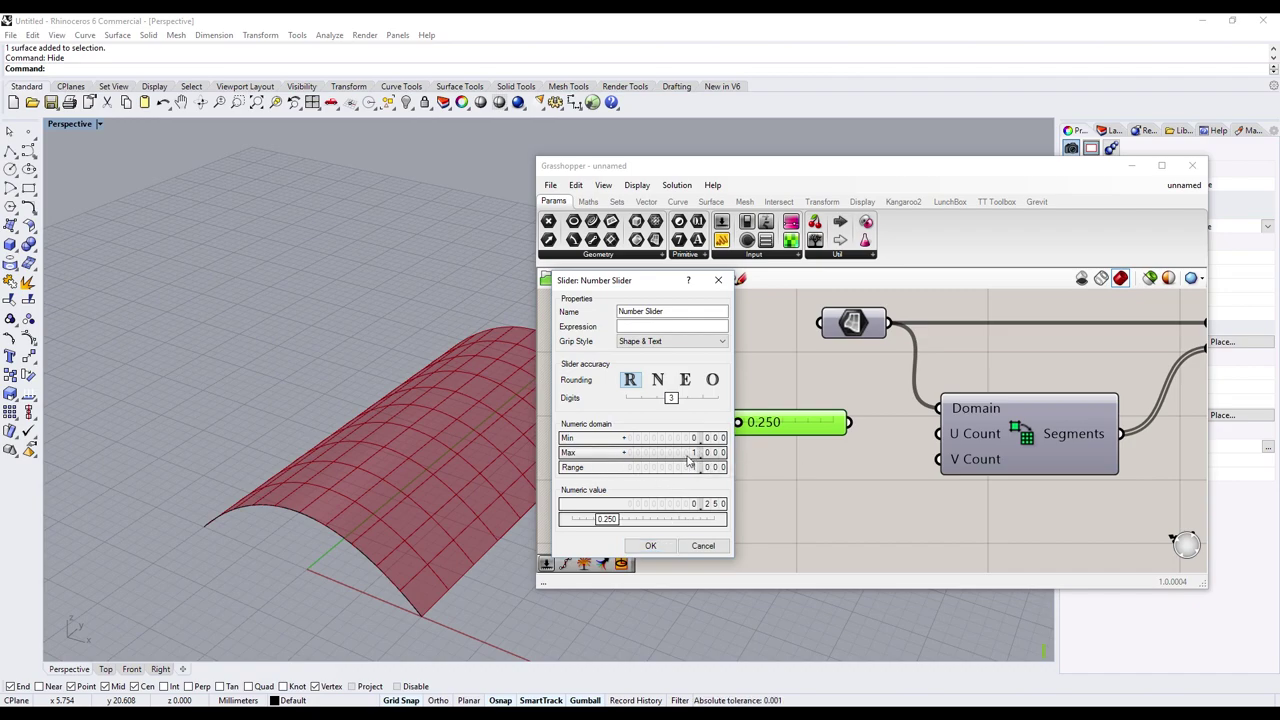
double_click(689, 455)
type("10")
key("Return")
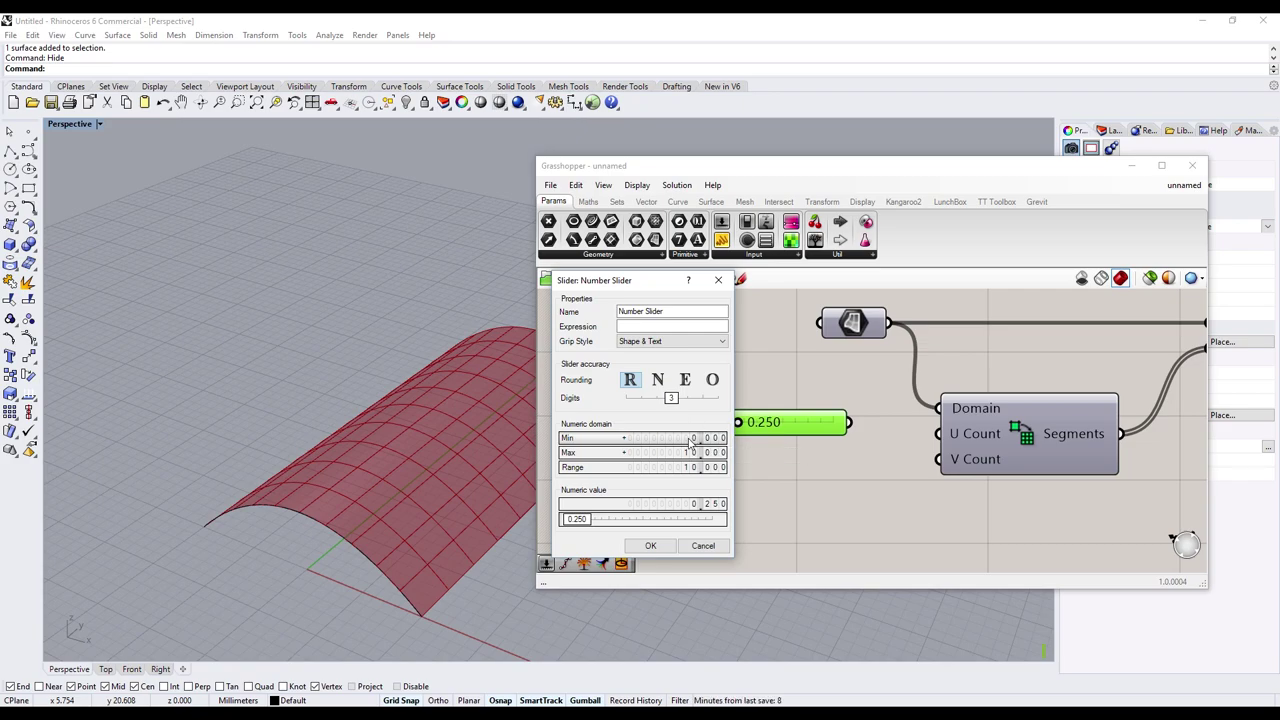
double_click(689, 440)
type("1")
left_click_drag(689, 440, 620, 435)
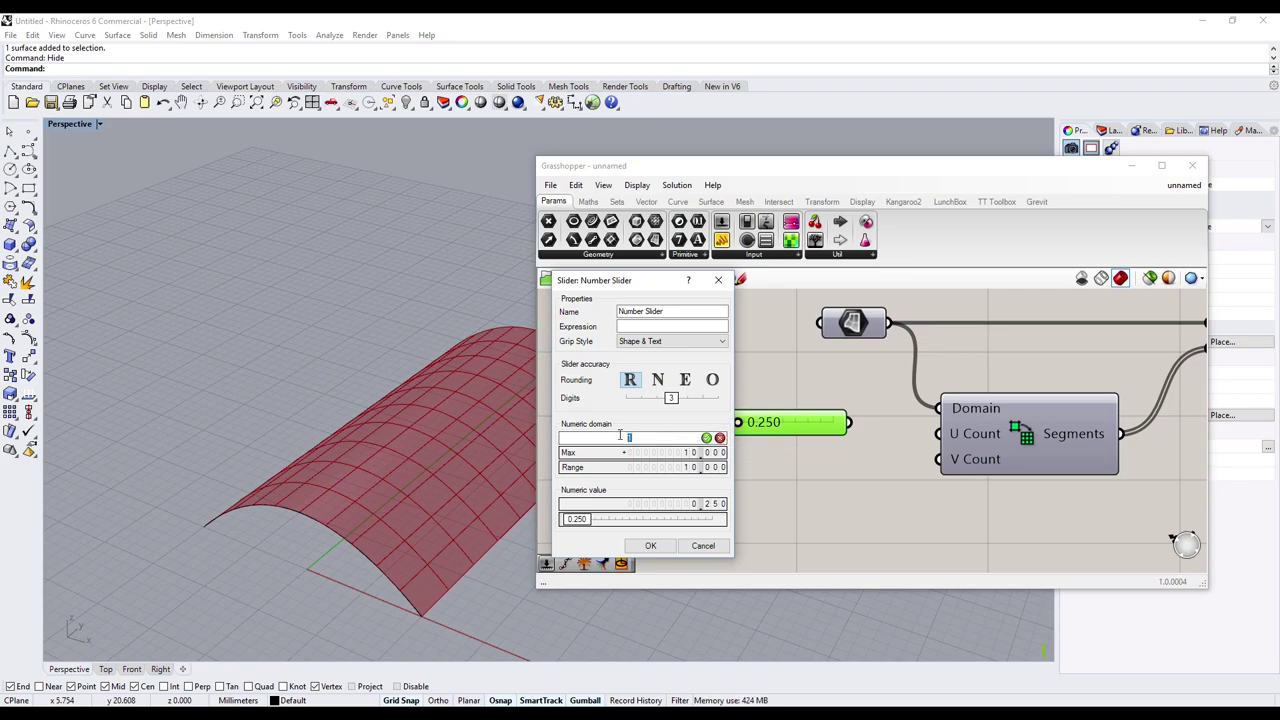
key("Return")
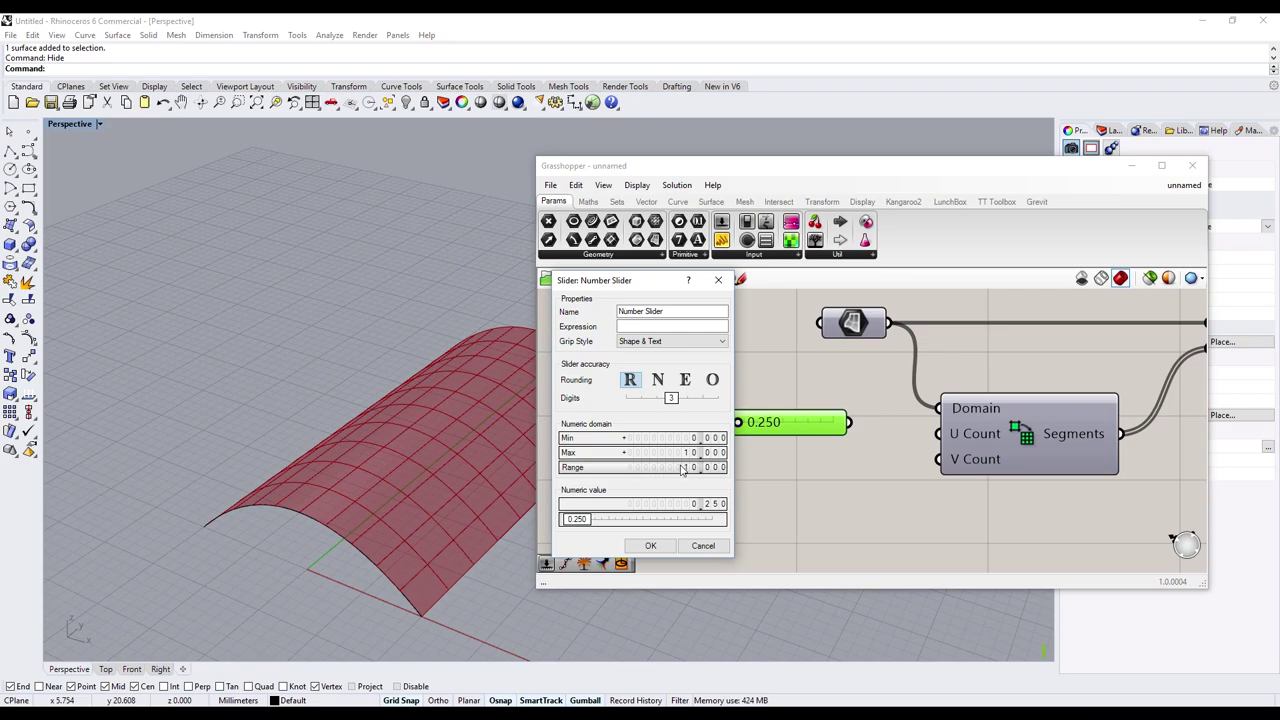
double_click(681, 467)
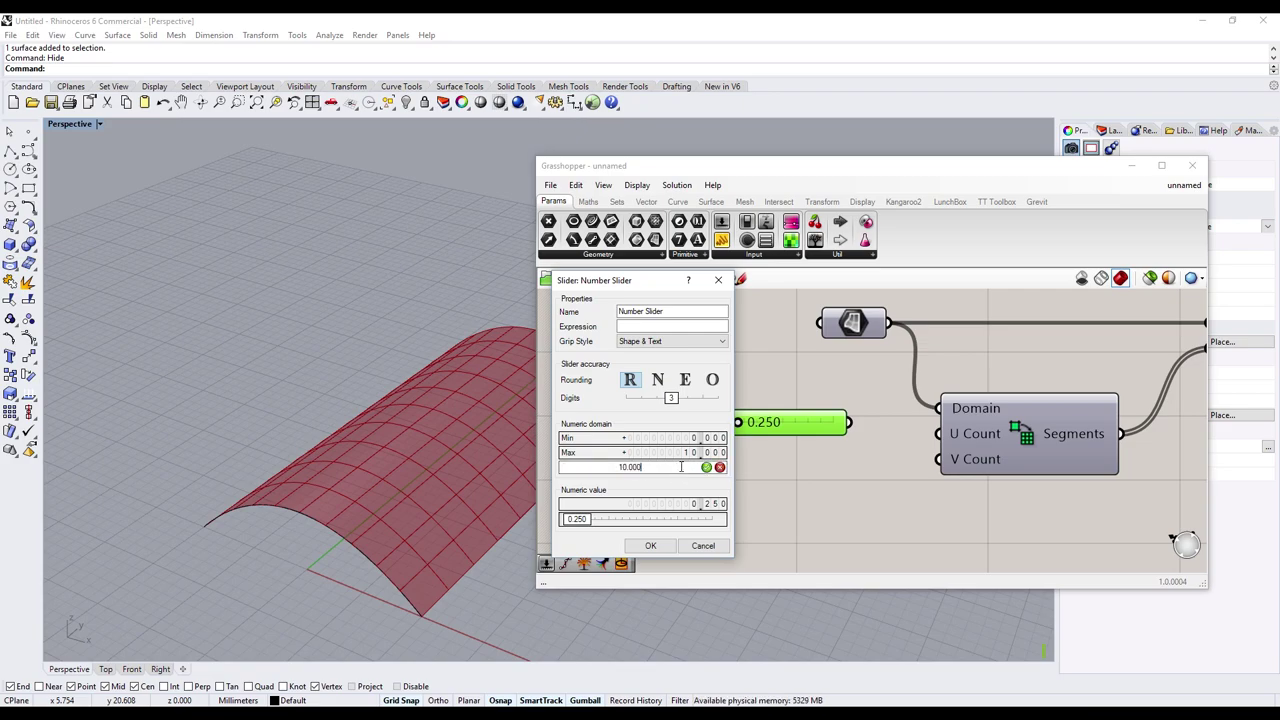
type("1")
left_click(705, 467)
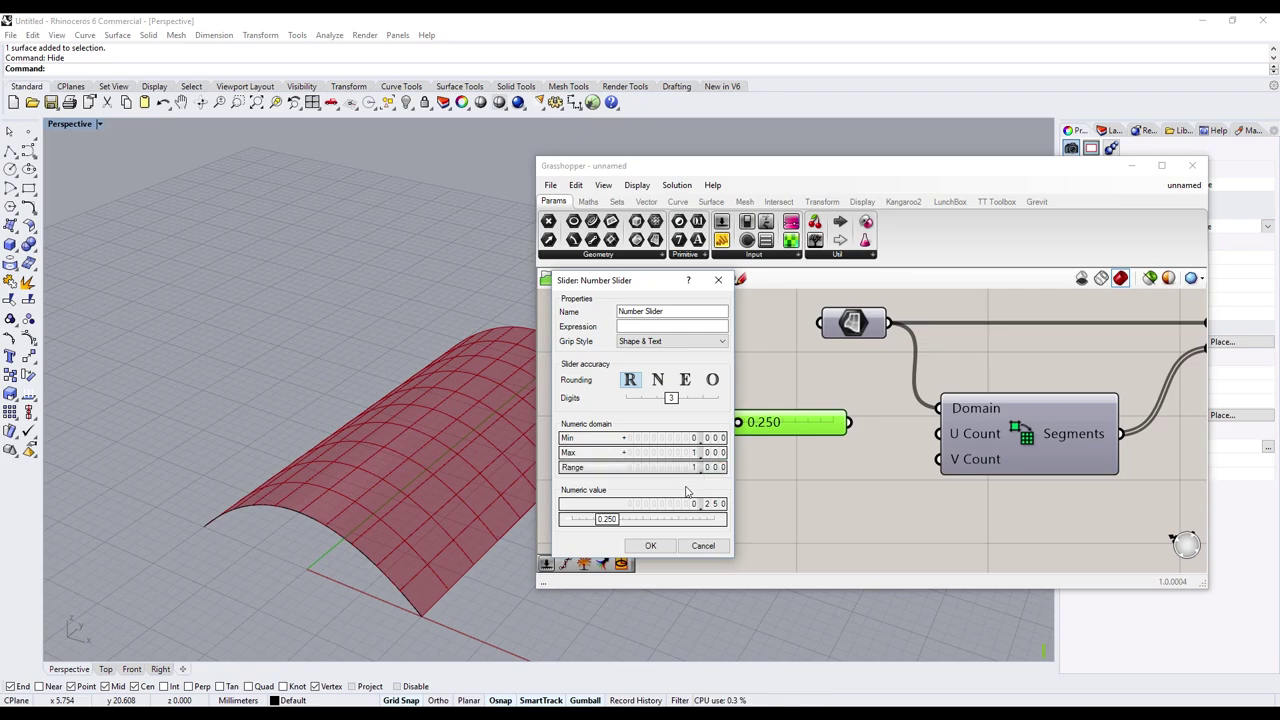
- Keep the maximum at 10, switch rounding to whole numbers, and apply the settings
double_click(688, 453)
type("10")
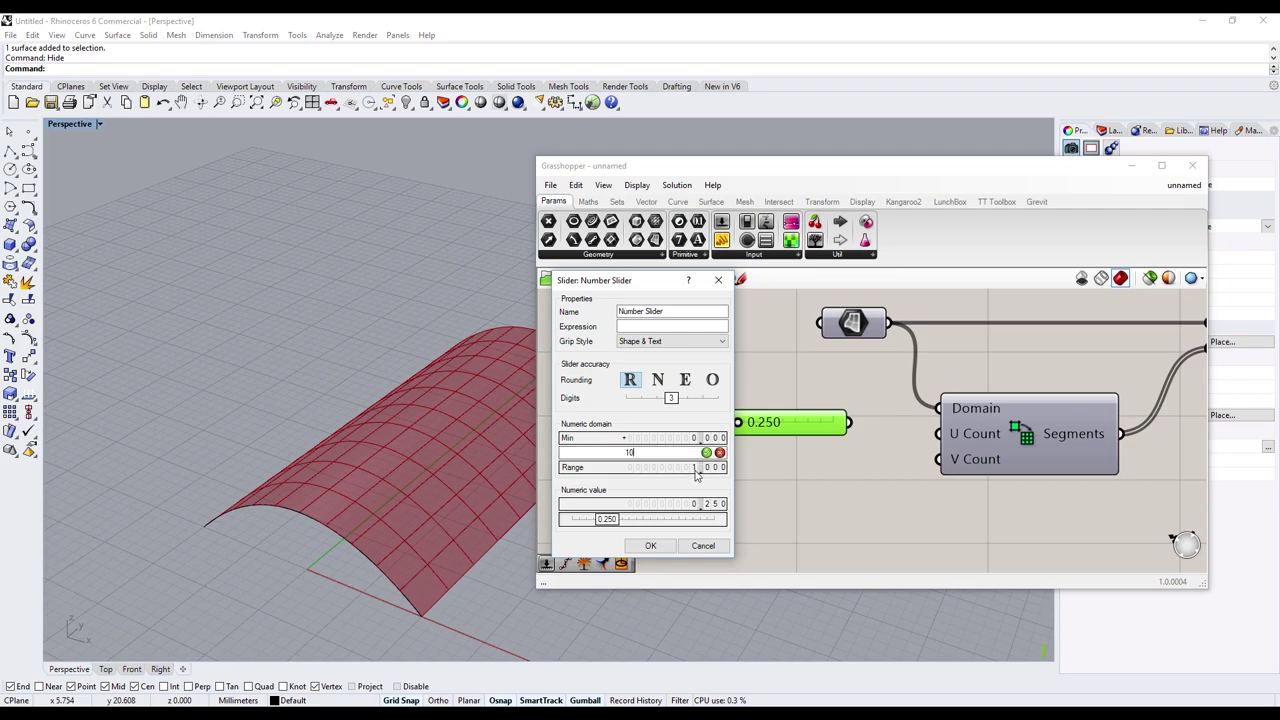
left_click(706, 452)
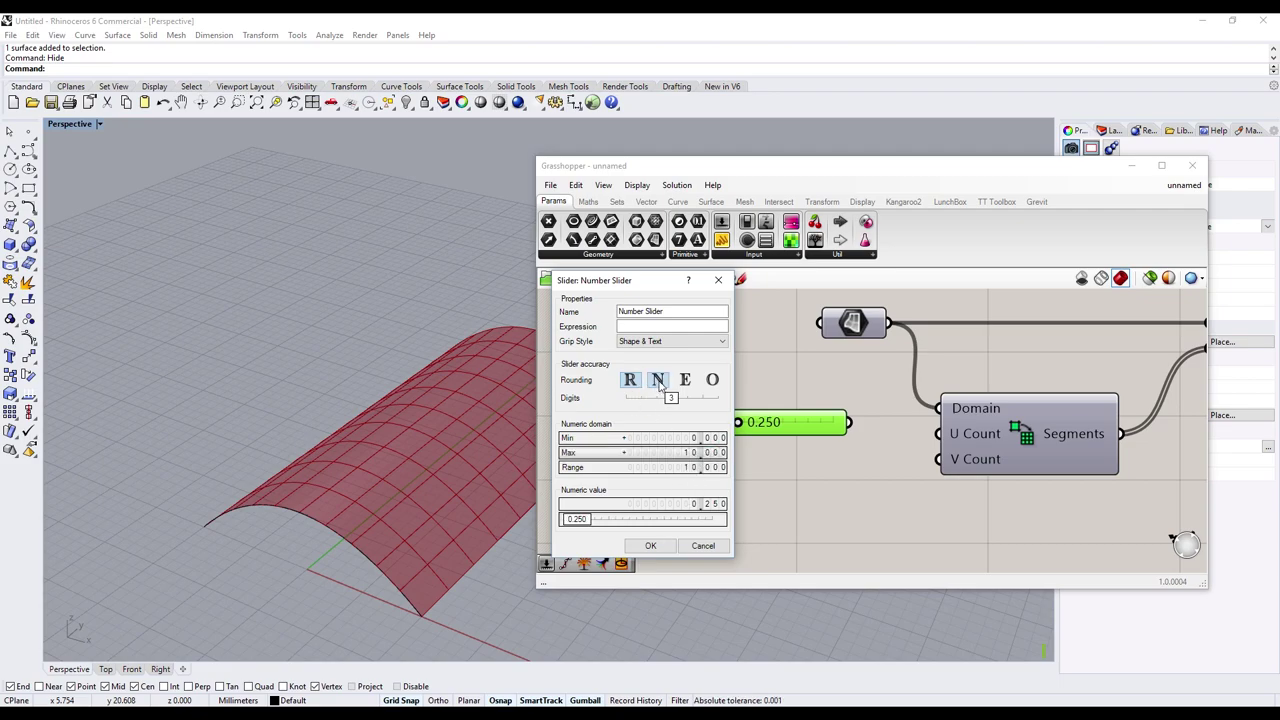
left_click(659, 382)
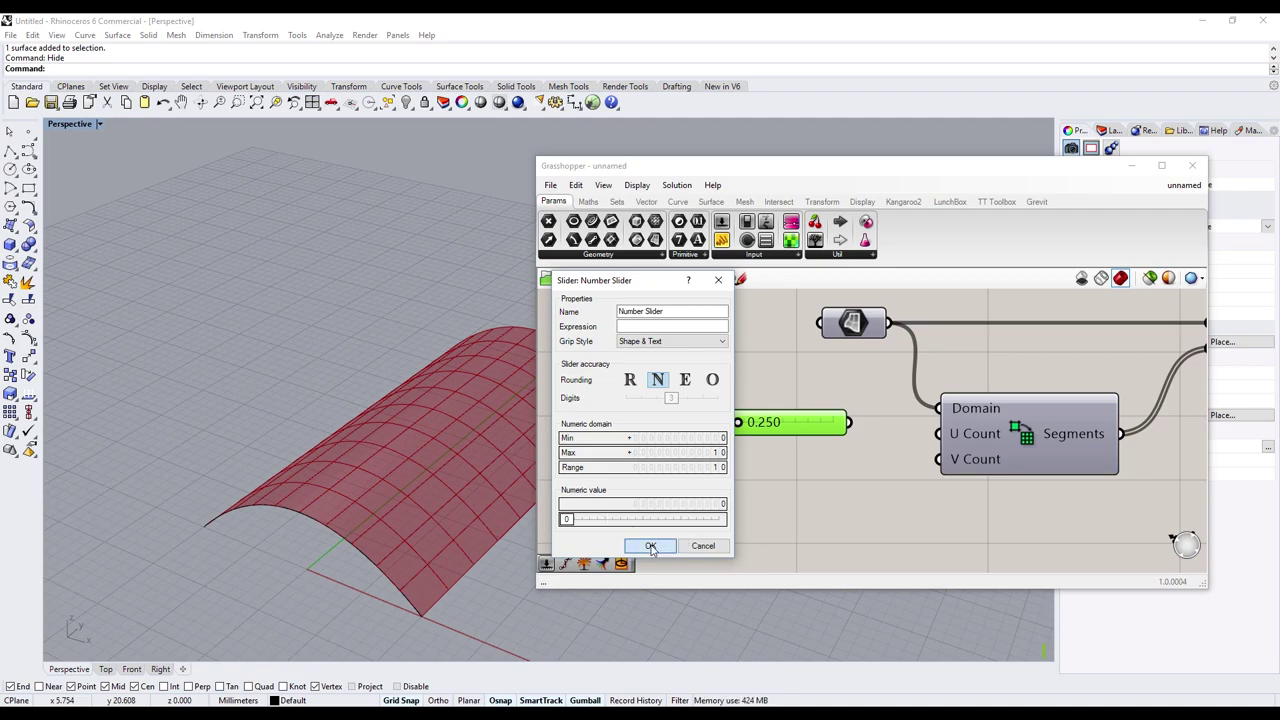
left_click(651, 547)
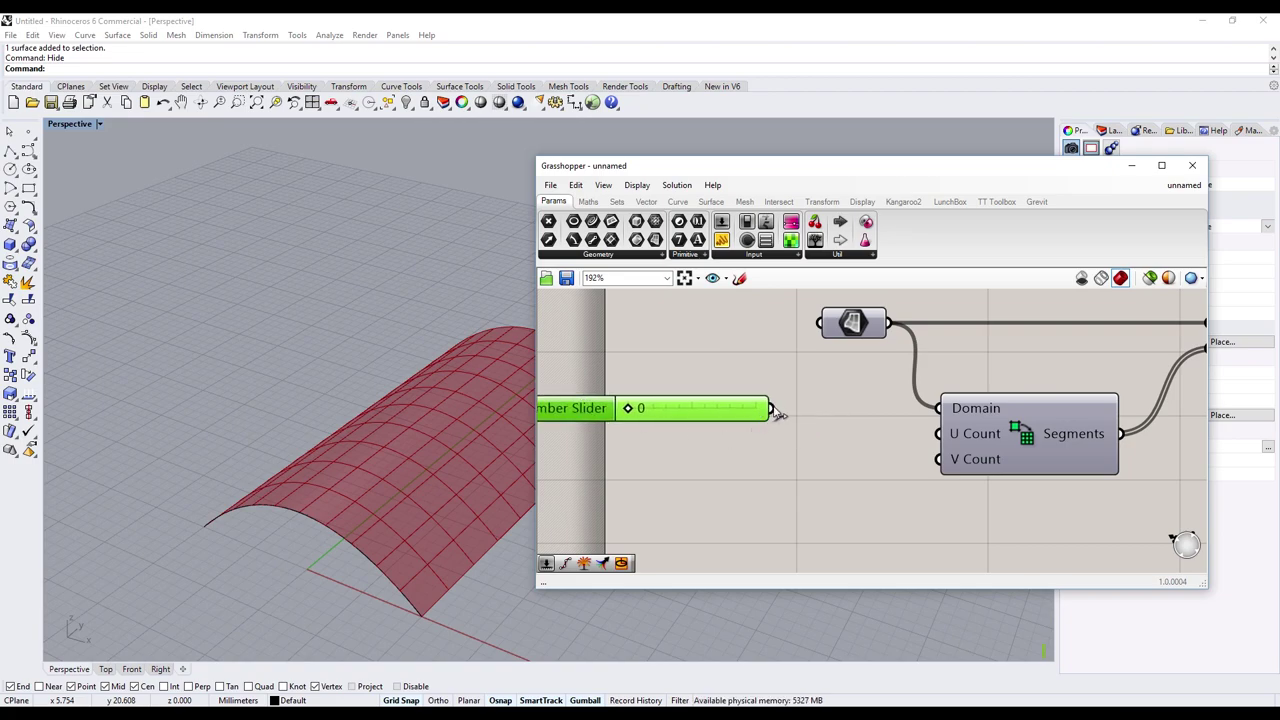
- Wire the slider into Divide Domain²'s U Count and raise it to 4
left_click_drag(770, 408, 938, 433)
scroll(803, 480, "down", 3)
scroll(750, 493, "up", 2)
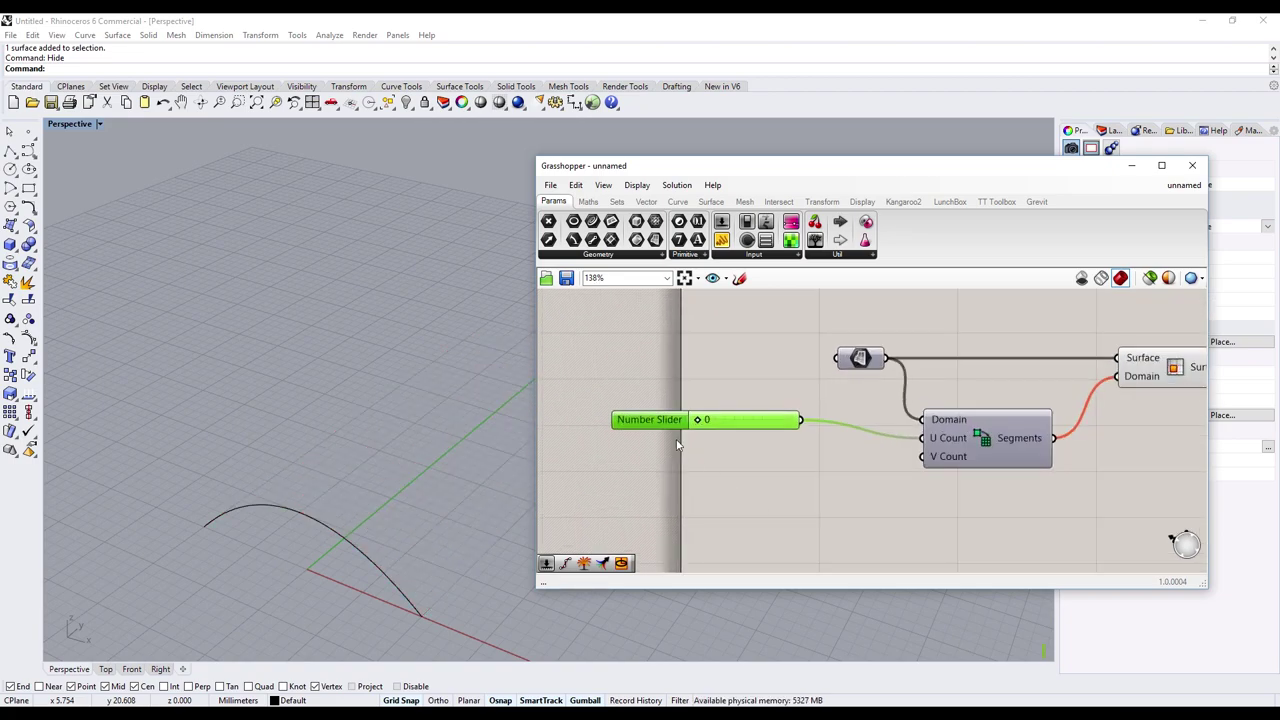
mouse_move(698, 420)
left_mouse_down()
mouse_move(763, 425)
mouse_move(717, 425)
mouse_move(742, 437)
left_mouse_up()
left_click(726, 473)
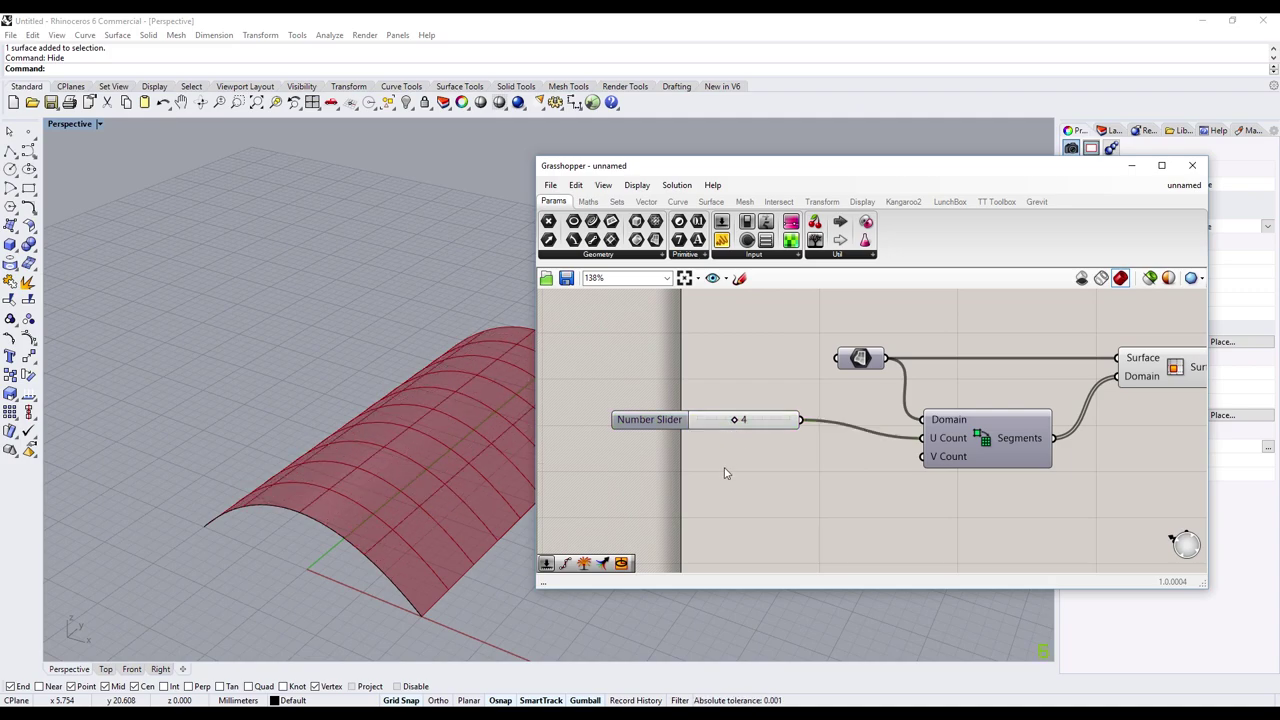
- Copy the slider below, wire the copy into V Count, and set it to 8
left_click(675, 421)
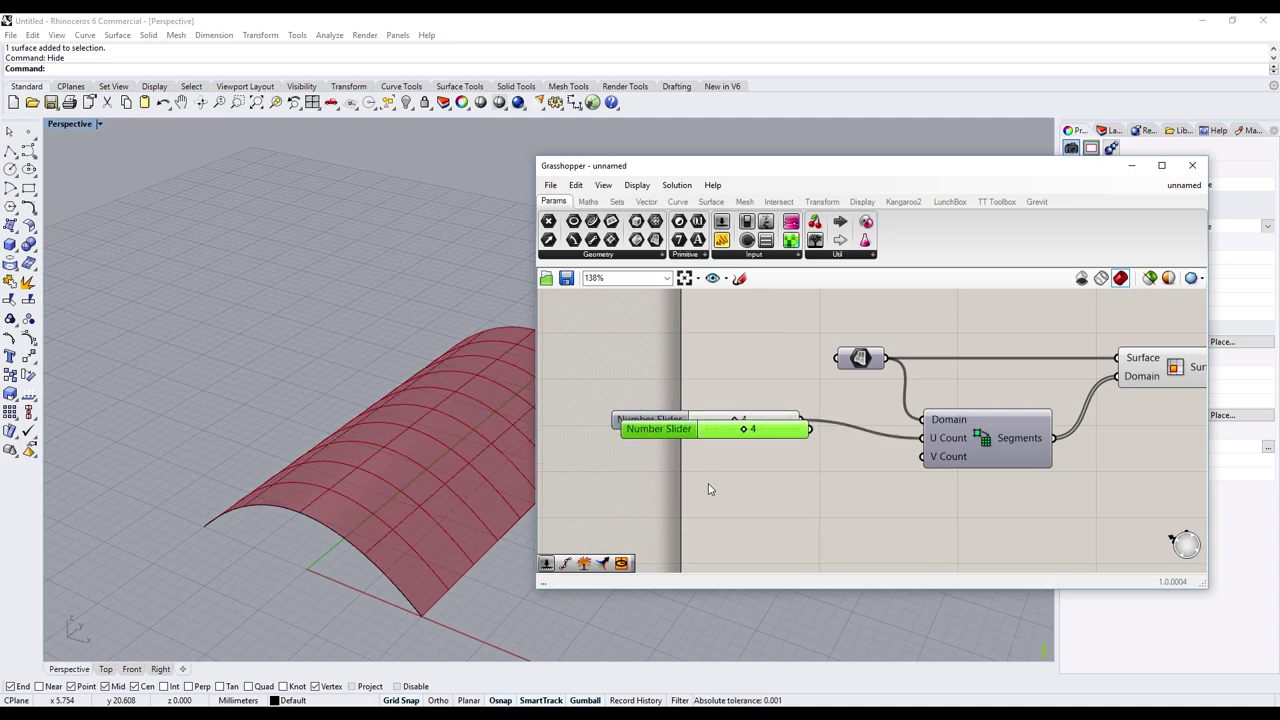
left_click_drag(677, 425, 681, 459, "alt")
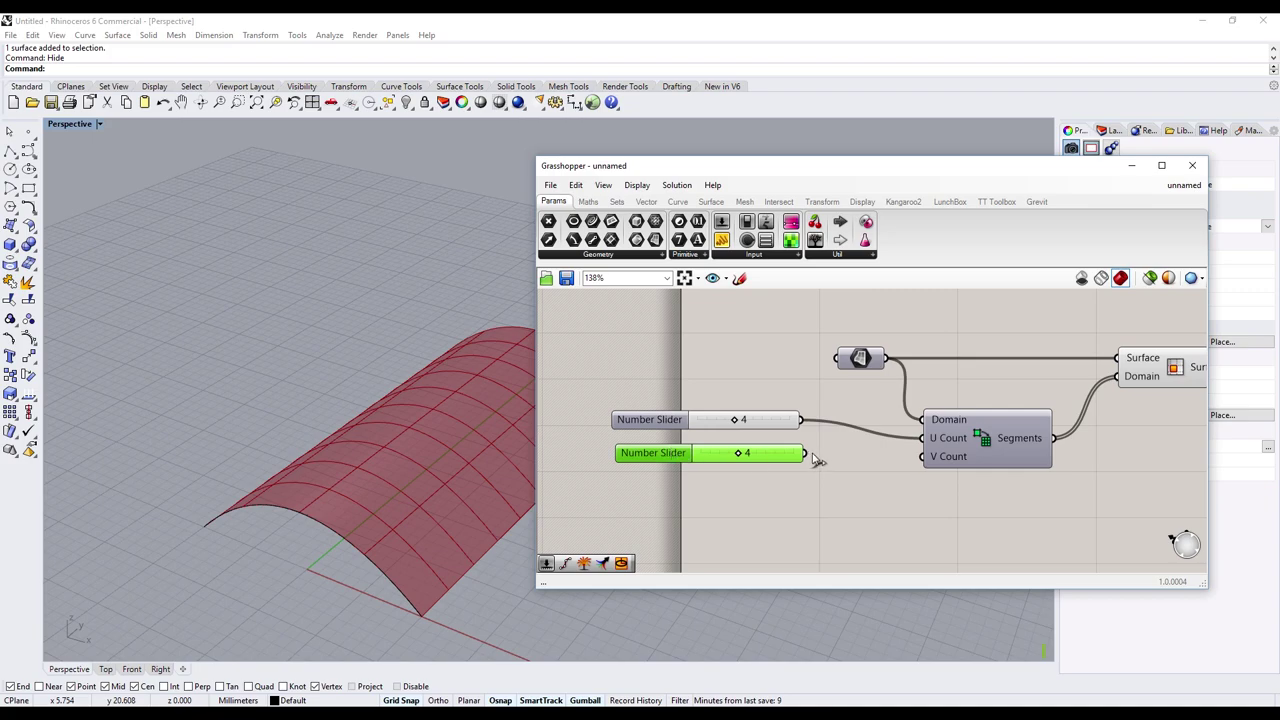
left_click_drag(805, 454, 922, 457)
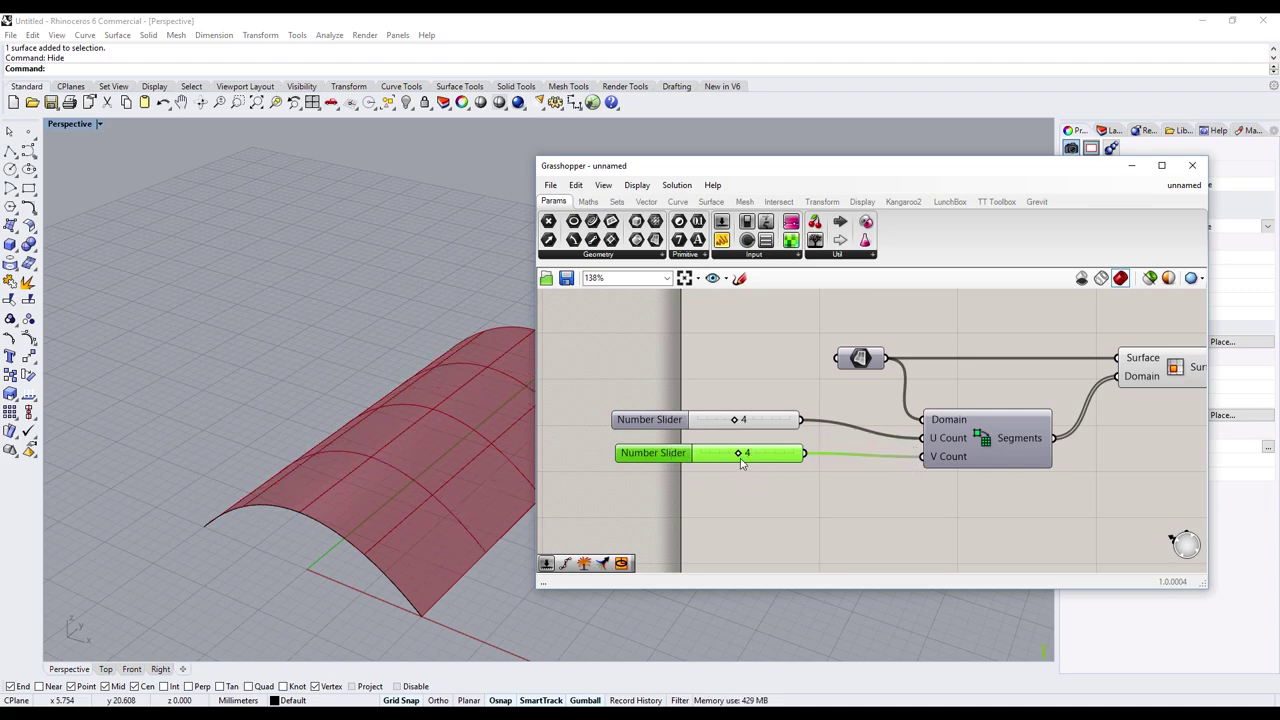
mouse_move(741, 462)
left_mouse_down()
mouse_move(775, 454)
mouse_move(740, 425)
mouse_move(756, 429)
left_mouse_up()
- Drag the U Count slider down to 2, then pan to open empty canvas space
scroll(740, 505, "down", 3)
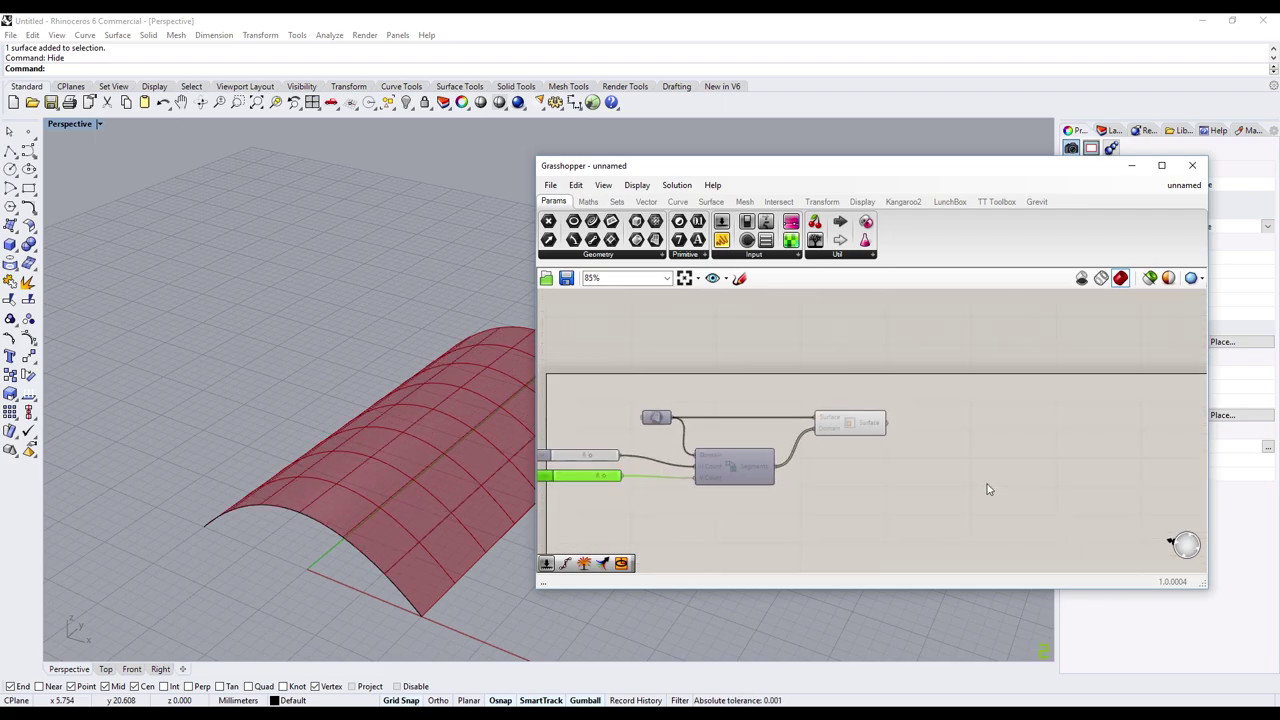
scroll(550, 470, "up", 3)
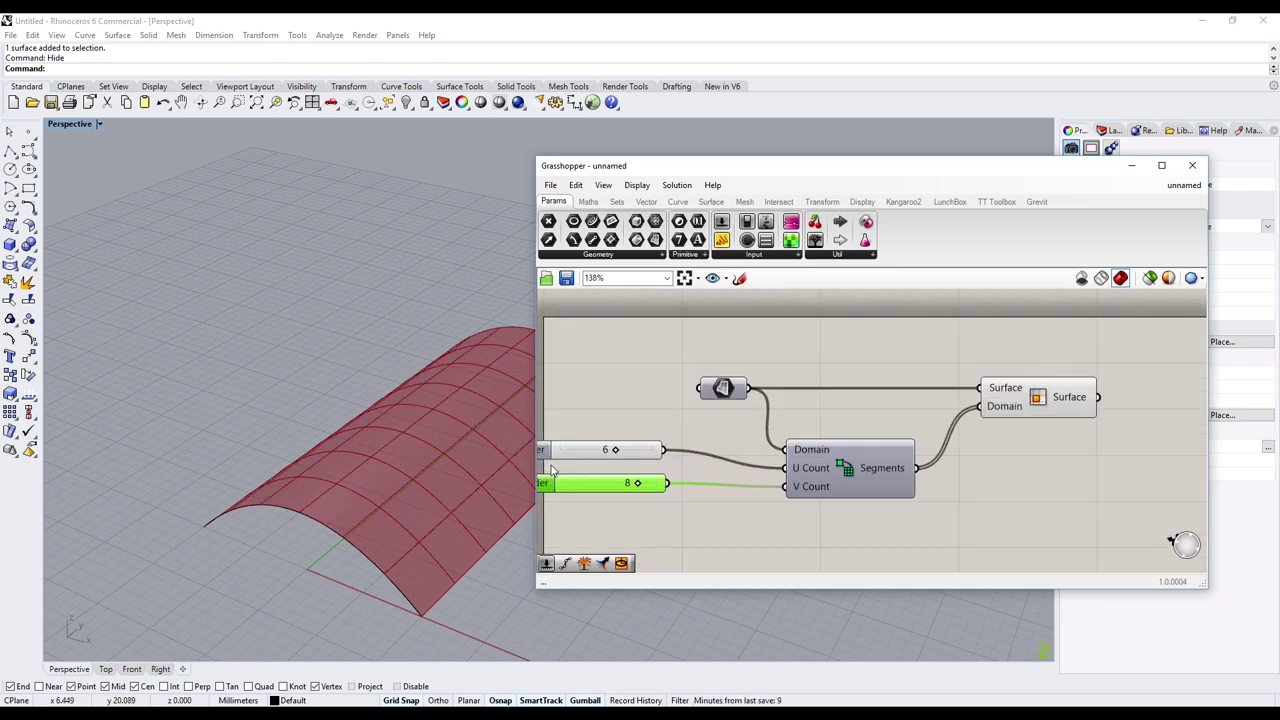
left_click_drag(621, 451, 590, 452)
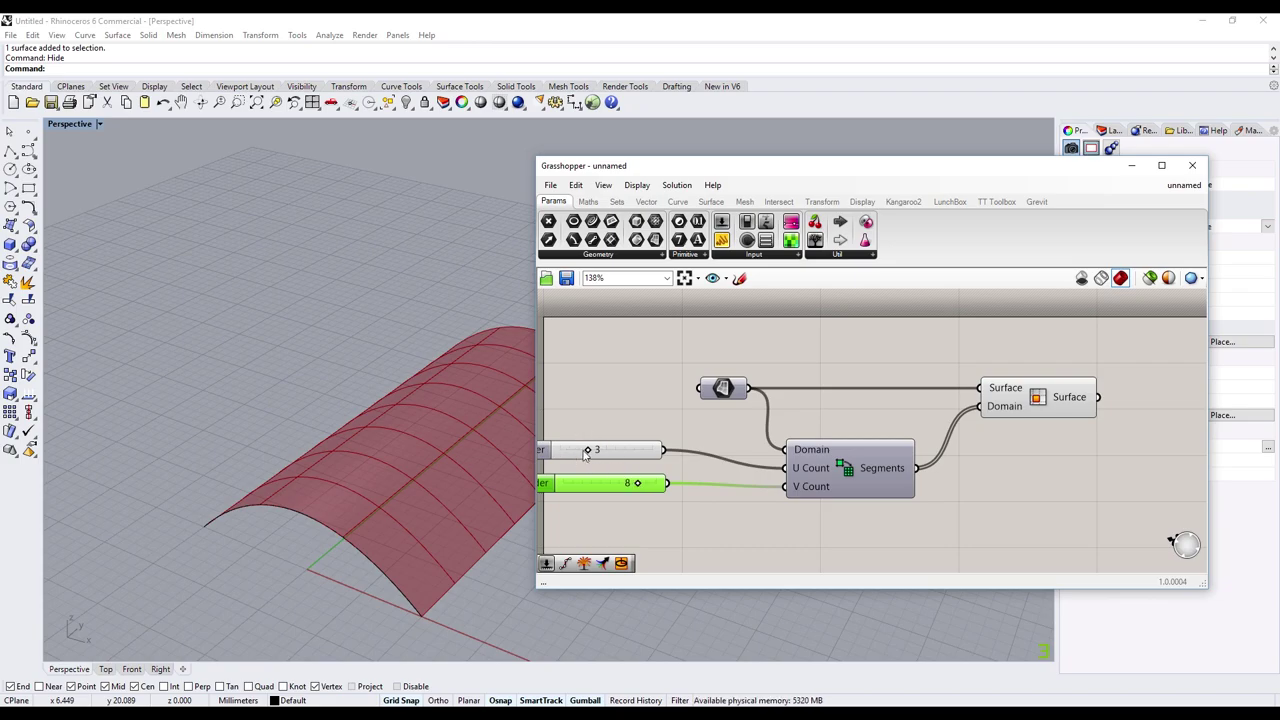
left_click_drag(590, 452, 586, 450)
left_click(672, 540)
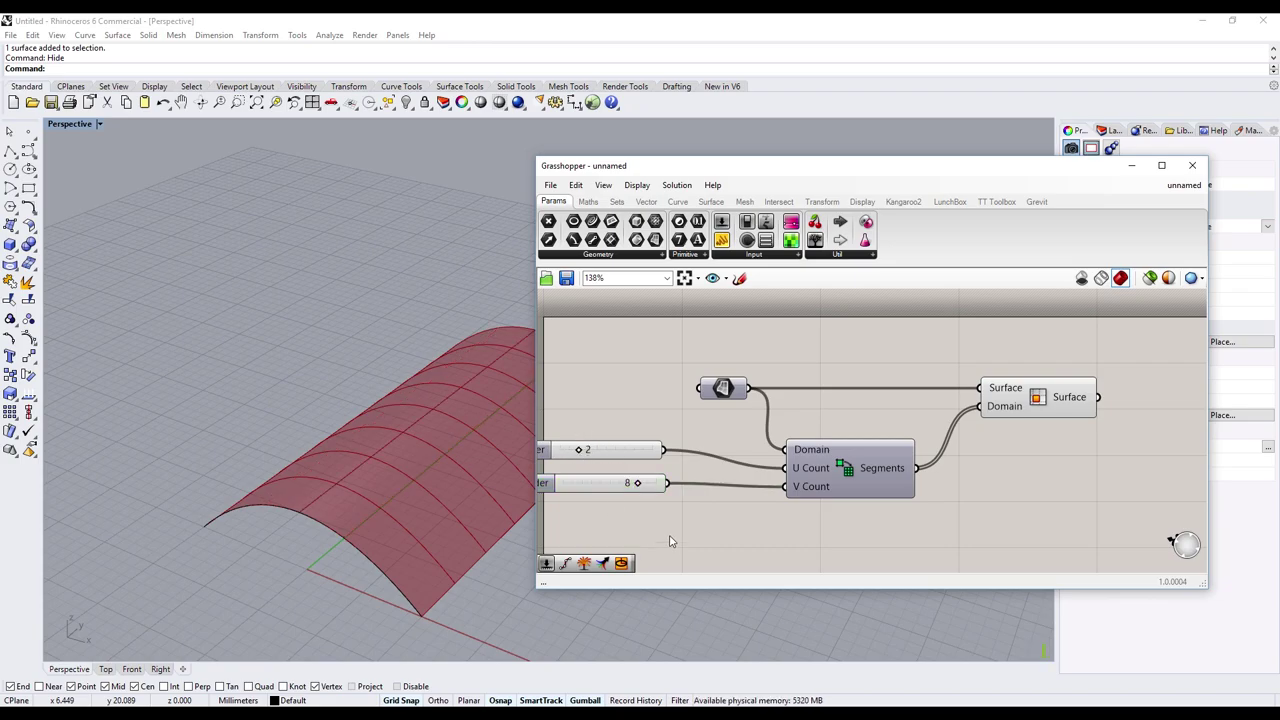
scroll(675, 518, "down", 4)
scroll(893, 475, "up", 2)
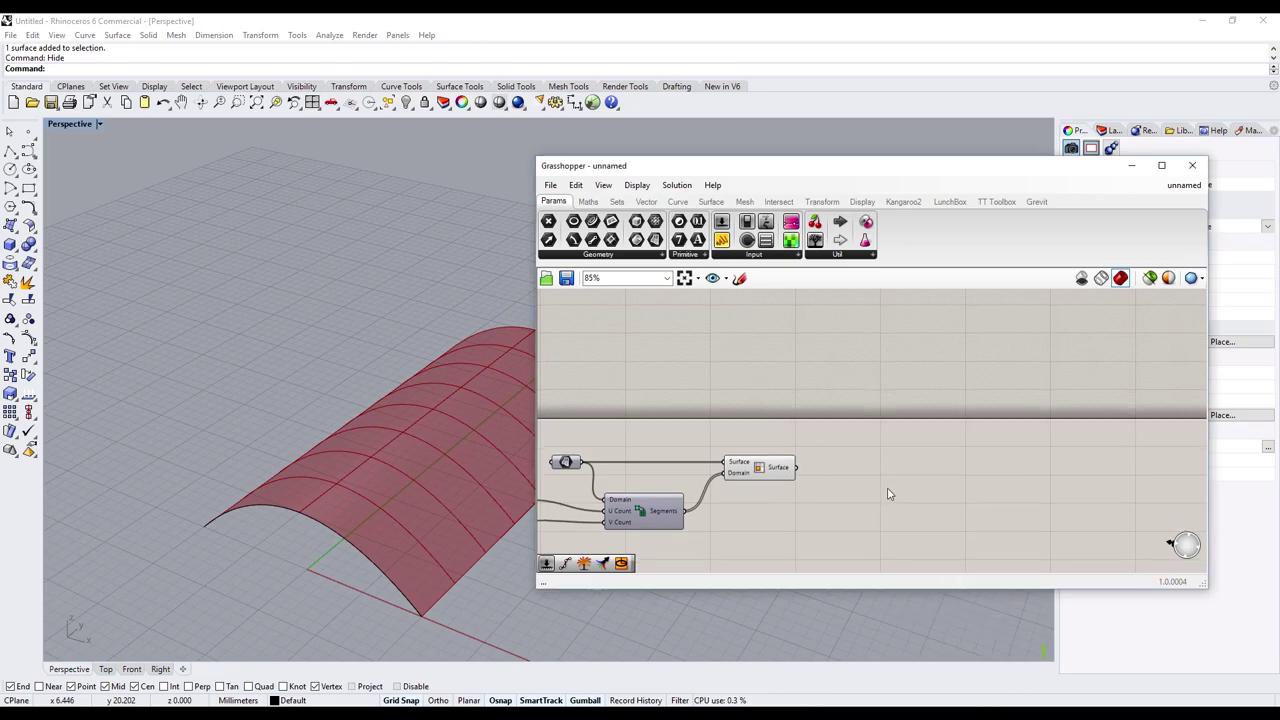
mouse_move(888, 495)
right_mouse_down()
mouse_move(755, 430)
mouse_move(745, 445)
right_mouse_up()
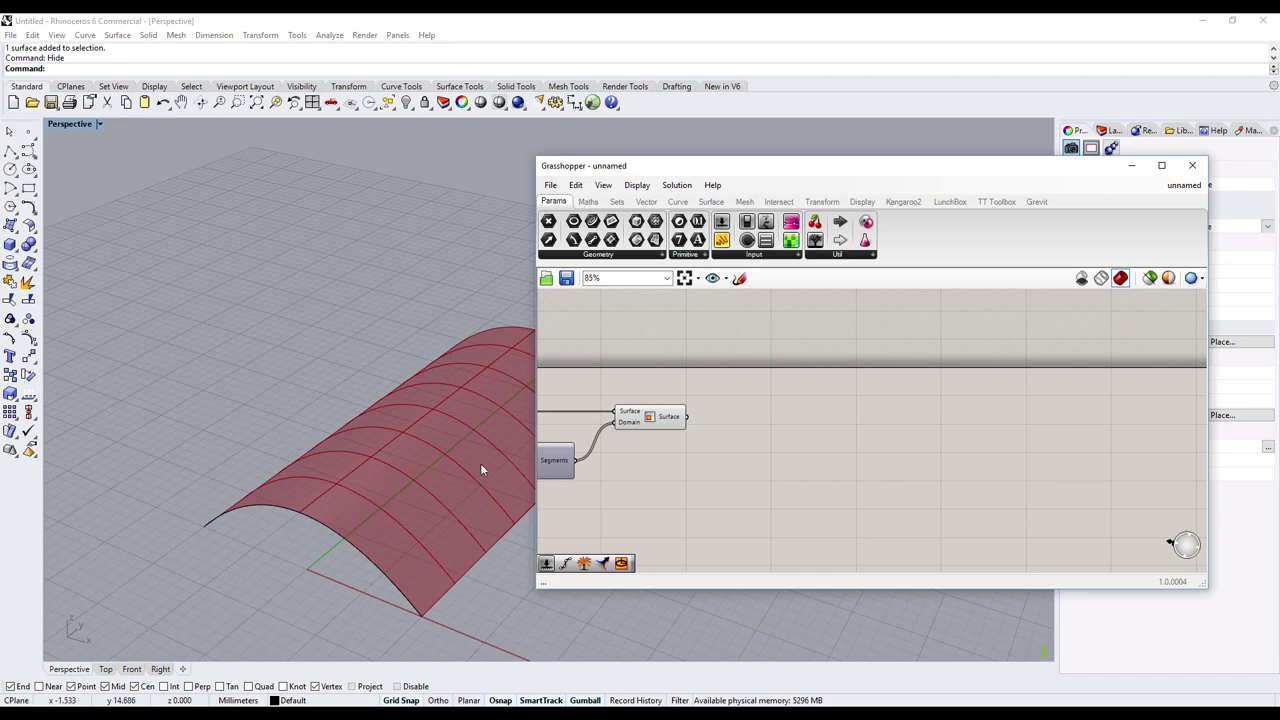
- Add a Dispatch component and wire the Surface output into its List input
double_click(755, 447)
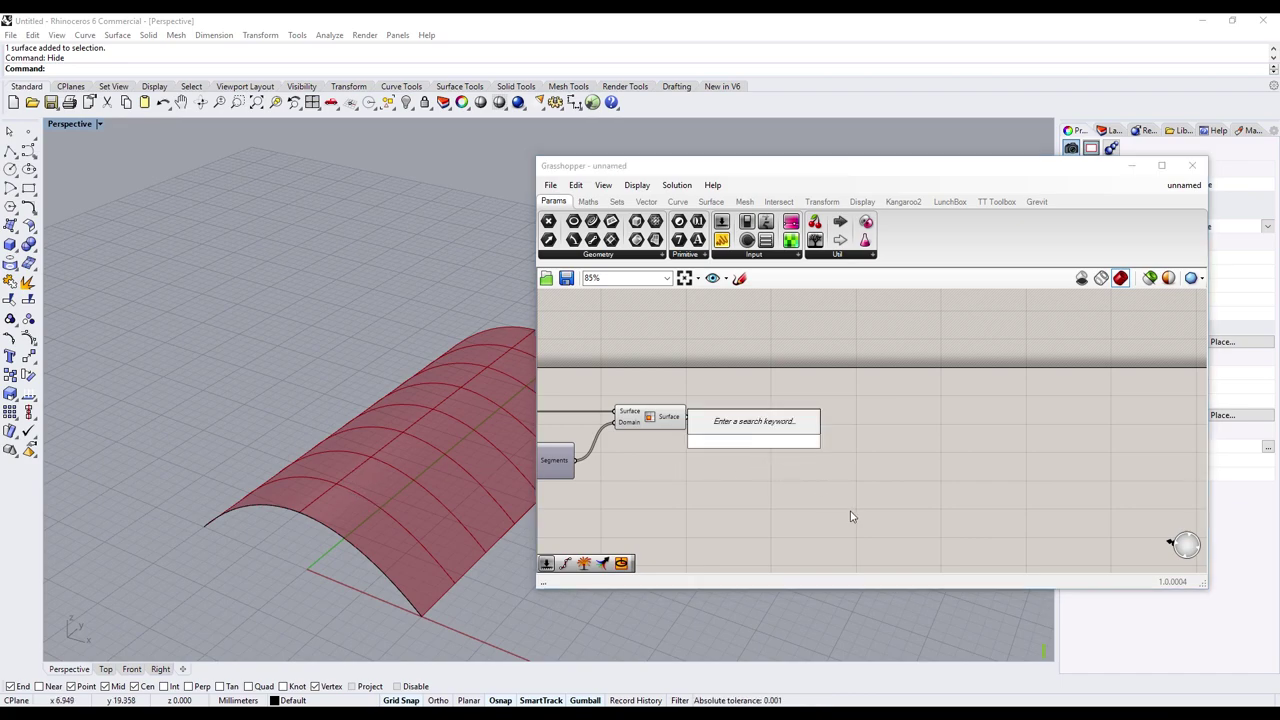
type("dispa")
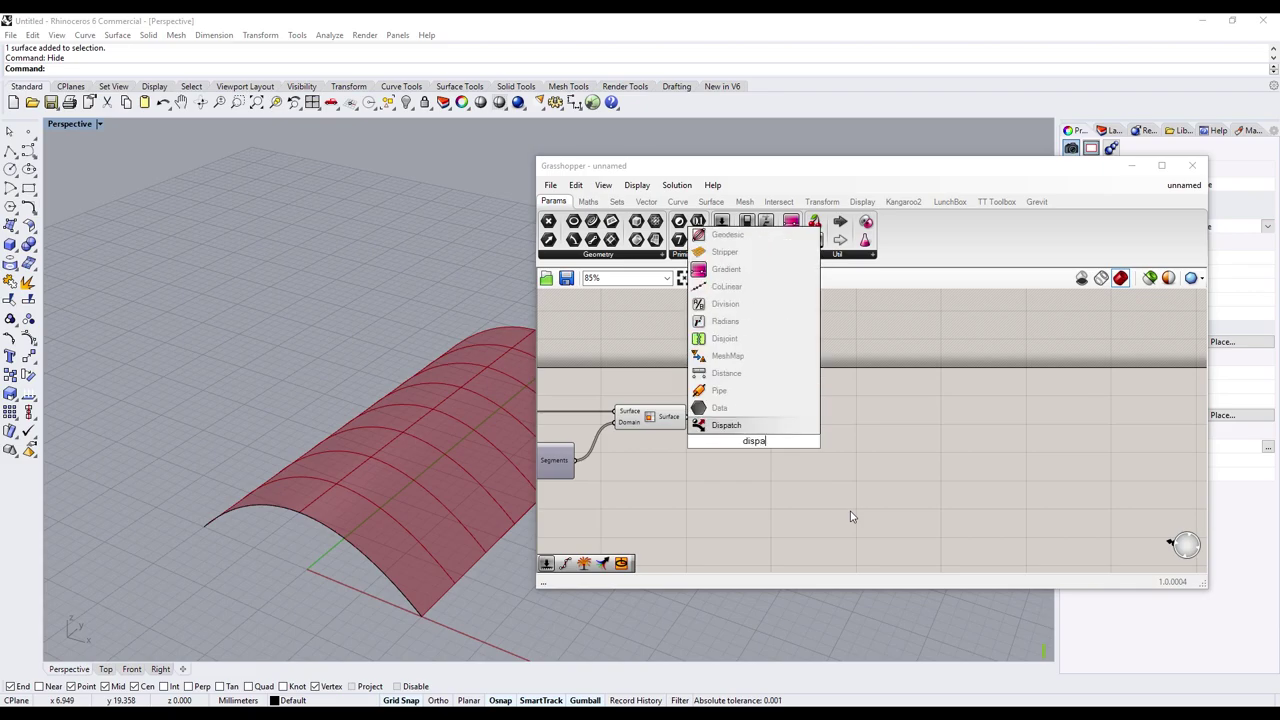
left_click(726, 425)
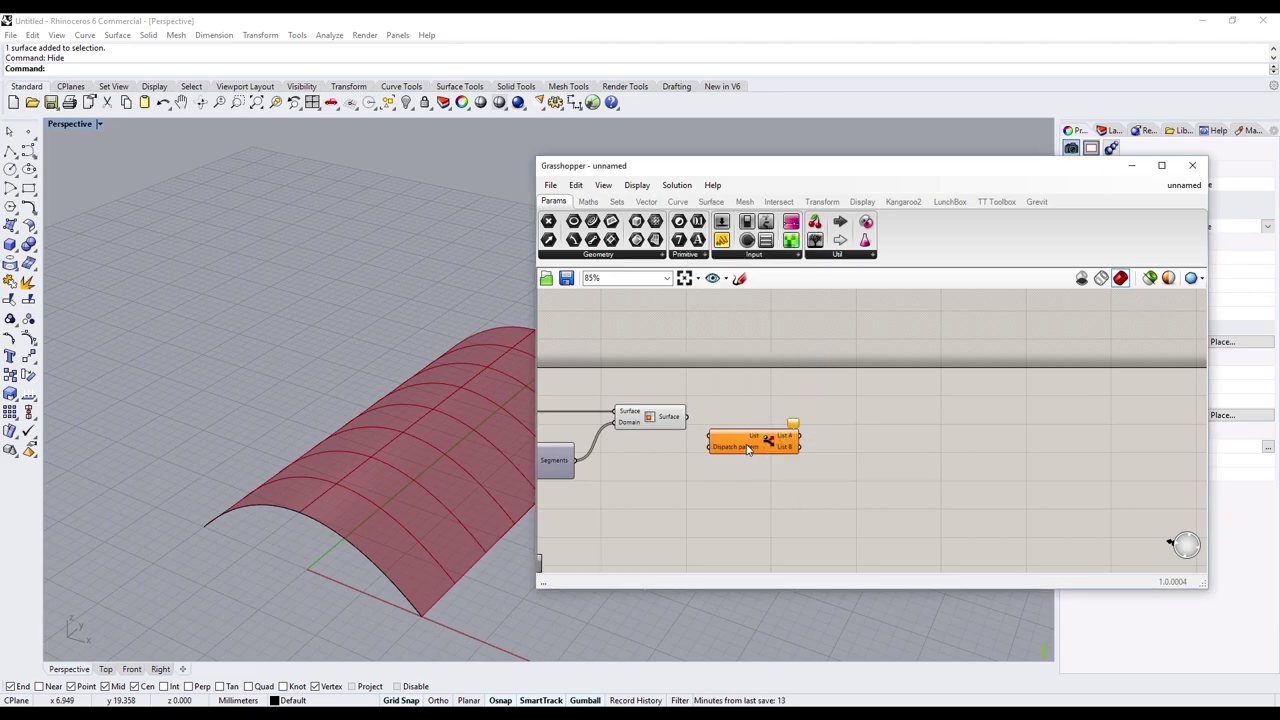
scroll(808, 452, "up", 3)
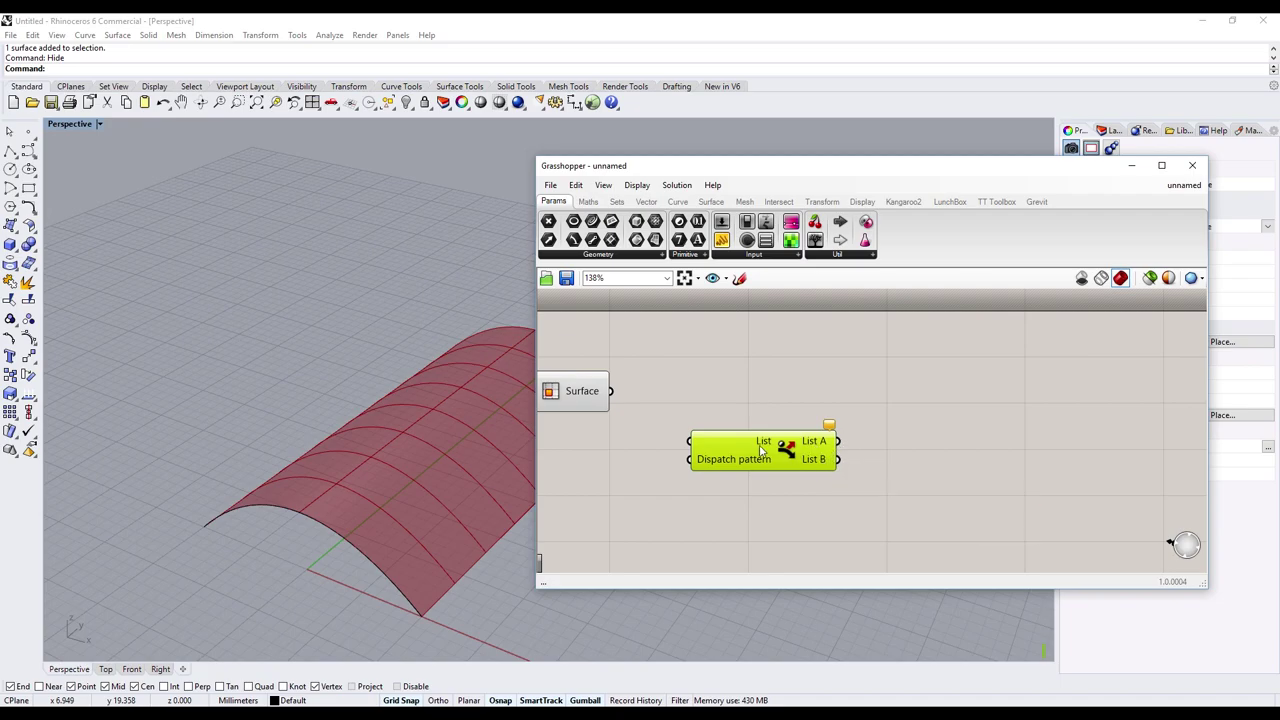
left_click_drag(611, 391, 689, 441)
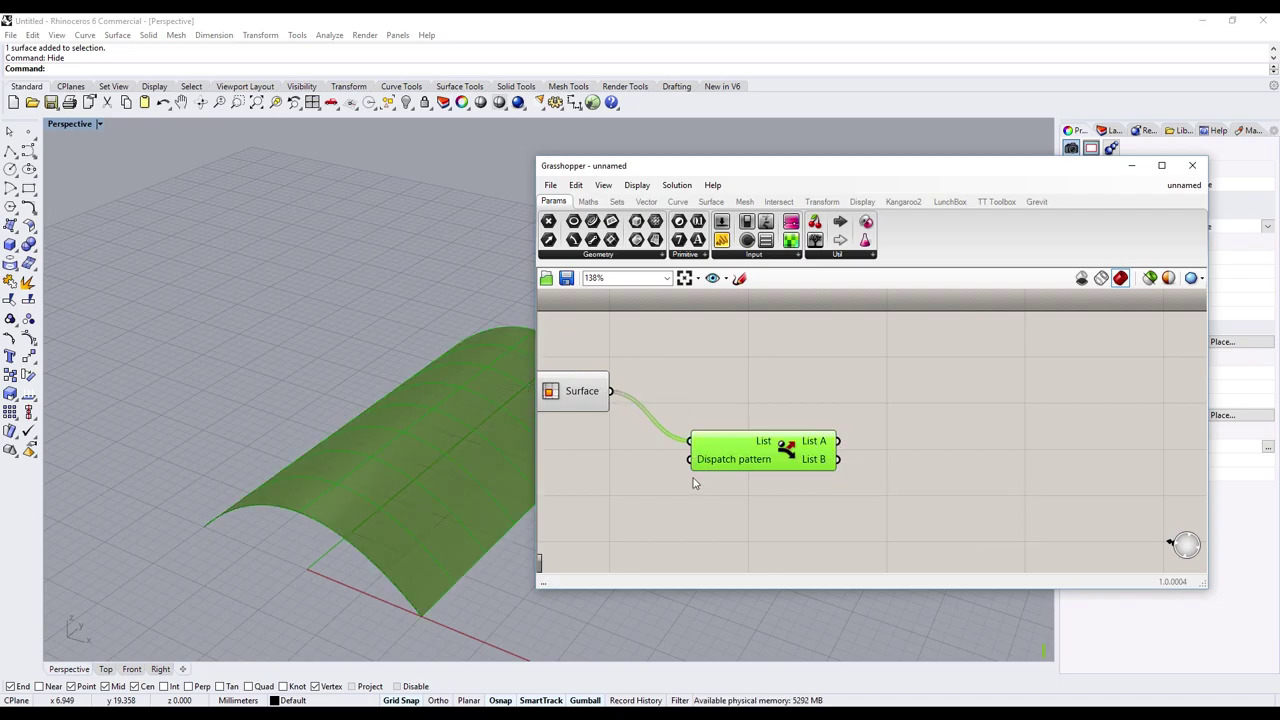
left_click(767, 465)
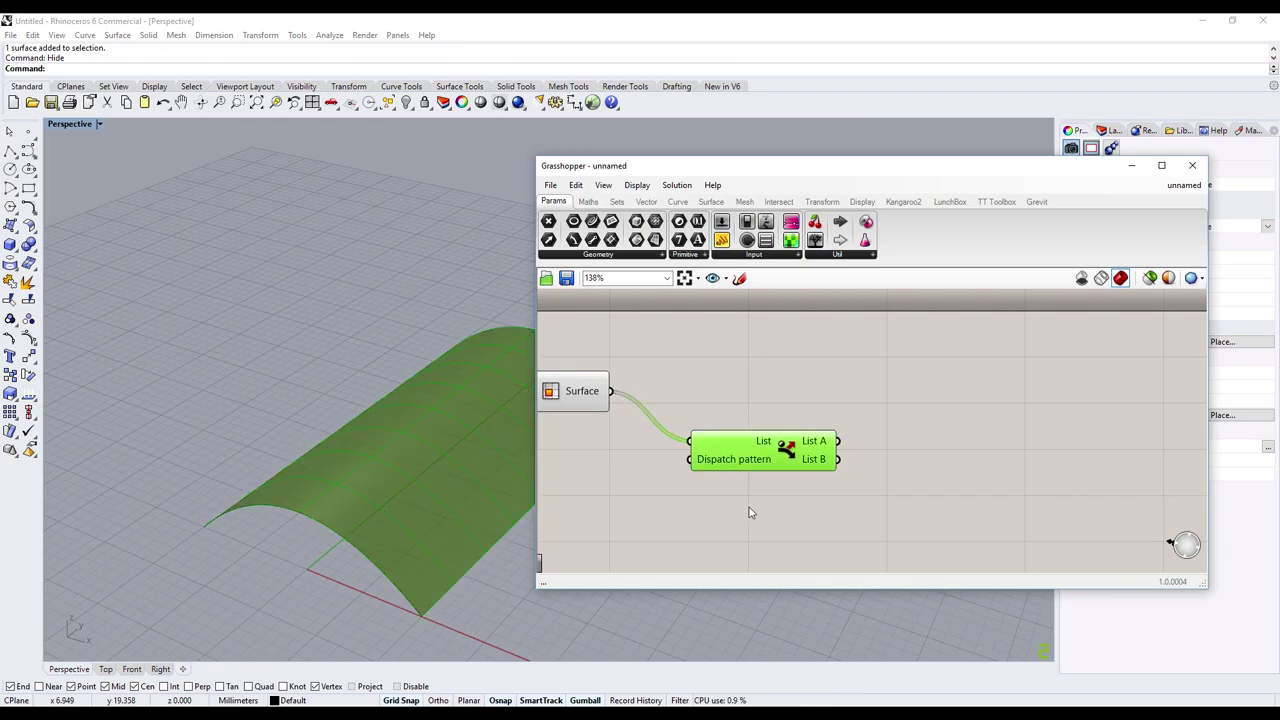
scroll(720, 491, "down", 3)
left_click(710, 512)
mouse_move(890, 545)
right_mouse_down()
mouse_move(762, 500)
mouse_move(726, 503)
right_mouse_up()
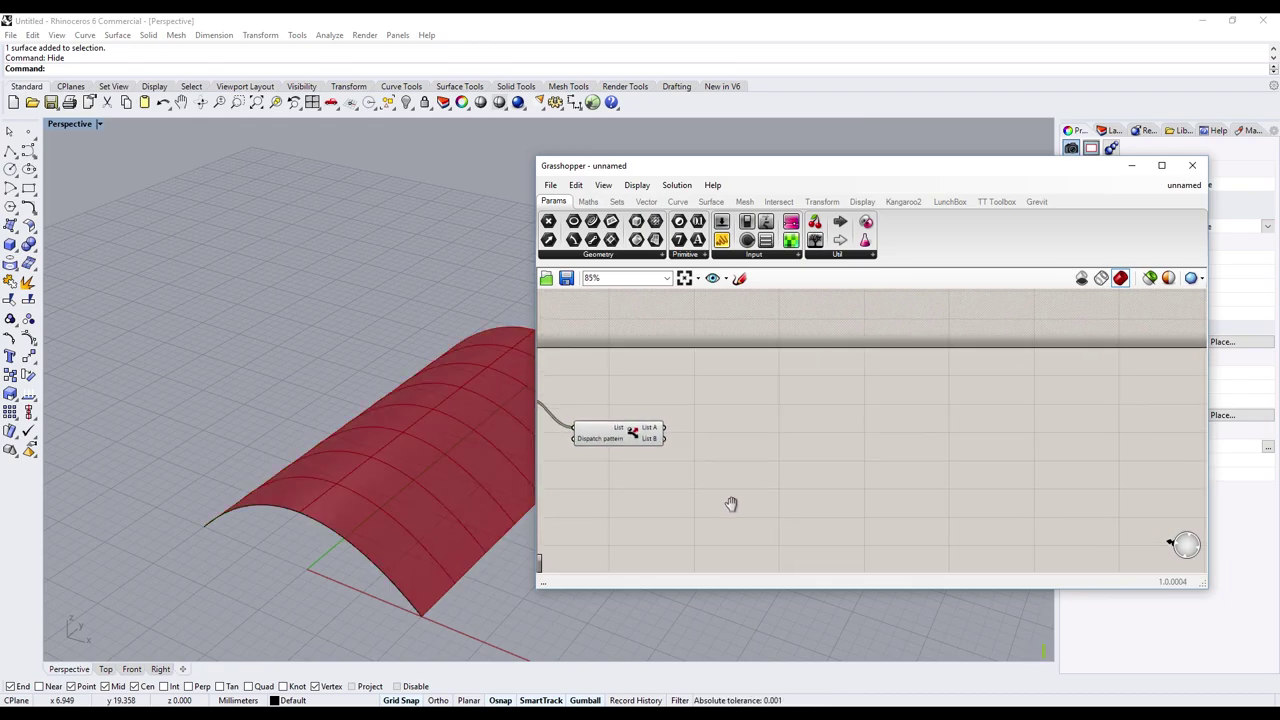
- Add a Surface parameter and connect Dispatch's List A to it
double_click(777, 436)
type("su")
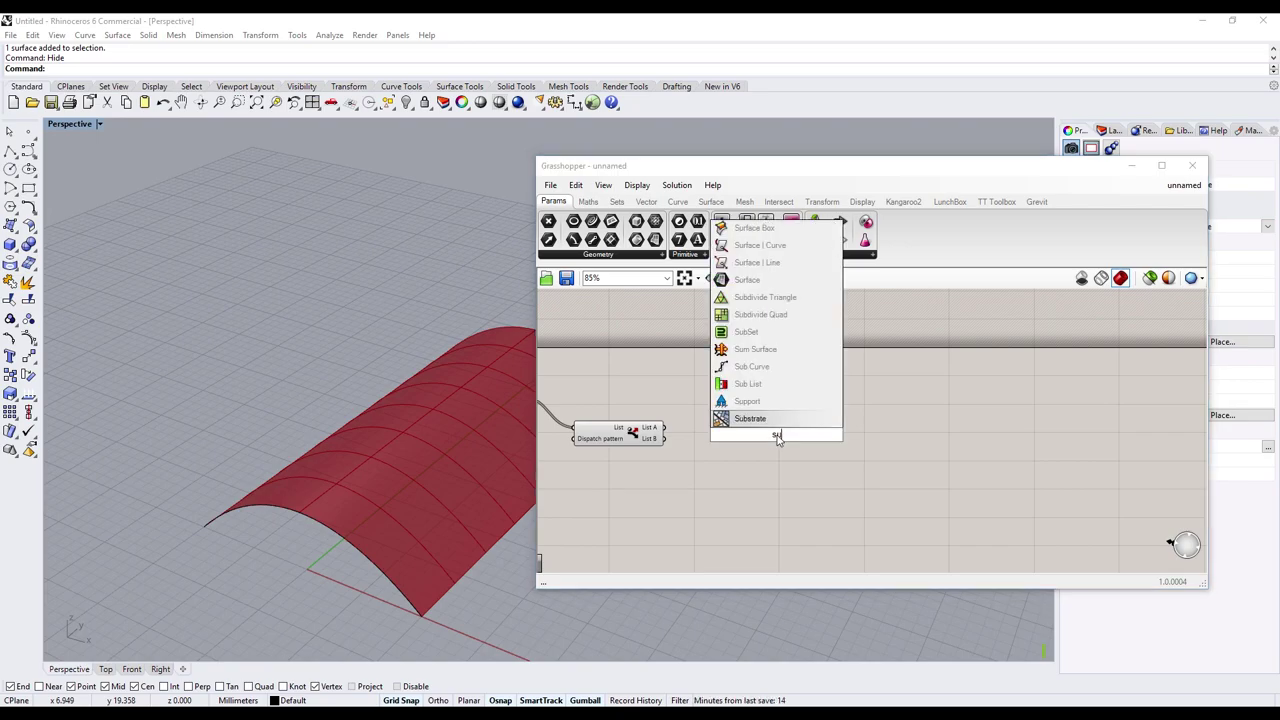
type("rface")
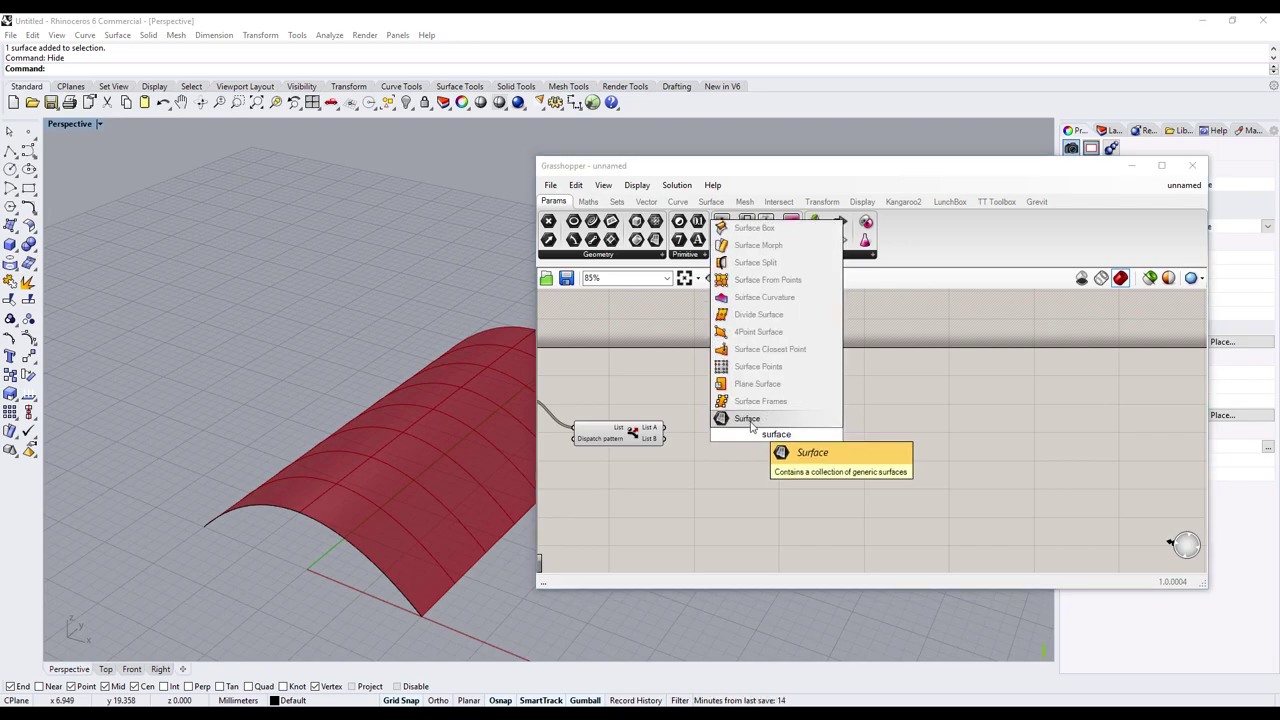
left_click(748, 418)
left_click_drag(785, 437, 770, 414)
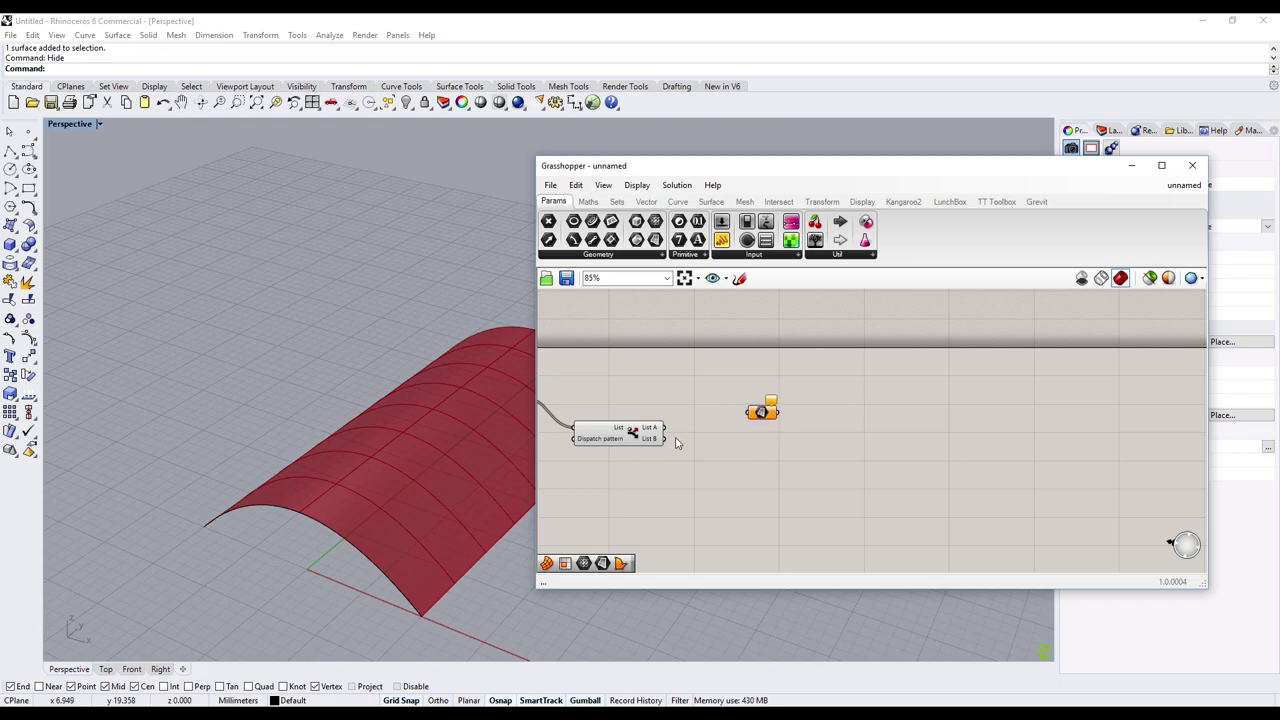
left_click_drag(666, 428, 749, 411)
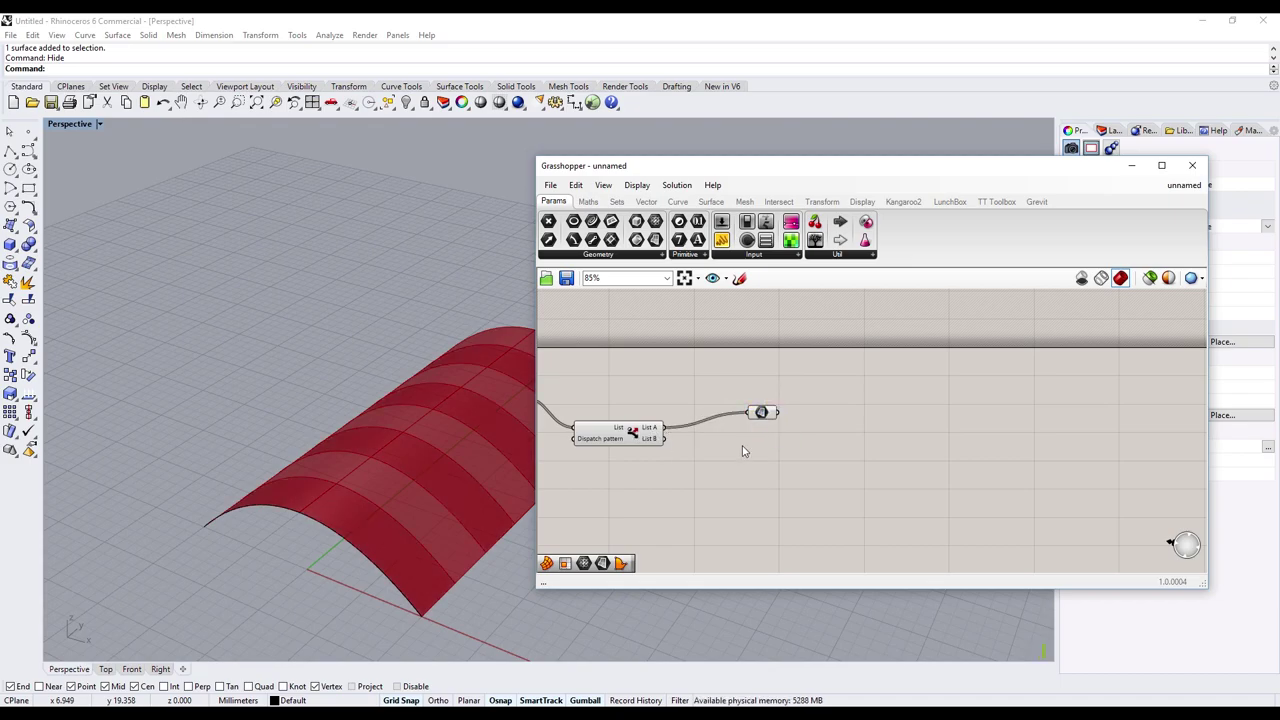
- Turn Preview Off for the three upstream components
scroll(743, 449, "down", 3)
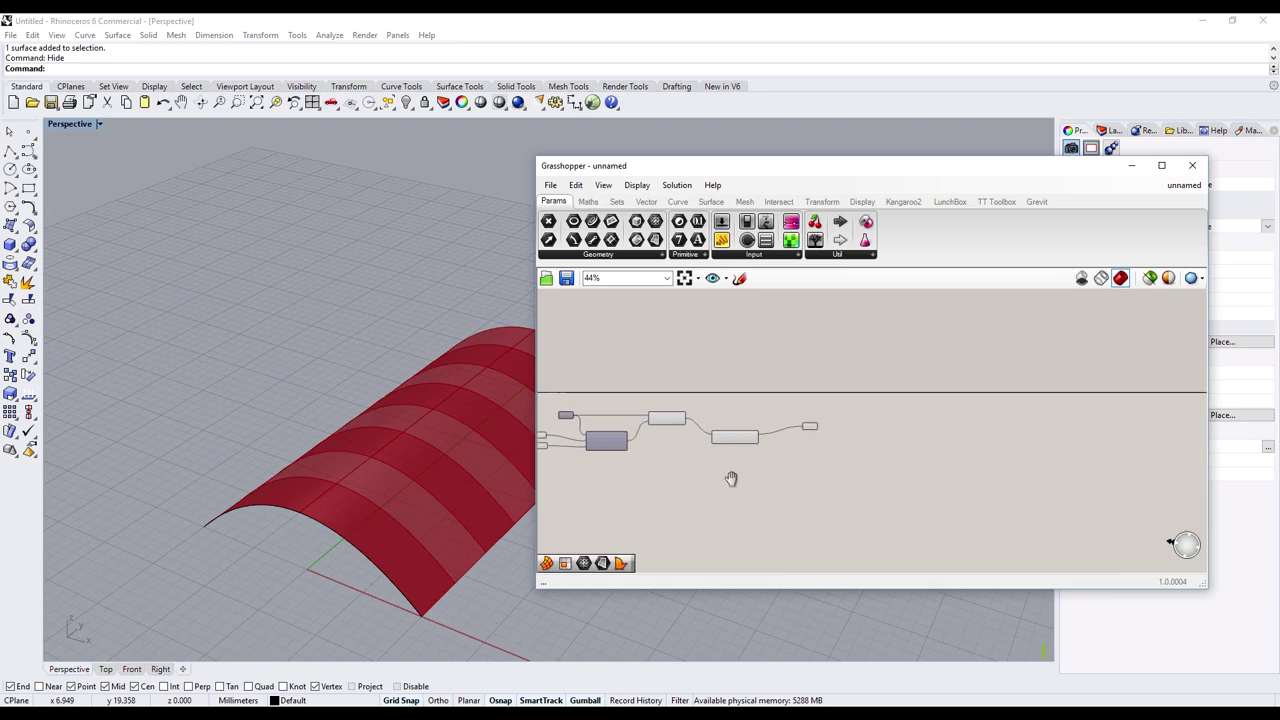
right_click_drag(668, 491, 711, 466)
left_click_drag(812, 395, 602, 502)
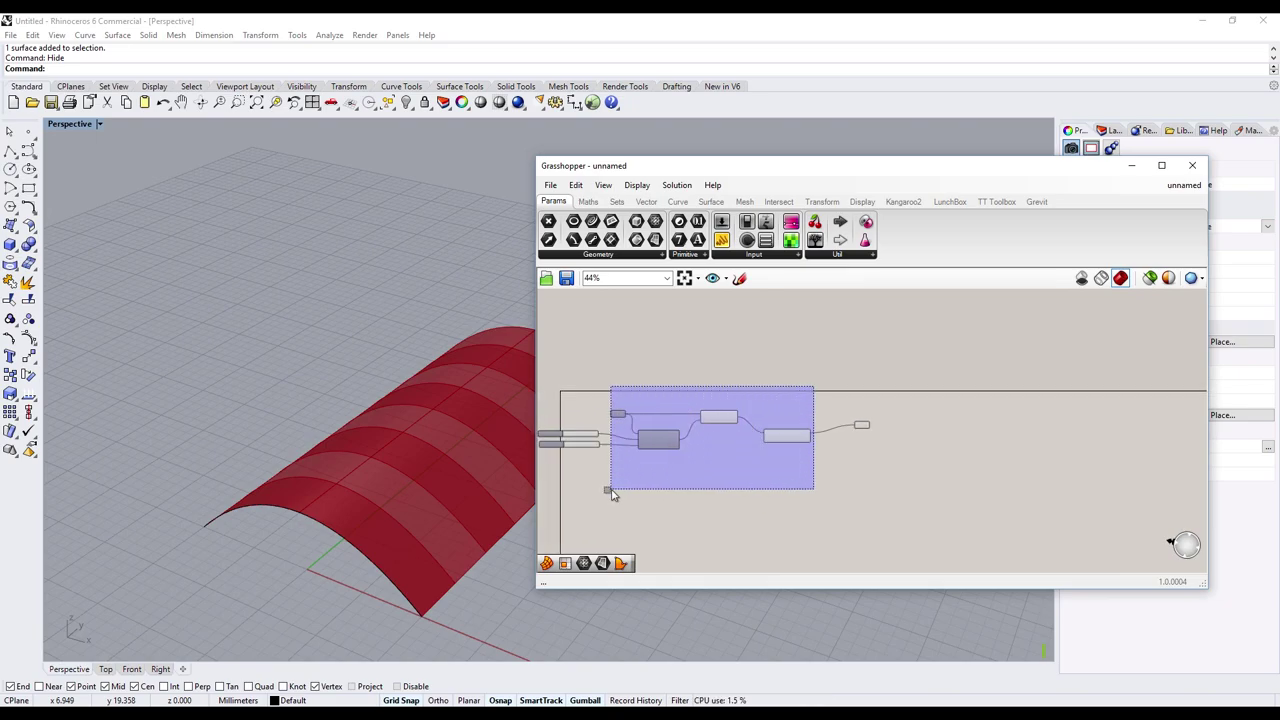
right_click(708, 483)
left_click(738, 503)
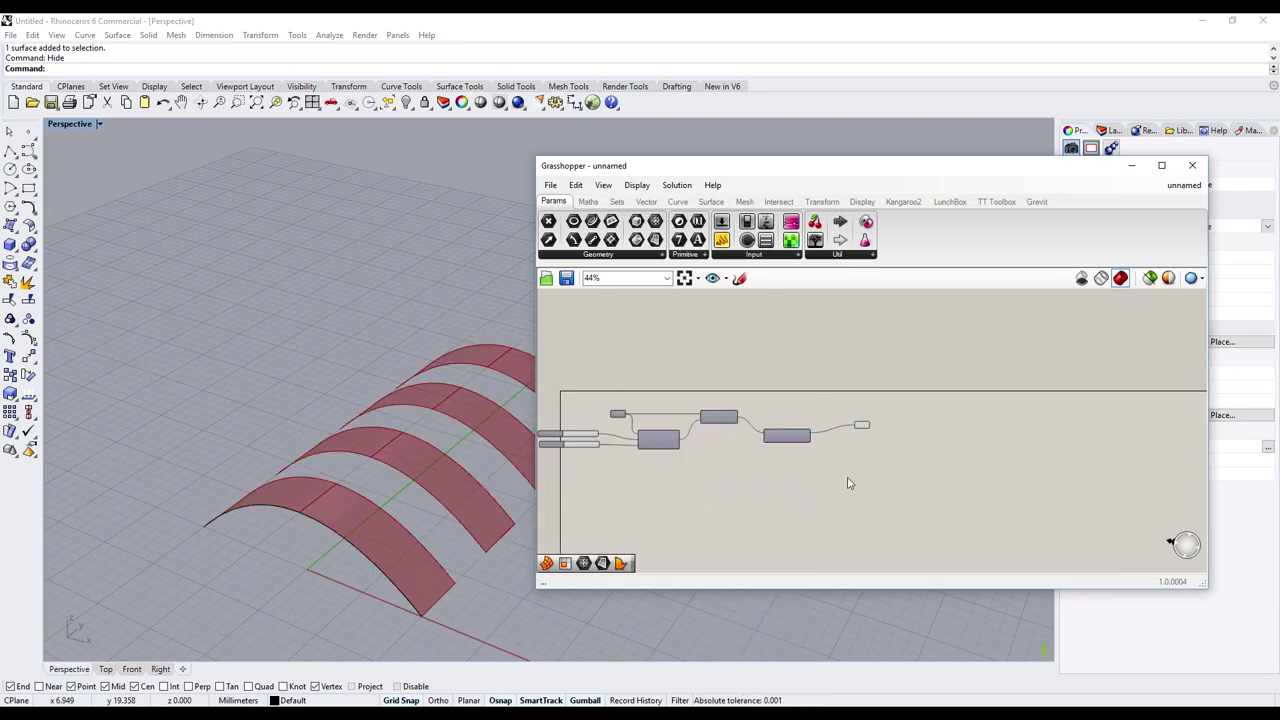
scroll(848, 455, "up", 4)
- Duplicate the Surface parameter, connect List B to the copy, and check both strip sets
left_click(886, 402)
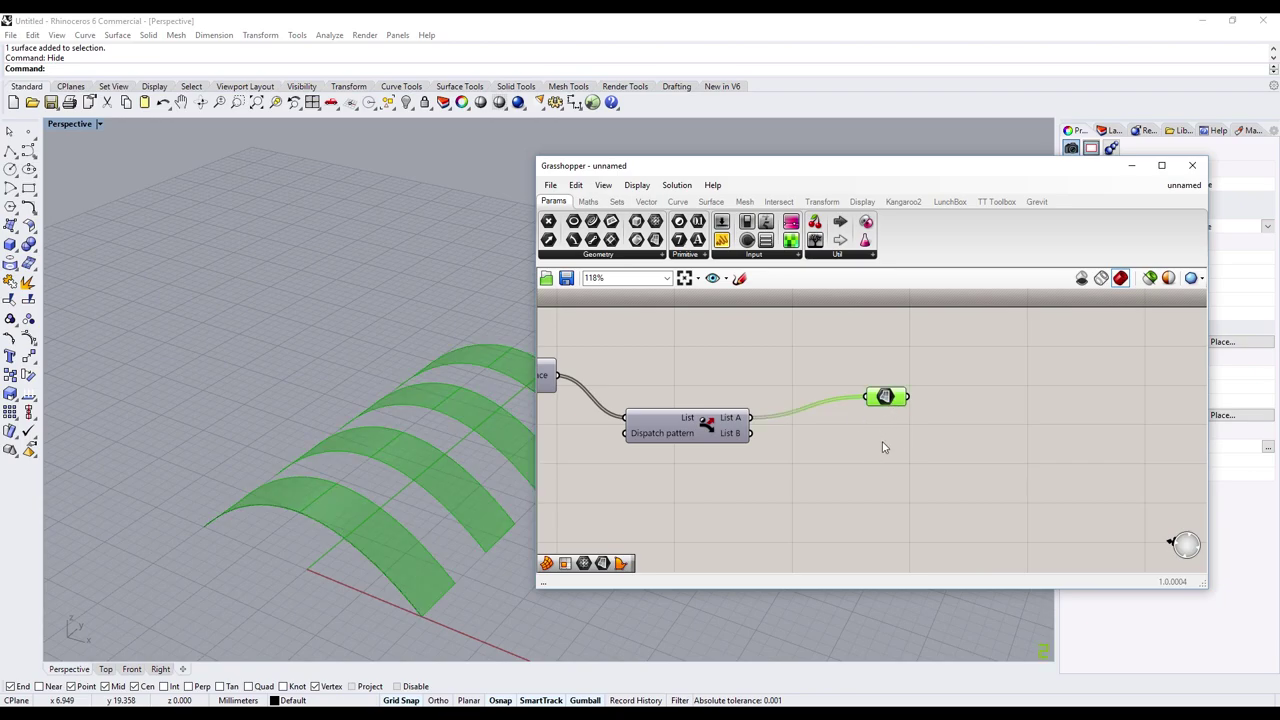
left_click_drag(885, 400, 870, 458, "alt")
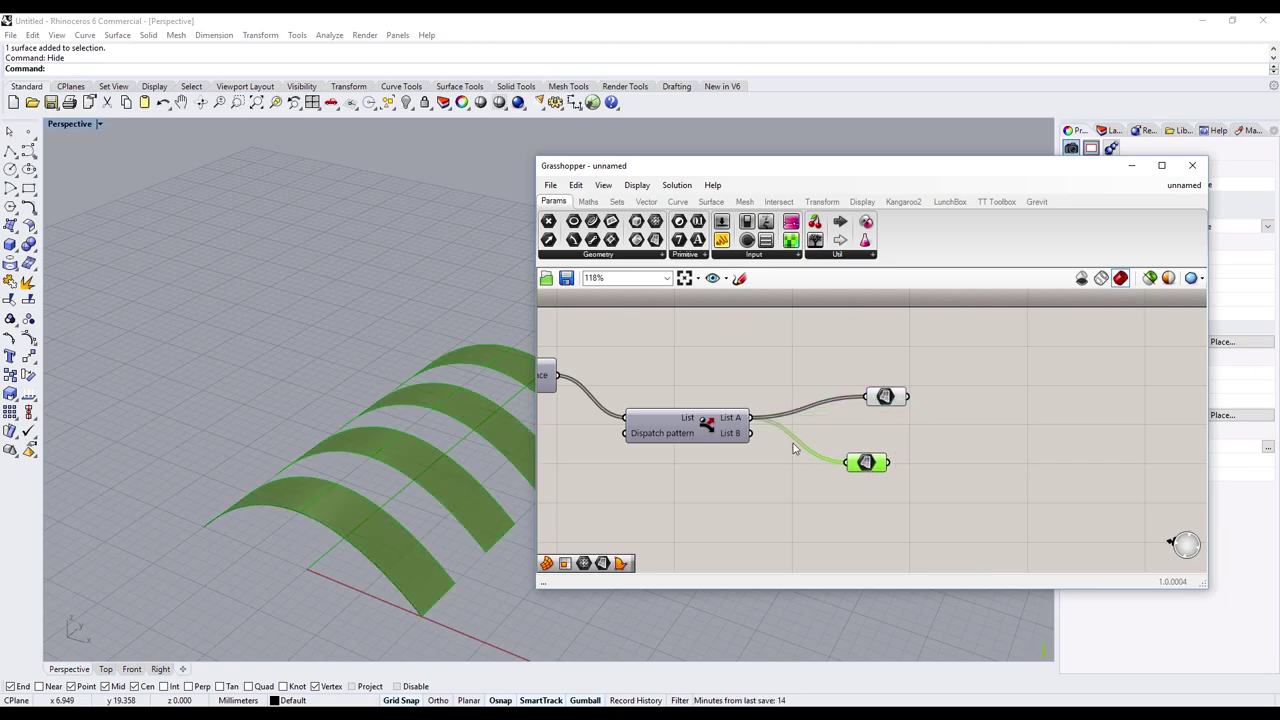
left_click_drag(752, 433, 846, 462)
left_click(845, 506)
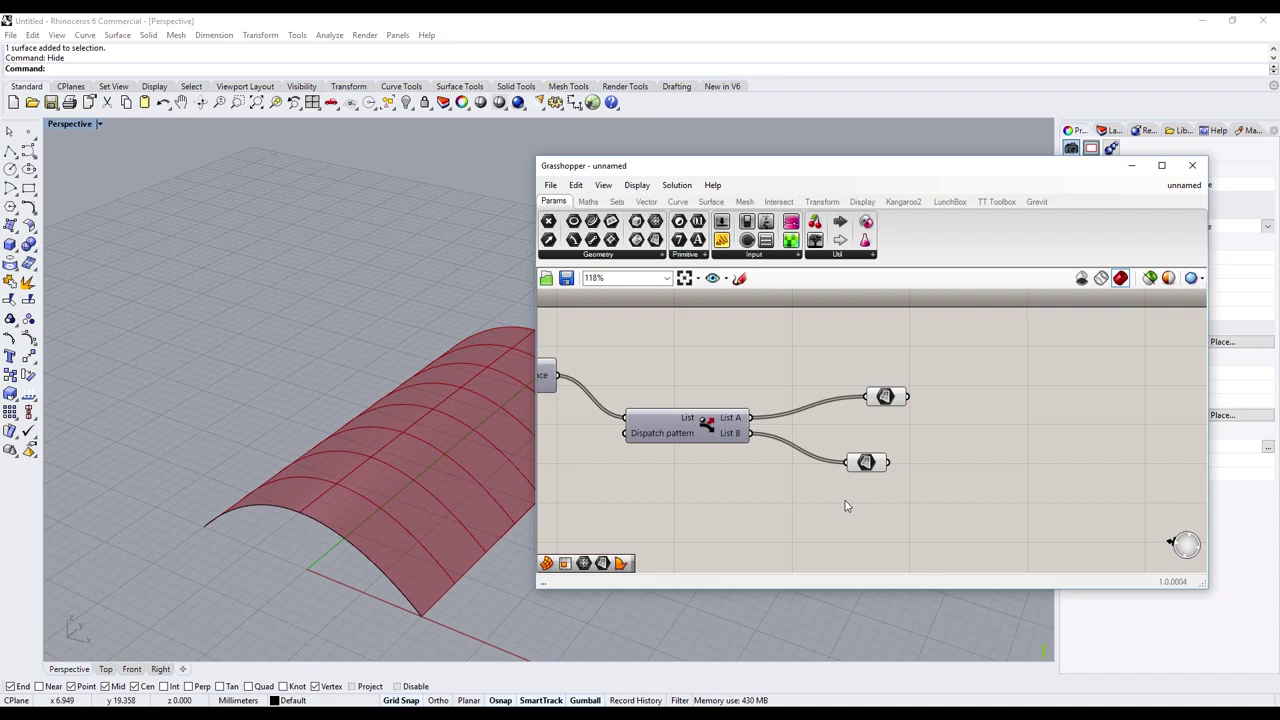
left_click(866, 466)
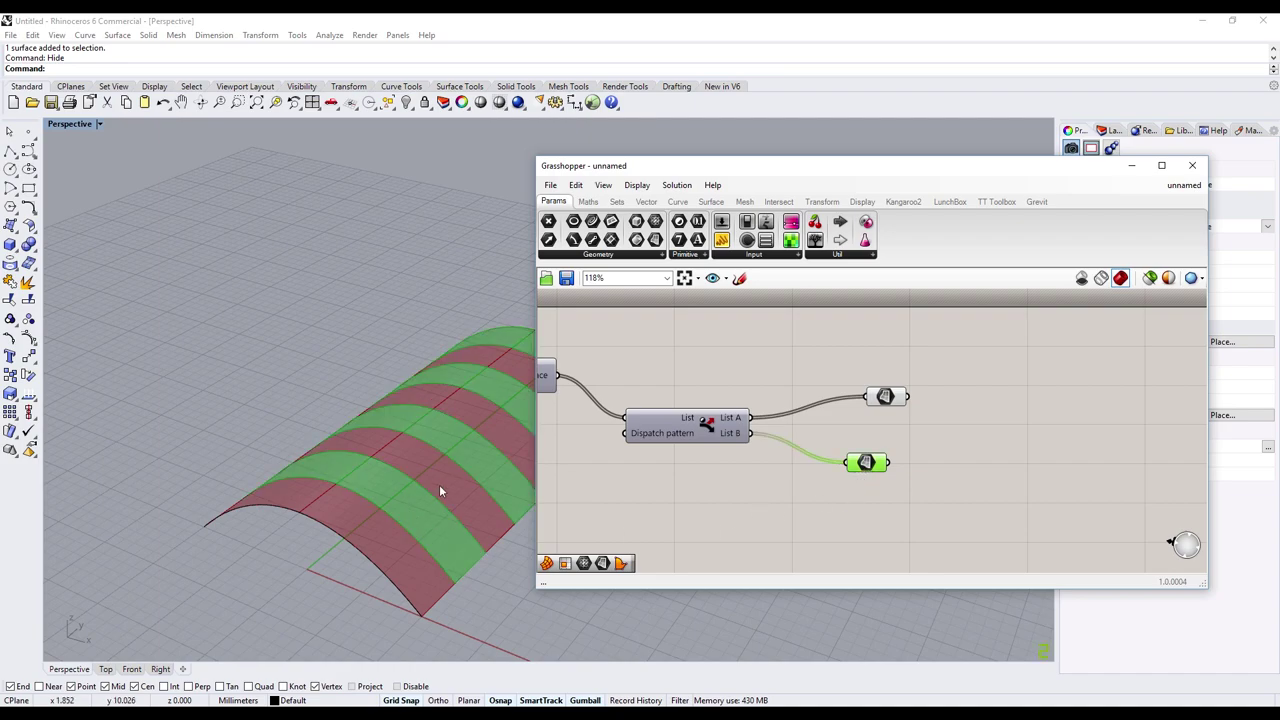
left_click(890, 398)
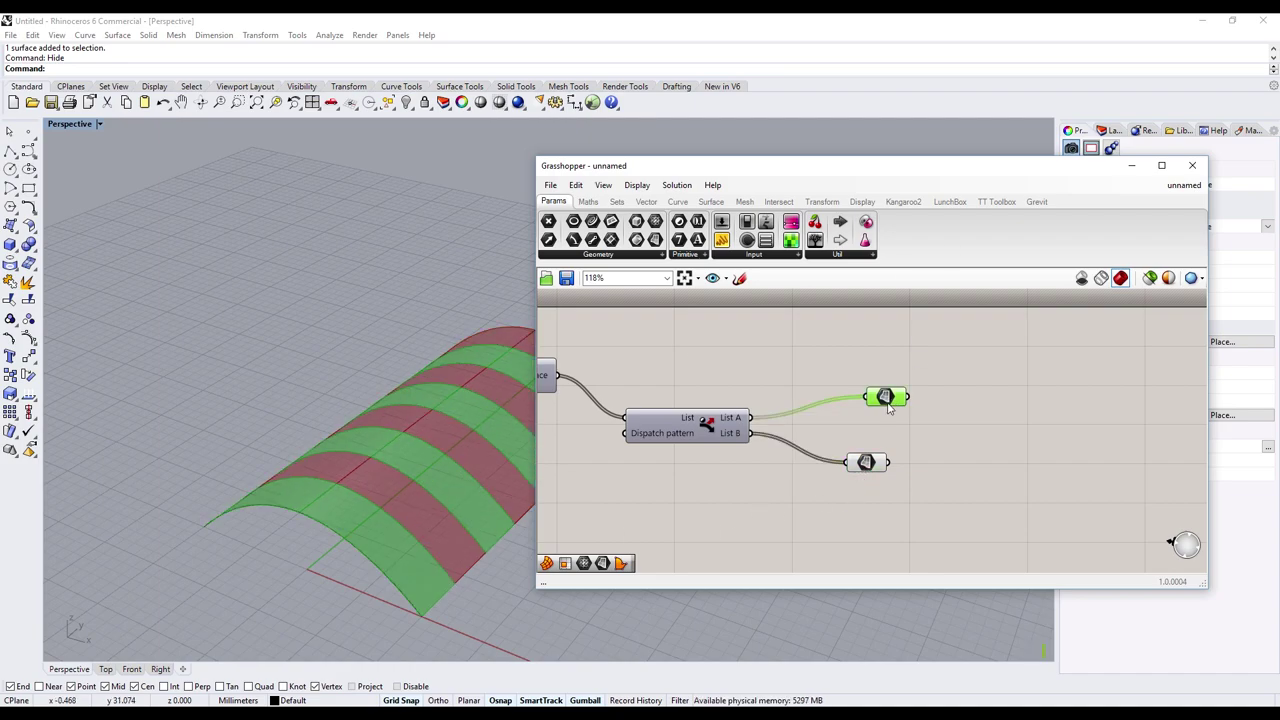
left_click(973, 462)
- Spread the upper and lower Surface parameters apart on the canvas
scroll(971, 452, "down", 2)
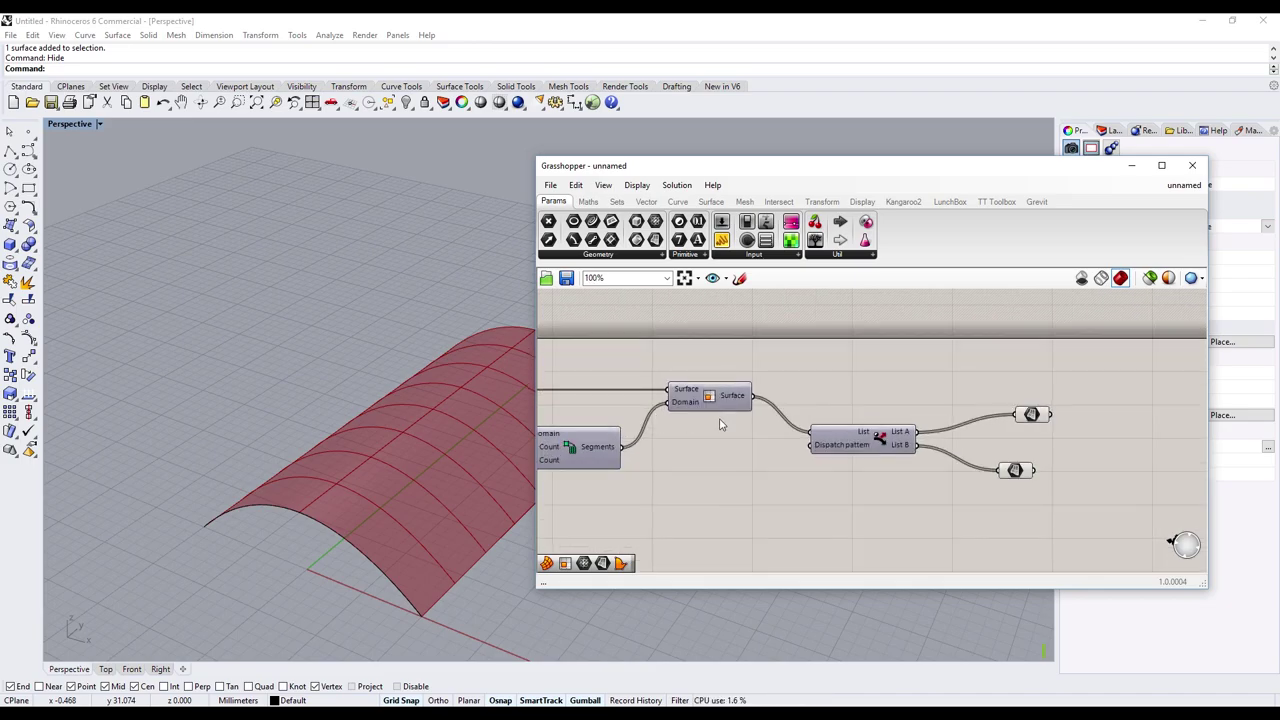
scroll(731, 451, "down", 3)
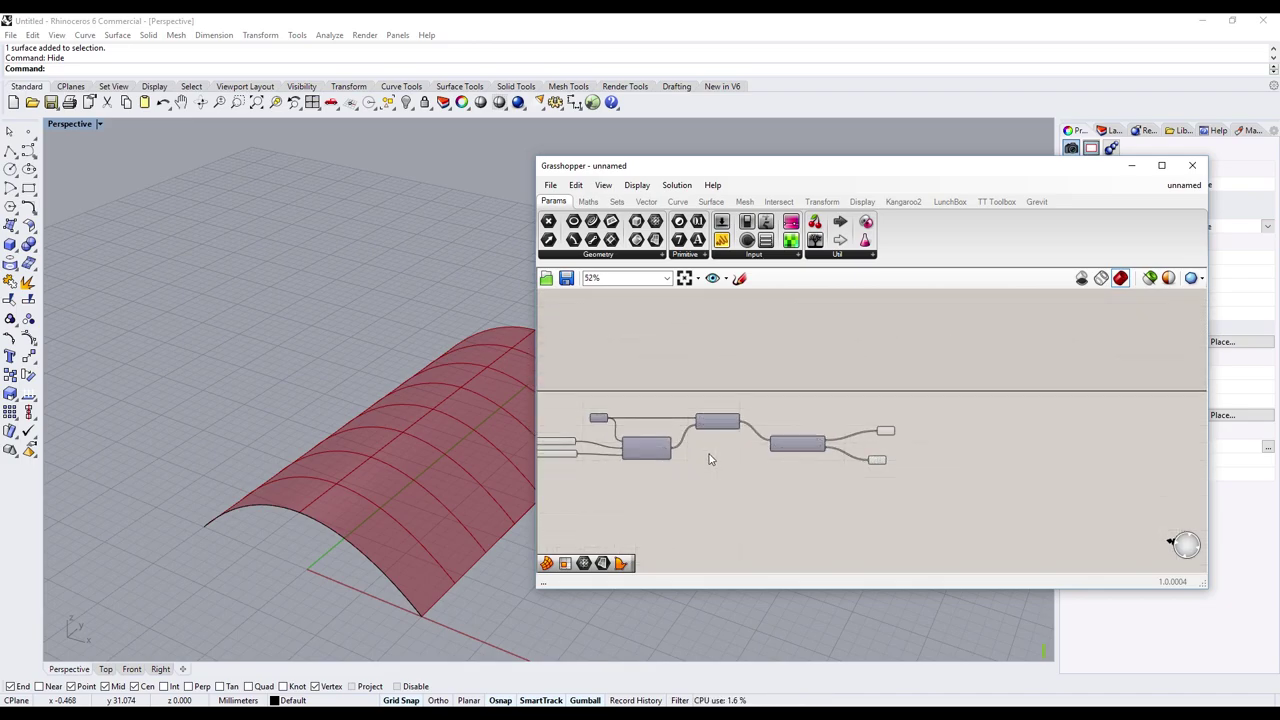
scroll(709, 459, "up", 2)
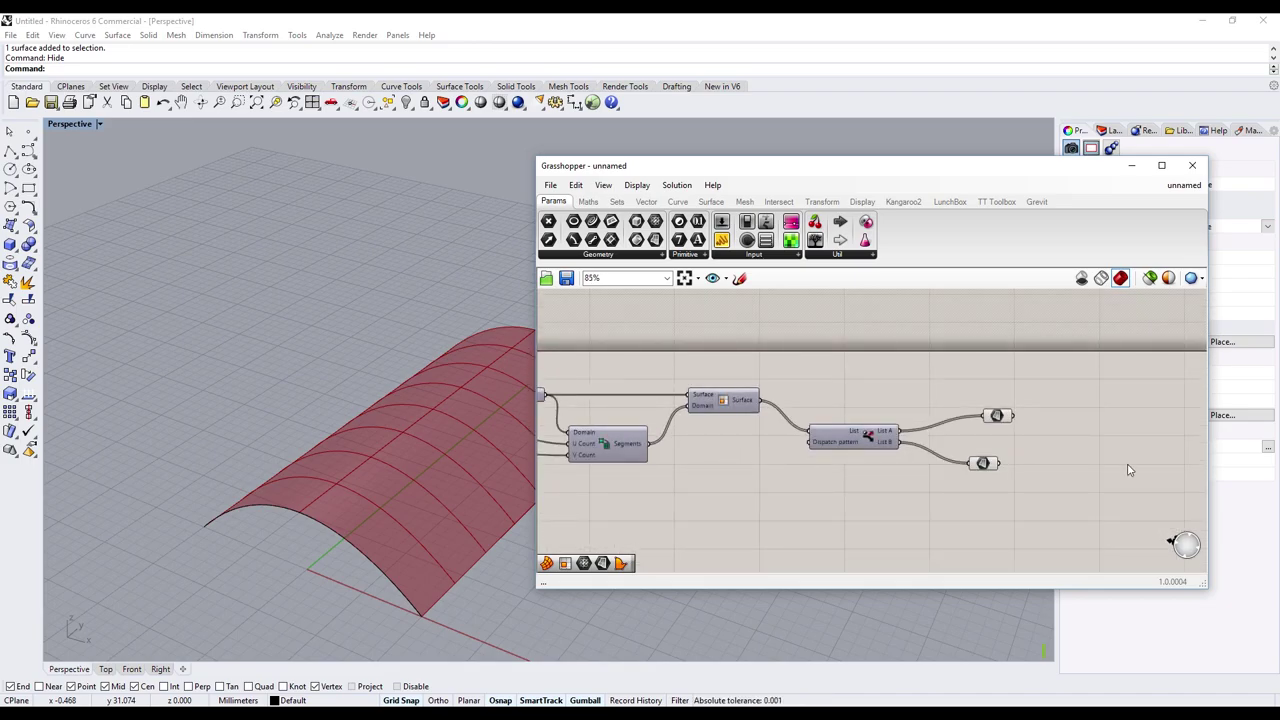
right_click_drag(1129, 470, 744, 444)
left_click(690, 441)
left_click(698, 393)
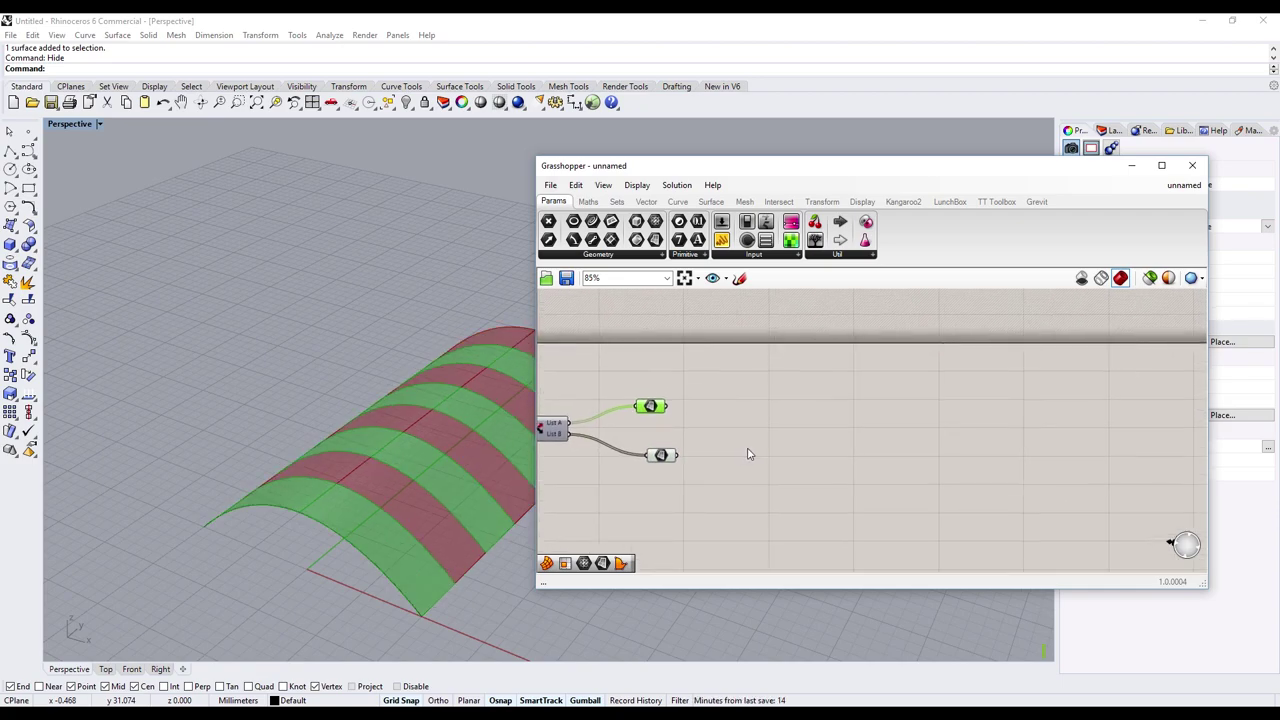
left_click_drag(651, 406, 686, 397)
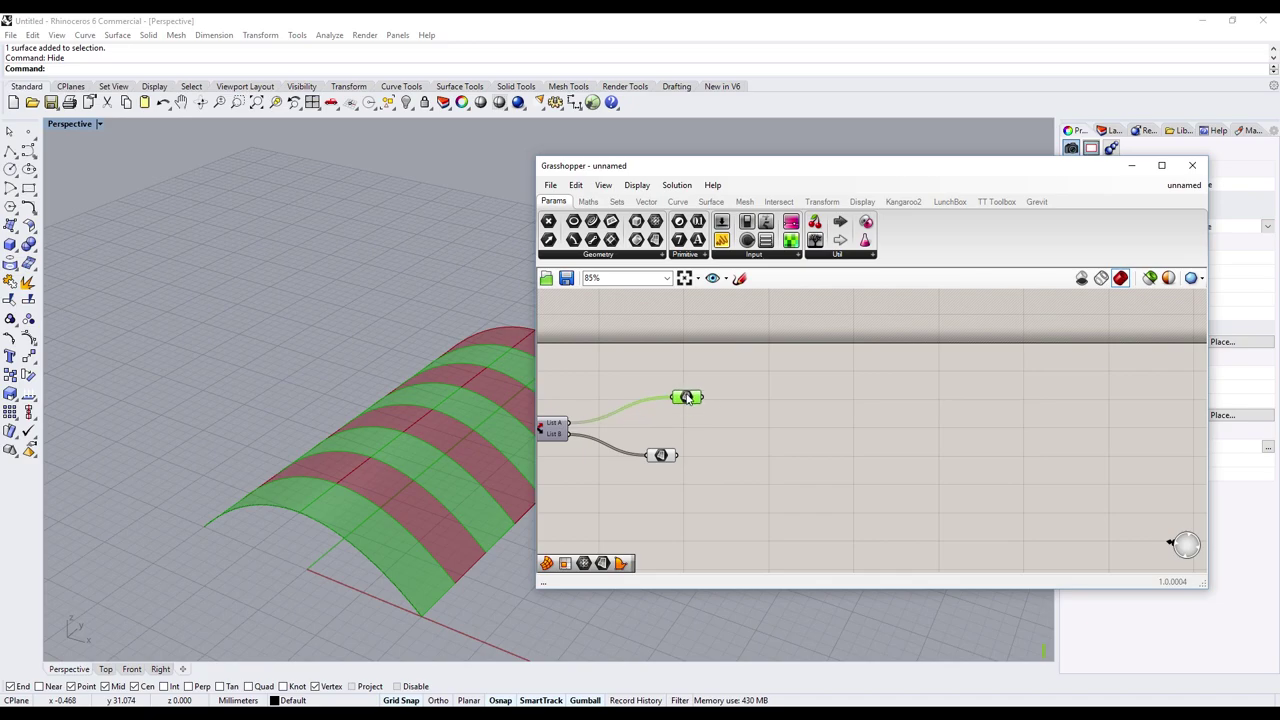
left_click_drag(660, 455, 637, 486)
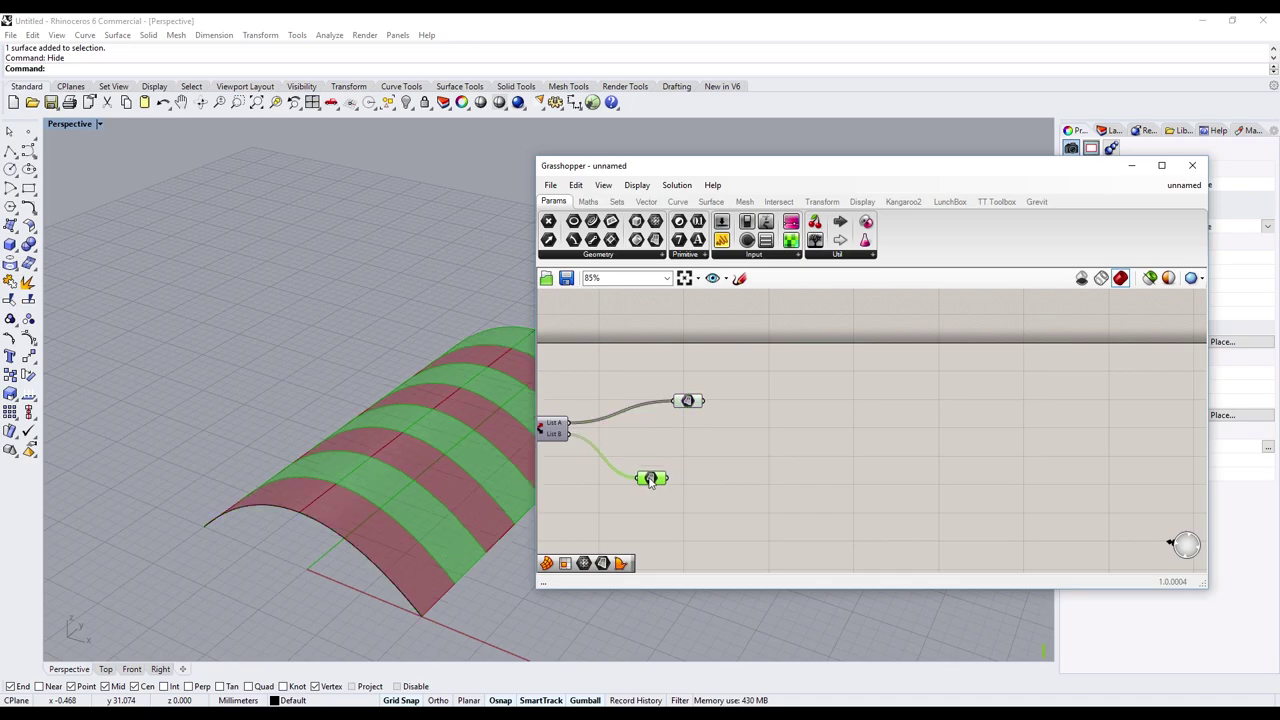
left_click(687, 402)
left_click(894, 423)
scroll(860, 430, "up", 1)
scroll(813, 436, "up", 1)
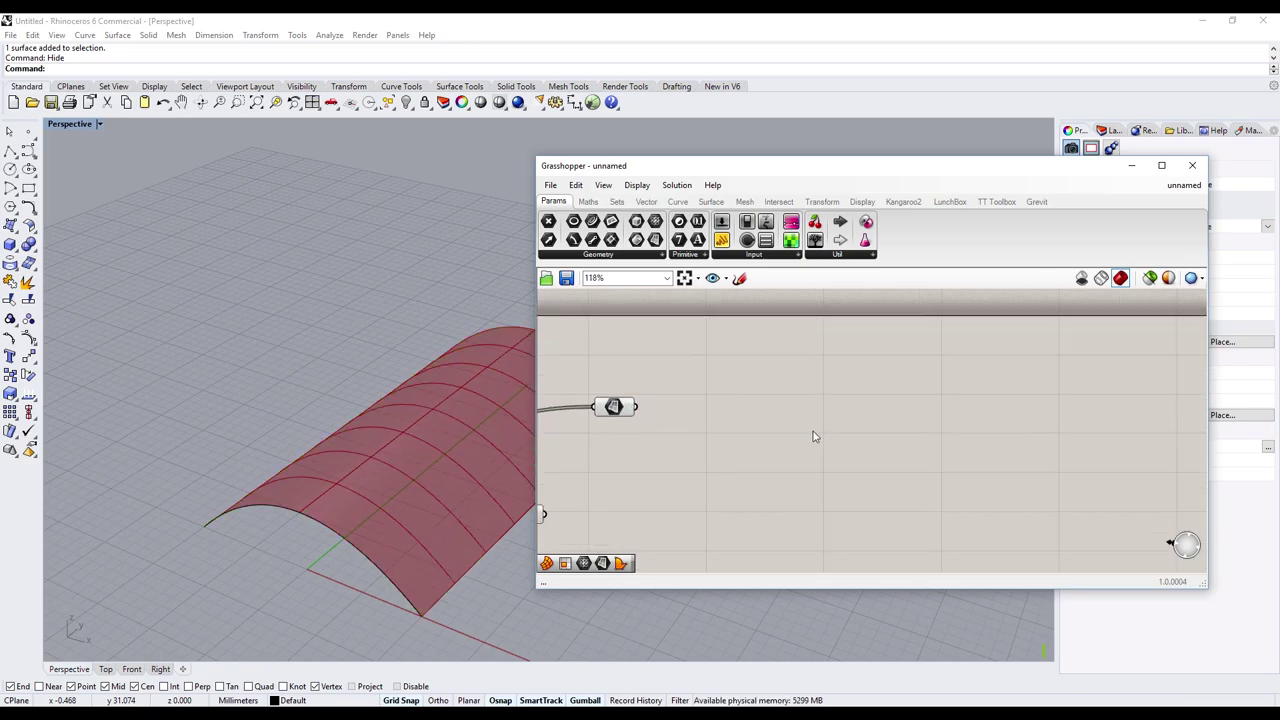
- Add a LunchBox Quad Panels component and feed the Surface parameter's strips into its Surface input
double_click(812, 461)
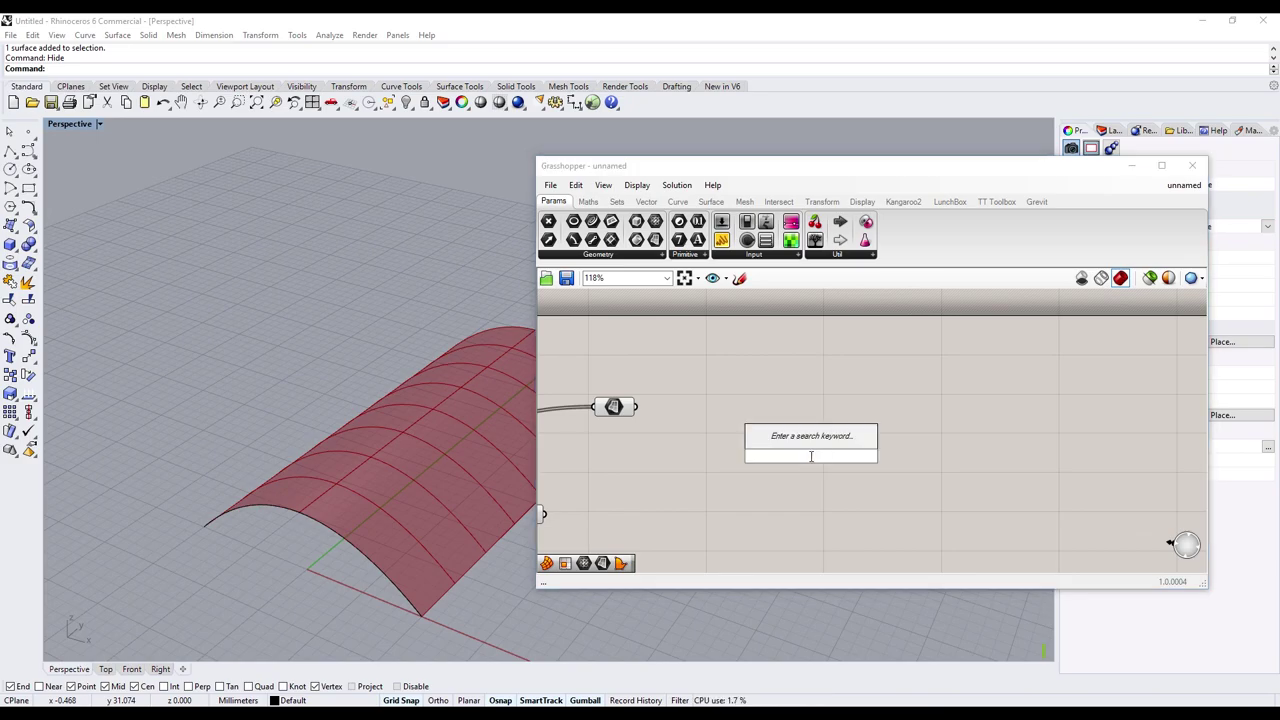
type("quad")
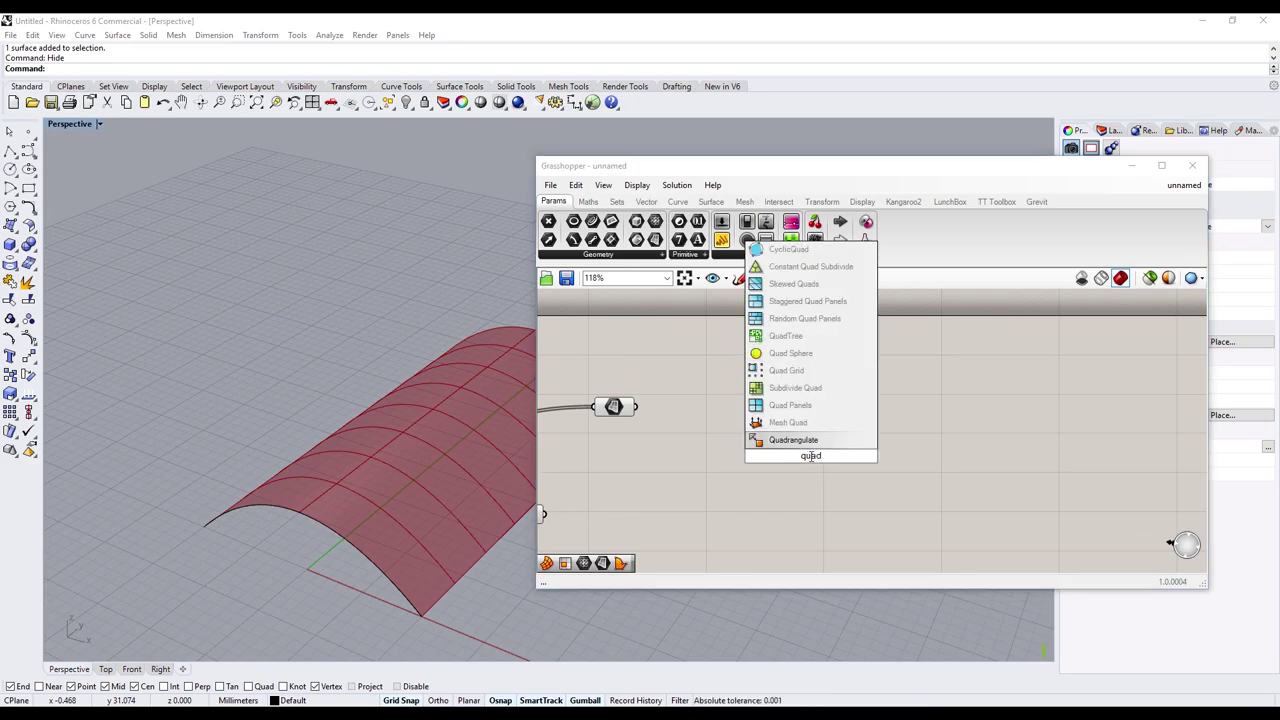
left_click(811, 405)
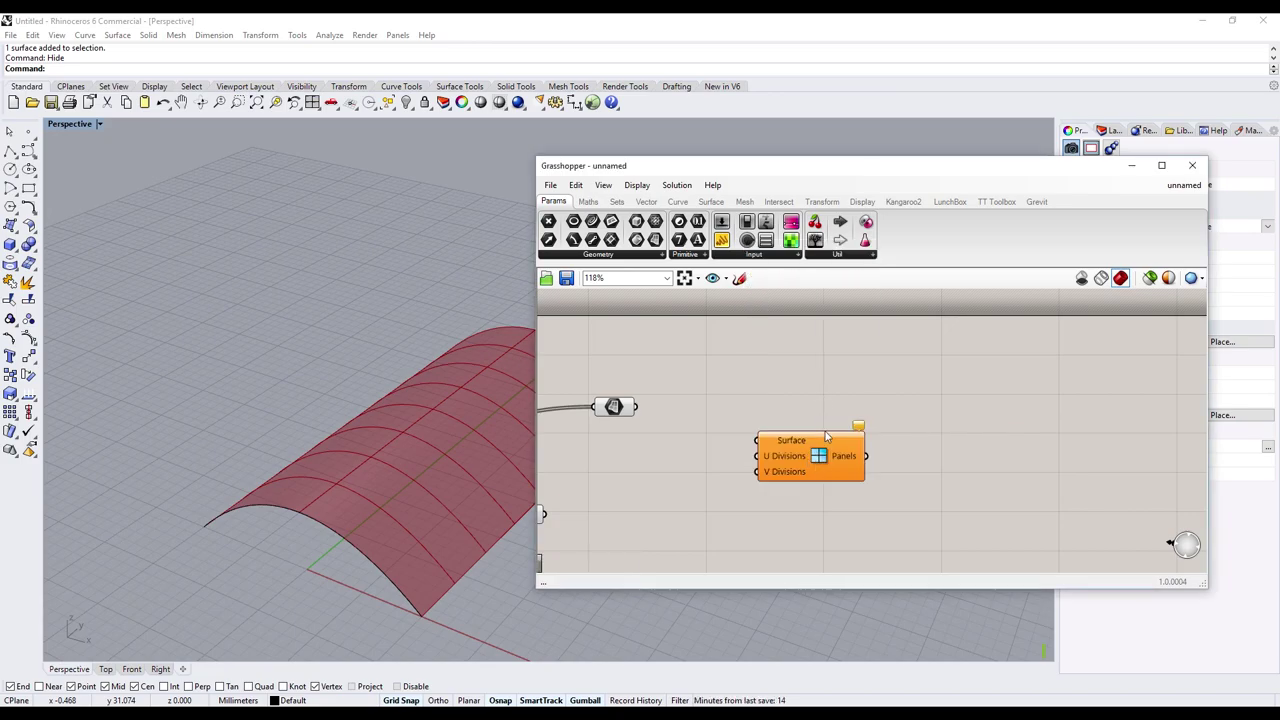
left_click(940, 203)
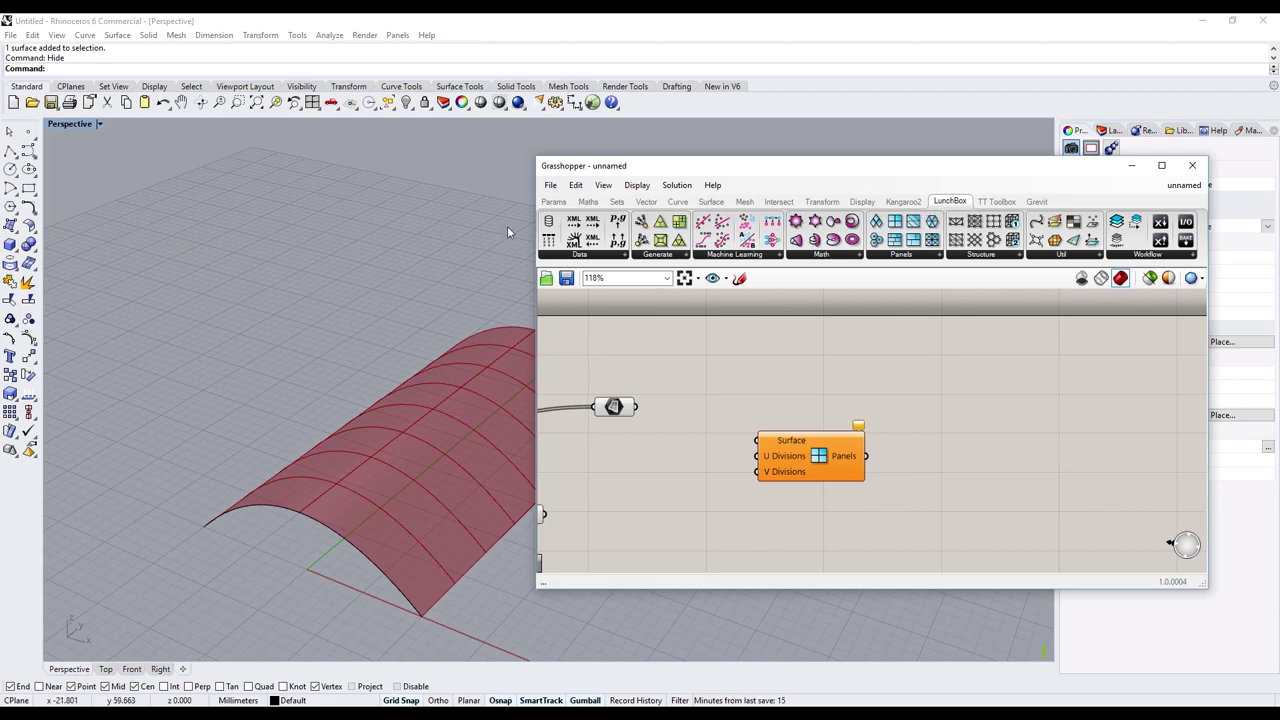
left_click(562, 204)
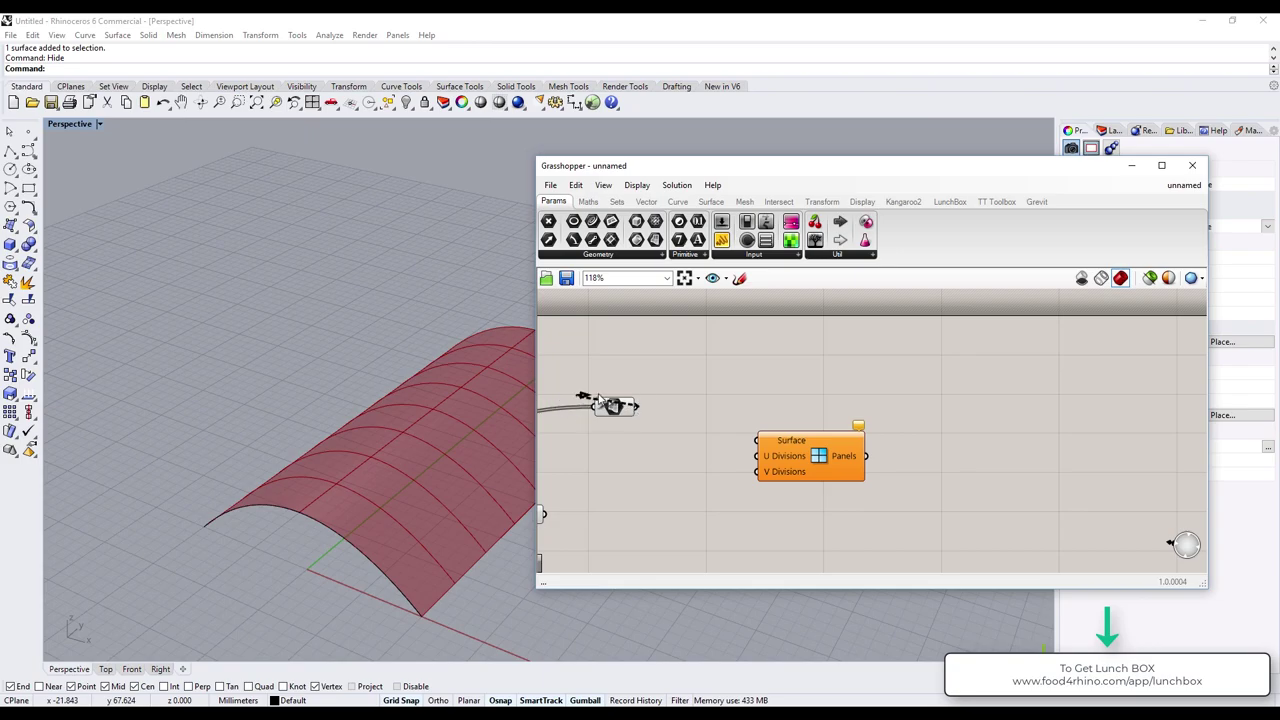
mouse_move(631, 407)
left_mouse_down()
mouse_move(758, 441)
mouse_move(915, 414)
left_mouse_up()
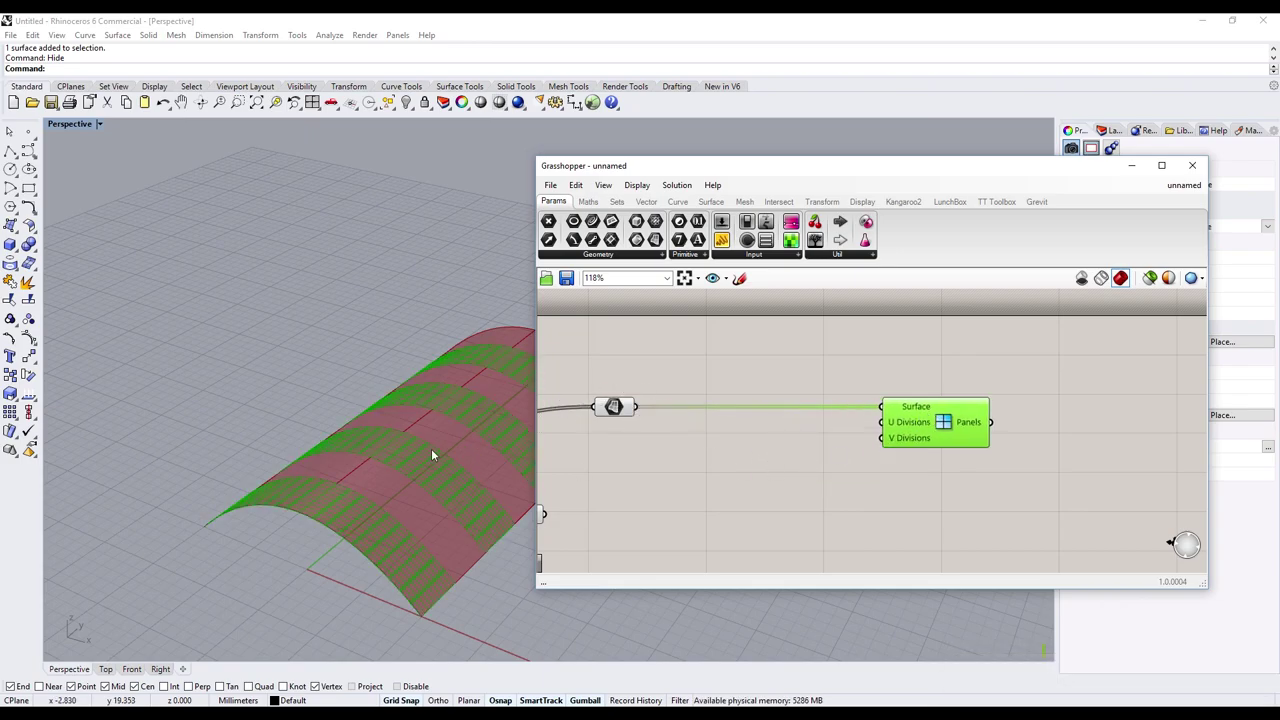
scroll(400, 500, "up", 3)
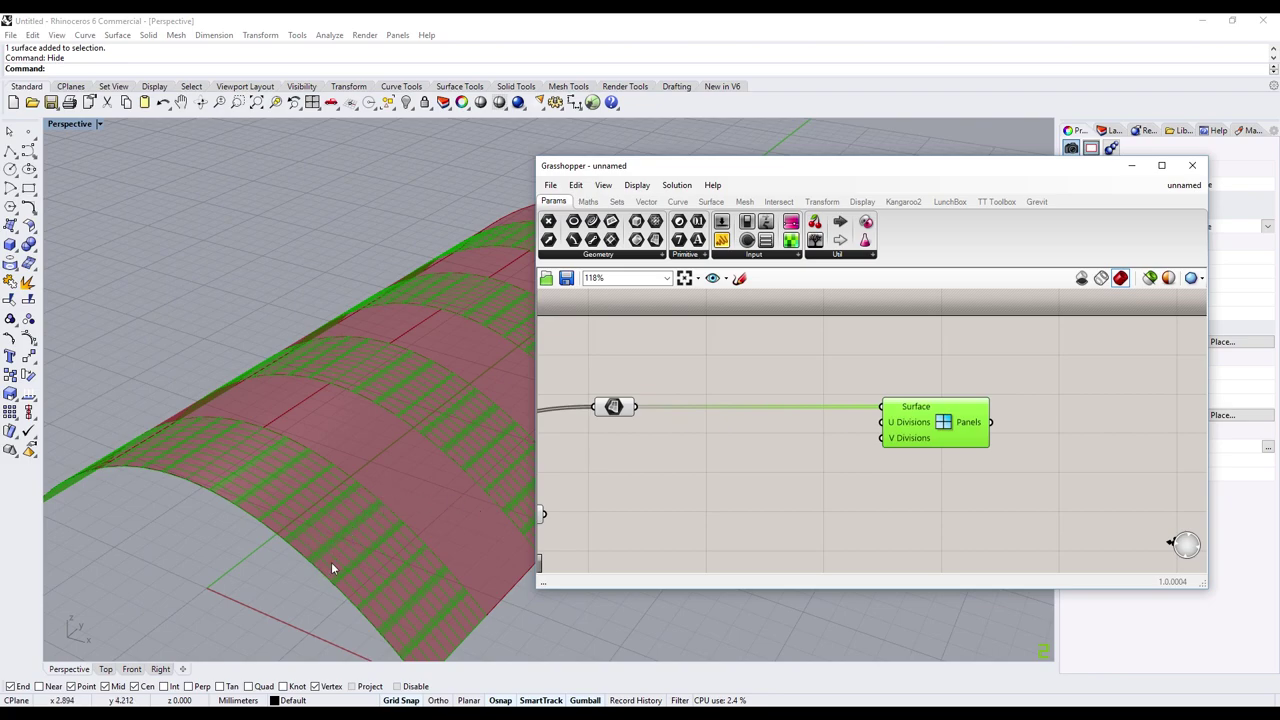
double_click(728, 450)
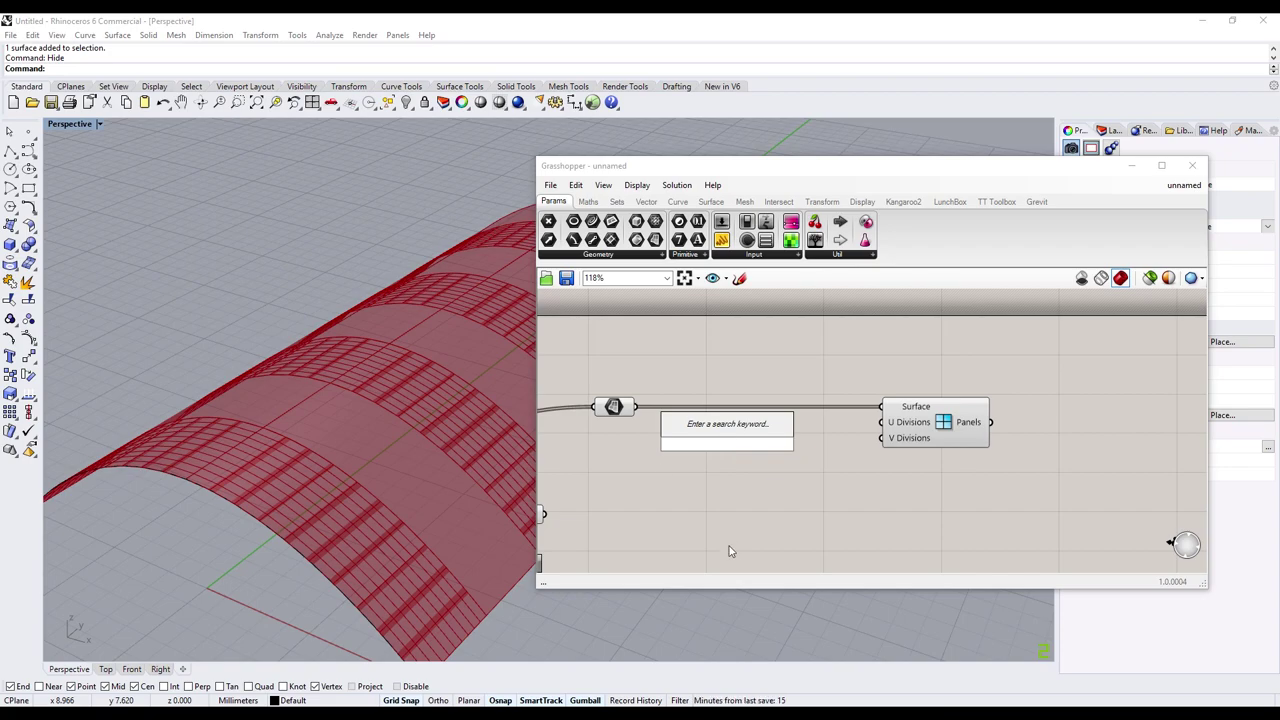
- Pan around the network and select the existing Number Slider
scroll(754, 531, "down", 5)
right_click(709, 497)
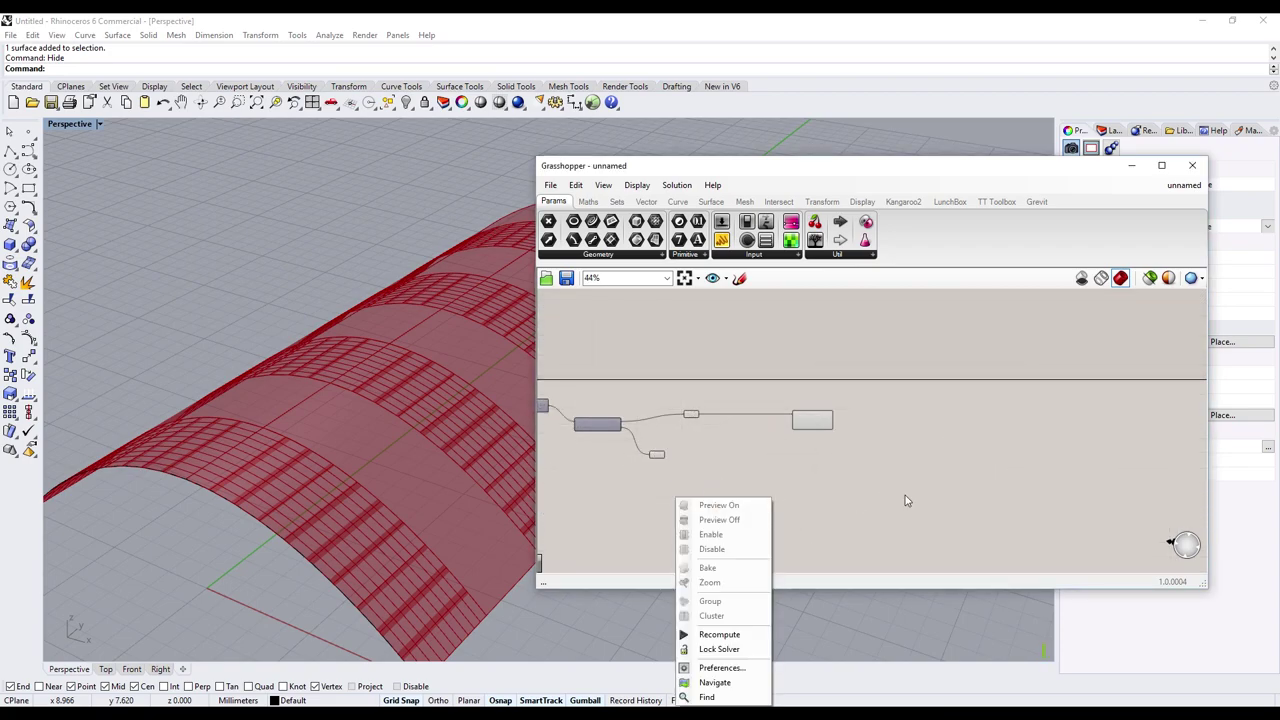
right_click_drag(763, 491, 1010, 508)
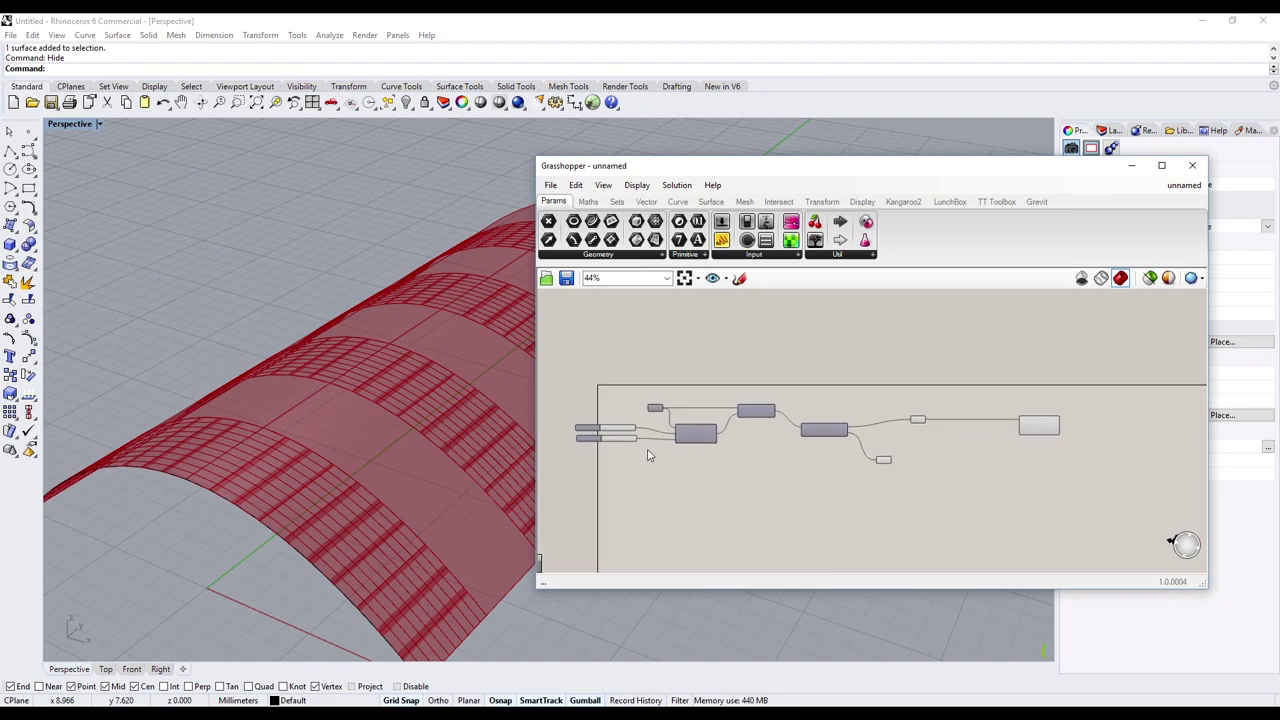
left_click(607, 430)
scroll(702, 478, "up", 3)
right_click(686, 492)
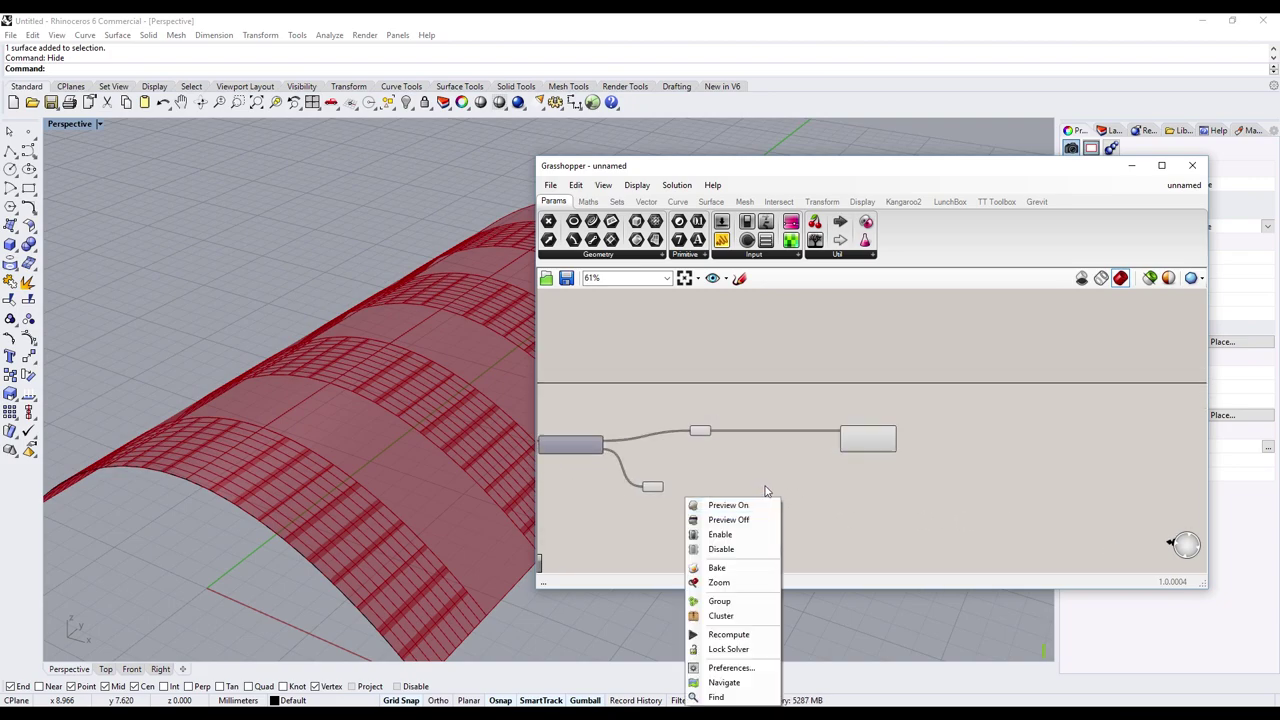
scroll(763, 481, "up", 2)
scroll(763, 473, "down", 3)
scroll(800, 485, "down", 3)
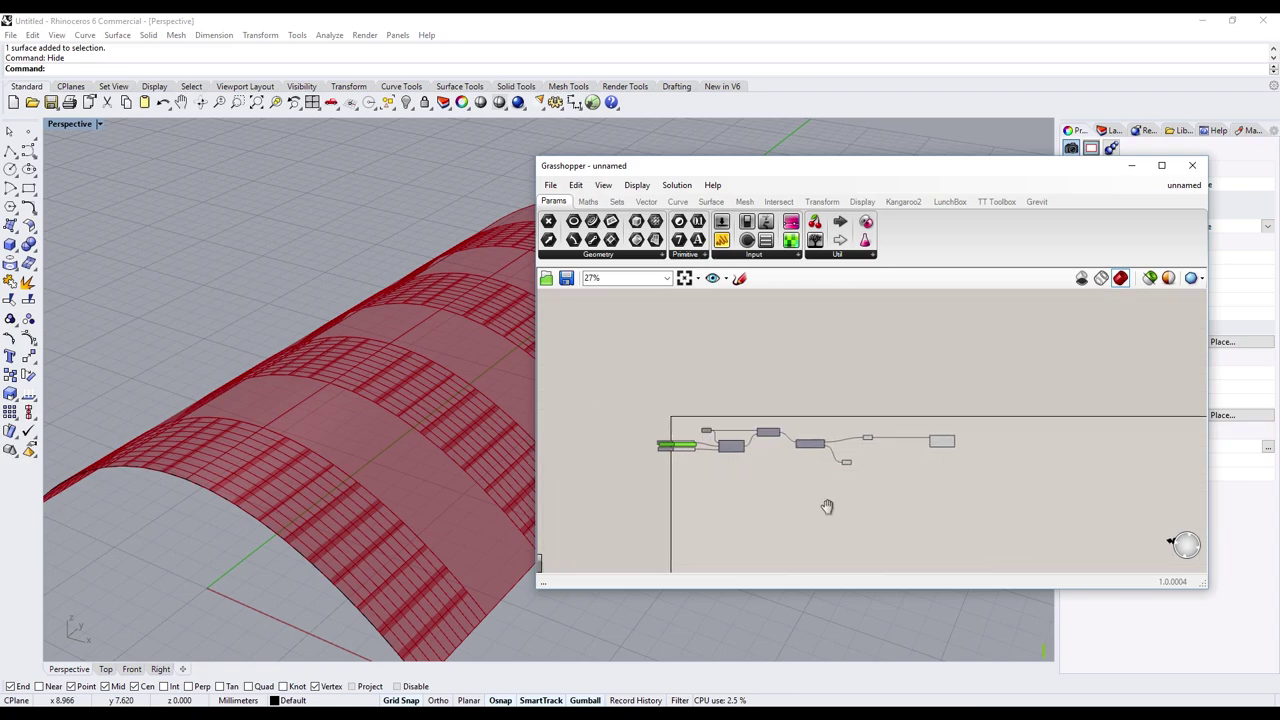
left_click(865, 447)
scroll(945, 450, "up", 5)
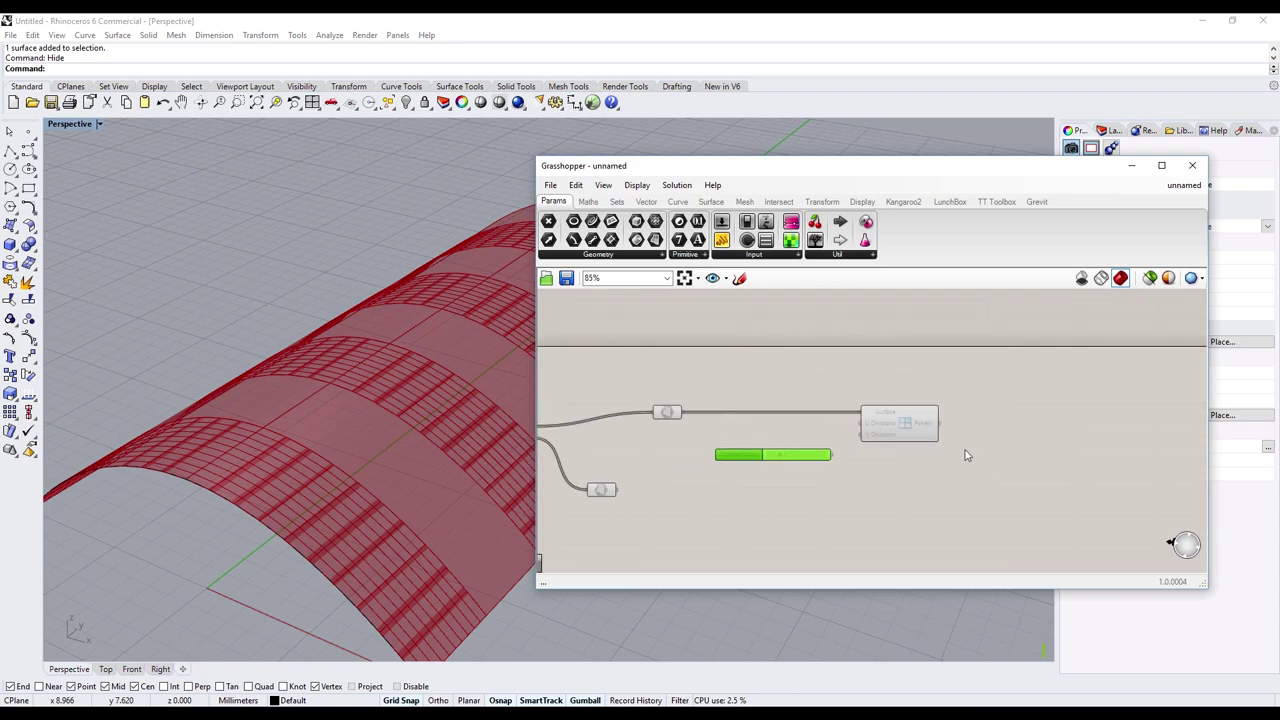
left_click(724, 495)
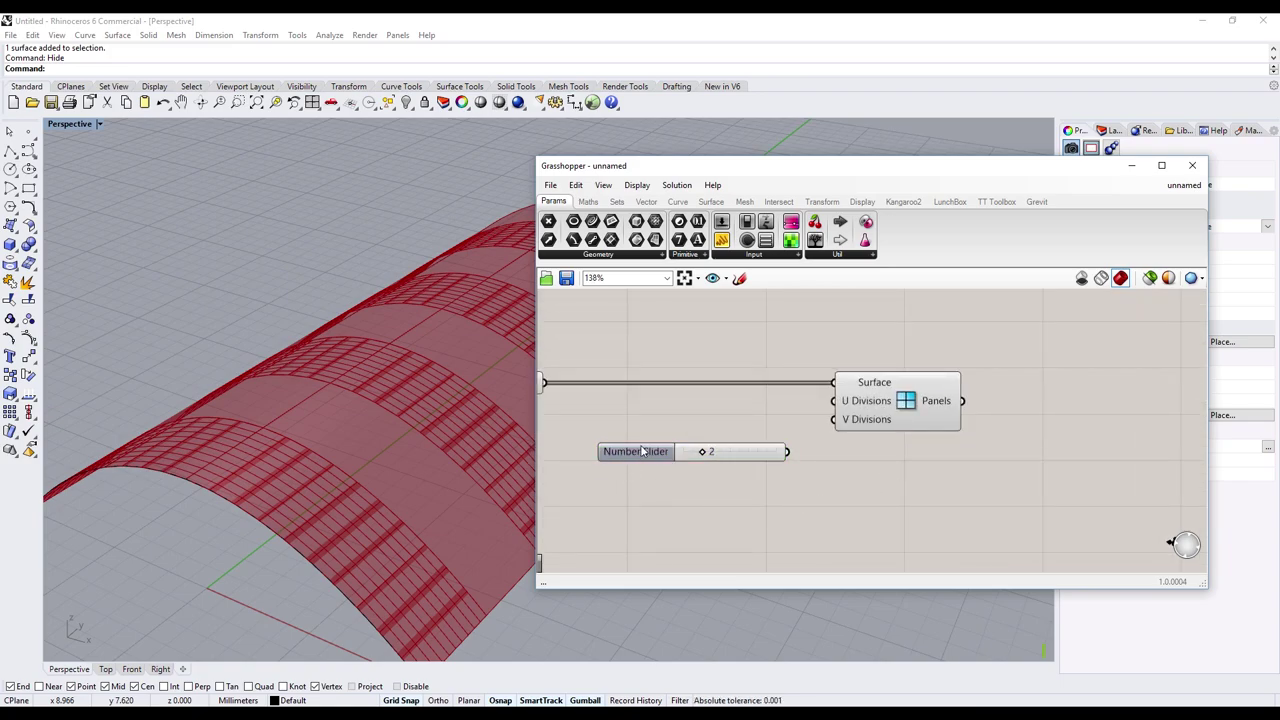
scroll(900, 440, "down", 4)
left_click(875, 438)
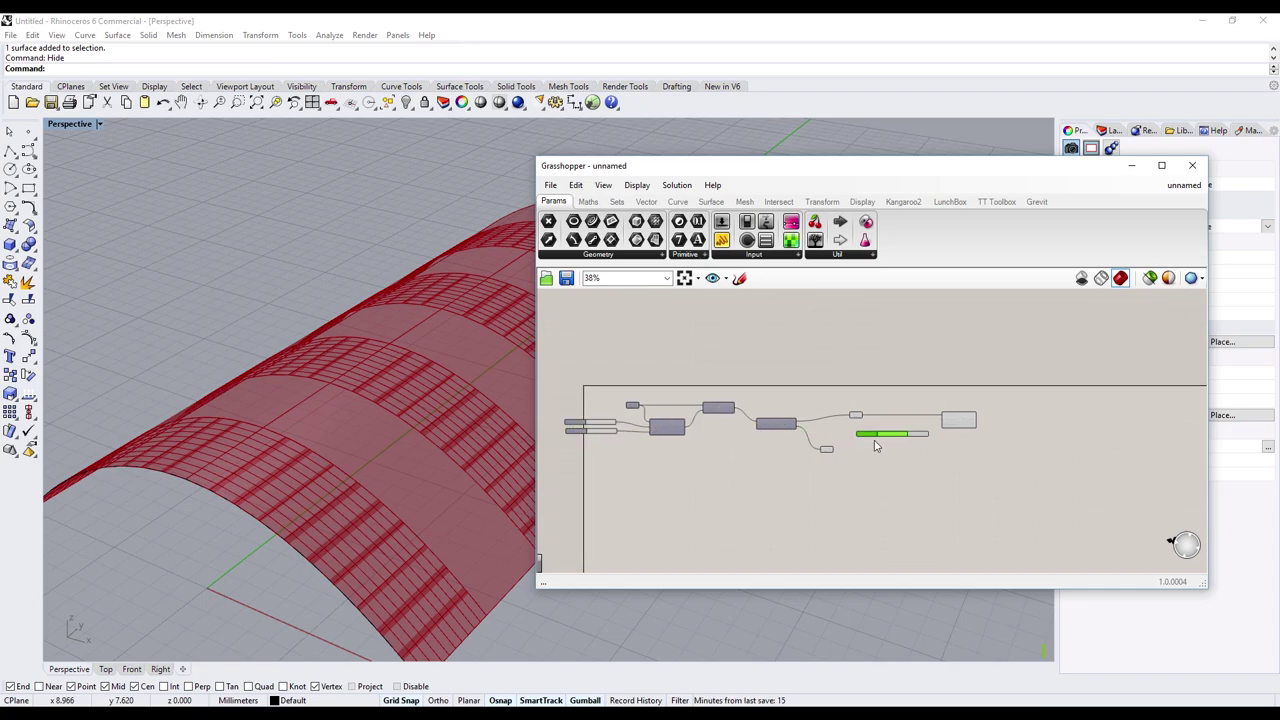
- Duplicate the slider with Ctrl+C/Ctrl+V, wire the upper one into U Divisions, and raise it to 6
key("ctrl+c")
key("ctrl+v")
scroll(880, 446, "up", 5)
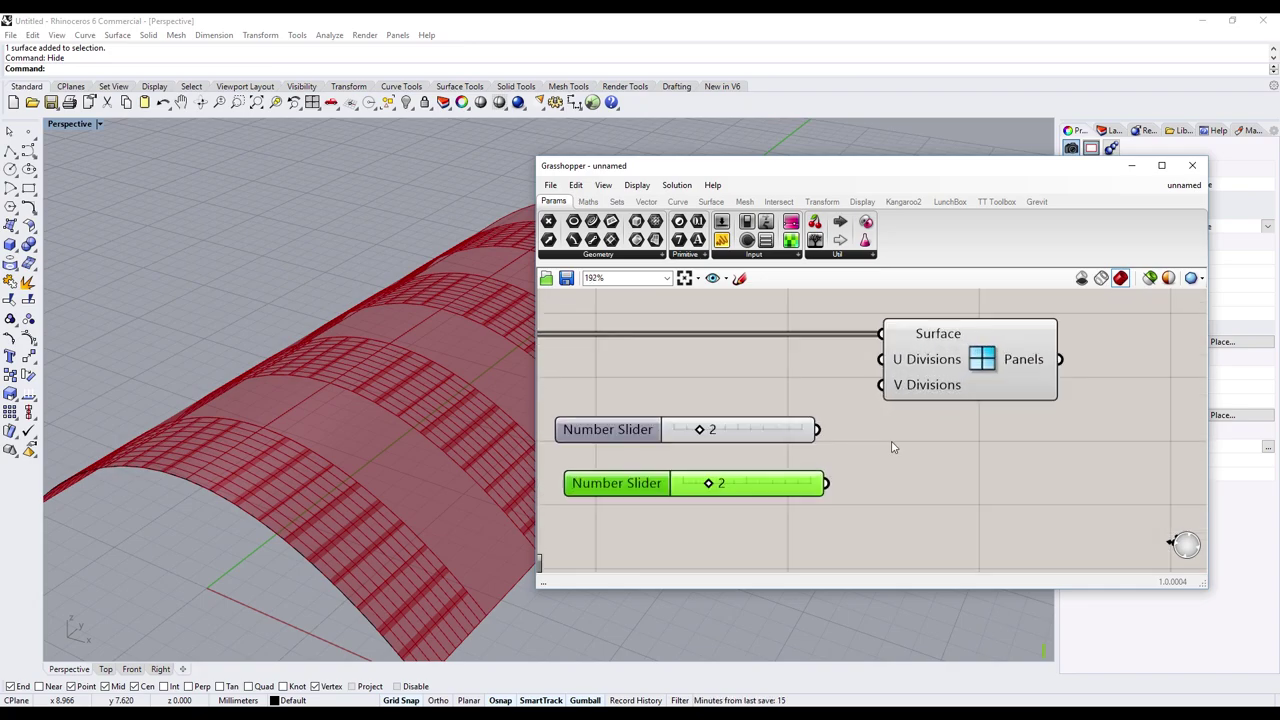
left_click_drag(817, 429, 880, 359)
right_click_drag(918, 470, 986, 463)
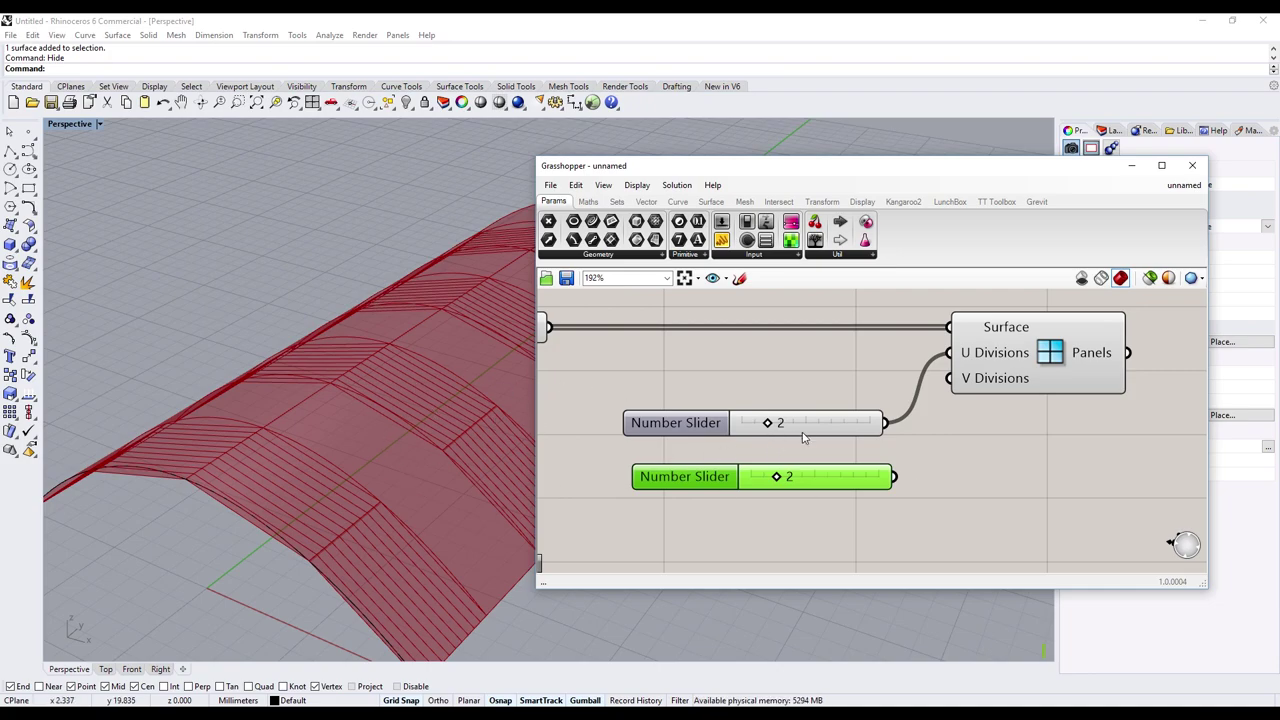
left_click_drag(767, 423, 857, 424)
- Set the upper slider to 9 and raise its maximum to 50
left_click(688, 428)
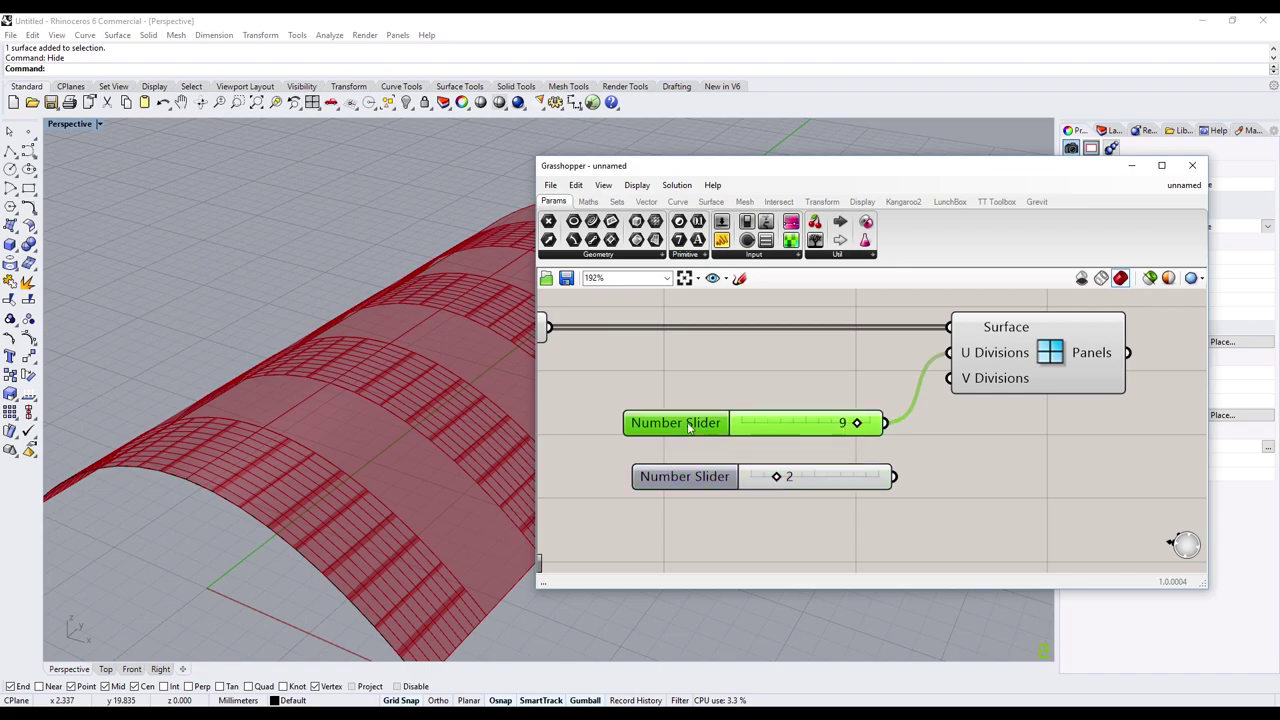
double_click(688, 428)
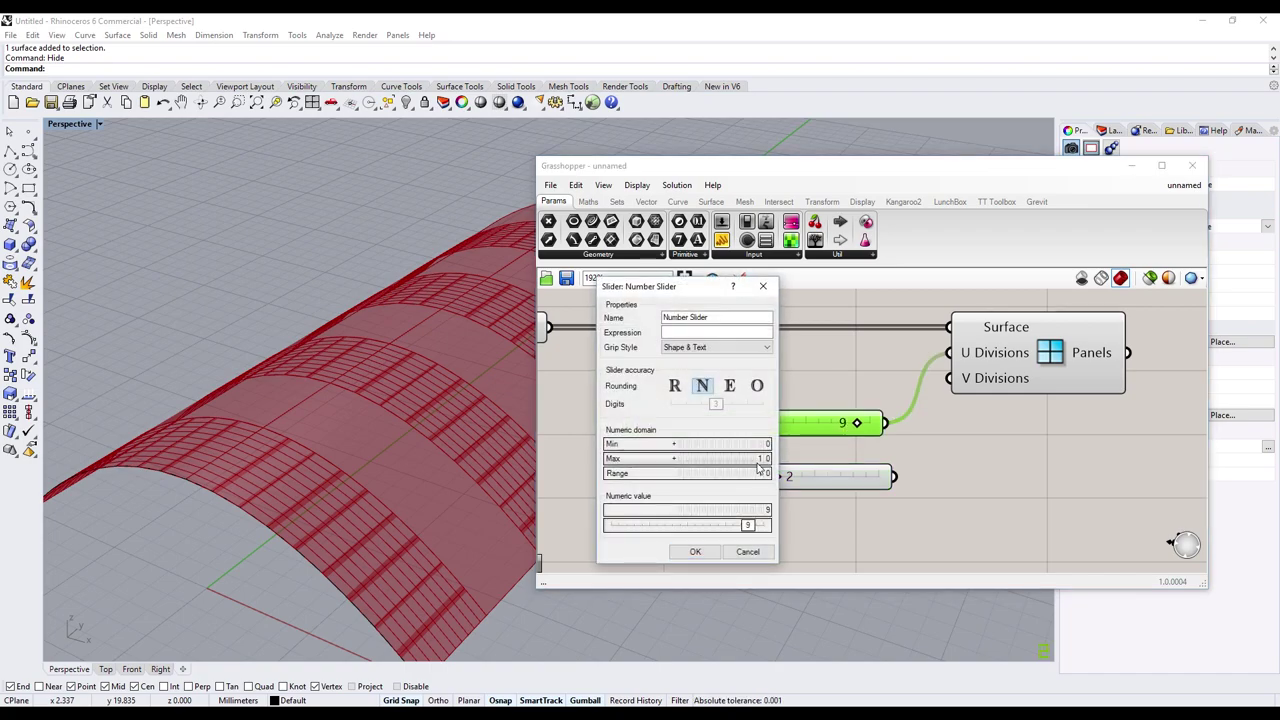
double_click(758, 458)
type("50")
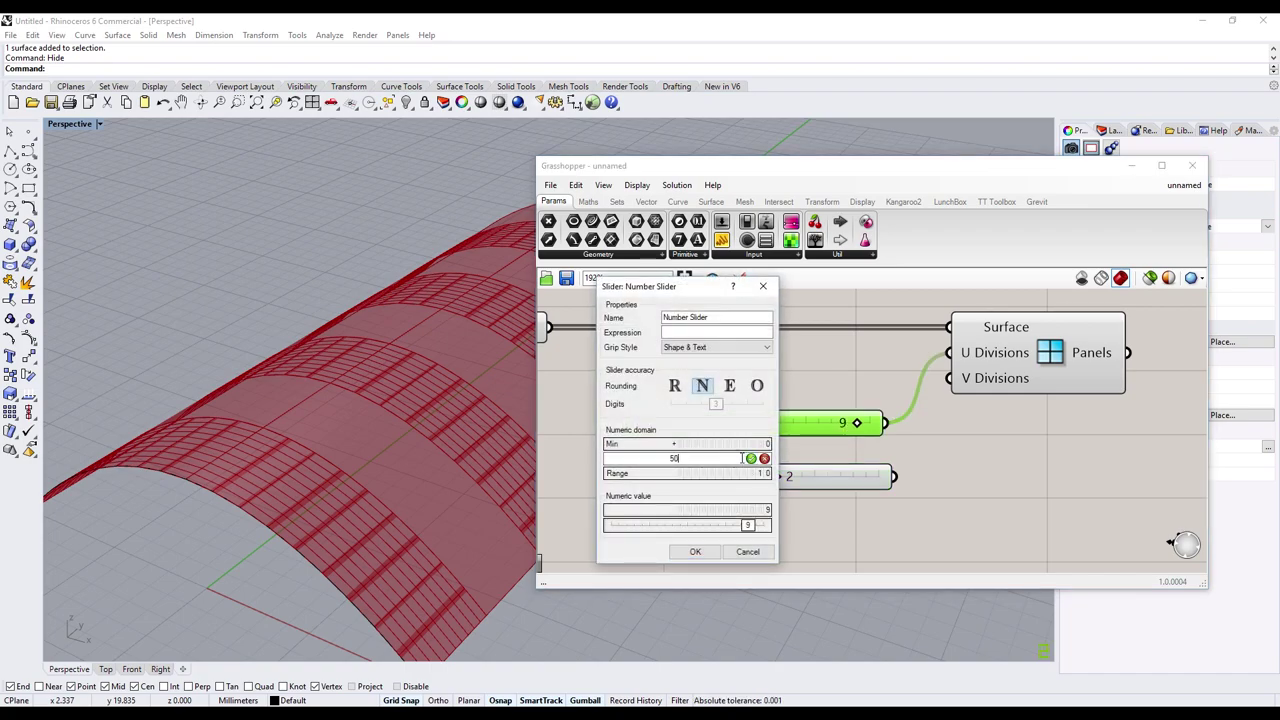
double_click(762, 444)
type("5")
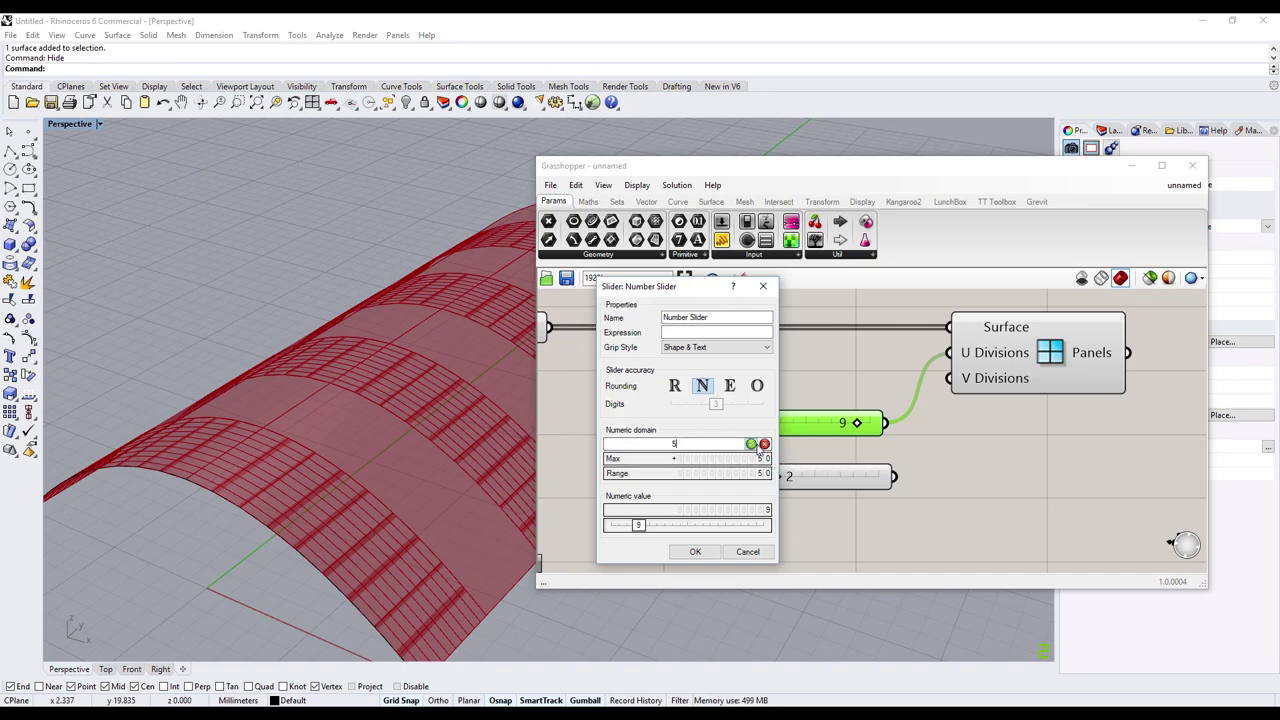
left_click(695, 551)
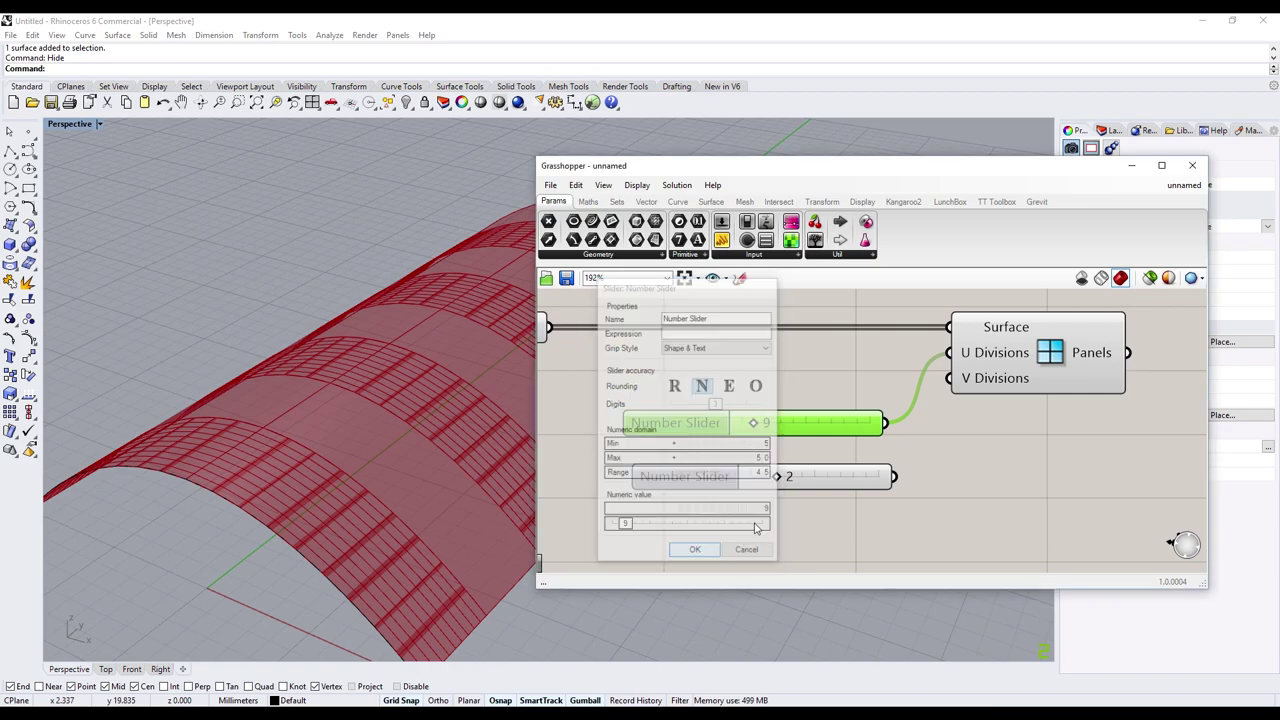
- Set U Divisions to 20 and wire the lower slider into V Divisions at 1
mouse_move(748, 425)
left_mouse_down()
mouse_move(808, 425)
mouse_move(784, 426)
left_mouse_up()
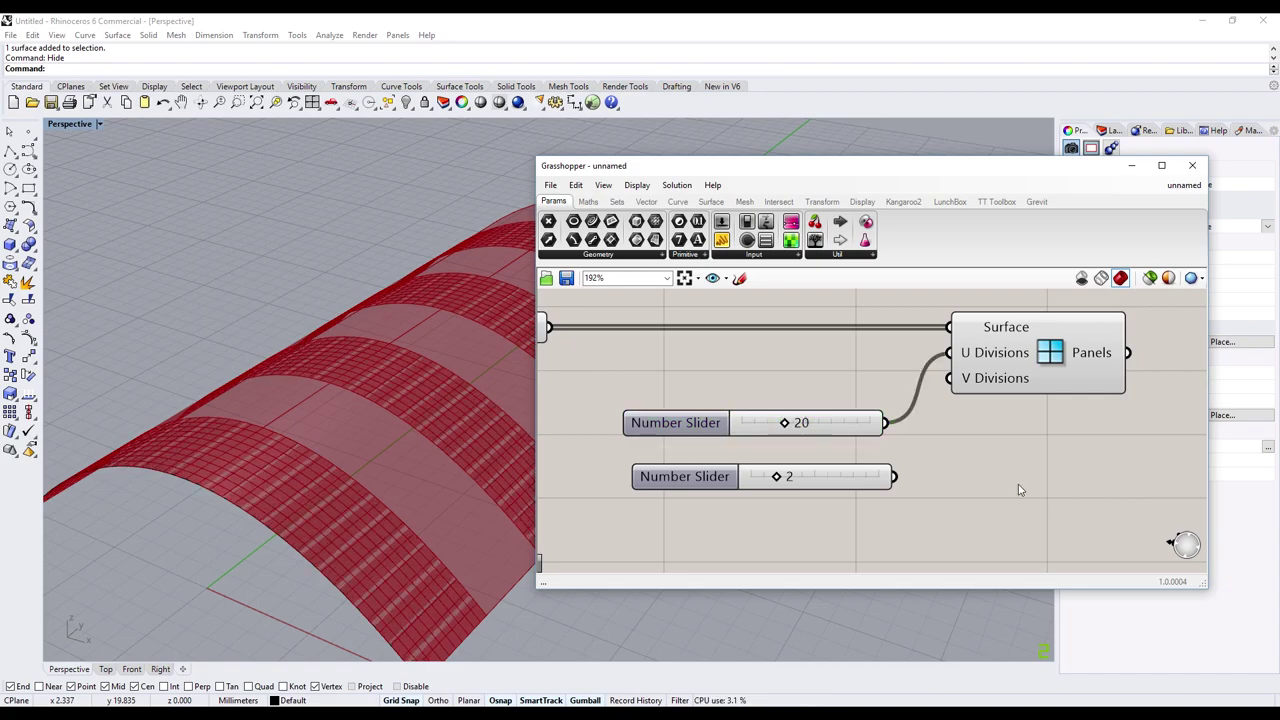
left_click_drag(895, 477, 949, 378)
left_click_drag(776, 477, 765, 477)
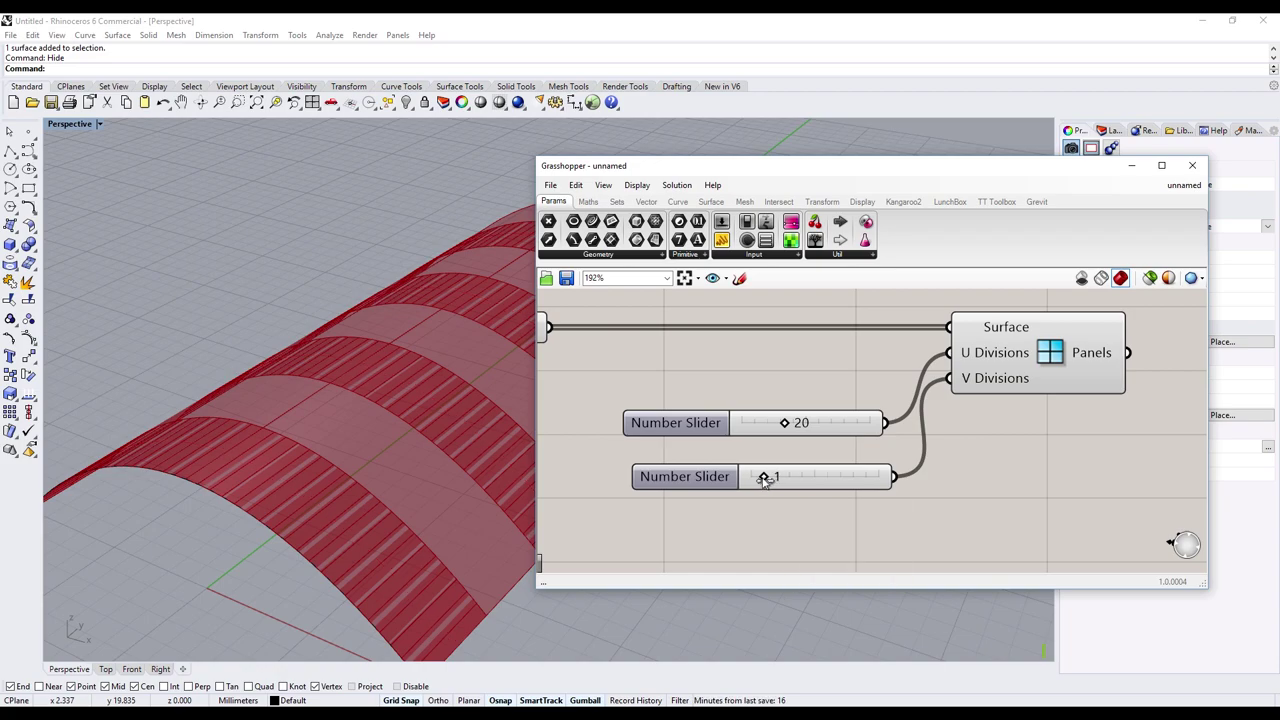
- Turn Preview Off for the component feeding the panels' Surface input
scroll(792, 555, "down", 3)
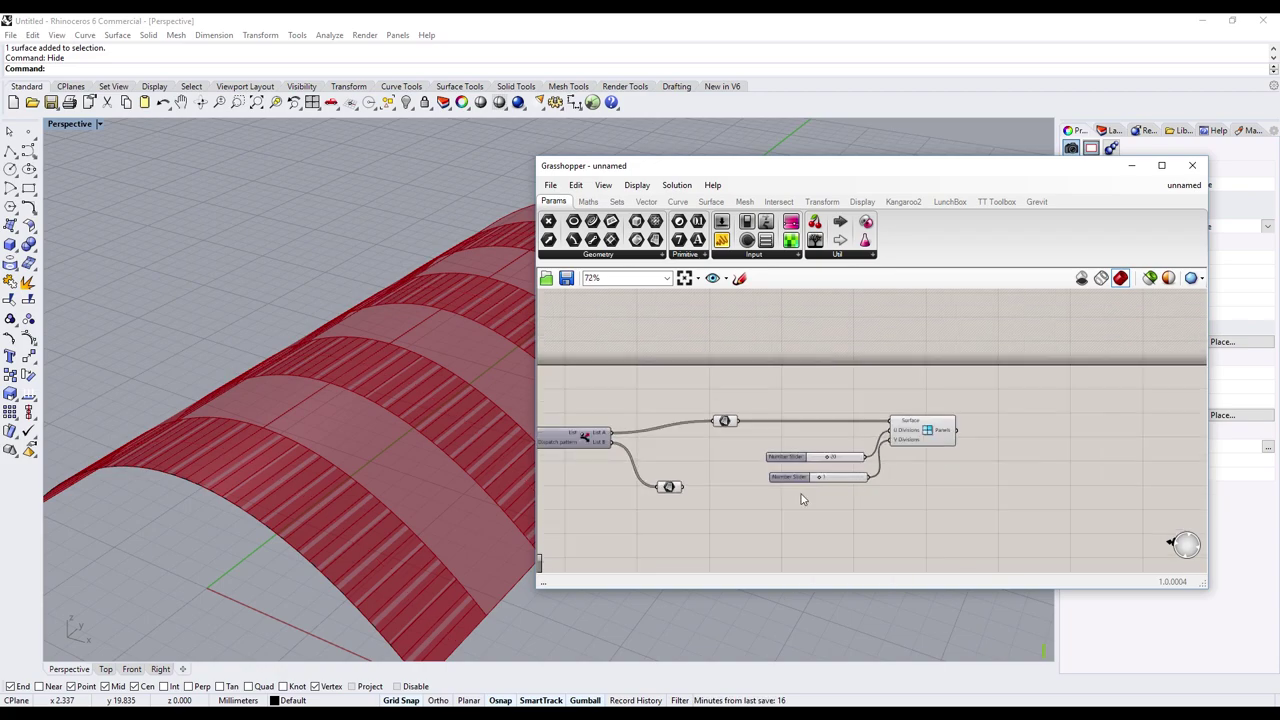
scroll(800, 500, "up", 1)
left_click_drag(784, 374, 712, 452)
right_click(773, 372)
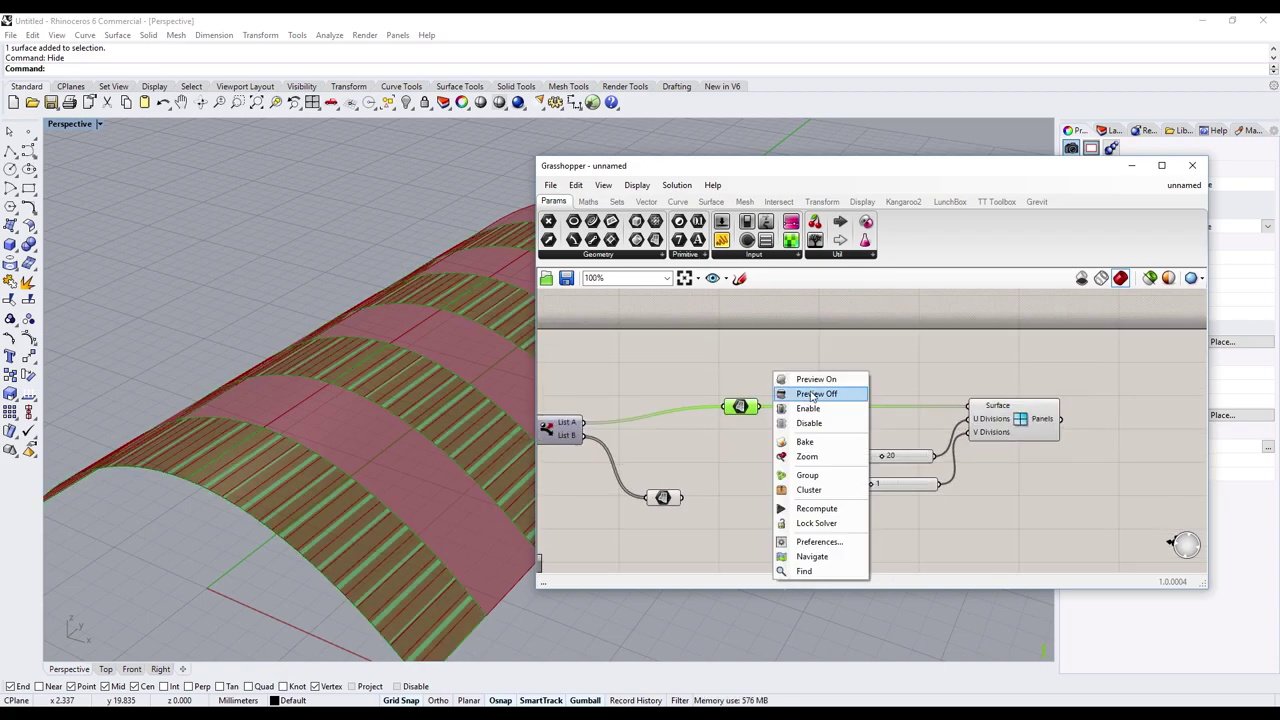
left_click(805, 392)
- Test another V Divisions value, return it to 1, and pan to empty canvas space
scroll(880, 495, "up", 5)
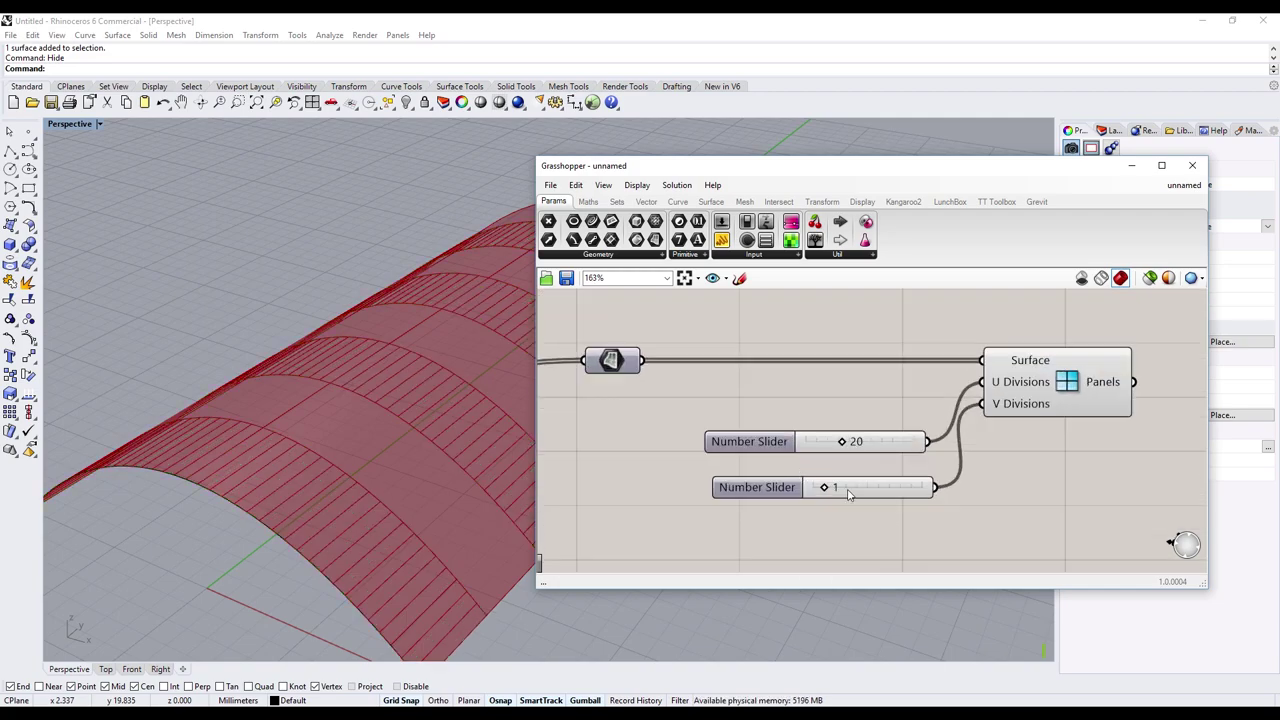
left_click_drag(793, 479, 787, 479)
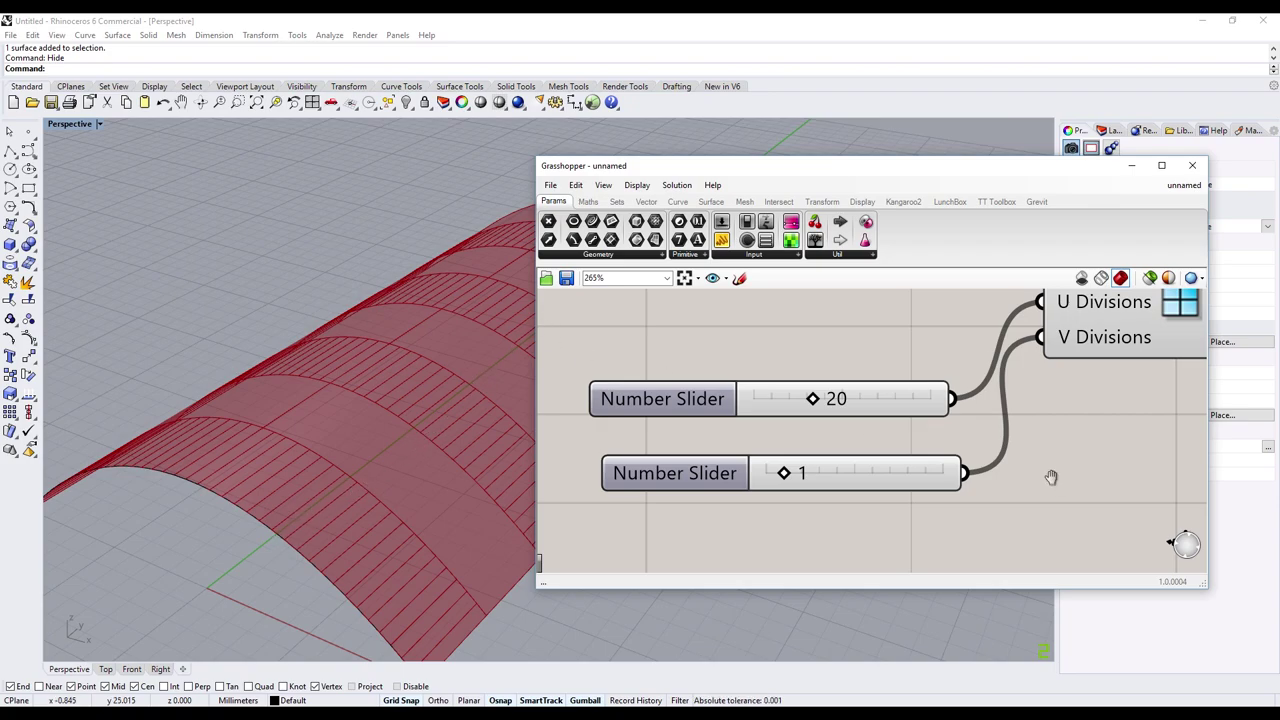
scroll(990, 455, "down", 3)
scroll(953, 435, "down", 2)
right_click_drag(953, 435, 765, 450)
scroll(765, 450, "up", 2)
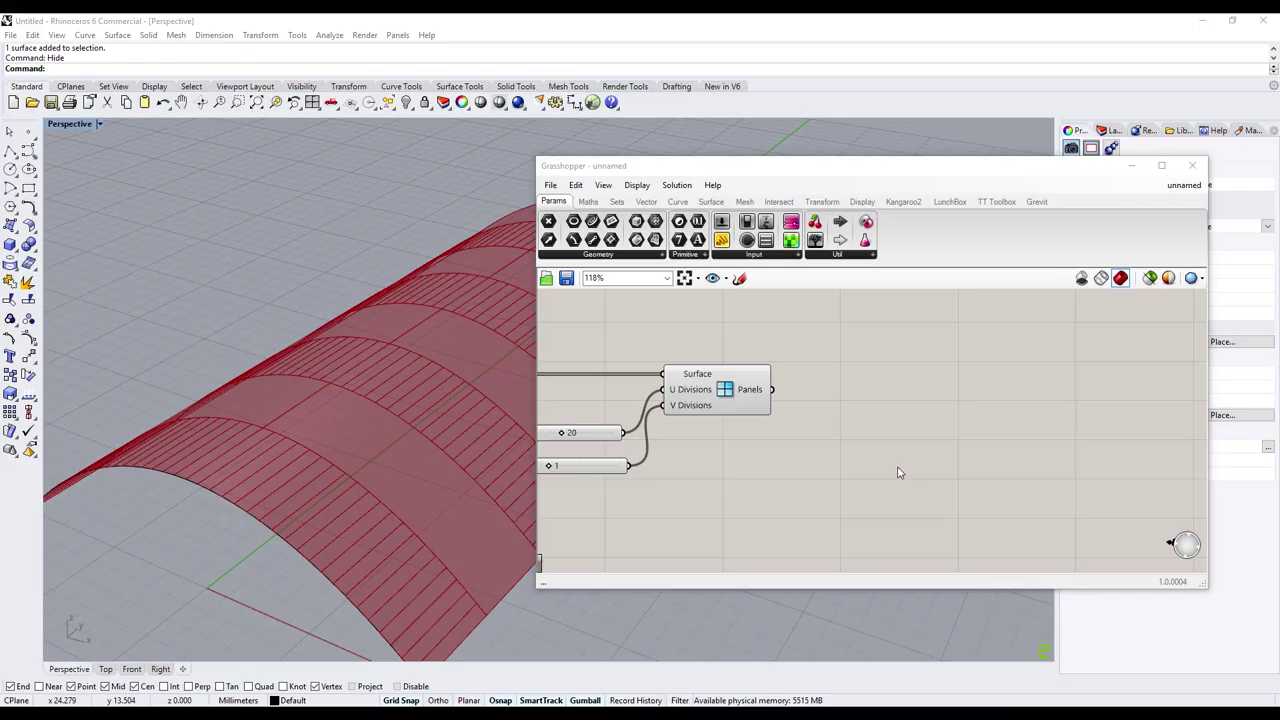
right_click_drag(898, 473, 736, 407)
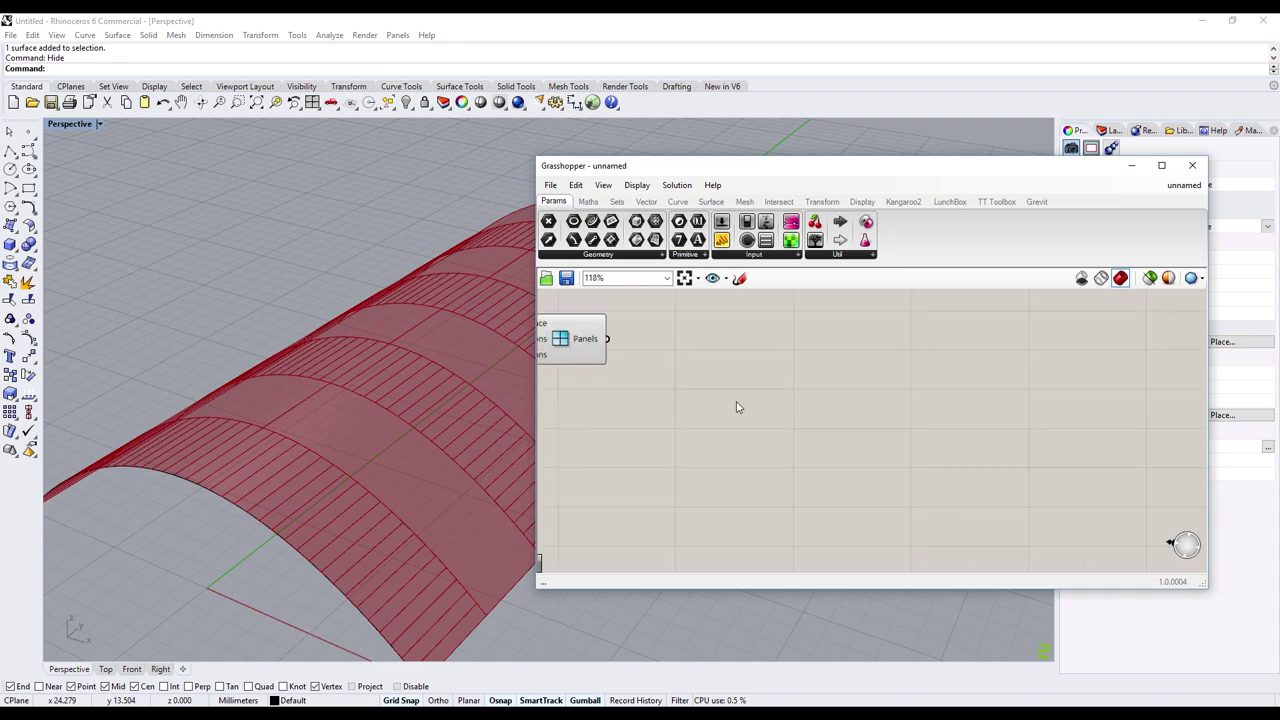
- Place an Iso Curve component from the 'iso curve' search
double_click(736, 397)
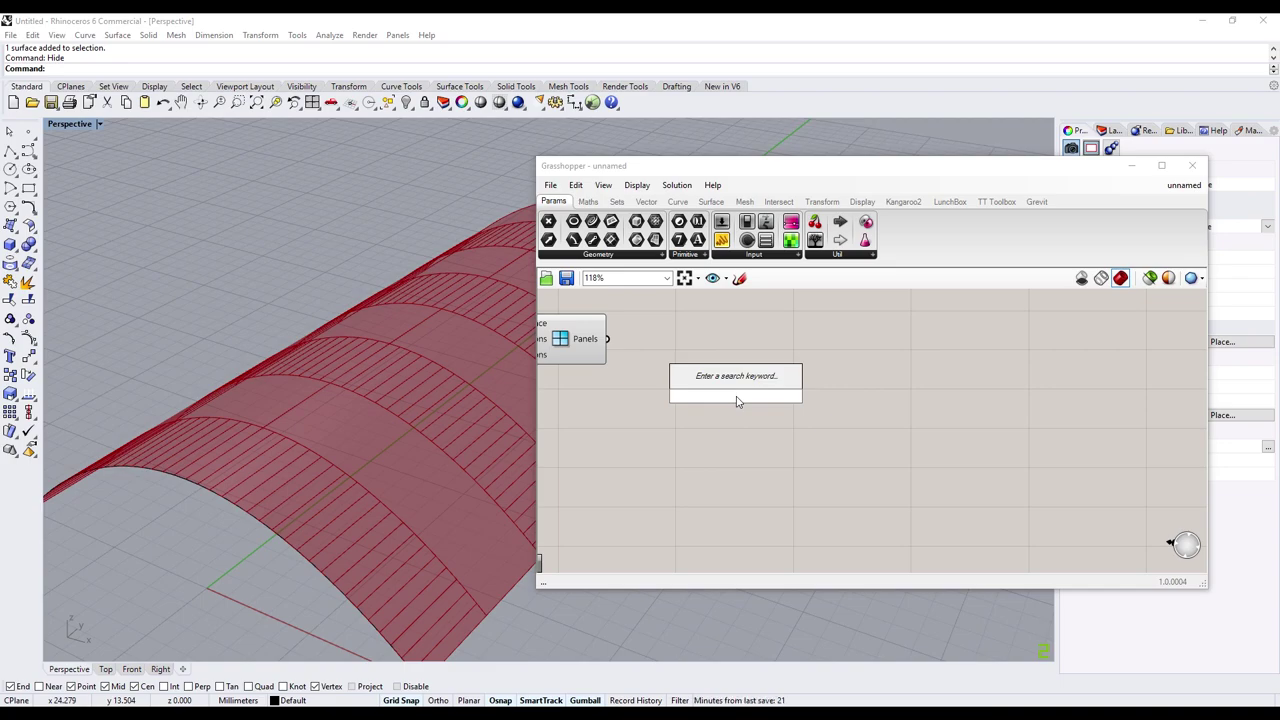
type("iso curve")
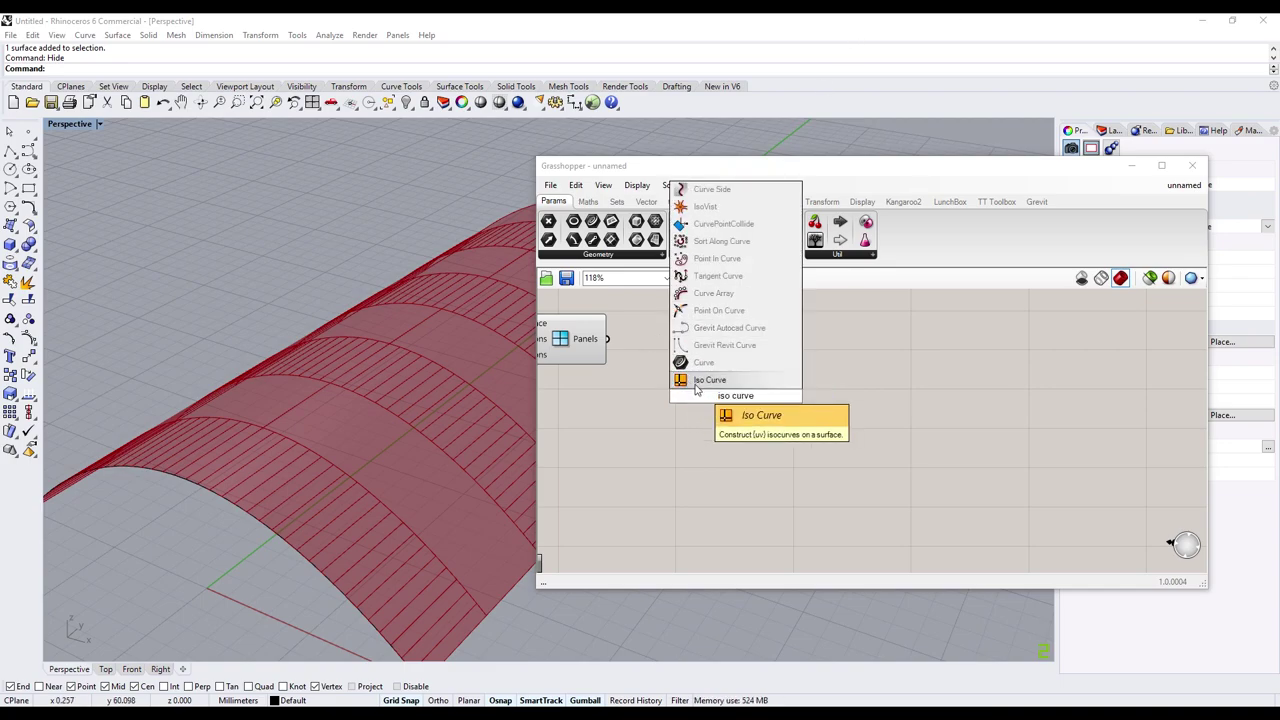
left_click(705, 380)
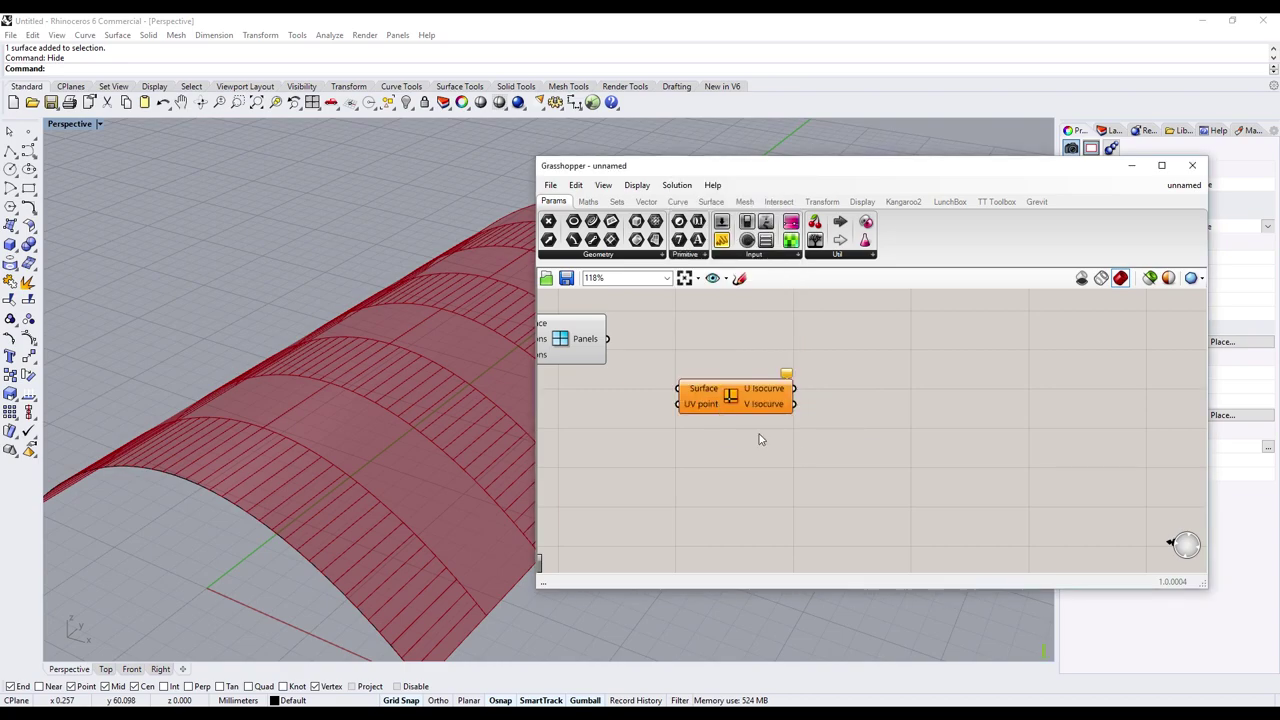
left_click_drag(755, 408, 792, 443)
right_click_drag(674, 377, 741, 389)
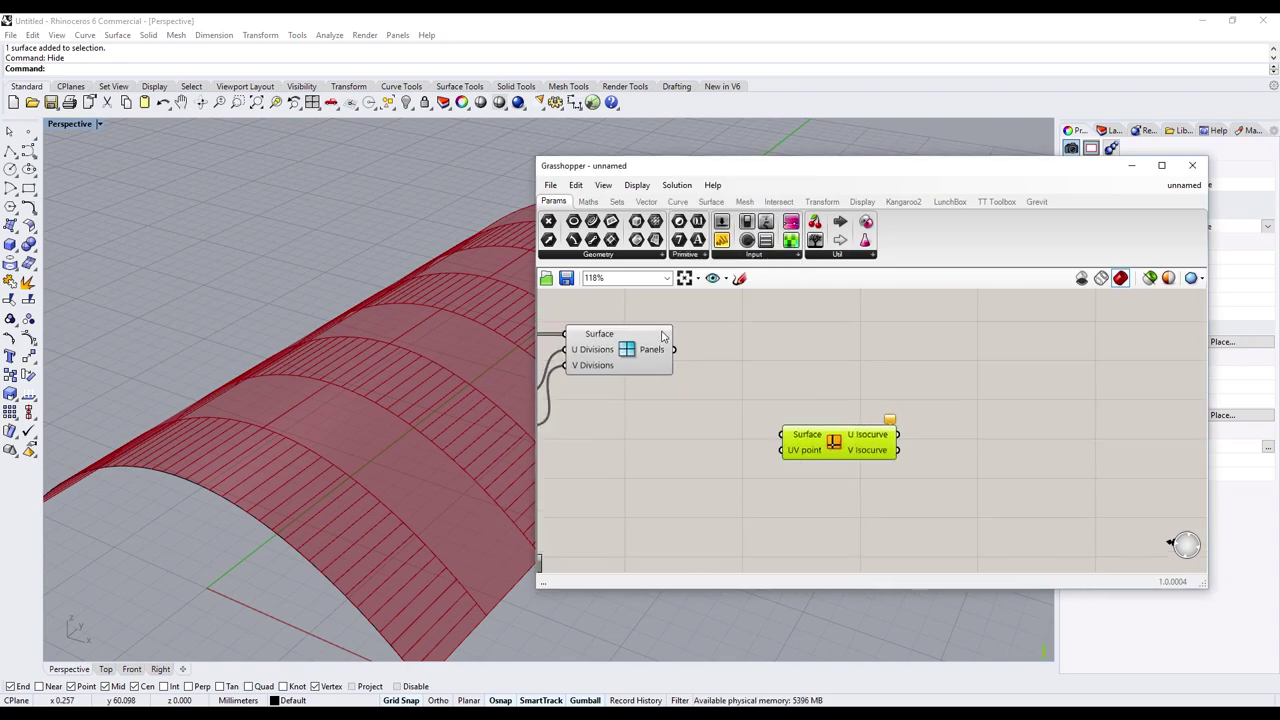
- Feed the Panels output into Iso Curve's Surface input and reparameterize that input
mouse_move(674, 349)
left_mouse_down()
mouse_move(781, 434)
mouse_move(838, 450)
left_mouse_up()
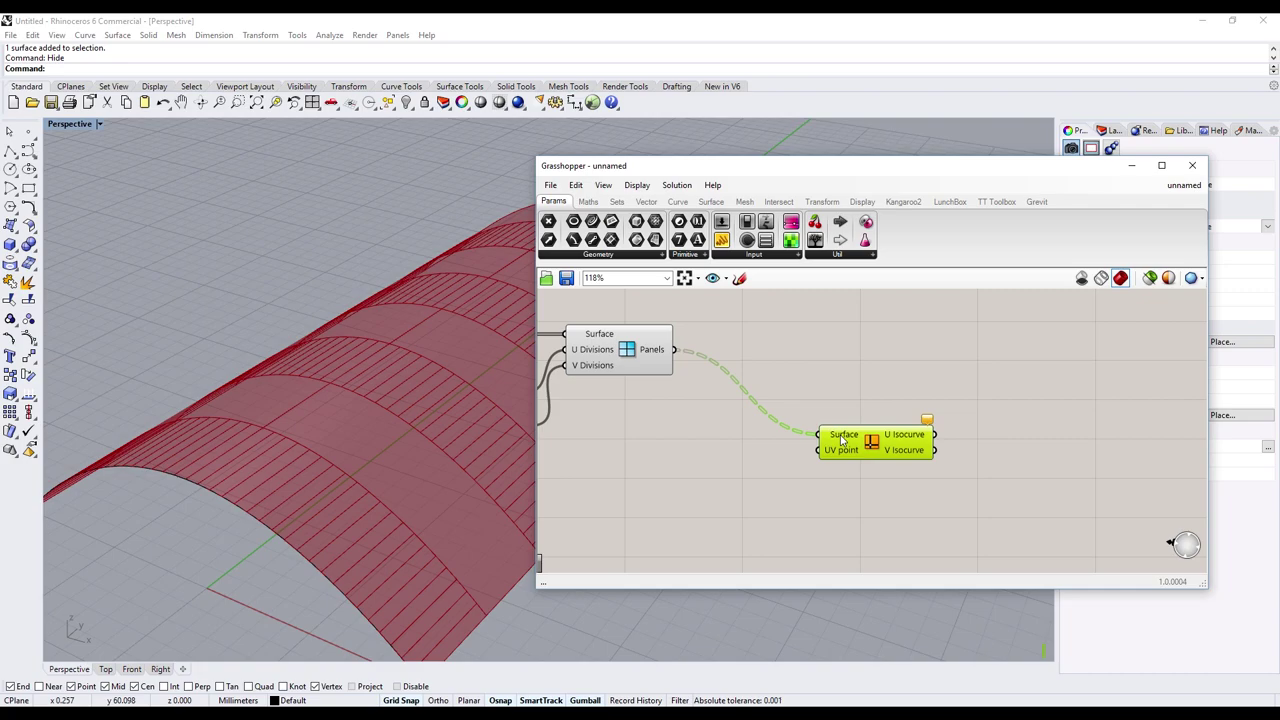
right_click(840, 437)
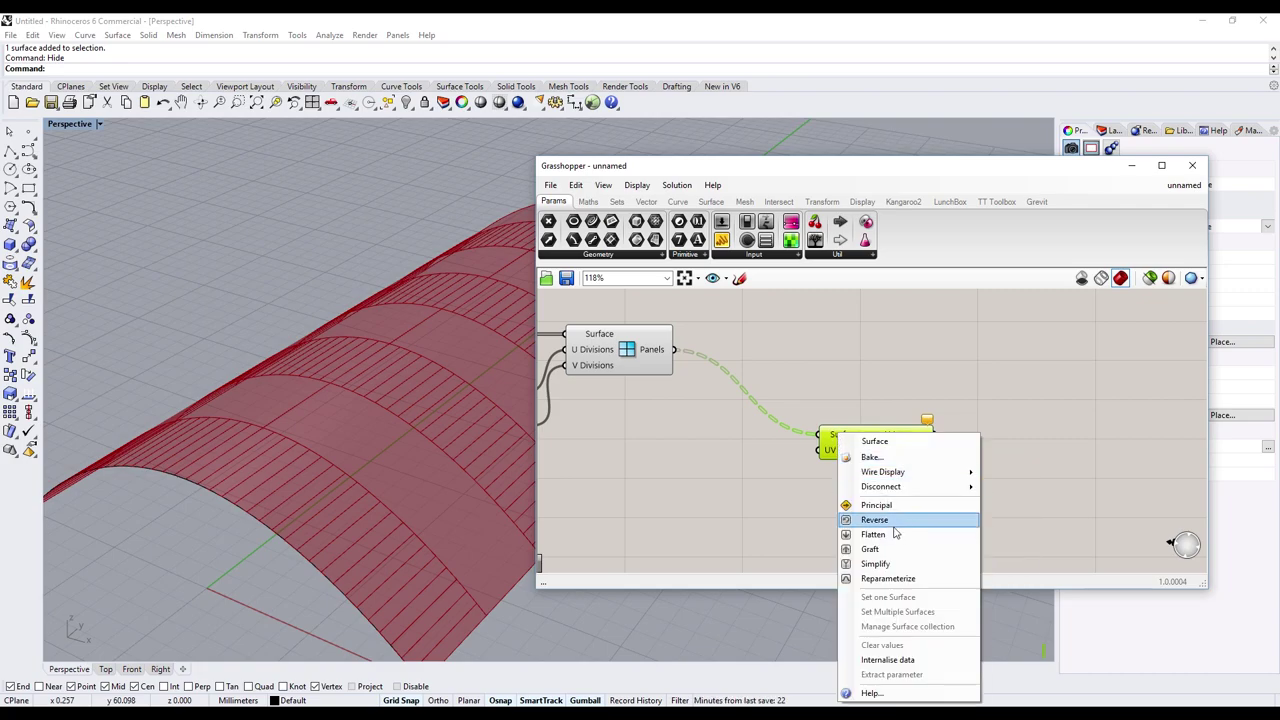
left_click(876, 581)
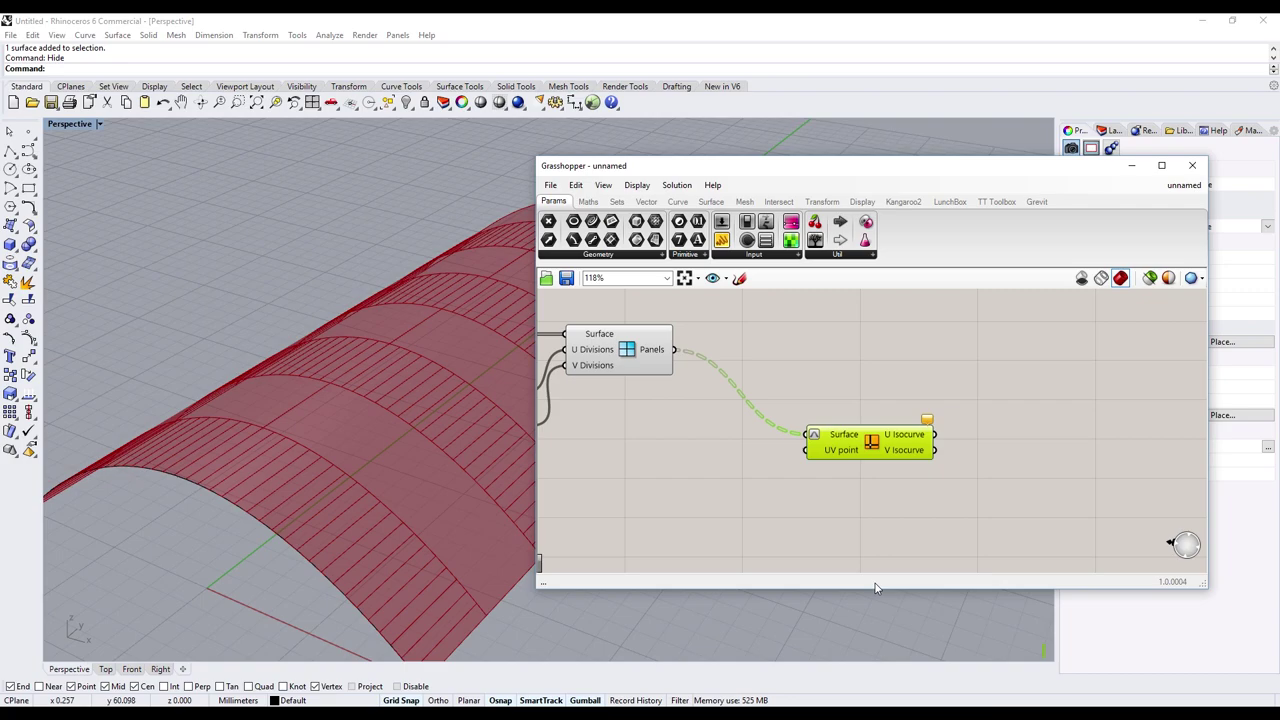
left_click(909, 559)
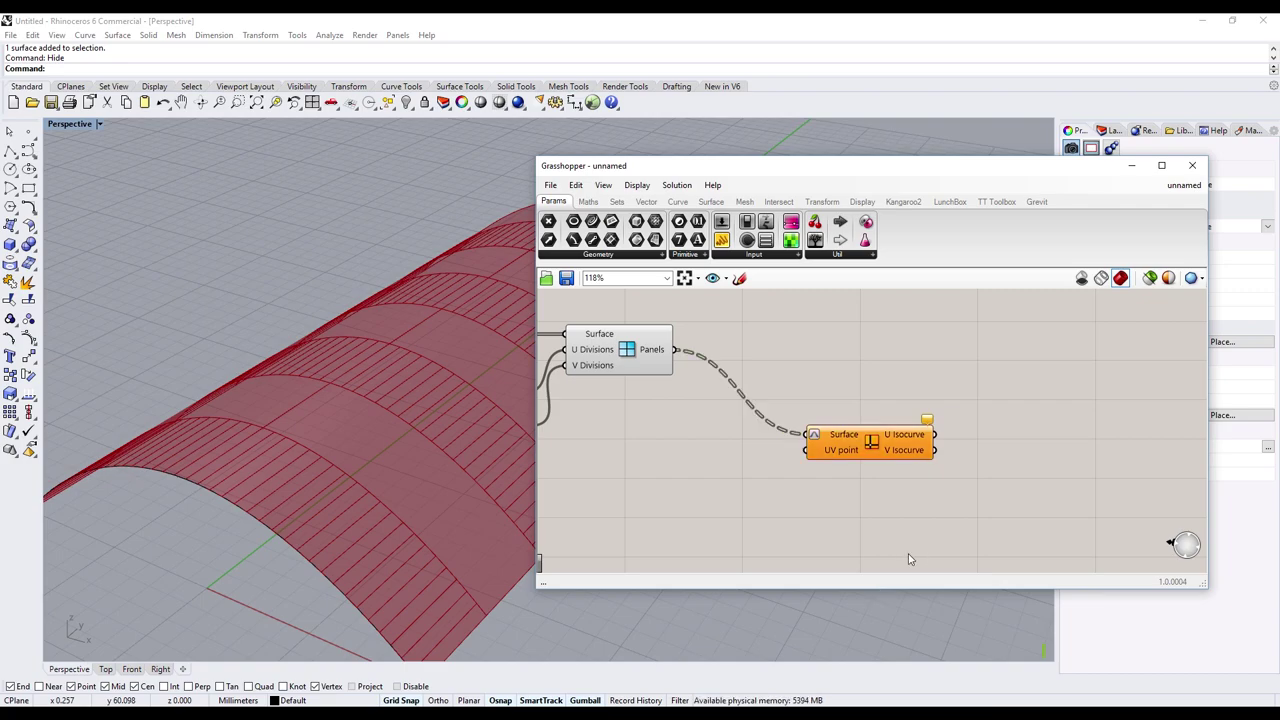
left_click_drag(855, 444, 905, 437)
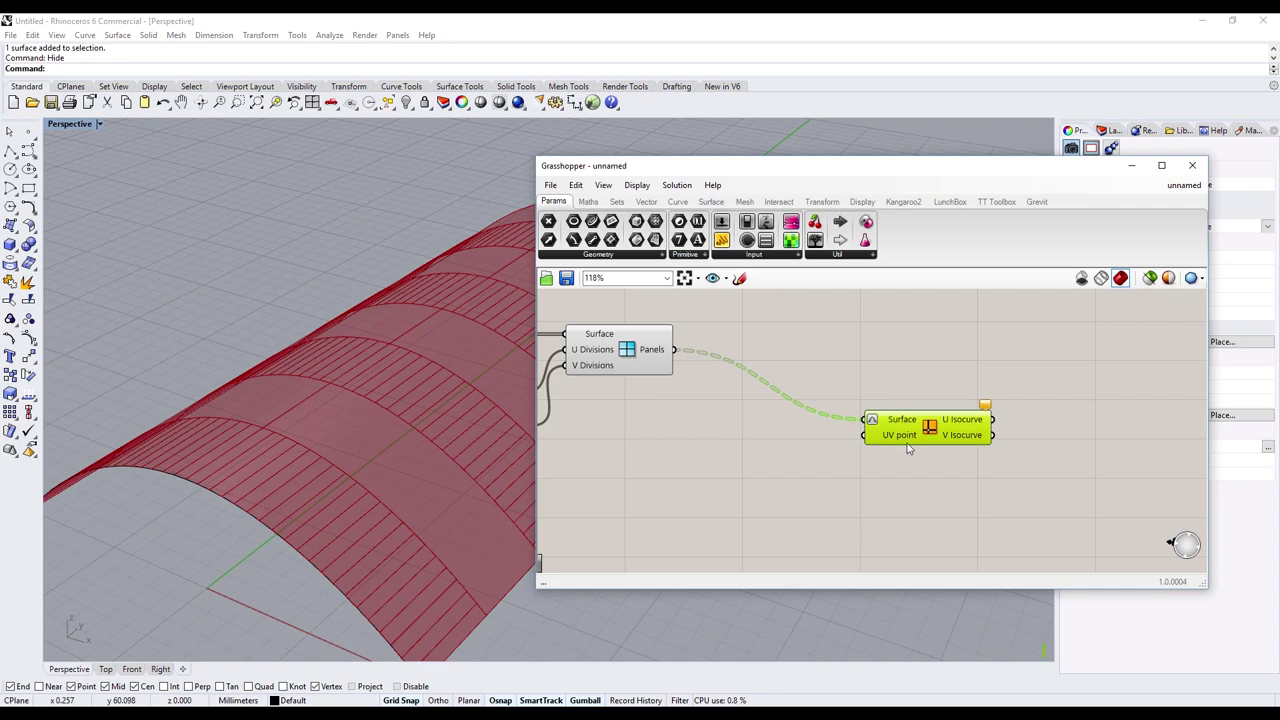
- Add a Construct Point component and wire its output into Isocurve's UV point input
double_click(714, 483)
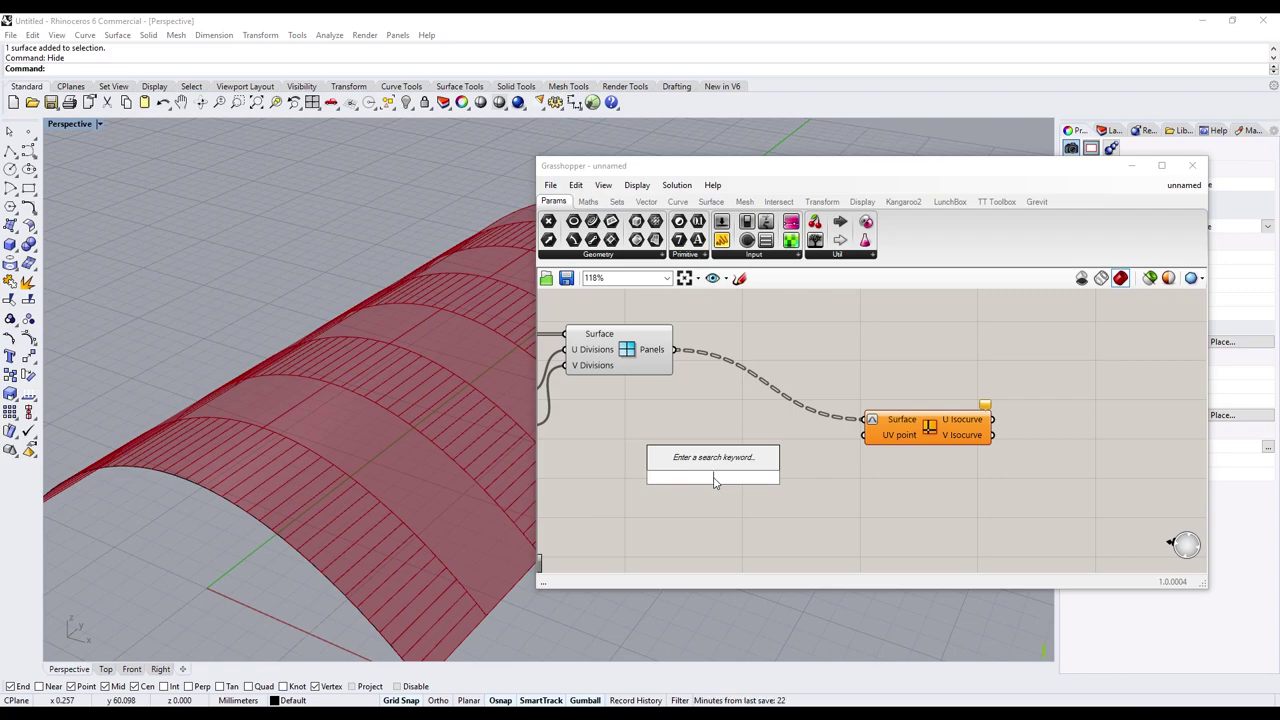
type("constr")
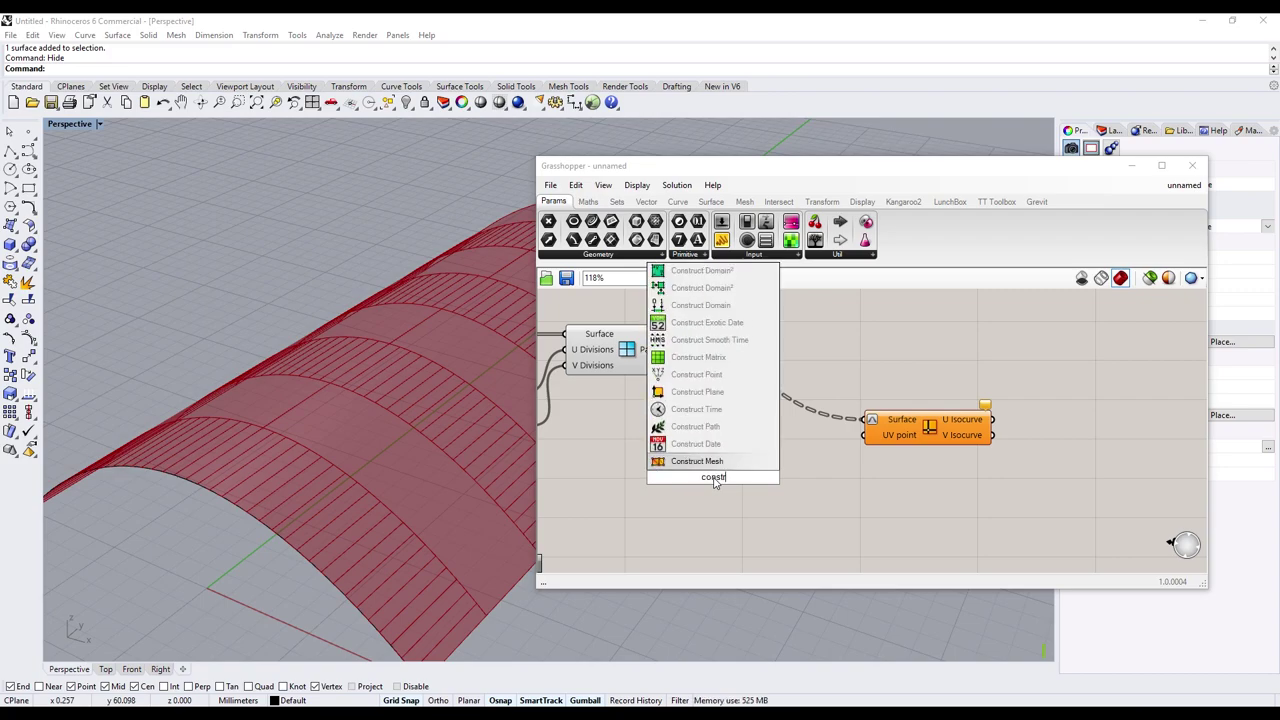
type(" poi")
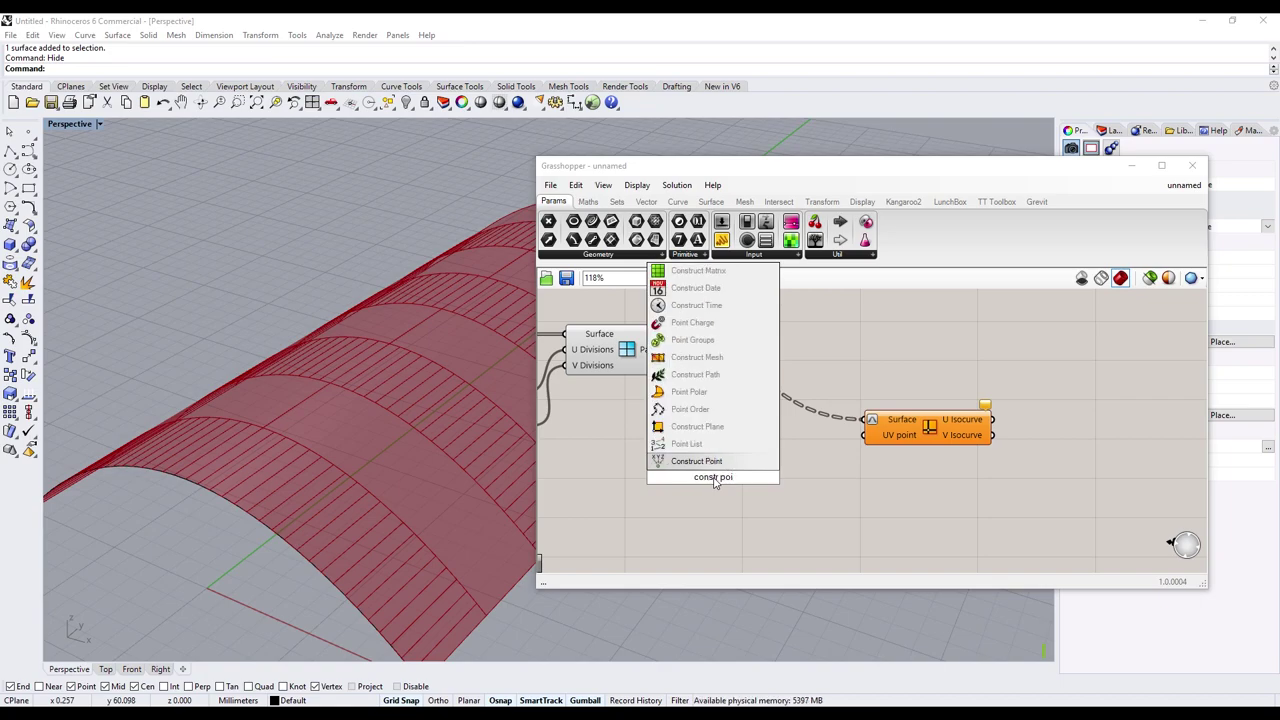
left_click(697, 462)
mouse_move(741, 475)
left_mouse_down()
mouse_move(781, 483)
mouse_move(843, 467)
mouse_move(866, 434)
left_mouse_up()
left_click_drag(900, 420, 948, 386)
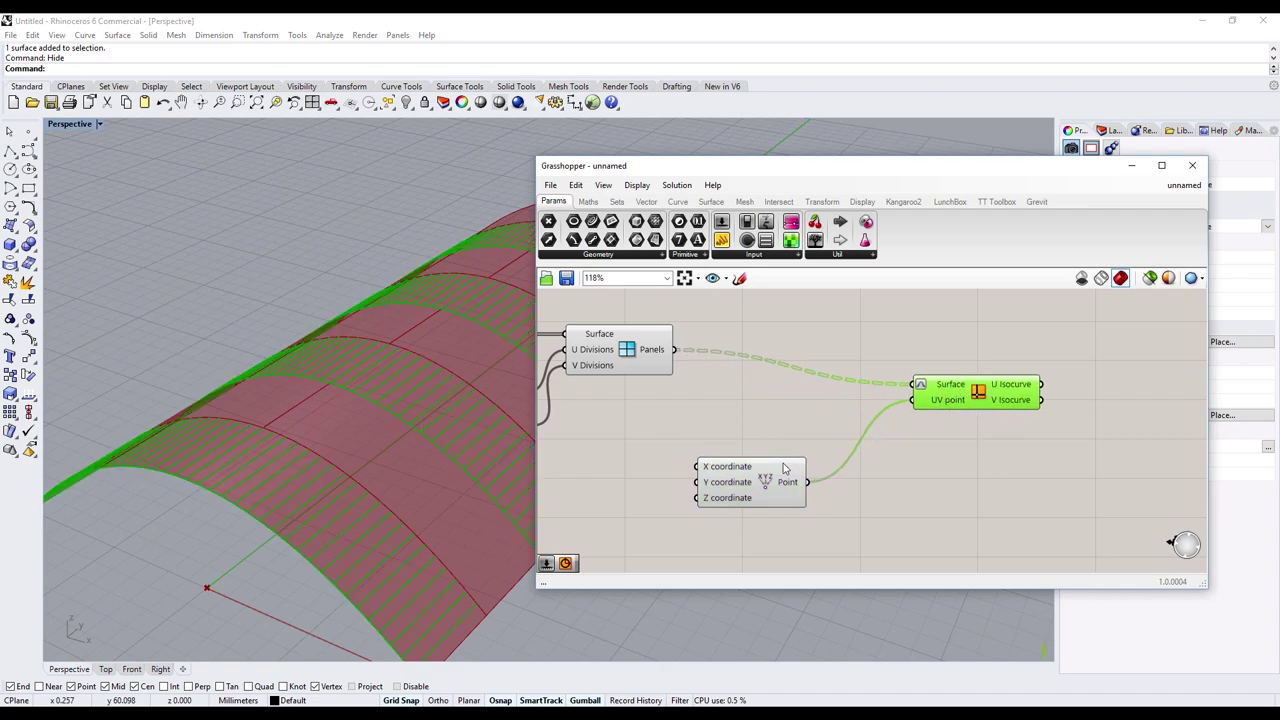
left_click_drag(787, 469, 853, 445)
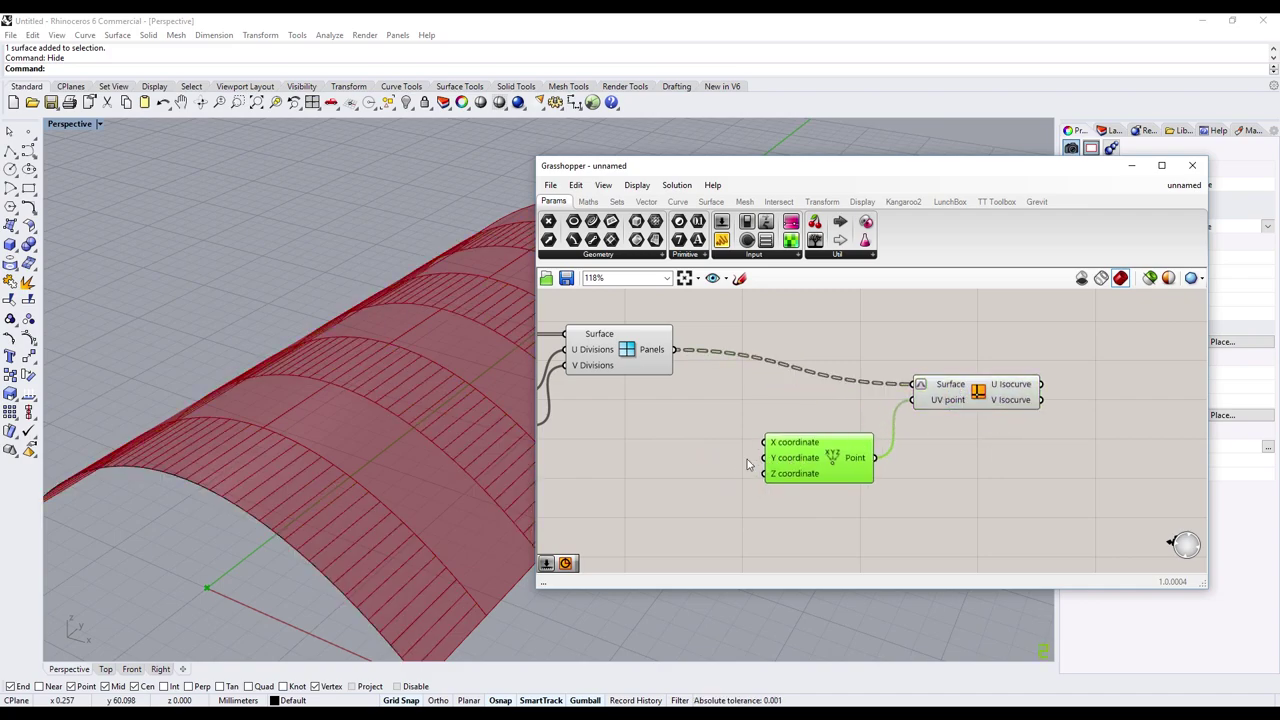
- Bring the division sliders into view and check the lower one, abandoning a first slider search
right_click_drag(750, 473, 905, 480)
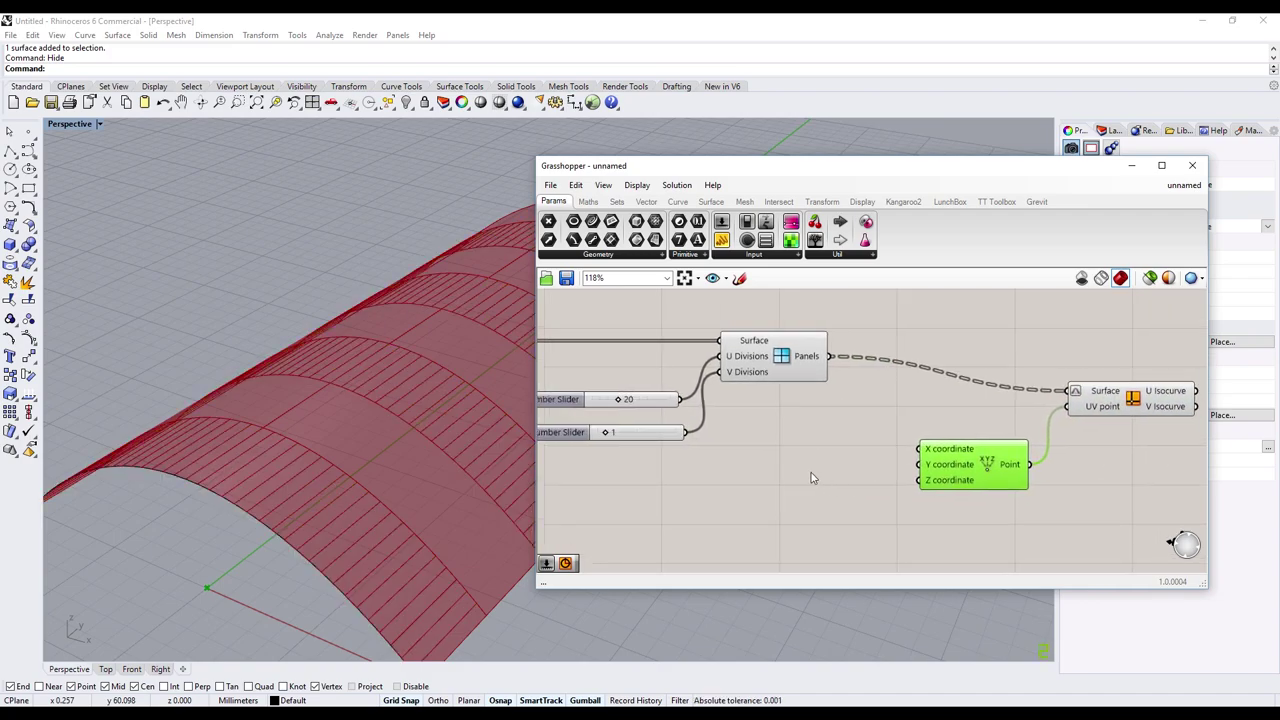
left_click(562, 438)
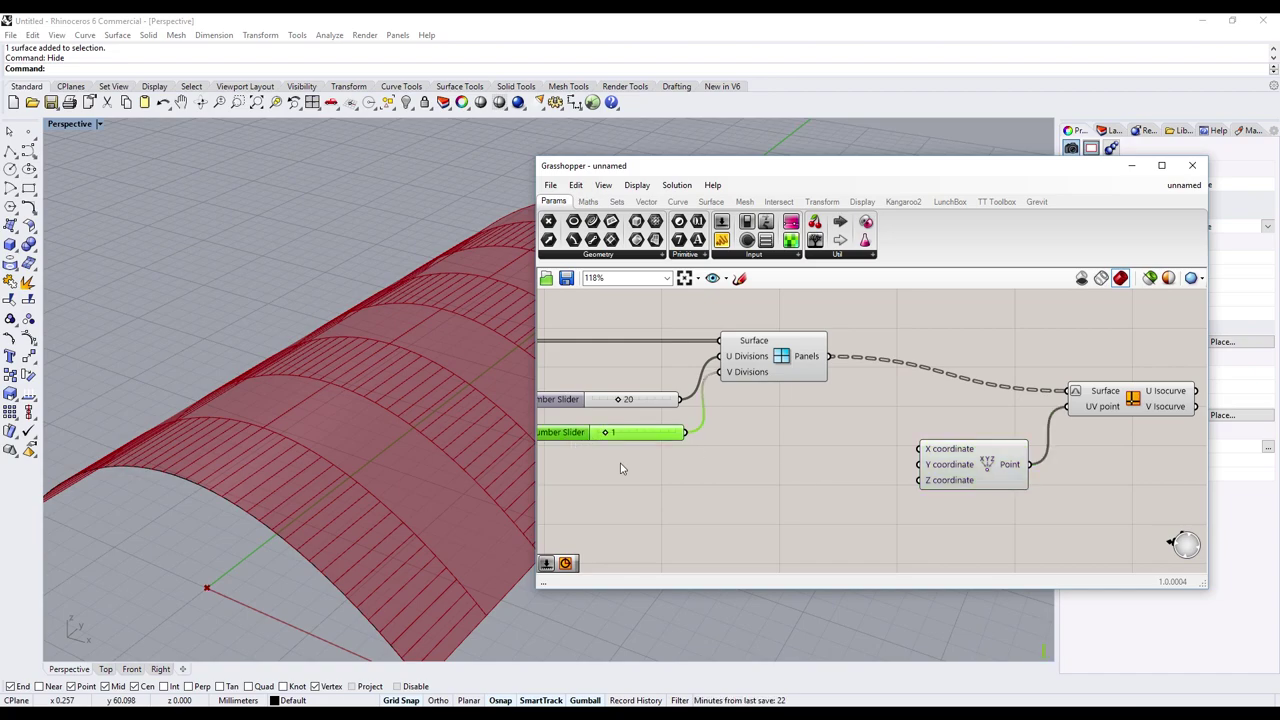
left_click(732, 498)
double_click(807, 475)
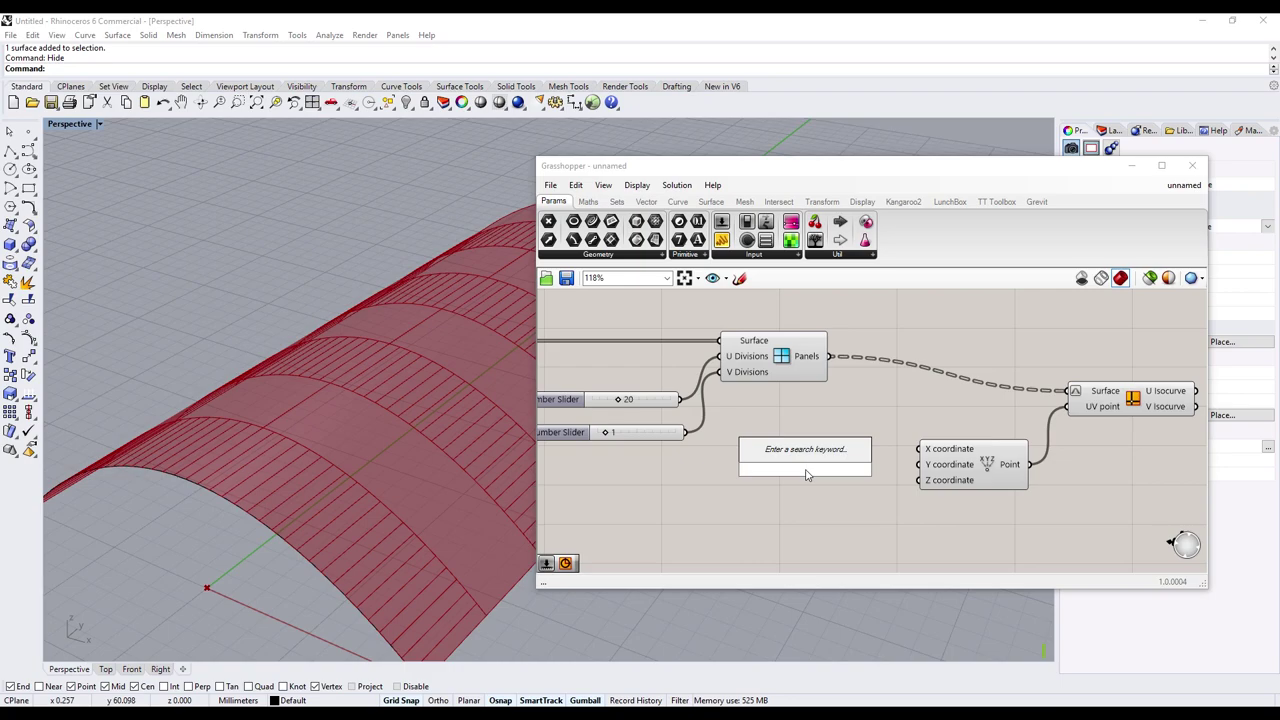
type("slide")
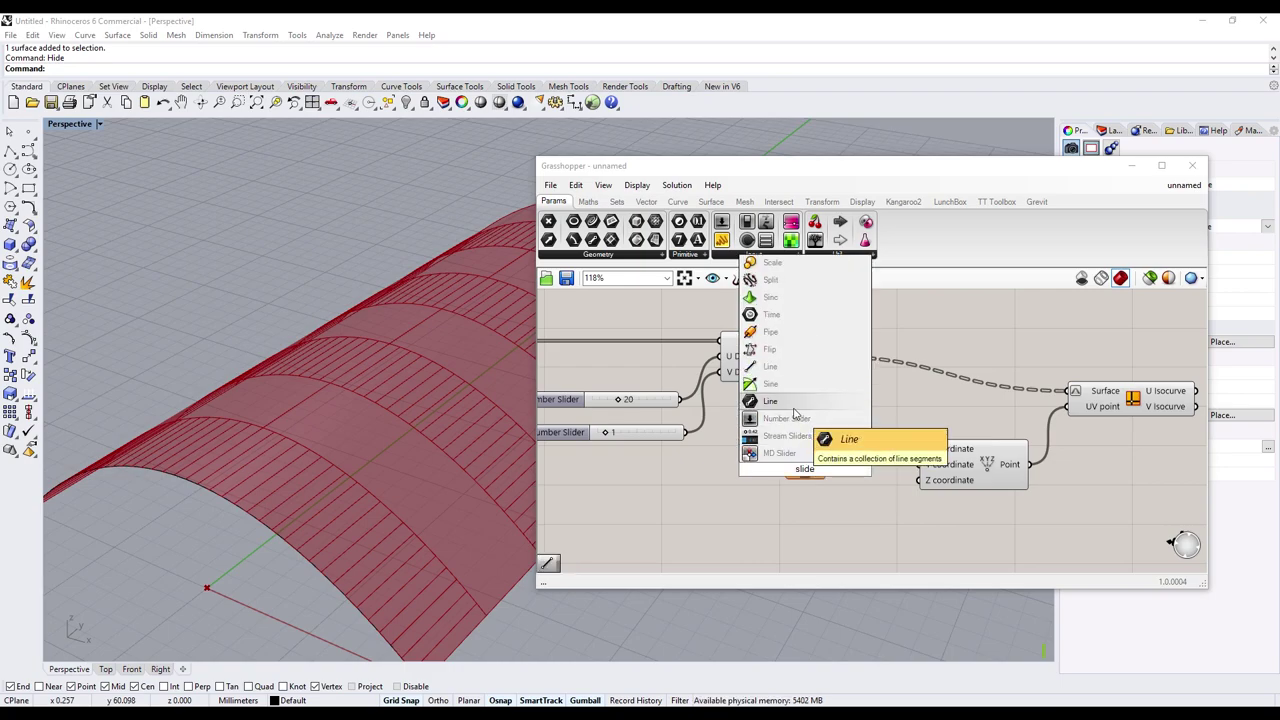
left_click(815, 458)
- Place a Number Slider ranging 0 to 1 and wire it to Construct Point's Y input
double_click(800, 477)
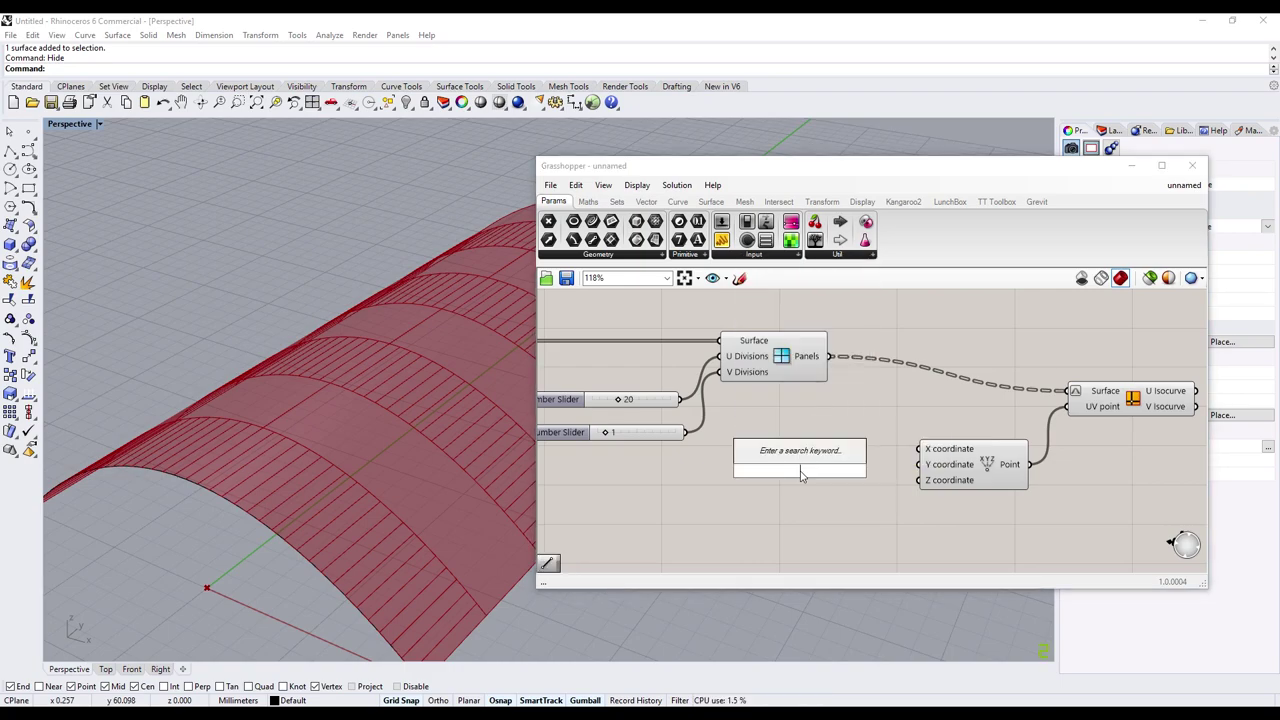
type("slider")
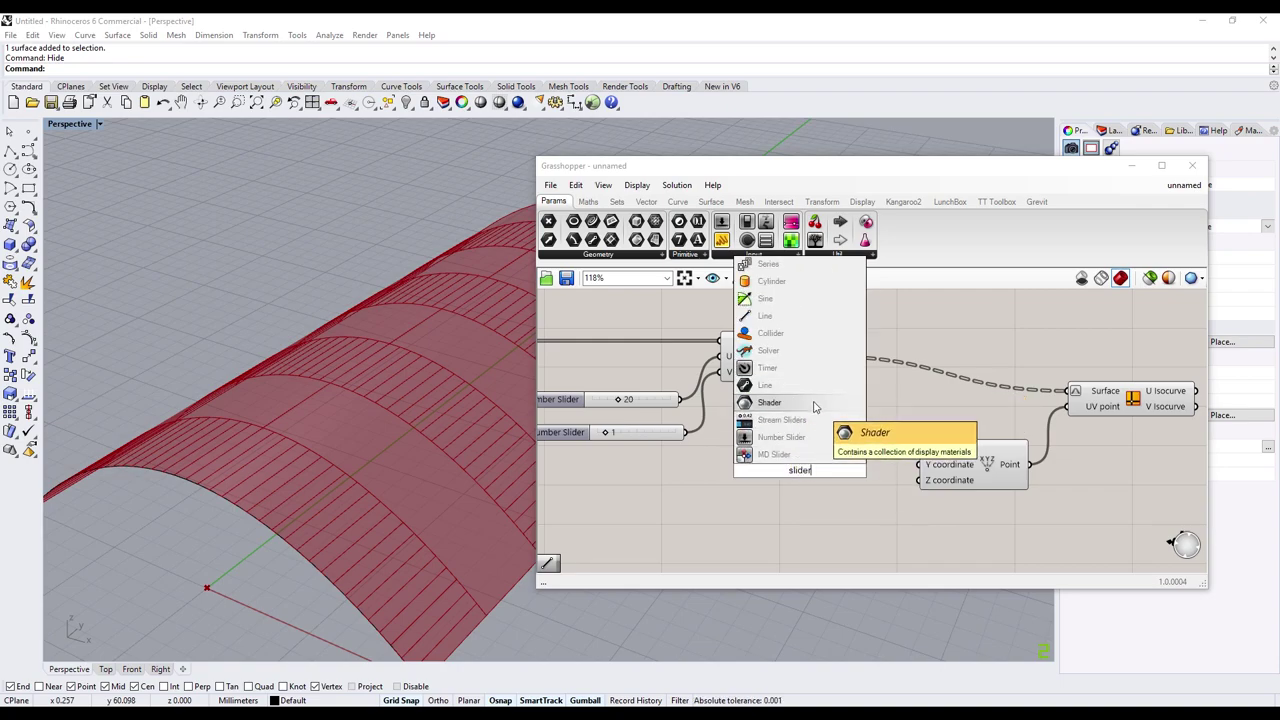
left_click(800, 437)
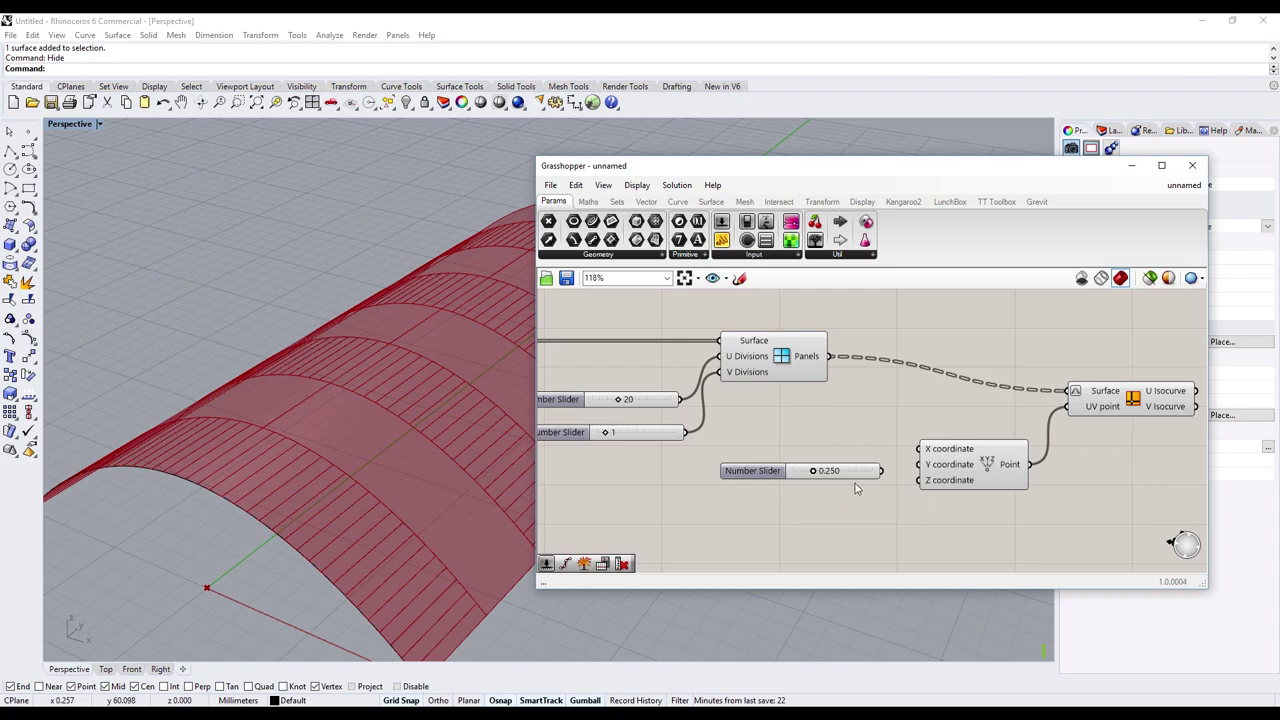
left_click(763, 472)
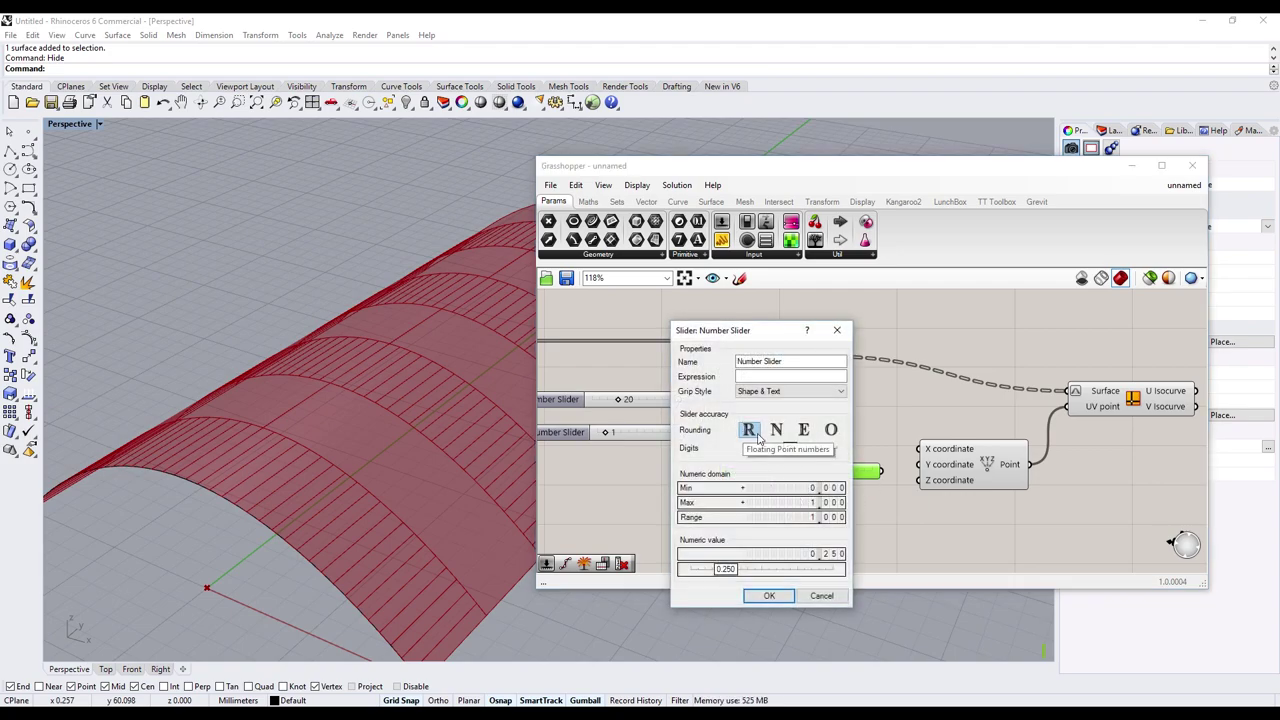
left_click(768, 596)
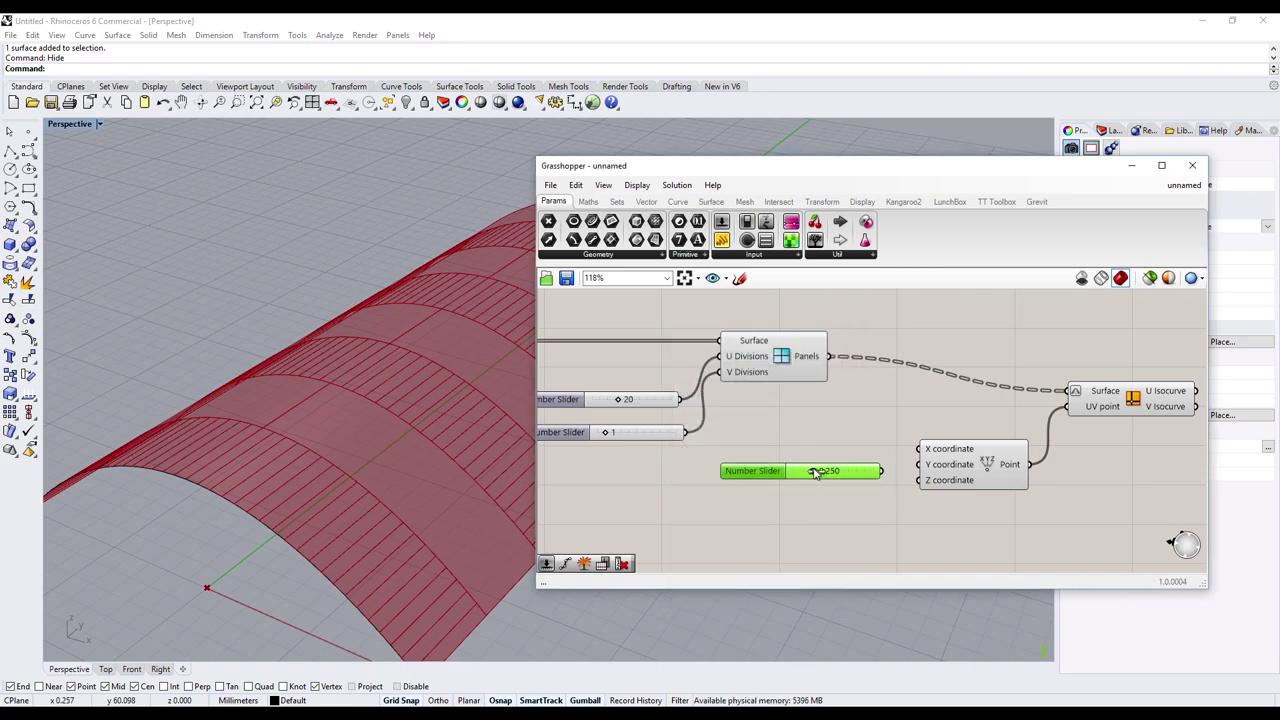
left_click_drag(815, 473, 792, 471)
left_click_drag(881, 471, 919, 465)
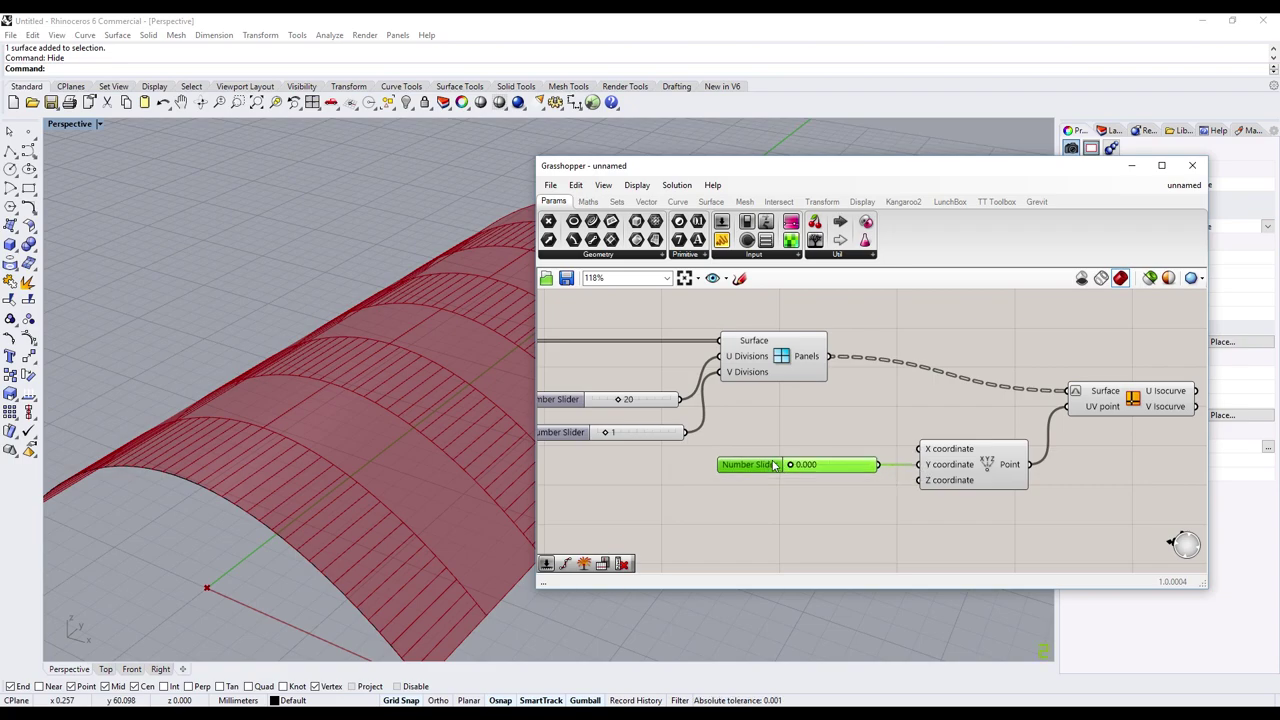
- Window-select the slider, Construct Point and Isocurve components
scroll(777, 463, "down", 3)
right_click_drag(998, 466, 863, 431)
left_click_drag(880, 378, 664, 460)
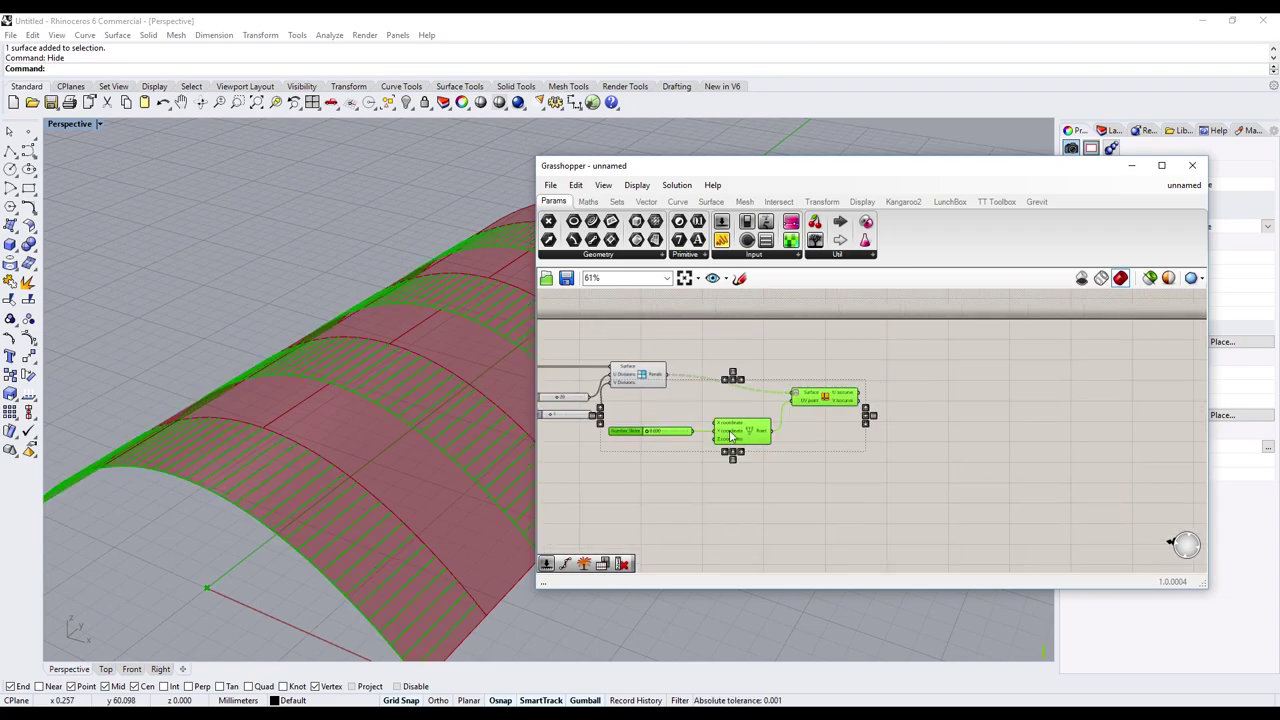
- Move the slider, point and isocurve group to the right and reselect it
mouse_move(753, 434)
left_mouse_down()
mouse_move(856, 440)
mouse_move(940, 415)
left_mouse_up()
left_click(1086, 523)
right_click_drag(1086, 523, 996, 508)
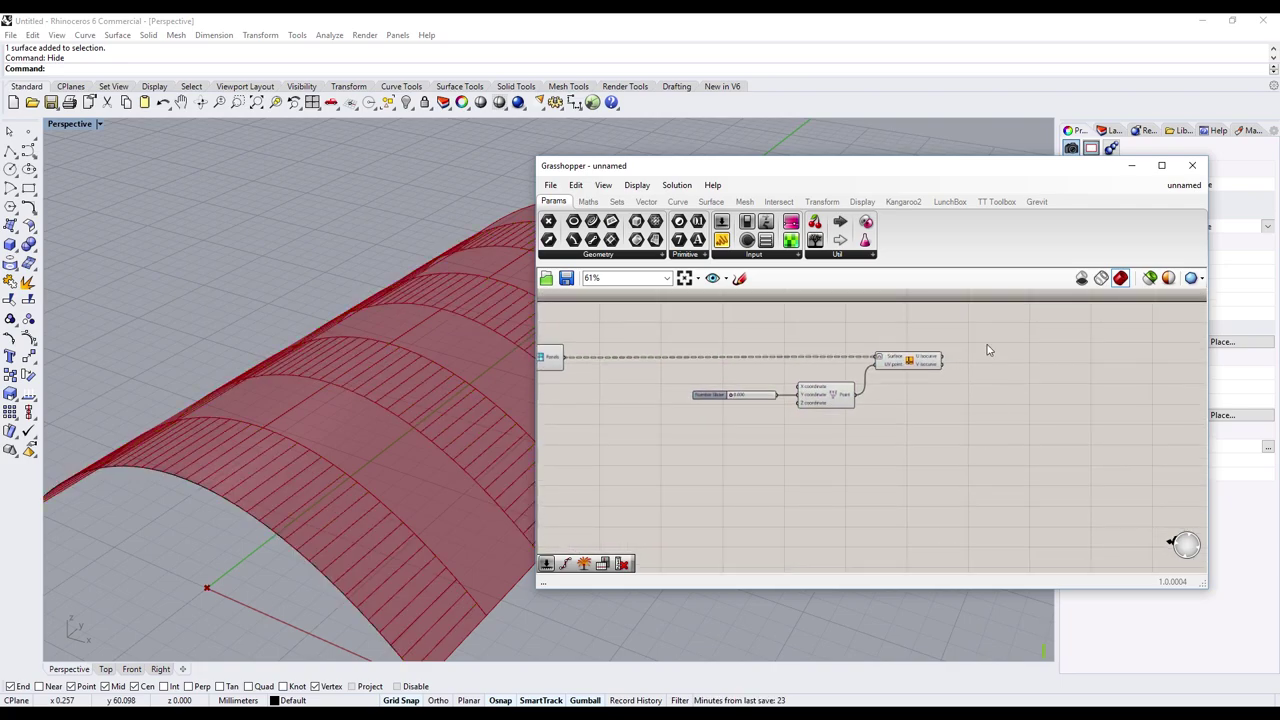
left_click_drag(986, 343, 686, 441)
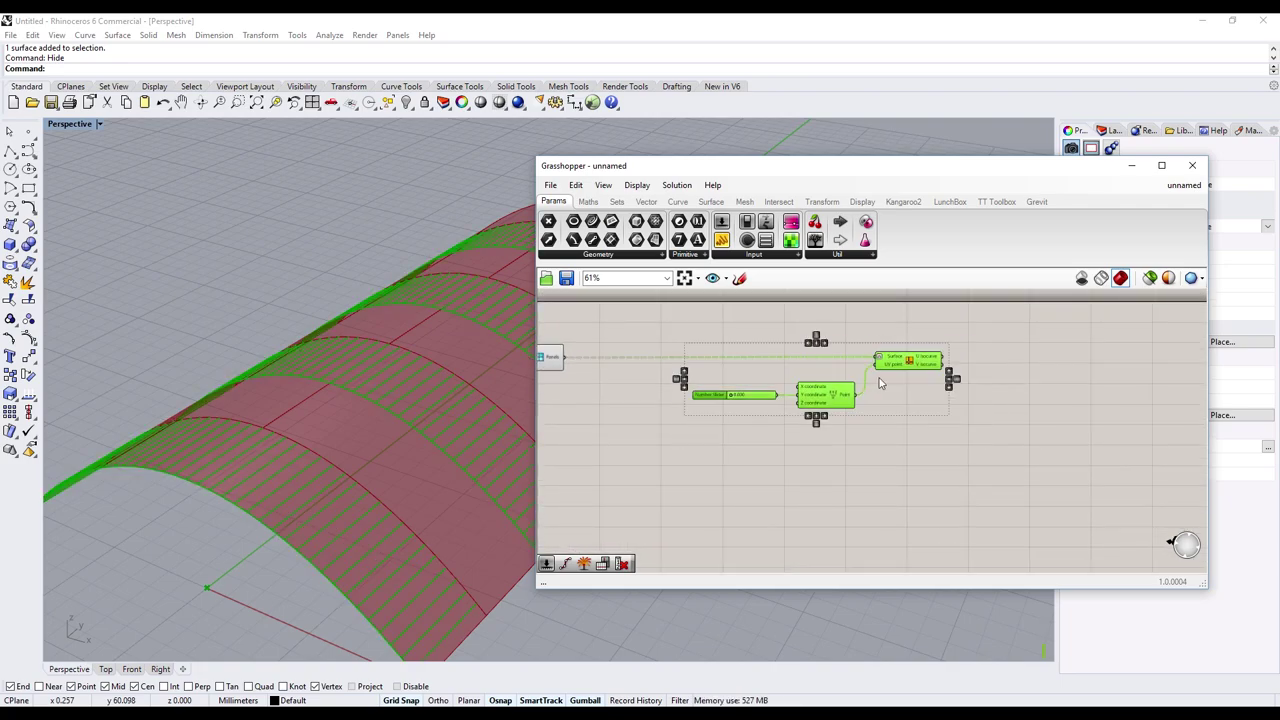
- Alt-drag the group twice to create two copies in new rows
mouse_move(828, 396)
left_mouse_down("alt")
mouse_move(836, 479)
mouse_move(858, 403)
left_mouse_up("alt")
scroll(875, 477, "down", 2)
right_click_drag(875, 477, 872, 407)
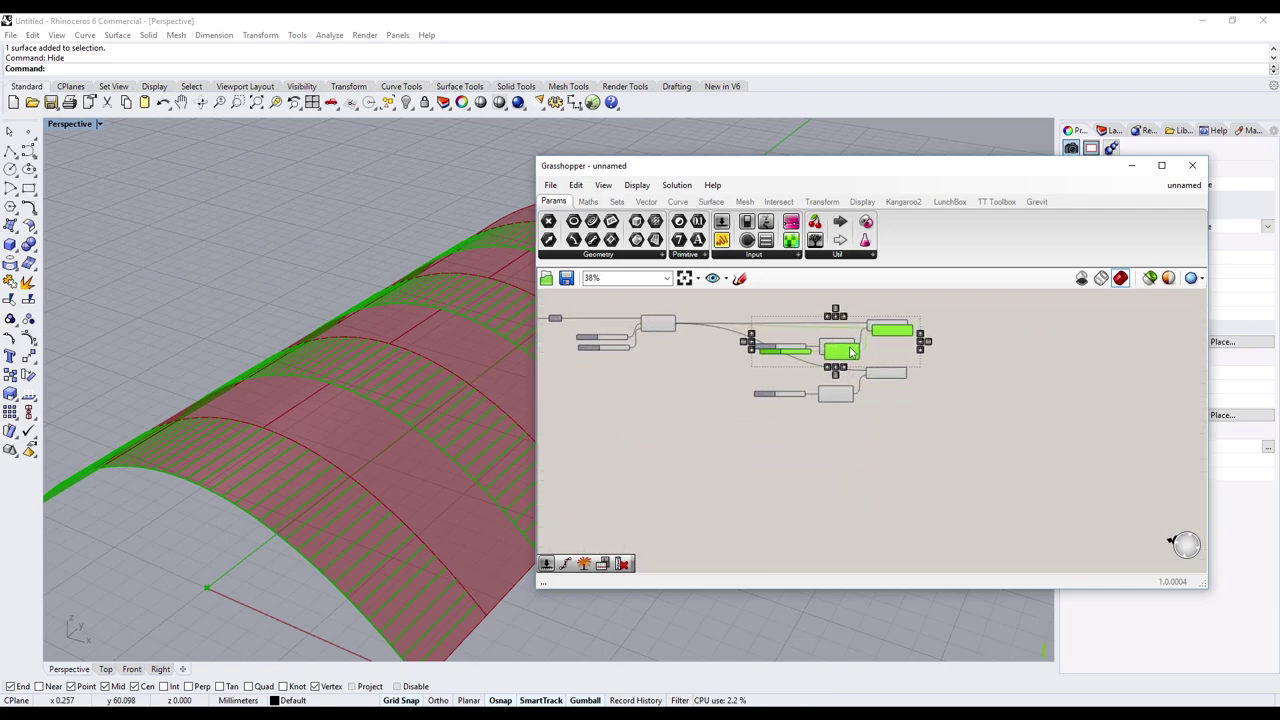
left_click_drag(851, 352, 853, 456)
left_click(807, 418)
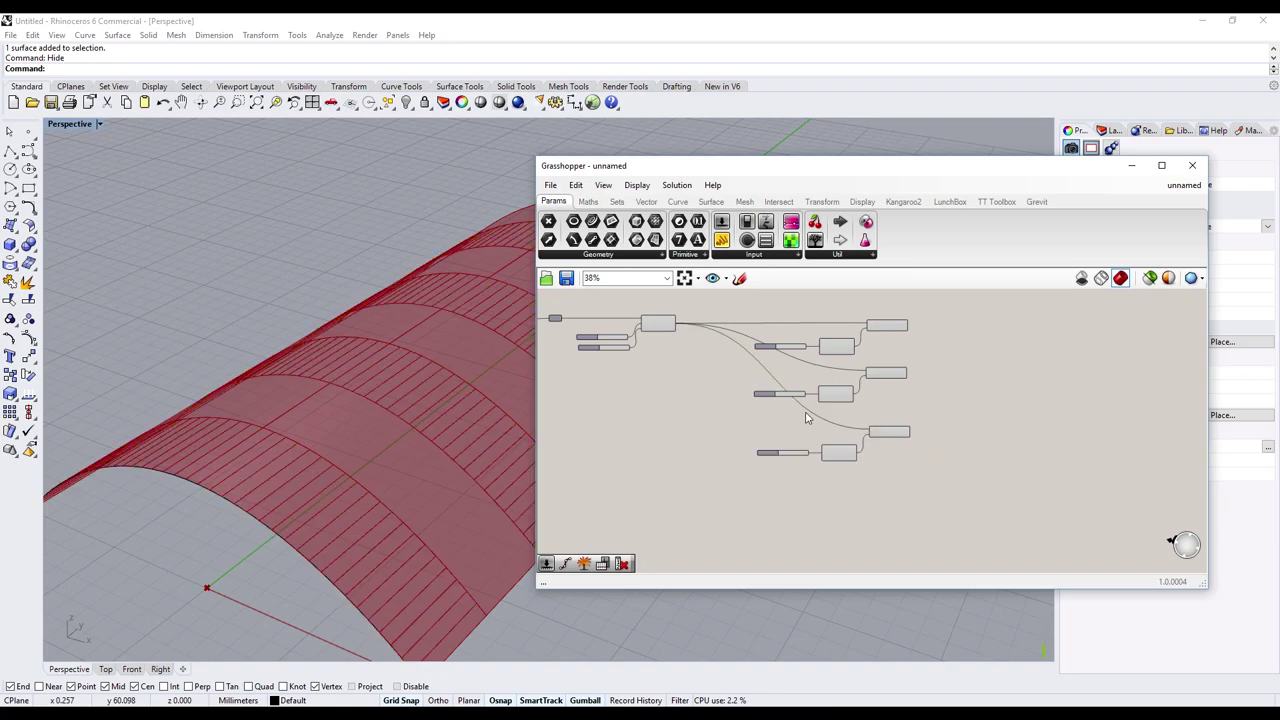
scroll(807, 418, "up", 3)
scroll(791, 399, "up", 3)
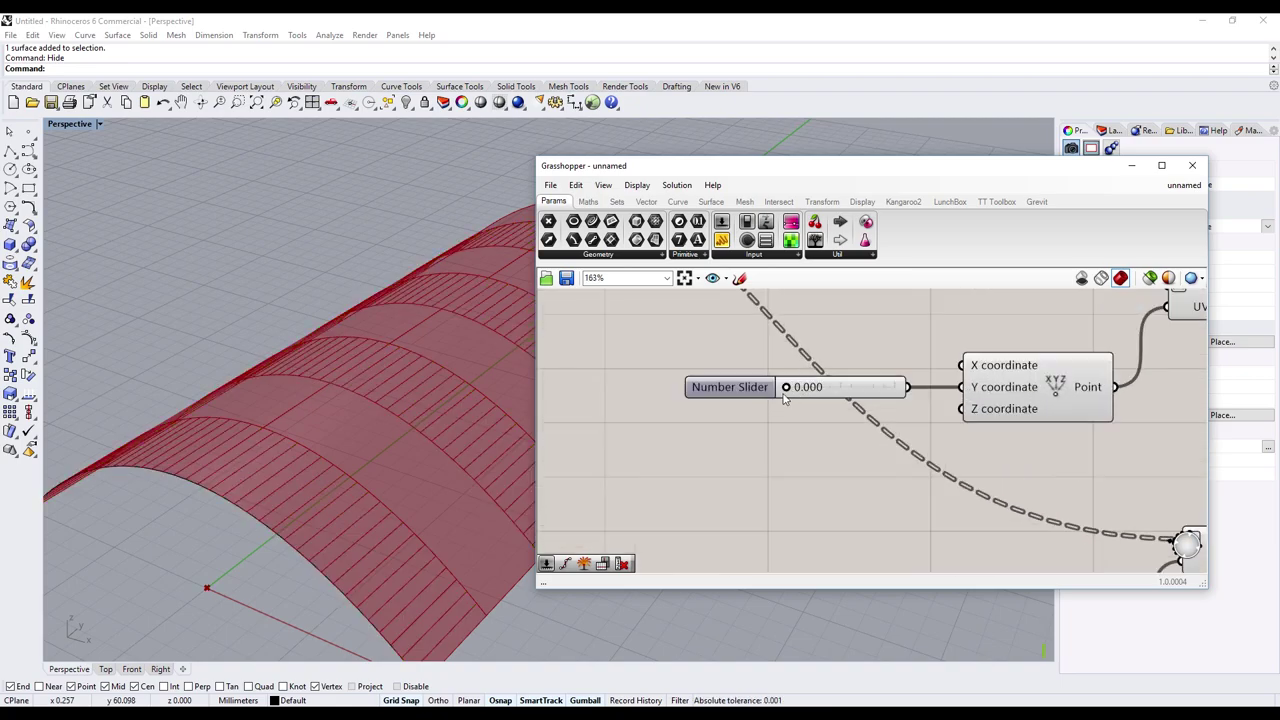
- Set the second copied slider's value to 0.5
left_click_drag(785, 397, 840, 392)
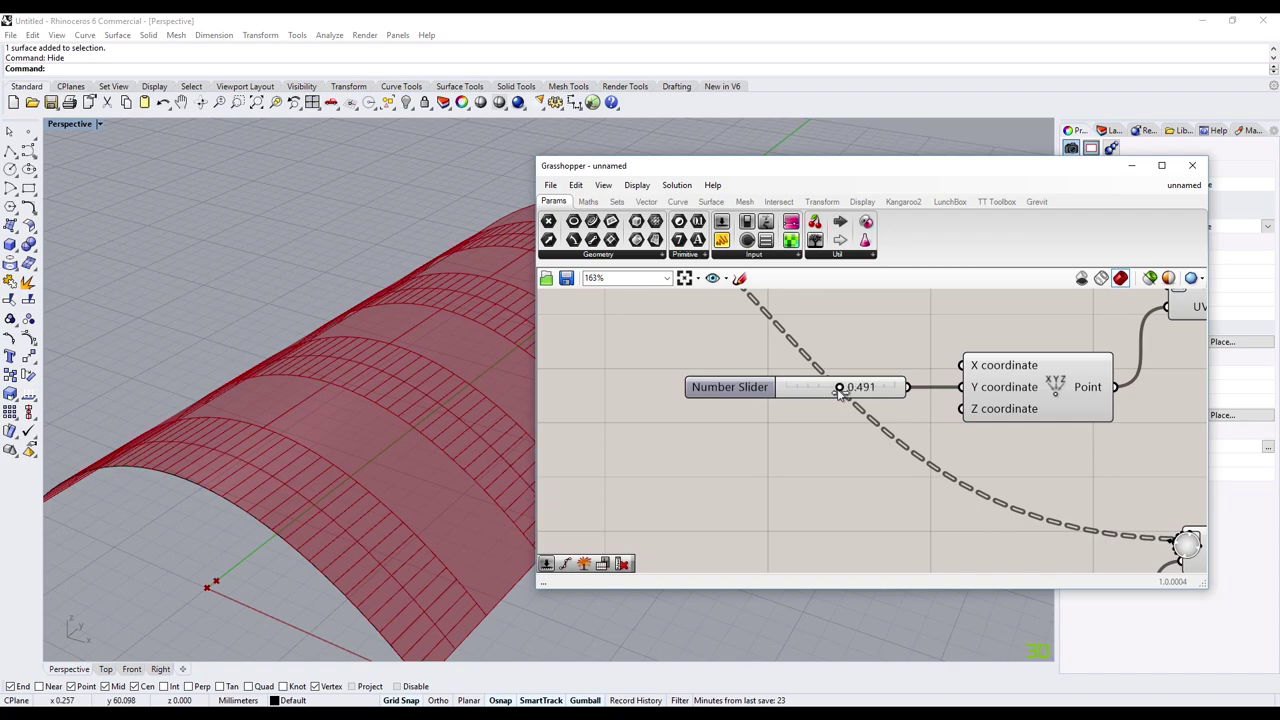
left_click_drag(844, 390, 847, 390)
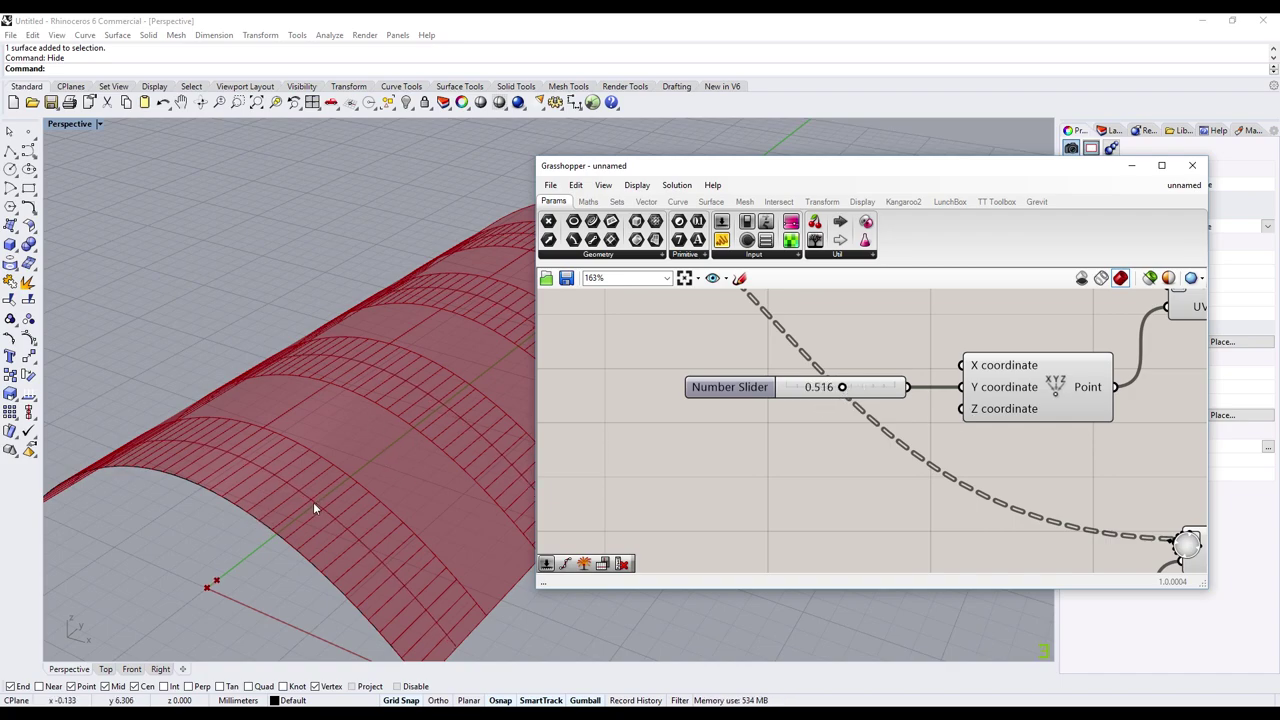
left_click(829, 393)
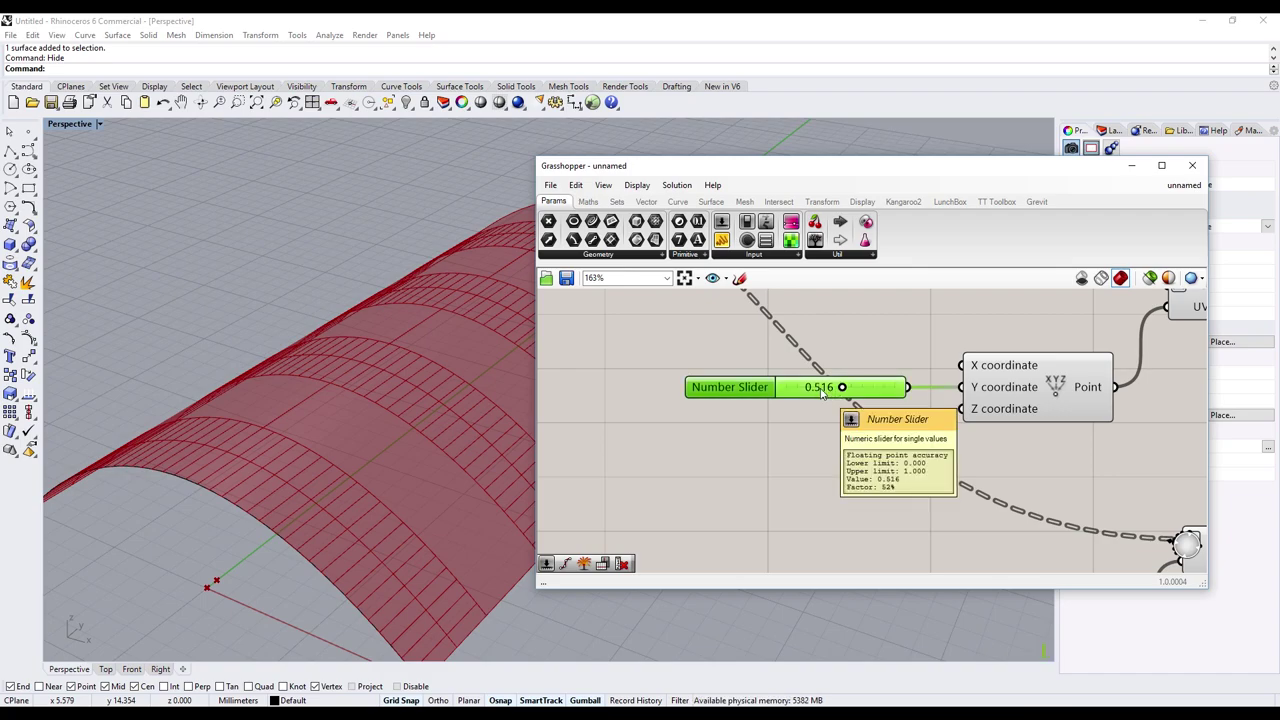
double_click(821, 391)
type("0")
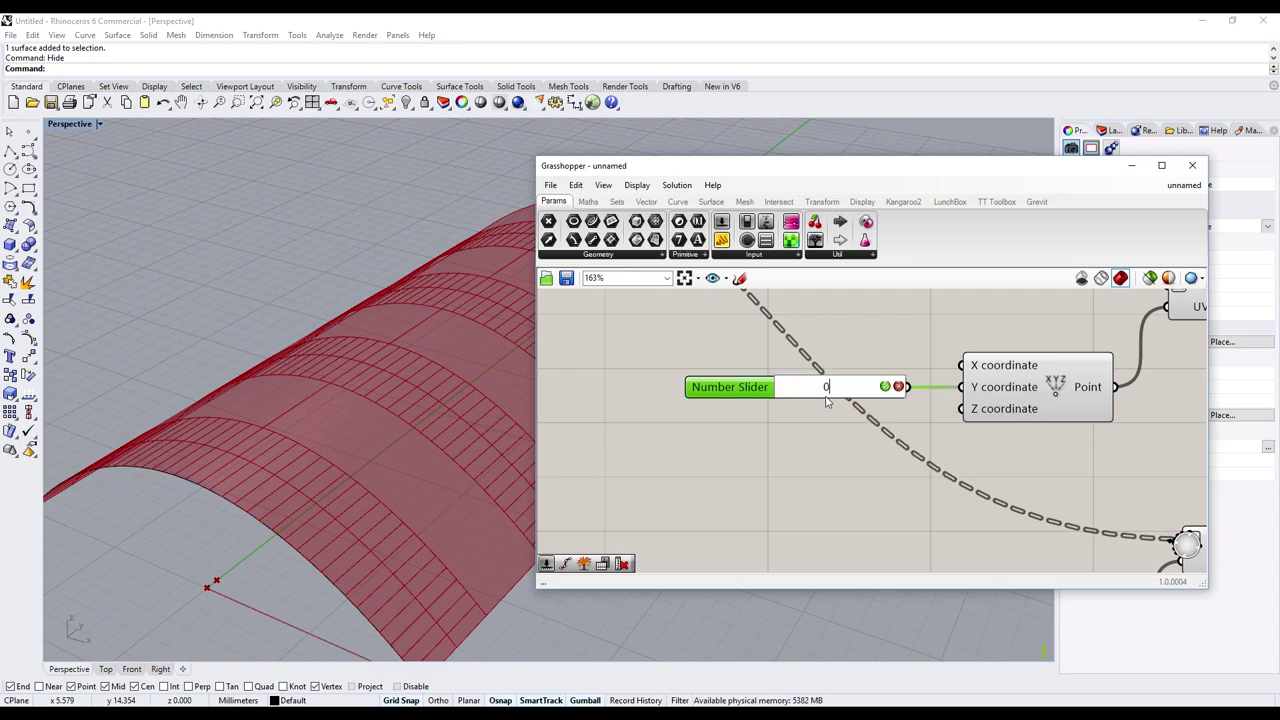
type(".5")
key("Escape")
- Commit the second slider at 0.500 and set the third slider to 1.000
scroll(810, 468, "down", 2)
right_click(866, 477)
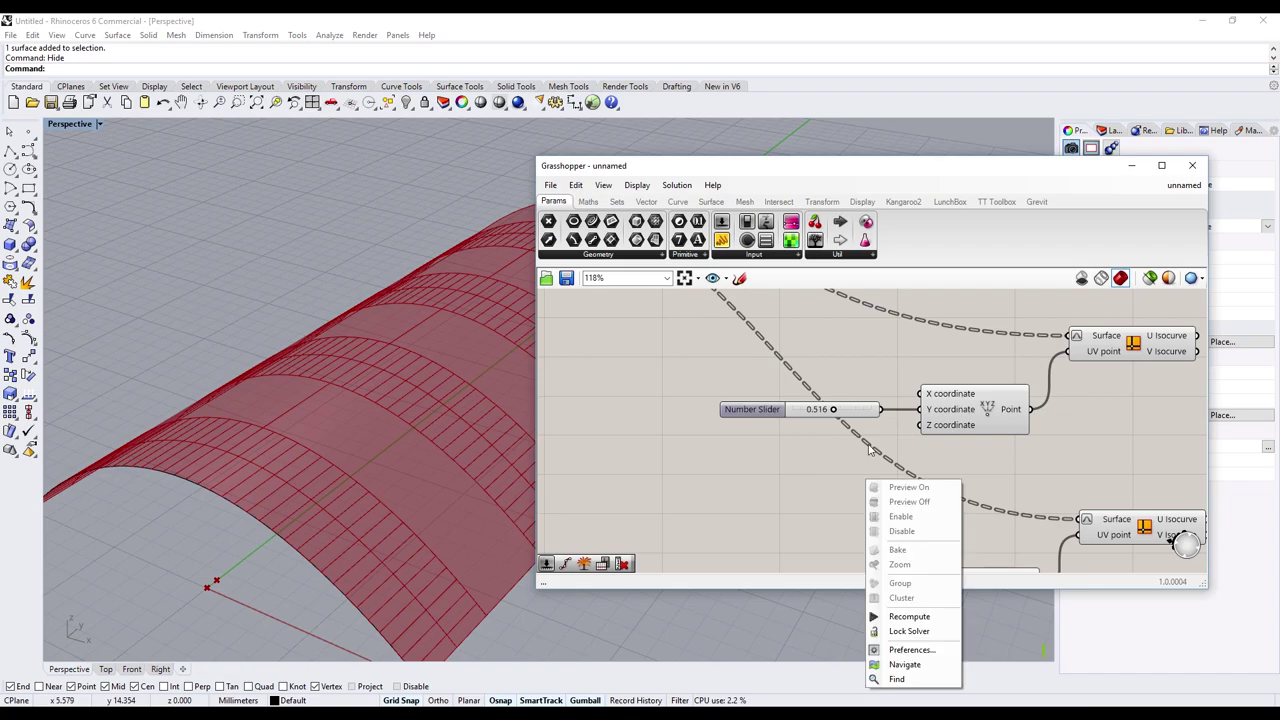
left_click(818, 415)
double_click(818, 412)
key("BackSpace")
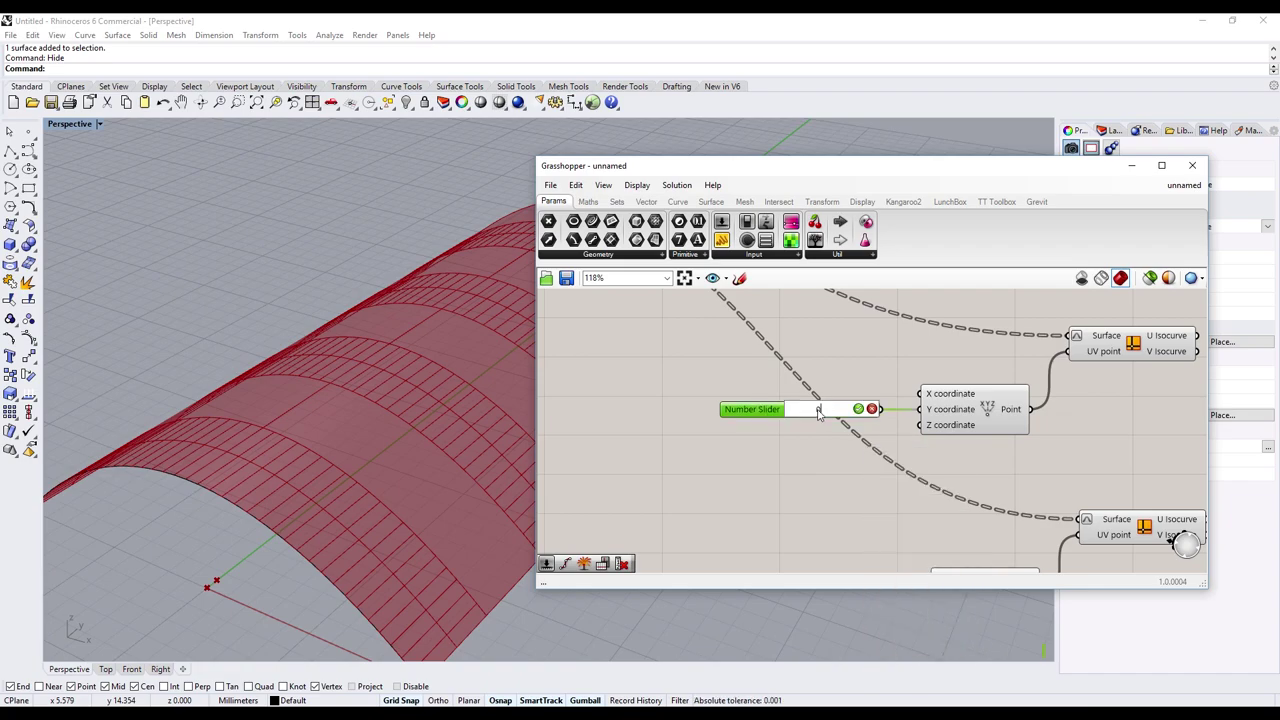
type("0.5")
key("Return")
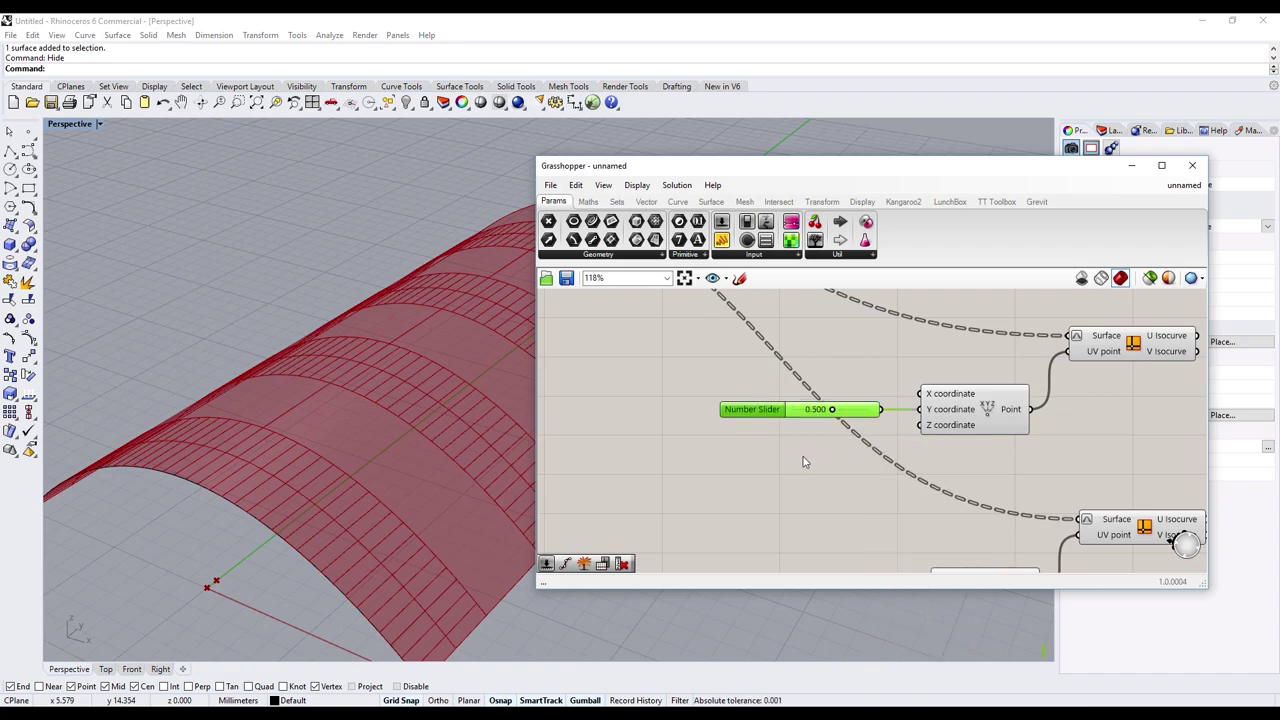
right_click_drag(780, 416, 722, 416)
left_click_drag(731, 411, 797, 423)
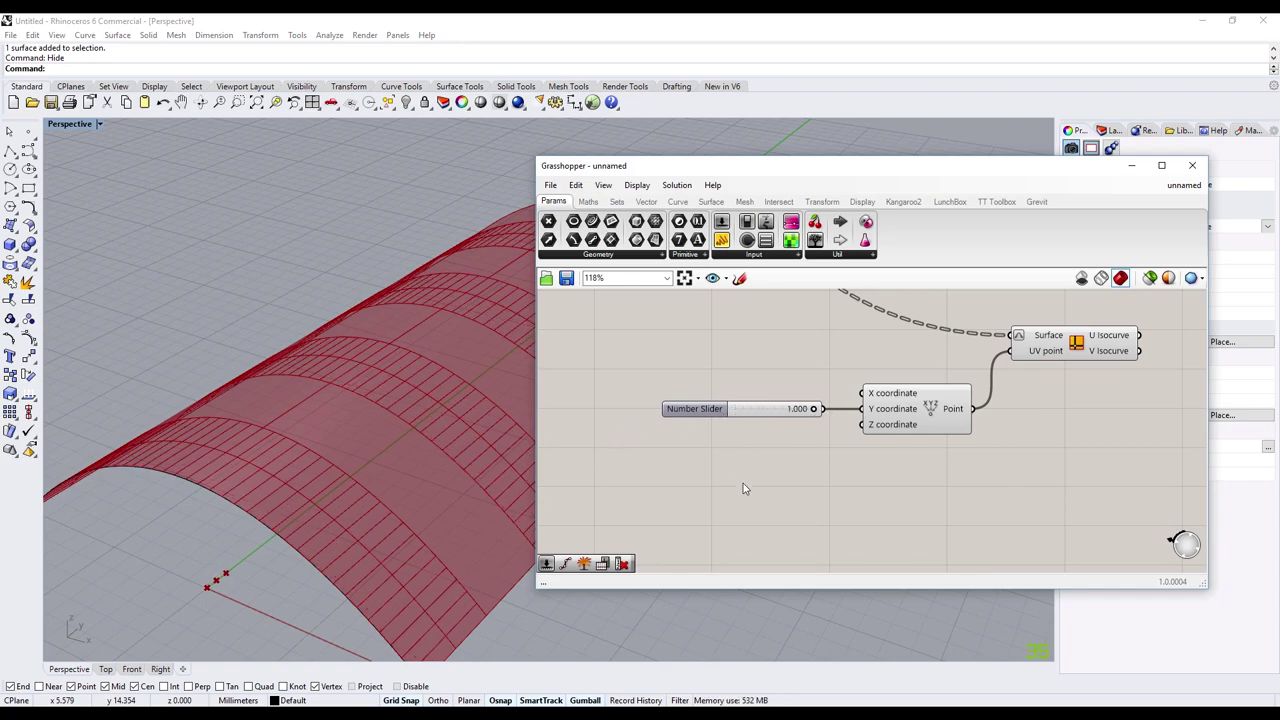
- Zoom out and set Preview Off on the upstream surface-building components
scroll(743, 488, "down", 2)
scroll(740, 475, "down", 2)
scroll(800, 366, "down", 1)
scroll(800, 366, "down", 1)
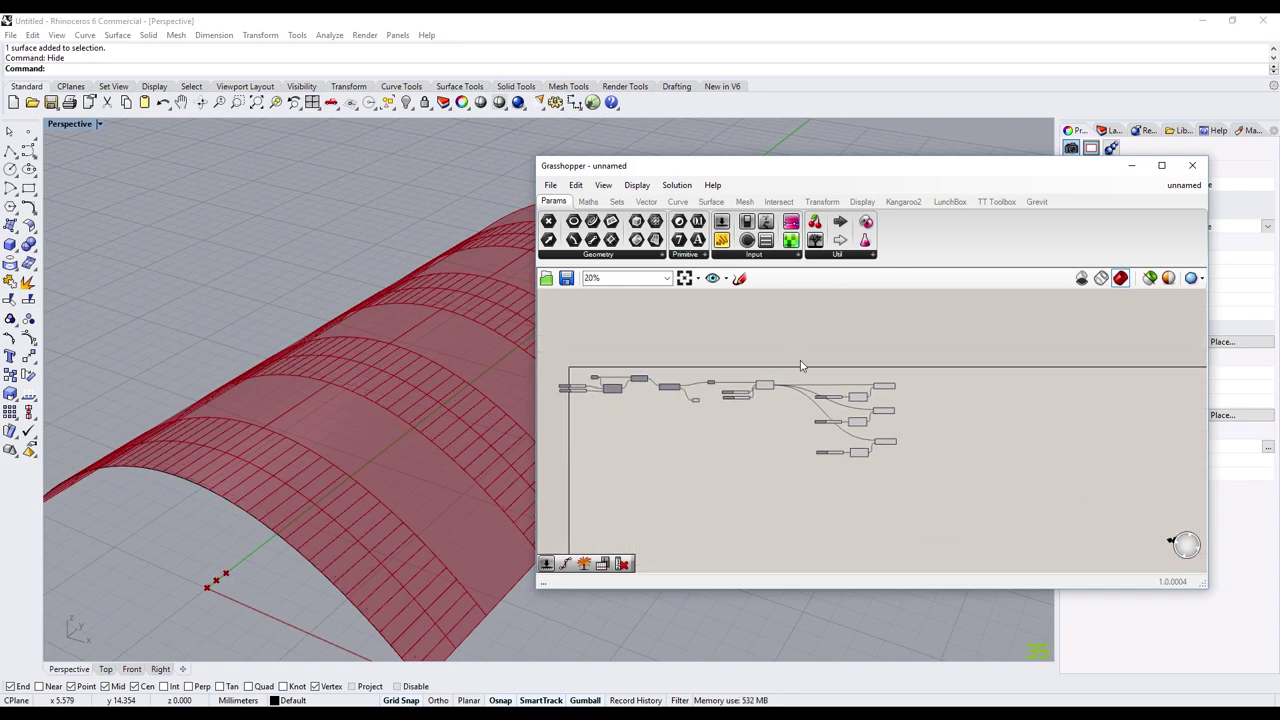
left_click_drag(792, 341, 650, 472)
right_click(714, 452)
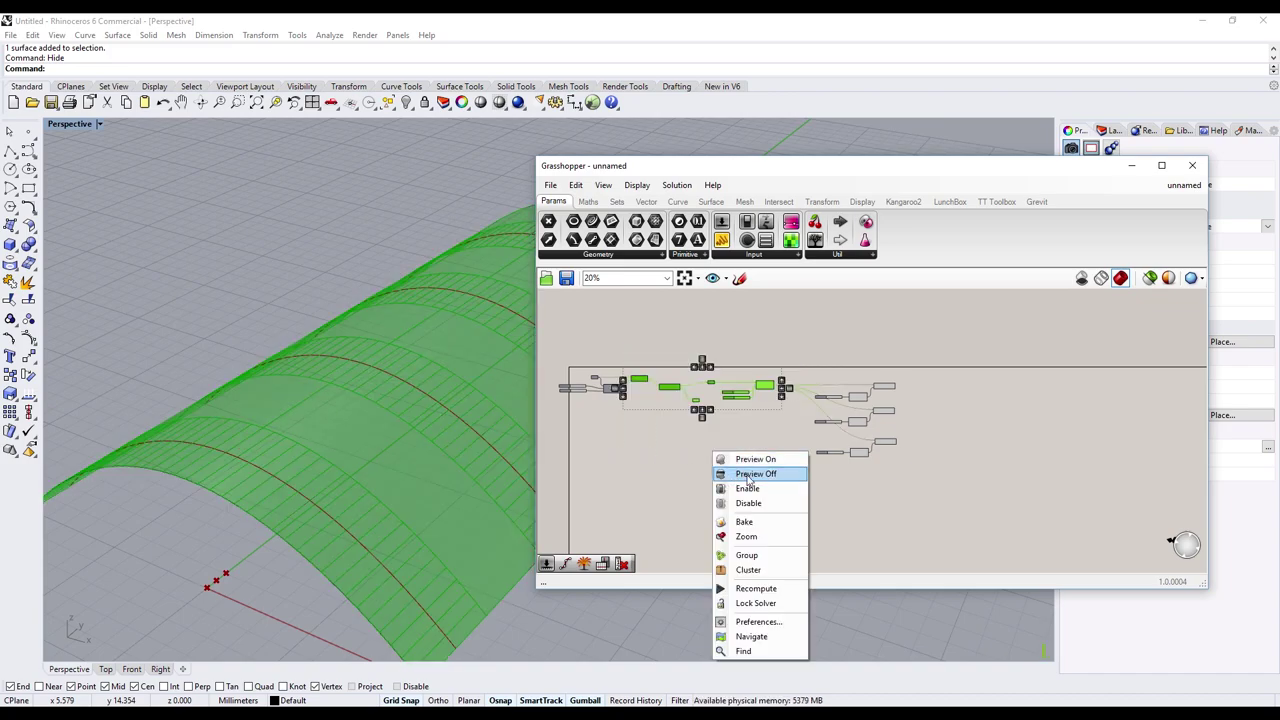
left_click(755, 474)
left_click(747, 447)
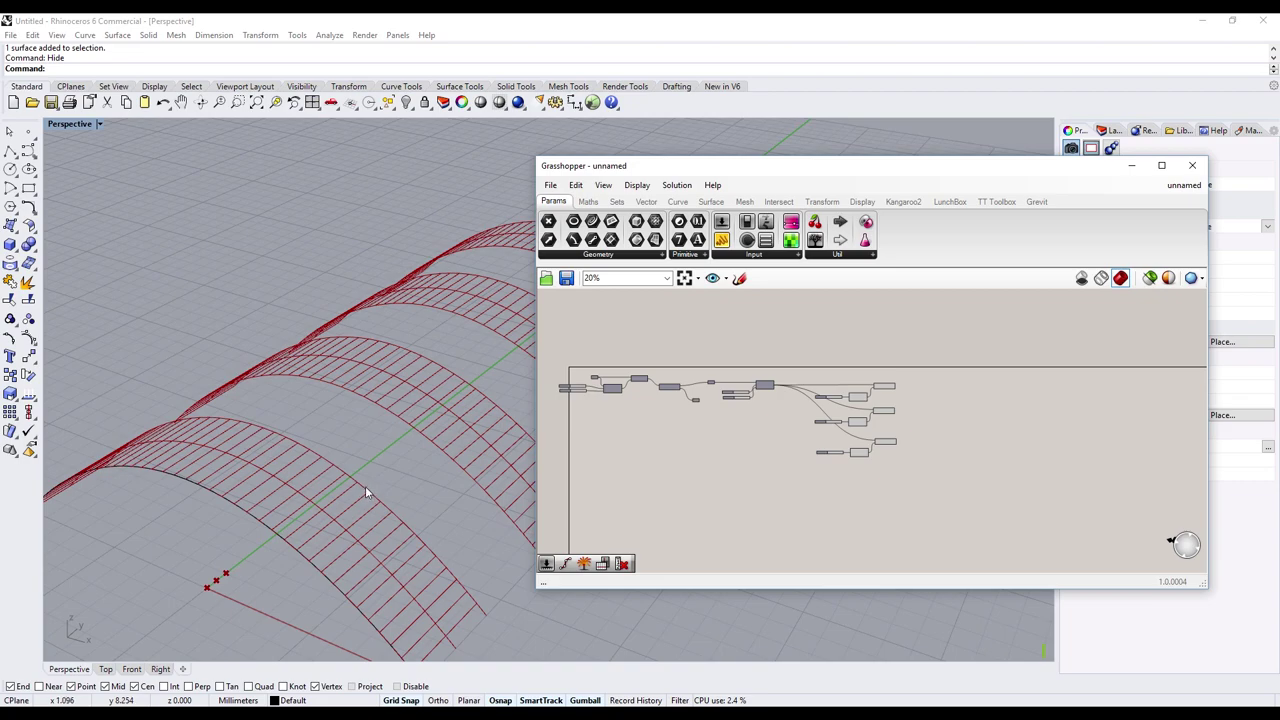
- Zoom back to the three slider chains tracing red isocurves on the vault
scroll(729, 423, "up", 3)
scroll(740, 428, "up", 3)
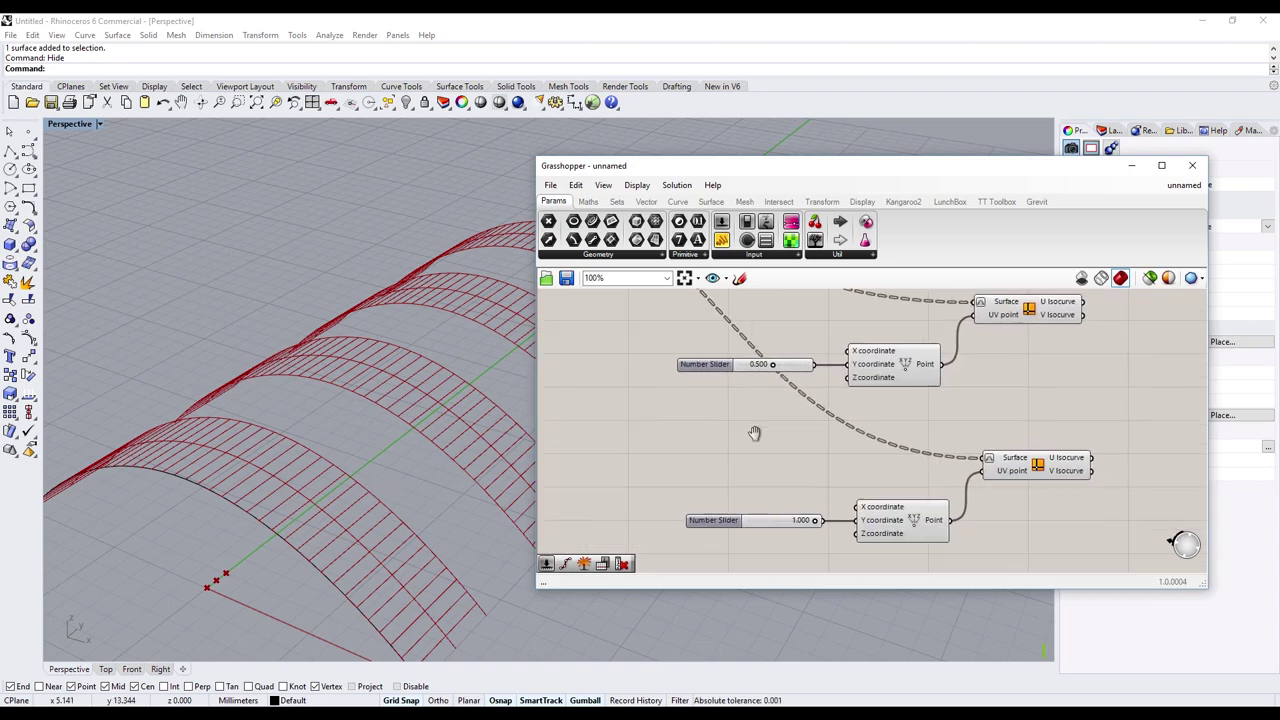
right_click_drag(754, 432, 691, 451)
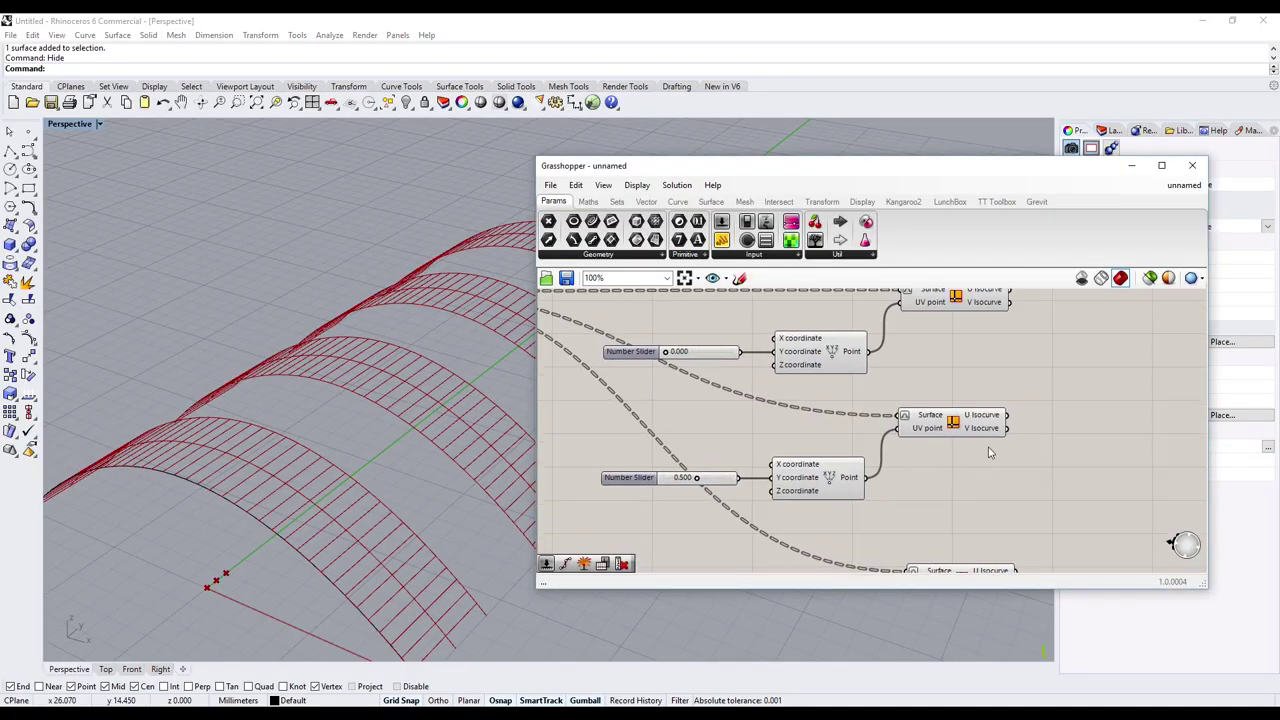
scroll(880, 400, "down", 3)
right_click(787, 347)
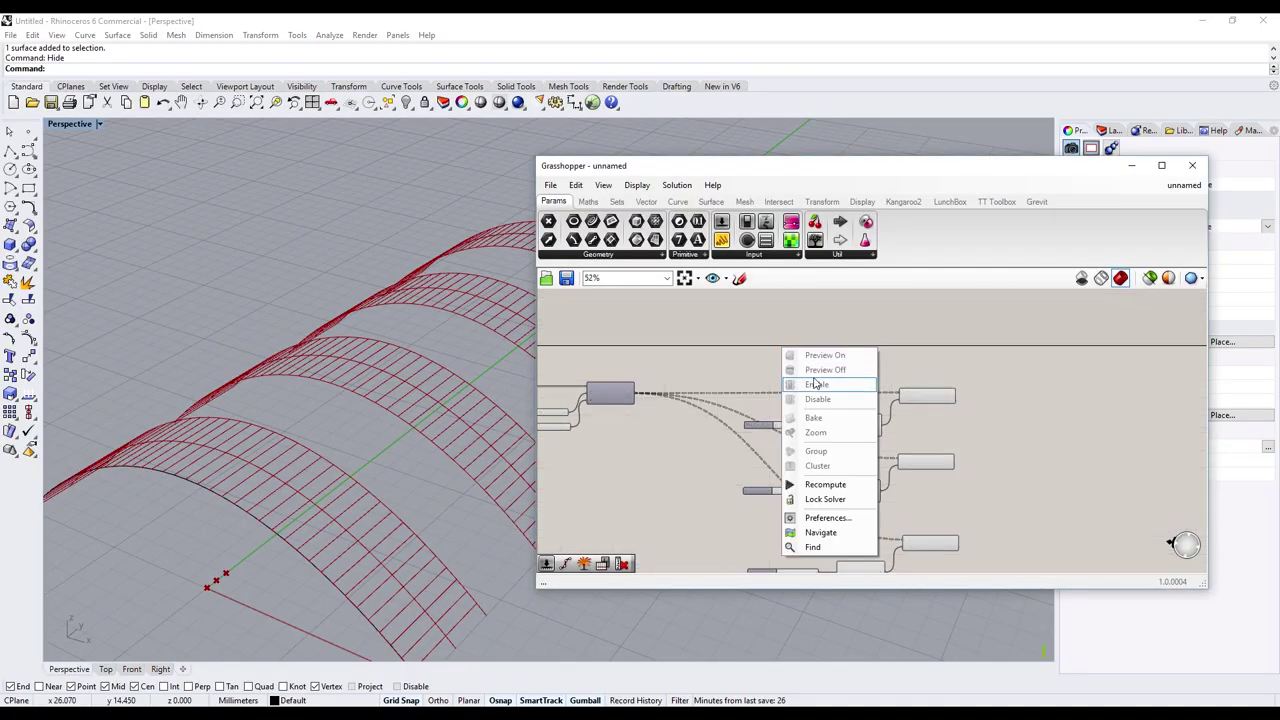
left_click(711, 378)
scroll(720, 354, "up", 2)
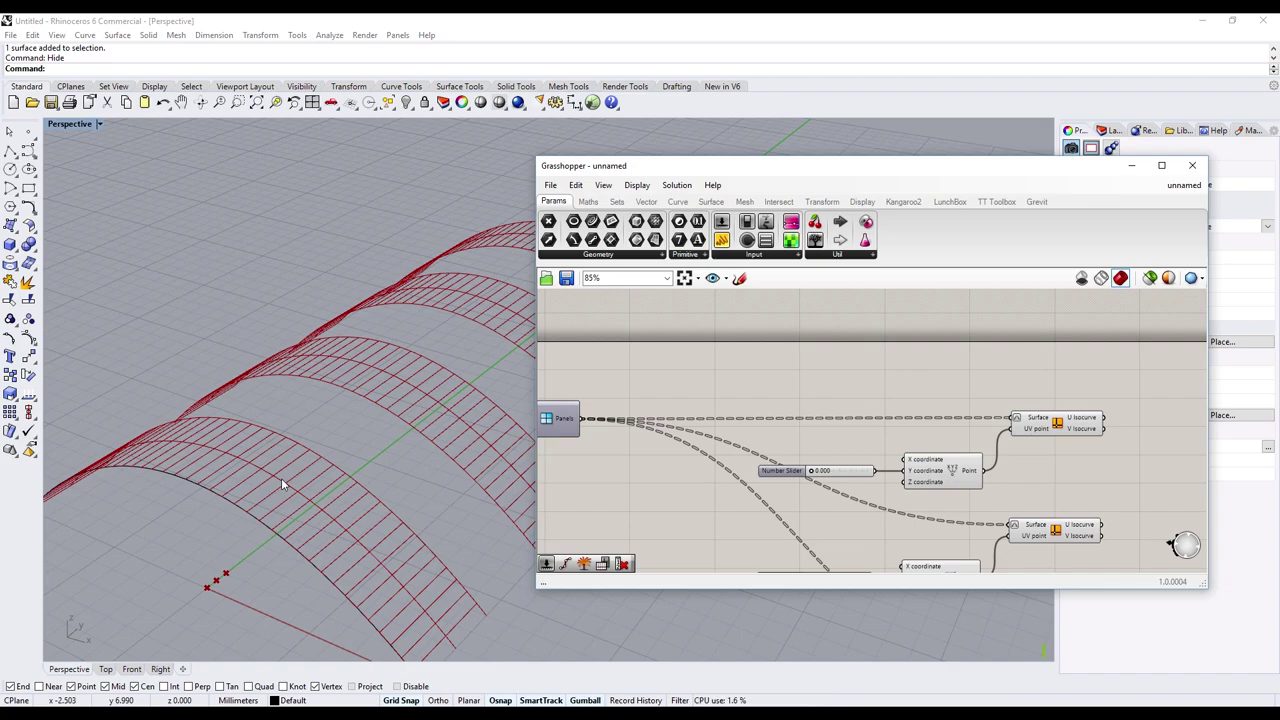
- Add a Plane parameter fed by the Panels output and turn its preview off
right_click_drag(707, 367, 734, 398)
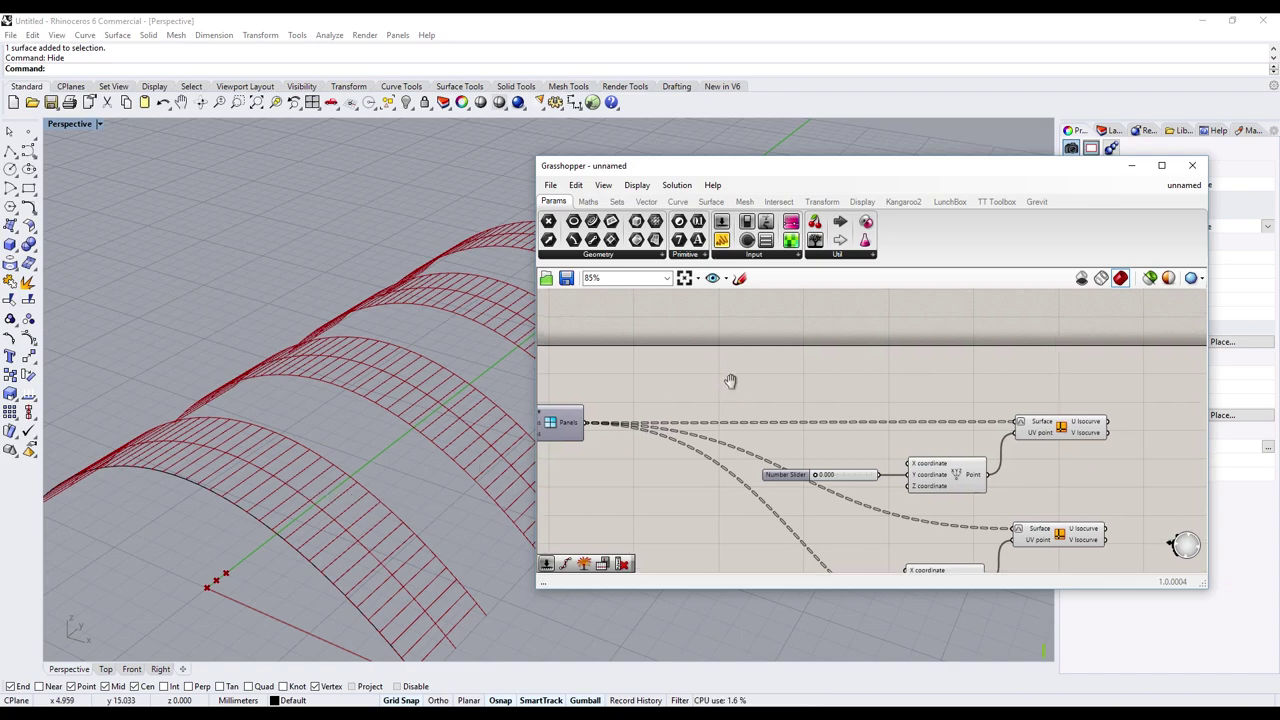
double_click(745, 395)
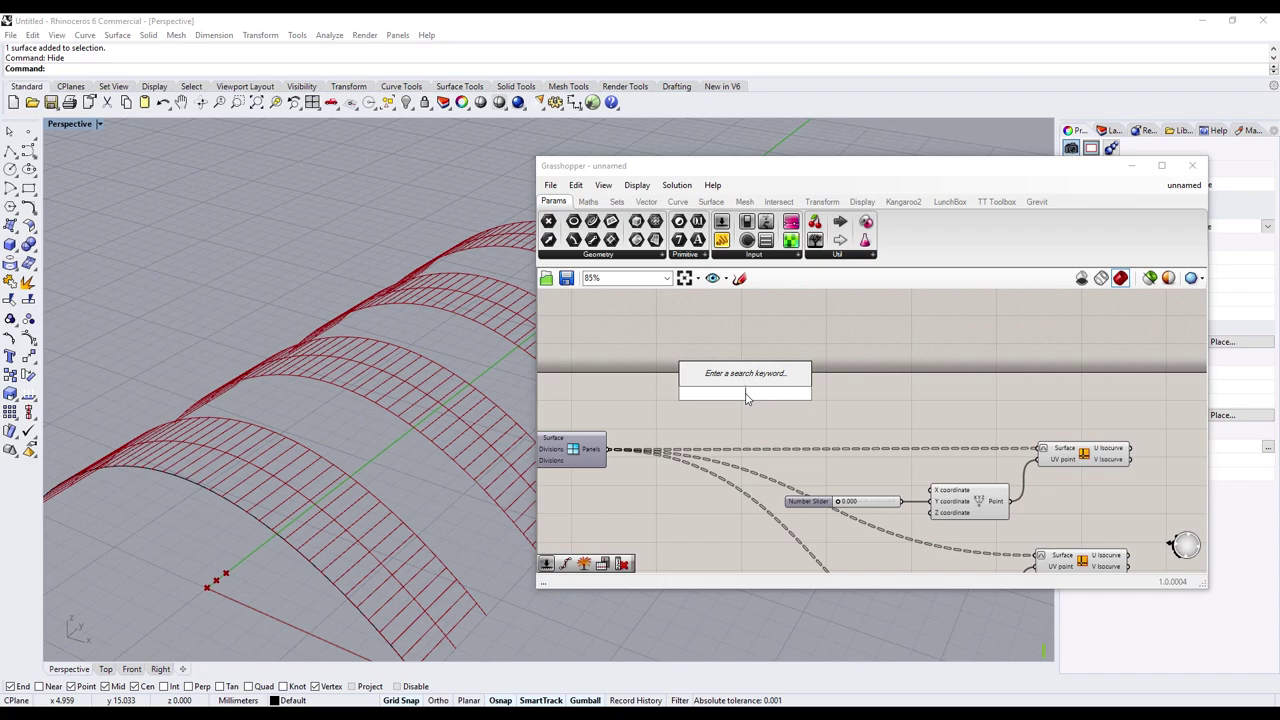
type("plane")
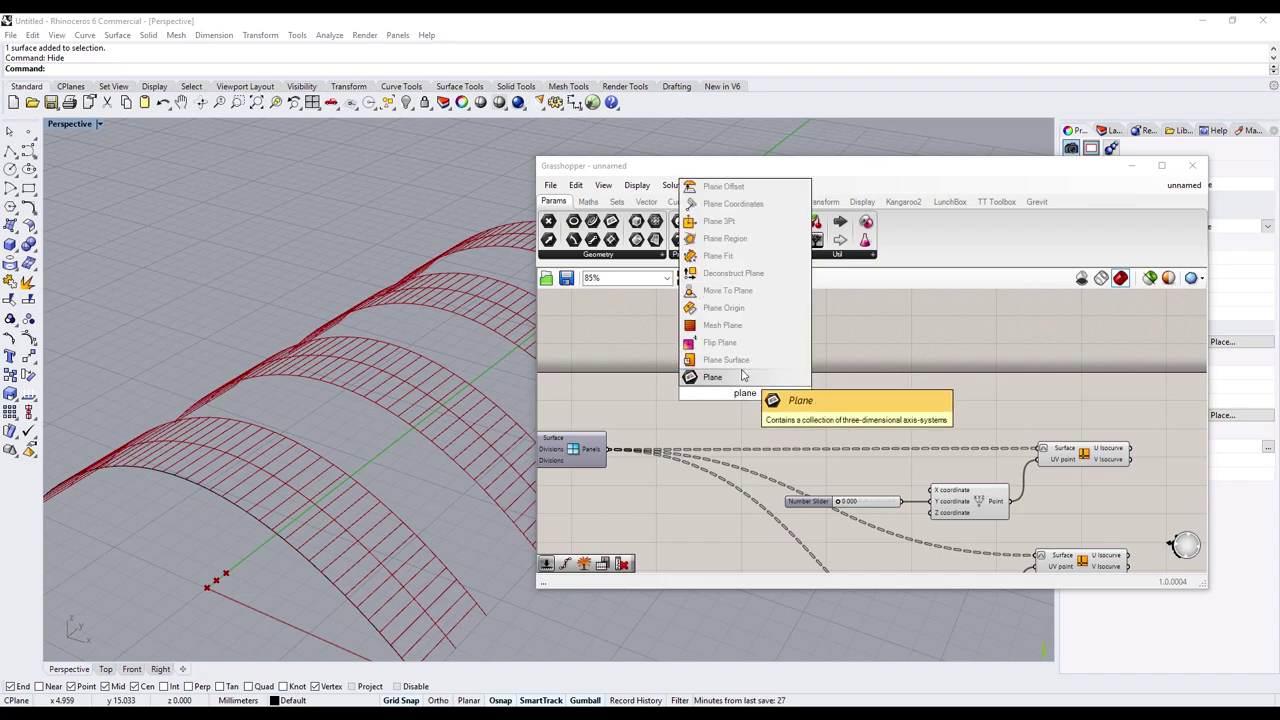
left_click(741, 381)
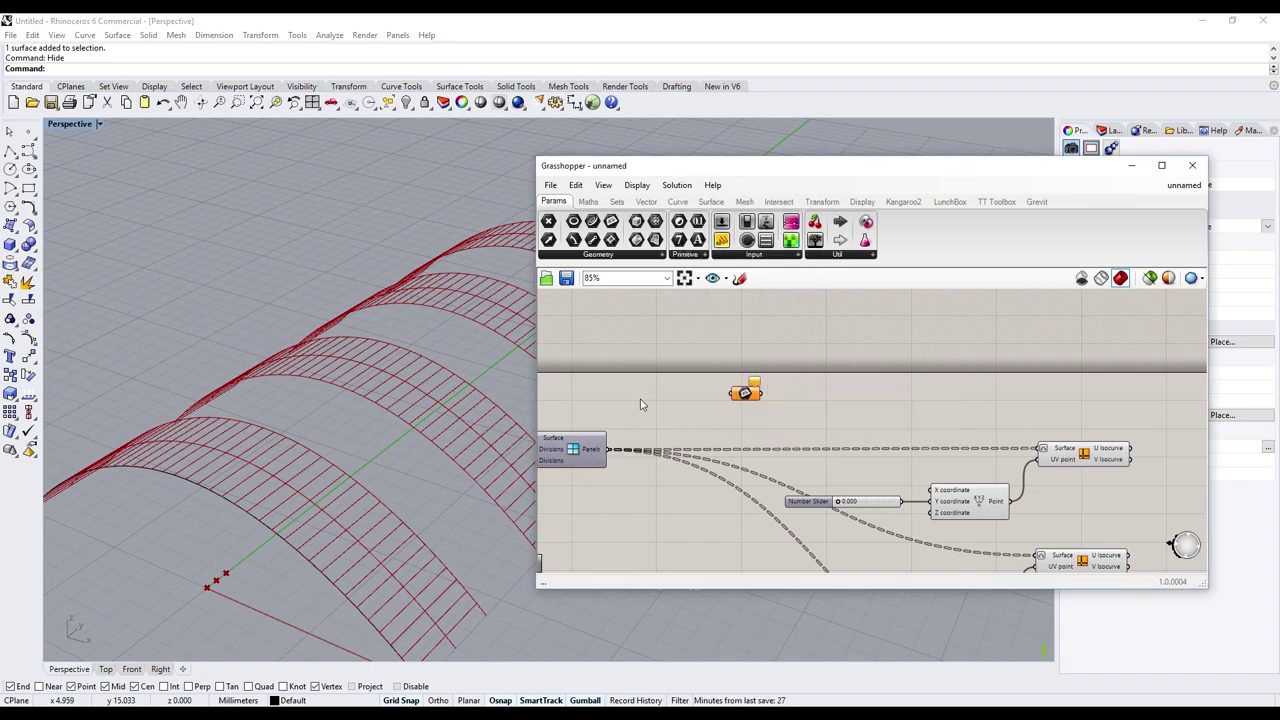
right_click_drag(641, 404, 713, 404)
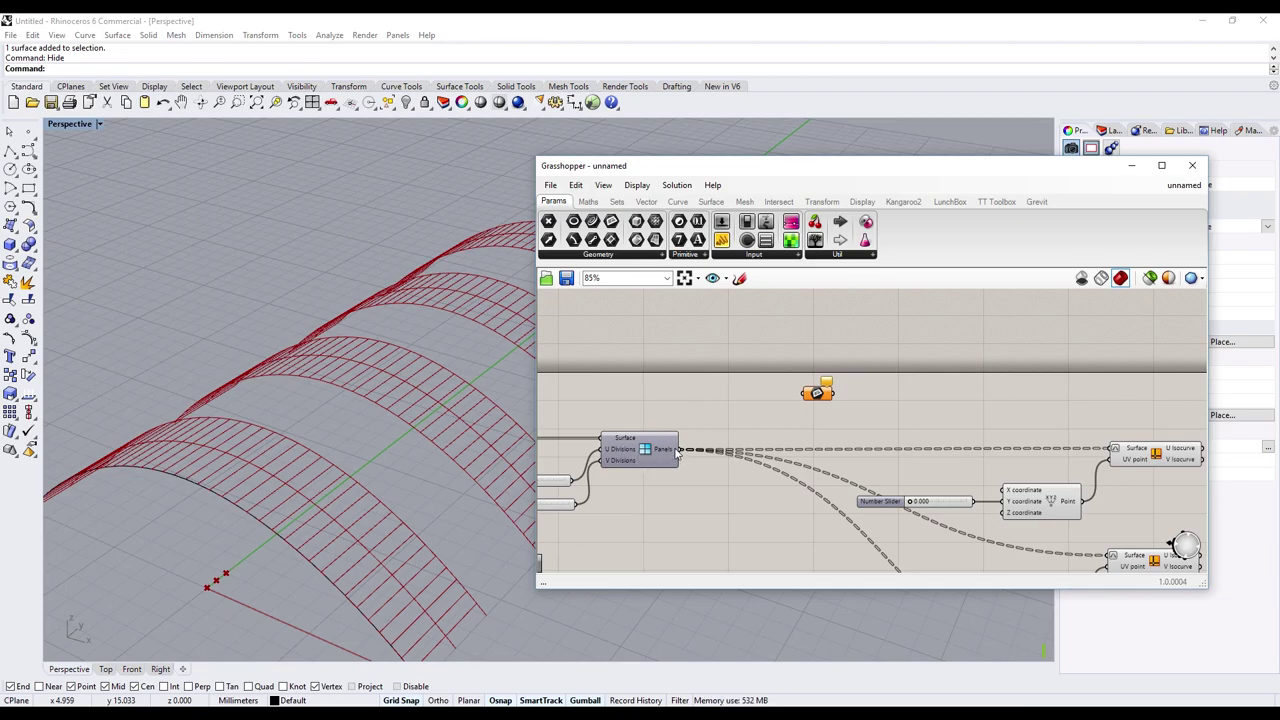
left_click_drag(677, 452, 805, 397)
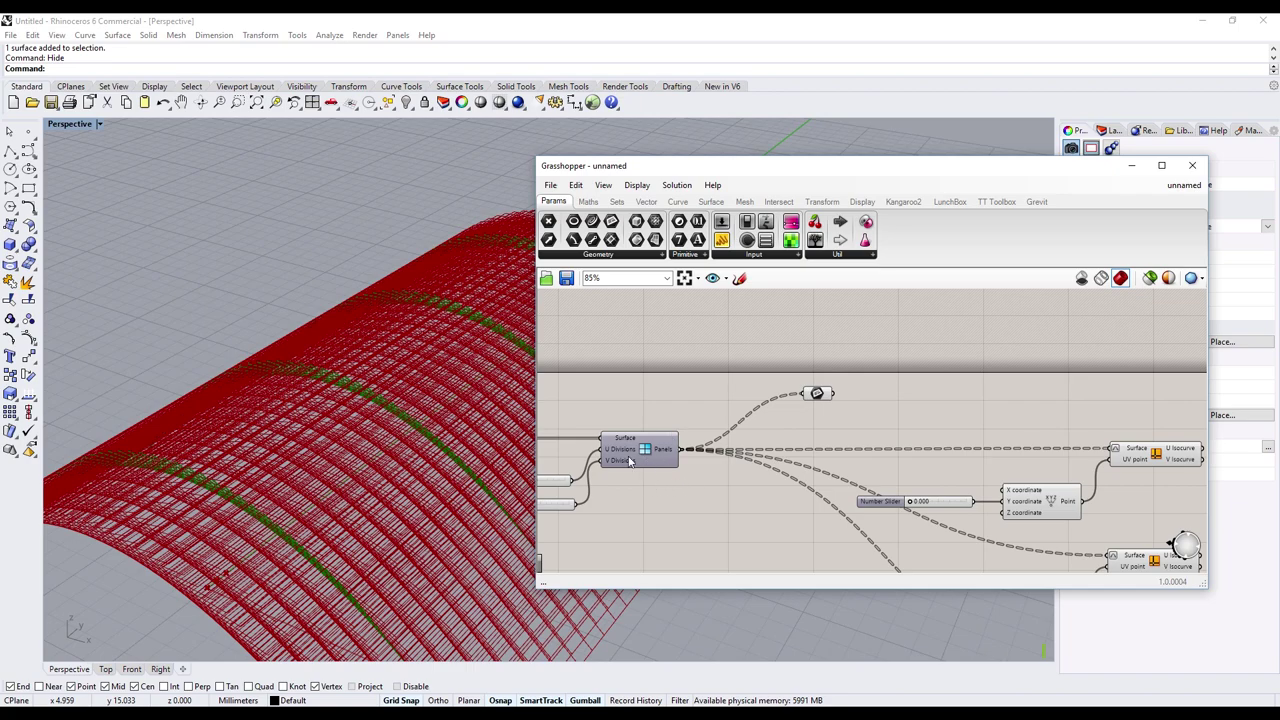
right_click_drag(838, 426, 745, 414)
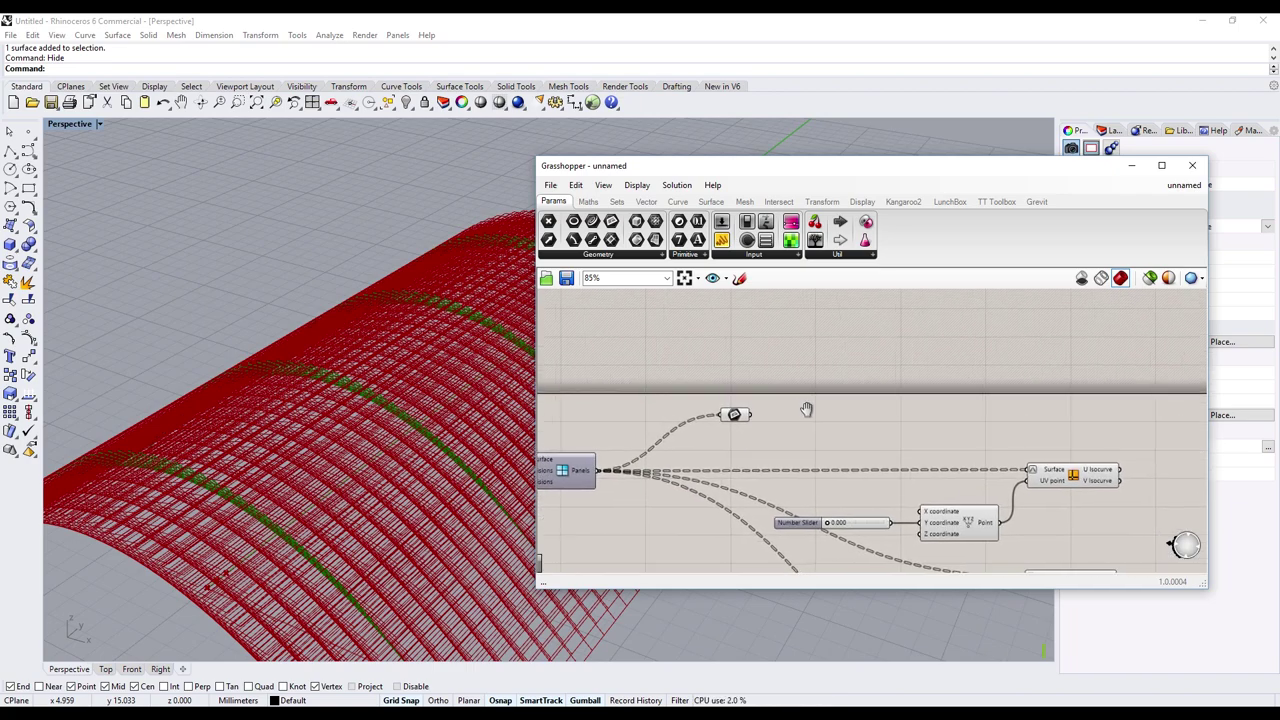
left_click(726, 418)
right_click(733, 370)
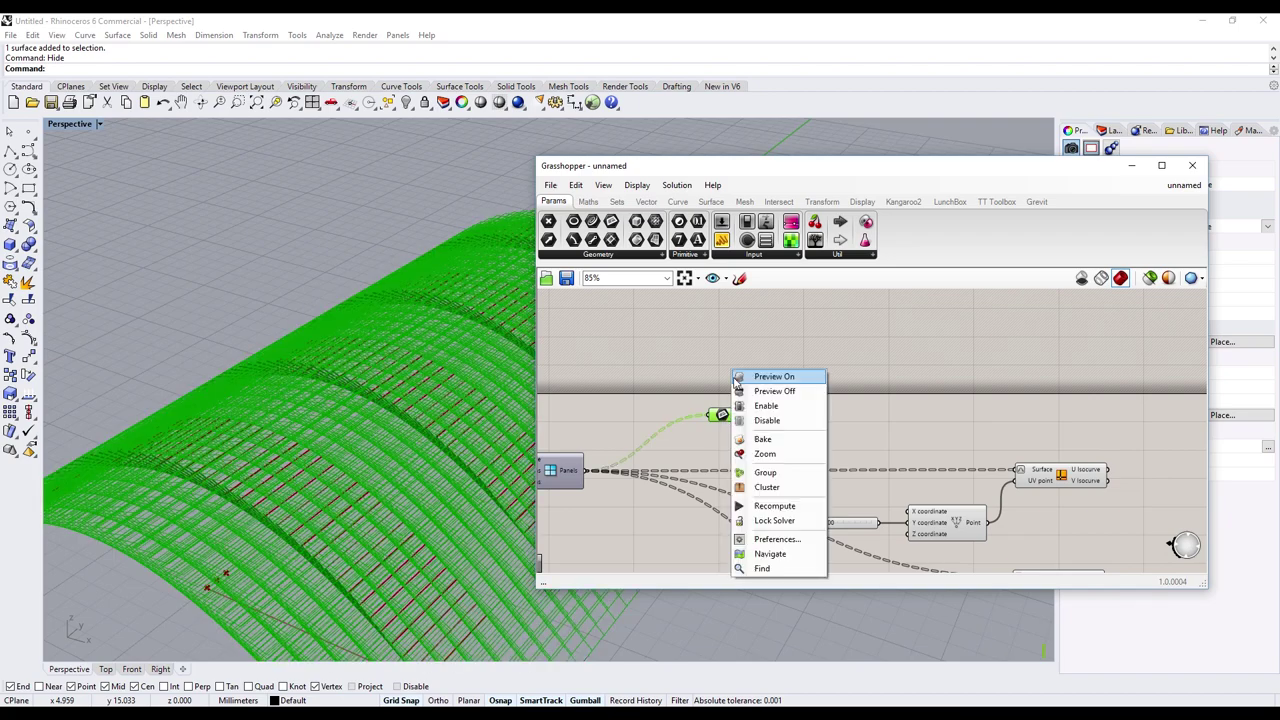
left_click(768, 392)
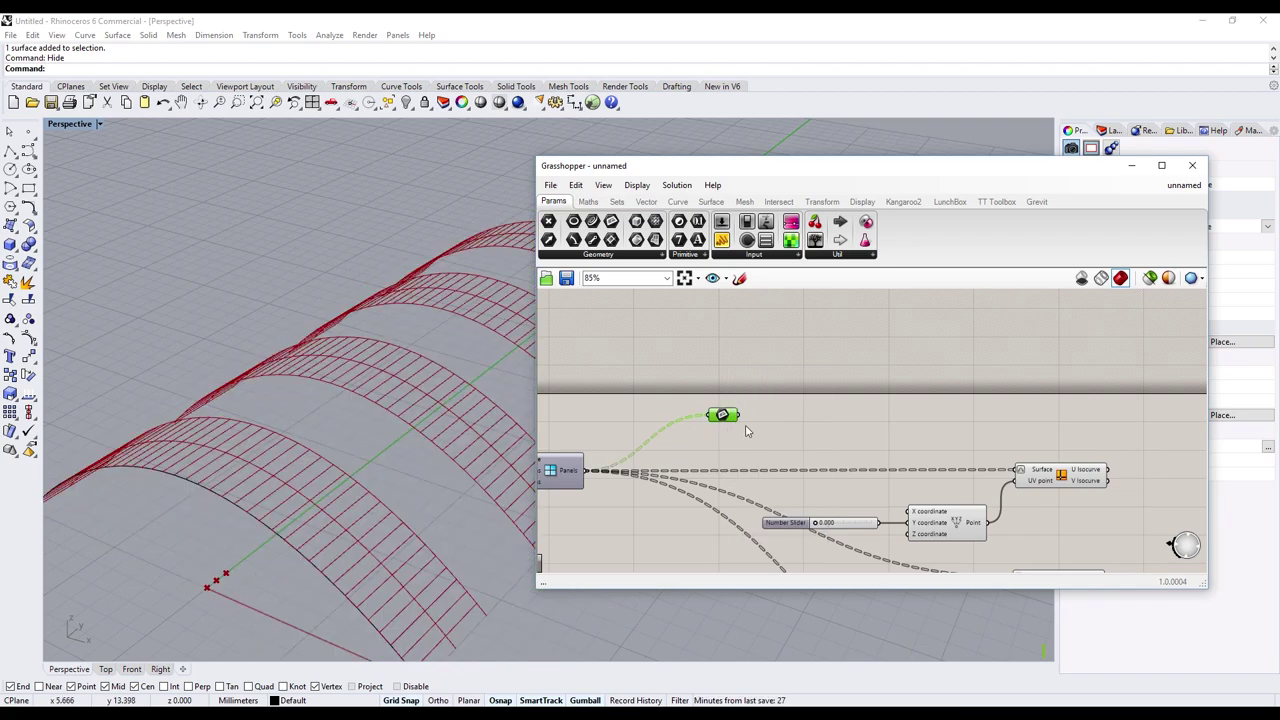
- Add a Vector parameter fed by the Plane parameter and set it to Flatten
right_click_drag(750, 428, 720, 428)
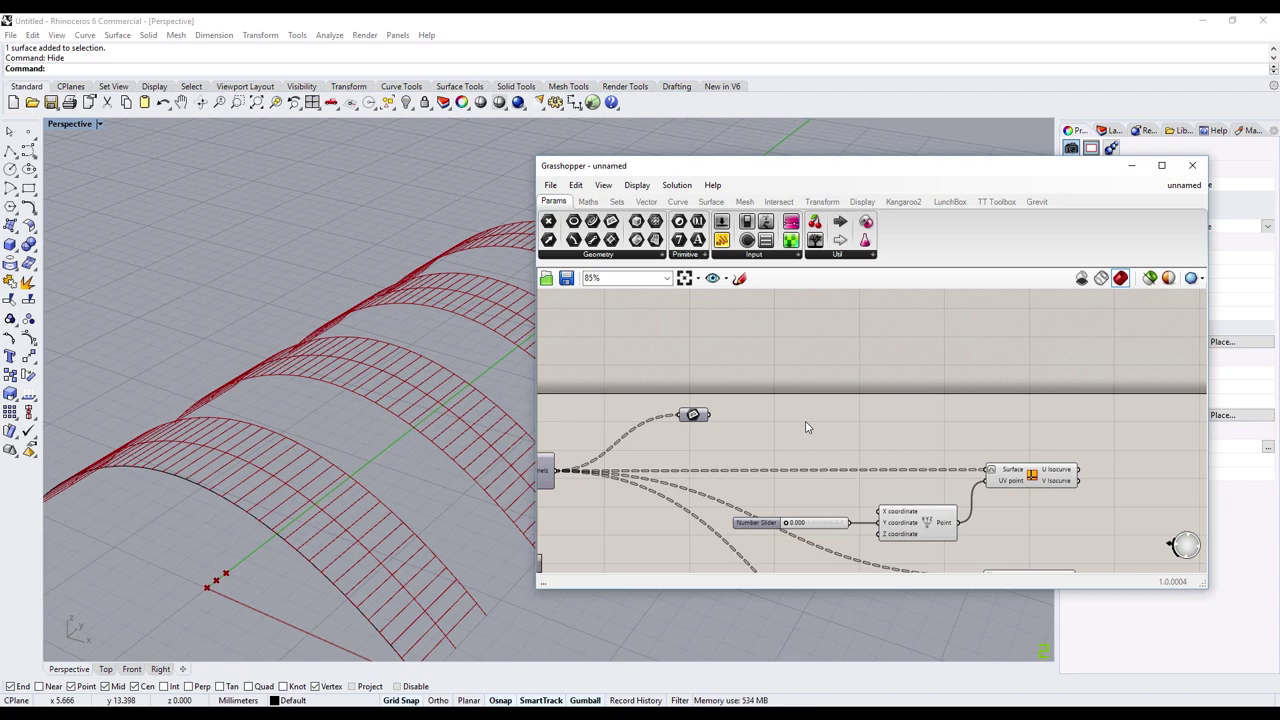
right_click(807, 427)
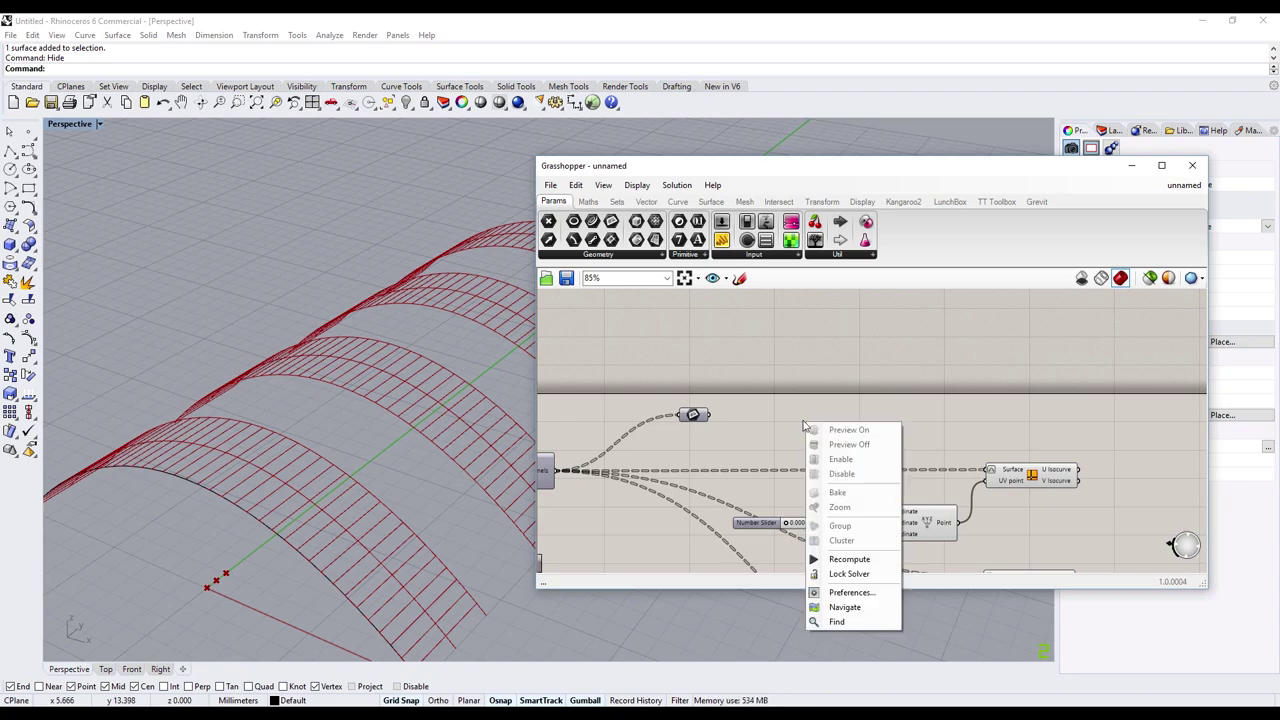
left_click(799, 424)
double_click(794, 422)
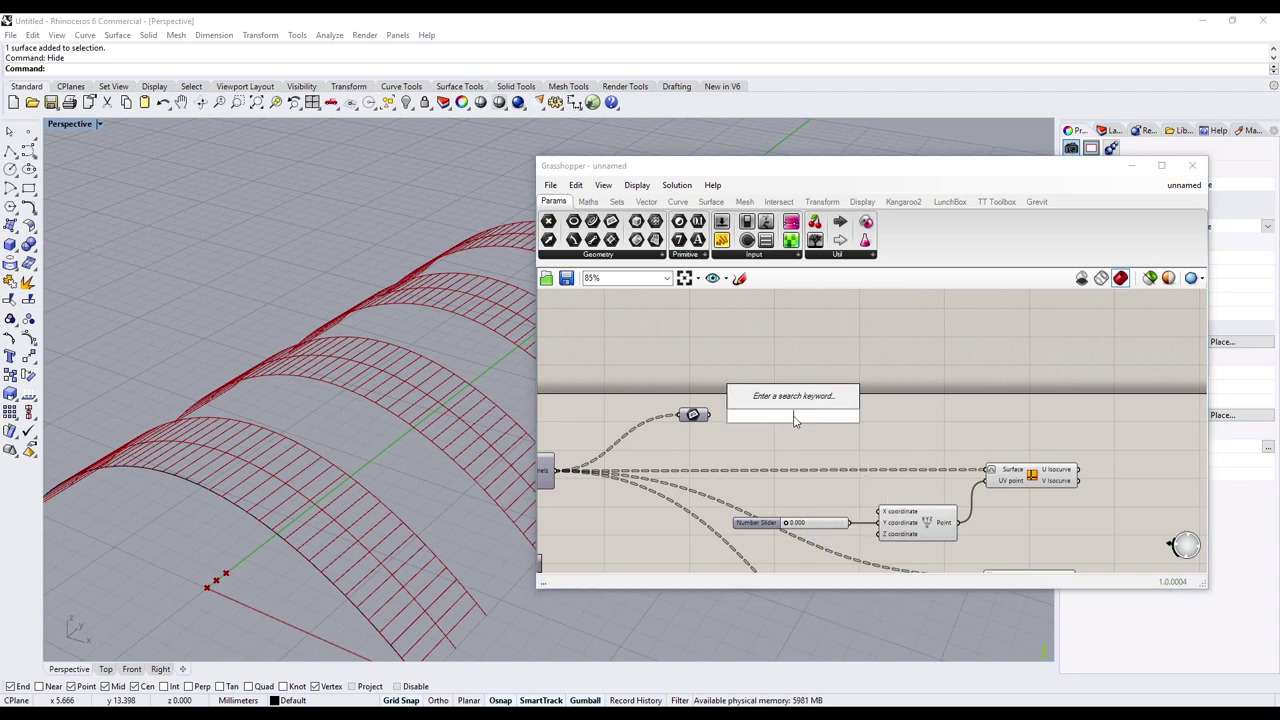
type("vector")
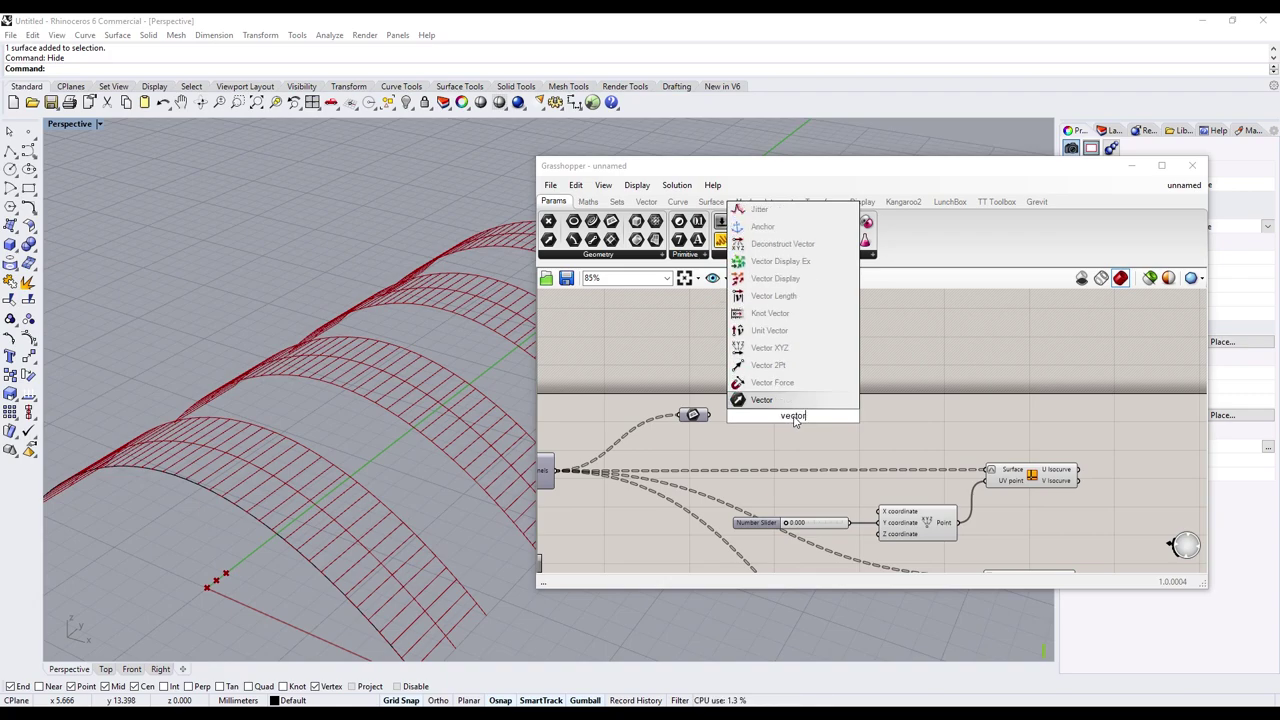
left_click(796, 400)
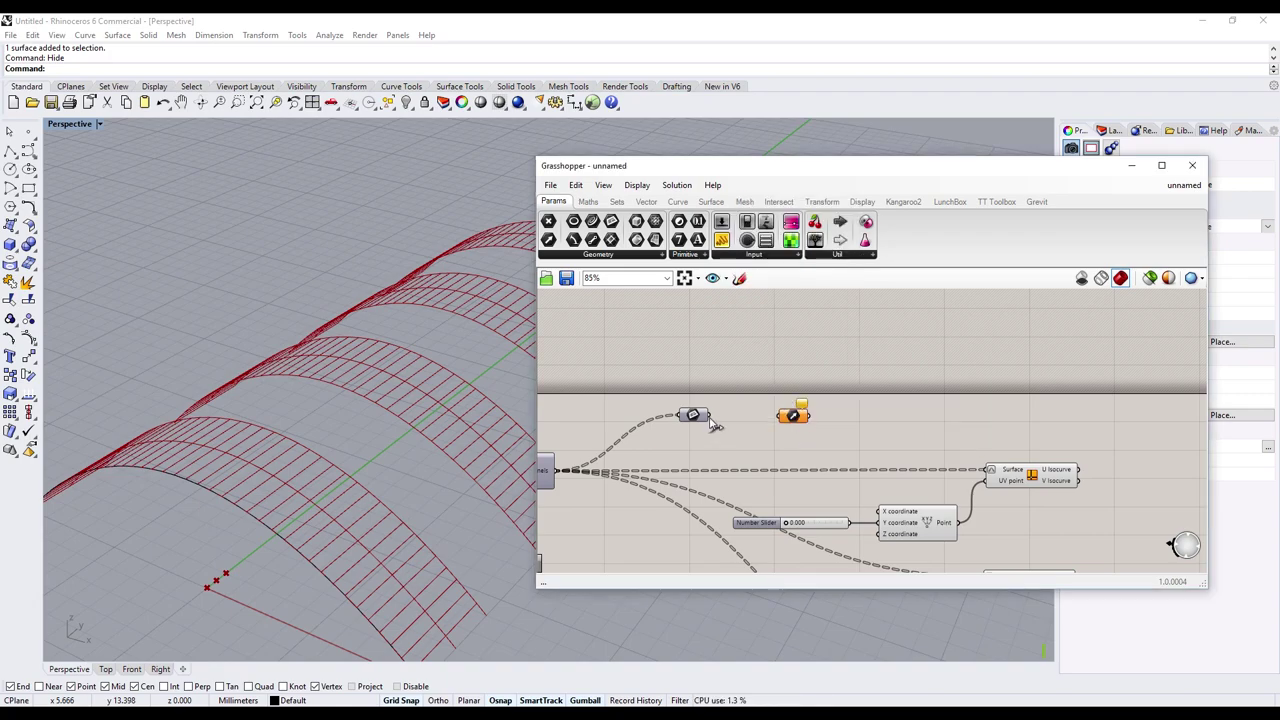
left_click_drag(710, 419, 778, 415)
scroll(770, 432, "up", 3)
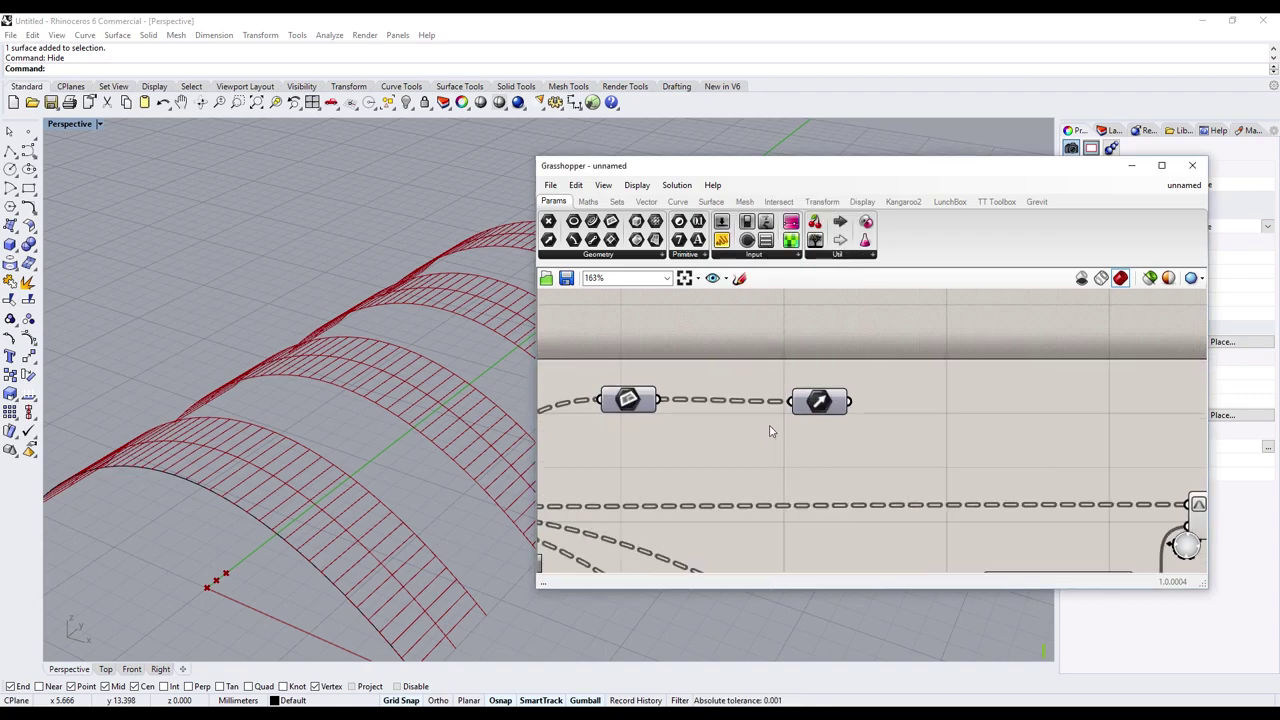
right_click(814, 402)
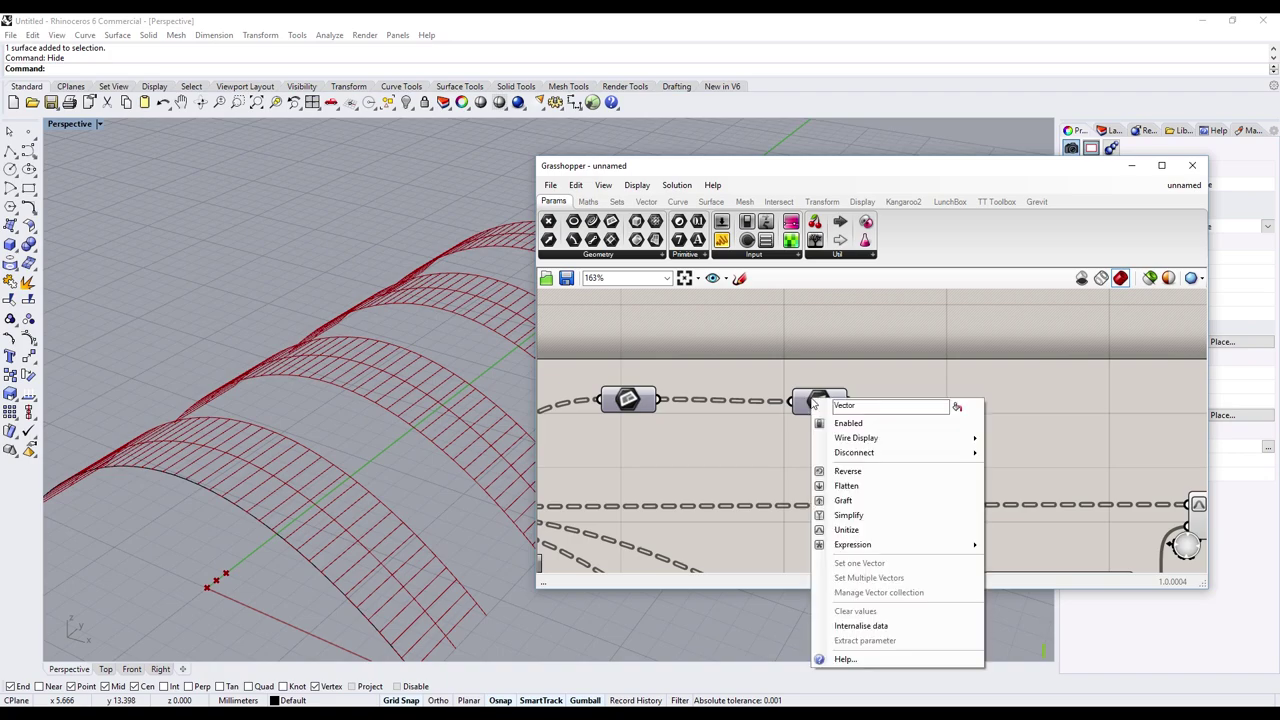
left_click(861, 489)
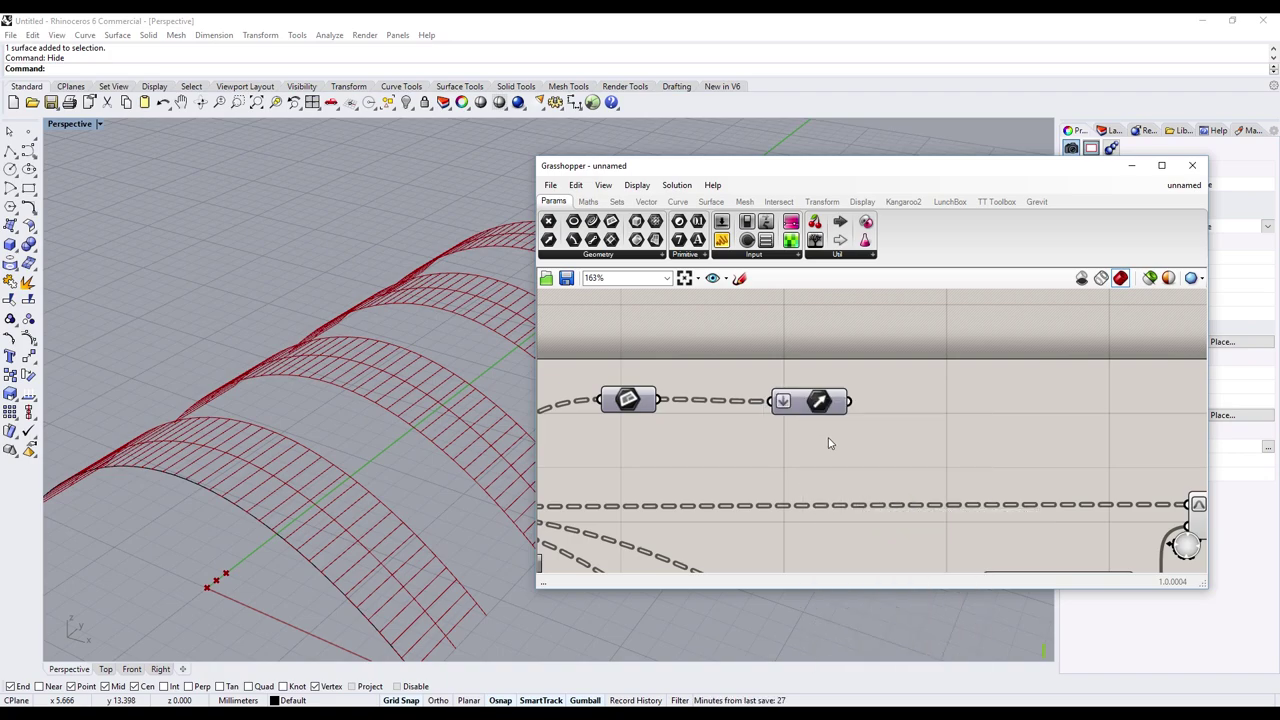
mouse_move(818, 402)
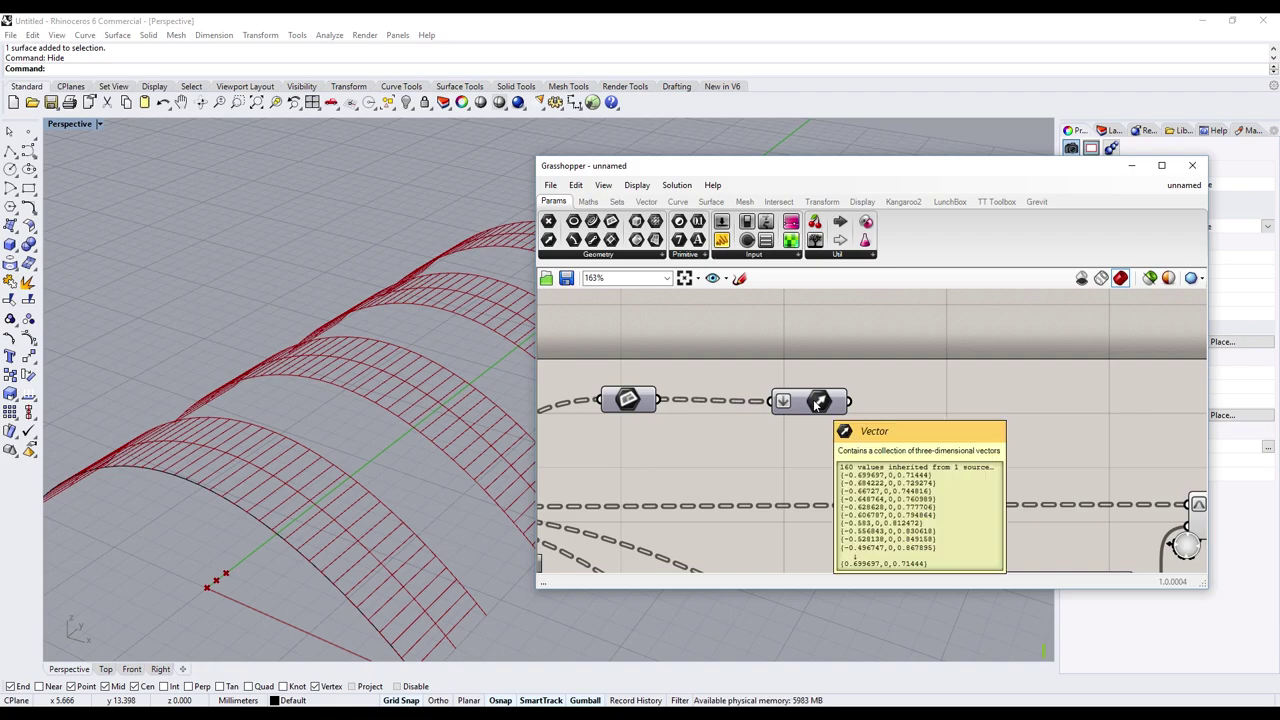
scroll(874, 417, "down", 3)
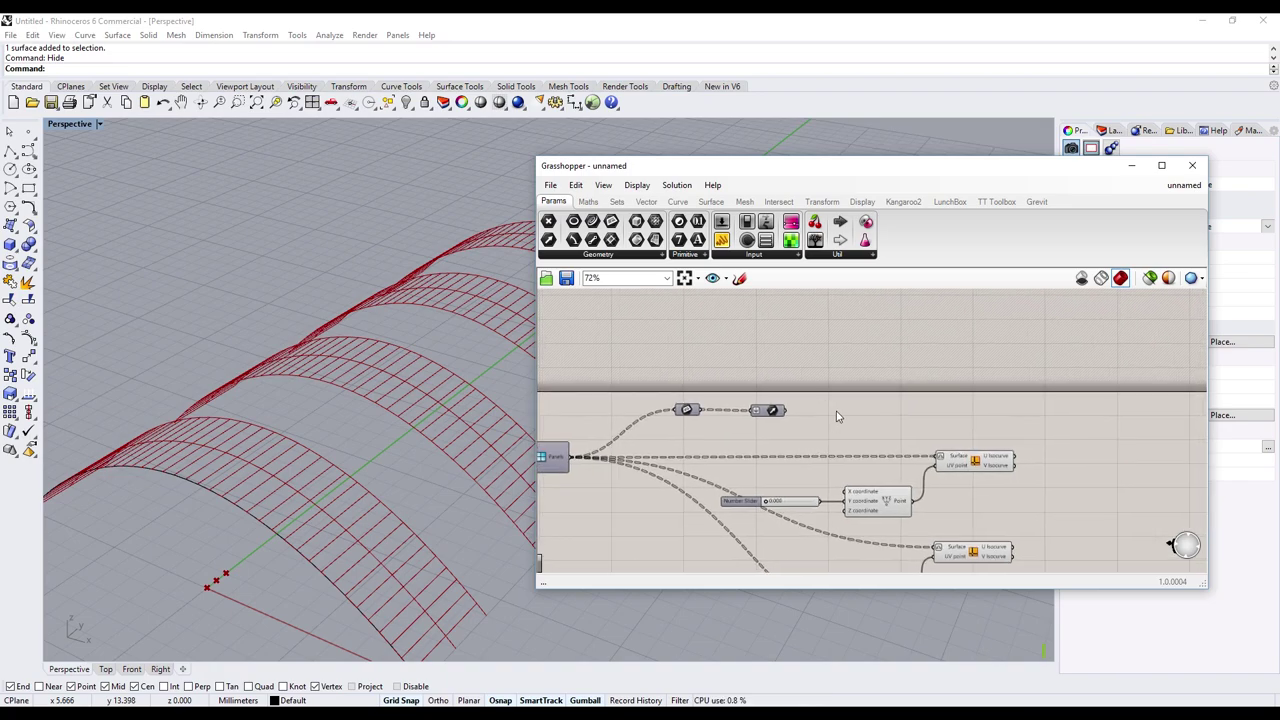
- Add a Multiplication component with the flattened vectors wired into input A
double_click(844, 412)
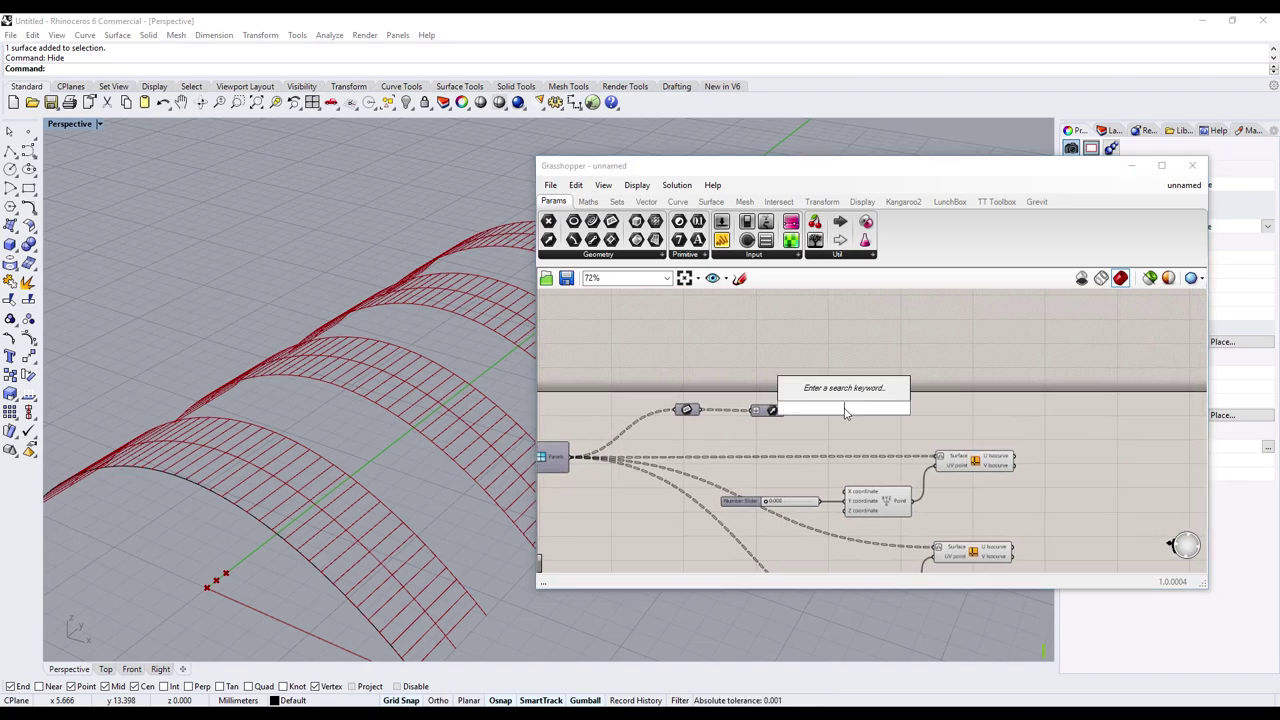
type("mu")
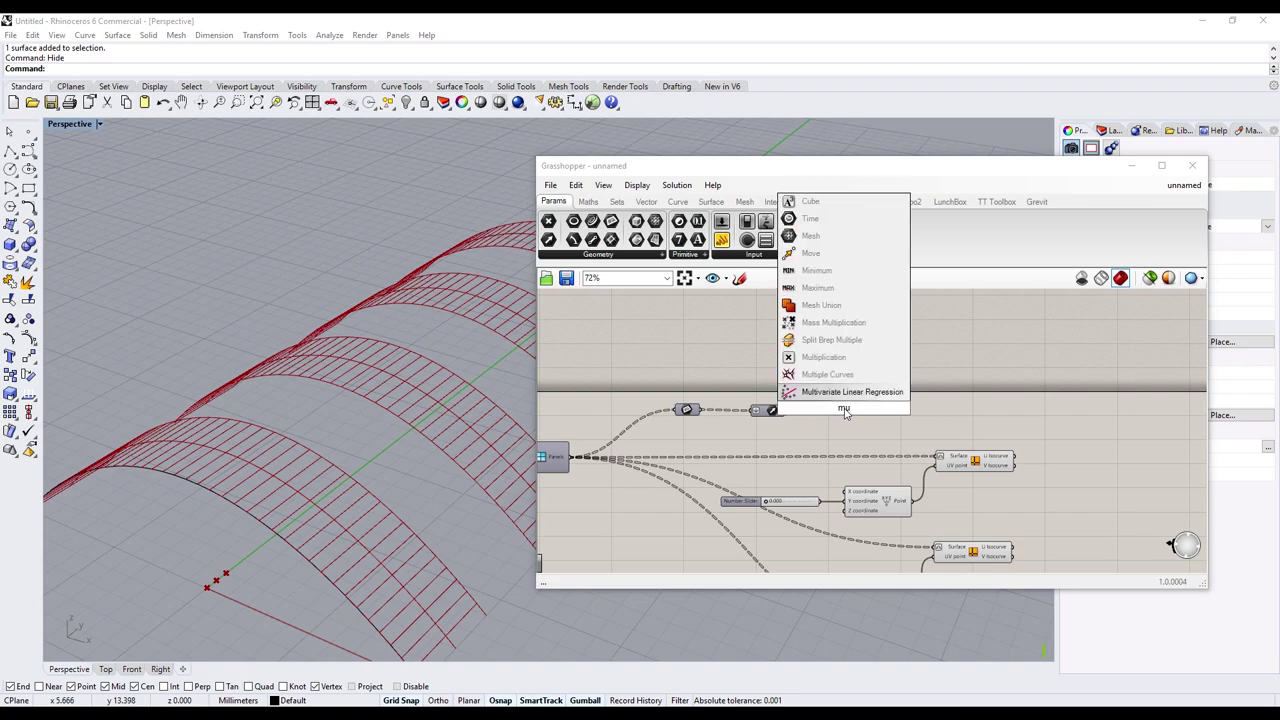
type("ltipl")
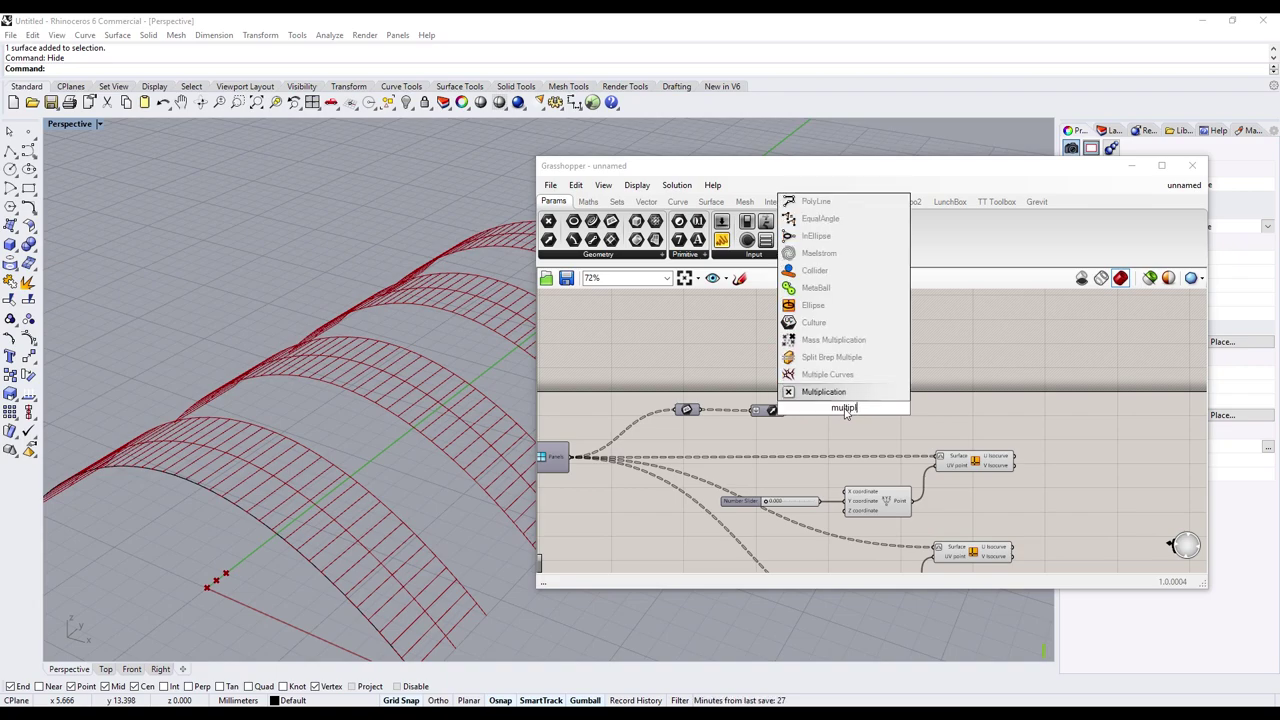
key("Return")
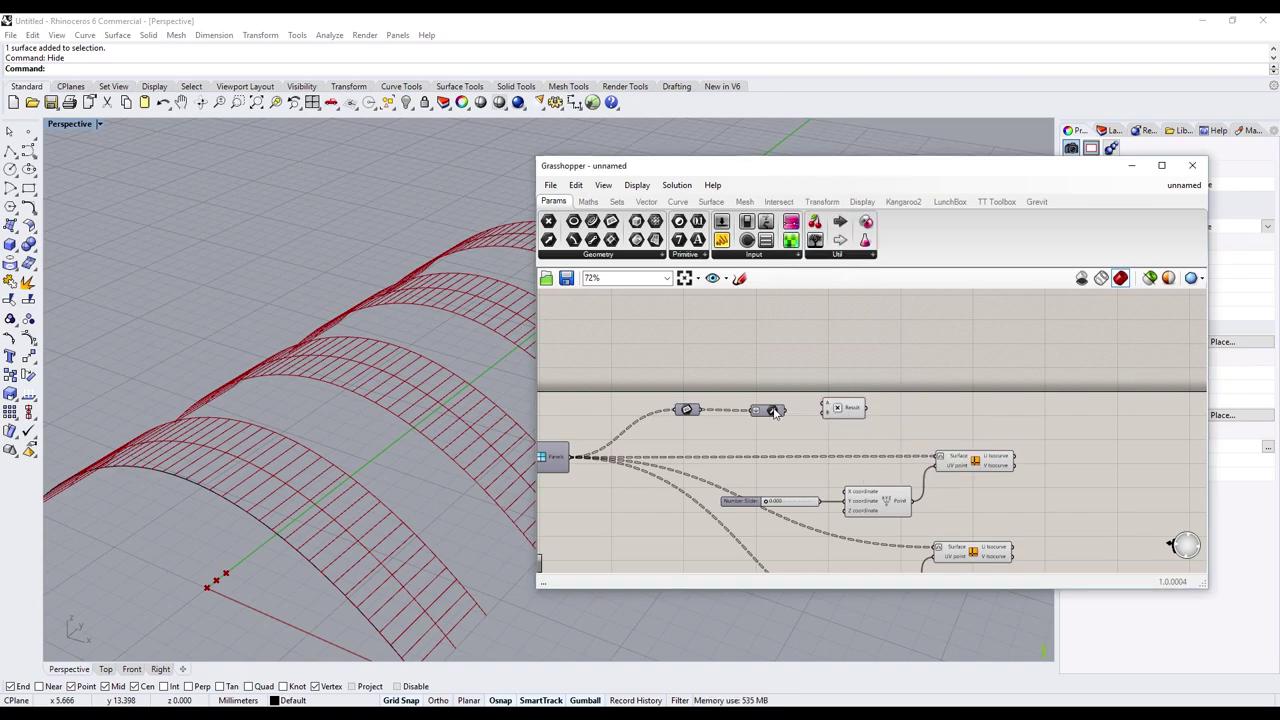
left_click(773, 418)
left_click_drag(787, 410, 823, 403)
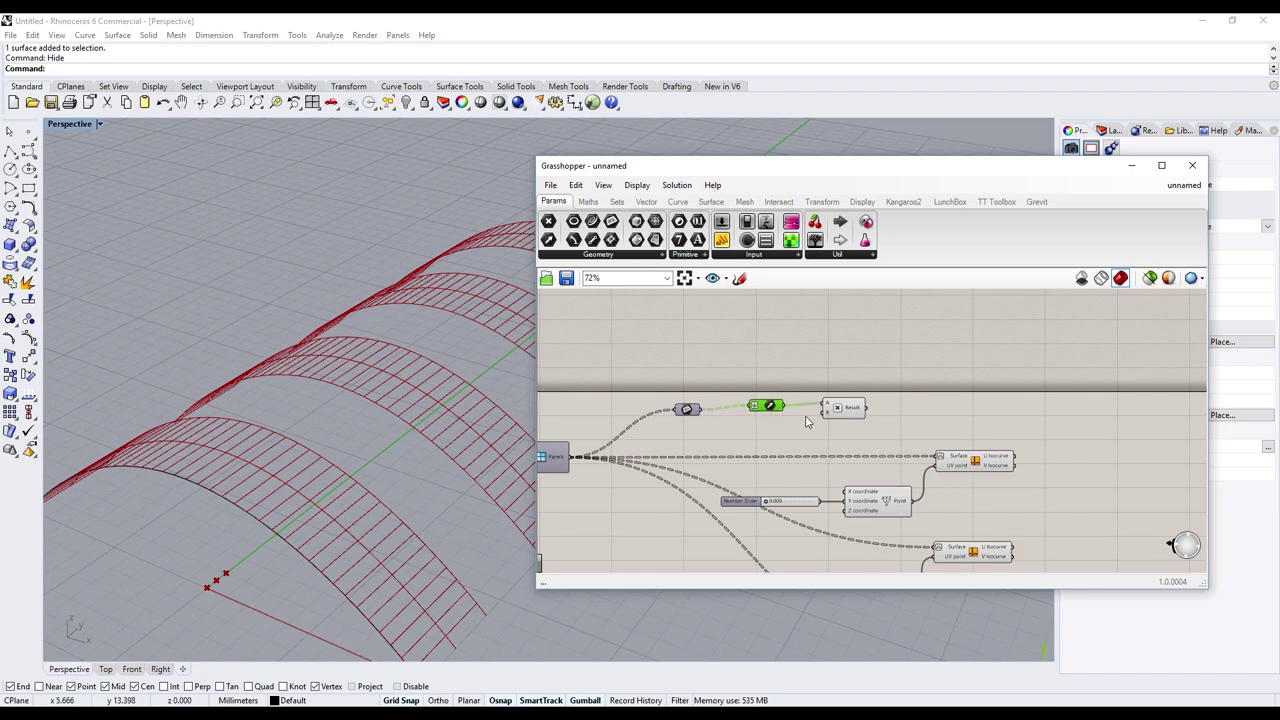
scroll(804, 420, "up", 3)
scroll(804, 420, "up", 3)
- Add a Number Slider set to 0.908 as the multiplier
double_click(697, 455)
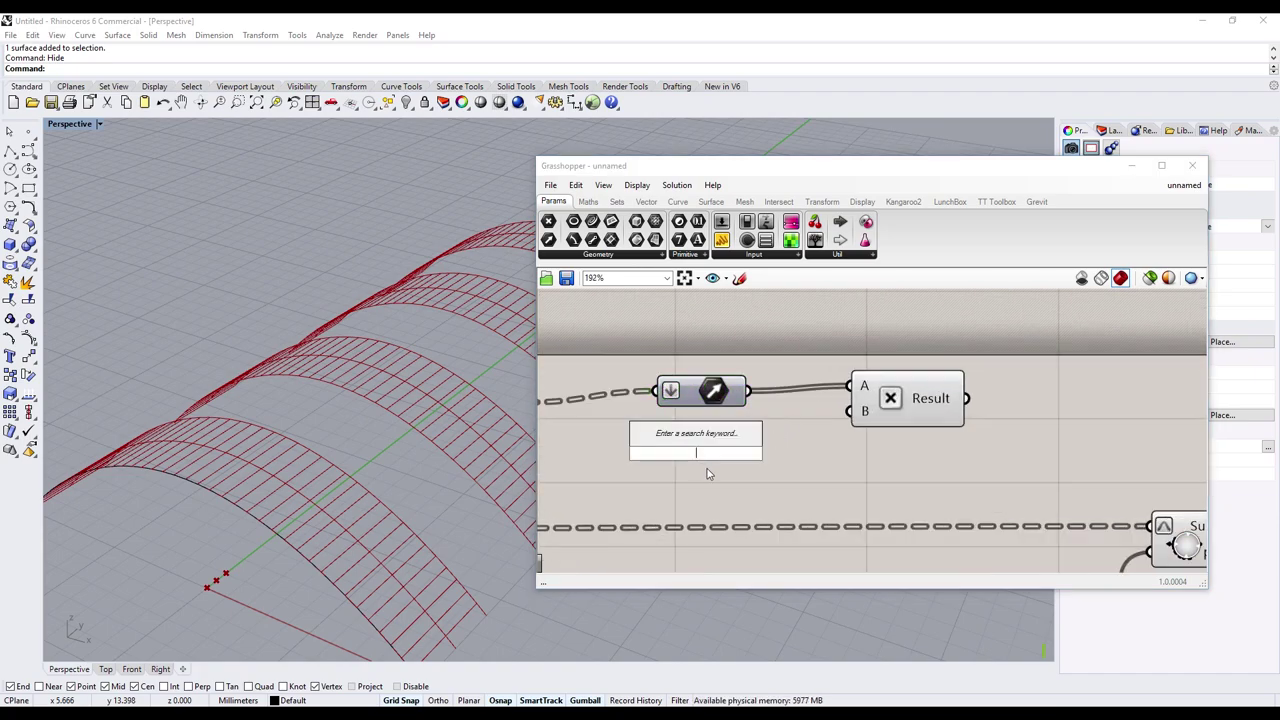
type("number")
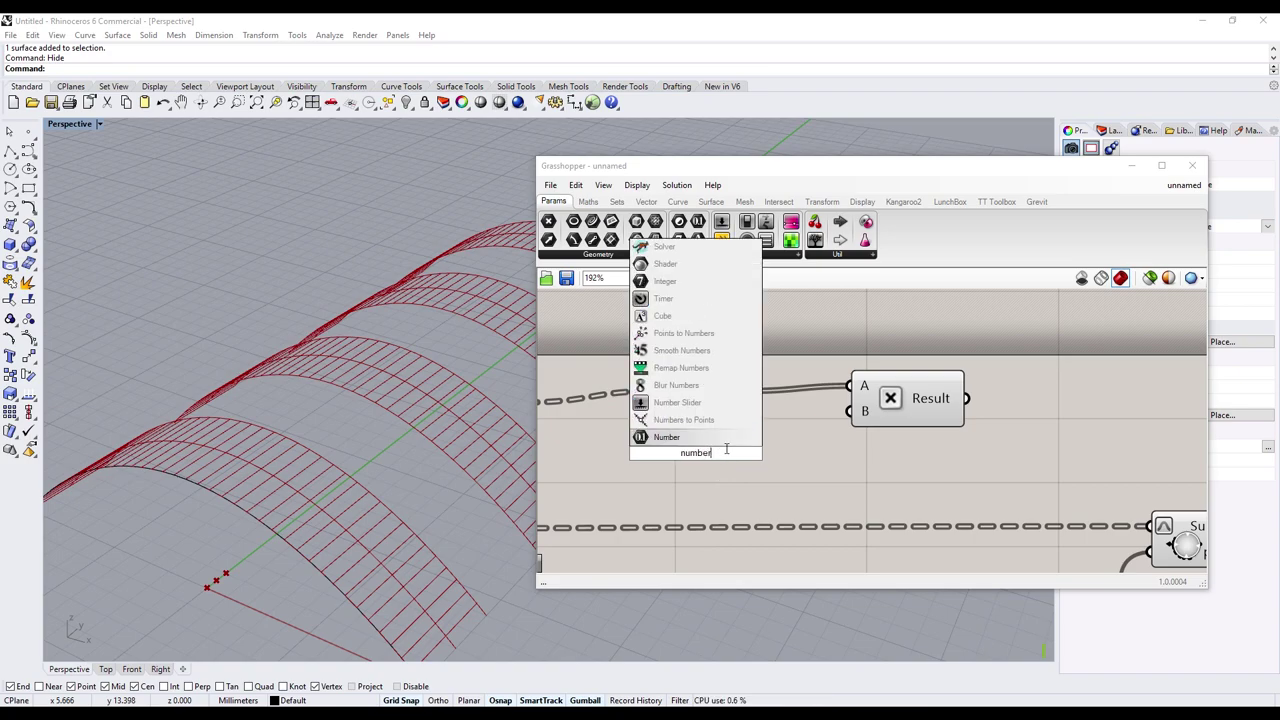
key("Up")
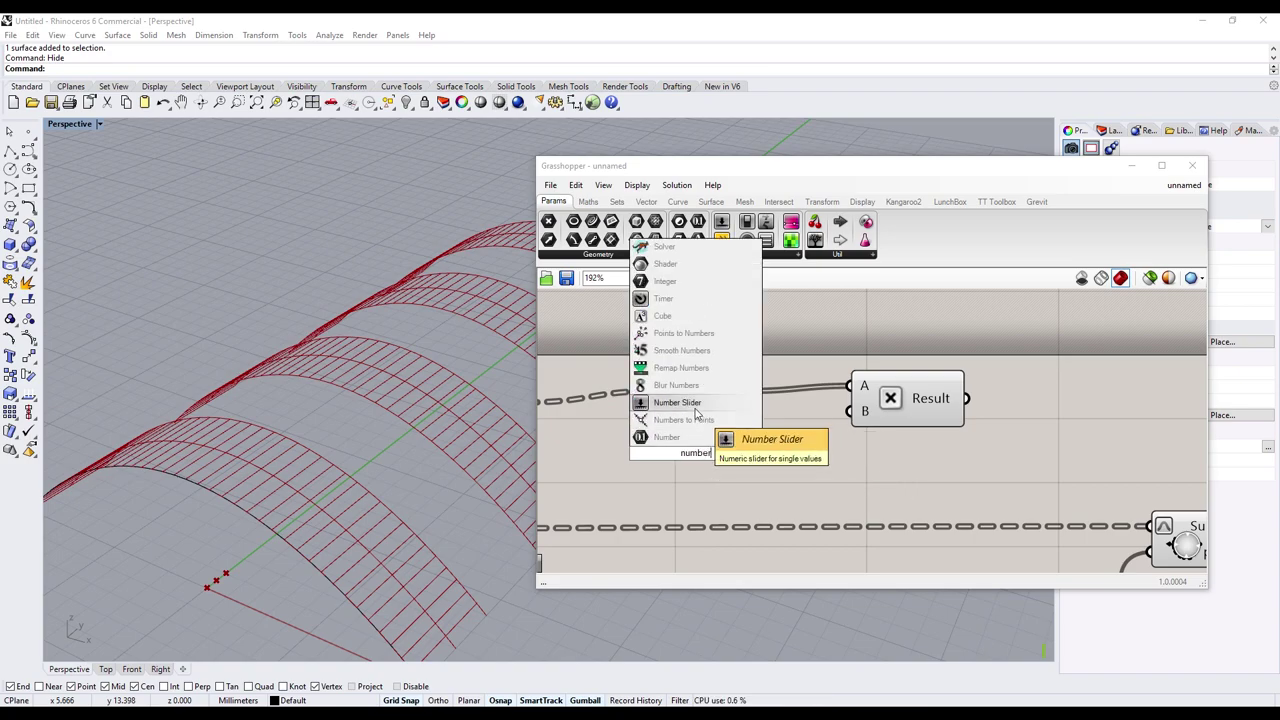
key("Return")
left_click_drag(716, 454, 806, 452)
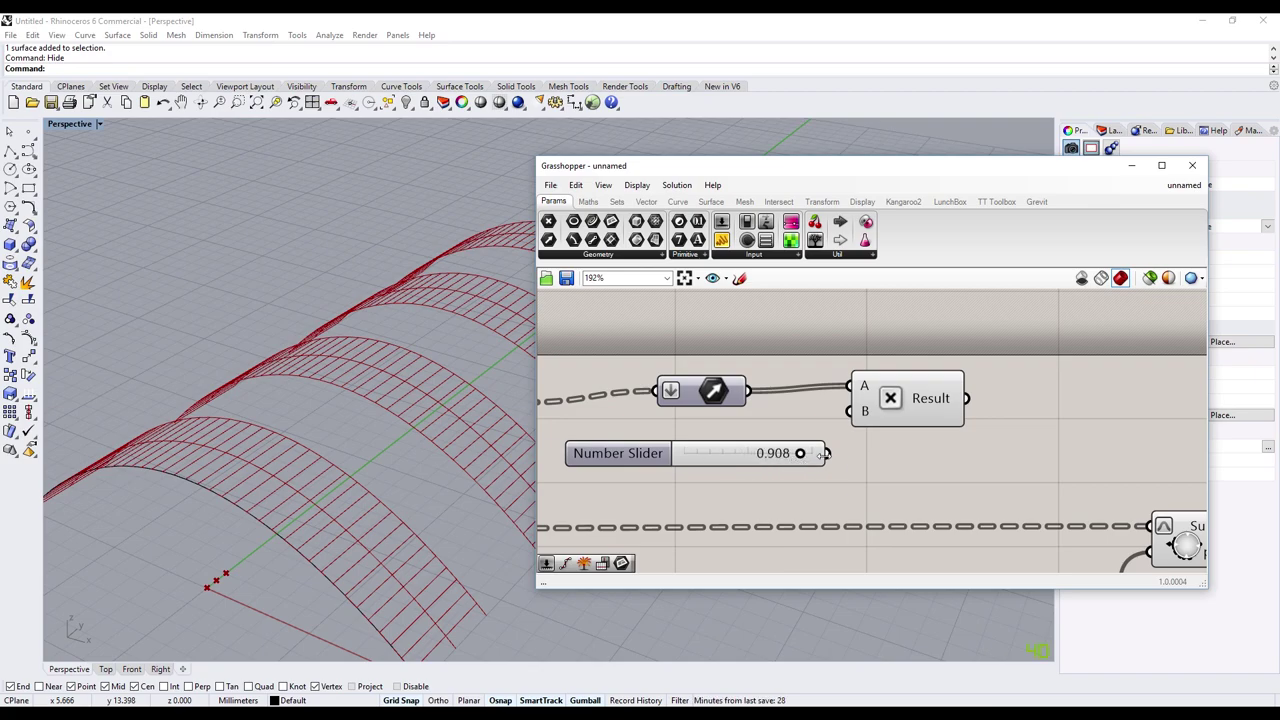
scroll(873, 455, "down", 3)
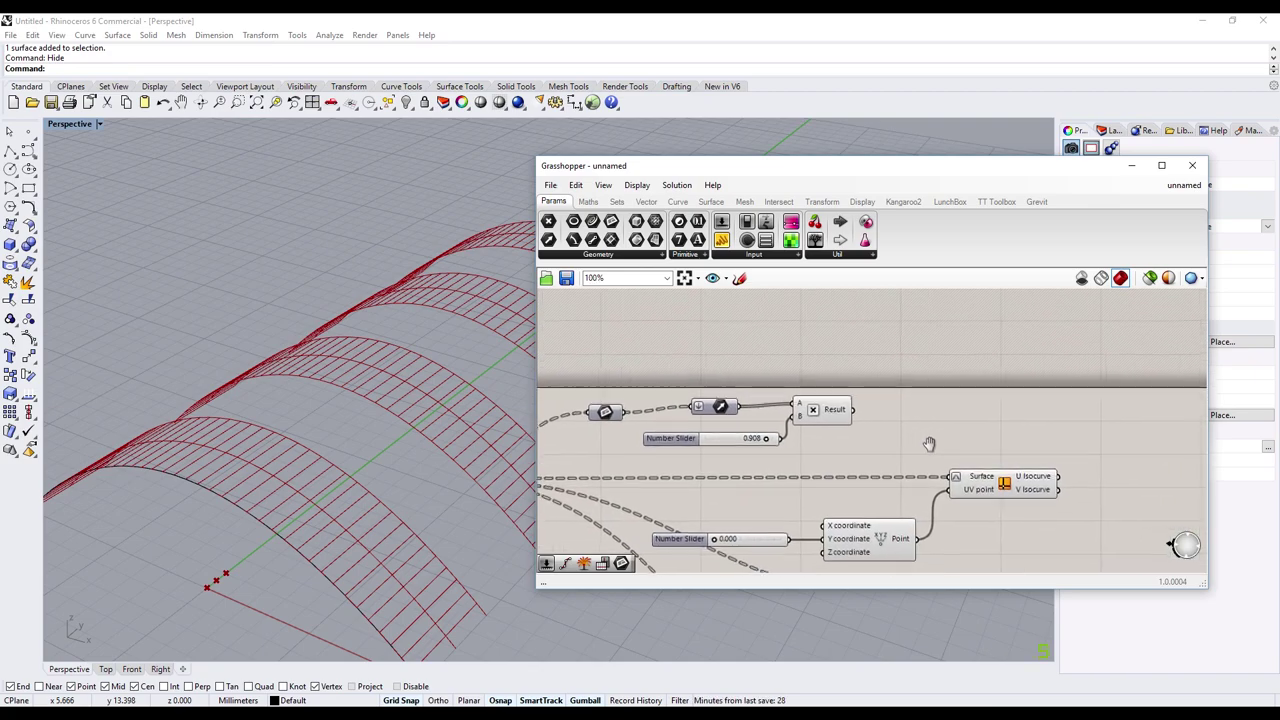
right_click_drag(873, 455, 921, 438)
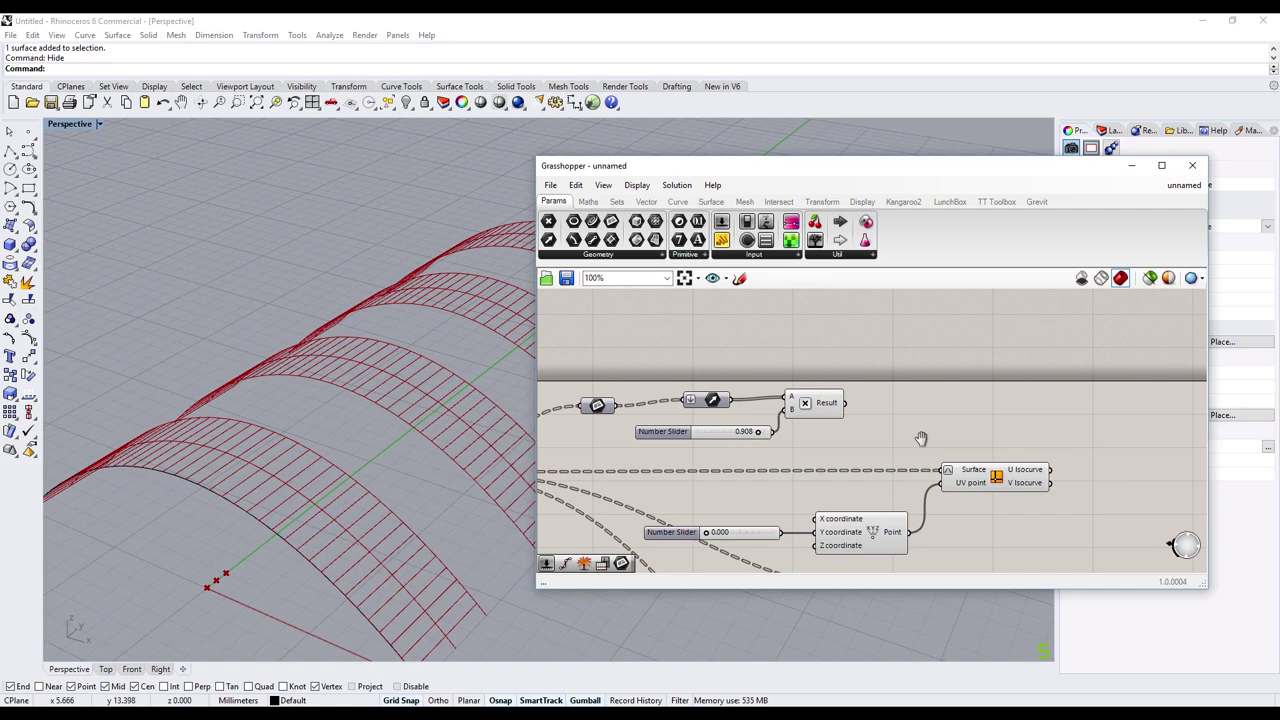
- Box-select the vector, multiplication and slider components and move them further right
scroll(916, 437, "down", 3)
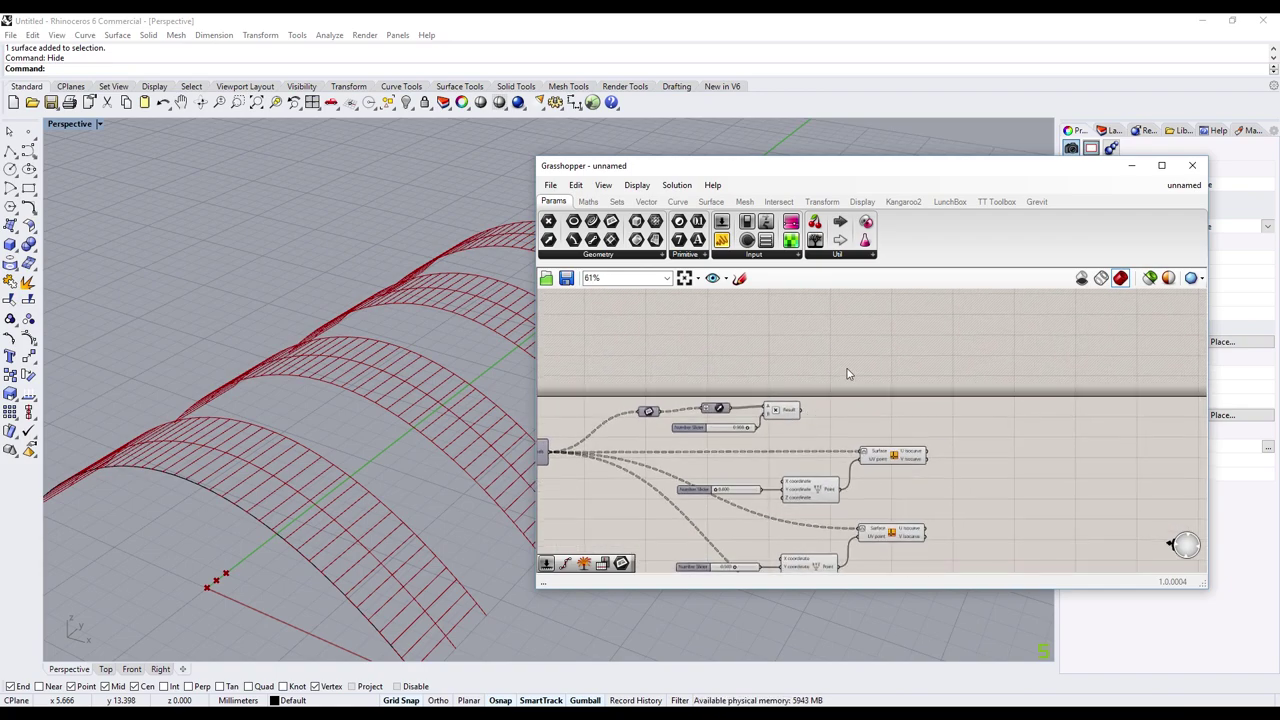
left_click_drag(846, 368, 616, 437)
left_click_drag(705, 410, 876, 395)
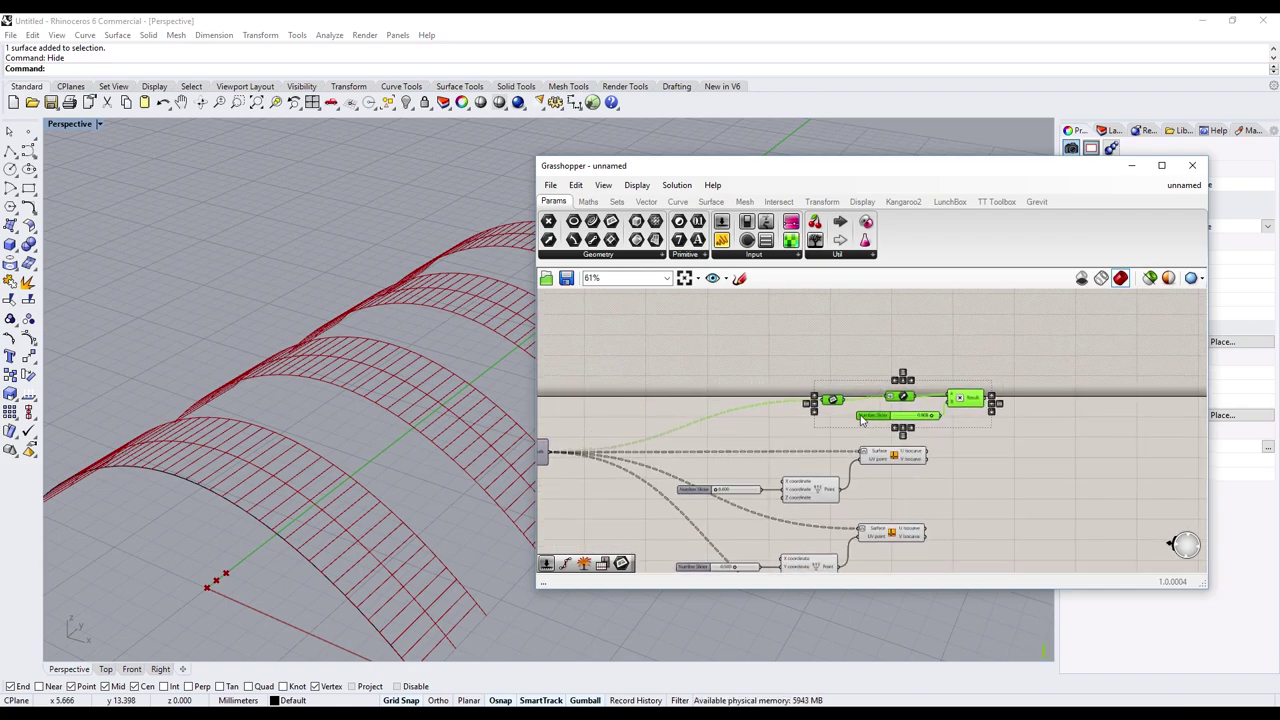
right_click_drag(1051, 535, 928, 480)
left_click(905, 473)
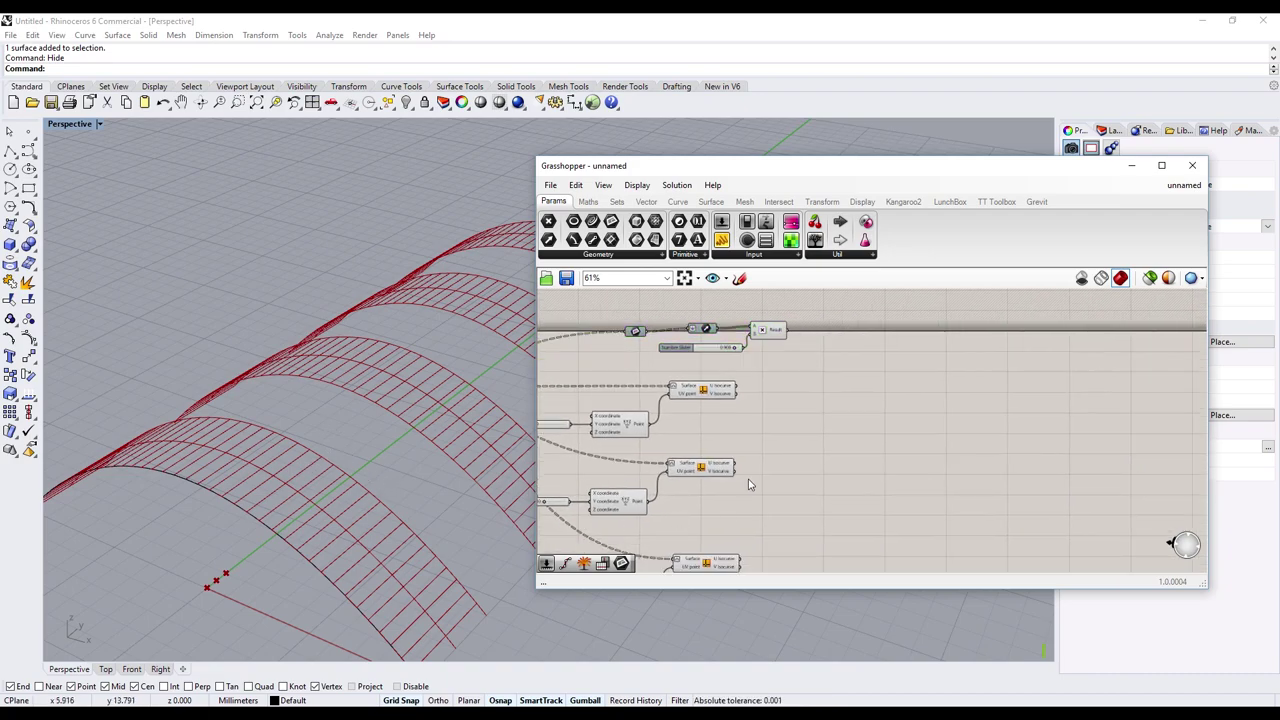
- Place a Move component on the canvas
double_click(856, 463)
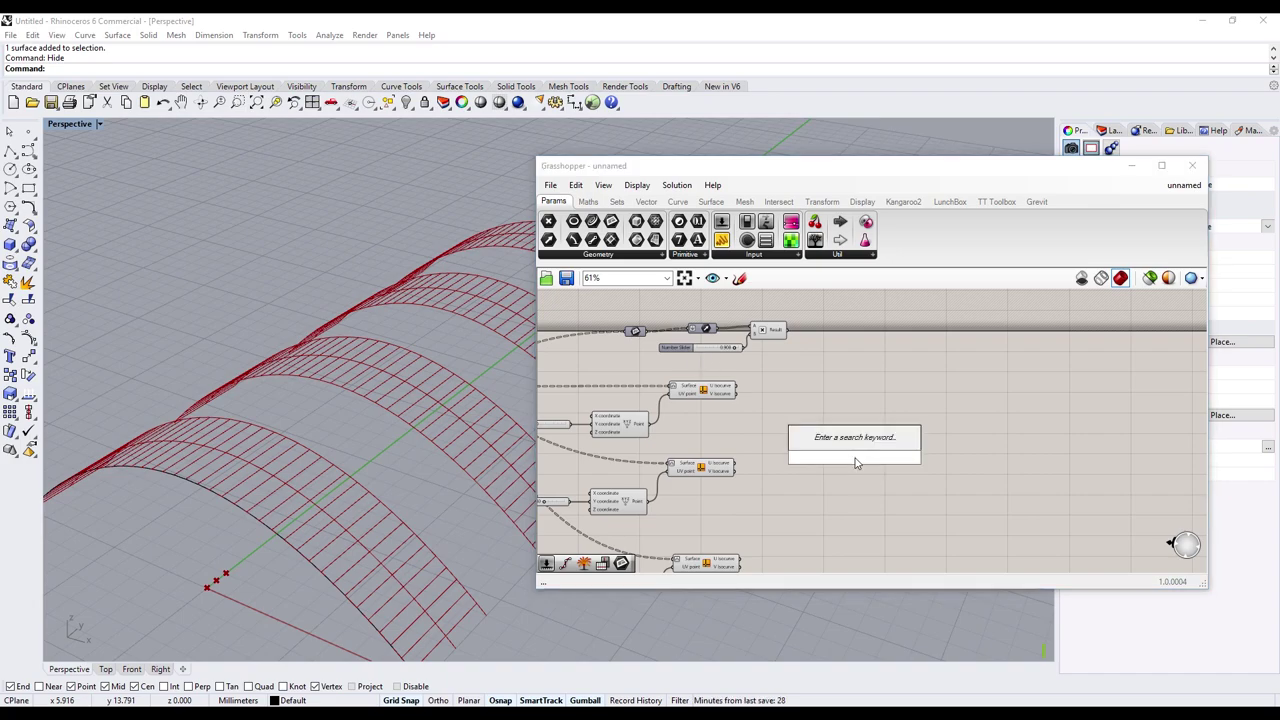
type("move")
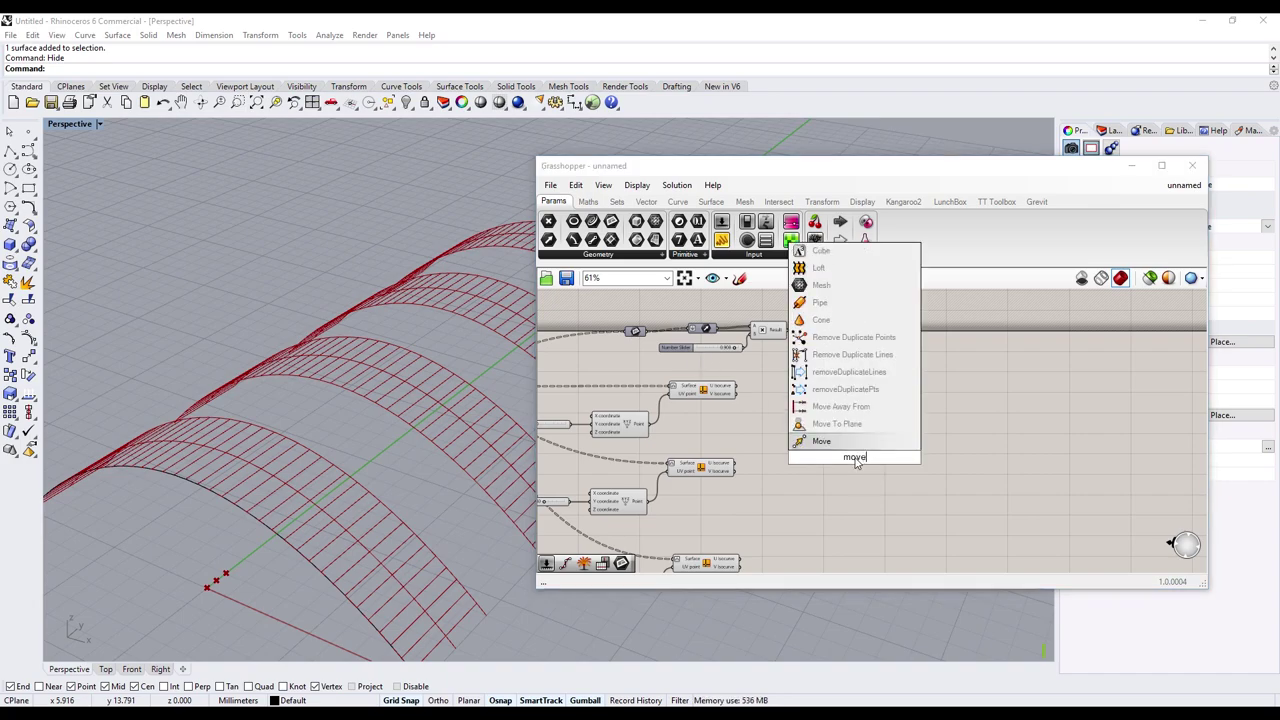
left_click(845, 445)
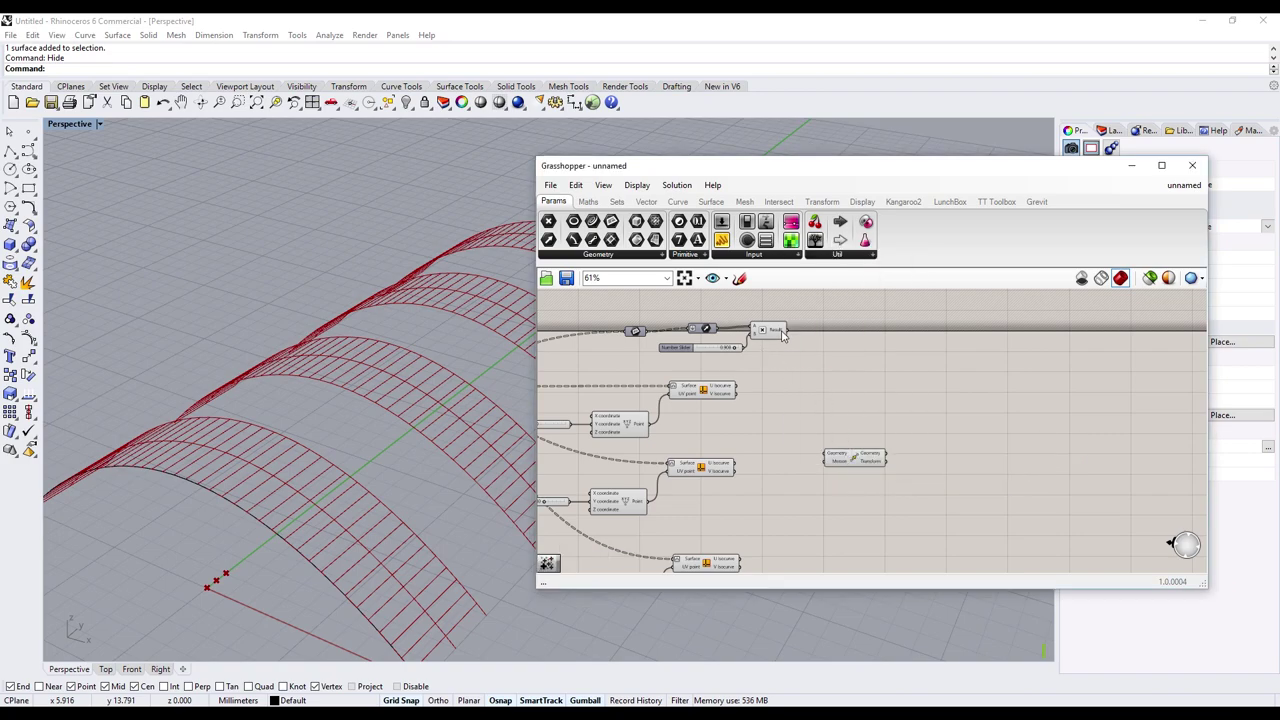
scroll(770, 467, "up", 3)
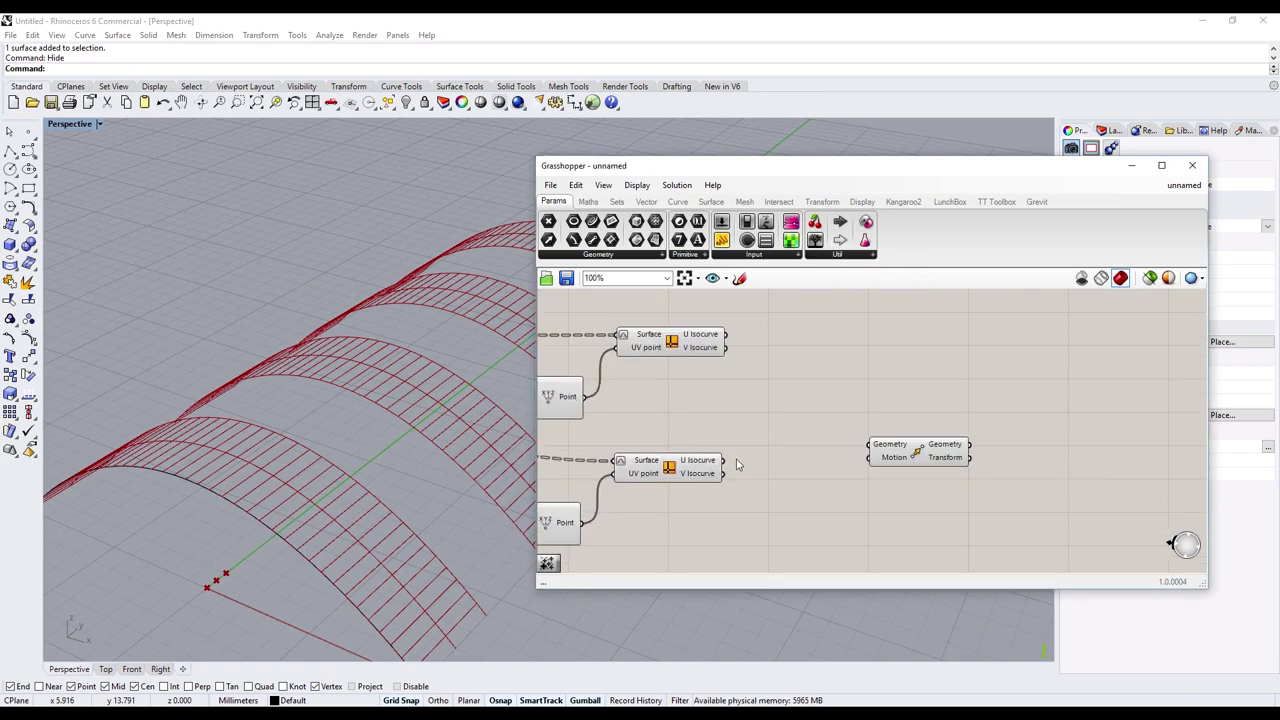
left_click_drag(928, 452, 953, 463)
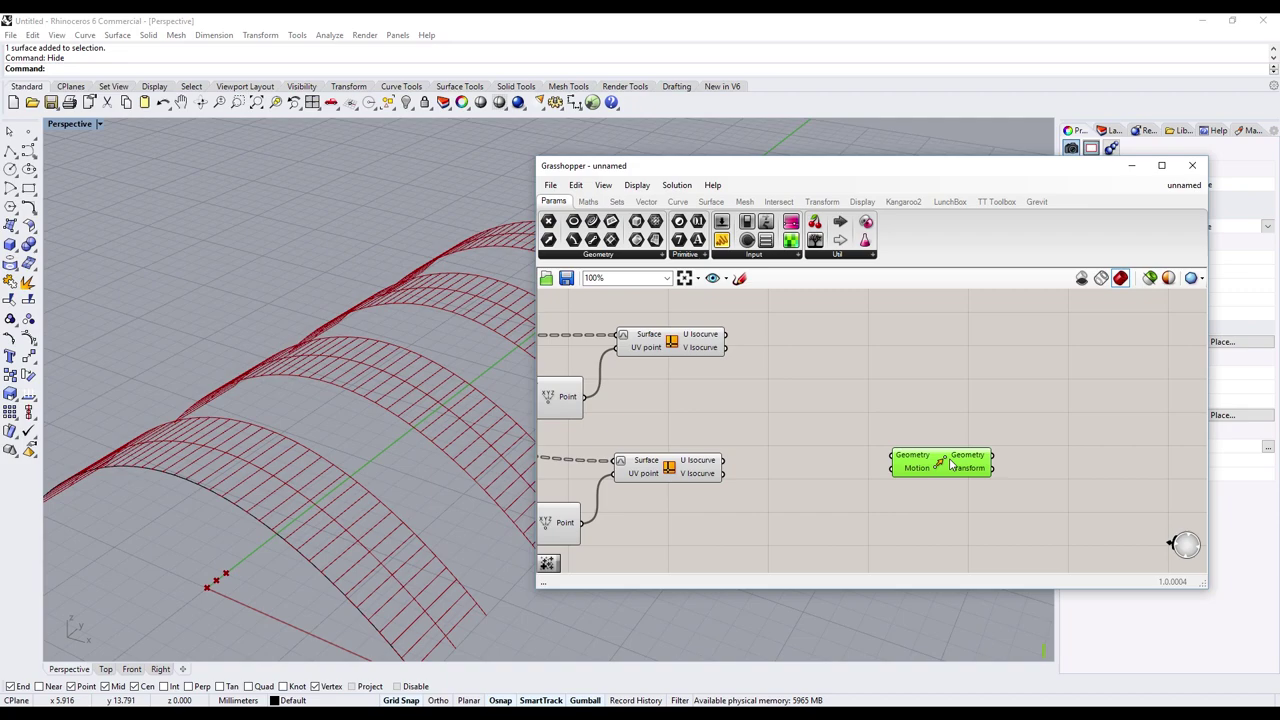
- Add a Curve parameter collecting the V isocurves and feed it into Move's Geometry input
double_click(779, 471)
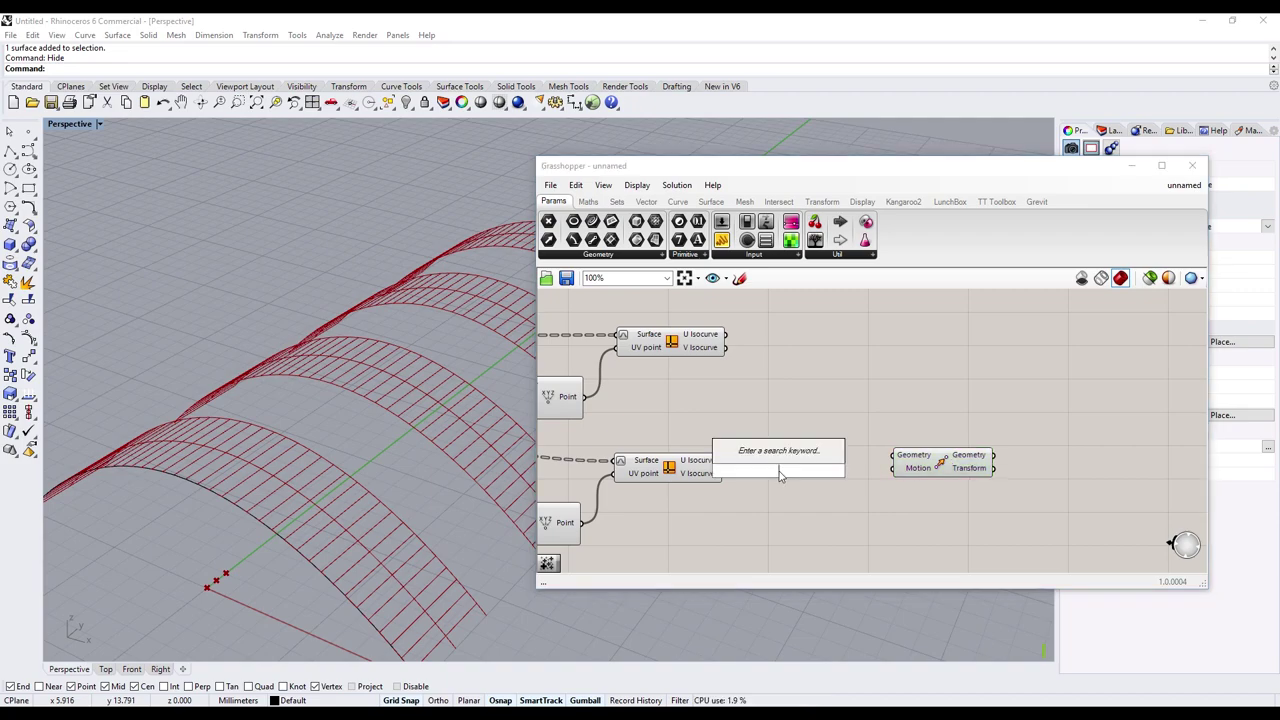
type("curve")
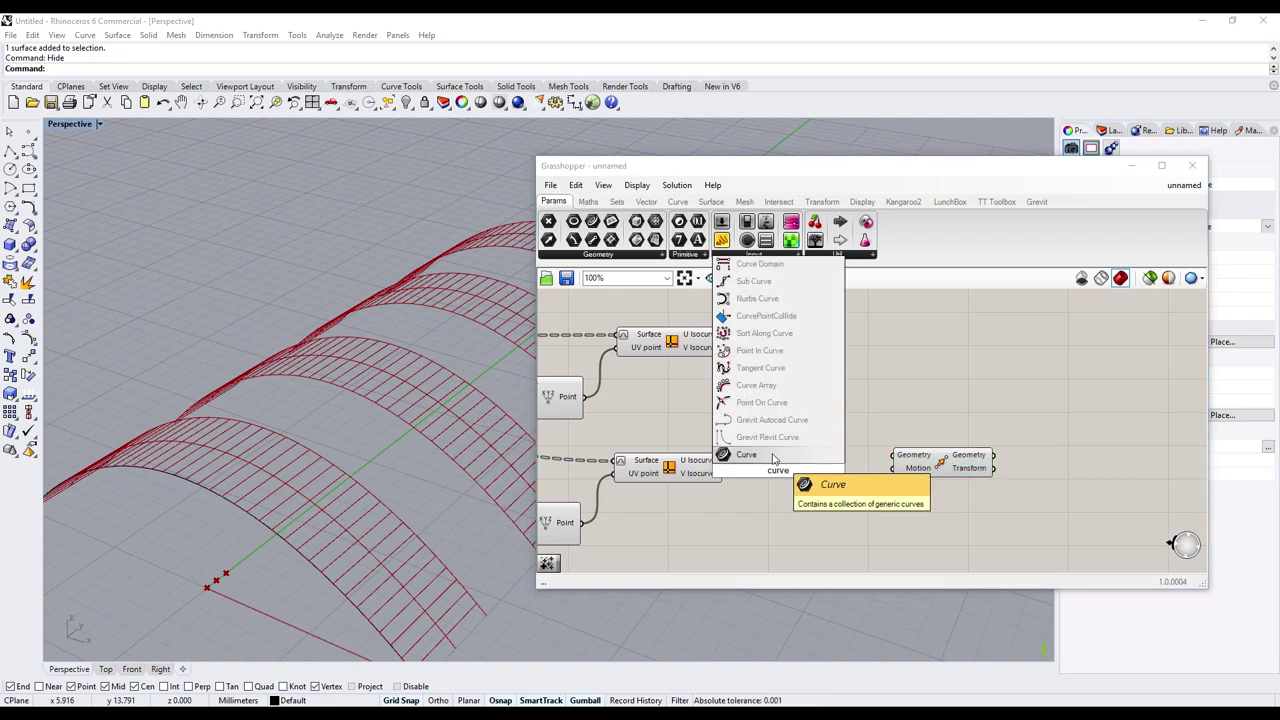
key("Return")
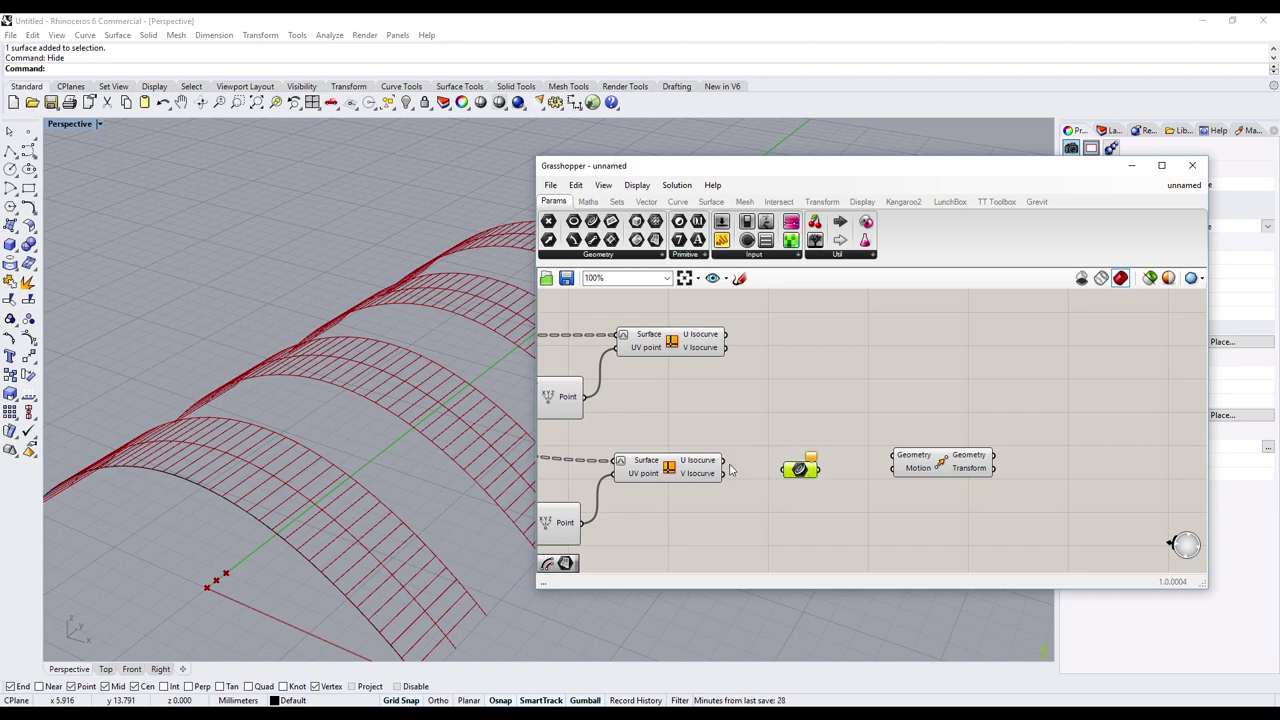
left_click_drag(724, 472, 787, 470)
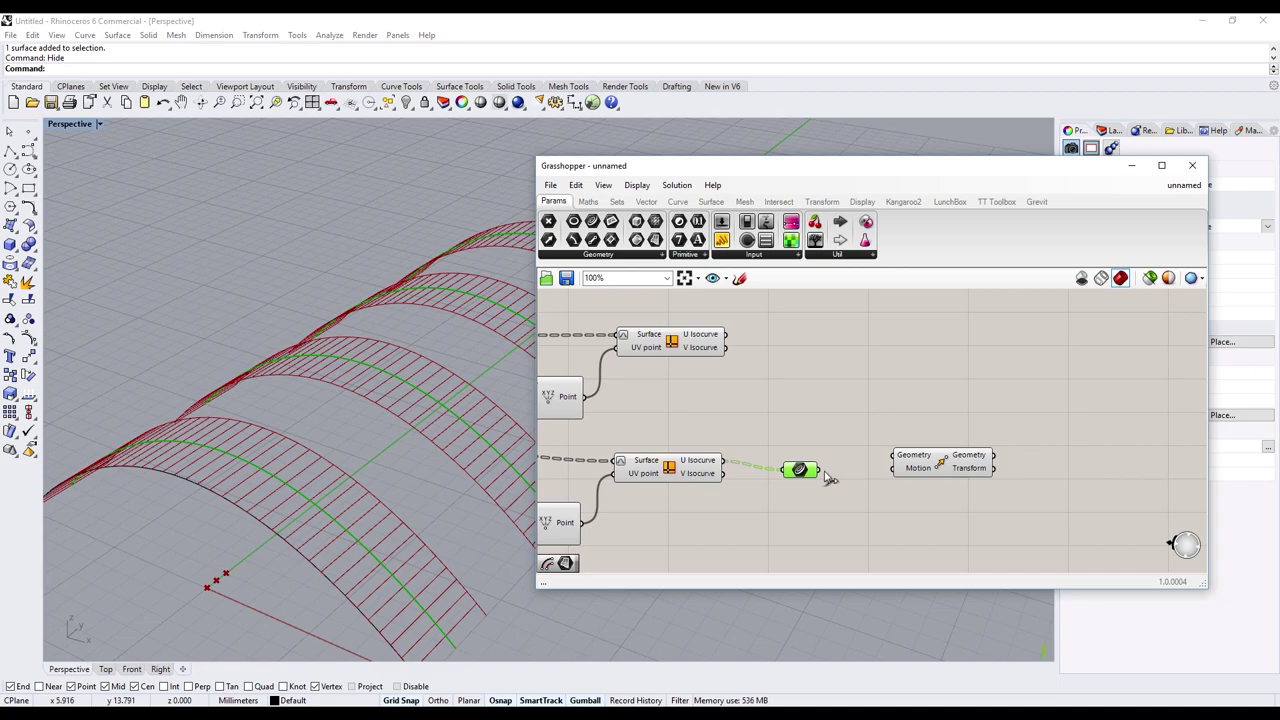
left_click_drag(826, 476, 893, 456)
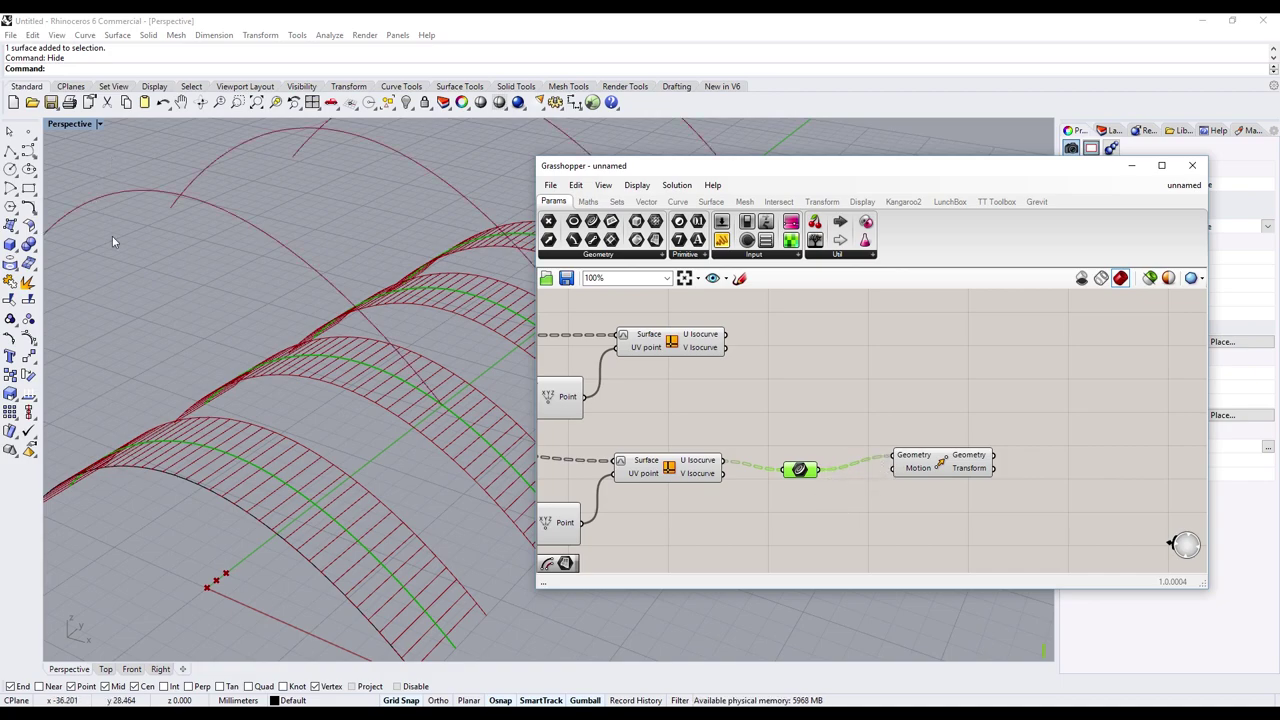
scroll(329, 327, "down", 3)
scroll(348, 282, "up", 2)
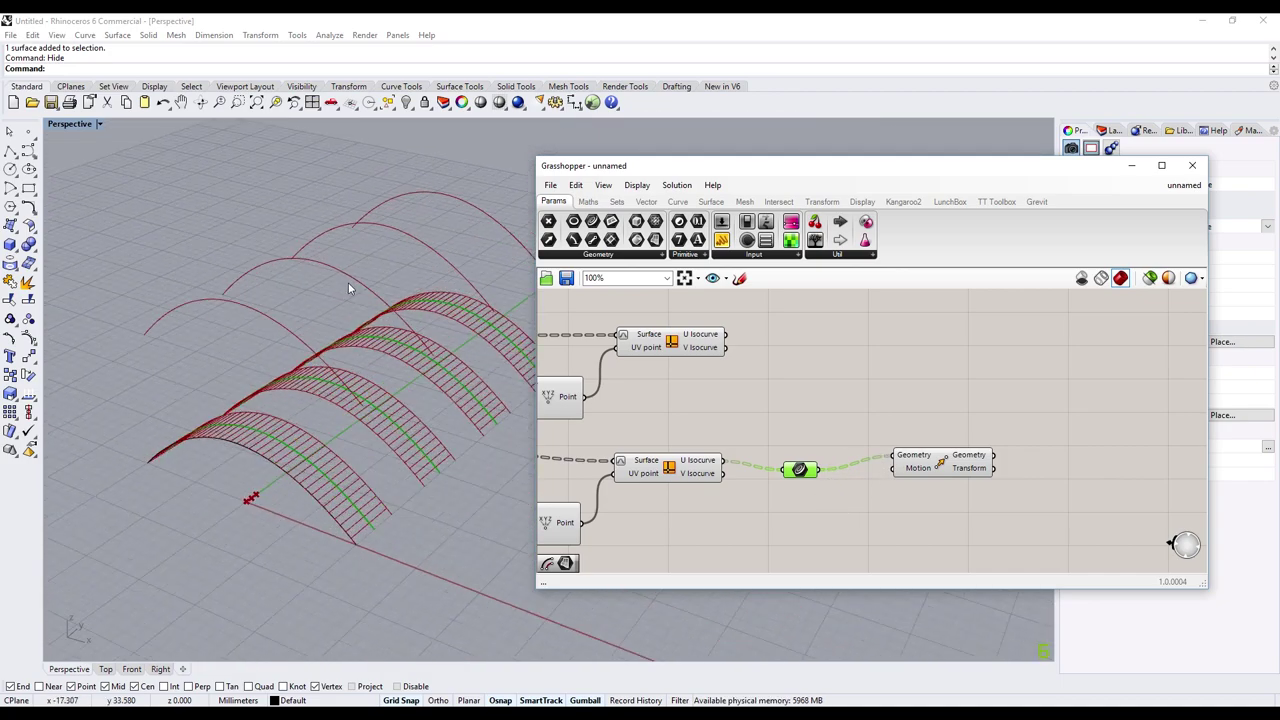
scroll(827, 478, "up", 2)
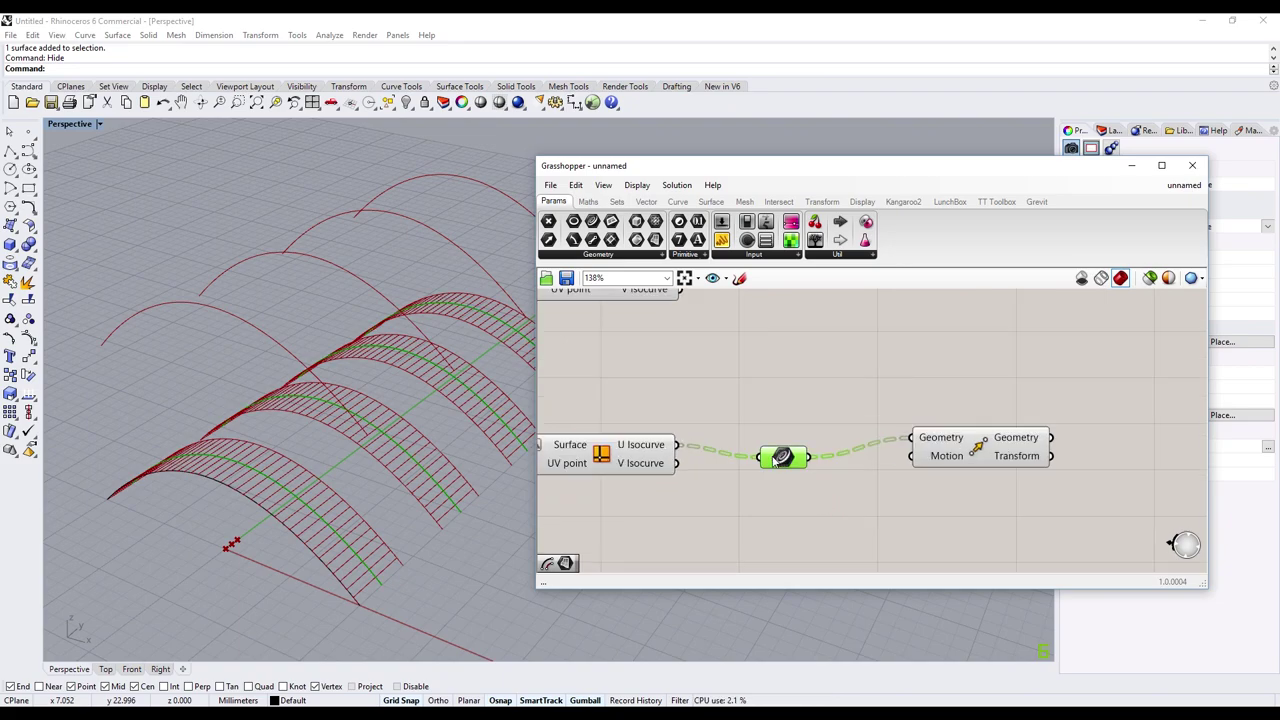
- Set the Curve parameter to Simplify and Flatten
right_click(777, 457)
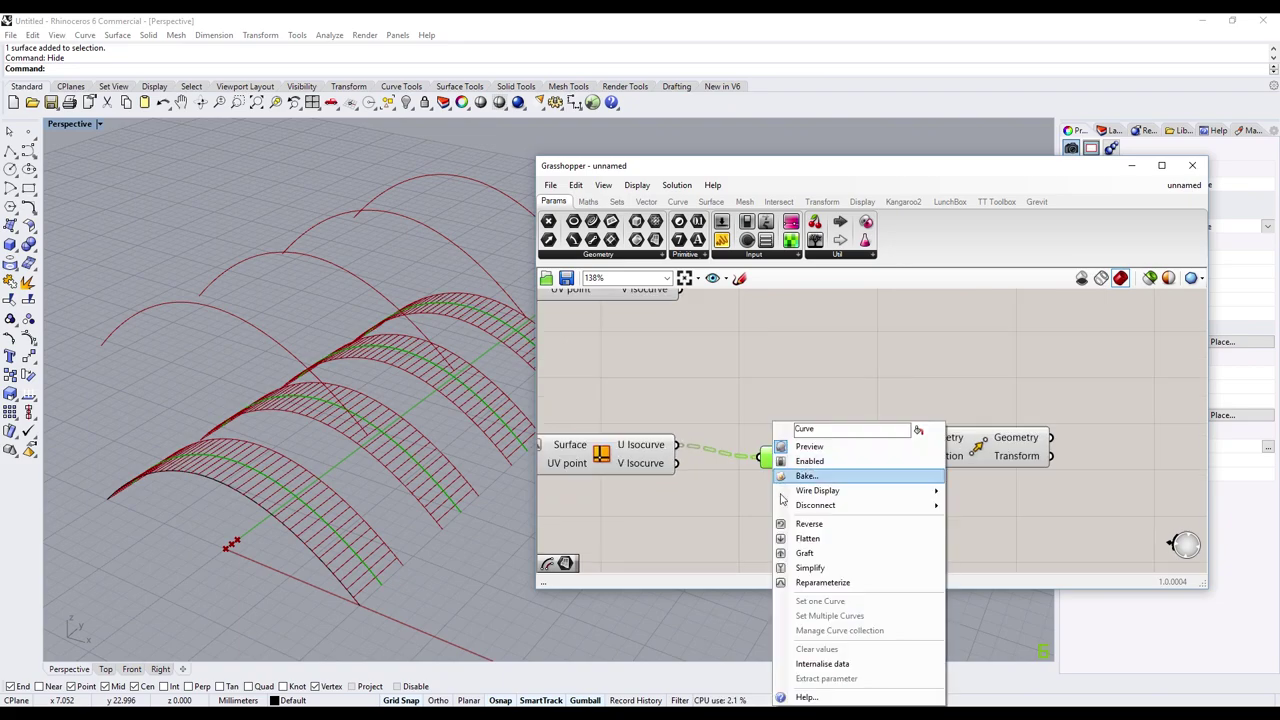
left_click(800, 567)
right_click(767, 457)
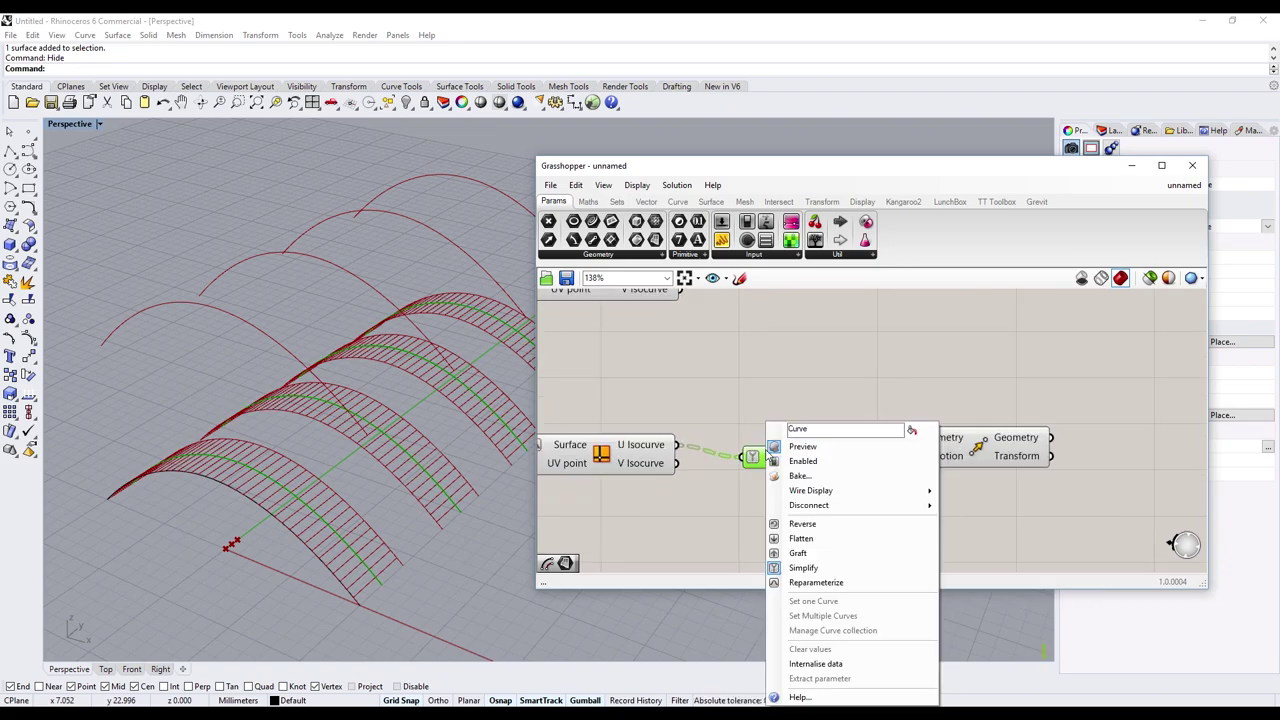
left_click(835, 537)
- Wire the Multiplication Result into Move's Motion input and set the slider to 0.484
scroll(843, 494, "down", 3)
right_click_drag(894, 414, 808, 412)
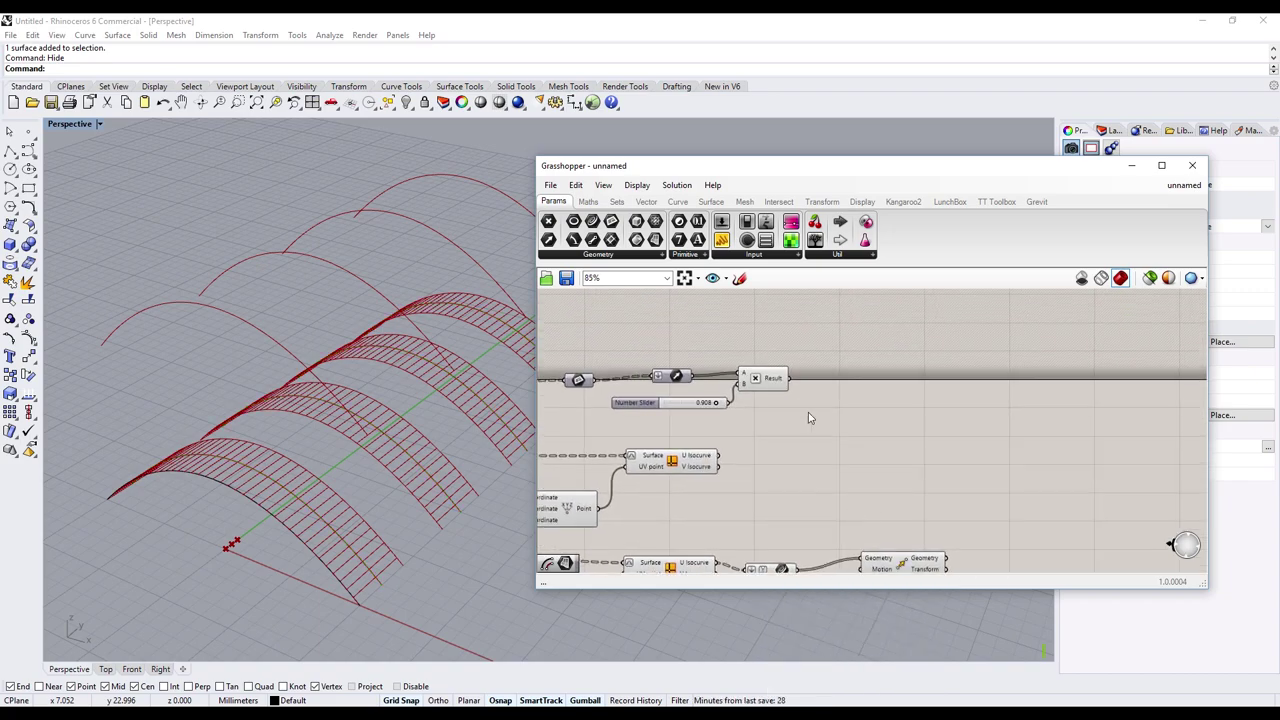
left_click_drag(790, 380, 862, 558)
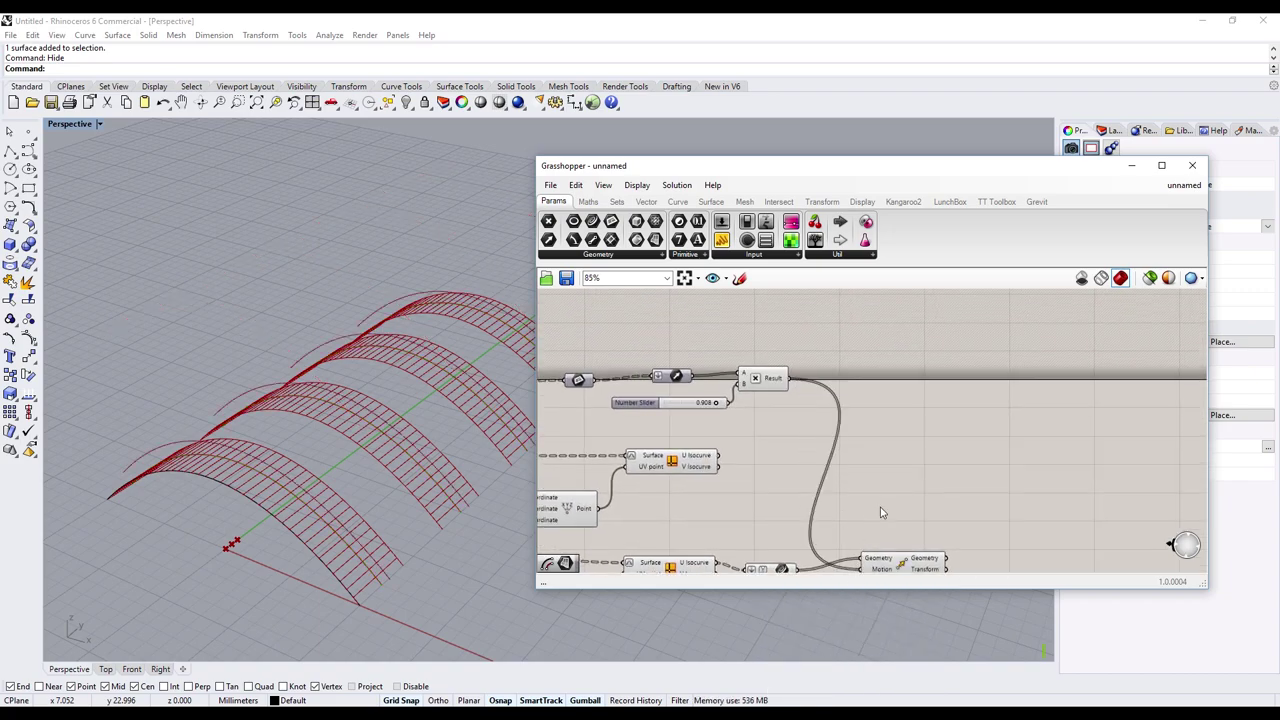
scroll(241, 467, "up", 3)
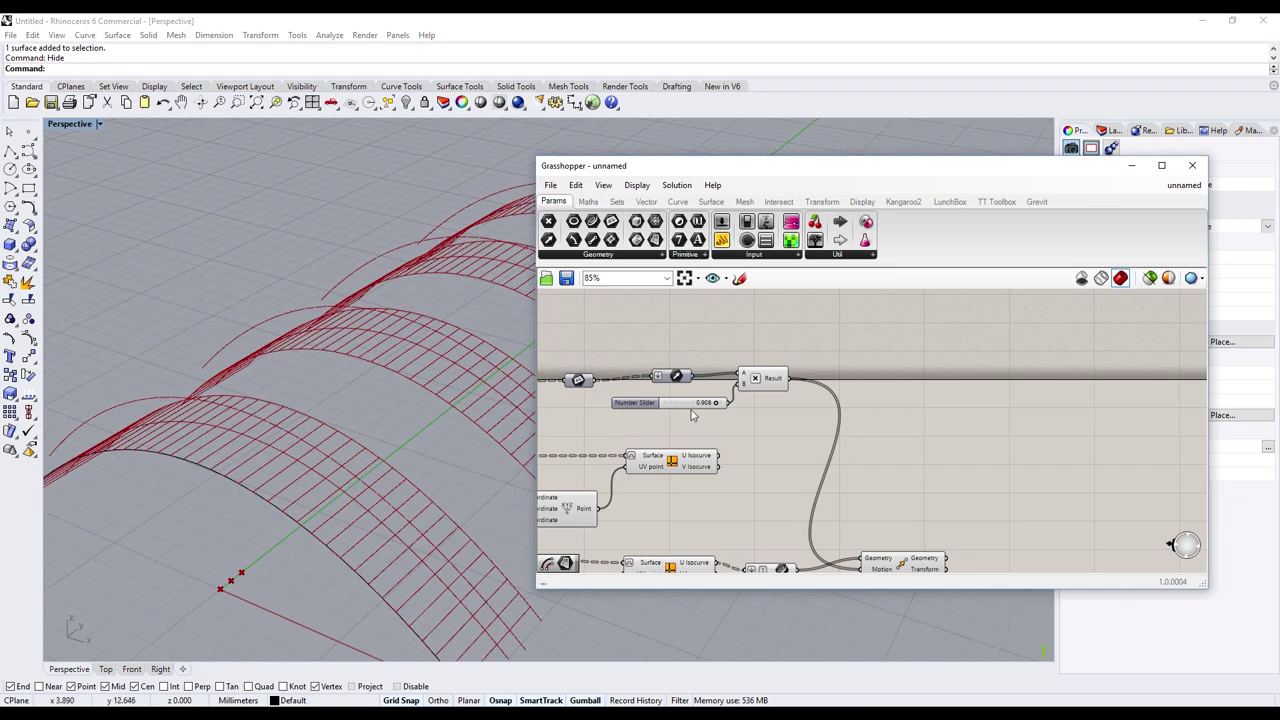
mouse_move(710, 410)
left_mouse_down()
mouse_move(780, 420)
mouse_move(673, 414)
mouse_move(694, 409)
left_mouse_up()
right_click_drag(792, 502, 824, 438)
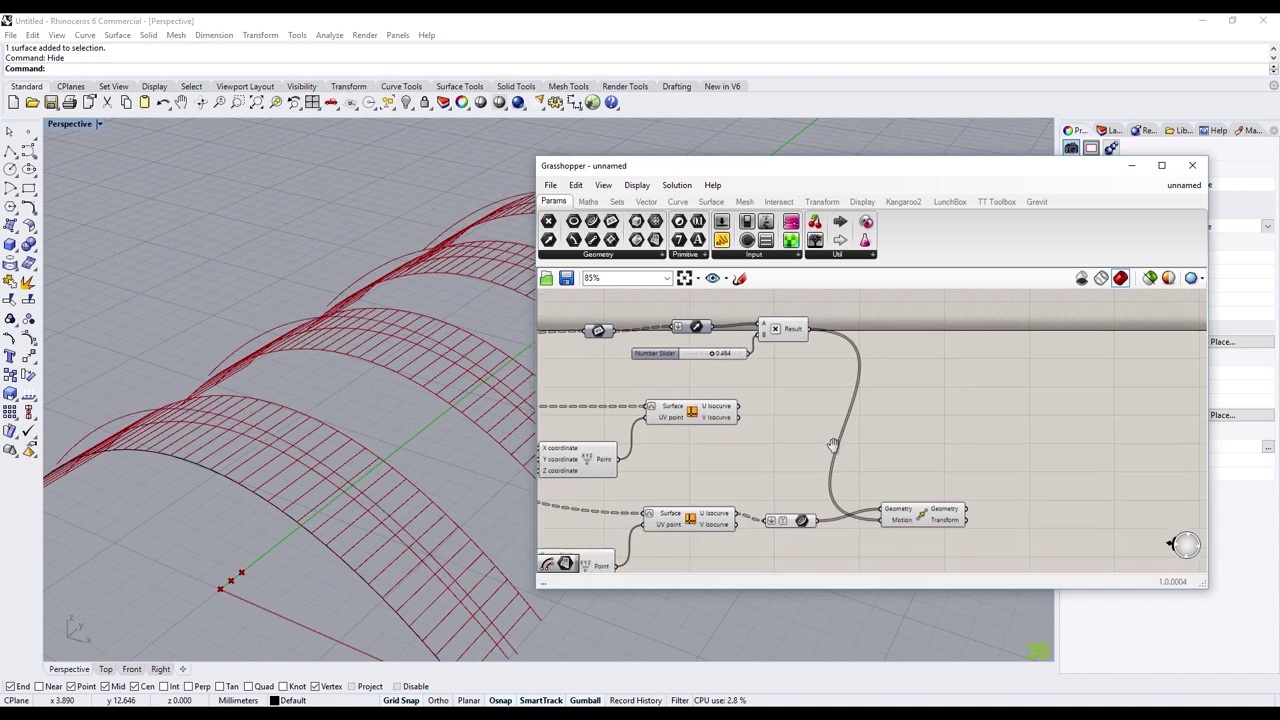
- Shift the Curve parameter and Move component slightly right
scroll(865, 442, "down", 3)
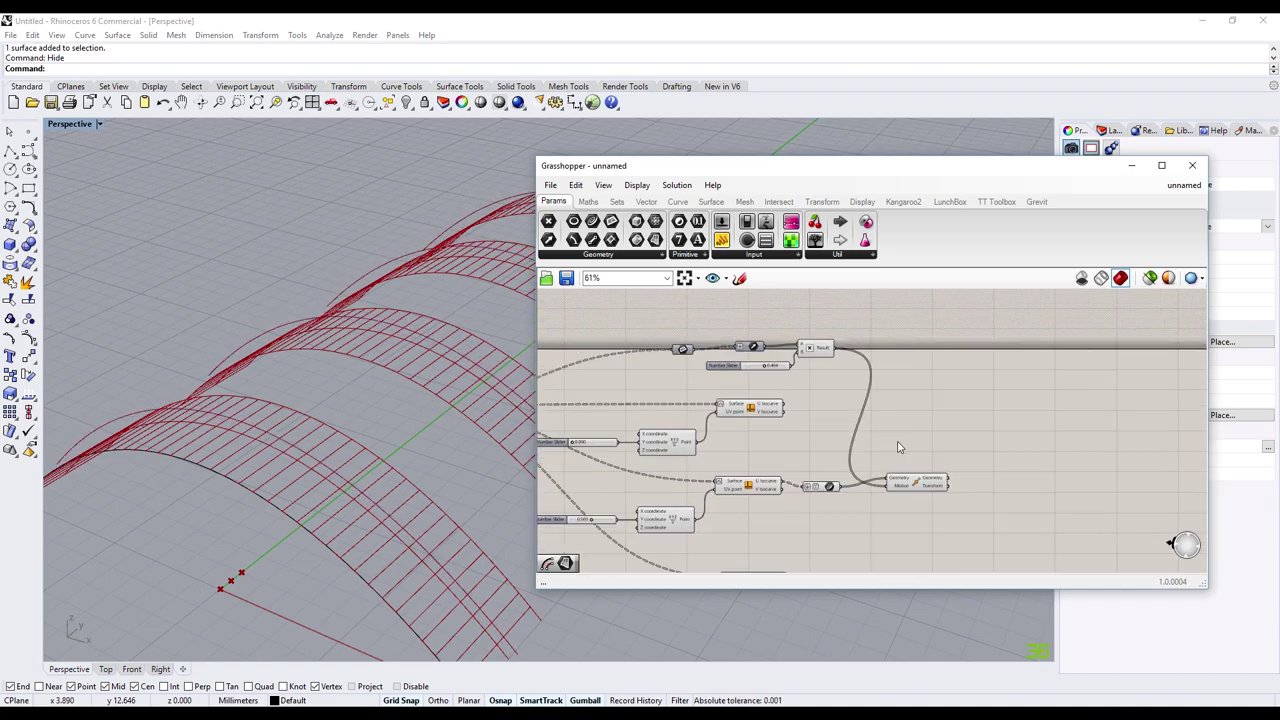
left_click_drag(960, 460, 806, 530)
left_click_drag(918, 486, 956, 480)
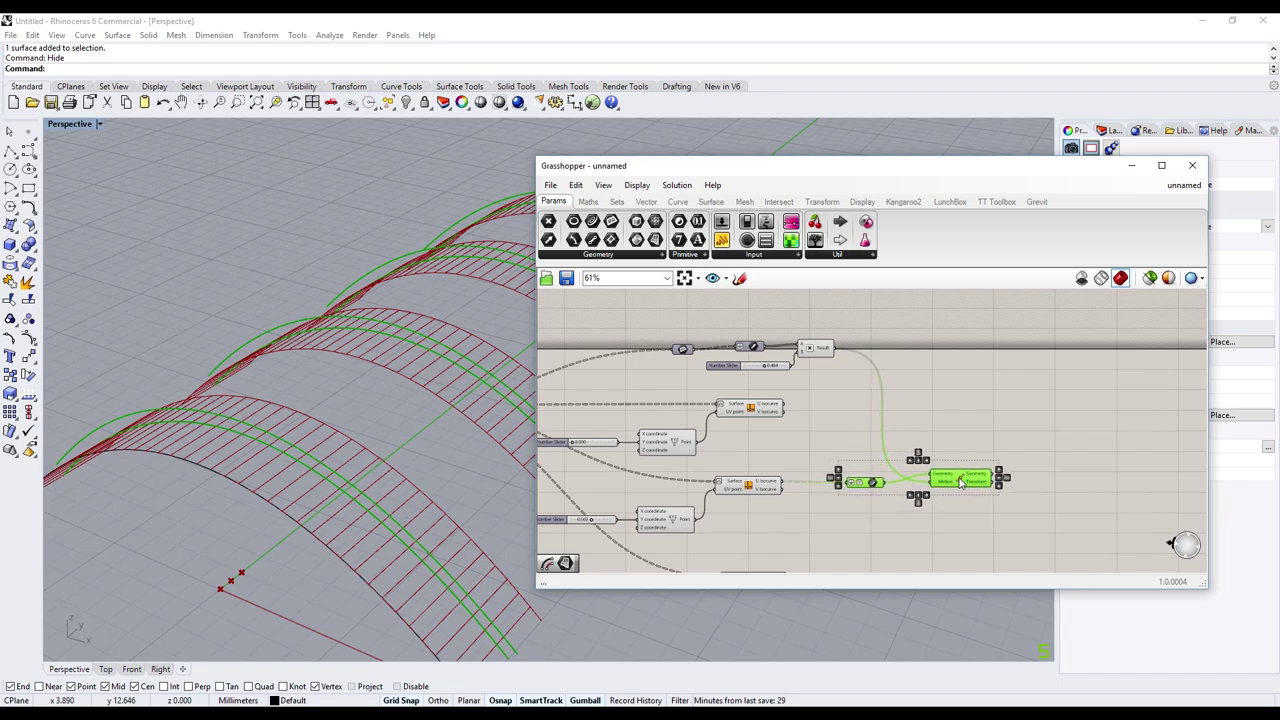
left_click(980, 423)
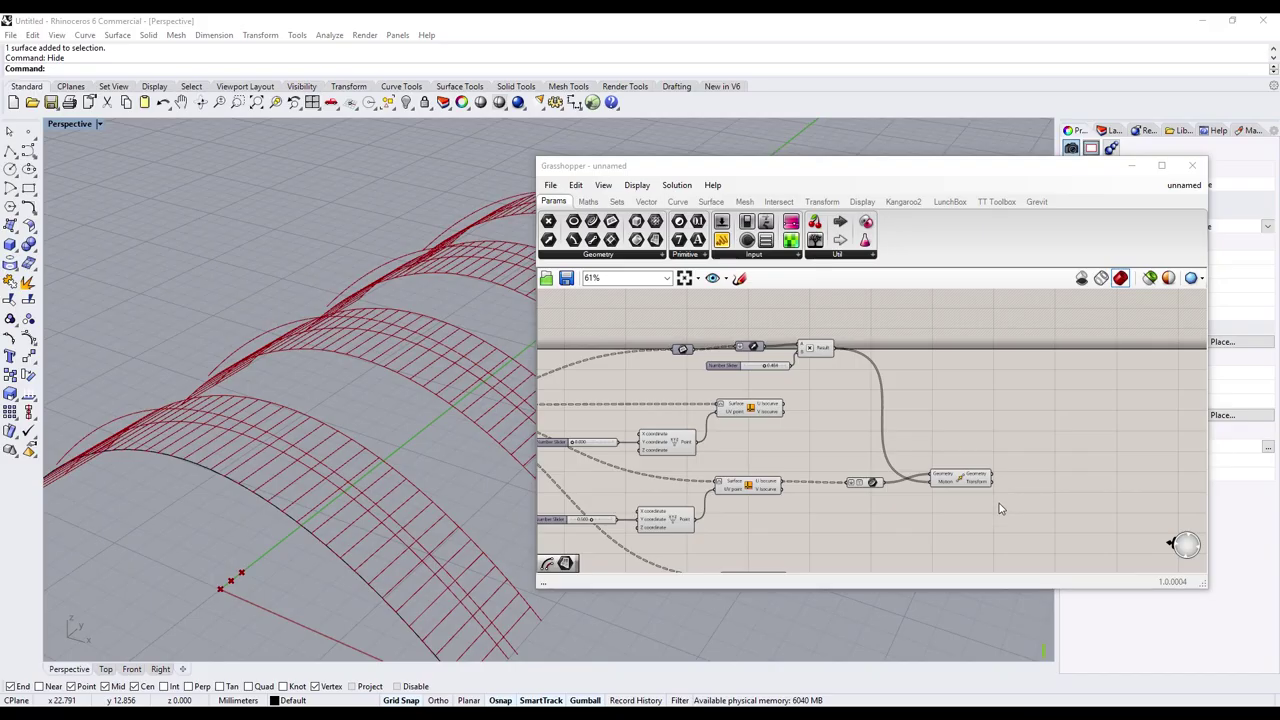
- Add a Curve parameter from the canvas search 'curve' beside the lower isocurve components
scroll(1000, 508, "down", 2)
left_click(965, 482)
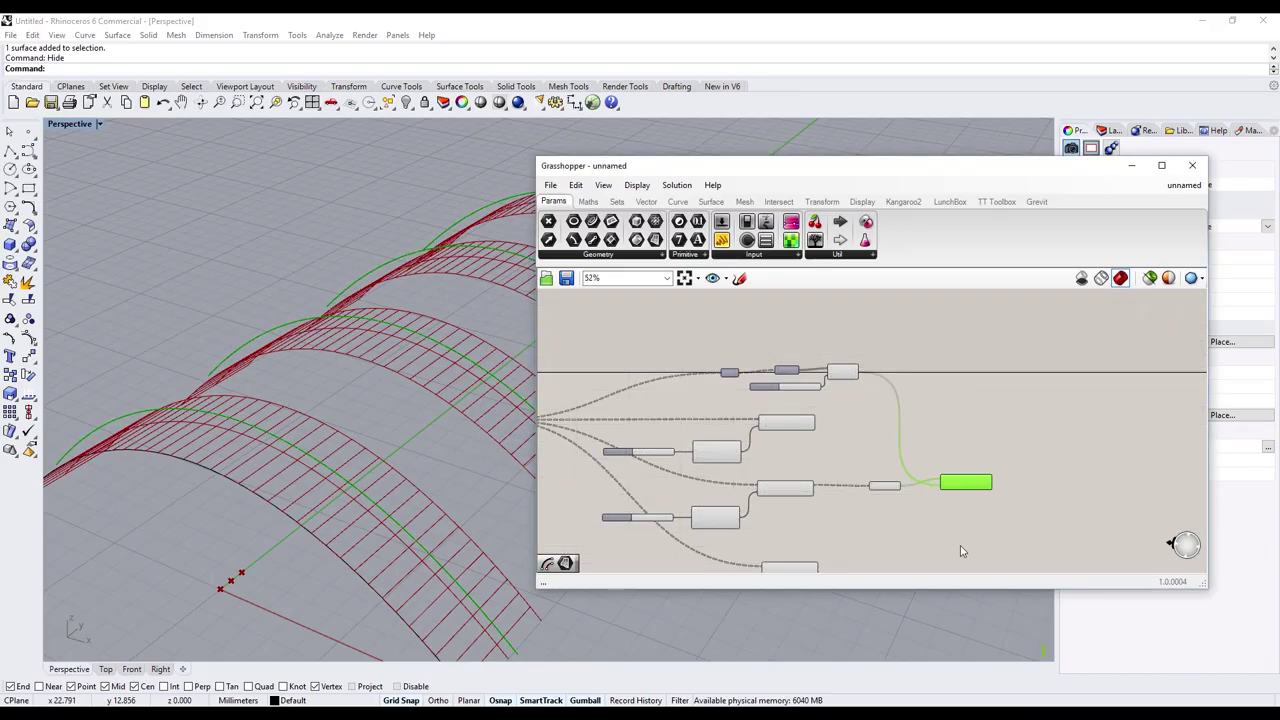
left_click(980, 525)
scroll(940, 480, "up", 3)
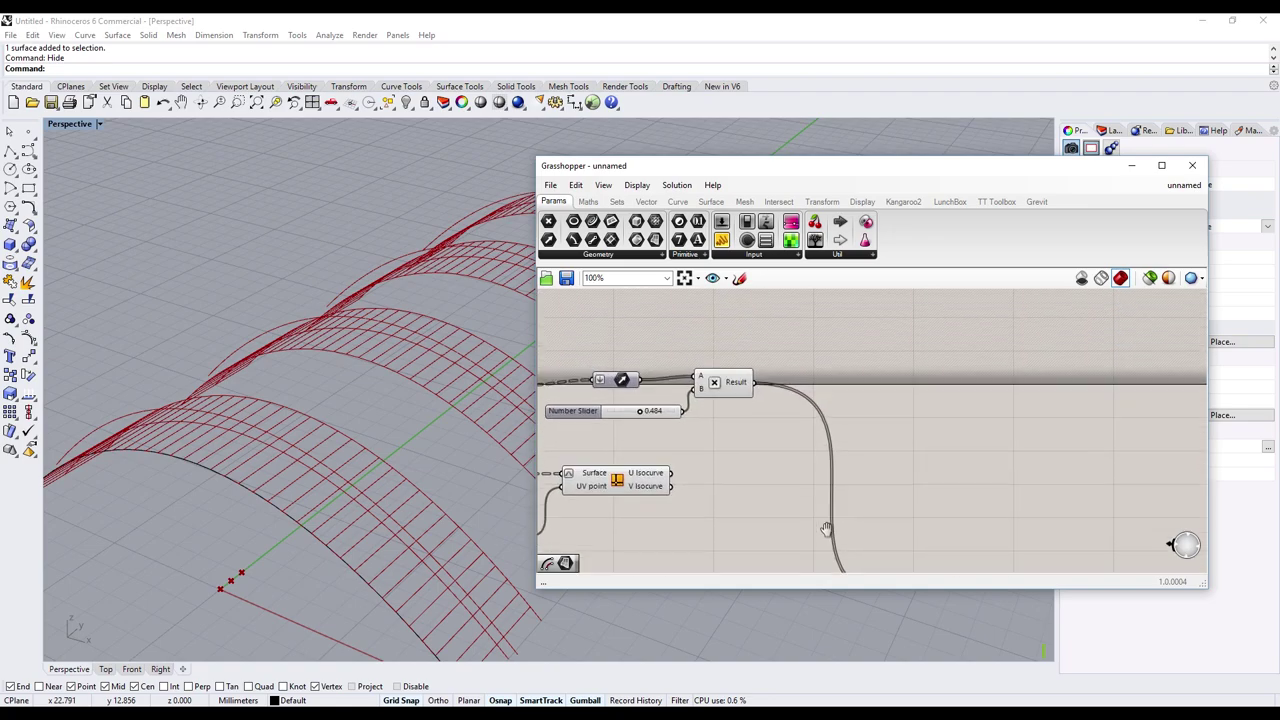
right_click_drag(837, 411, 762, 410)
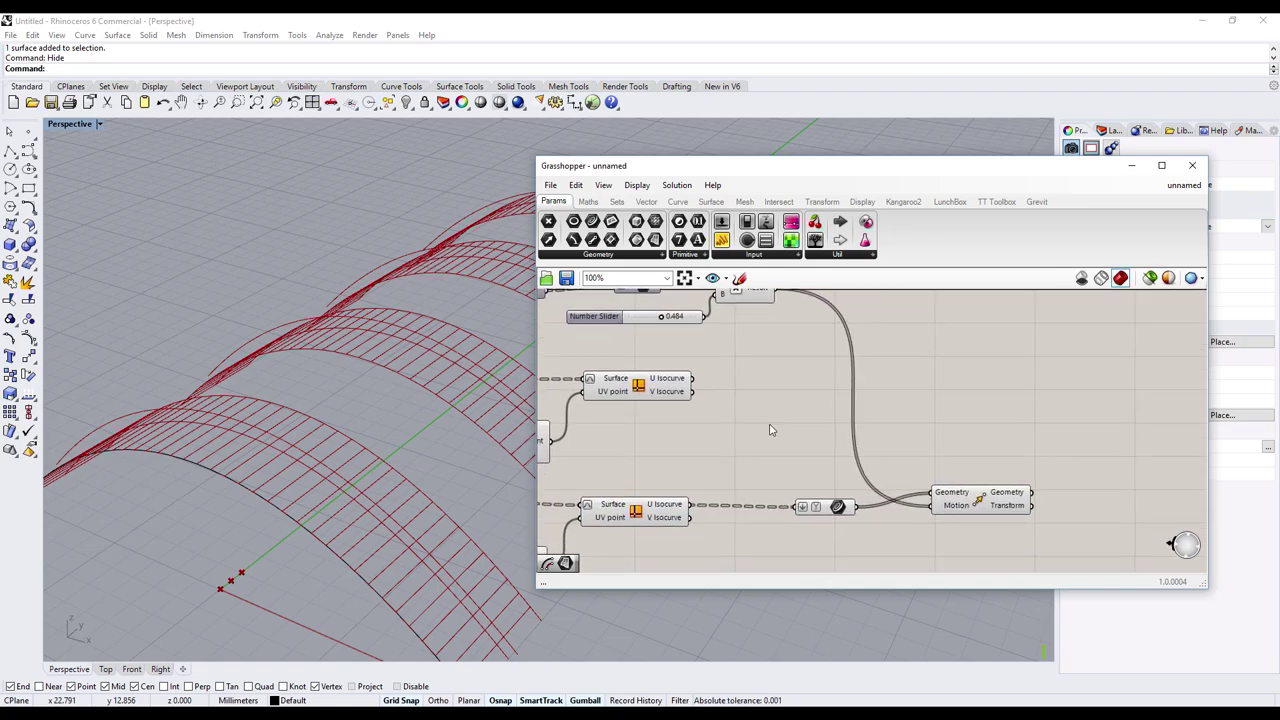
mouse_move(770, 430)
right_mouse_down()
mouse_move(820, 449)
mouse_move(824, 424)
right_mouse_up()
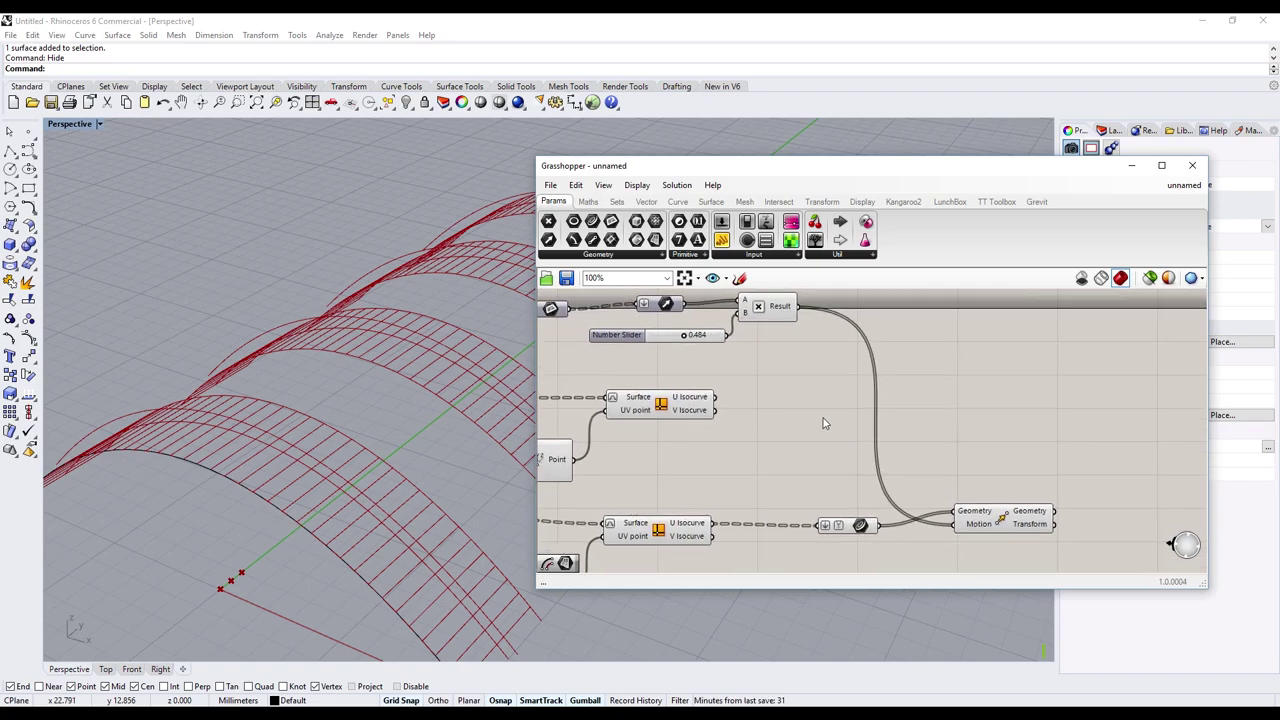
double_click(822, 422)
type("curve")
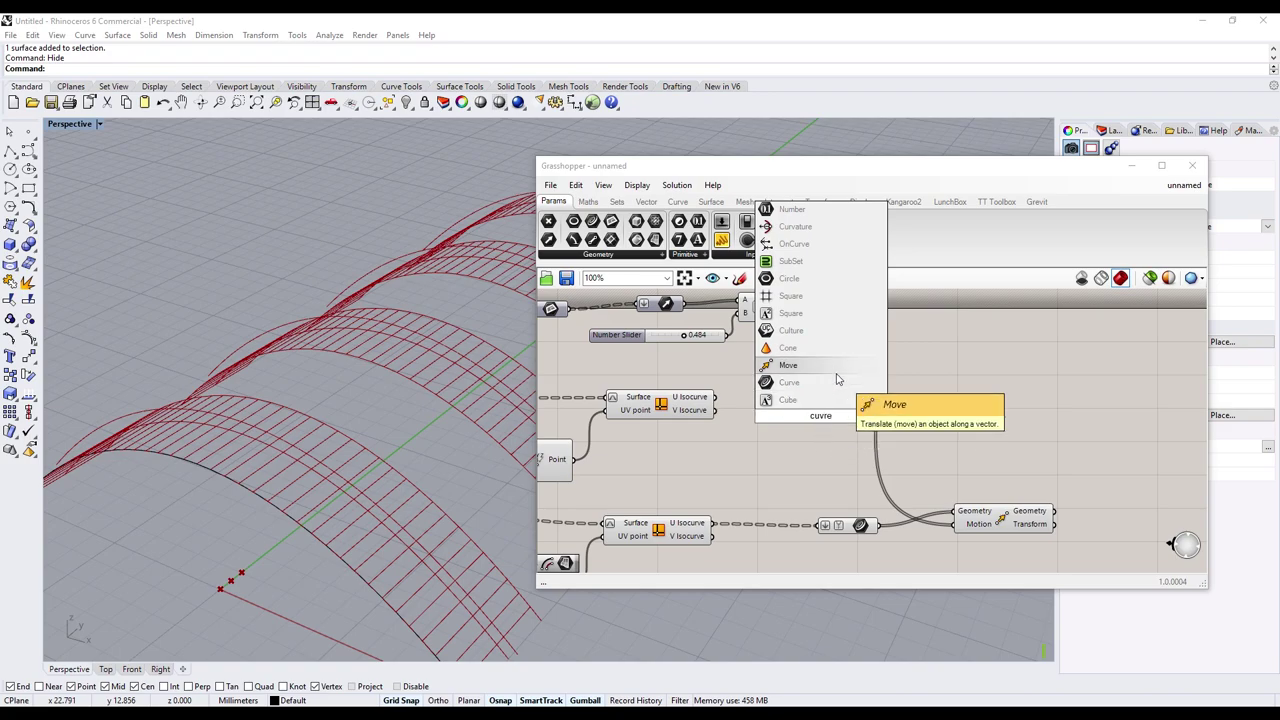
left_click(830, 382)
- Duplicate the Curve parameter and feed the isocurves into both copies
scroll(790, 449, "down", 2)
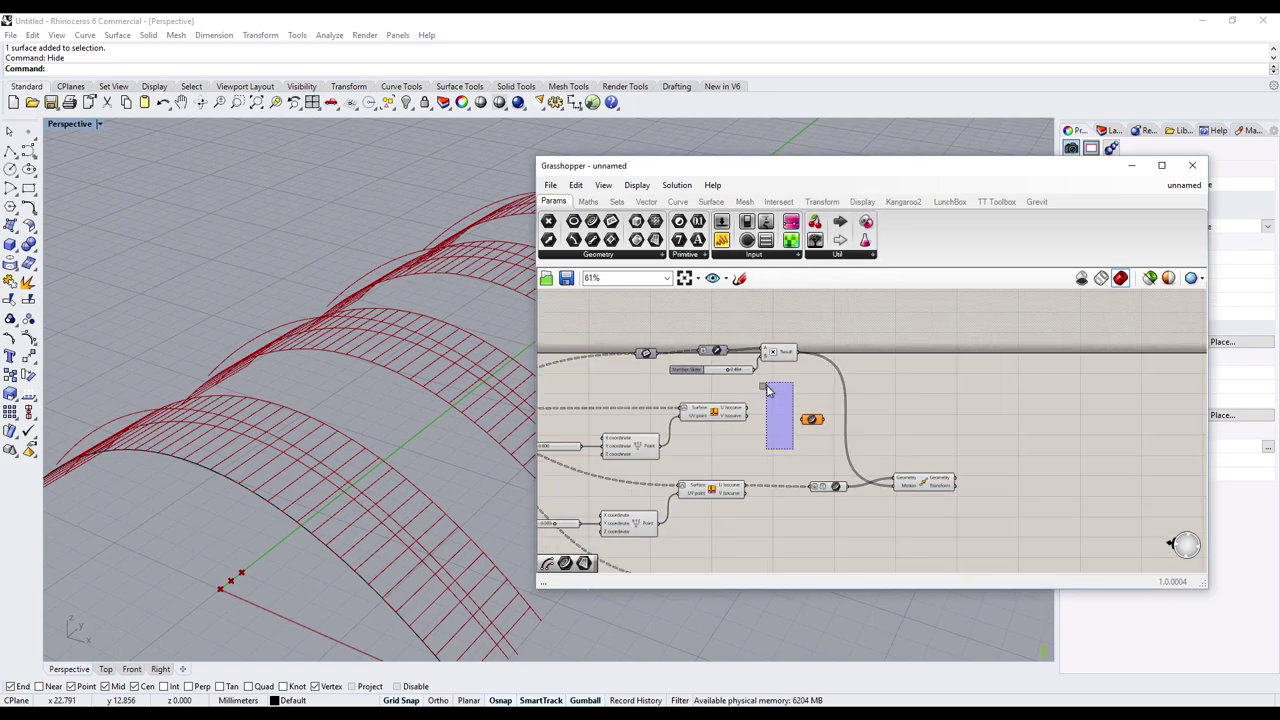
scroll(766, 377, "down", 2)
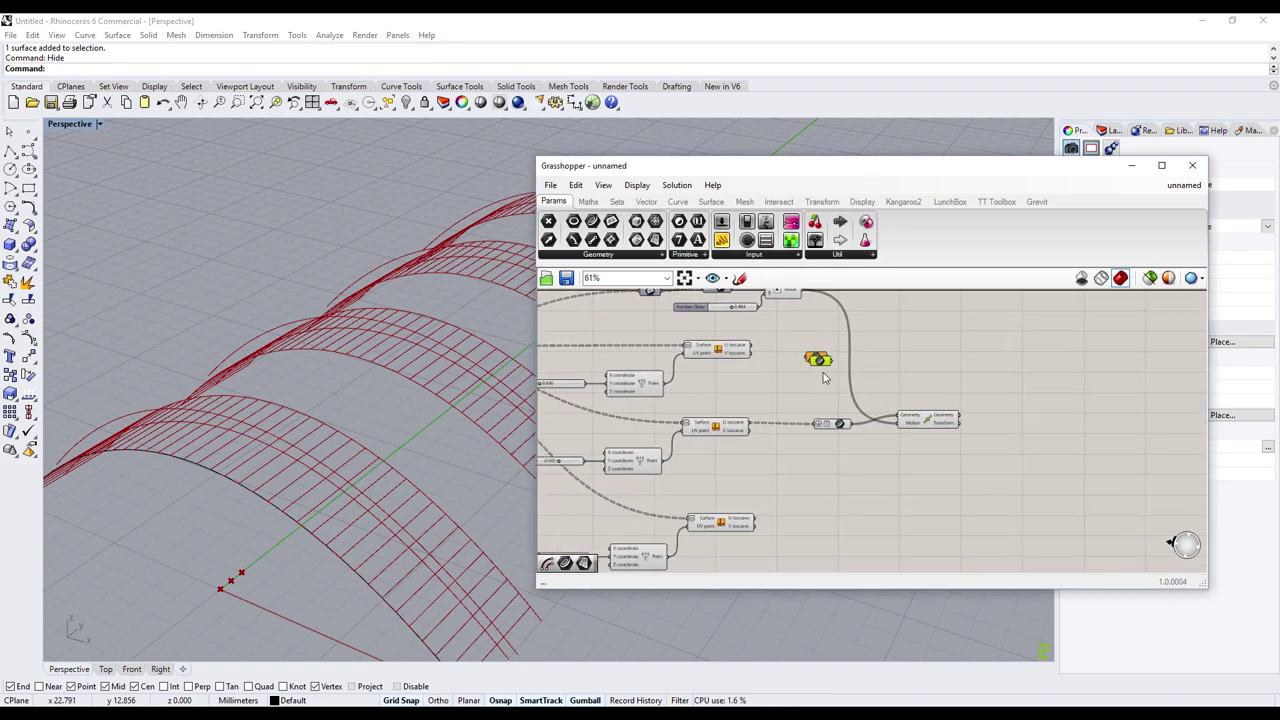
mouse_move(826, 362)
left_mouse_down("alt")
mouse_move(828, 518)
mouse_move(830, 503)
left_mouse_up("alt")
scroll(778, 378, "up", 2)
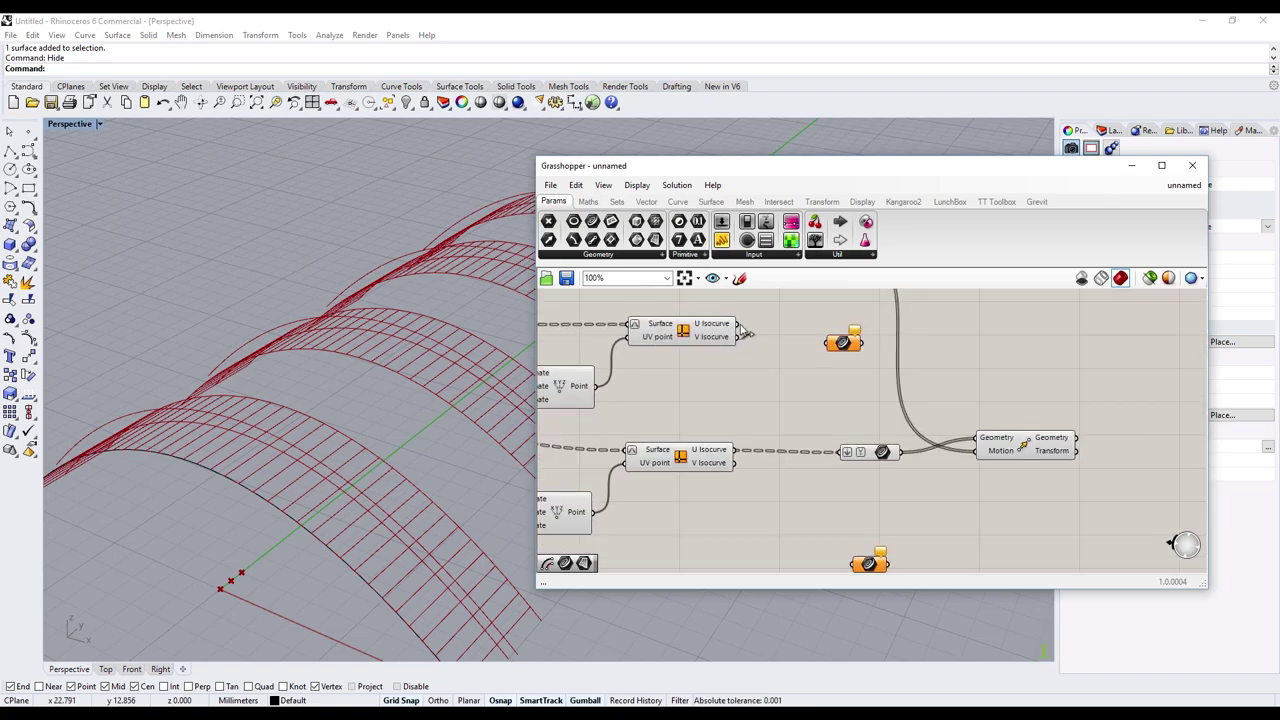
right_click_drag(792, 428, 796, 311)
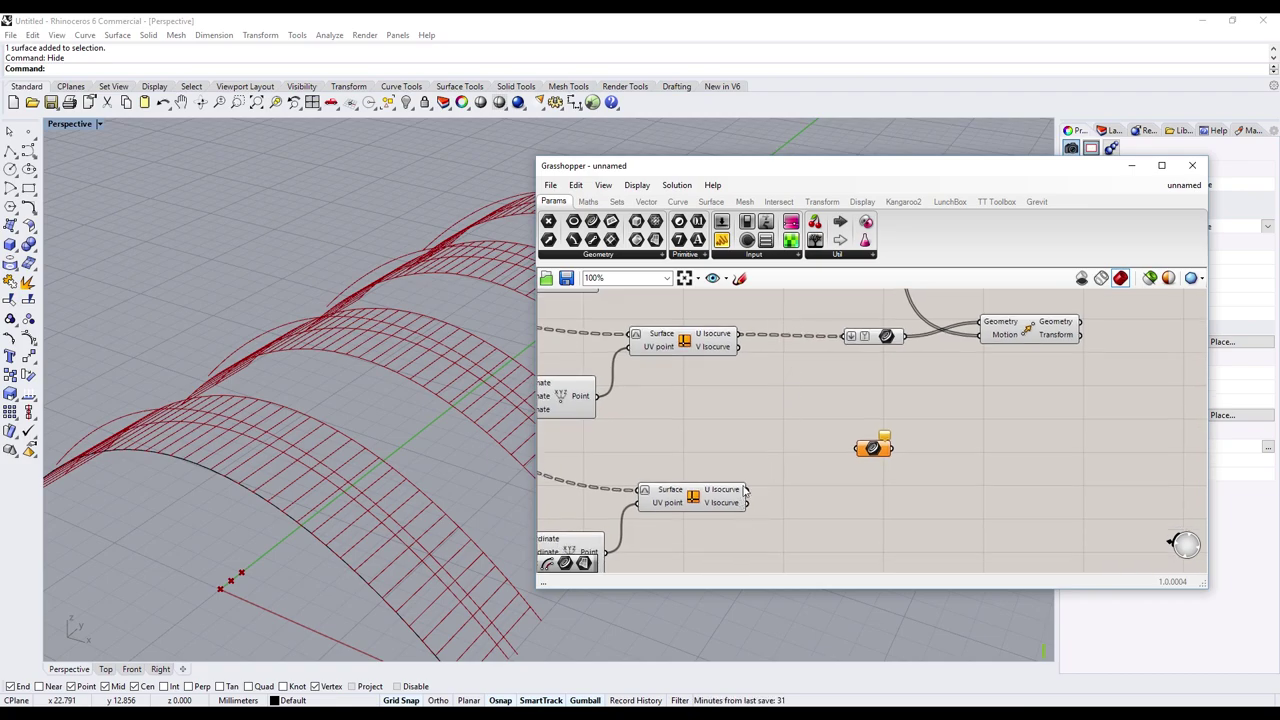
left_click_drag(745, 490, 857, 448)
mouse_move(974, 396)
right_mouse_down()
mouse_move(819, 453)
mouse_move(821, 475)
right_mouse_up()
- Shift both Curve parameters further right and inspect the lower one's 160 branched curves
left_click_drag(704, 306, 904, 324)
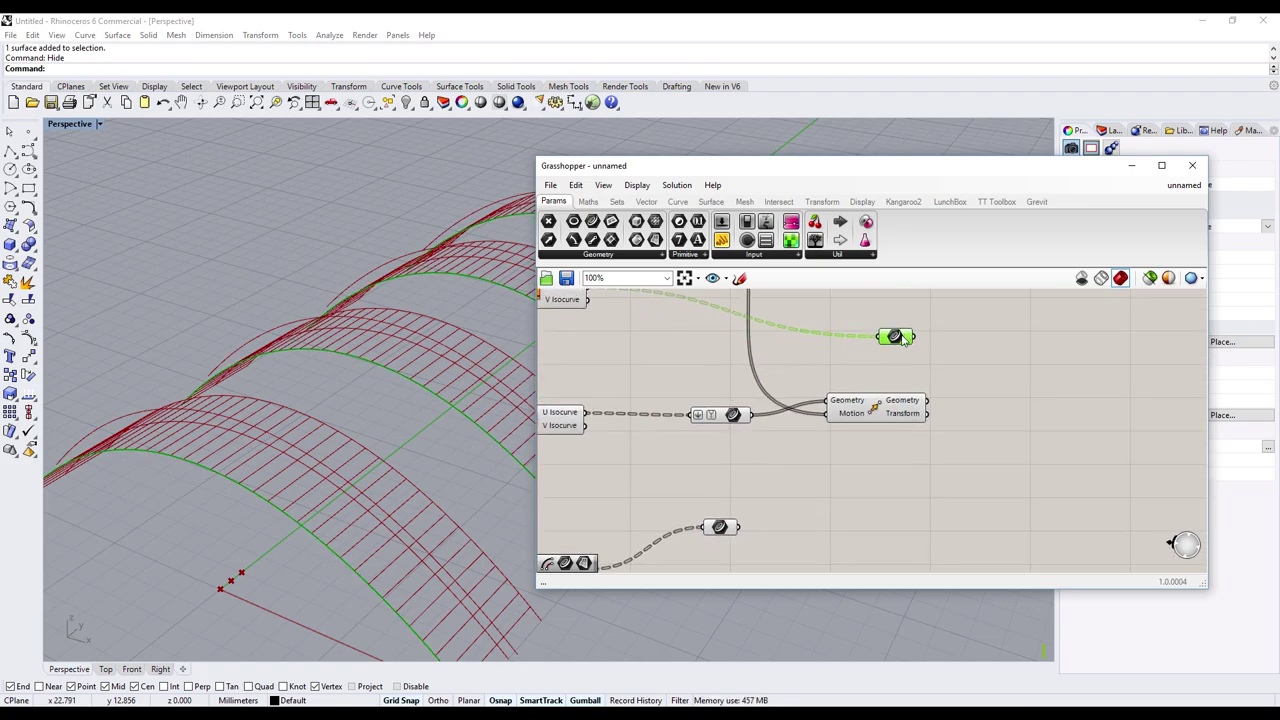
mouse_move(722, 527)
left_mouse_down()
mouse_move(912, 464)
mouse_move(902, 469)
left_mouse_up()
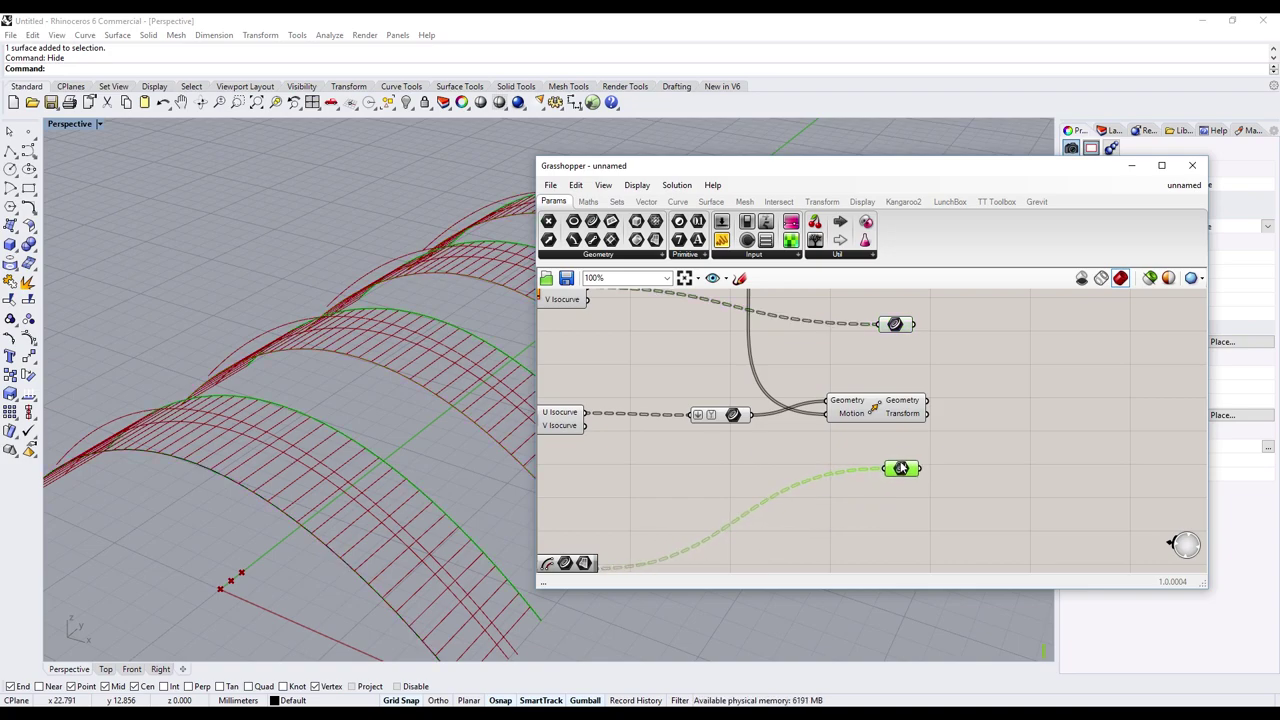
left_click(1050, 463)
right_click_drag(1046, 446, 918, 456)
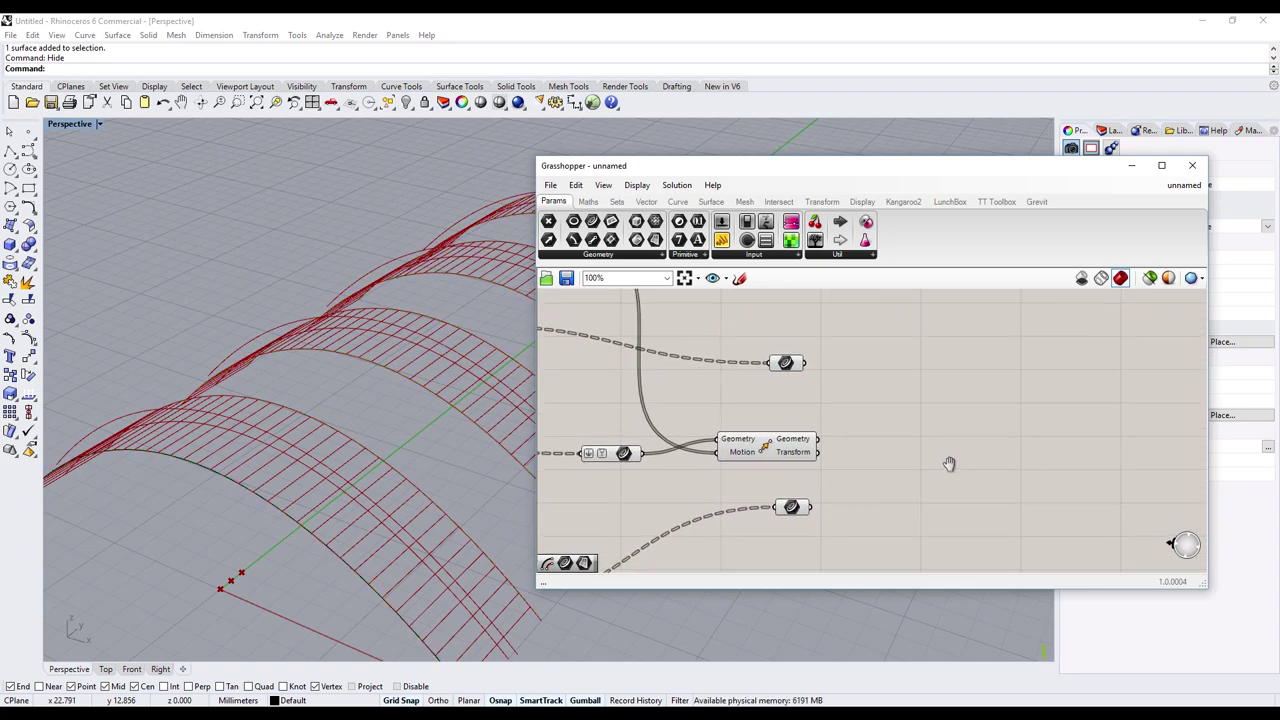
scroll(853, 457, "up", 3)
mouse_move(851, 476)
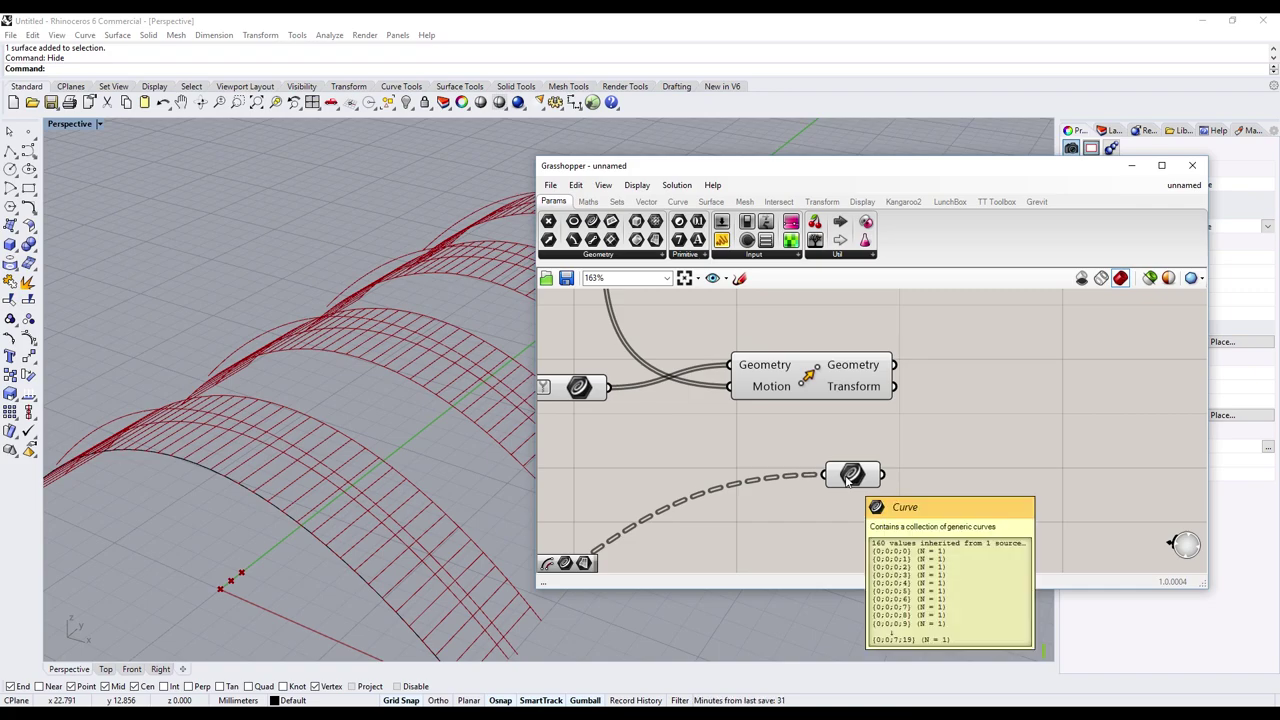
key("Insert")
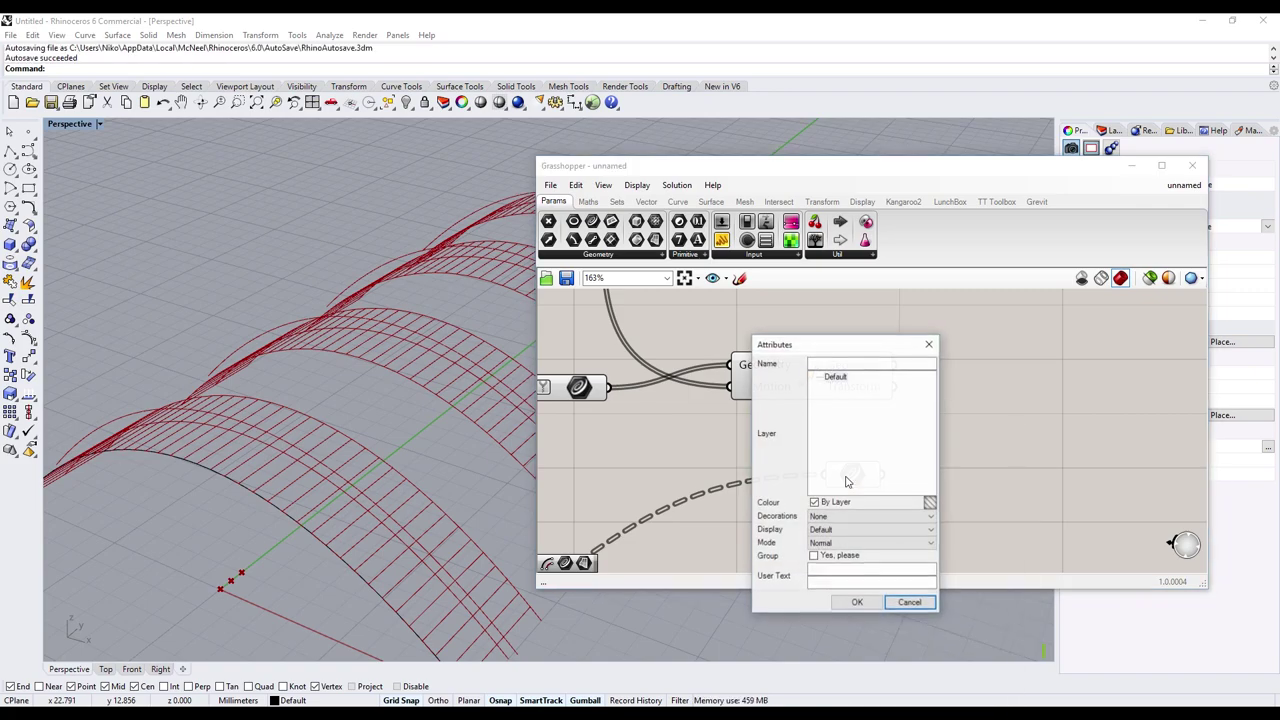
- Close the Attributes dialog and set the lower Curve parameter to Flatten
left_click(929, 344)
left_click(835, 474)
right_click(829, 476)
left_click(838, 475)
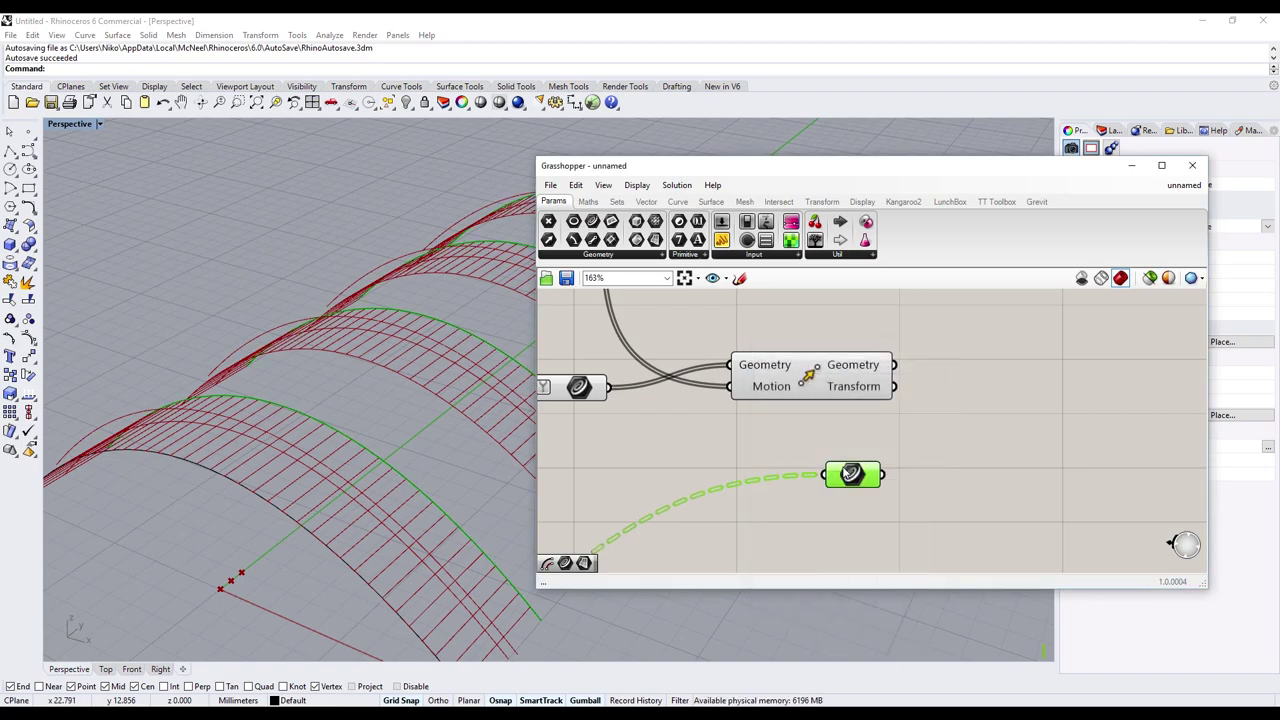
right_click(840, 476)
left_click(898, 544)
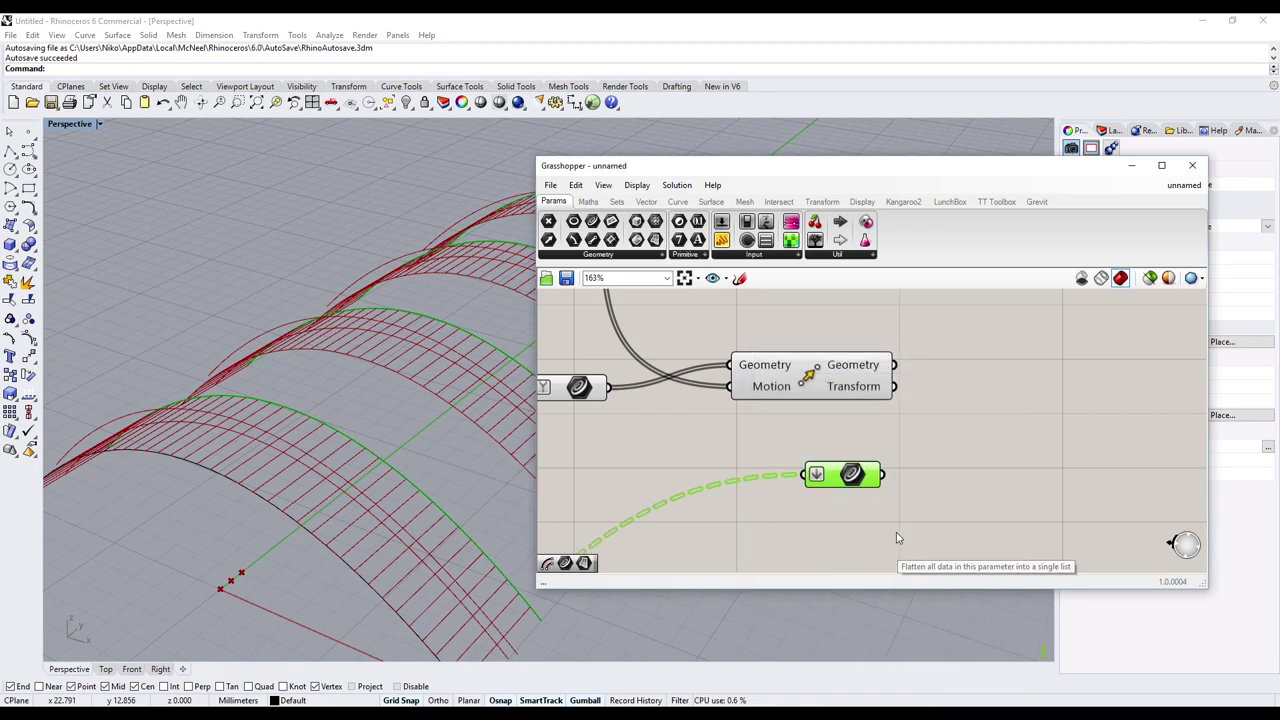
left_click(936, 420)
- Set the upper Curve parameter to Flatten and preview its curves in the viewport
scroll(908, 466, "down", 3)
right_click(906, 462)
left_click(848, 385)
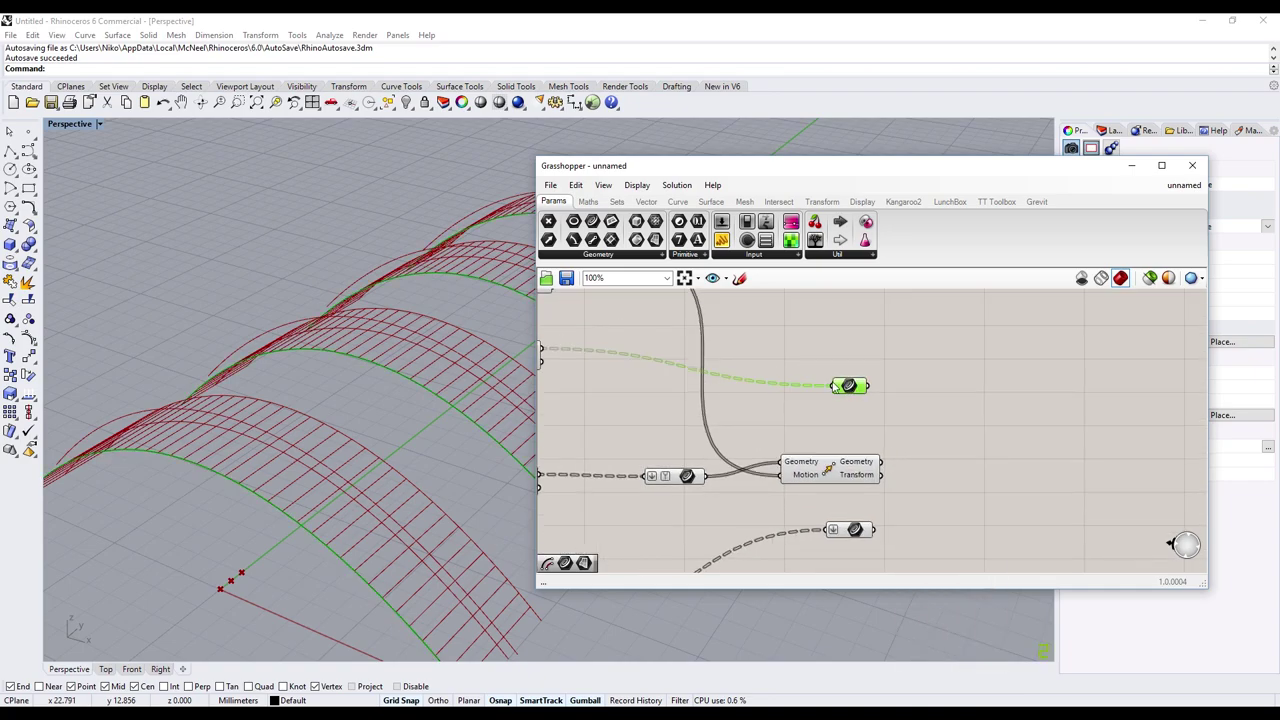
right_click(848, 386)
left_click(889, 504)
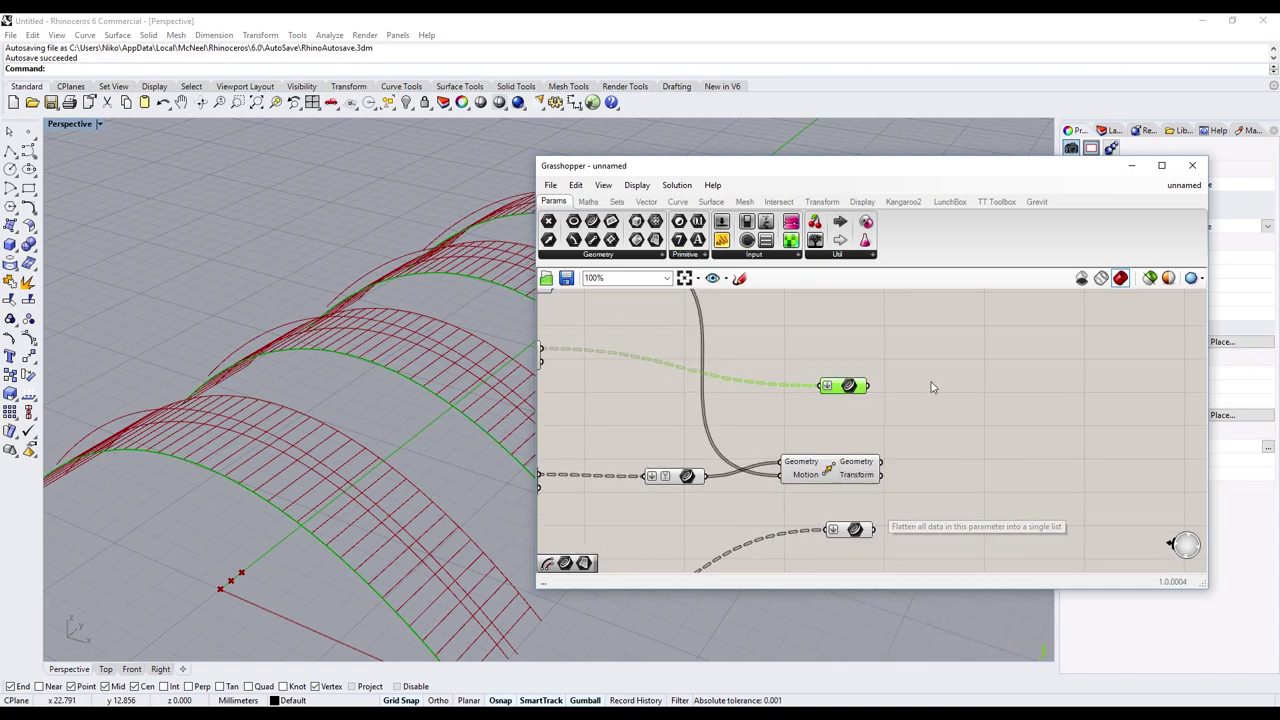
left_click(849, 391)
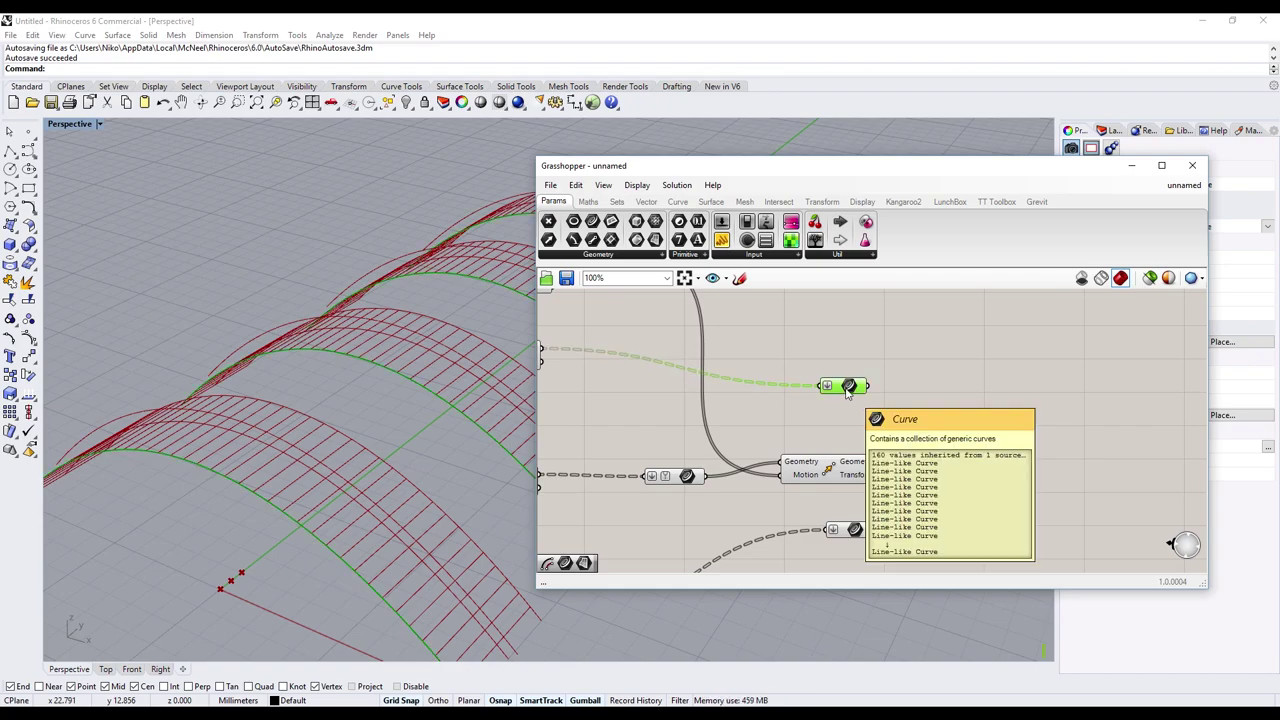
left_click(900, 380)
right_click_drag(943, 403, 814, 391)
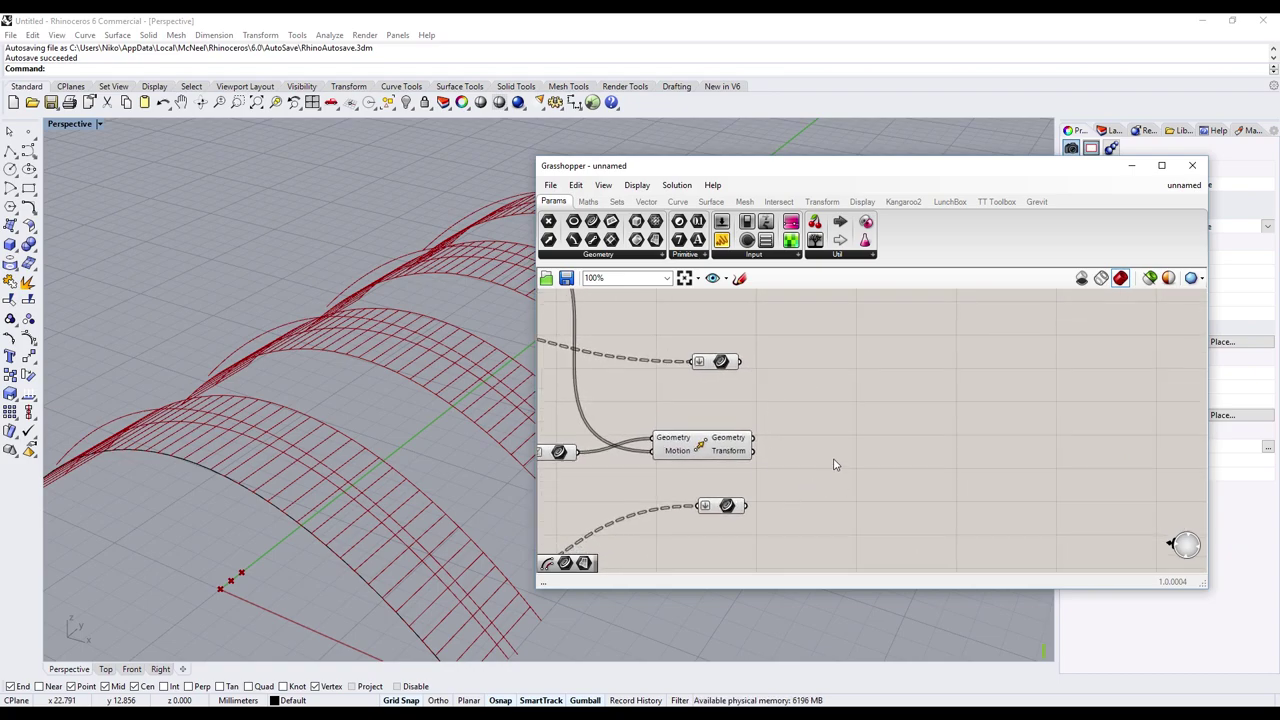
- Add a flattened Curve parameter beside the upper one and copy it beside the lower one
double_click(828, 415)
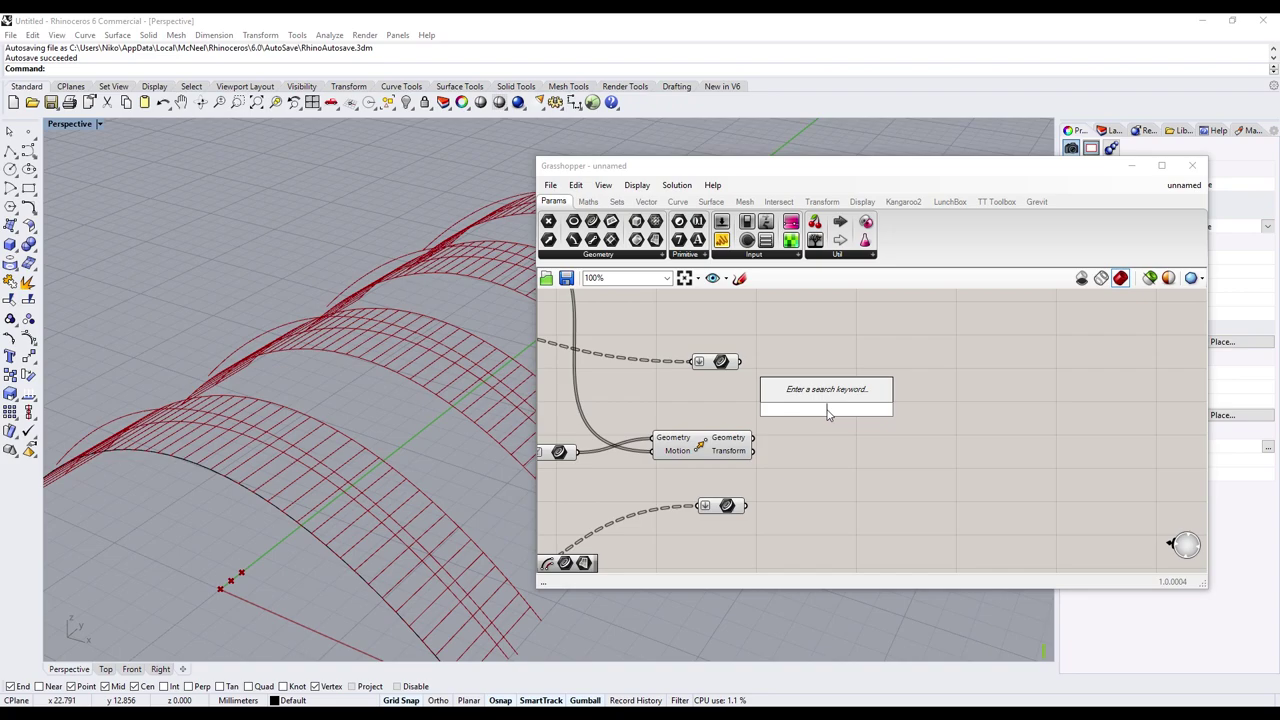
type("curve")
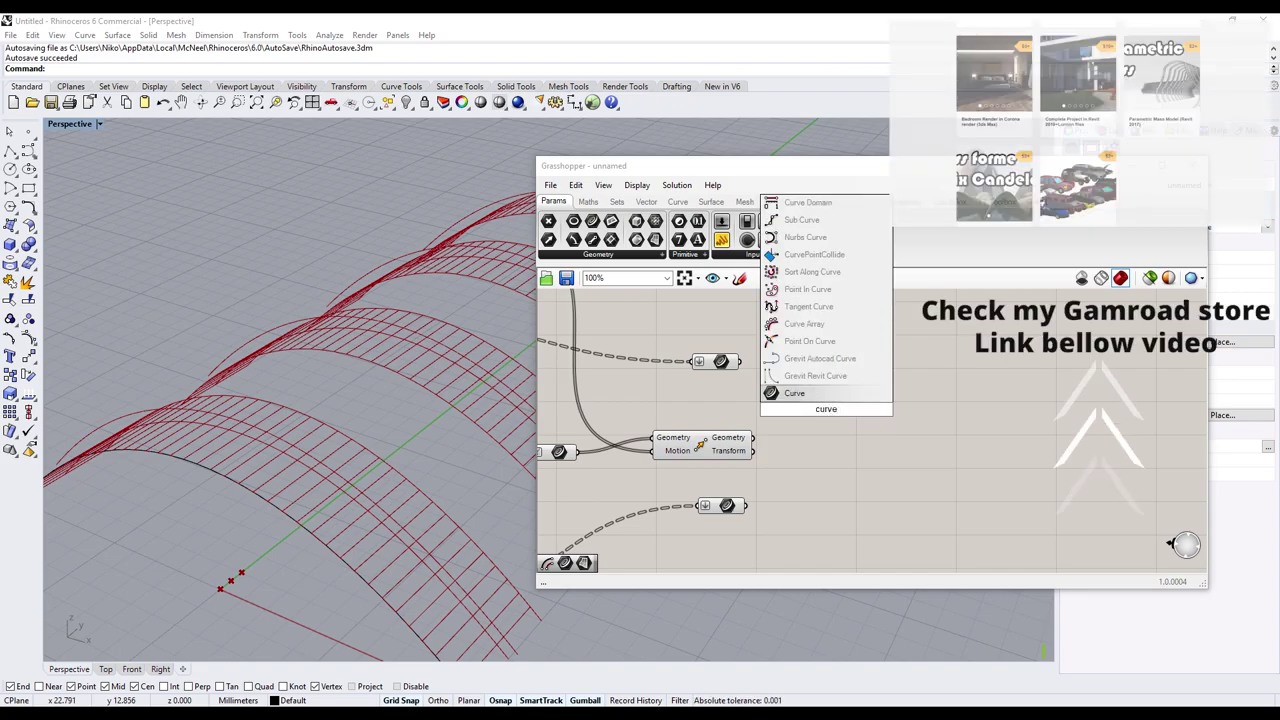
left_click(807, 398)
left_click_drag(822, 407, 801, 363)
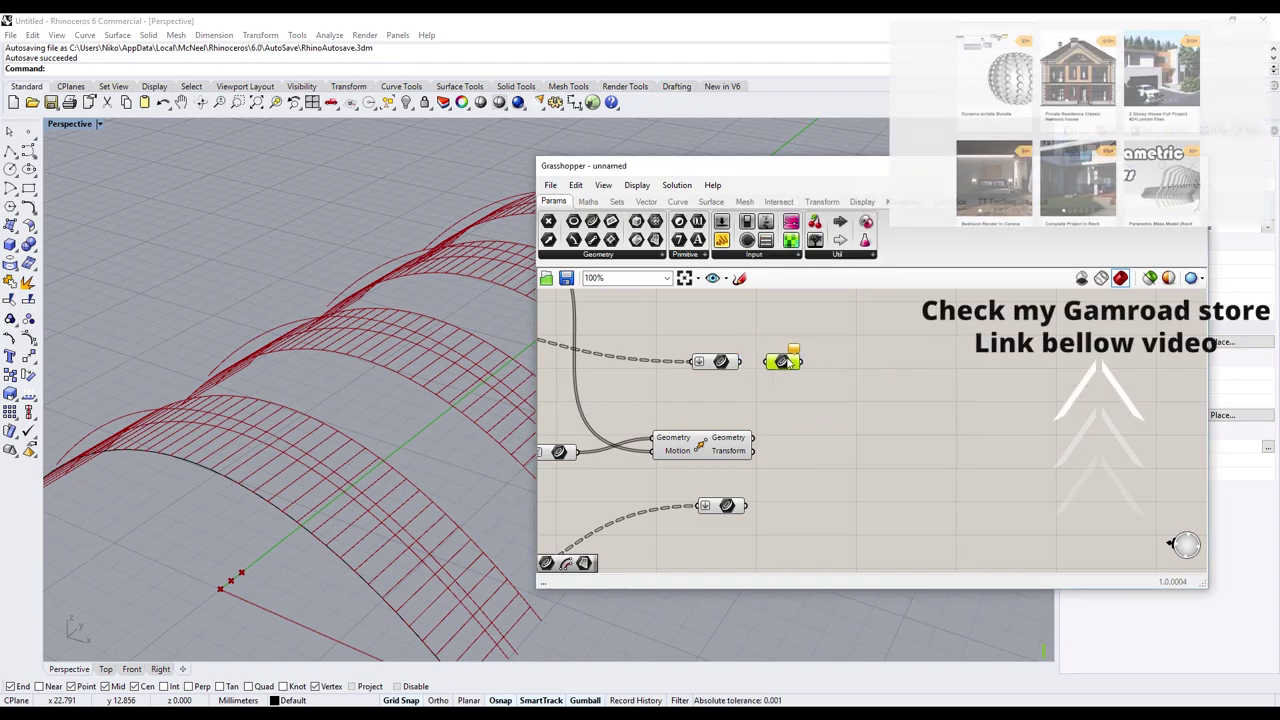
right_click(800, 362)
left_click(850, 506)
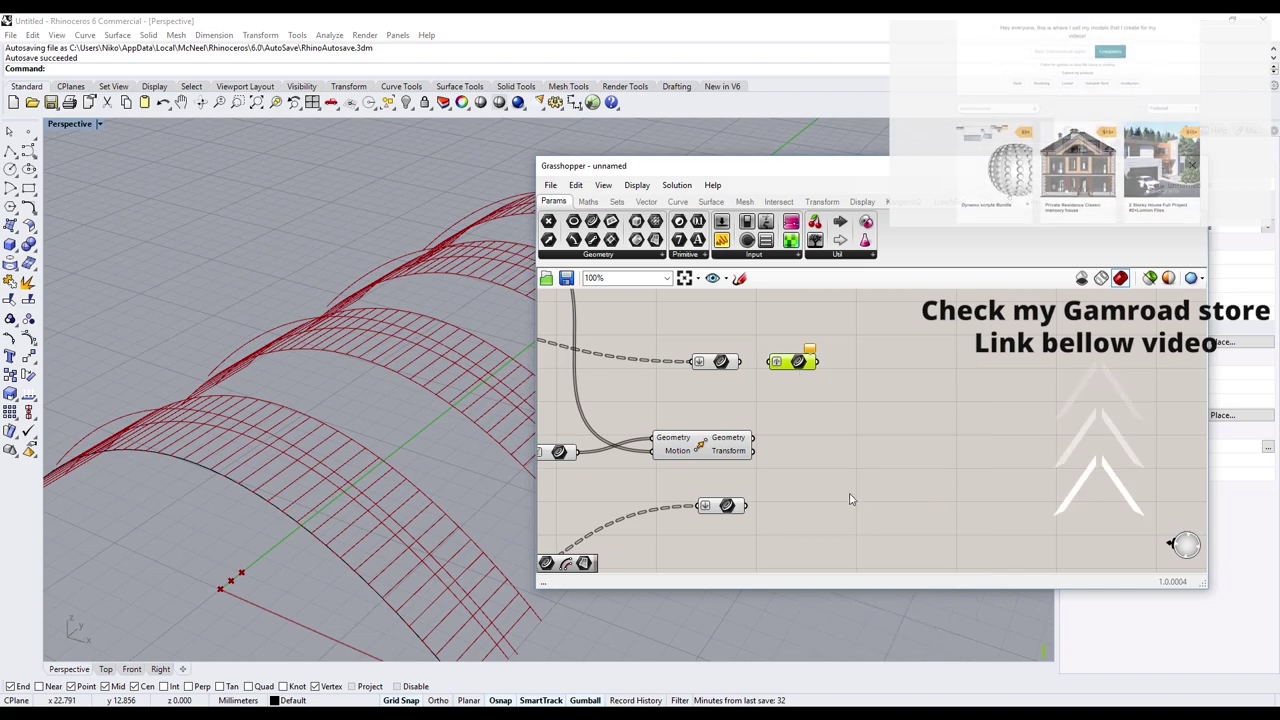
mouse_move(798, 361)
left_mouse_down("alt")
mouse_move(808, 506)
mouse_move(787, 506)
left_mouse_up("alt")
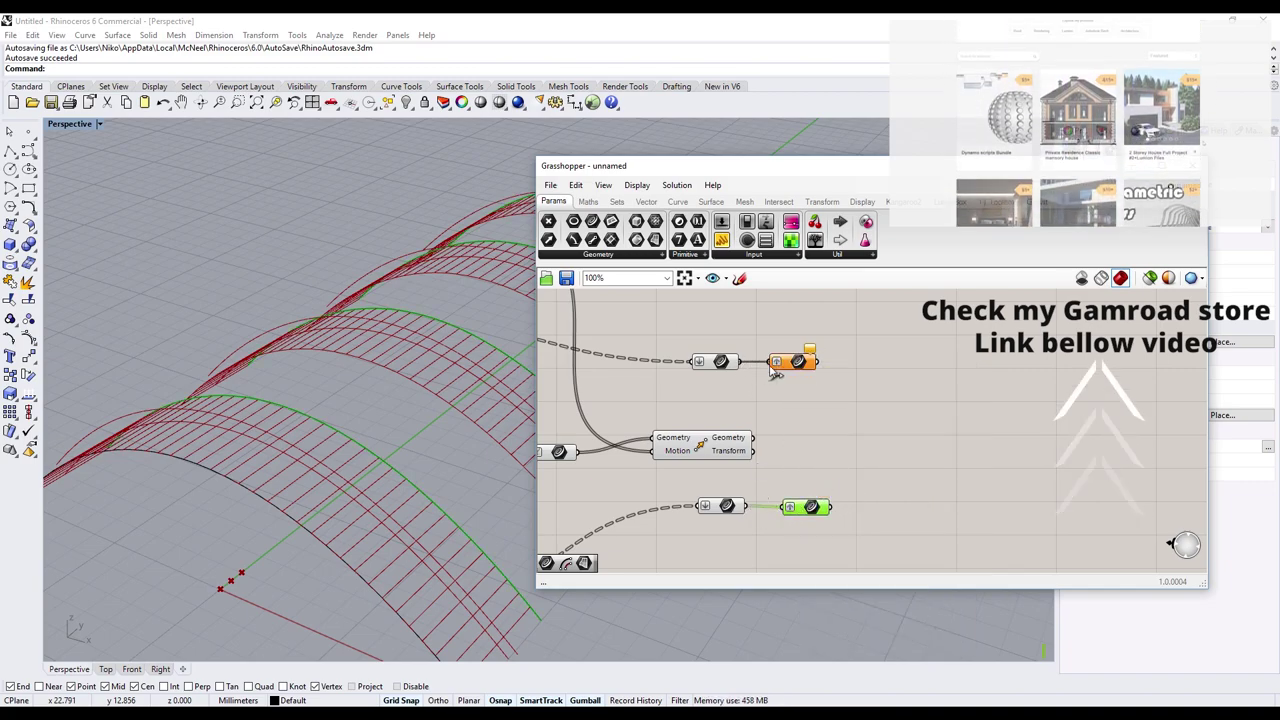
- Wire the existing curves and the Move geometry output into the new Curve parameters
mouse_move(740, 361)
left_mouse_down()
mouse_move(775, 361)
mouse_move(828, 445)
mouse_move(802, 441)
left_mouse_up()
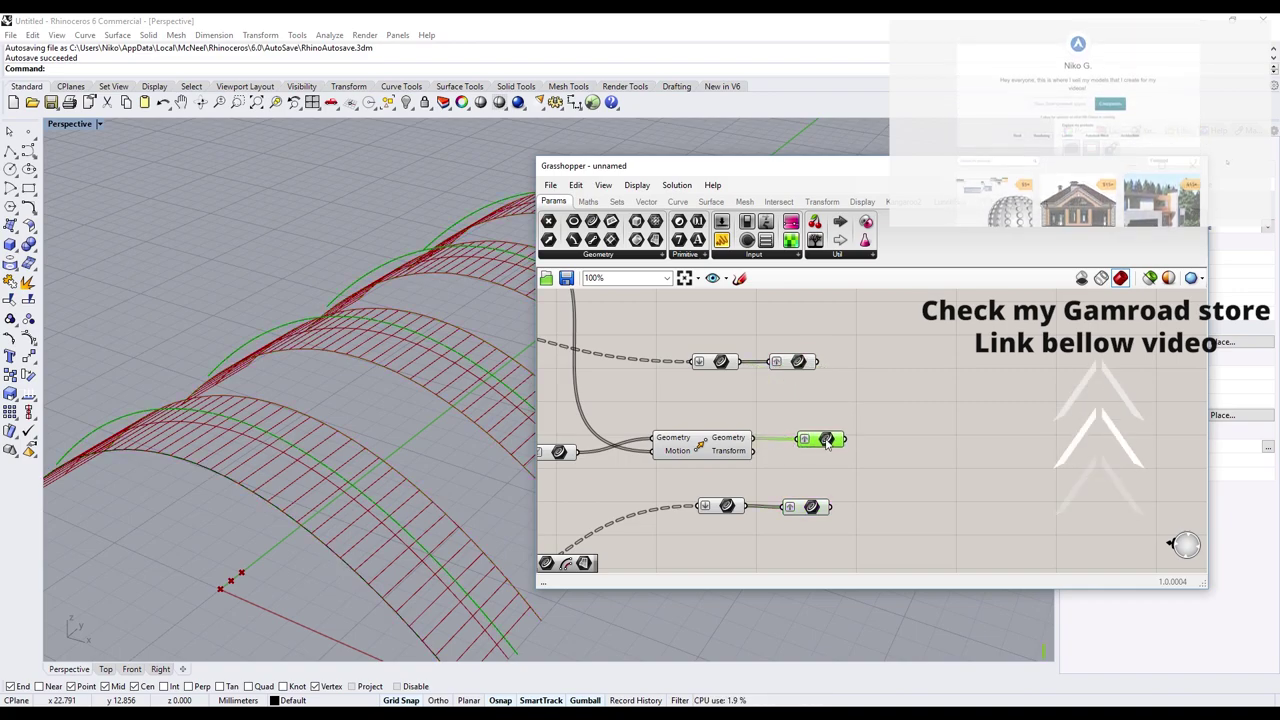
left_click(875, 447)
left_click_drag(802, 362, 822, 368)
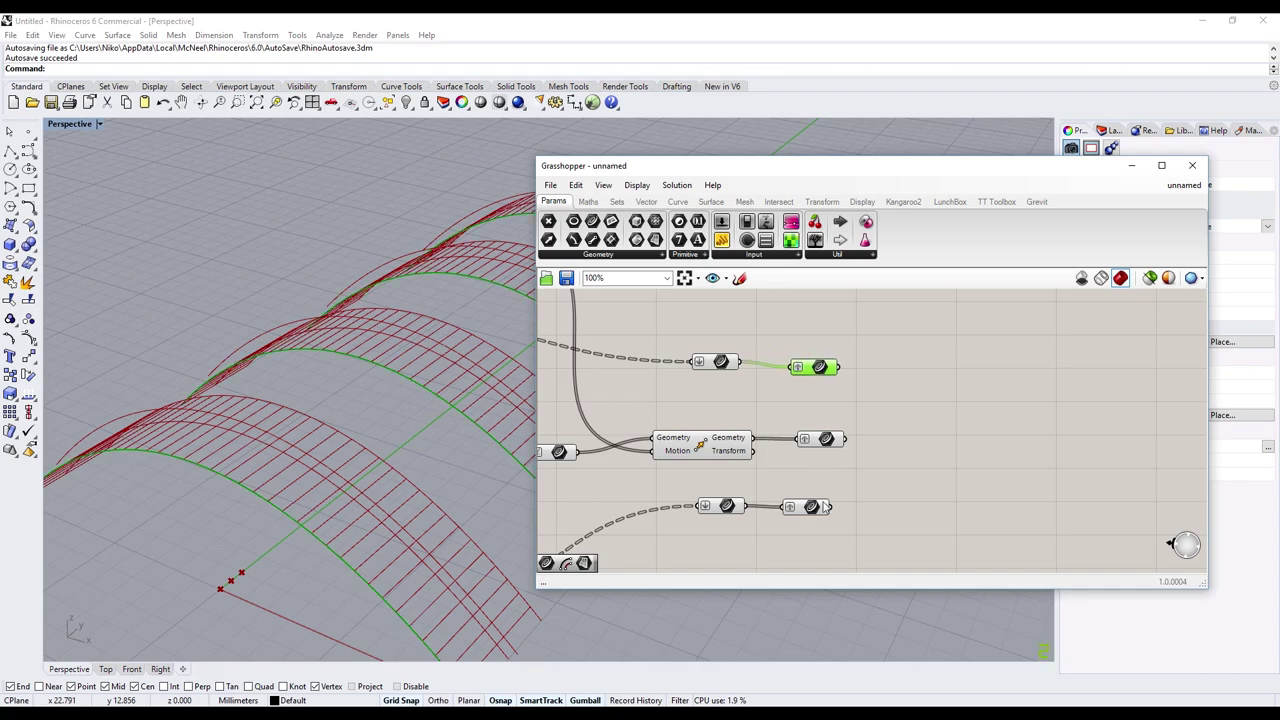
left_click_drag(825, 506, 833, 499)
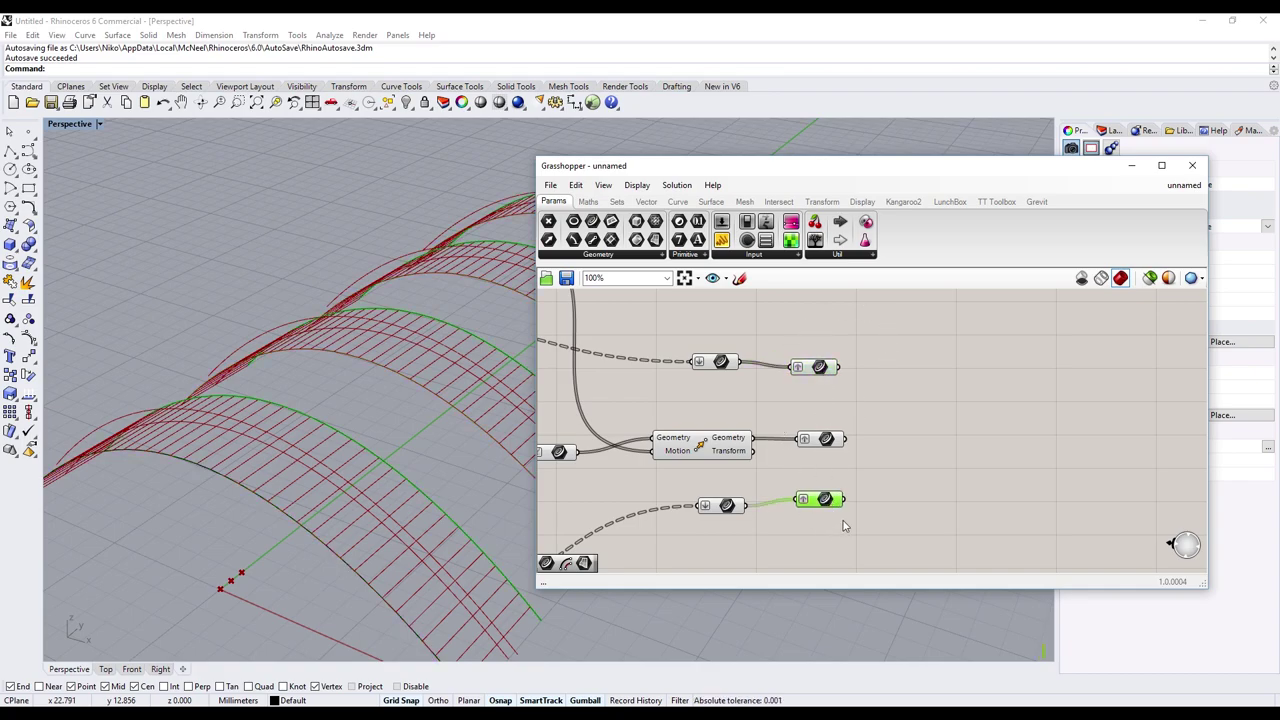
right_click_drag(910, 436, 851, 432)
- Add a collecting Curve parameter and wire the upper and lower curve sets into it
double_click(851, 431)
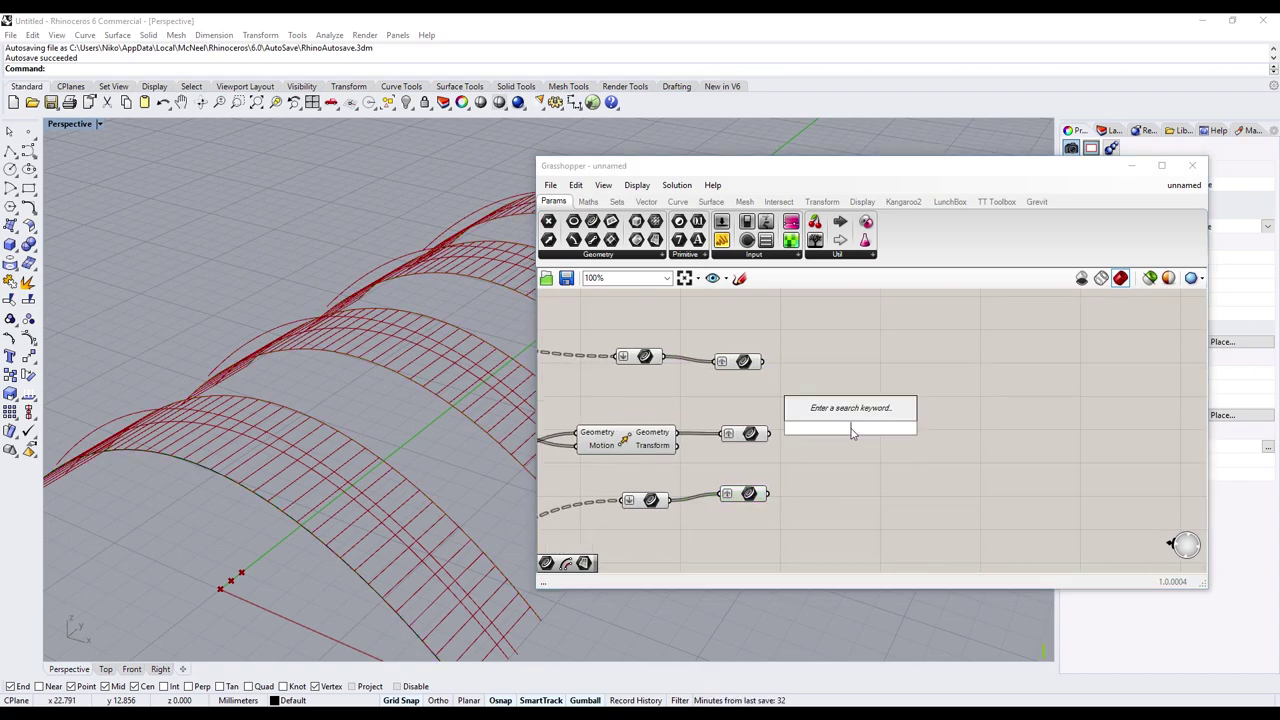
type("cu")
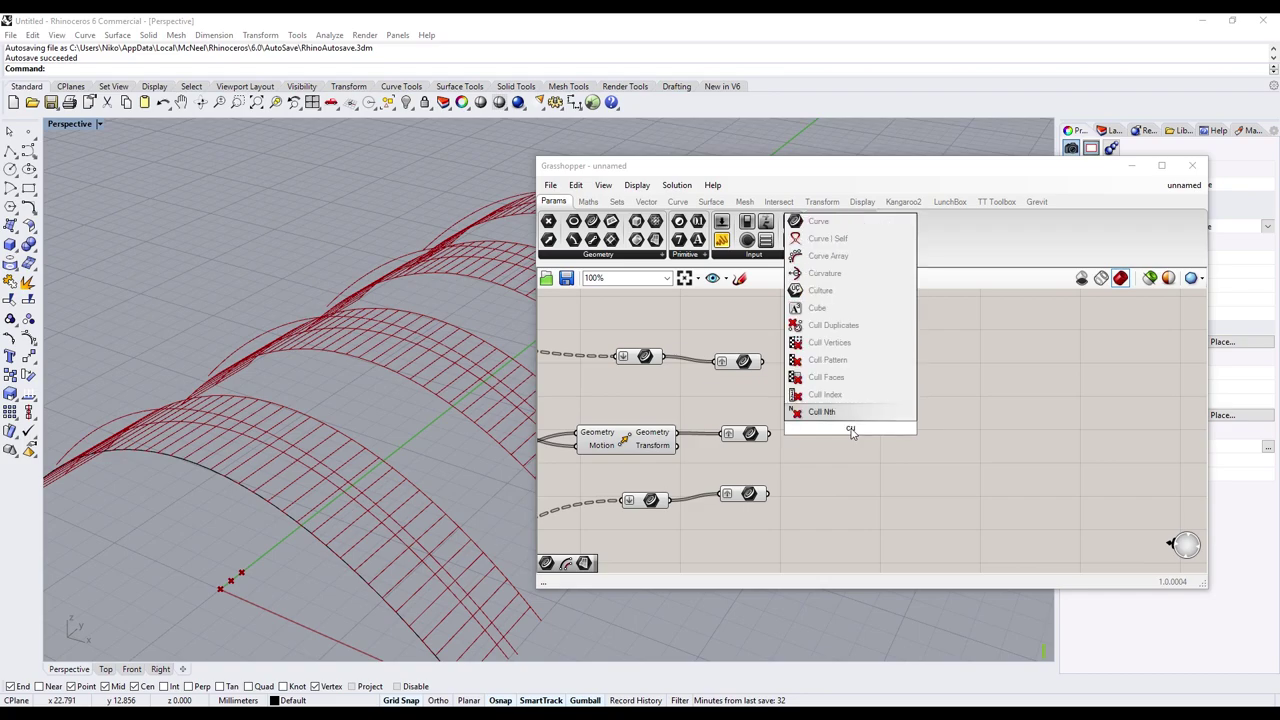
type("rve")
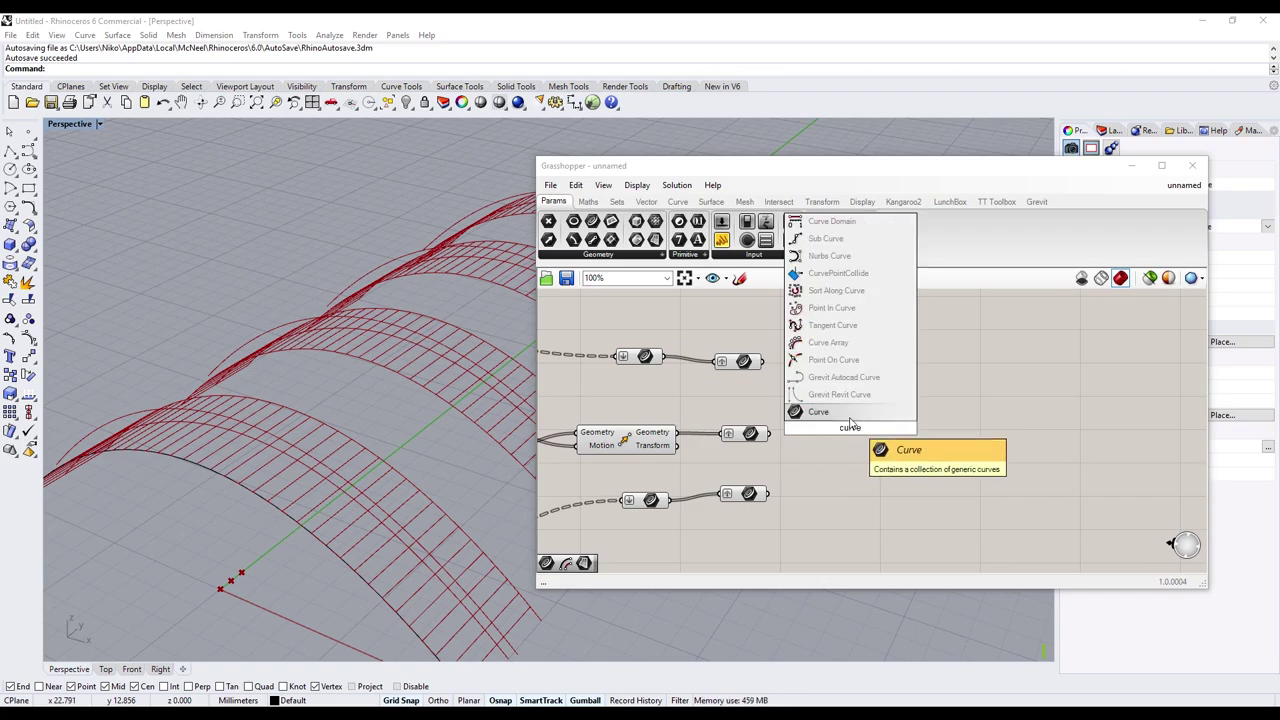
left_click(852, 414)
mouse_move(766, 362)
left_mouse_down()
mouse_move(834, 428)
mouse_move(807, 430)
mouse_move(836, 432)
left_mouse_up()
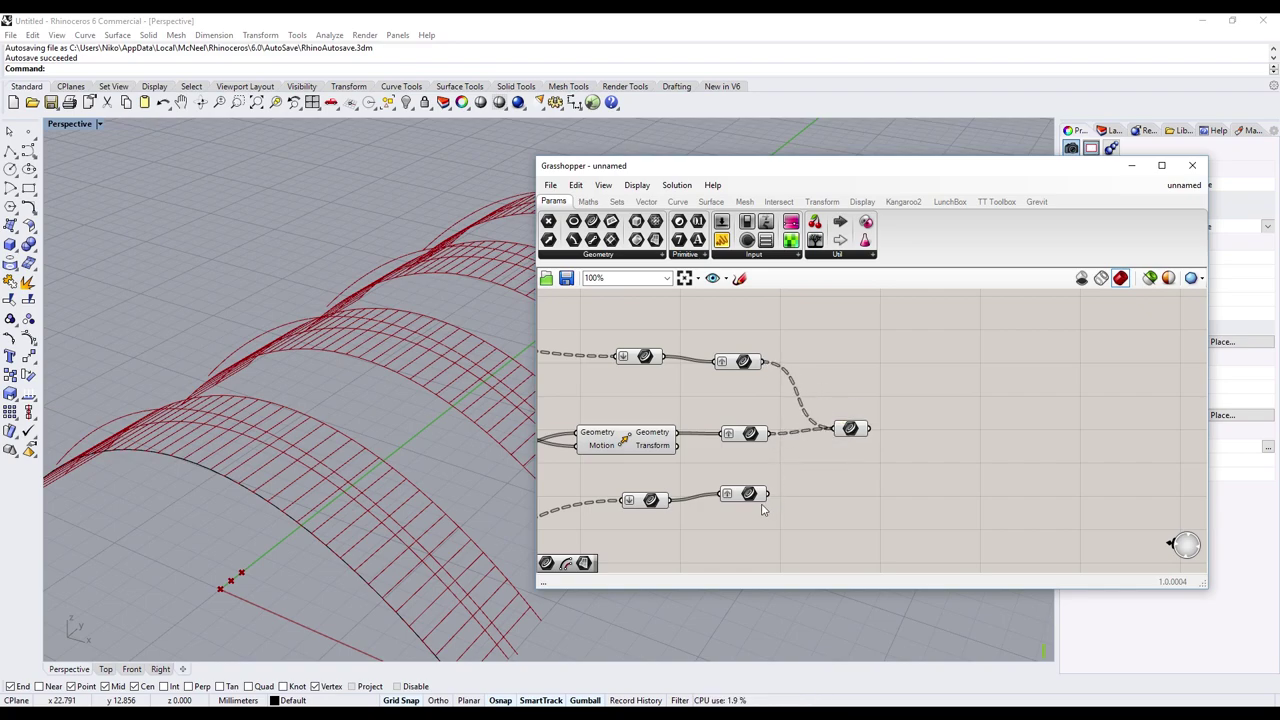
left_click_drag(768, 493, 838, 440, "shift")
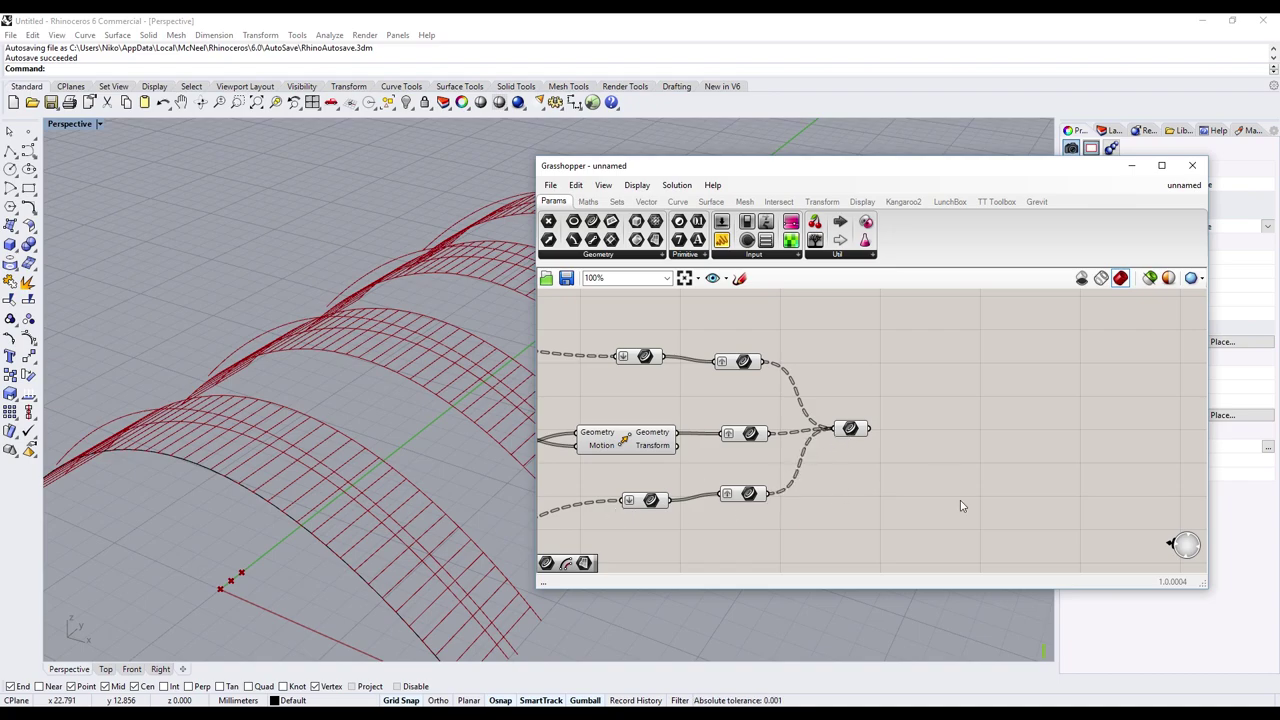
right_click_drag(963, 509, 838, 468)
- Add a Loft component and connect the collected curves to its Curves input
double_click(840, 455)
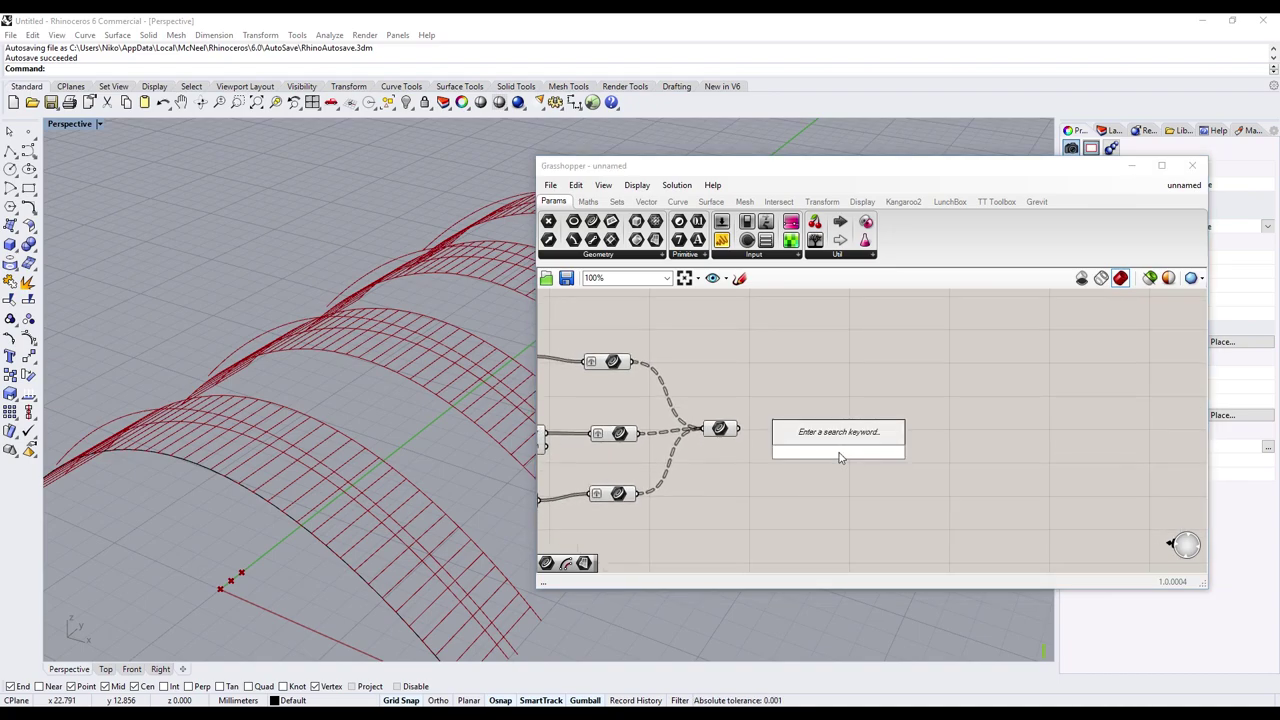
type("loft")
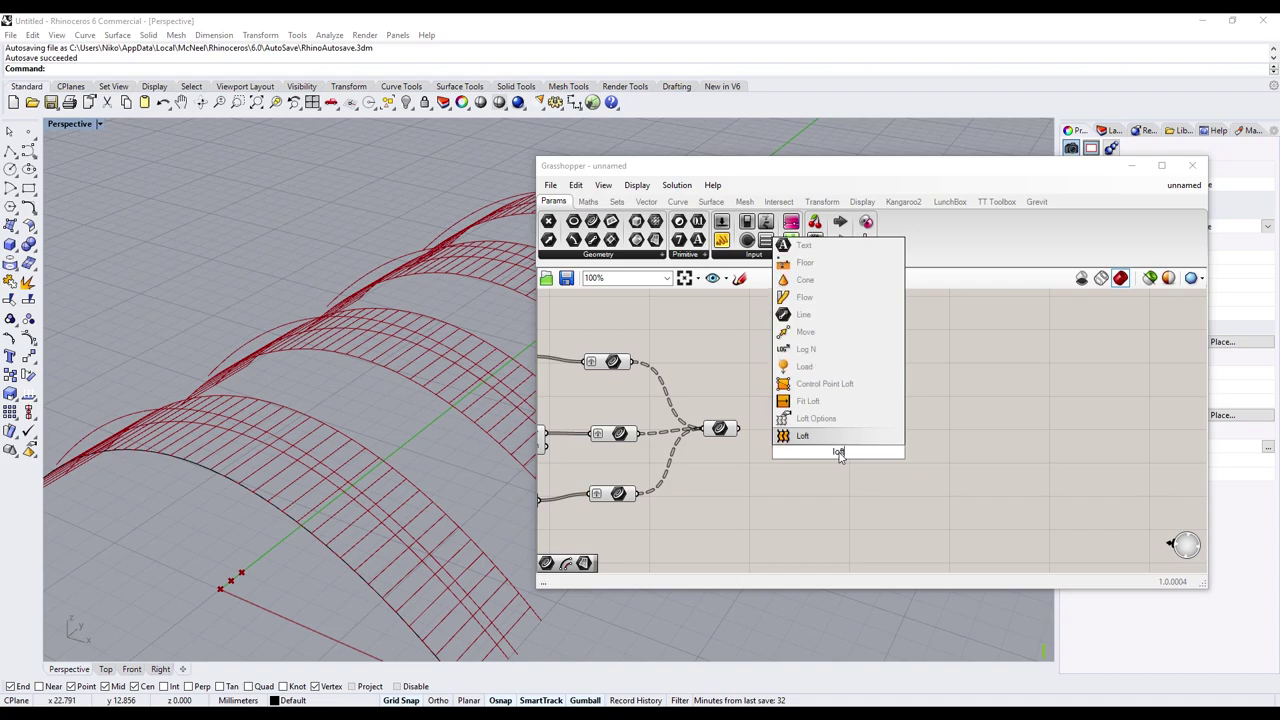
left_click(803, 436)
left_click_drag(738, 428, 803, 445)
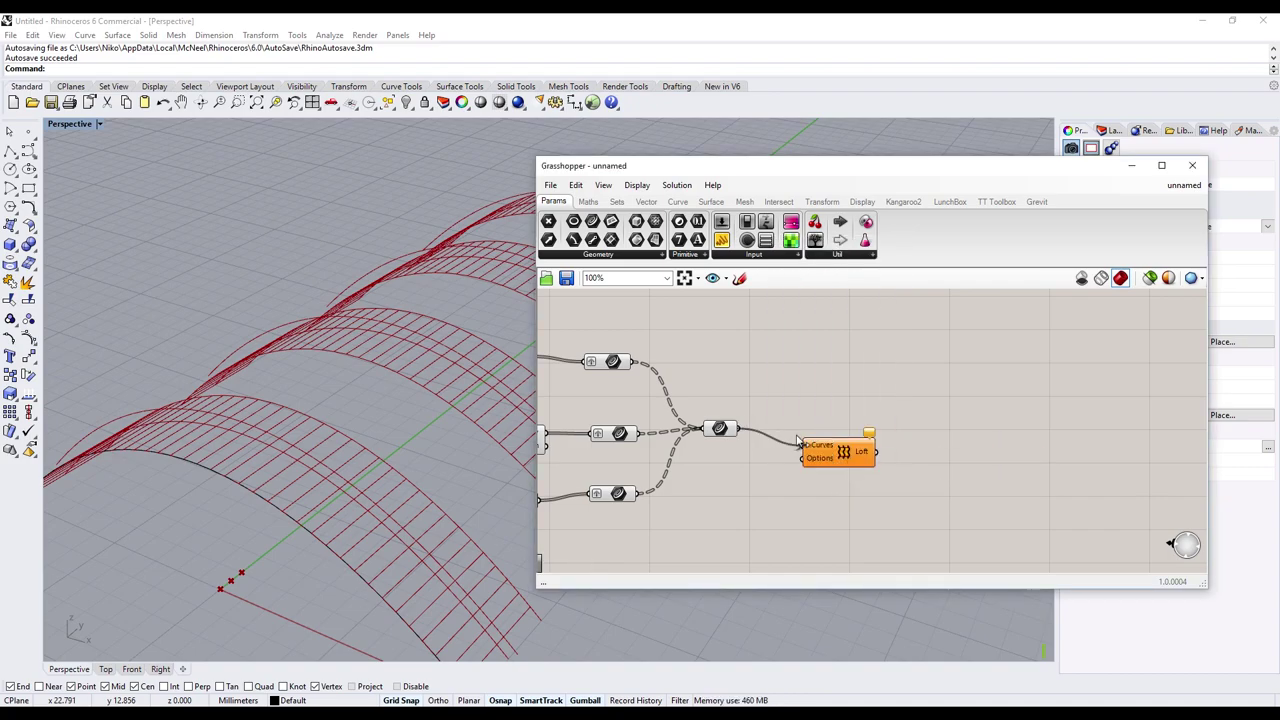
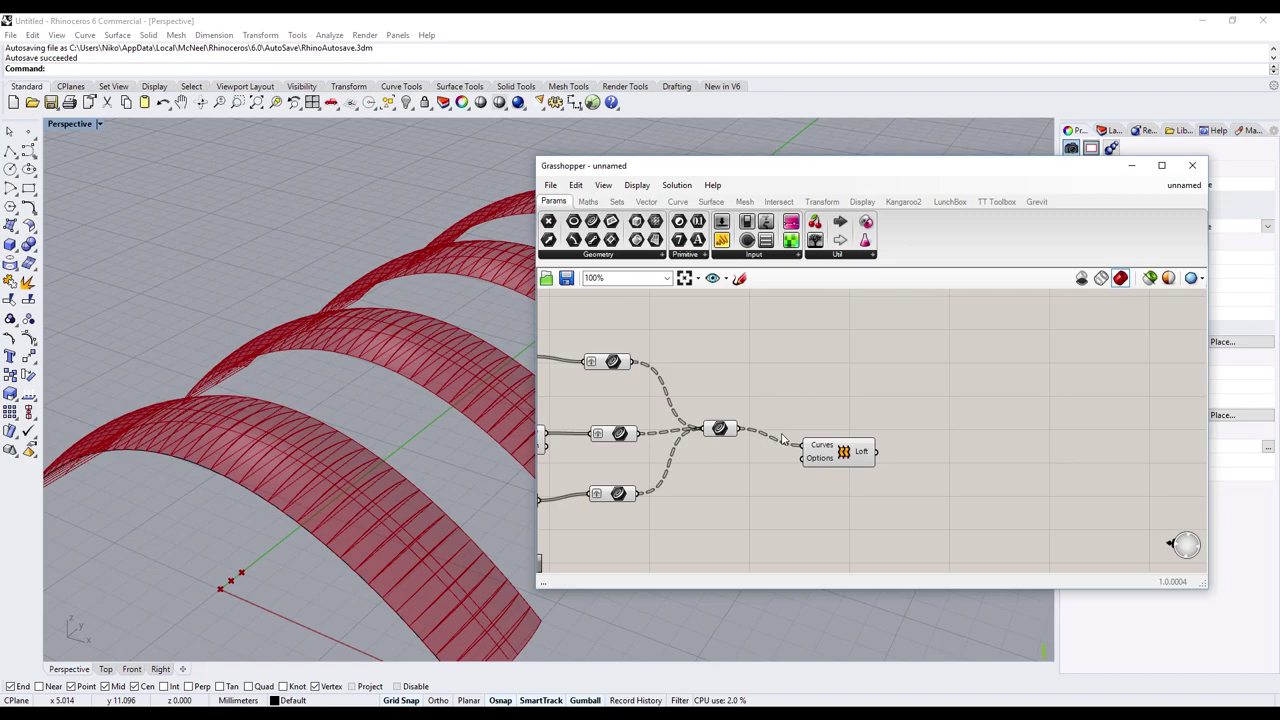
- Drag the point Number Sliders to reshape the arch ribs, leaving one at 0.508
scroll(783, 440, "down", 1)
scroll(783, 440, "down", 2)
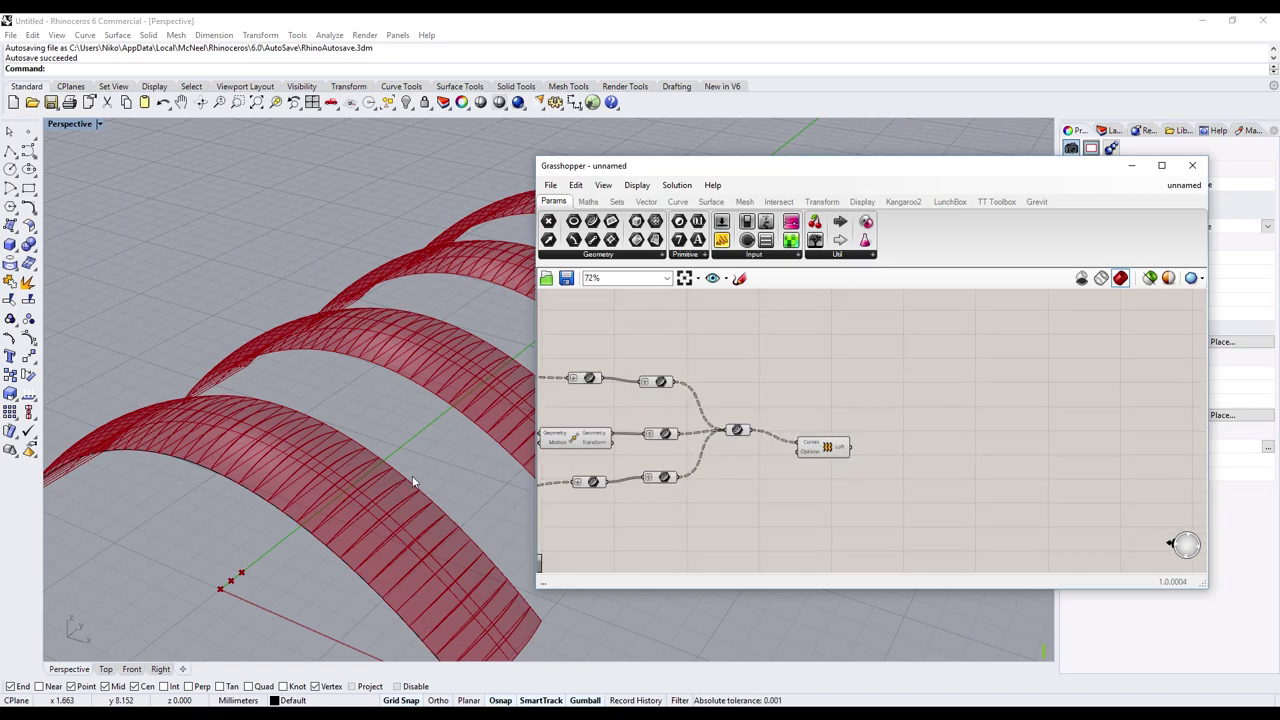
mouse_move(425, 455)
right_mouse_down()
mouse_move(348, 355)
mouse_move(300, 340)
right_mouse_up()
scroll(789, 394, "down", 2)
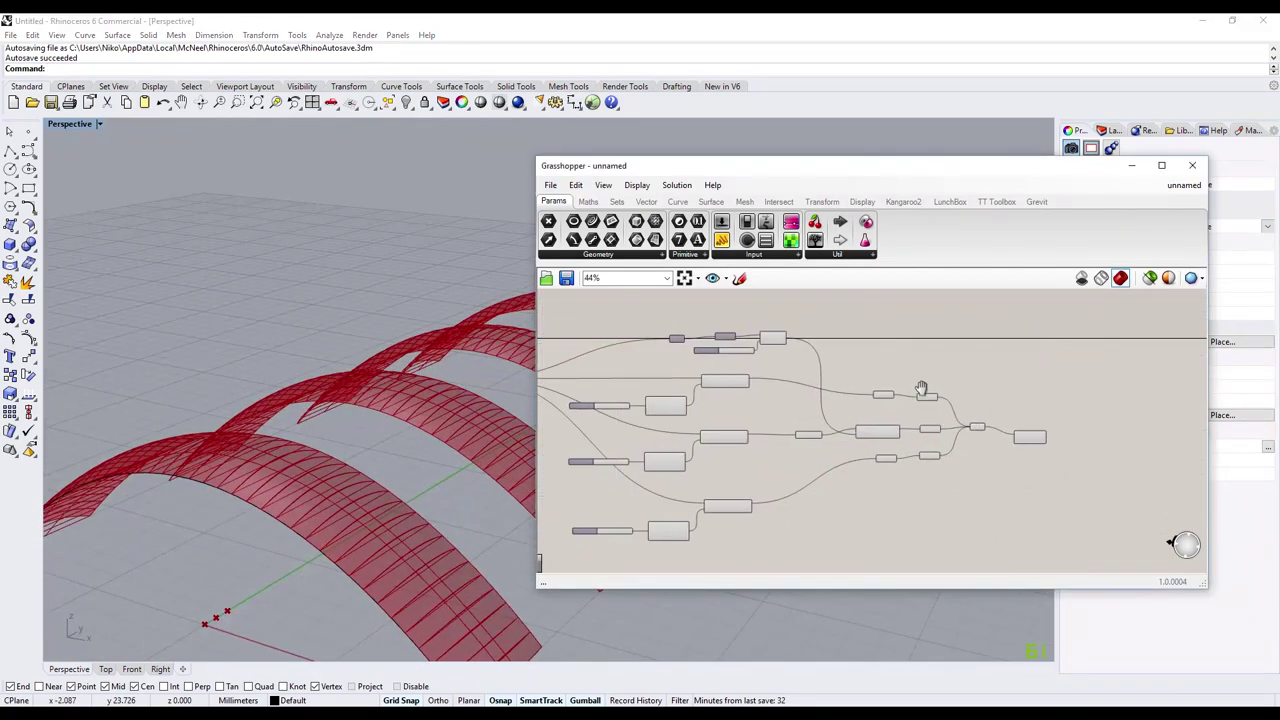
scroll(810, 413, "down", 1)
scroll(810, 413, "up", 3)
scroll(810, 413, "up", 2)
mouse_move(822, 376)
left_mouse_down()
mouse_move(920, 366)
mouse_move(850, 365)
mouse_move(882, 366)
mouse_move(838, 385)
left_mouse_up()
scroll(838, 415, "down", 5)
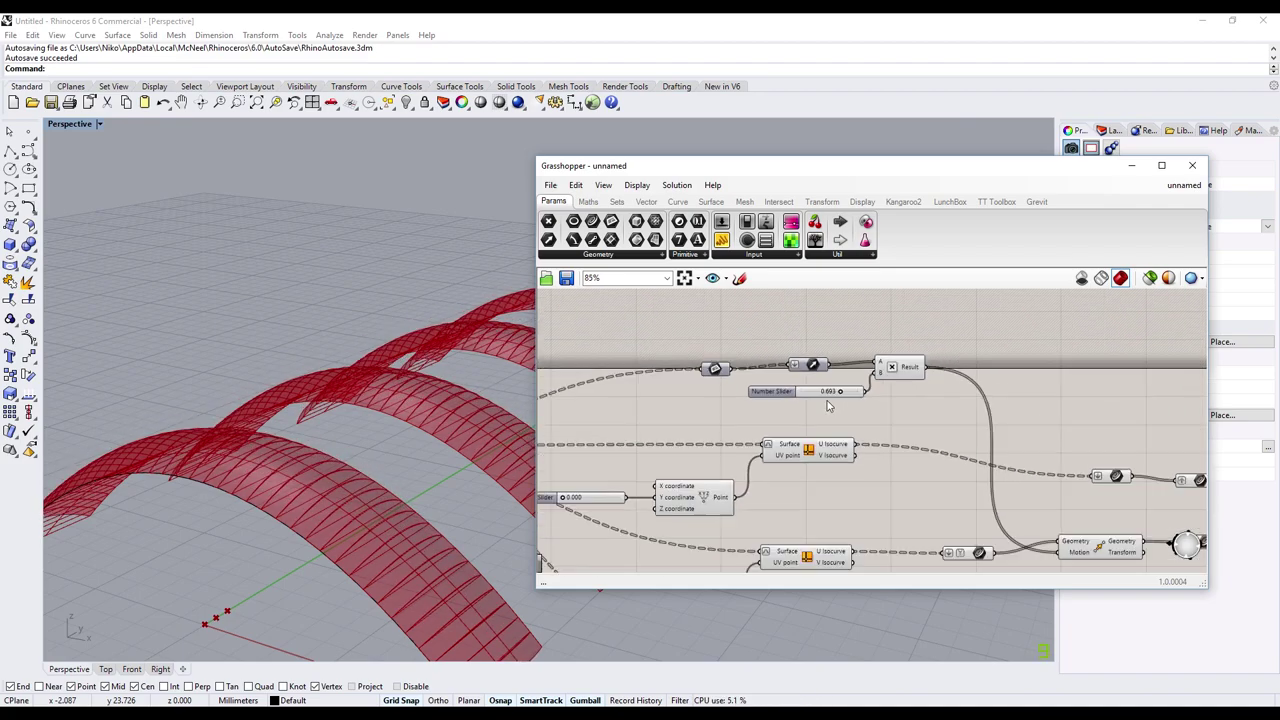
scroll(775, 433, "up", 1)
scroll(775, 433, "up", 3)
scroll(775, 433, "up", 2)
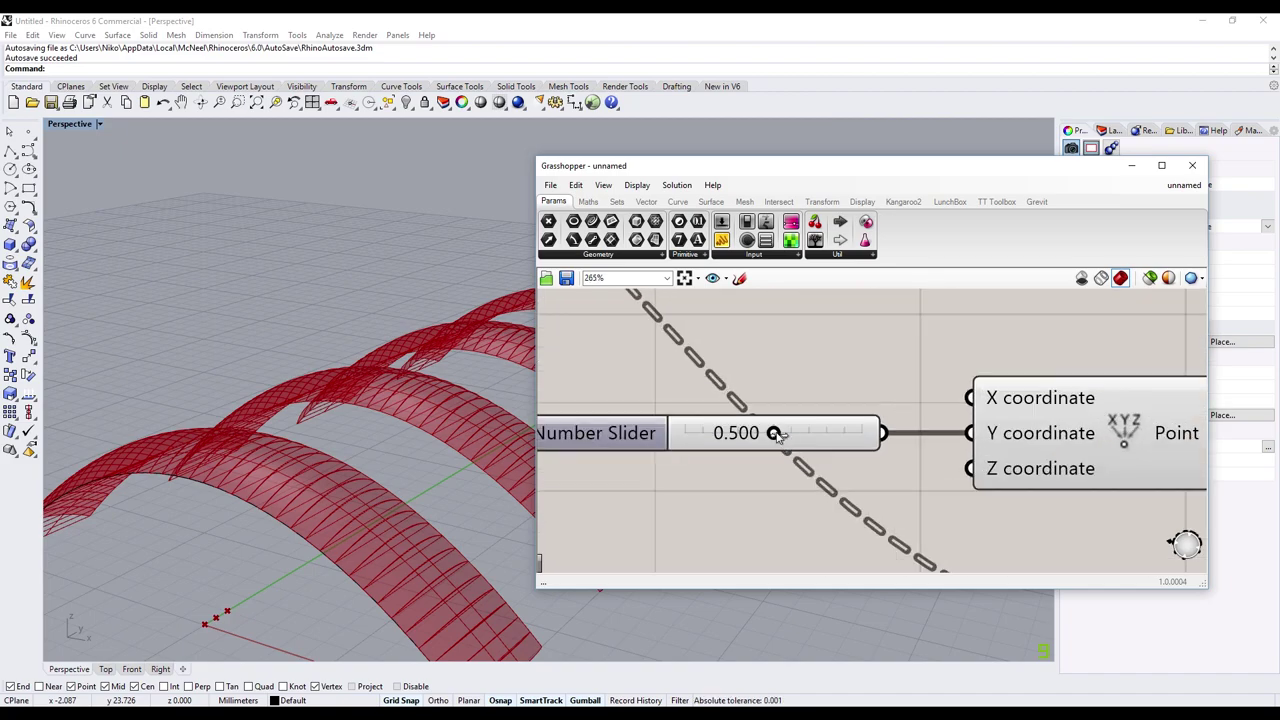
mouse_move(775, 433)
left_mouse_down()
mouse_move(806, 432)
mouse_move(731, 432)
mouse_move(820, 432)
mouse_move(775, 432)
left_mouse_up()
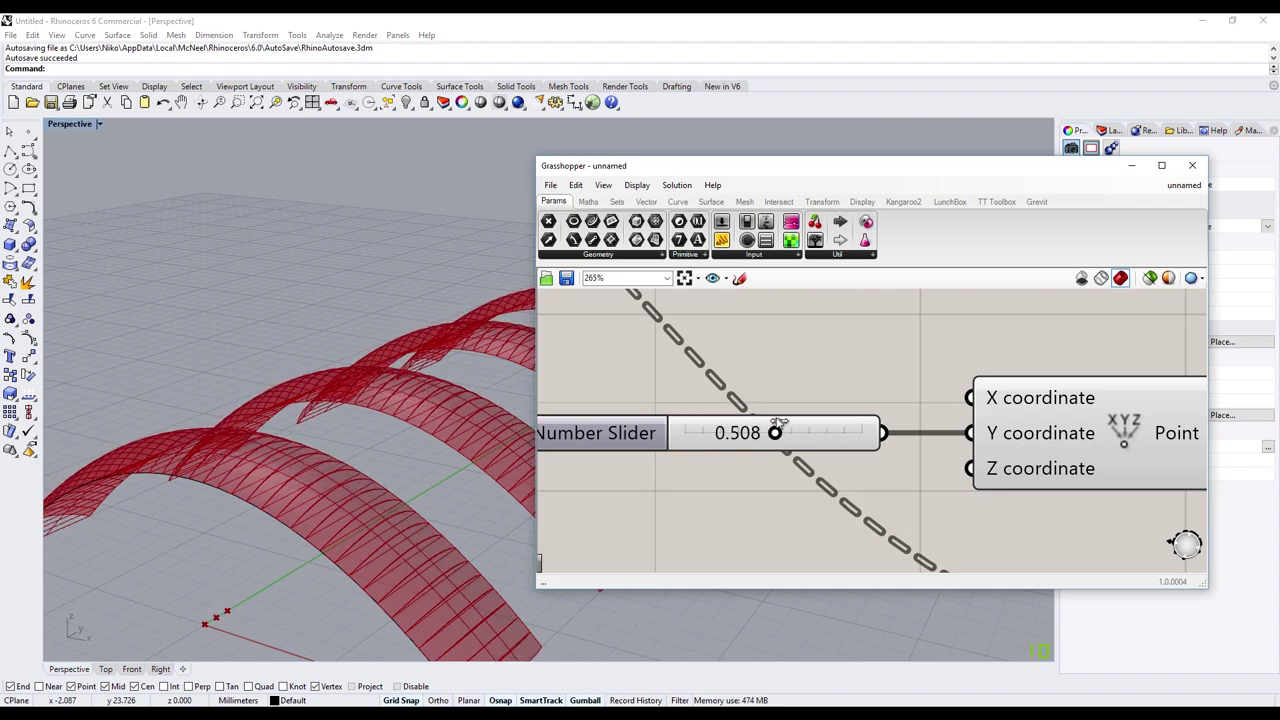
- Window-select the group of rib-building components on the Grasshopper canvas
scroll(786, 365, "down", 1)
scroll(788, 360, "down", 4)
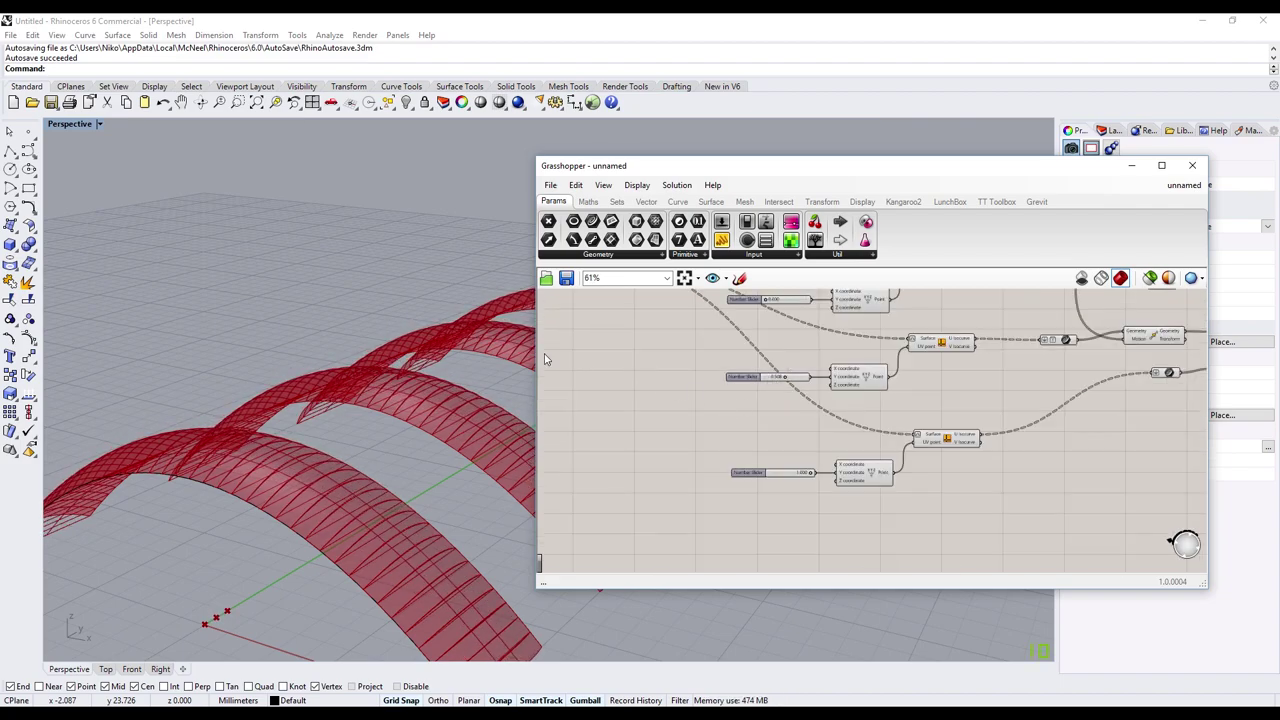
right_click_drag(669, 384, 679, 400)
scroll(757, 383, "down", 3)
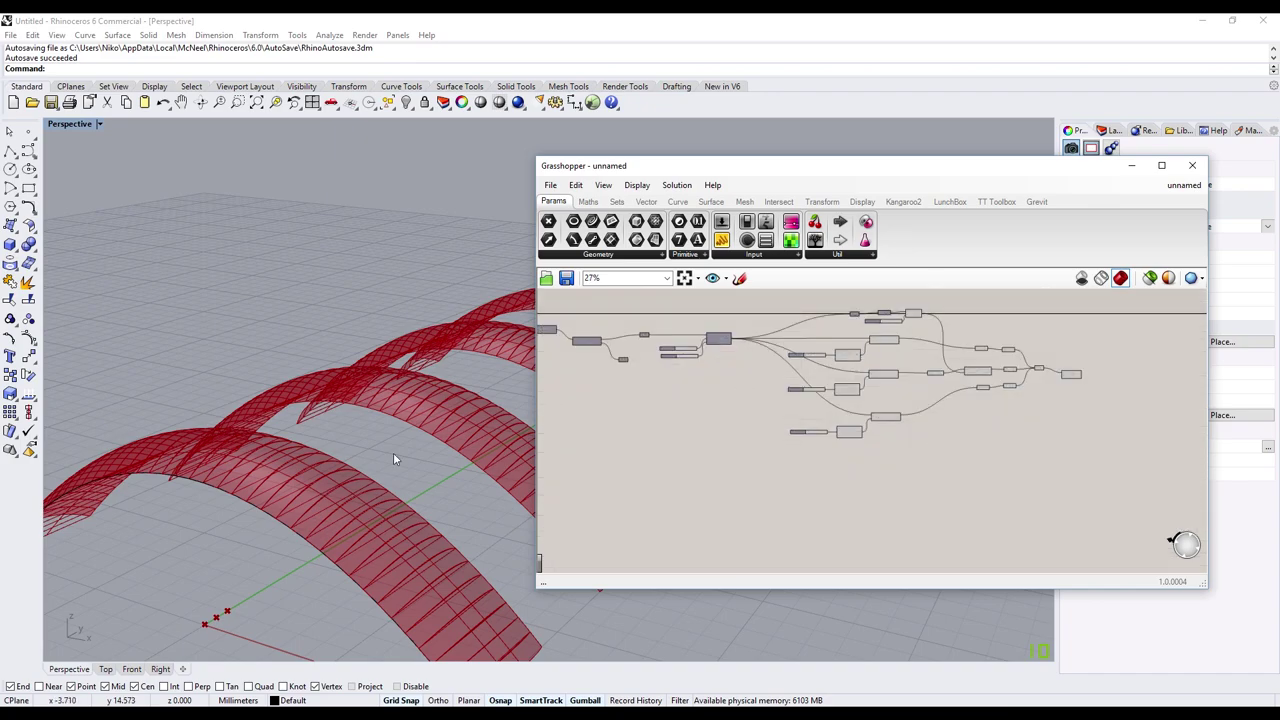
scroll(666, 386, "up", 1)
scroll(697, 397, "up", 1)
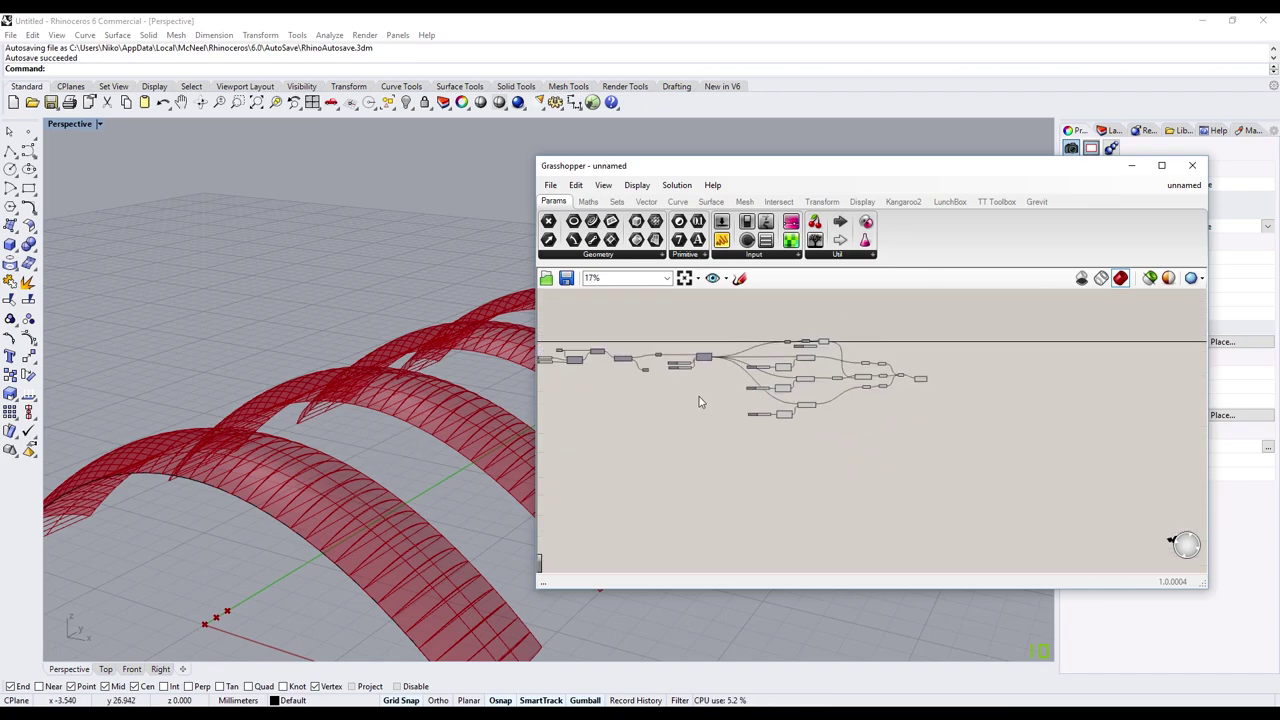
scroll(663, 359, "up", 1)
scroll(653, 352, "up", 2)
scroll(653, 352, "down", 3)
scroll(700, 360, "down", 2)
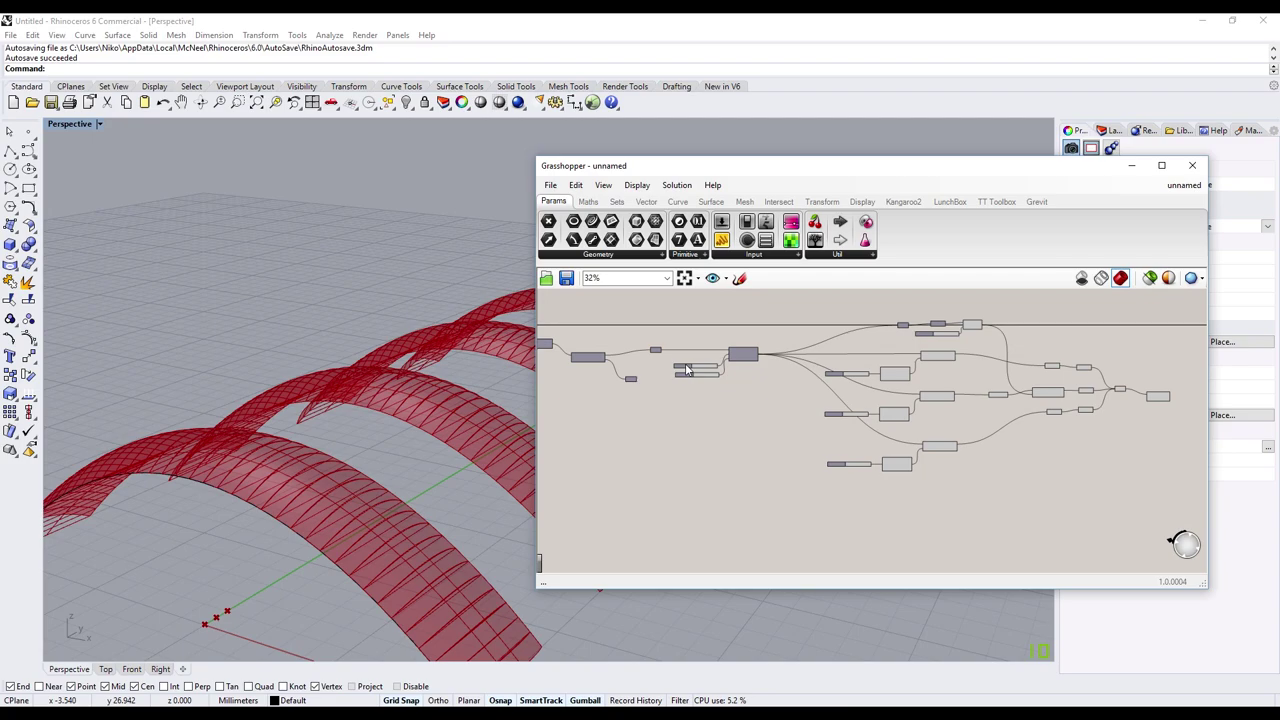
scroll(900, 340, "down", 1)
mouse_move(990, 314)
left_mouse_down()
mouse_move(957, 392)
mouse_move(673, 477)
left_mouse_up()
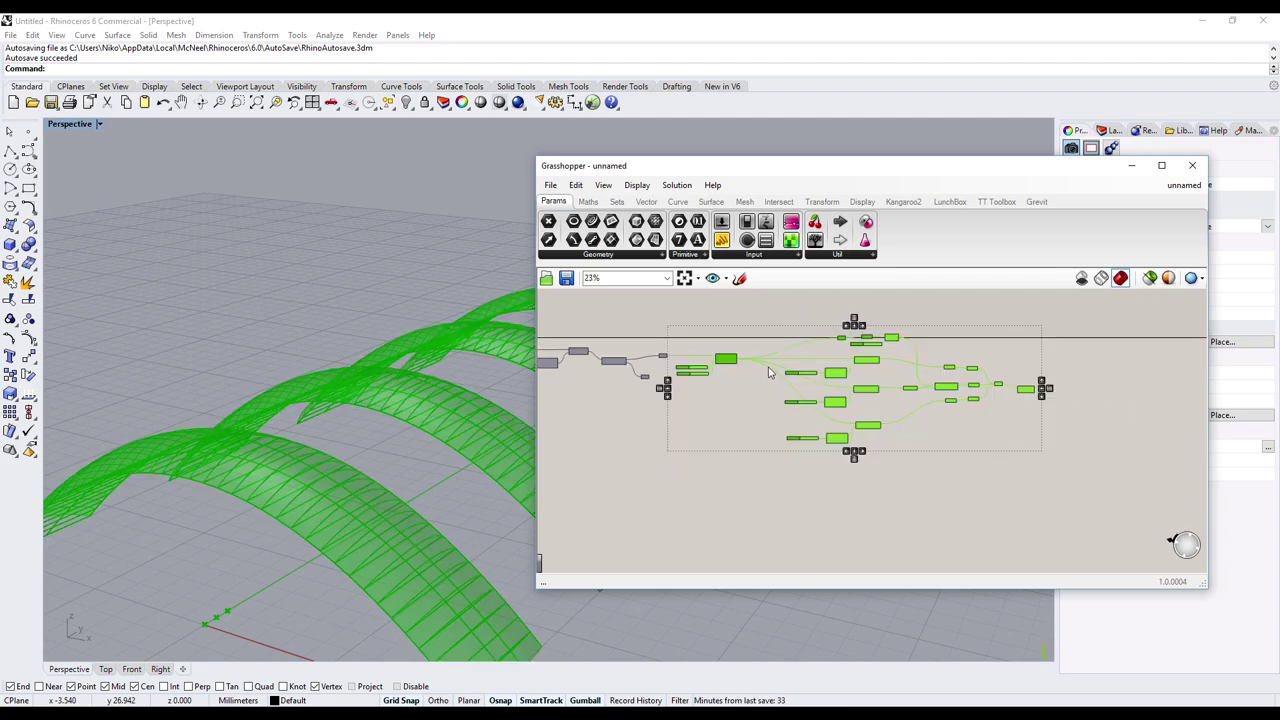
- Duplicate the rib components below the originals and wire the shared source output into the copy
key("ctrl+c")
key("ctrl+v")
mouse_move(727, 362)
left_mouse_down()
mouse_move(713, 482)
mouse_move(727, 502)
left_mouse_up()
left_click(692, 434)
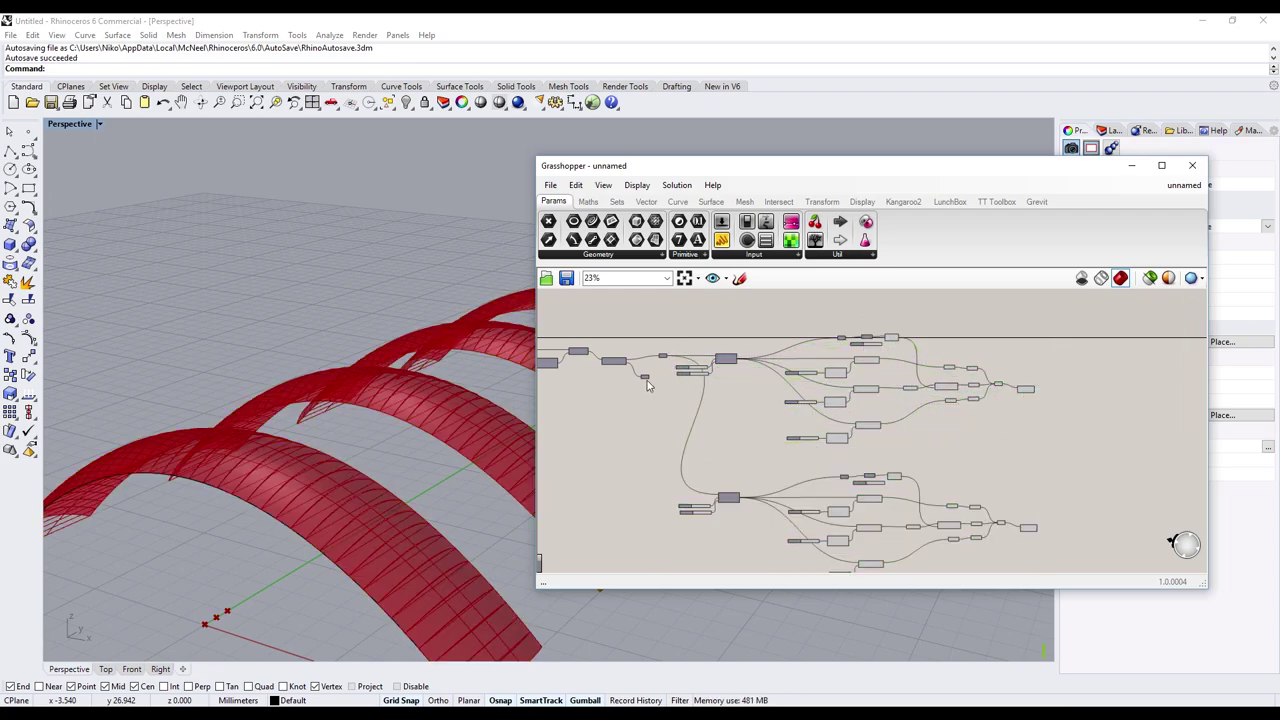
left_click_drag(648, 380, 718, 497)
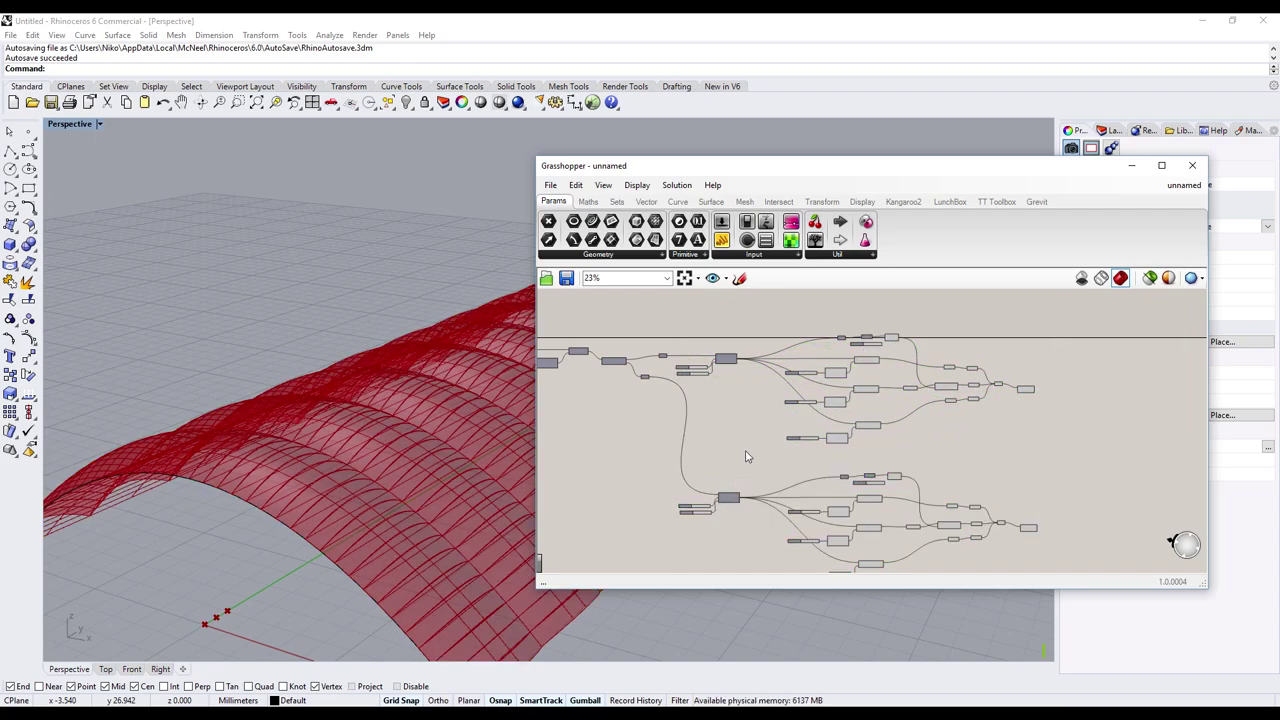
- Orbit the Rhino viewport to look along the continuous row of arch ribs
scroll(690, 486, "up", 5)
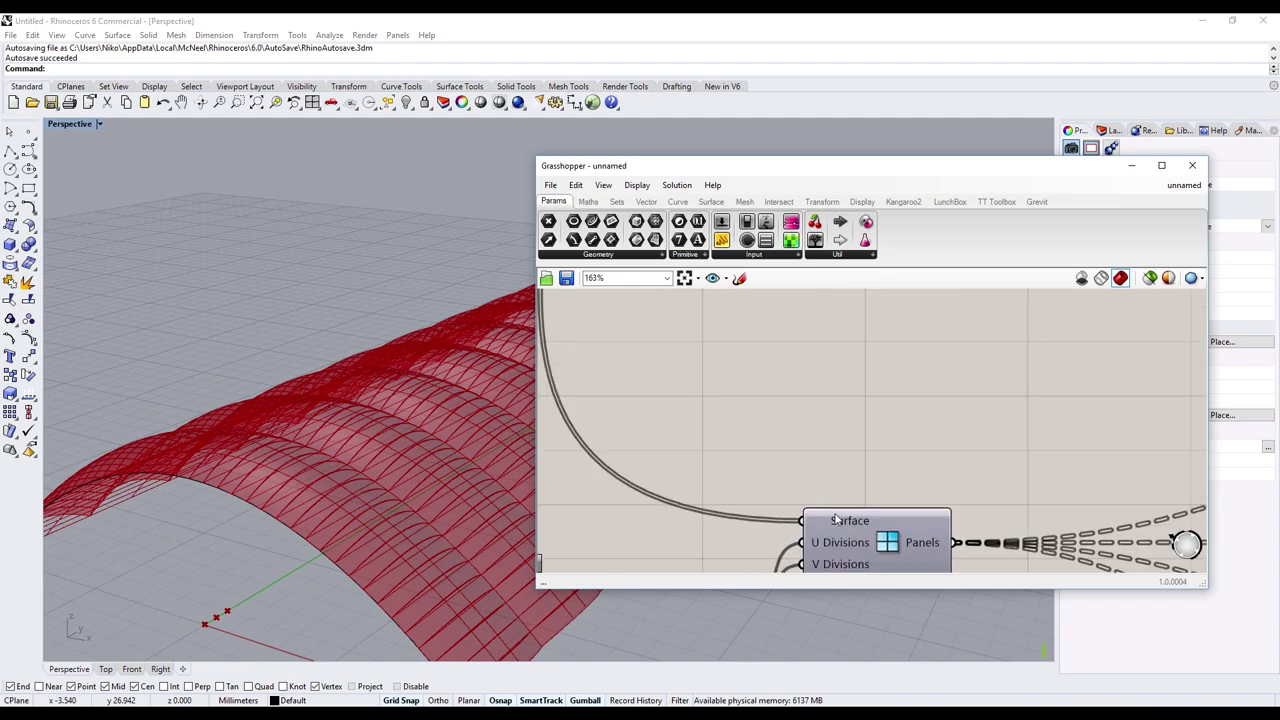
scroll(836, 519, "down", 3)
scroll(829, 500, "up", 3)
right_click(829, 499)
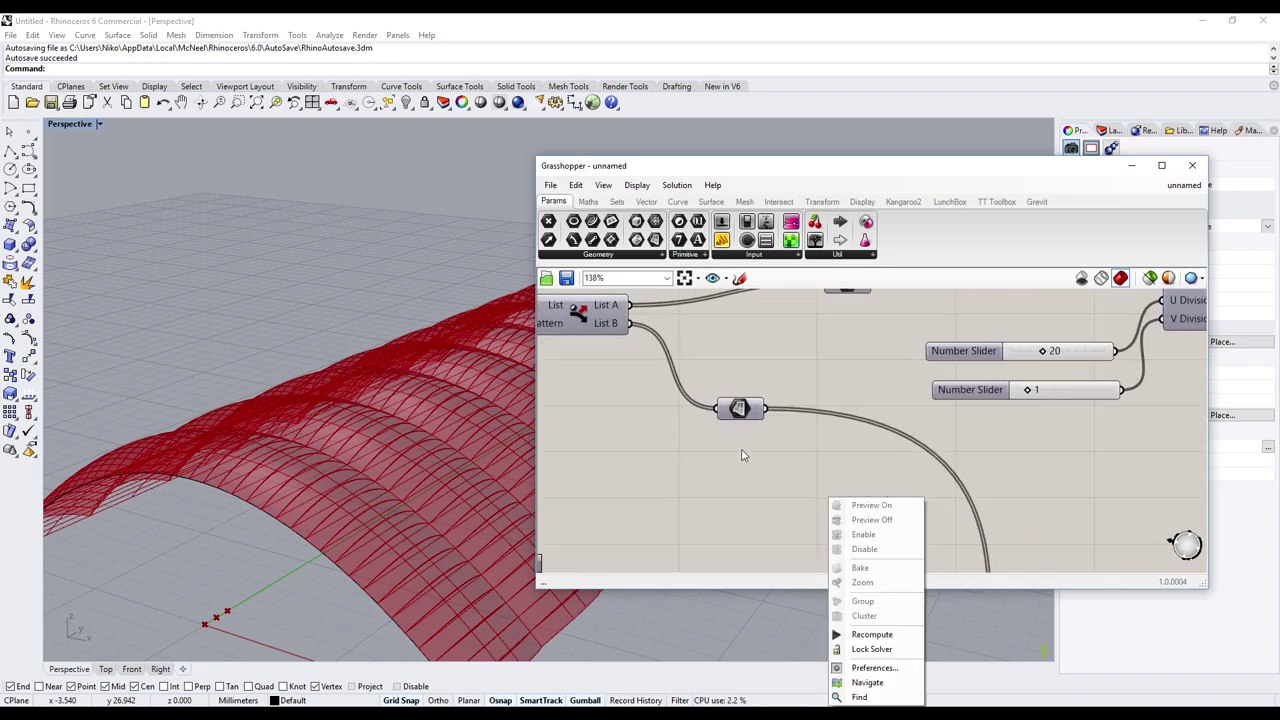
left_click(742, 455)
scroll(749, 466, "down", 3)
scroll(749, 466, "down", 3)
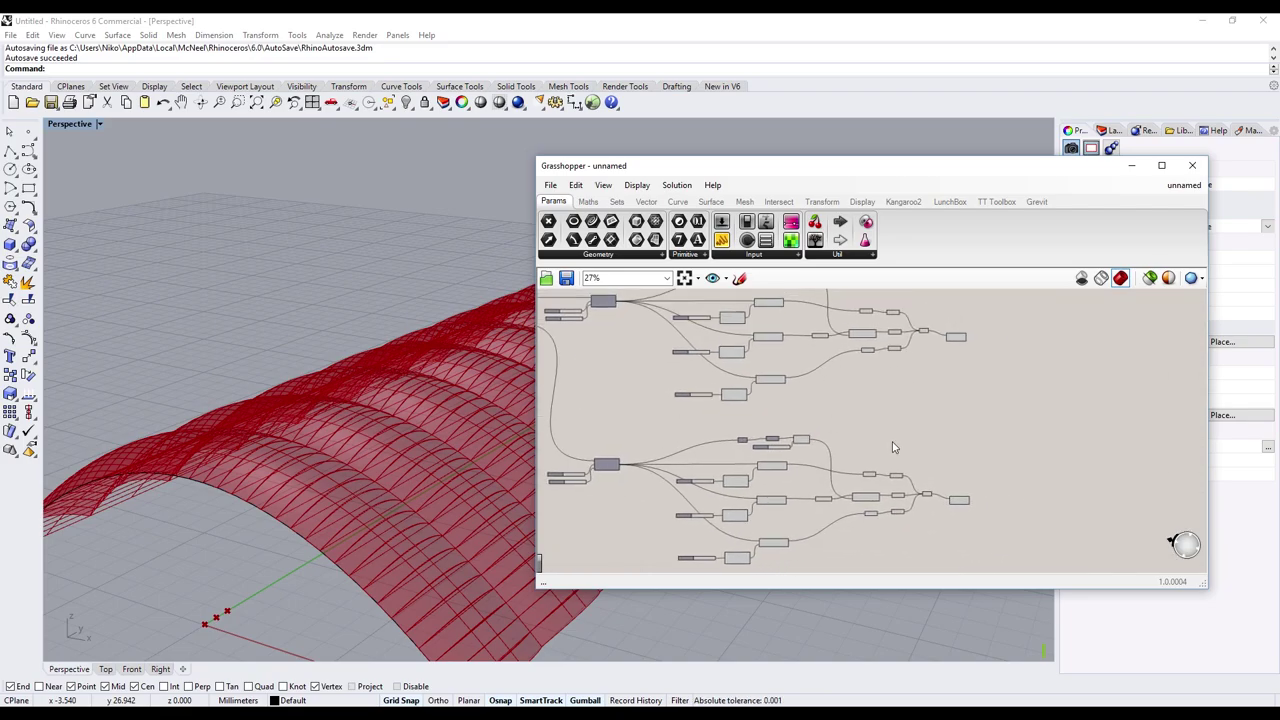
scroll(894, 447, "down", 1)
scroll(978, 432, "down", 2)
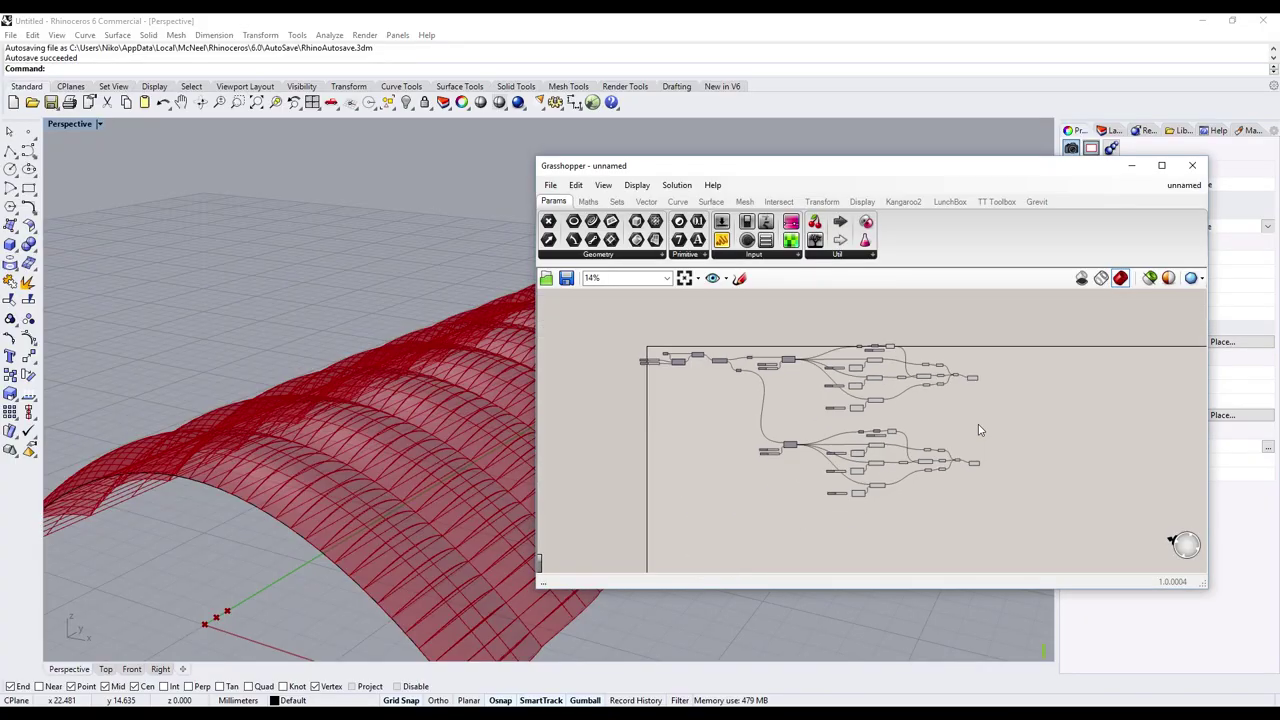
scroll(978, 430, "up", 2)
scroll(900, 432, "up", 2)
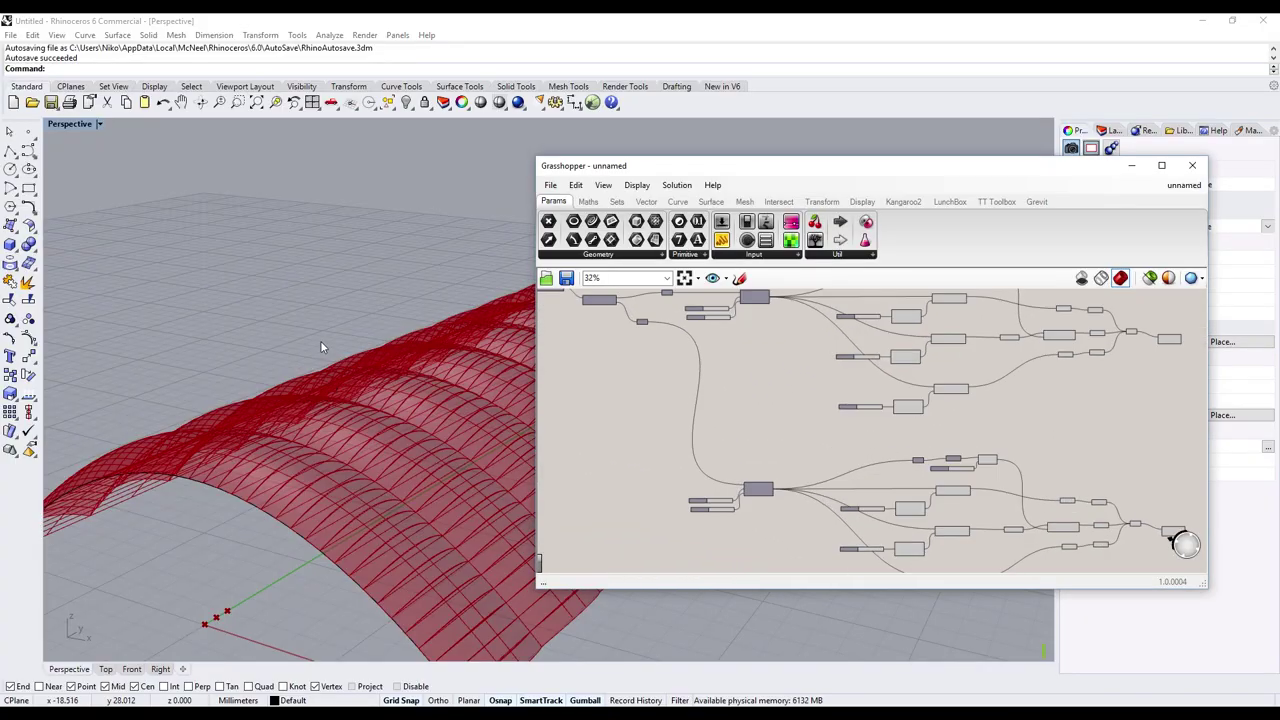
mouse_move(320, 347)
right_mouse_down()
mouse_move(322, 334)
mouse_move(266, 334)
mouse_move(305, 387)
right_mouse_up()
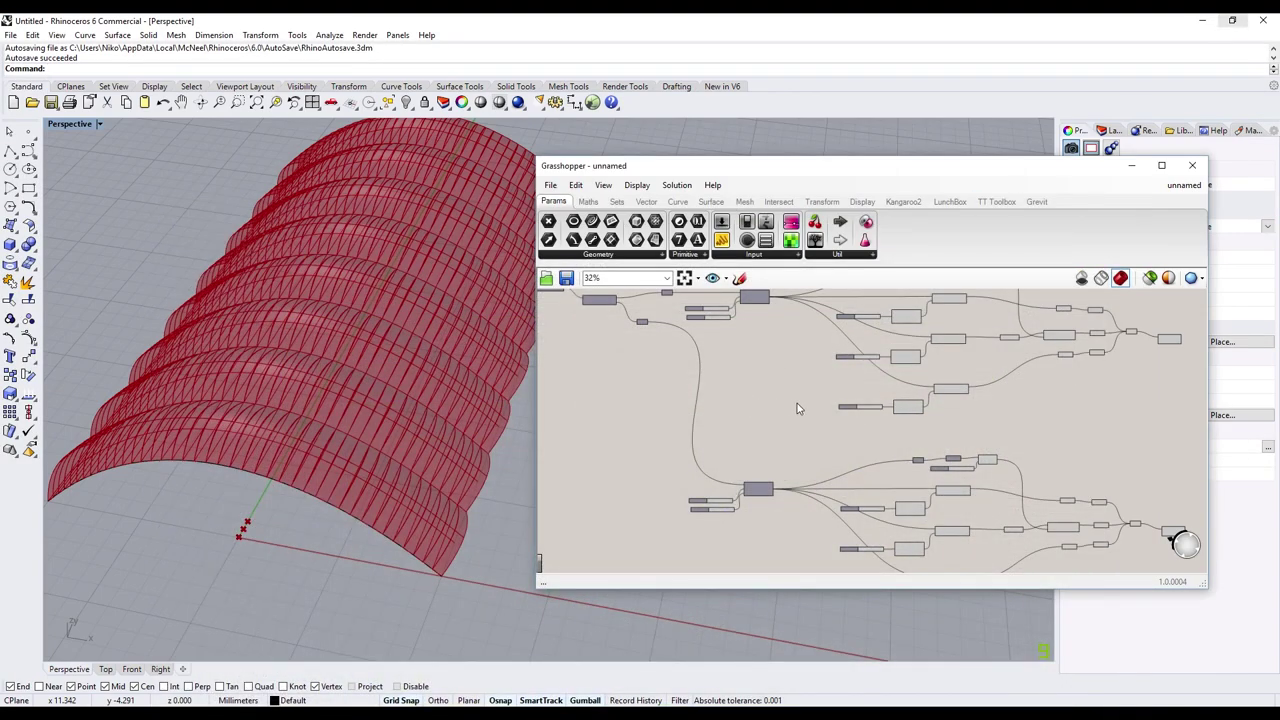
scroll(797, 403, "down", 2)
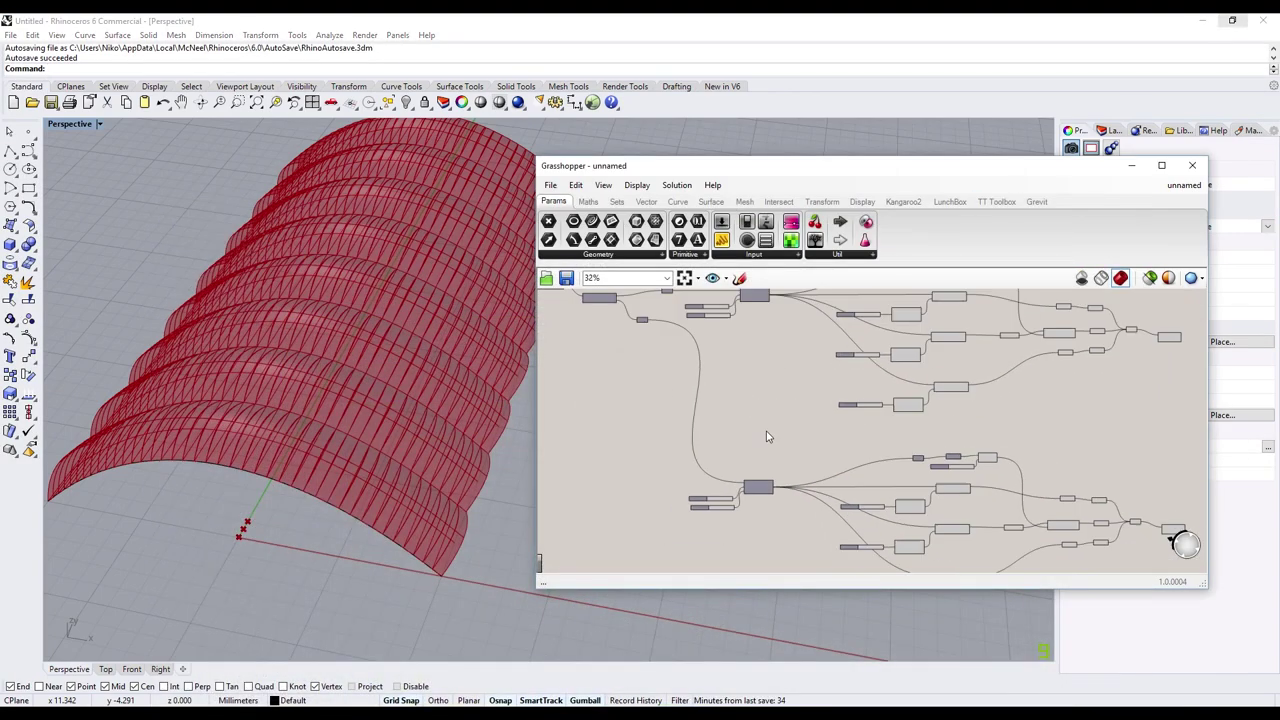
right_click_drag(766, 434, 766, 451)
scroll(766, 450, "up", 5)
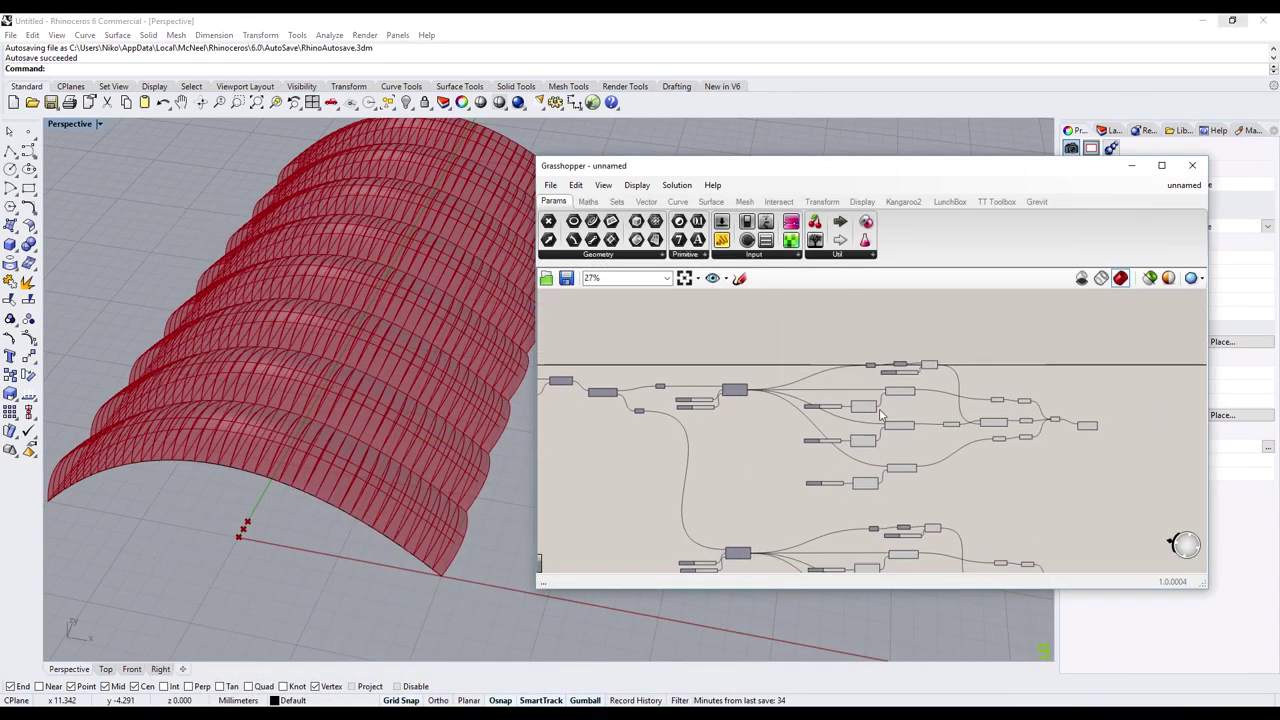
scroll(613, 432, "up", 2)
scroll(623, 395, "up", 1)
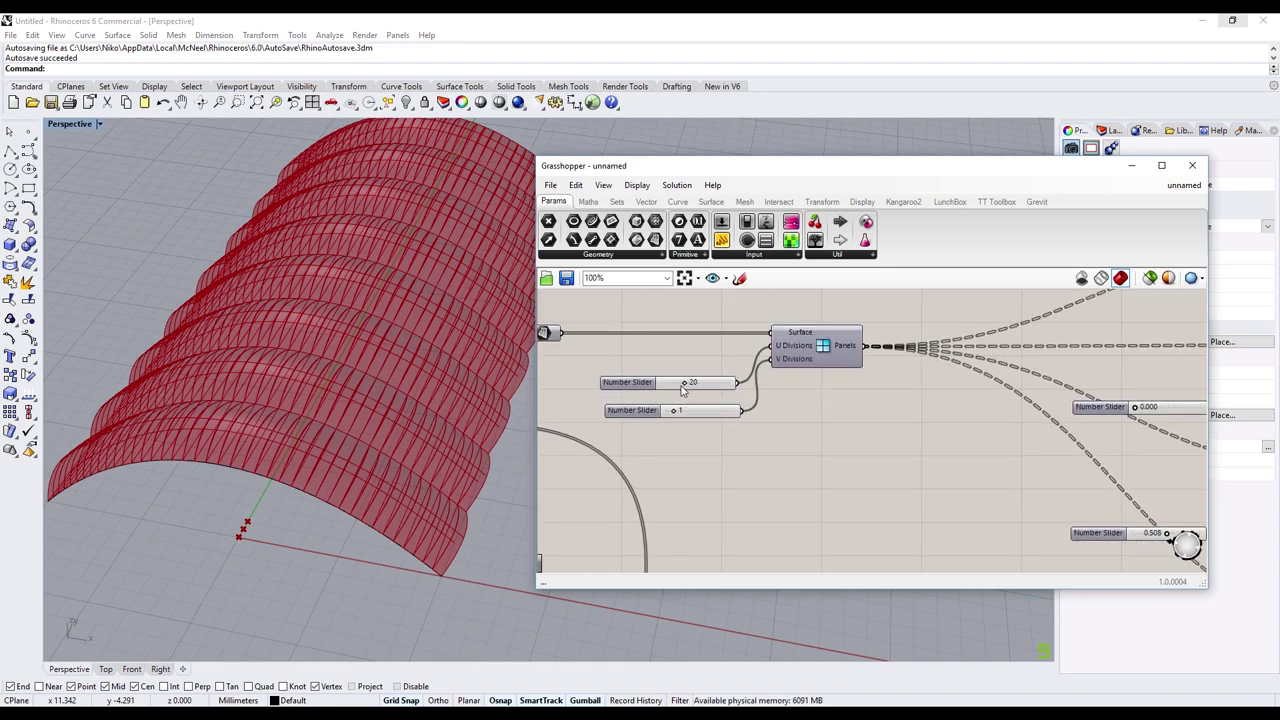
mouse_move(854, 442)
right_mouse_down()
mouse_move(654, 457)
mouse_move(694, 408)
right_mouse_up()
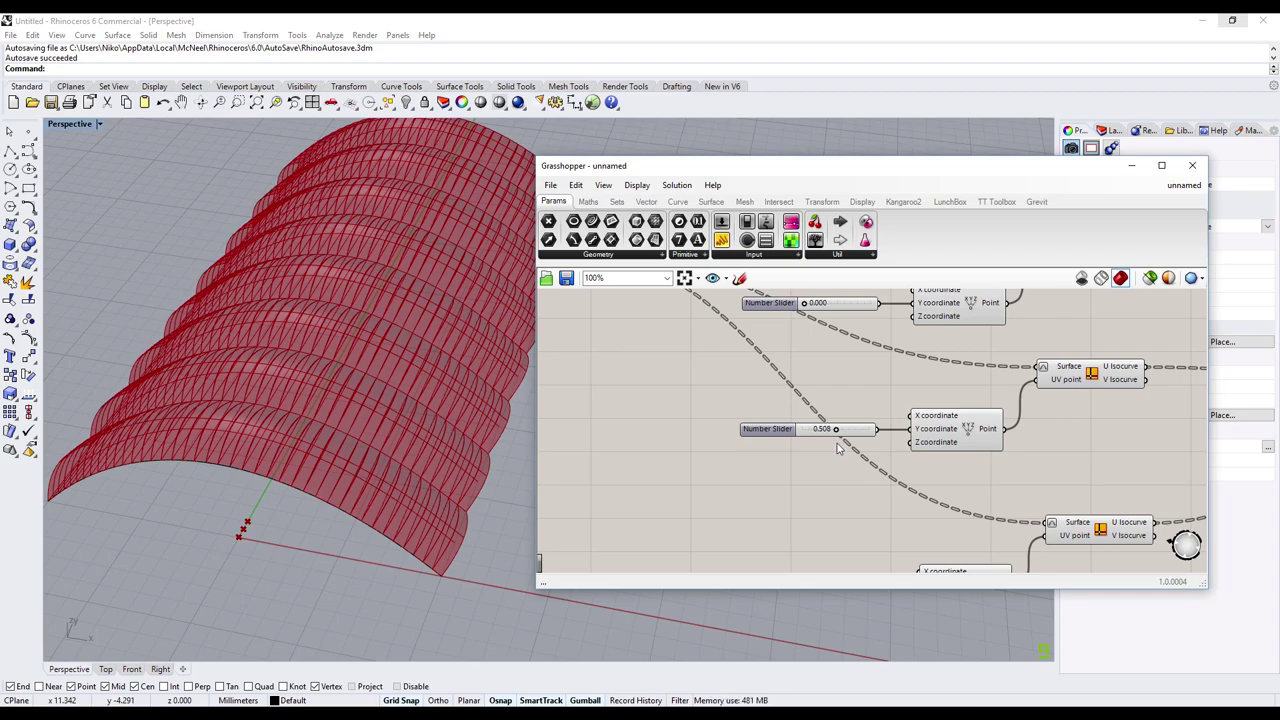
mouse_move(759, 457)
right_mouse_down()
mouse_move(937, 474)
mouse_move(874, 487)
right_mouse_up()
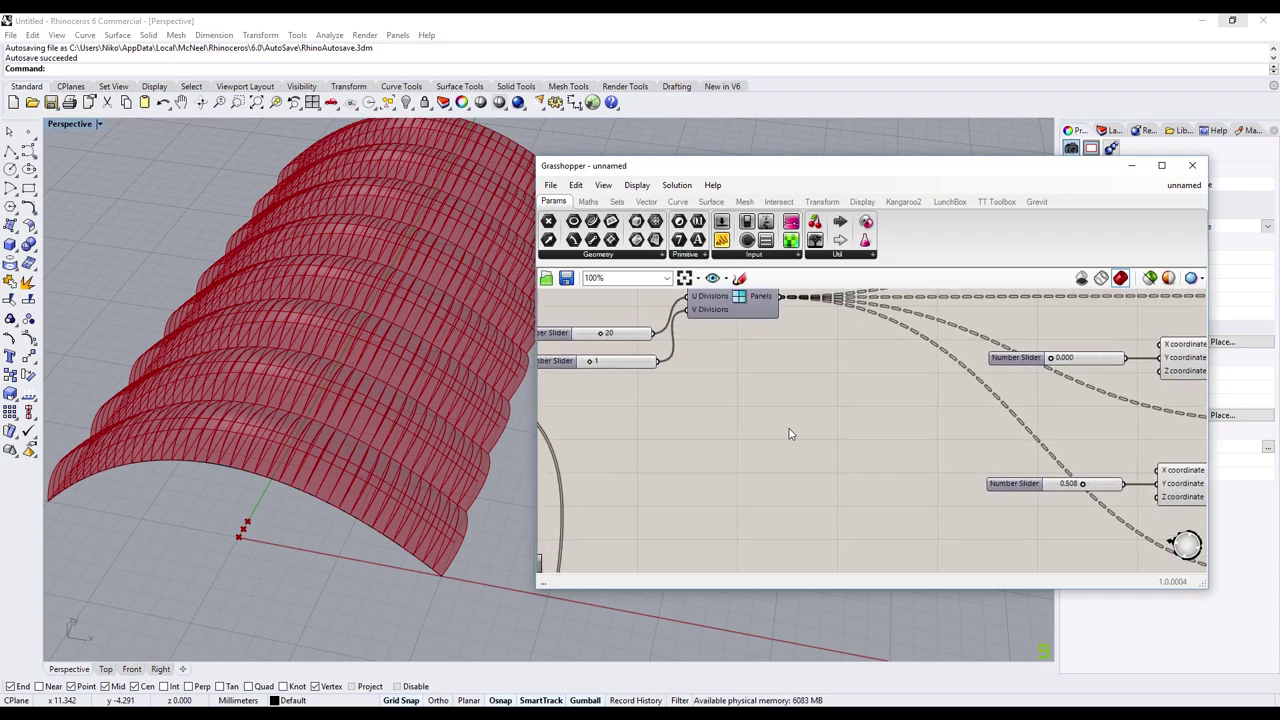
- Add a Range component and feed the 20-division slider into its Steps input
double_click(789, 433)
type("ra")
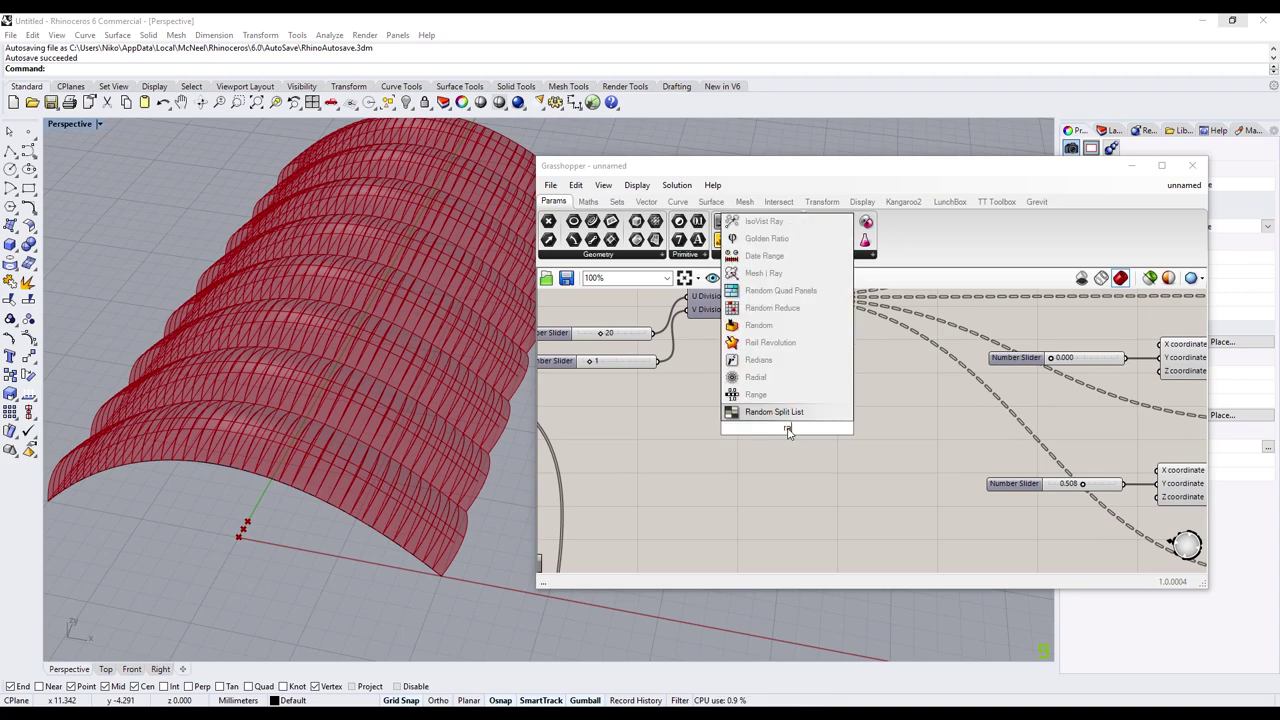
type("nge")
left_click(763, 414)
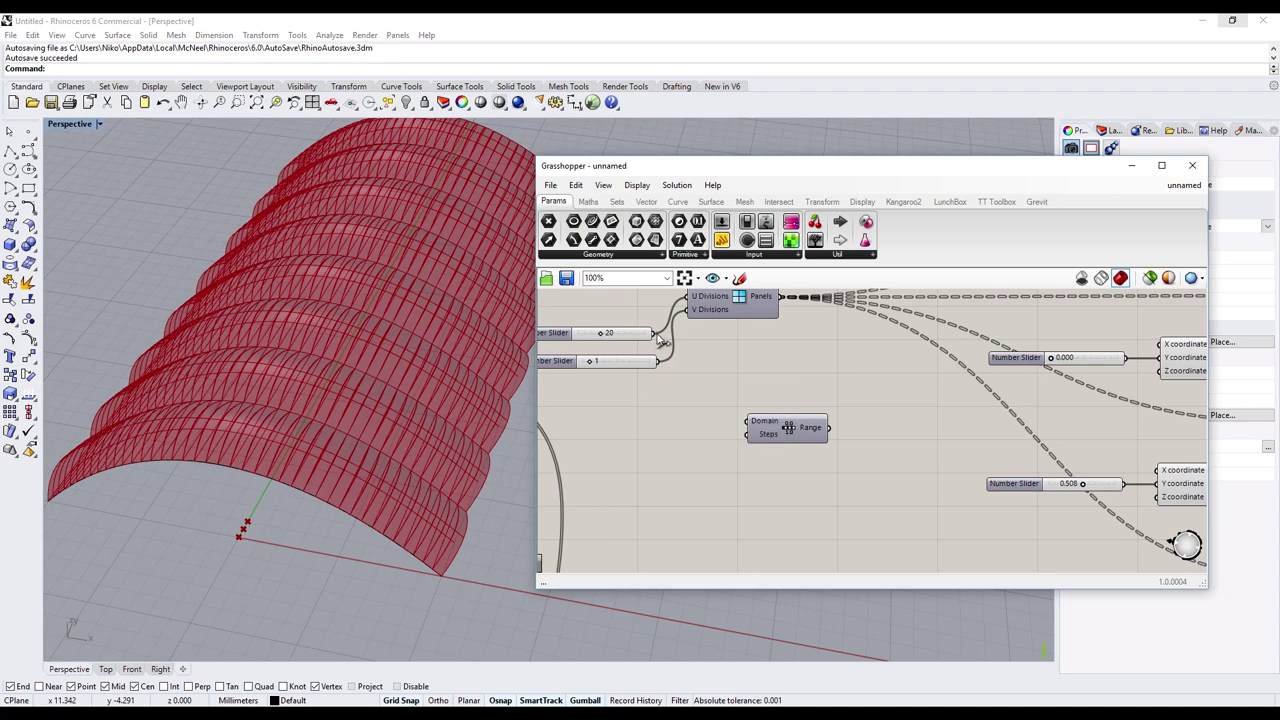
left_click_drag(655, 334, 733, 433)
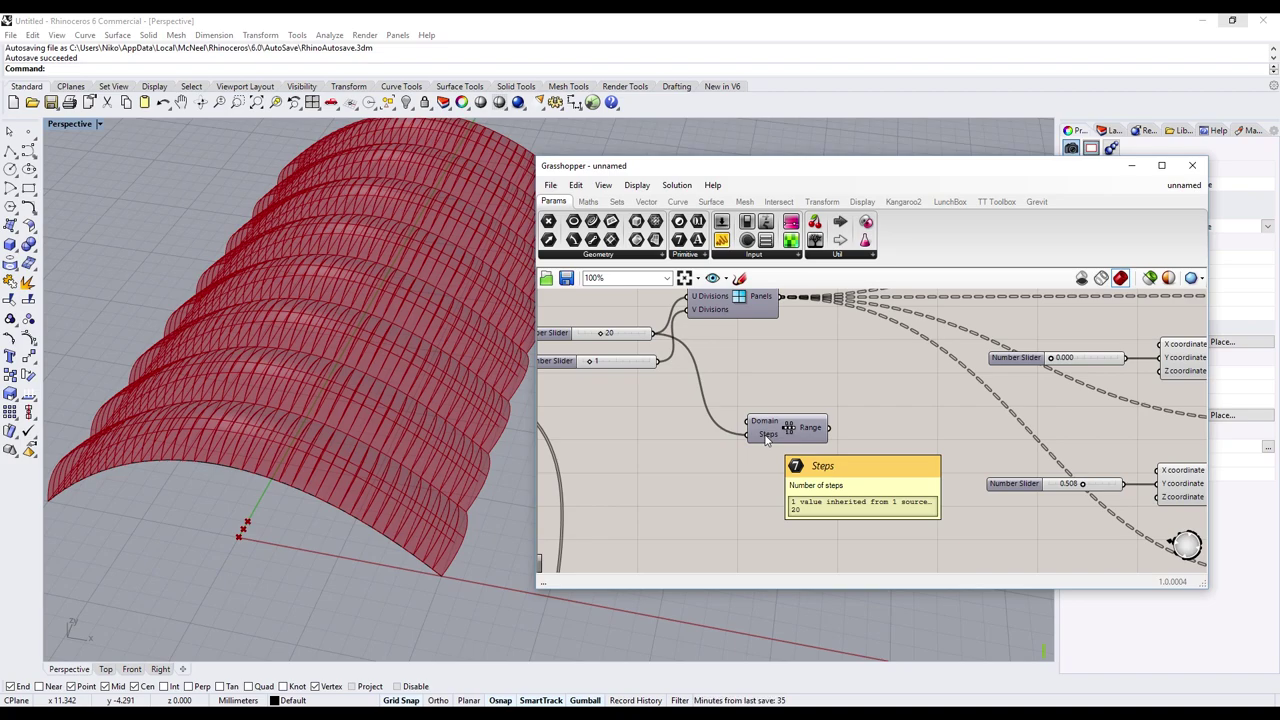
- Give the Range Steps input the expression x-1 so it outputs 20 values
right_click(767, 441)
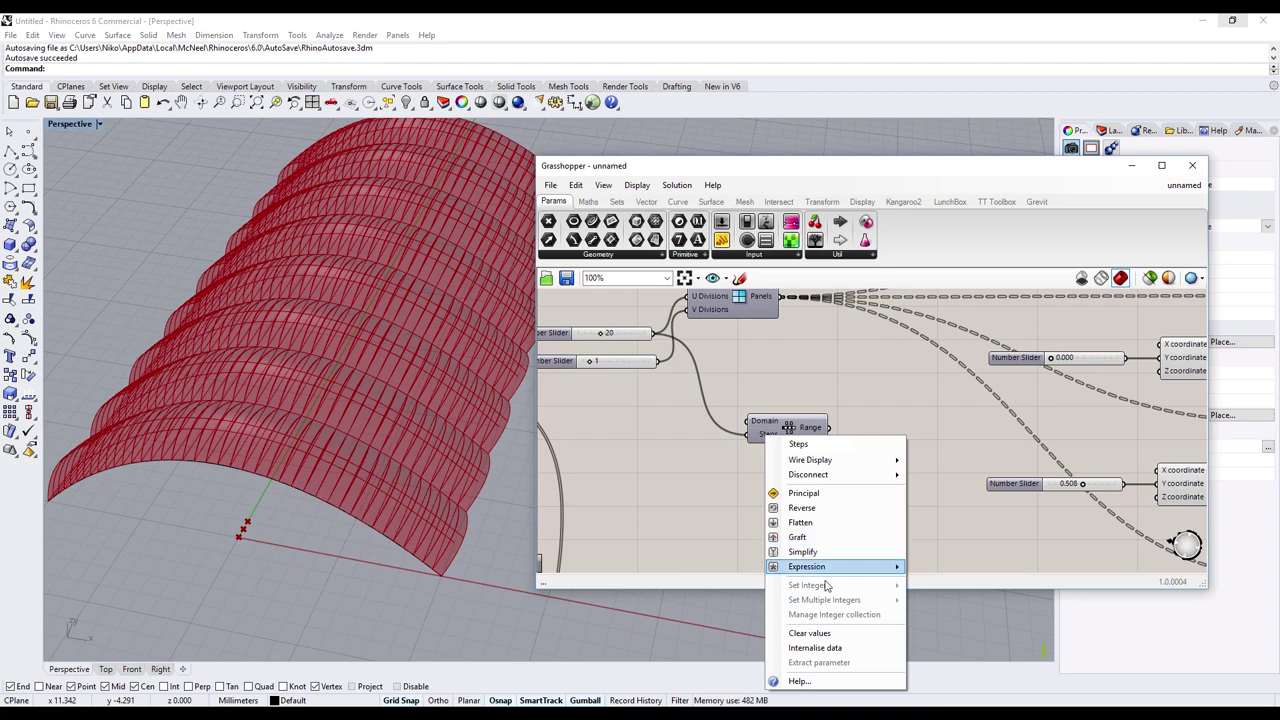
mouse_move(806, 566)
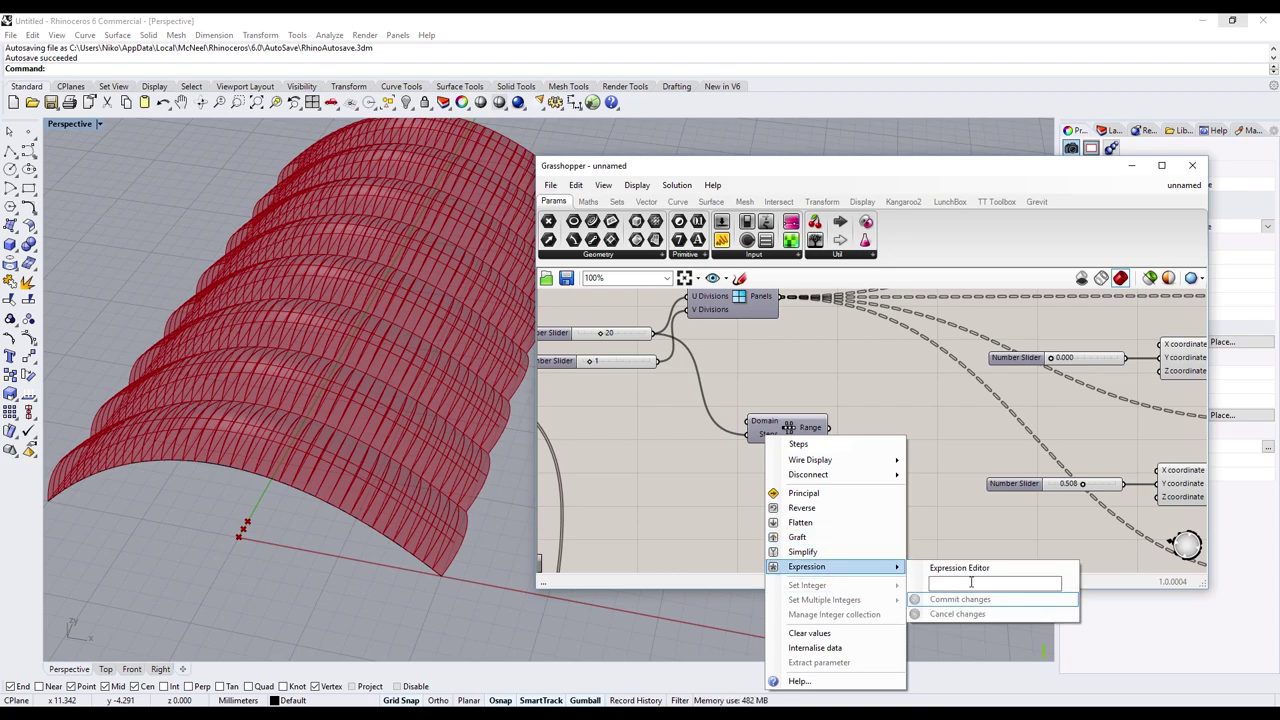
left_click(971, 582)
type("x-1")
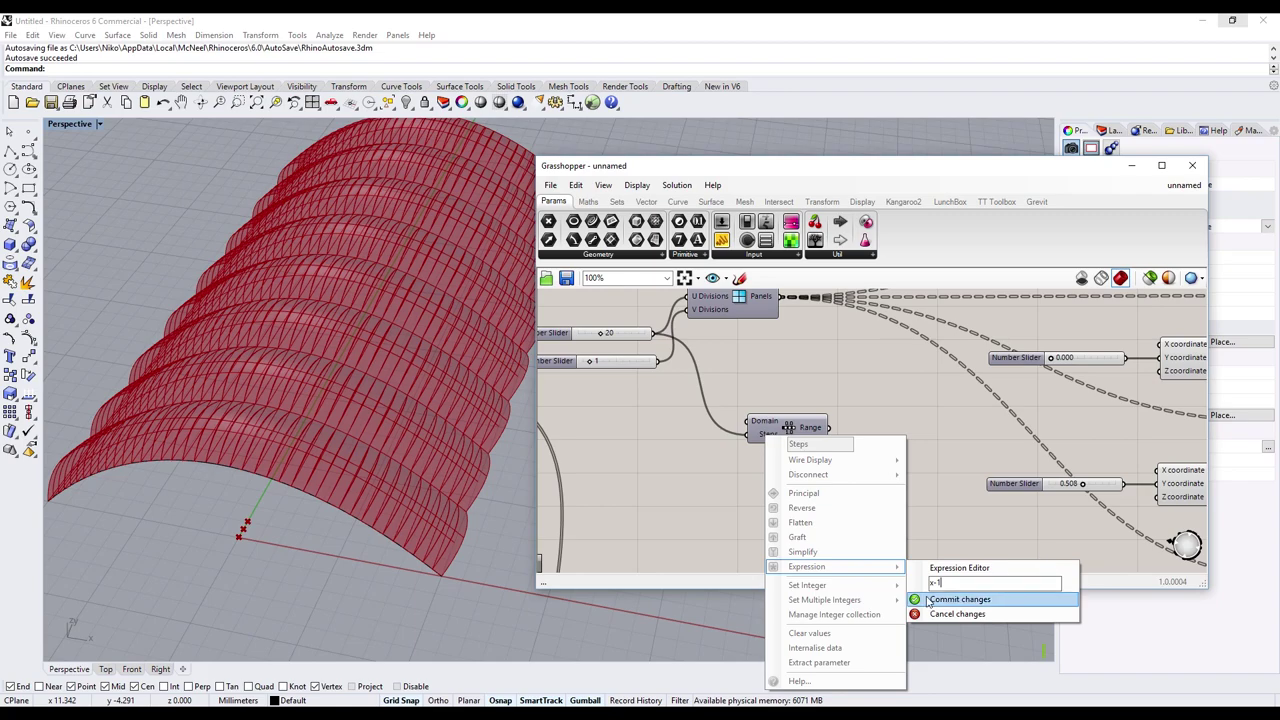
left_click(927, 600)
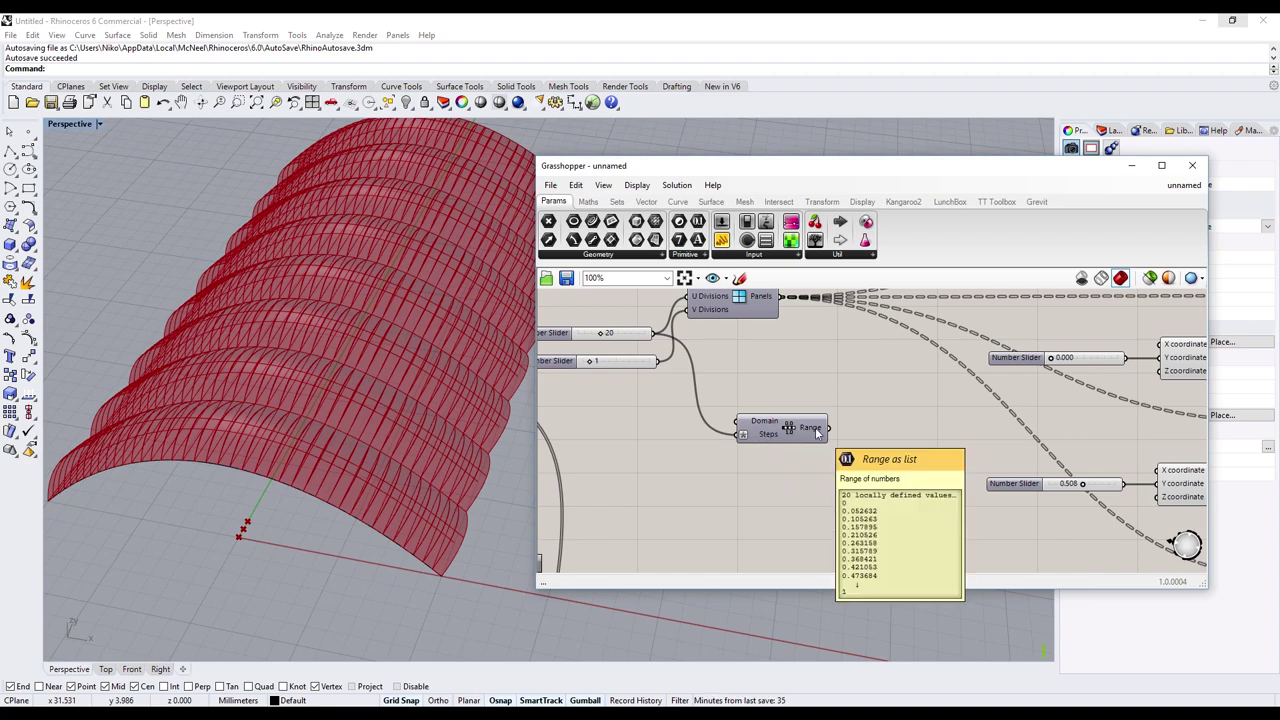
right_click_drag(867, 448, 737, 457)
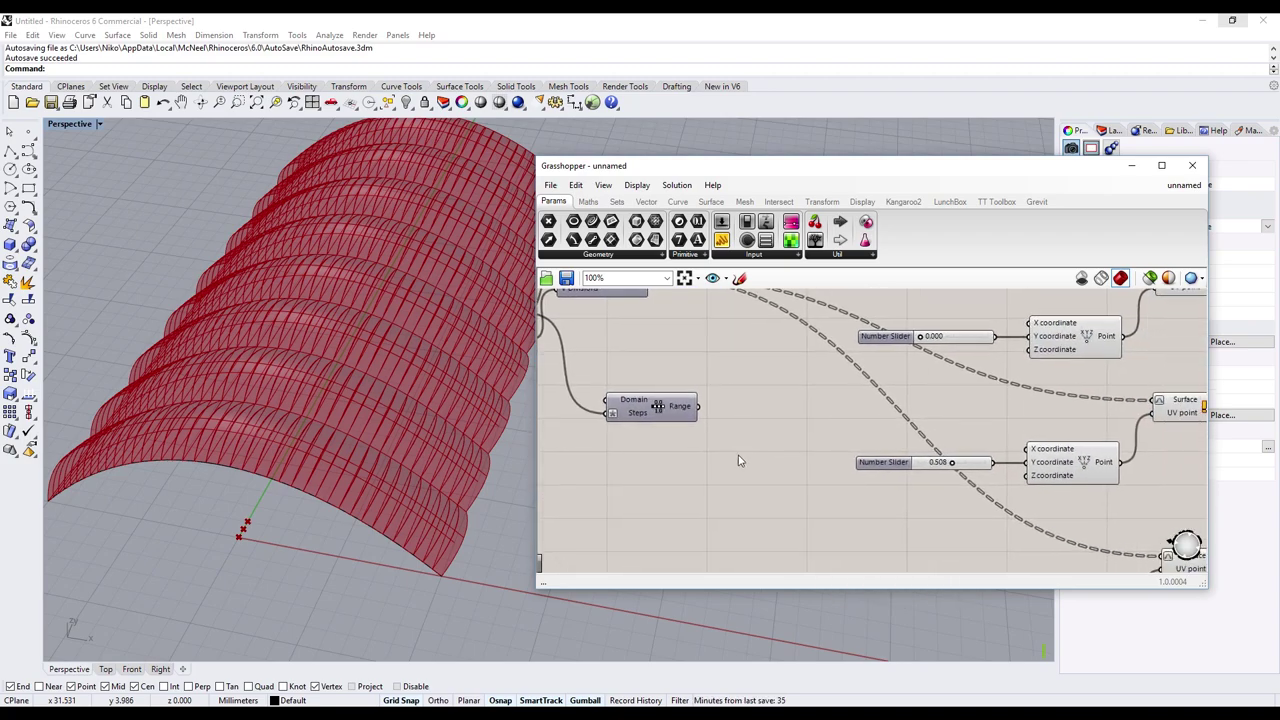
- Add a Sine Graph Mapper after the Range, feeding the Point's Y coordinate
double_click(753, 438)
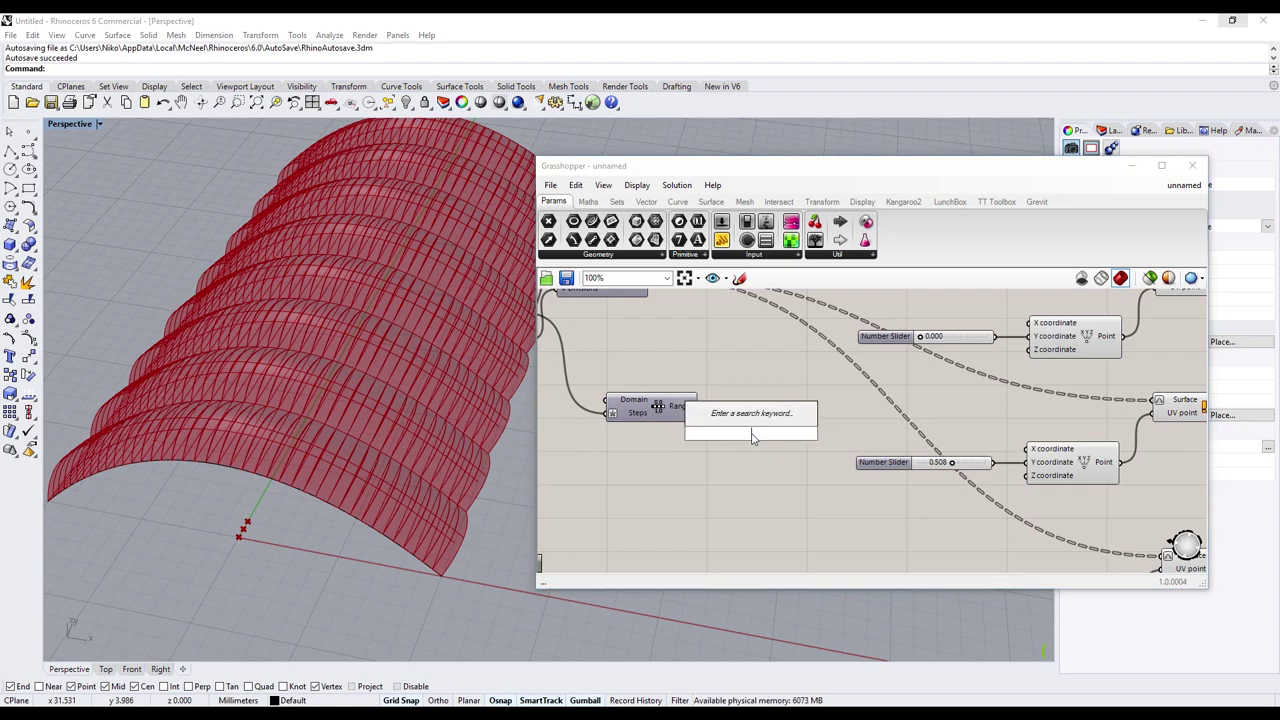
type("gra")
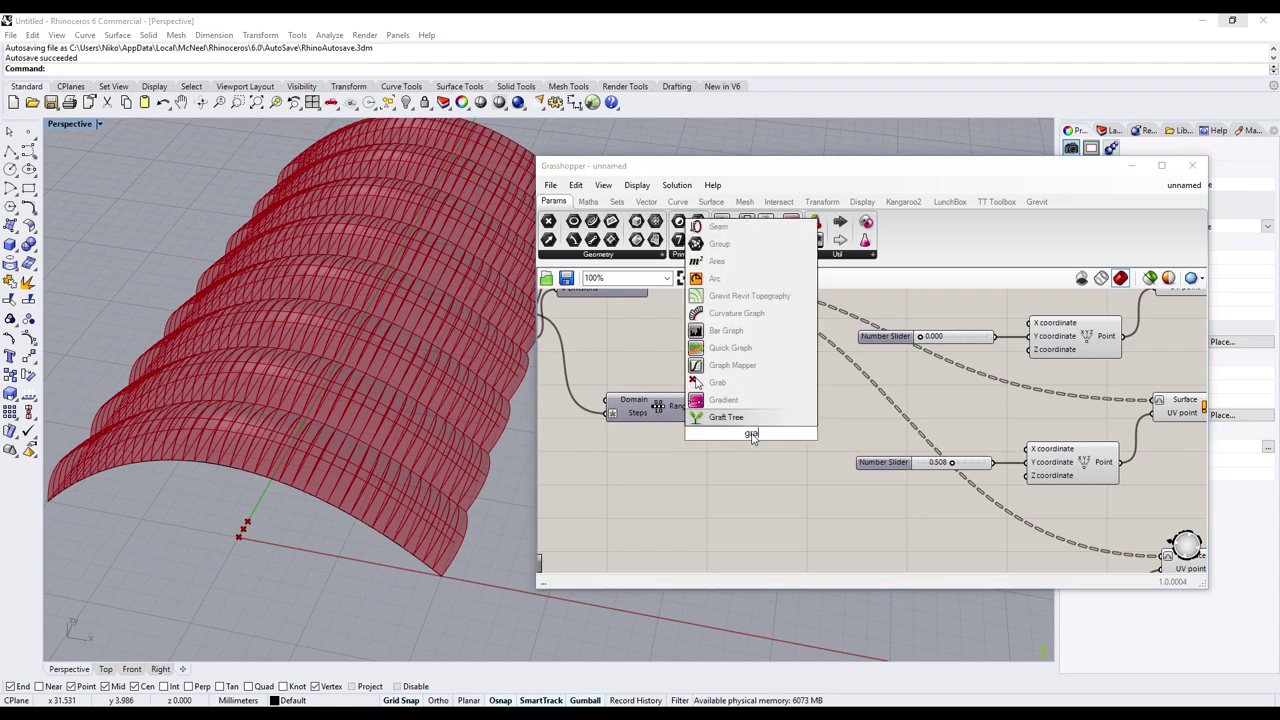
type("ph")
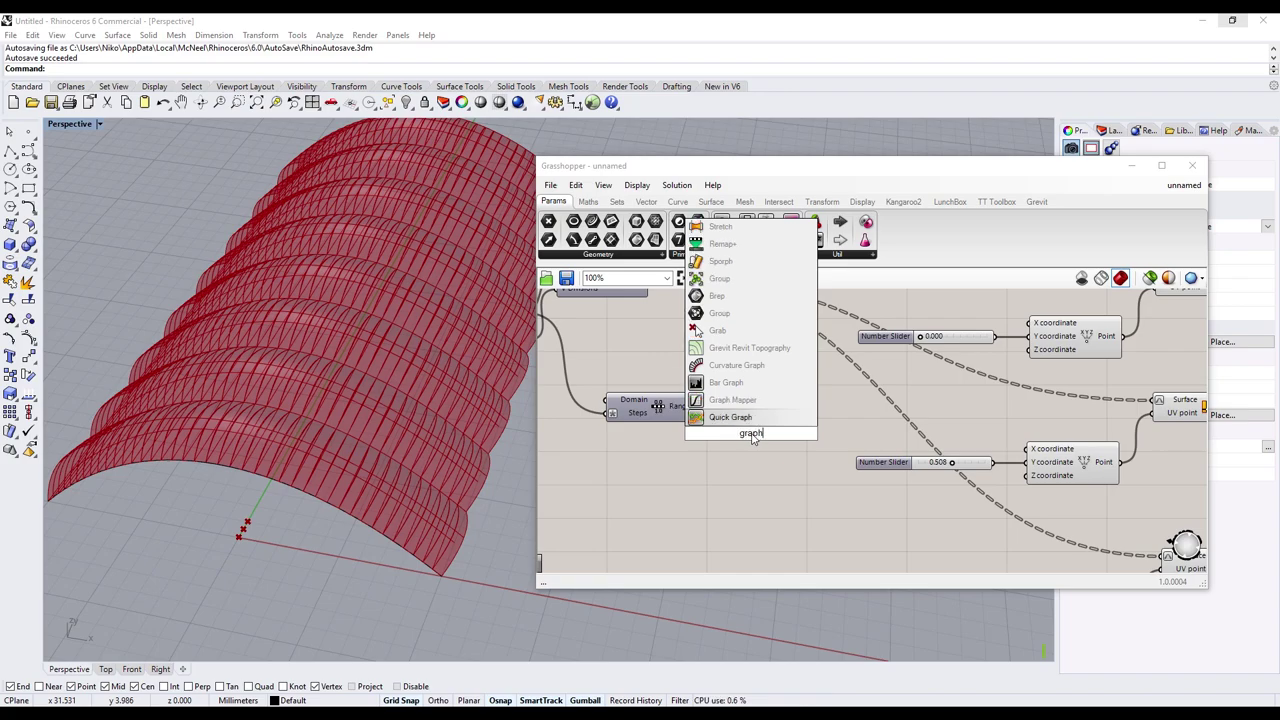
left_click(755, 399)
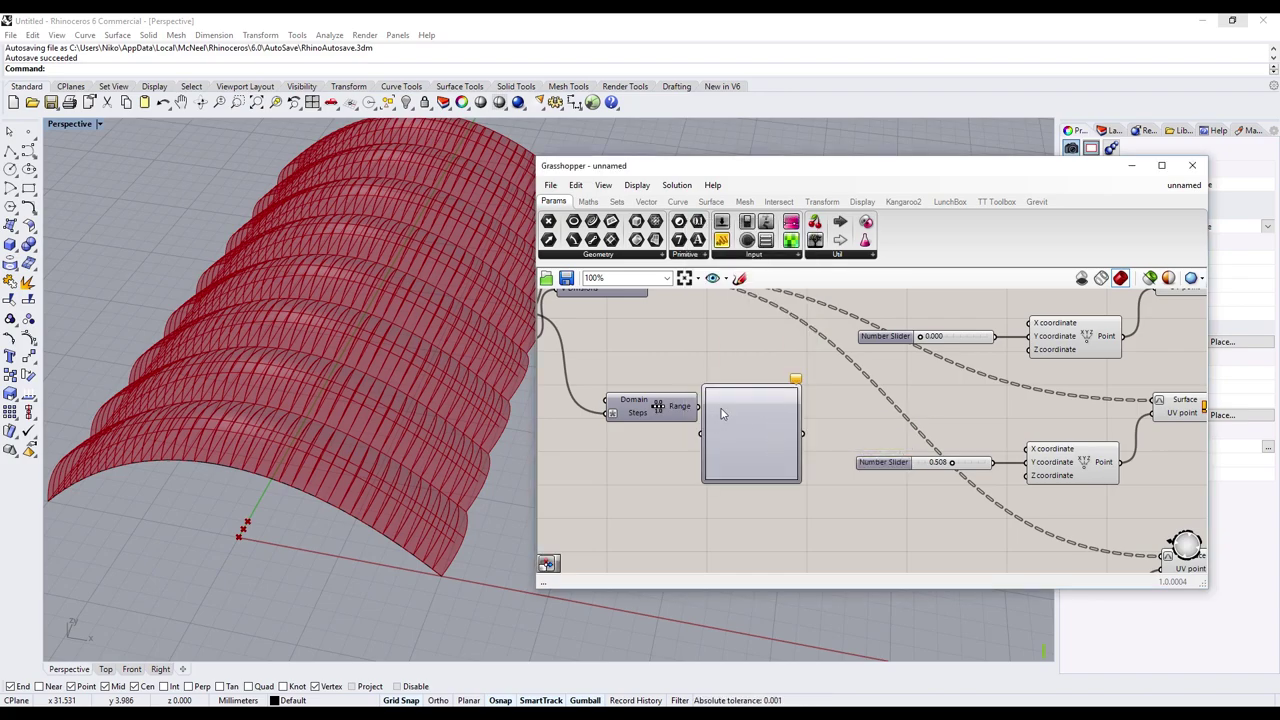
left_click_drag(723, 413, 728, 440)
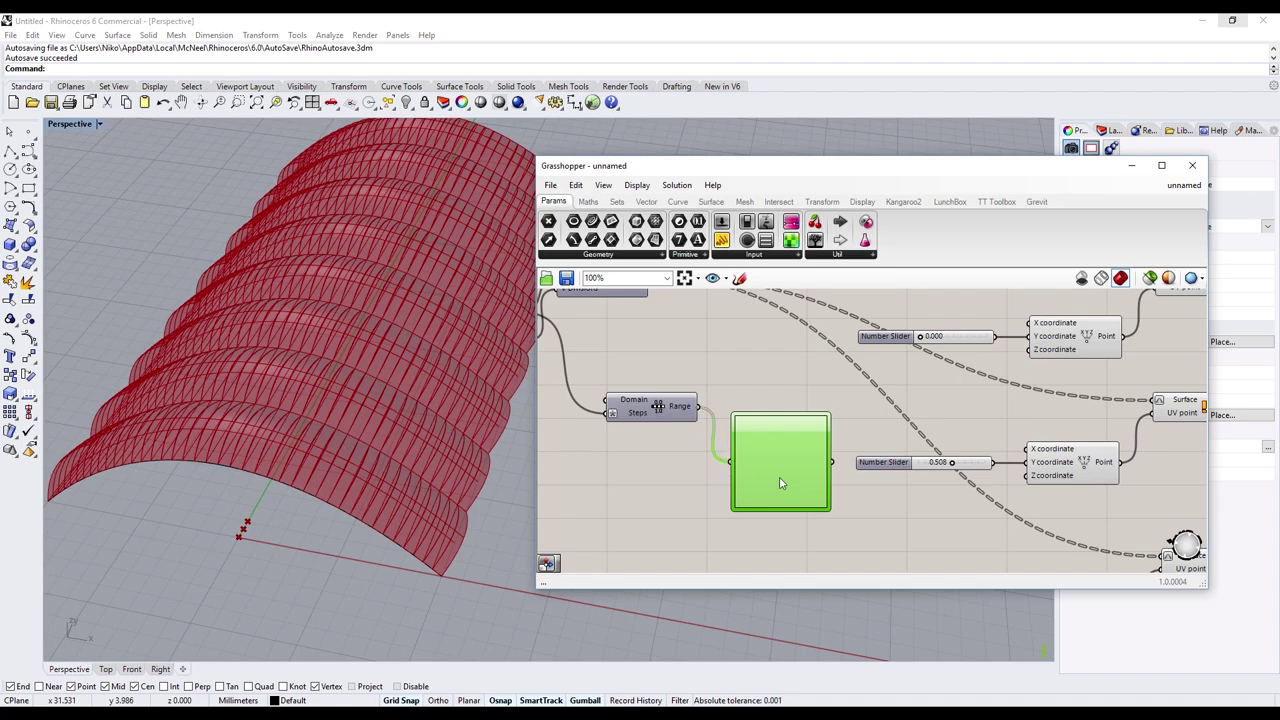
right_click(784, 470)
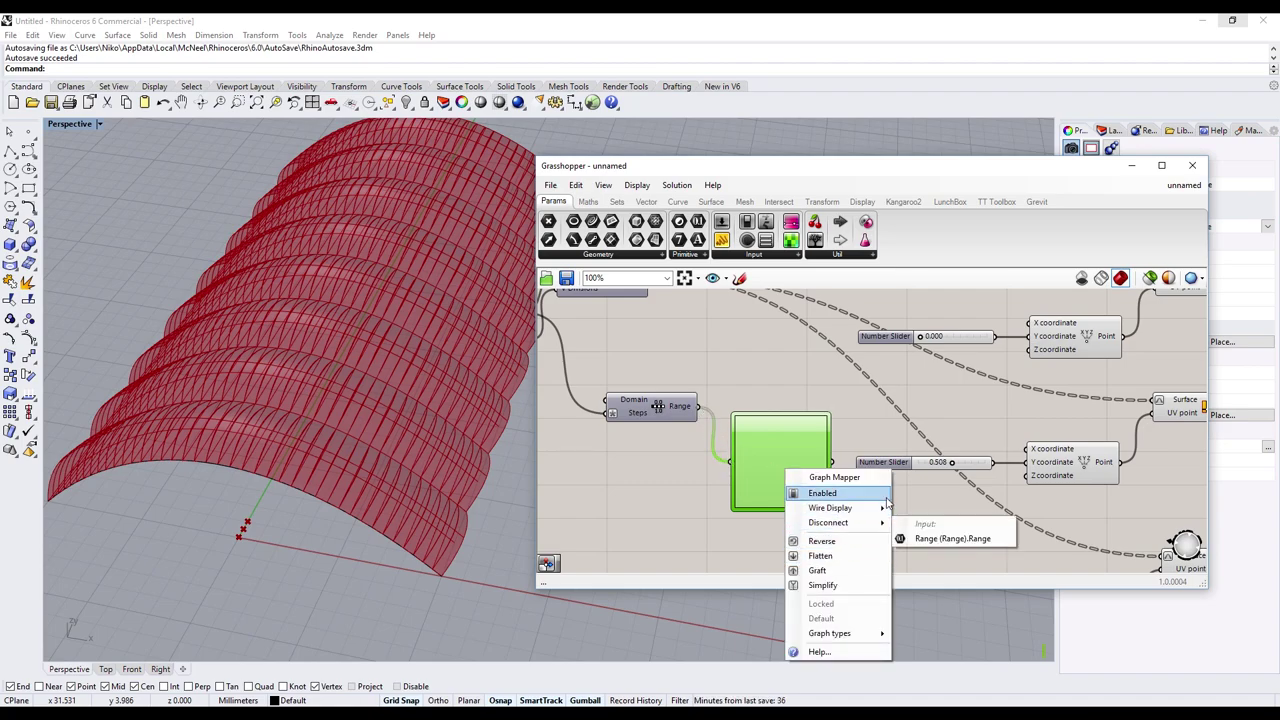
mouse_move(830, 633)
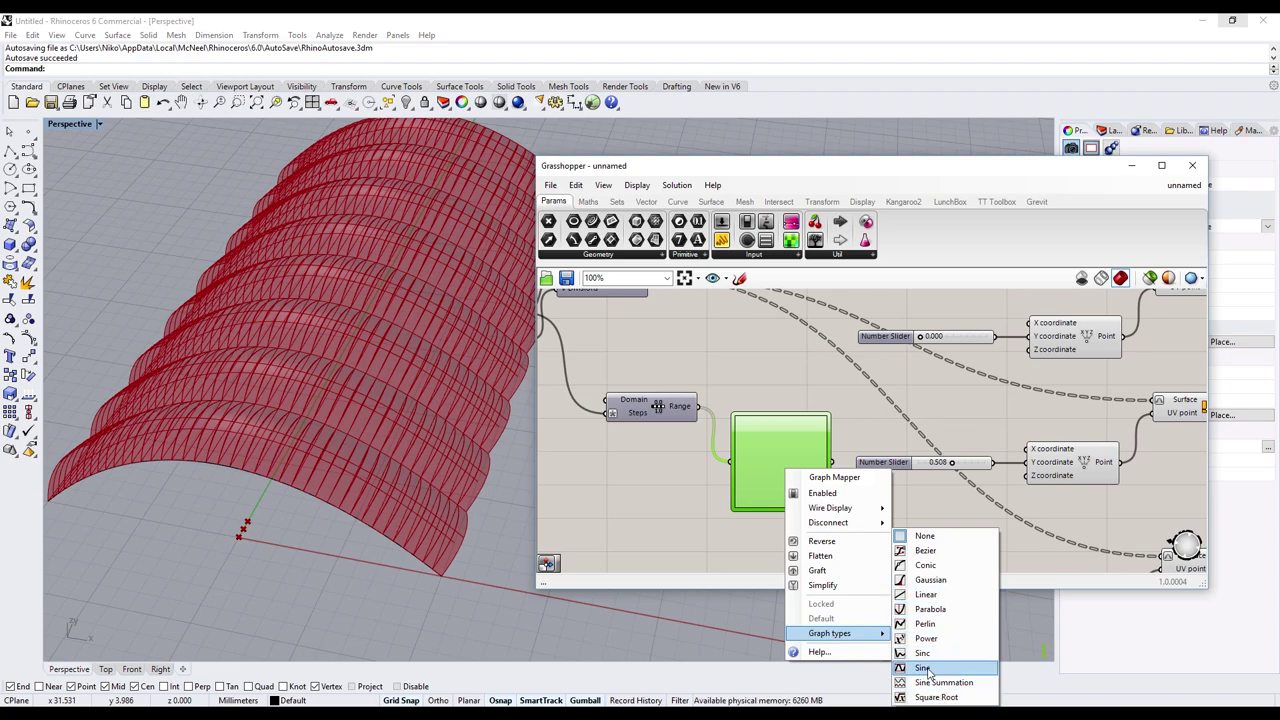
left_click(928, 672)
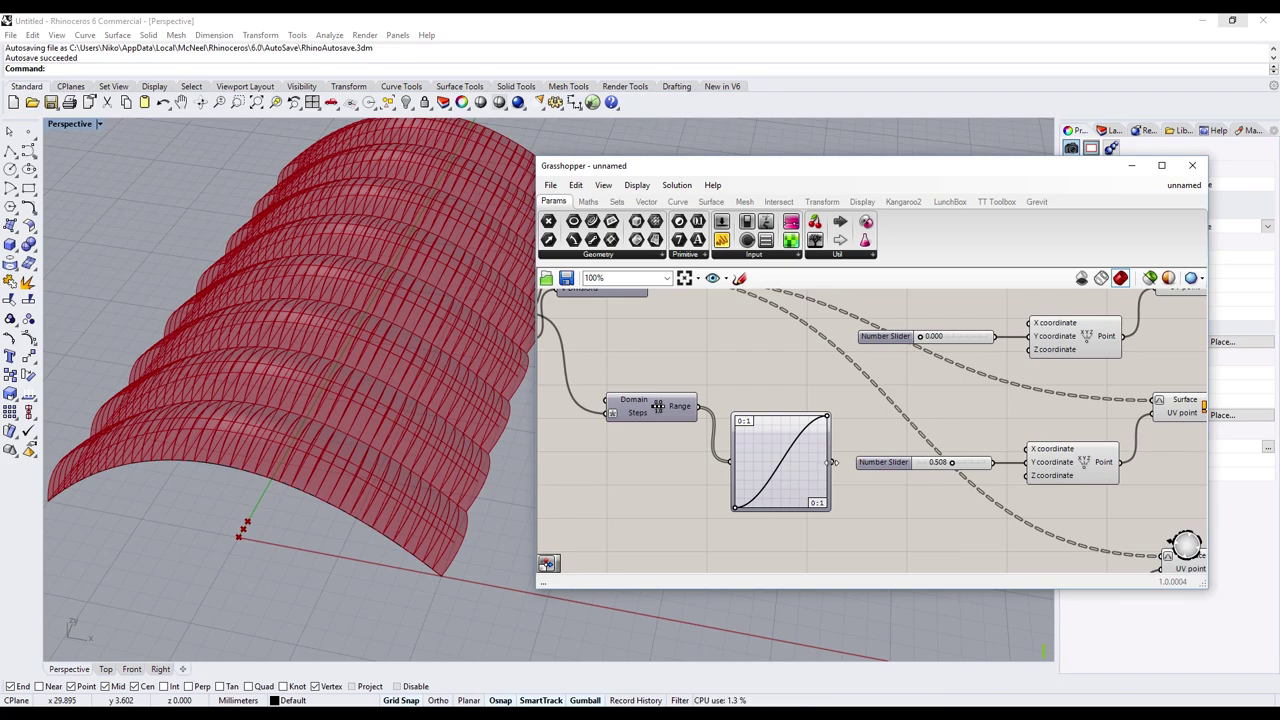
left_click_drag(832, 462, 1031, 474)
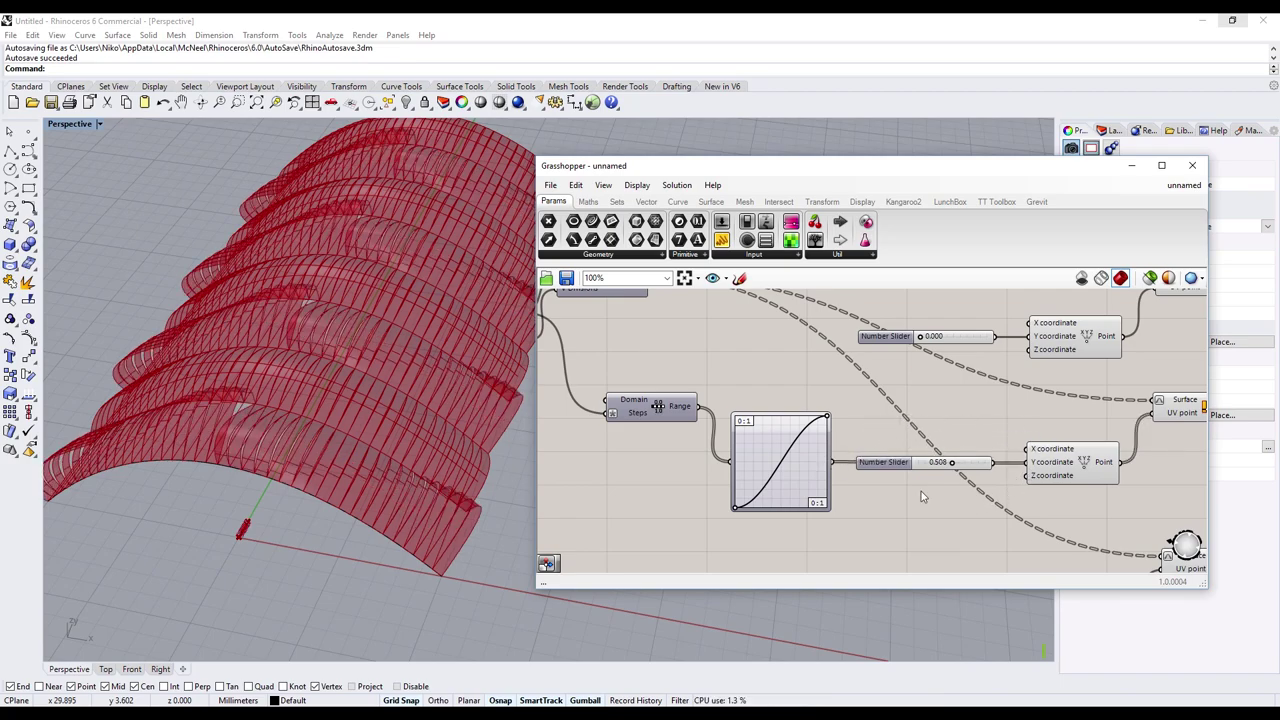
left_click_drag(903, 468, 908, 524)
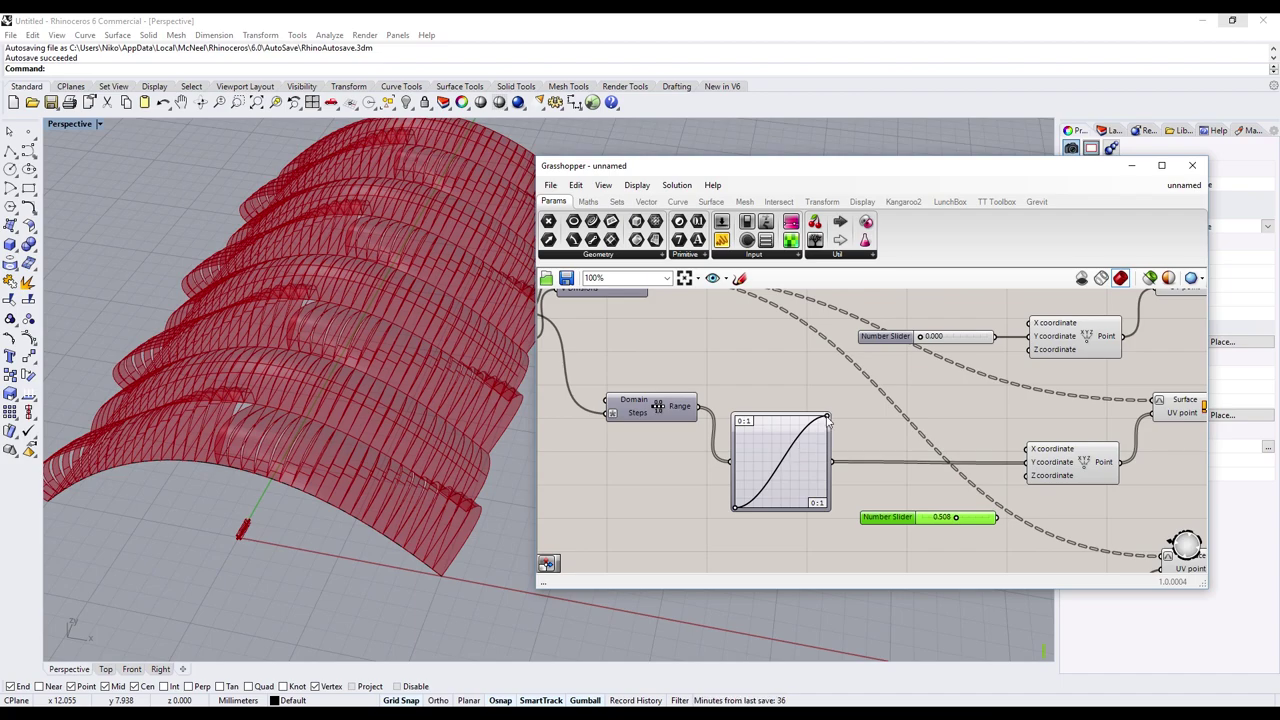
- Switch the Graph Mapper to a Sinc curve and narrow its peak
mouse_move(827, 418)
left_mouse_down()
mouse_move(765, 420)
mouse_move(775, 485)
mouse_move(779, 472)
left_mouse_up()
right_click(779, 472)
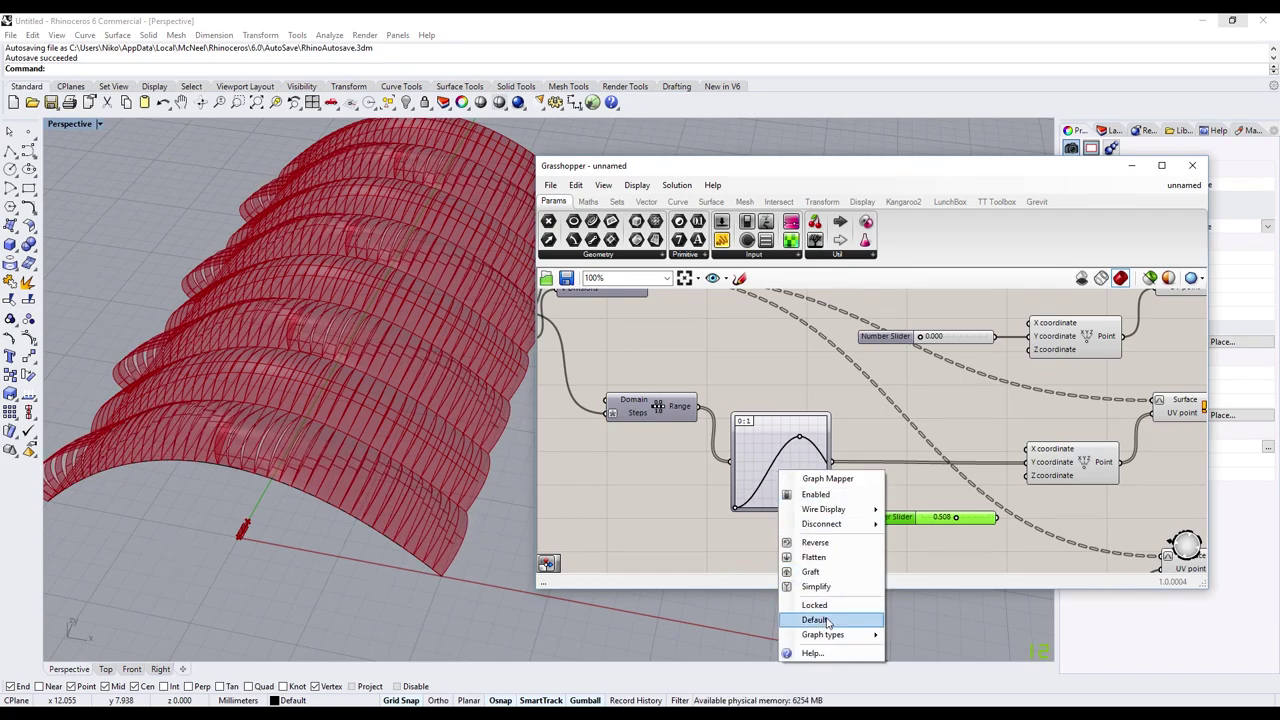
mouse_move(823, 635)
left_click(940, 658)
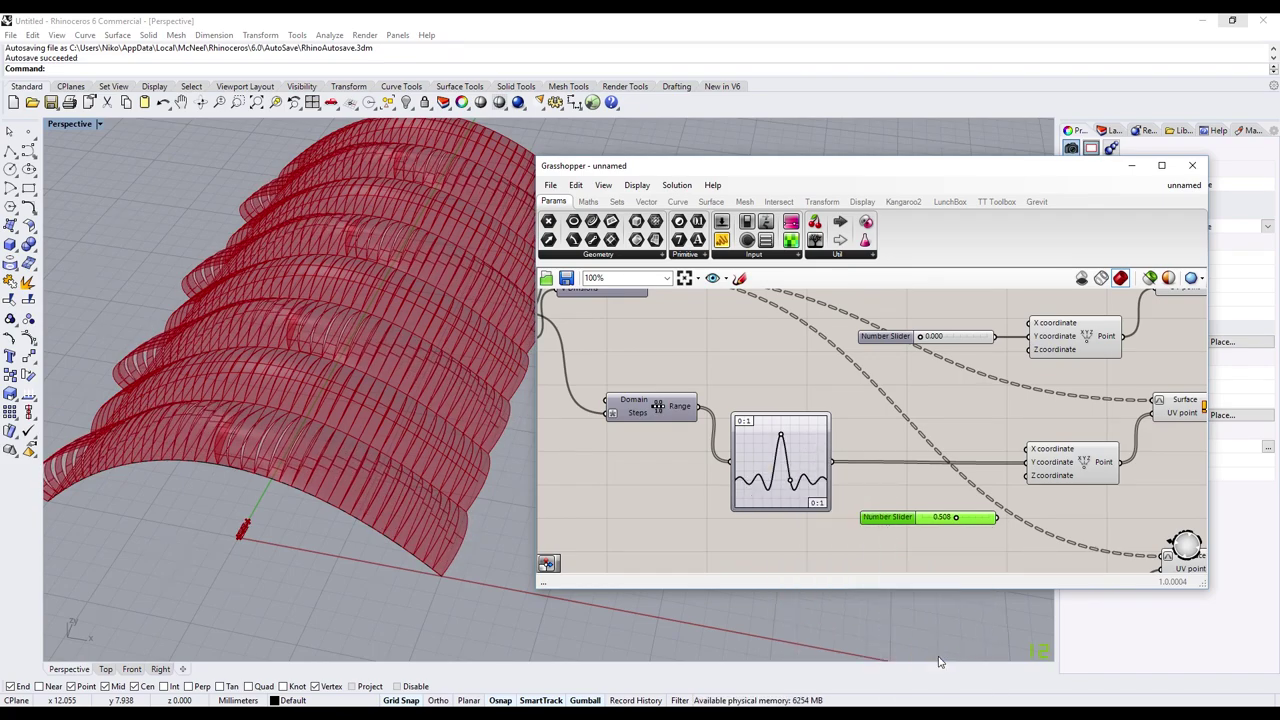
mouse_move(781, 437)
left_mouse_down()
mouse_move(772, 452)
mouse_move(786, 427)
mouse_move(771, 437)
left_mouse_up()
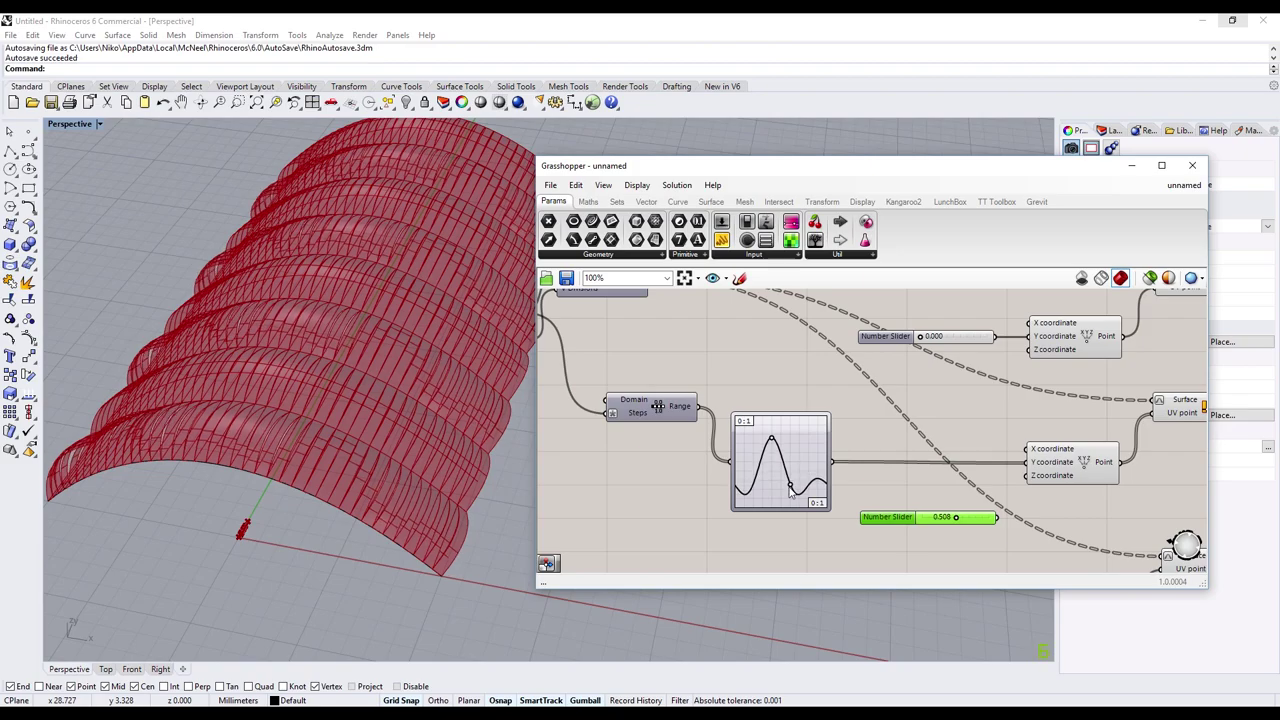
left_click_drag(790, 488, 781, 482)
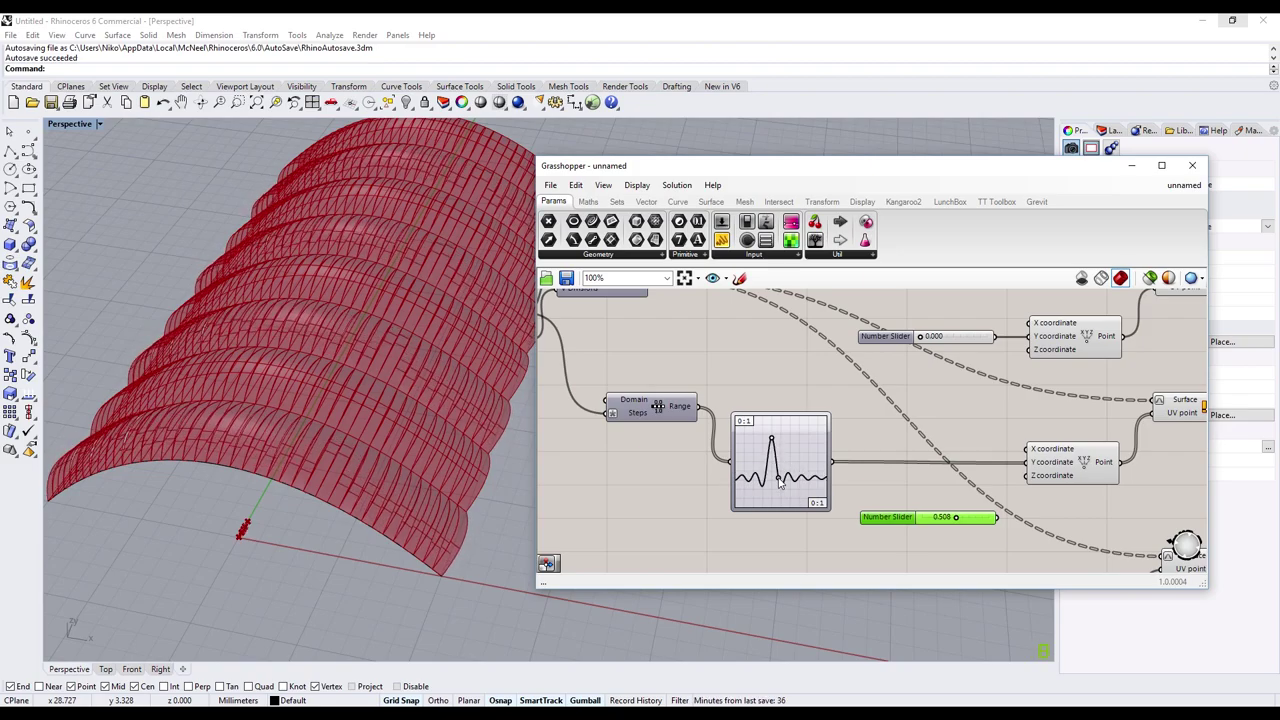
mouse_move(422, 441)
right_mouse_down()
mouse_move(397, 415)
mouse_move(414, 386)
right_mouse_up()
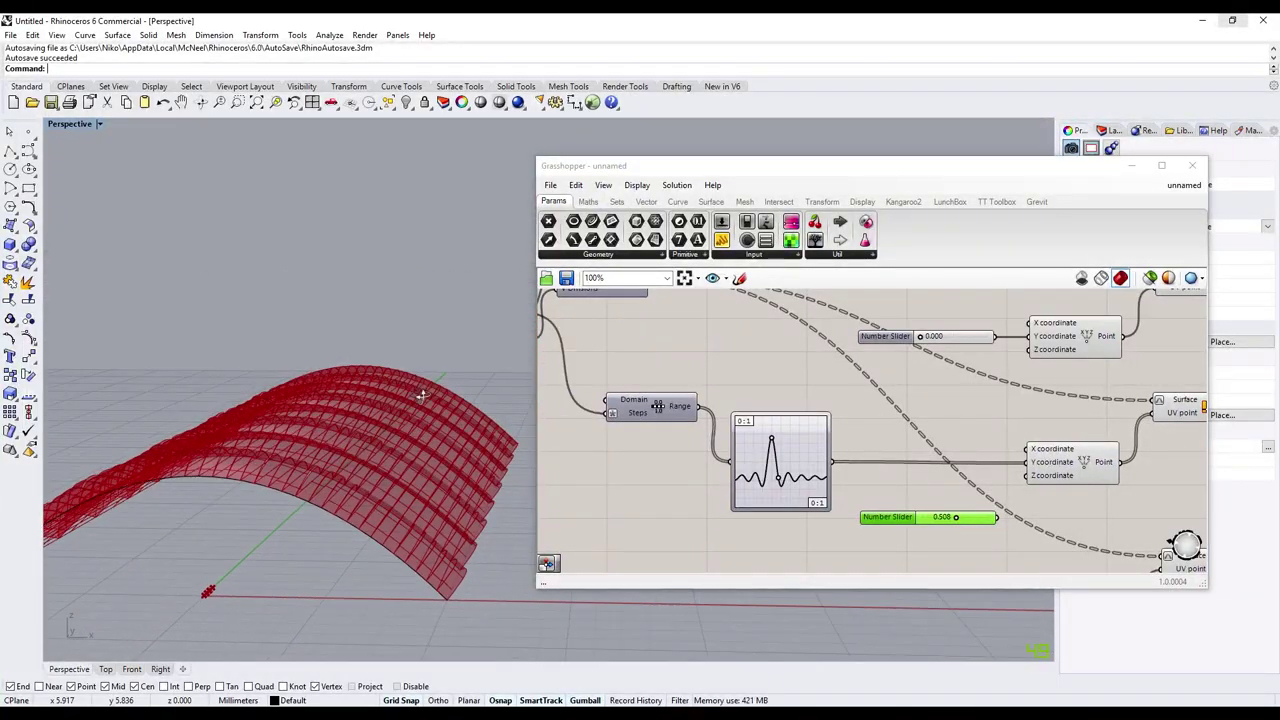
- Set the Graph Mapper to Sine Summation and drag its grips into a wavy curve
right_click(799, 455)
mouse_move(843, 613)
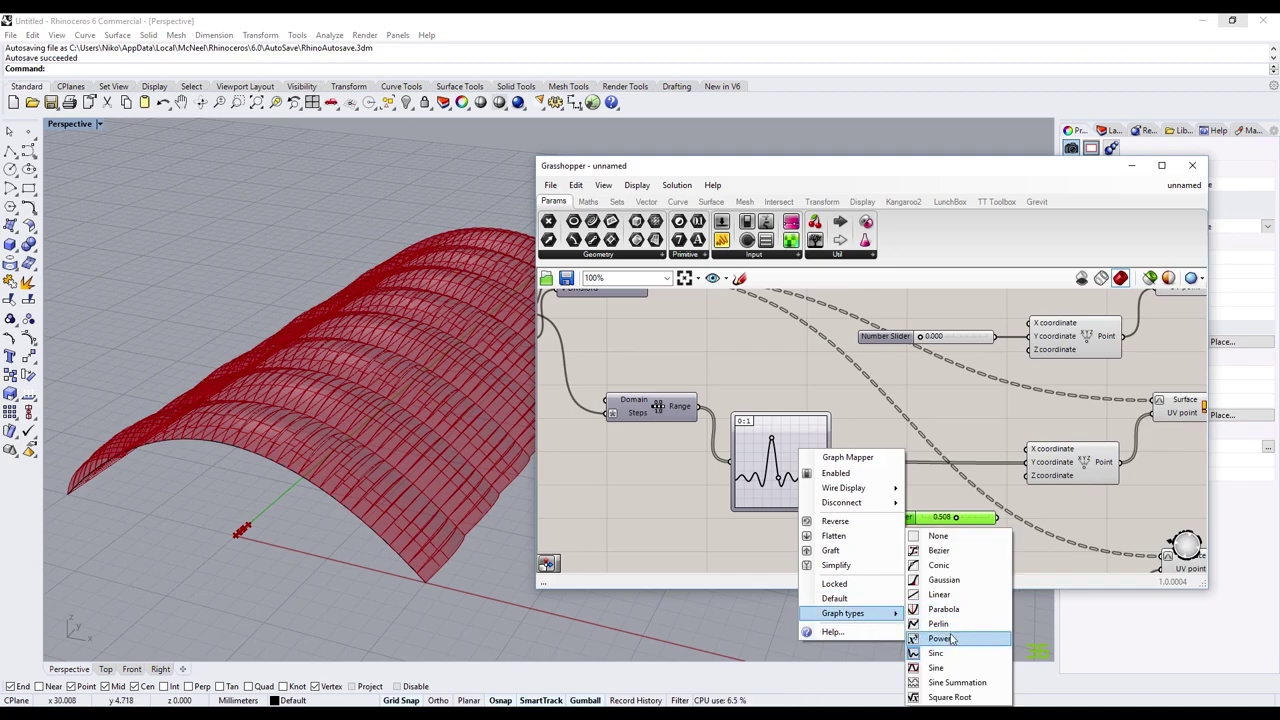
left_click(950, 682)
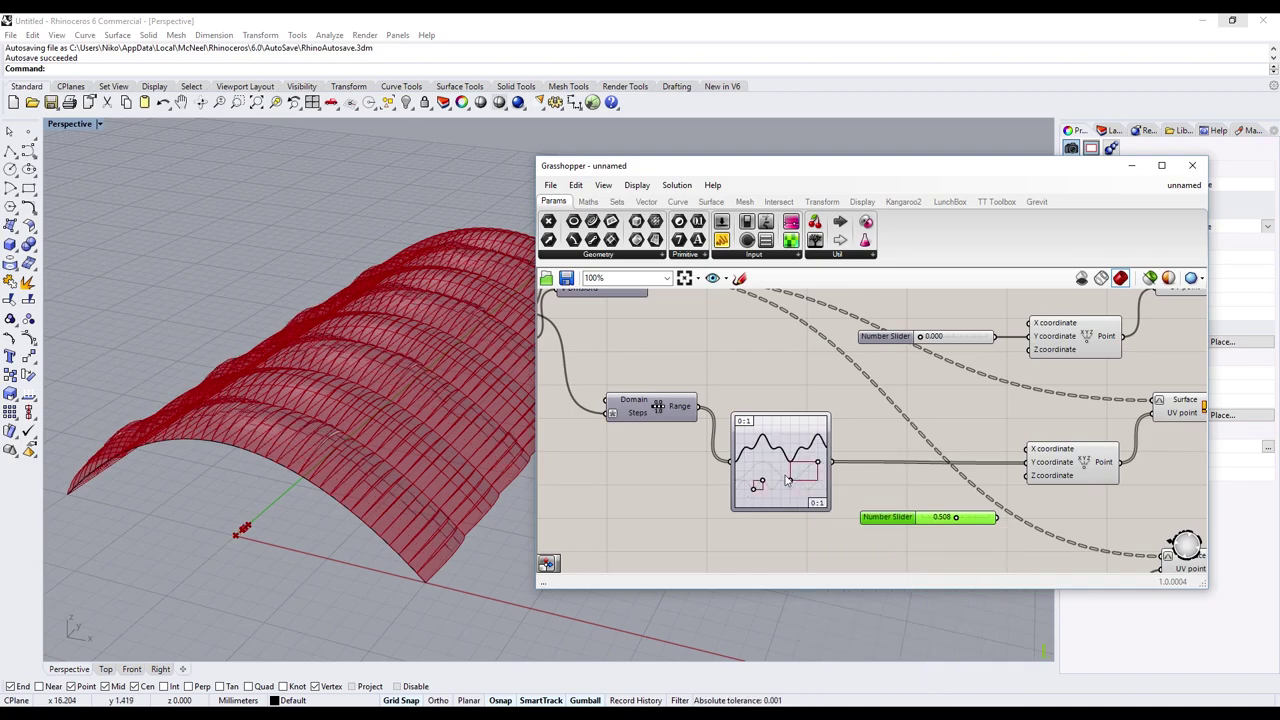
left_click_drag(790, 483, 782, 534)
mouse_move(310, 458)
right_mouse_down()
mouse_move(360, 360)
mouse_move(409, 391)
mouse_move(315, 463)
right_mouse_up()
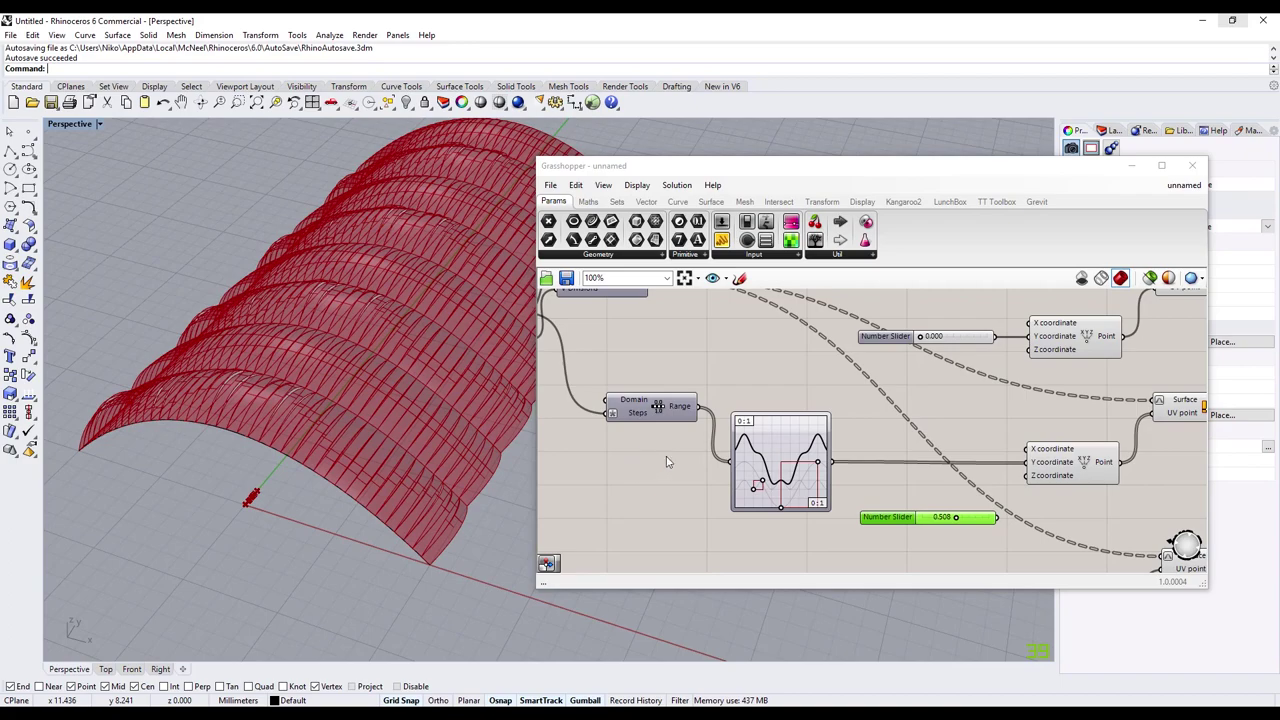
left_click_drag(761, 485, 766, 467)
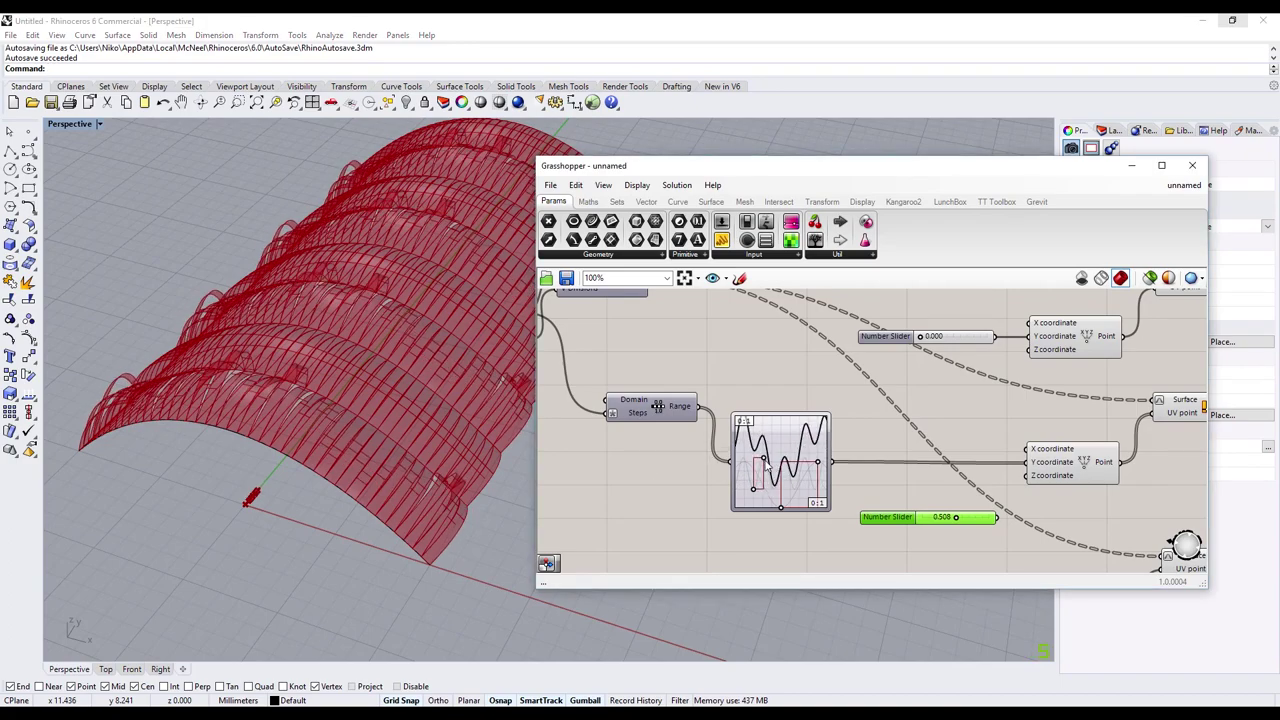
mouse_move(330, 420)
right_mouse_down()
mouse_move(281, 374)
mouse_move(420, 408)
right_mouse_up()
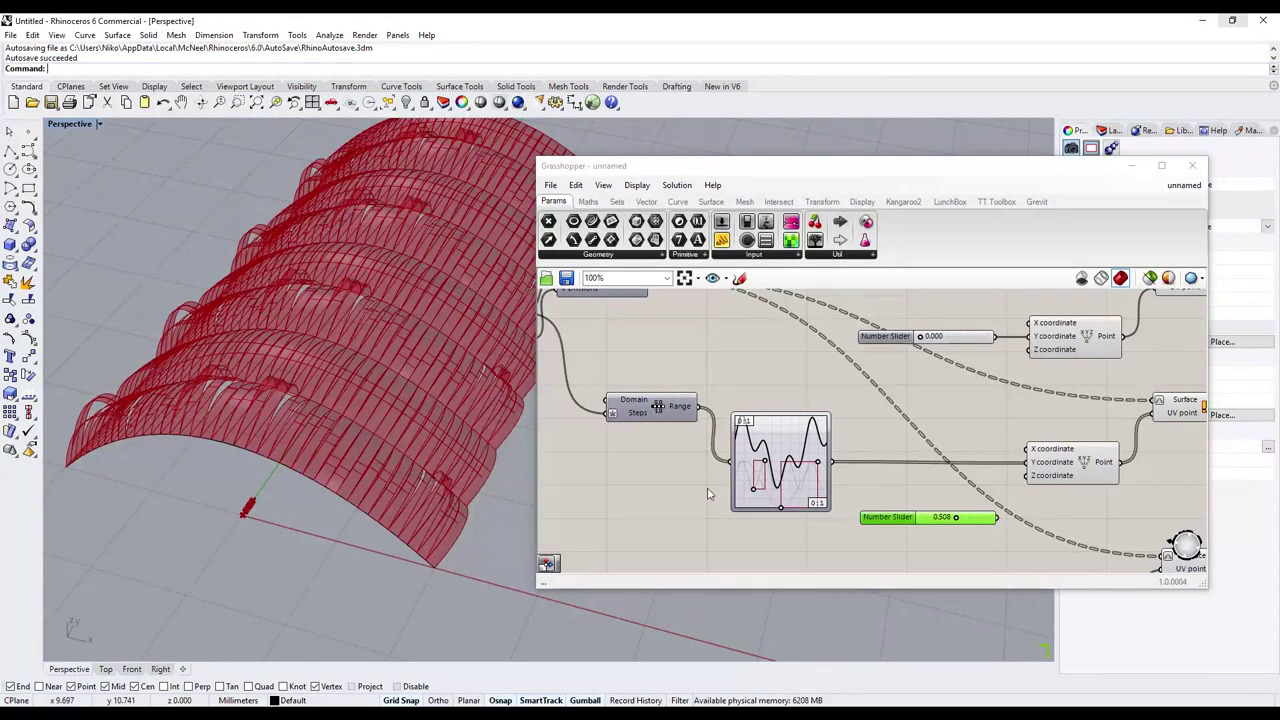
- Select the Range and Graph Mapper together and move them lower on the canvas
scroll(689, 390, "down", 3)
scroll(689, 390, "down", 2)
scroll(757, 364, "up", 3)
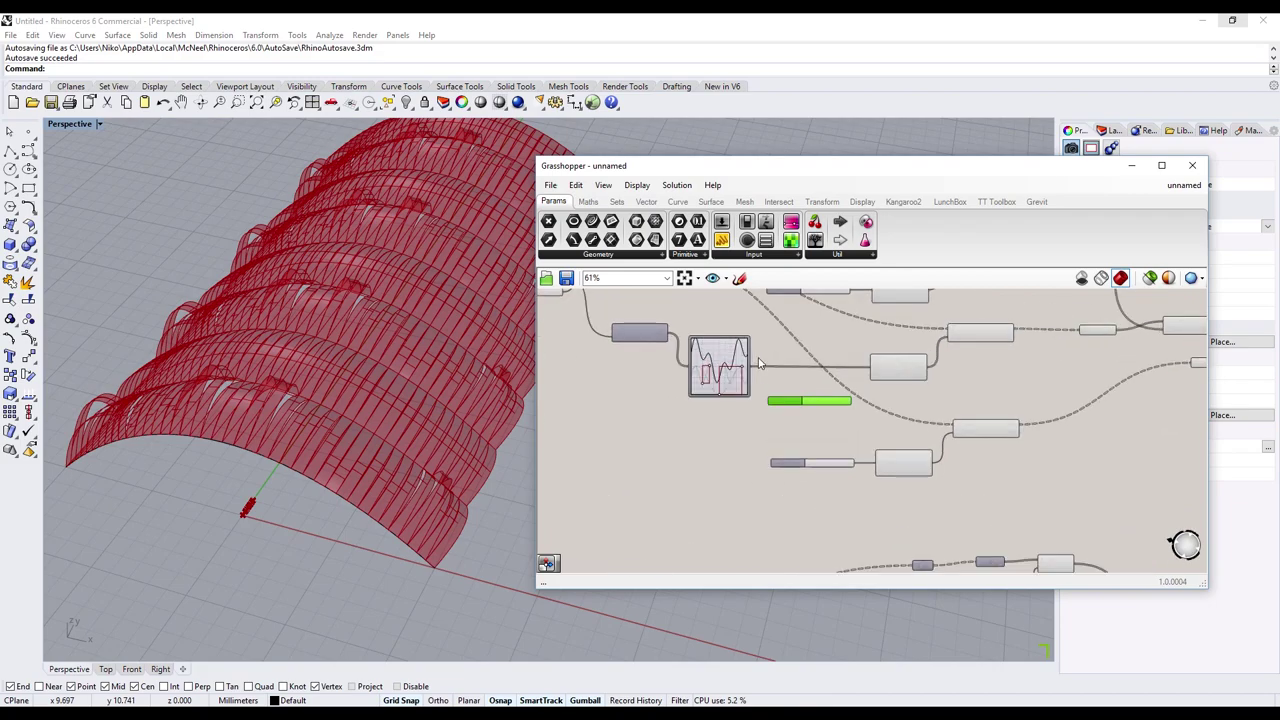
scroll(757, 364, "up", 2)
scroll(757, 364, "down", 5)
right_click_drag(757, 364, 703, 309)
scroll(703, 309, "up", 2)
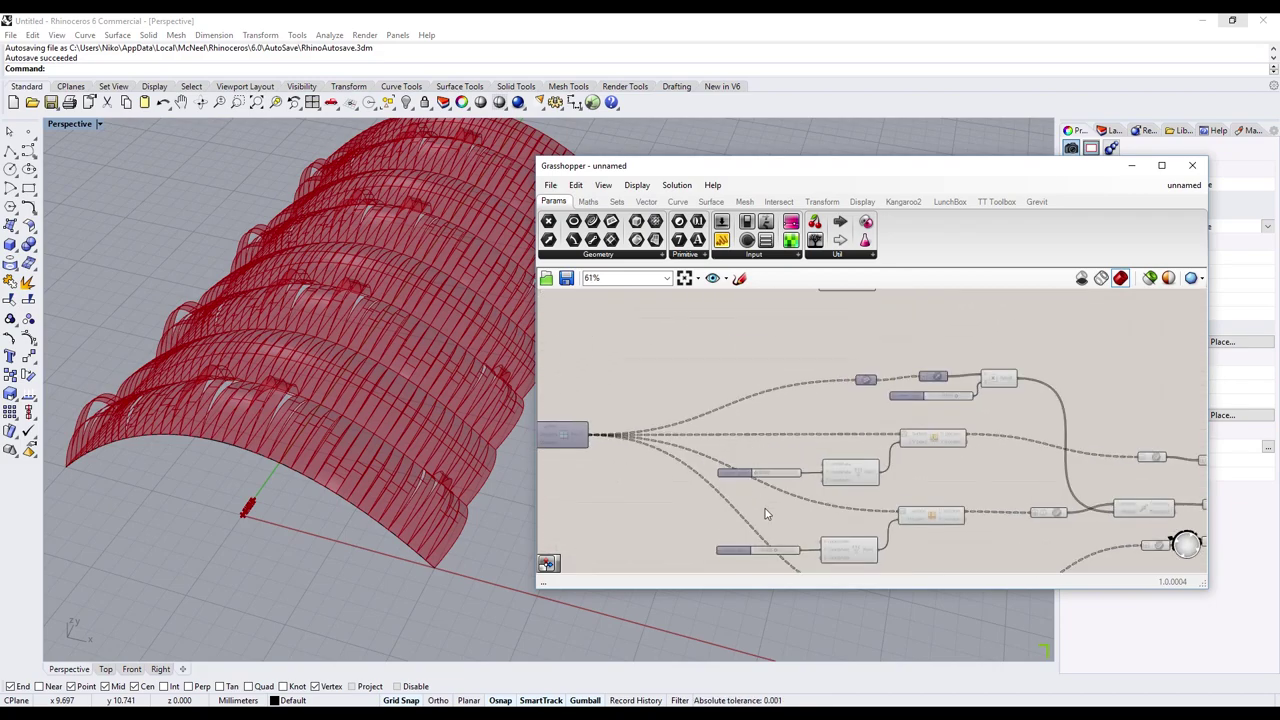
scroll(766, 514, "up", 2)
right_click_drag(829, 537, 790, 462)
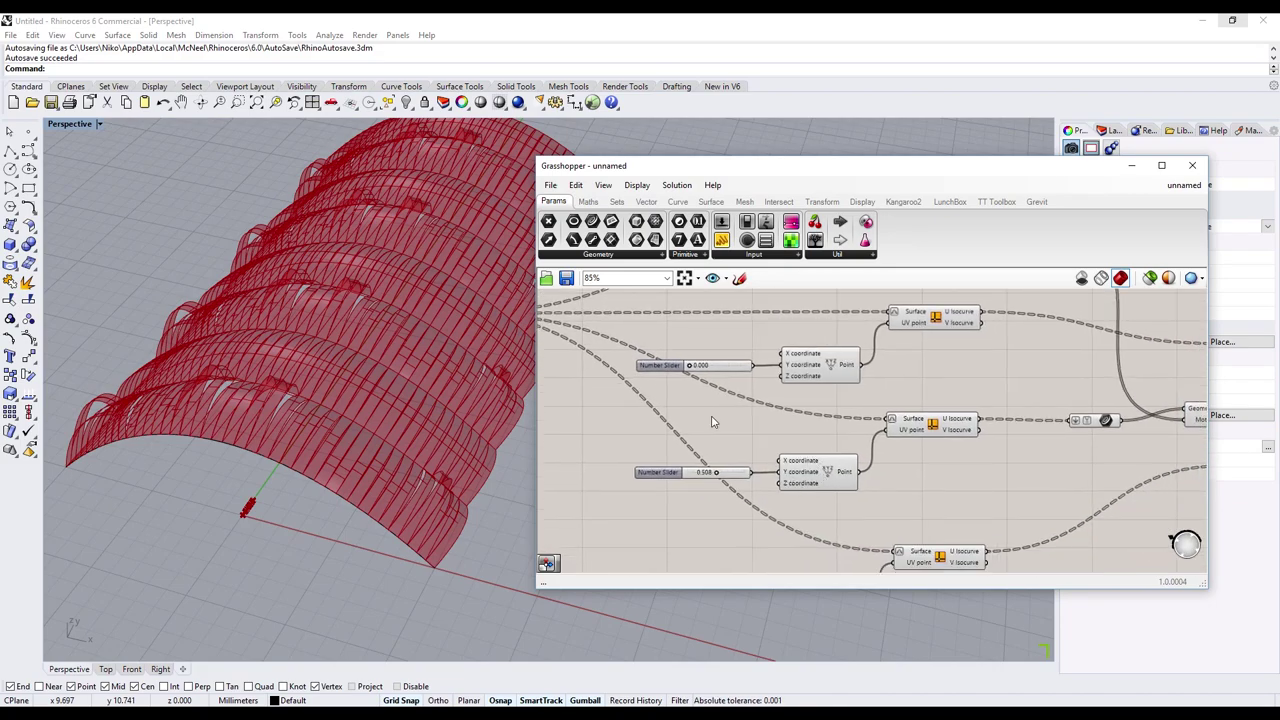
scroll(712, 421, "down", 3)
scroll(800, 390, "up", 2)
scroll(826, 381, "up", 1)
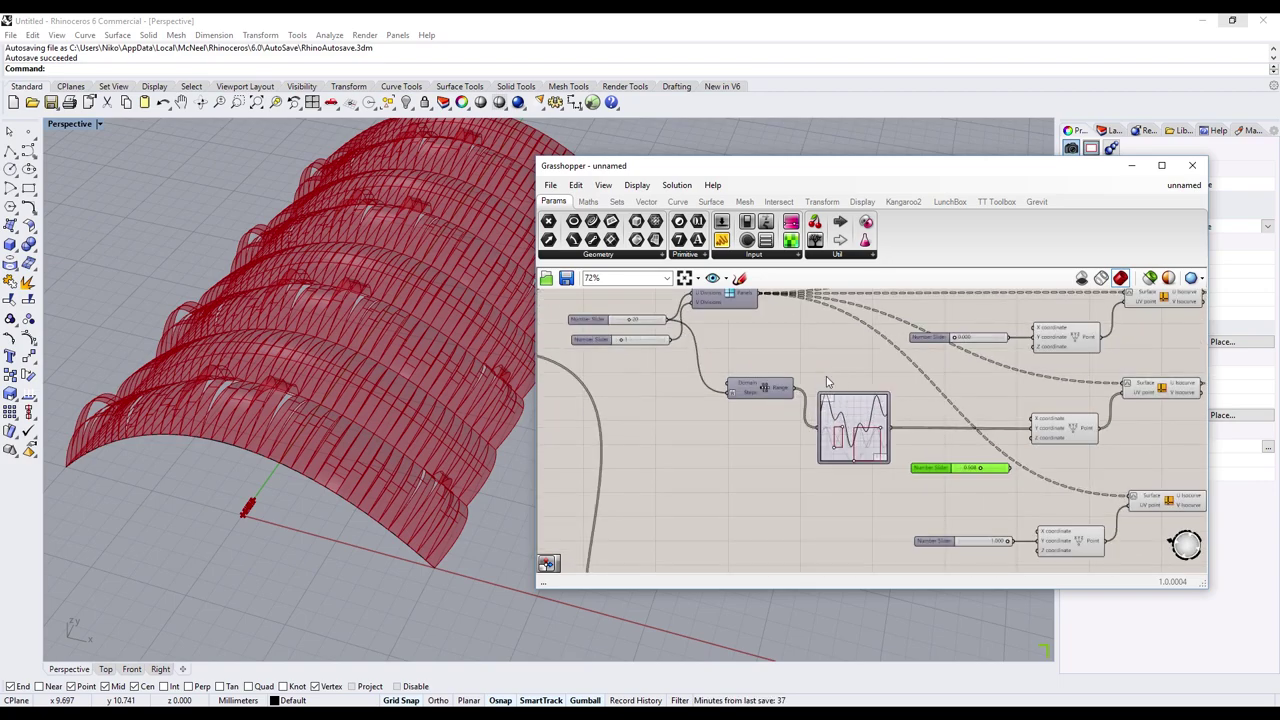
left_click_drag(826, 376, 749, 463)
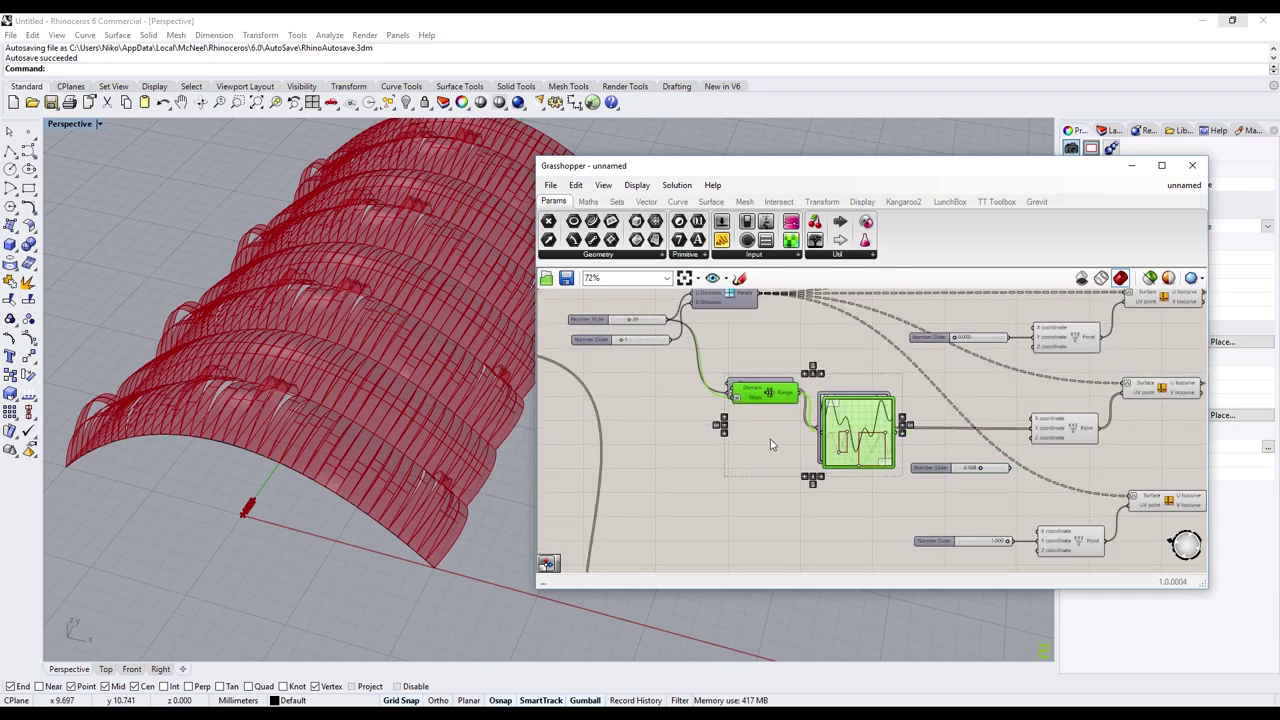
scroll(772, 444, "down", 3)
right_click_drag(772, 444, 718, 343)
left_click_drag(732, 313, 730, 495)
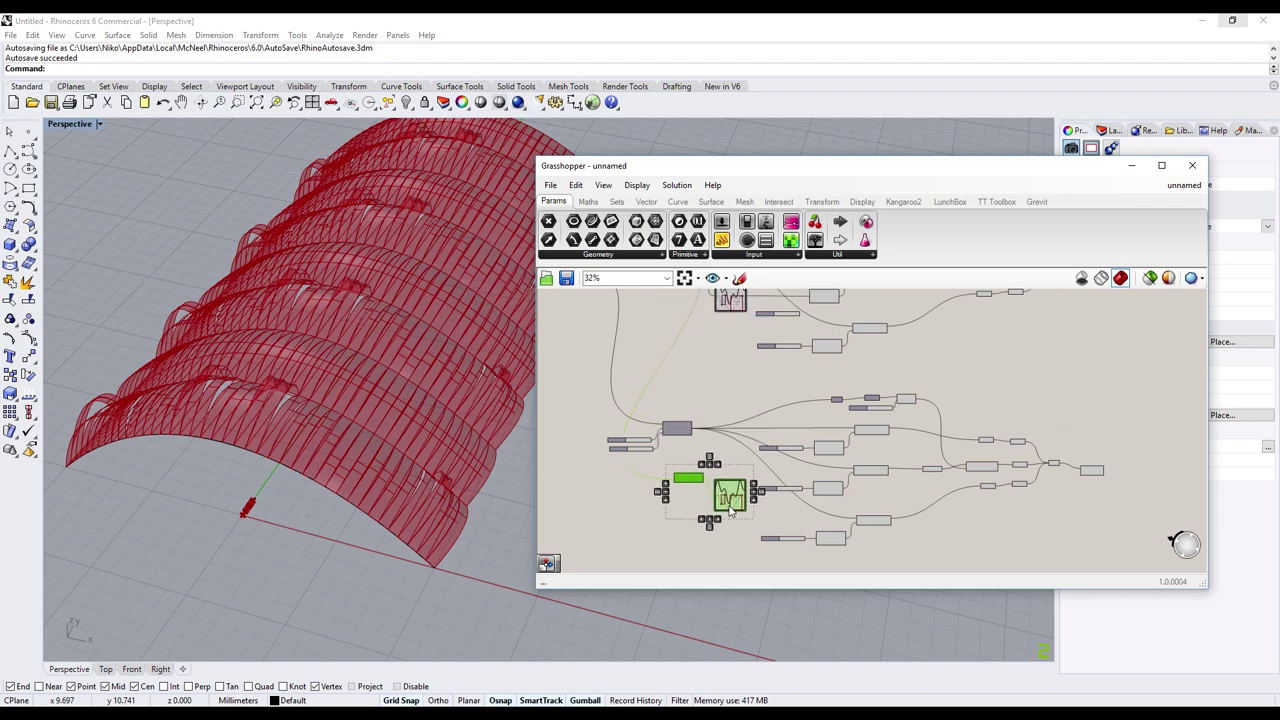
scroll(770, 500, "up", 3)
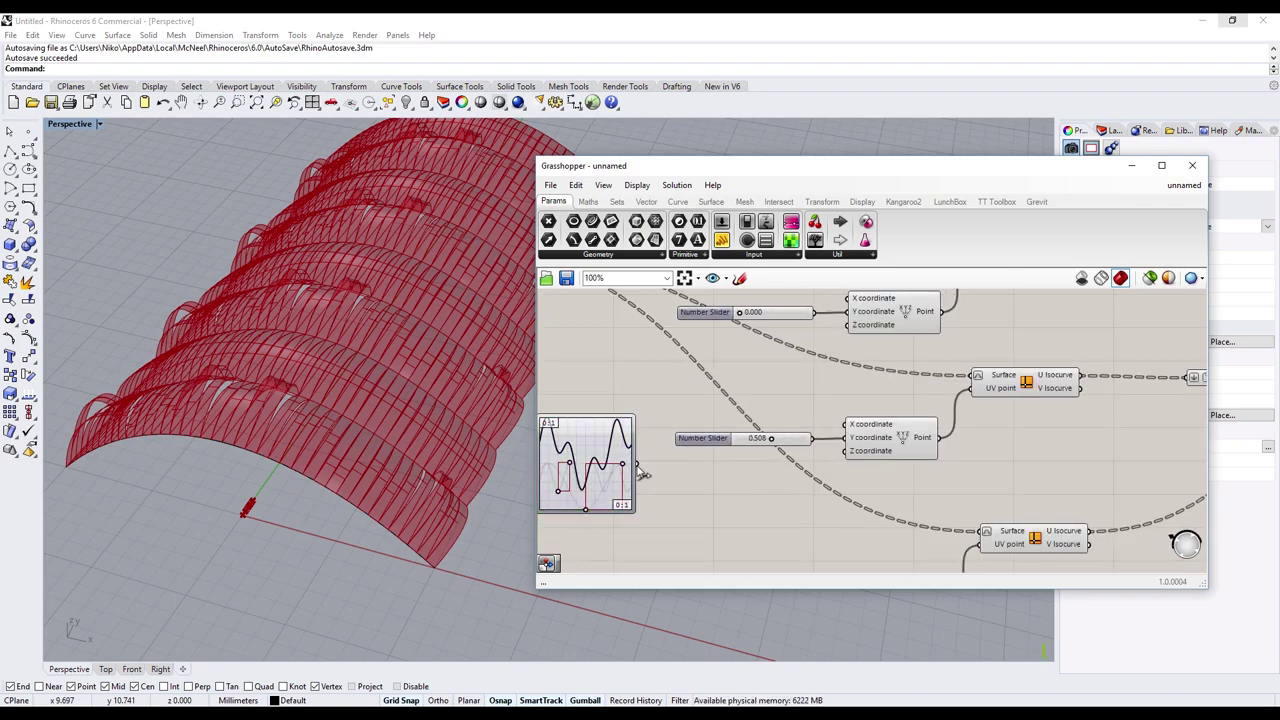
- Wire the Graph Mapper into the Point Y input and reshape it into a single-dip wave
left_click_drag(636, 463, 846, 437)
right_click_drag(697, 531, 807, 506)
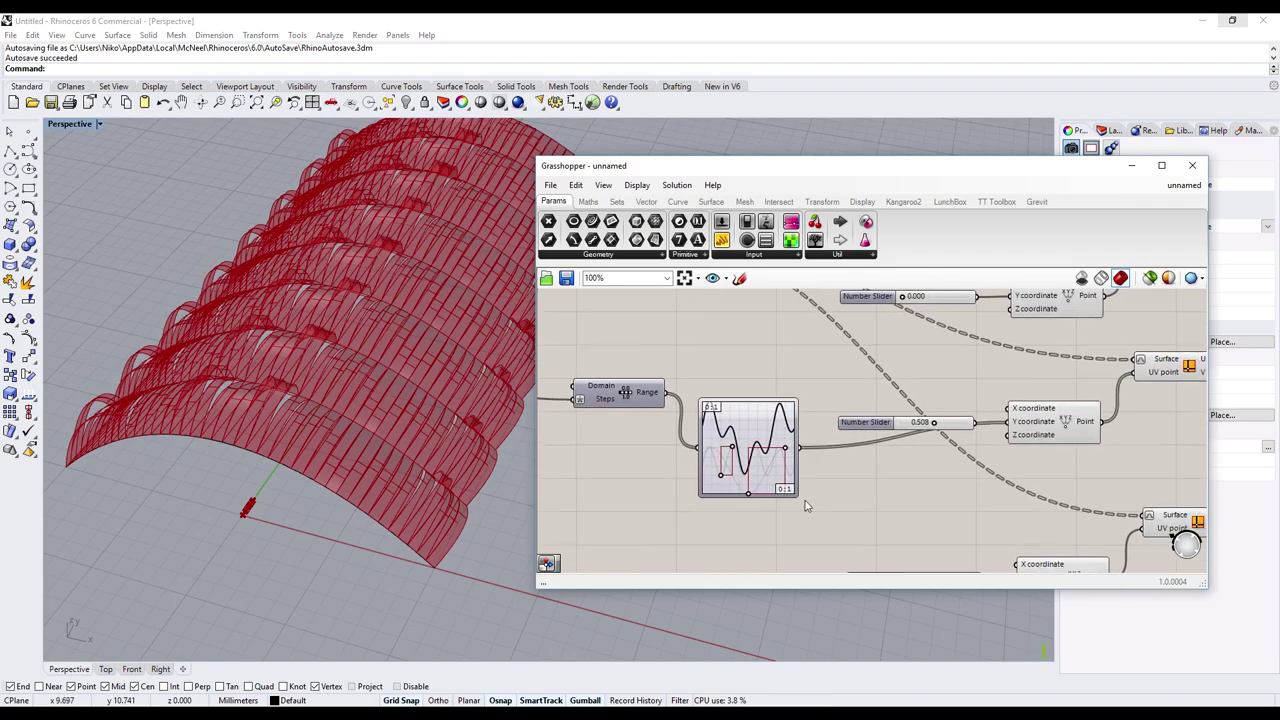
scroll(714, 430, "up", 3)
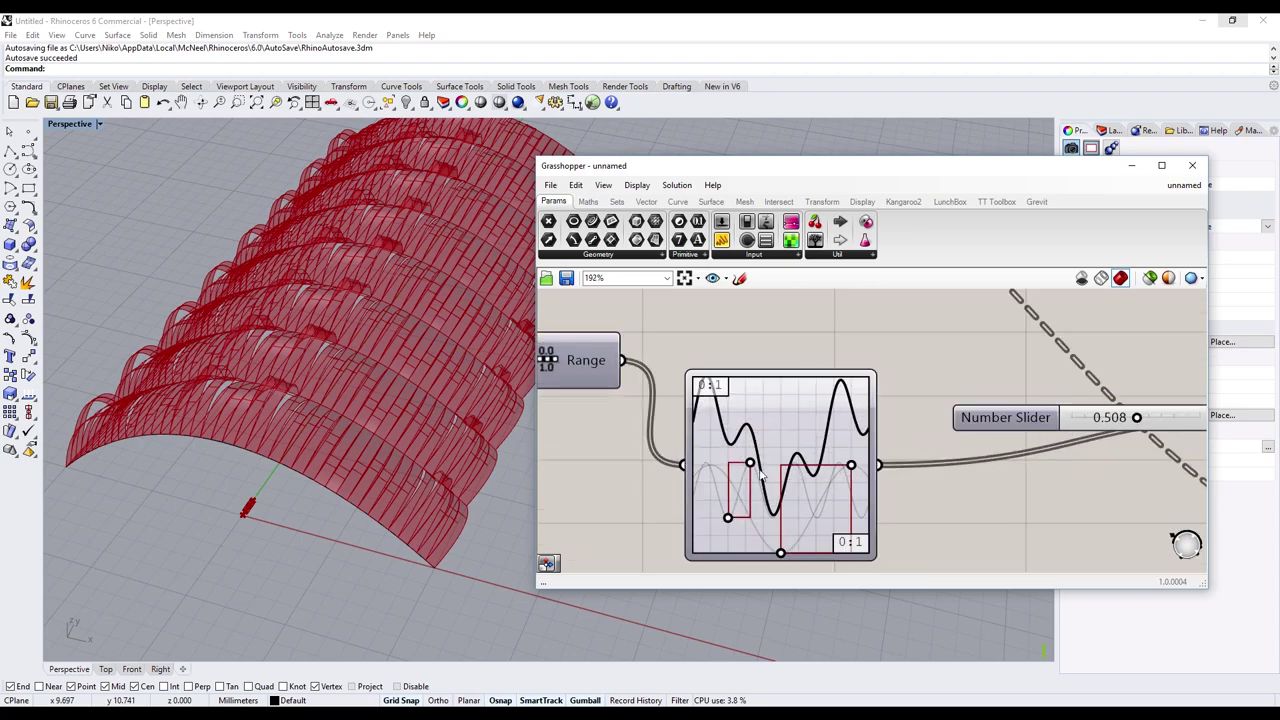
right_click(781, 445)
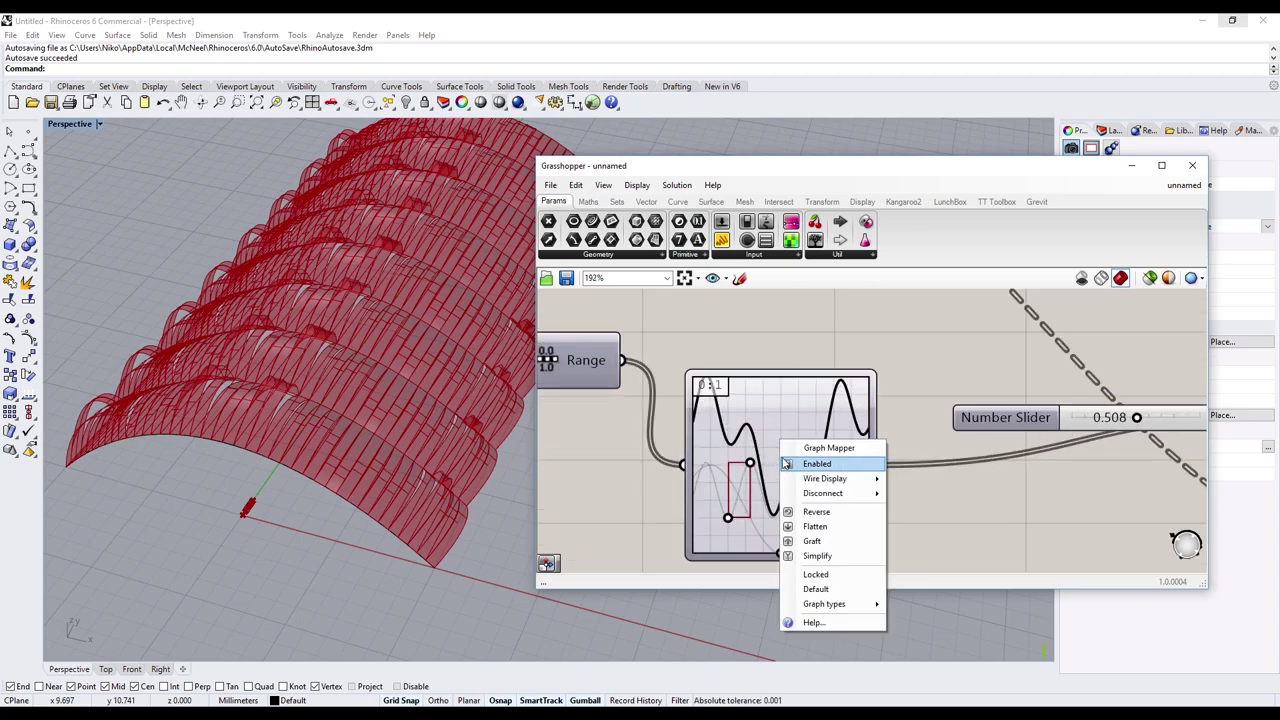
left_click(1017, 510)
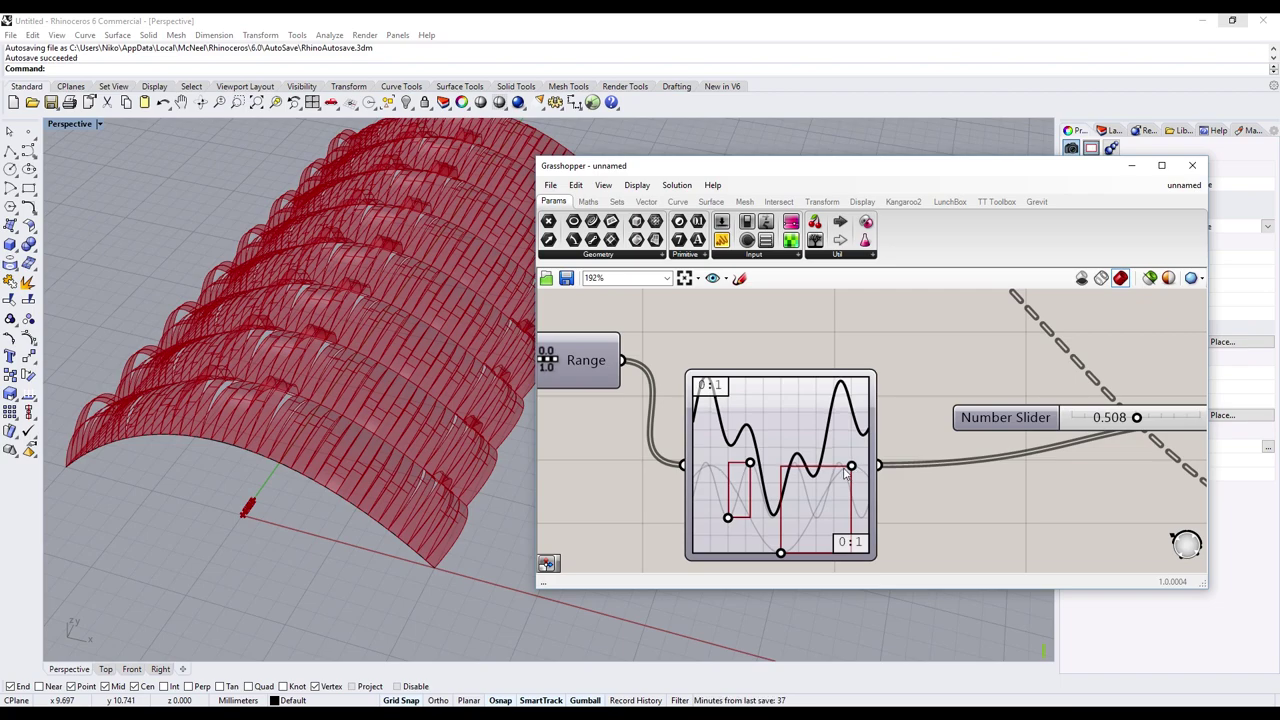
mouse_move(856, 472)
left_mouse_down()
mouse_move(708, 478)
mouse_move(813, 503)
mouse_move(790, 497)
mouse_move(809, 497)
mouse_move(832, 463)
mouse_move(874, 504)
left_mouse_up()
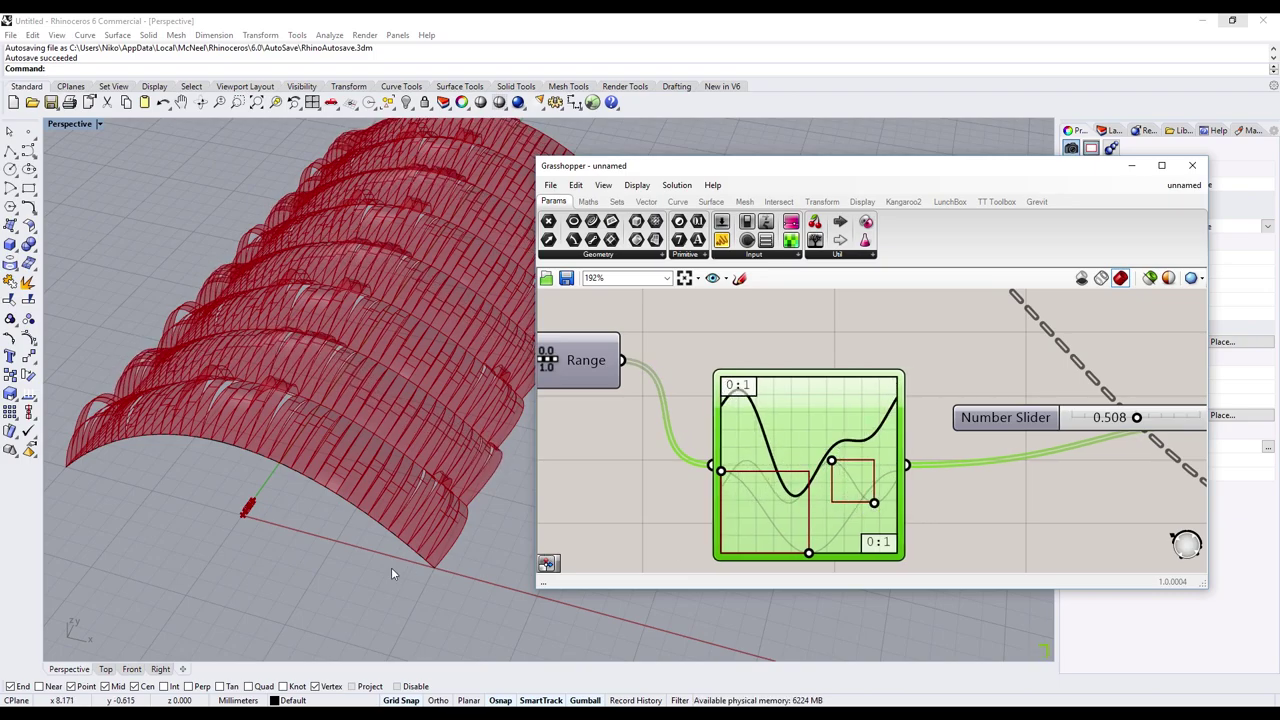
right_click_drag(392, 574, 300, 560)
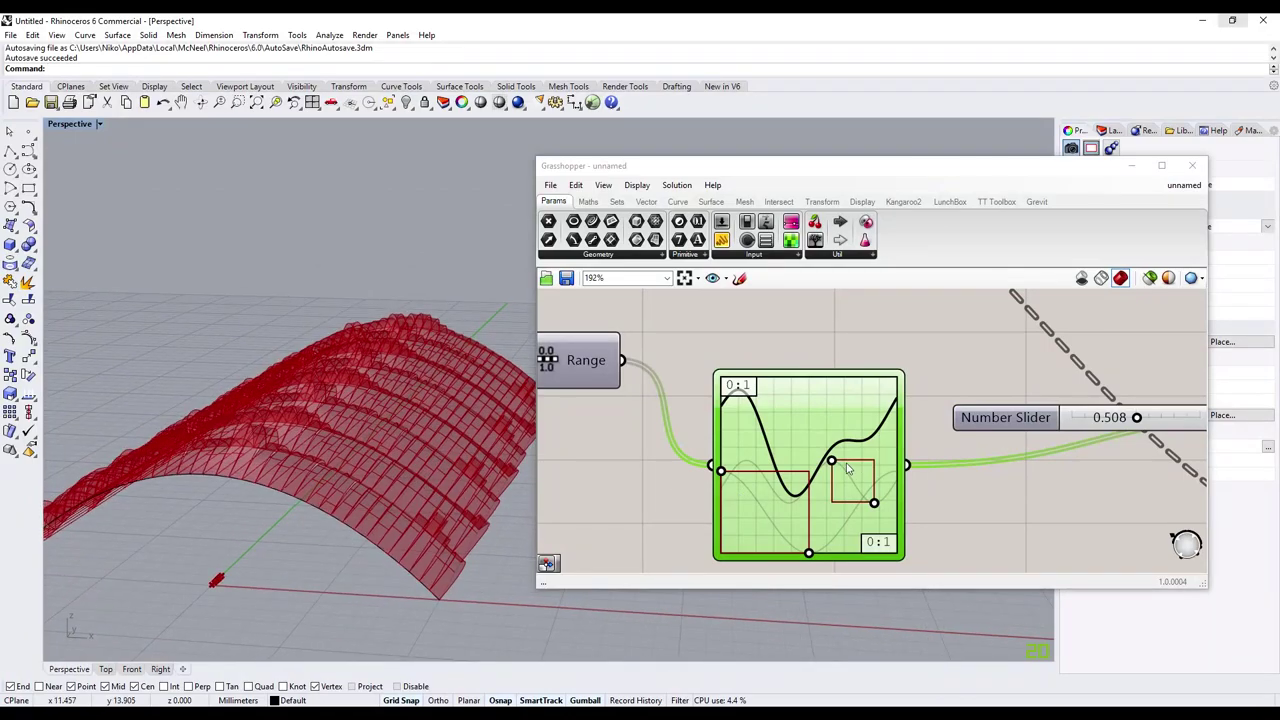
left_click_drag(832, 462, 835, 439)
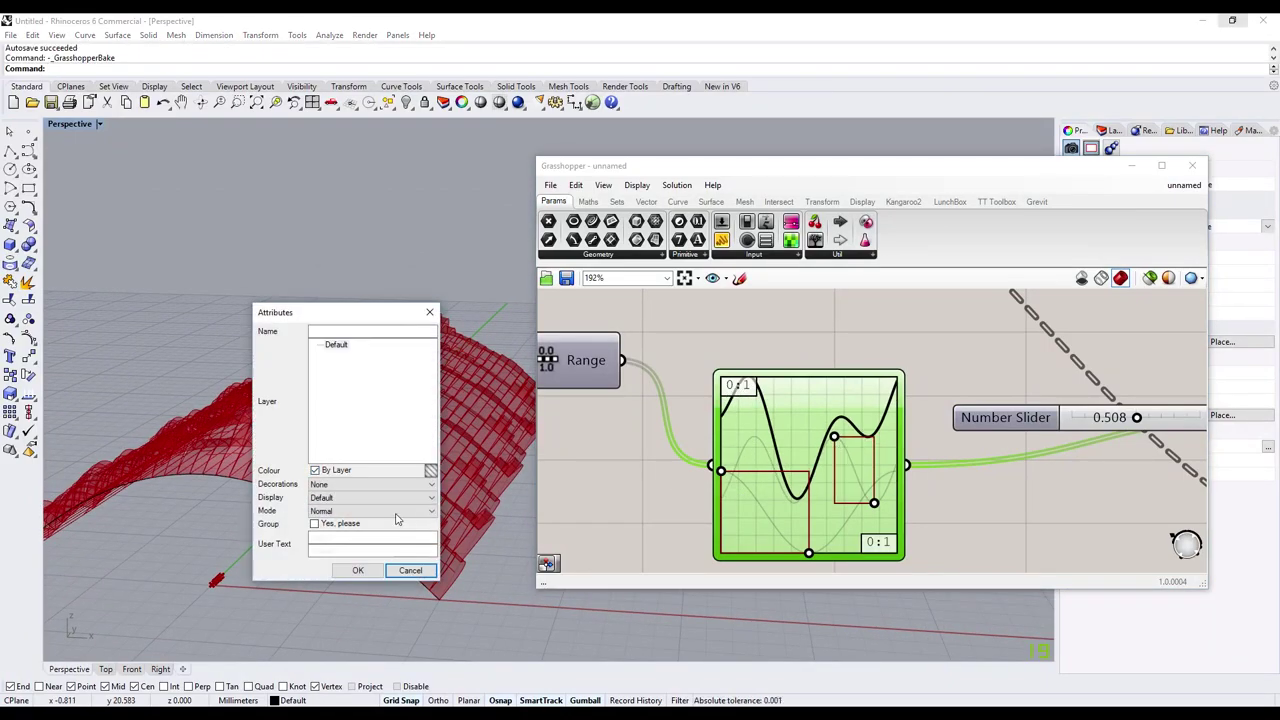
- Cancel the first bake, then repeat GrasshopperBake and confirm to bake the arch ribs
left_click(431, 569)
scroll(446, 495, "down", 2)
scroll(446, 495, "down", 2)
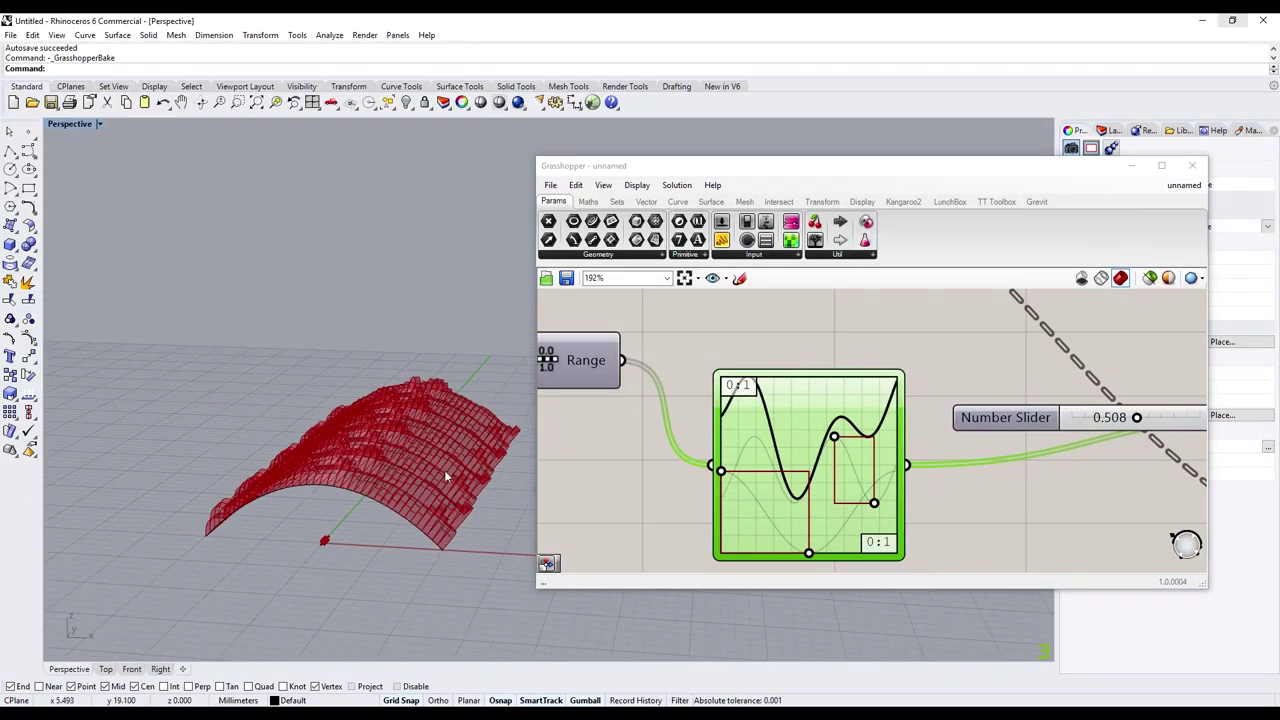
right_click_drag(502, 505, 480, 543)
right_click(355, 459)
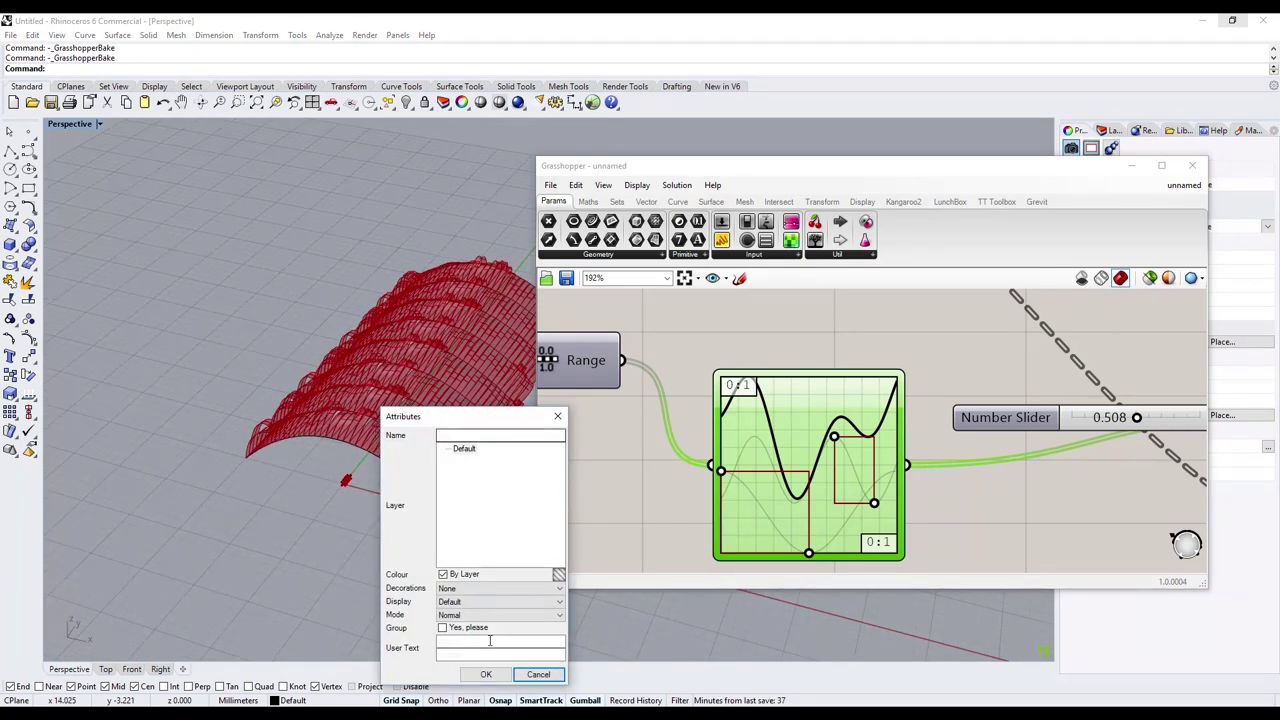
left_click(486, 675)
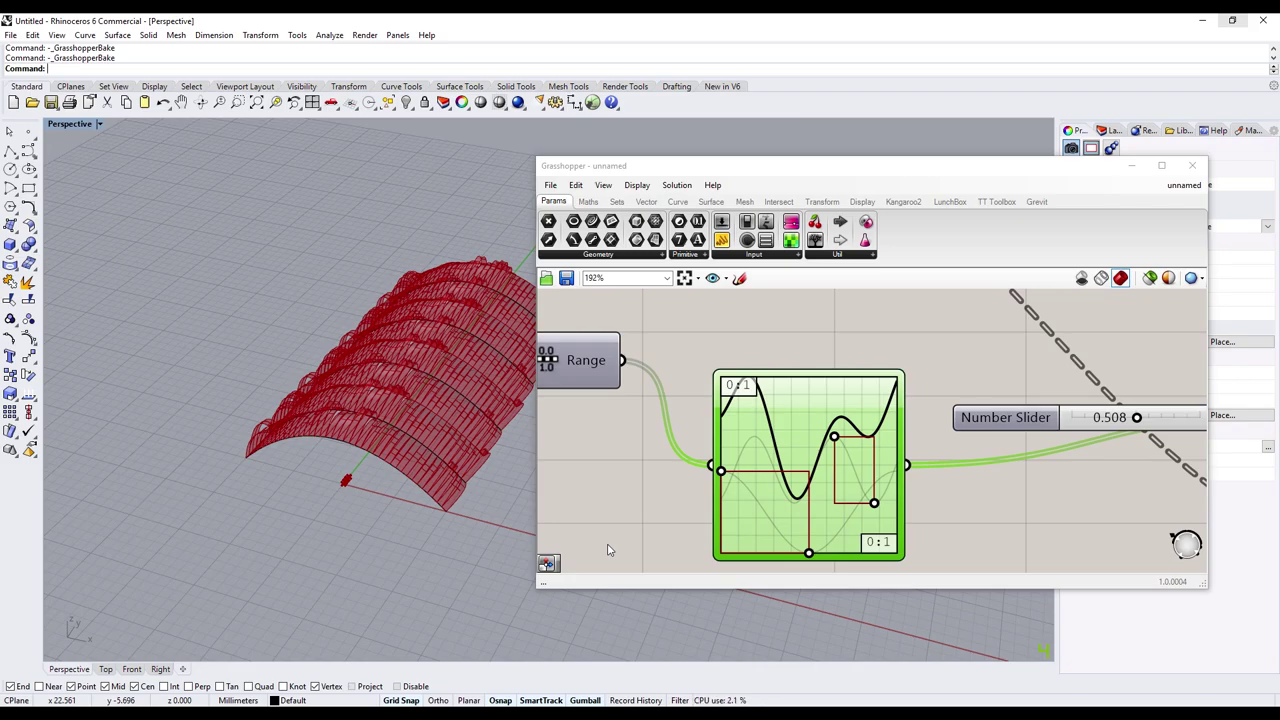
scroll(625, 475, "down", 3)
- Arrange the two Loft components side by side at the output end of the definition
scroll(625, 475, "down", 5)
right_click_drag(760, 465, 806, 492)
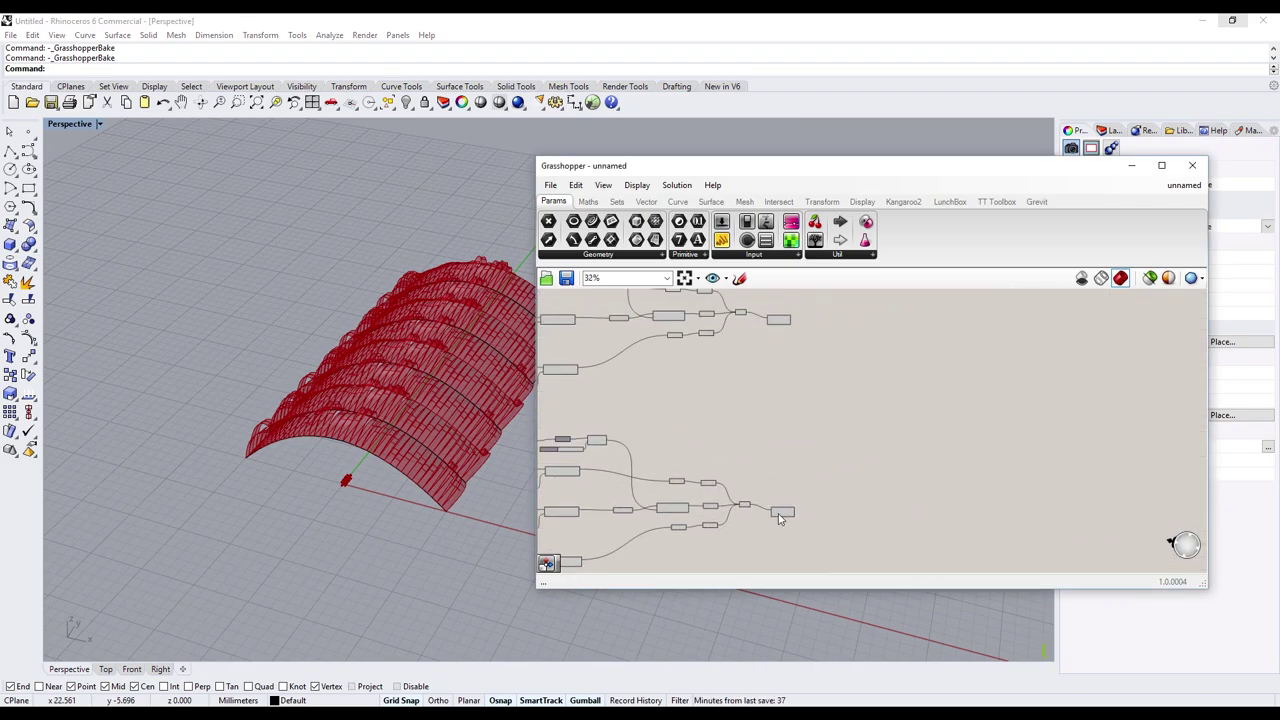
left_click_drag(781, 517, 797, 447)
left_click_drag(771, 322, 810, 400)
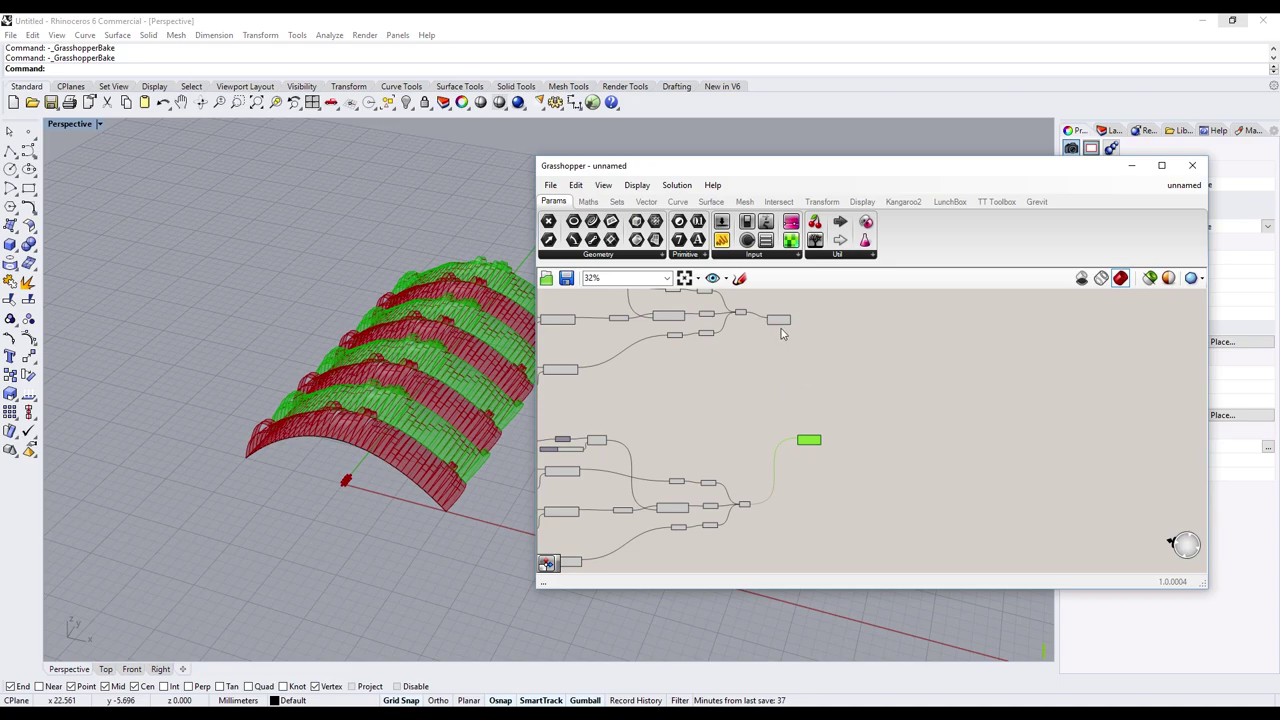
left_click_drag(782, 330, 810, 430)
scroll(836, 432, "up", 3)
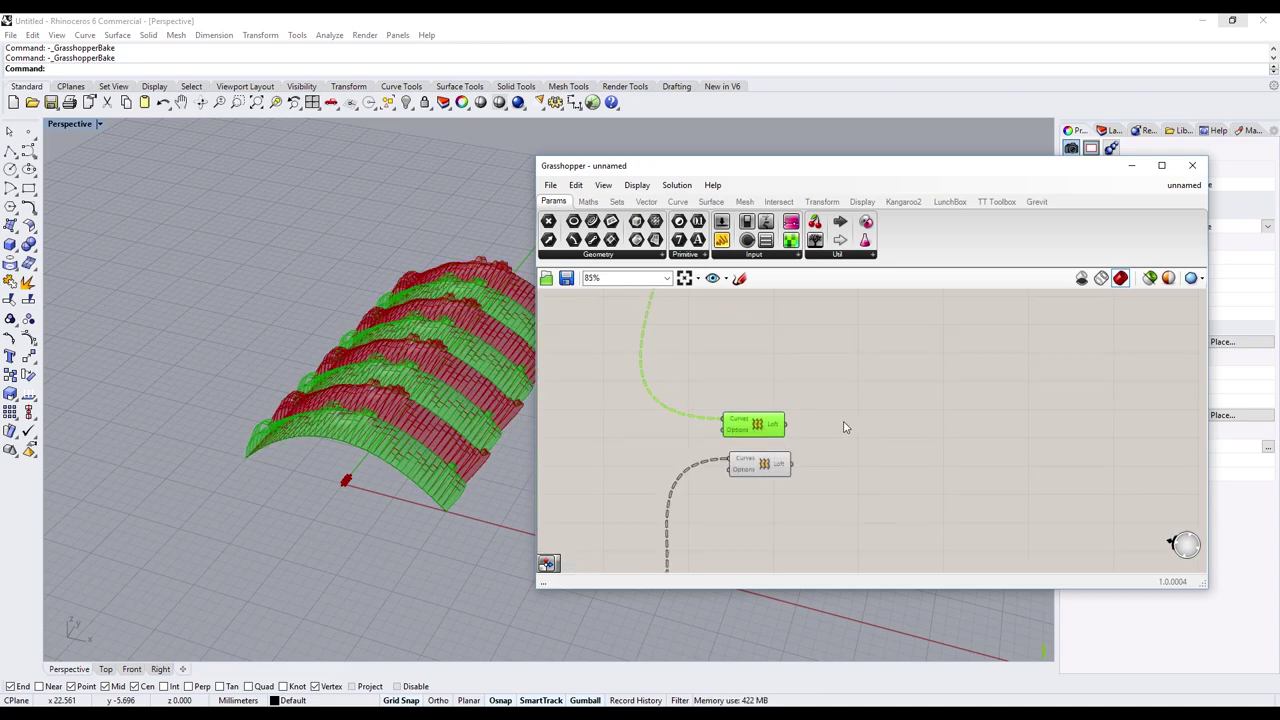
scroll(766, 423, "up", 3)
left_click(863, 469)
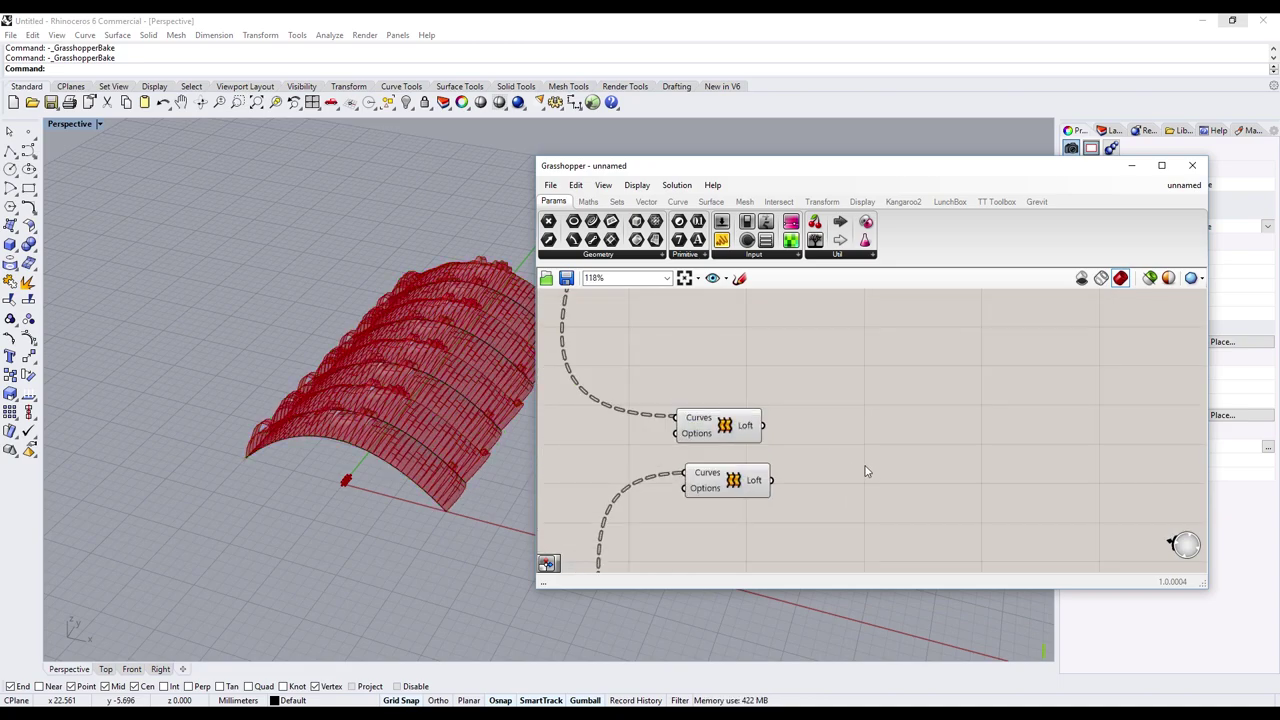
- Add a Brep Join component fed by both Loft outputs
double_click(786, 428)
type("joi")
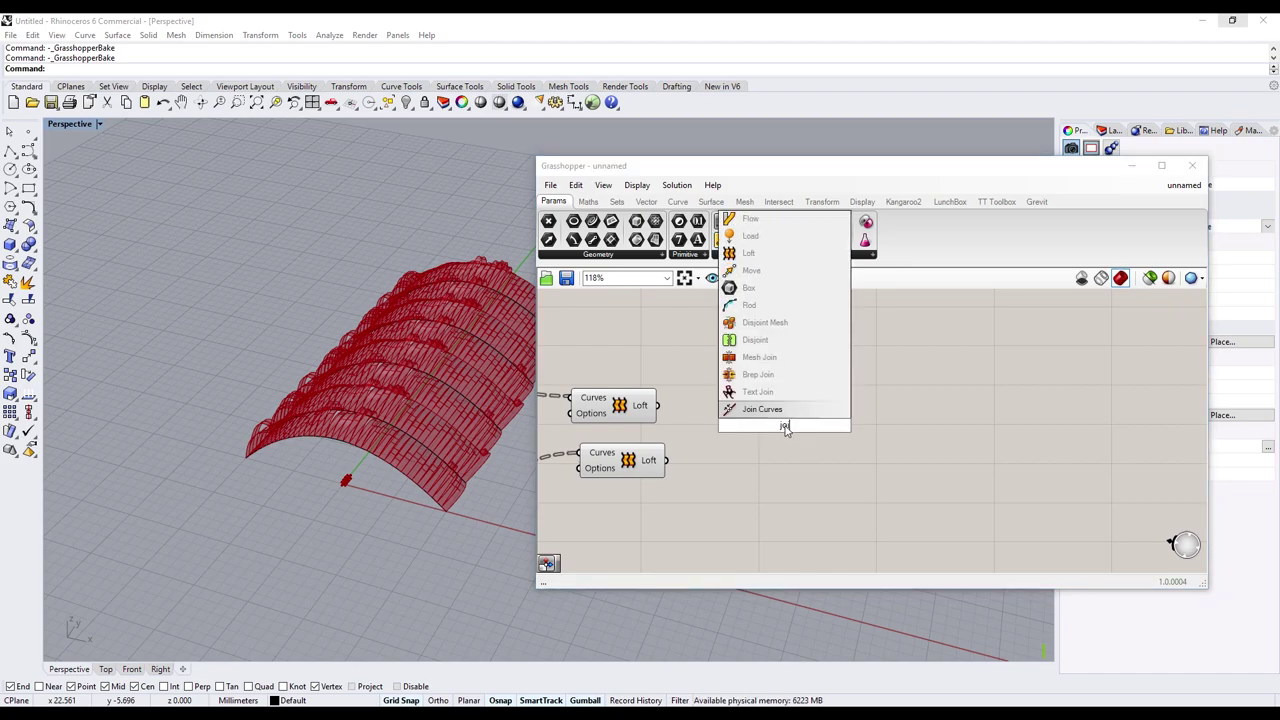
type("n")
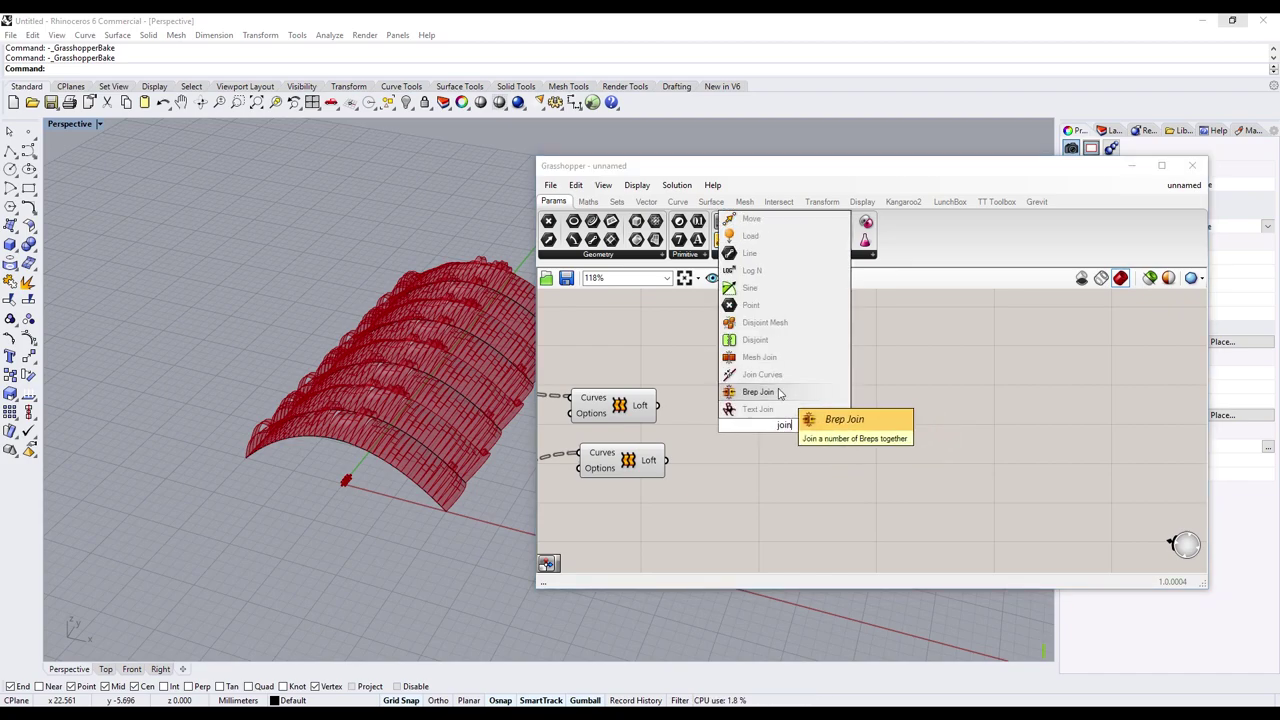
left_click(757, 391)
left_click_drag(659, 408, 741, 425)
left_click(785, 425)
- Turn off the preview of all components in the definition
scroll(797, 459, "down", 3)
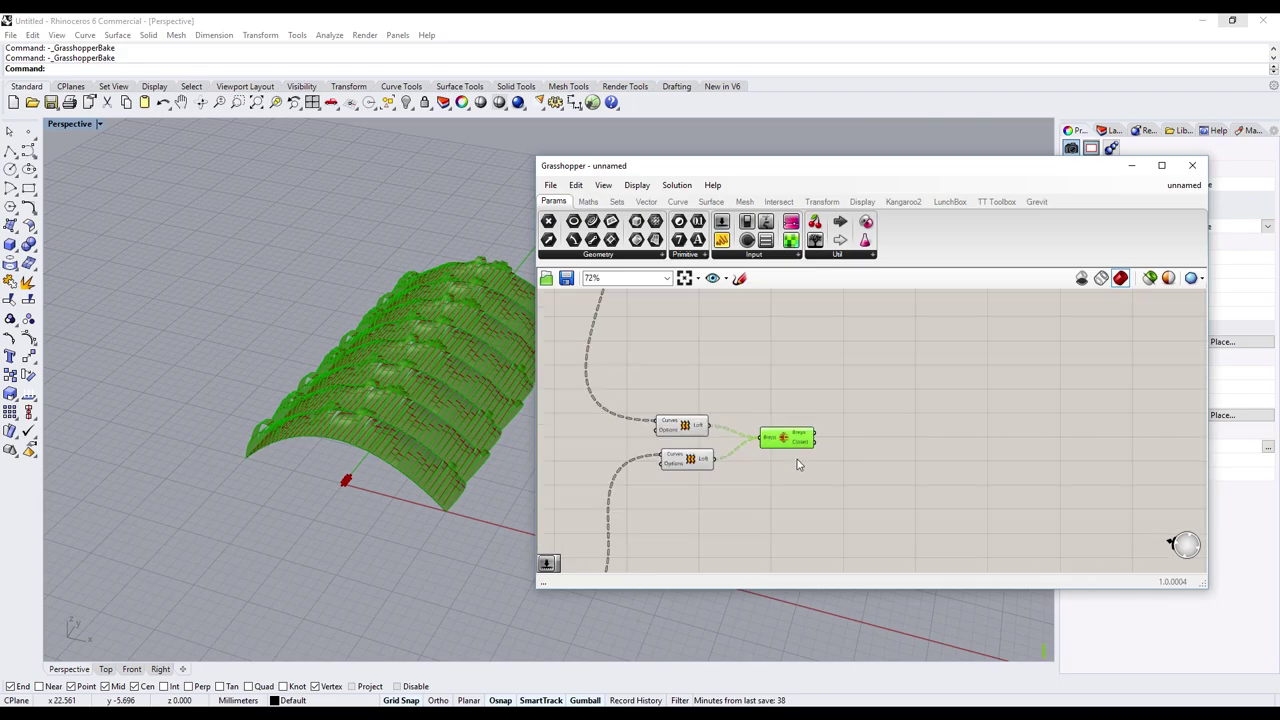
scroll(797, 459, "down", 3)
scroll(790, 400, "down", 3)
mouse_move(786, 365)
left_mouse_down()
mouse_move(611, 537)
mouse_move(511, 540)
left_mouse_up()
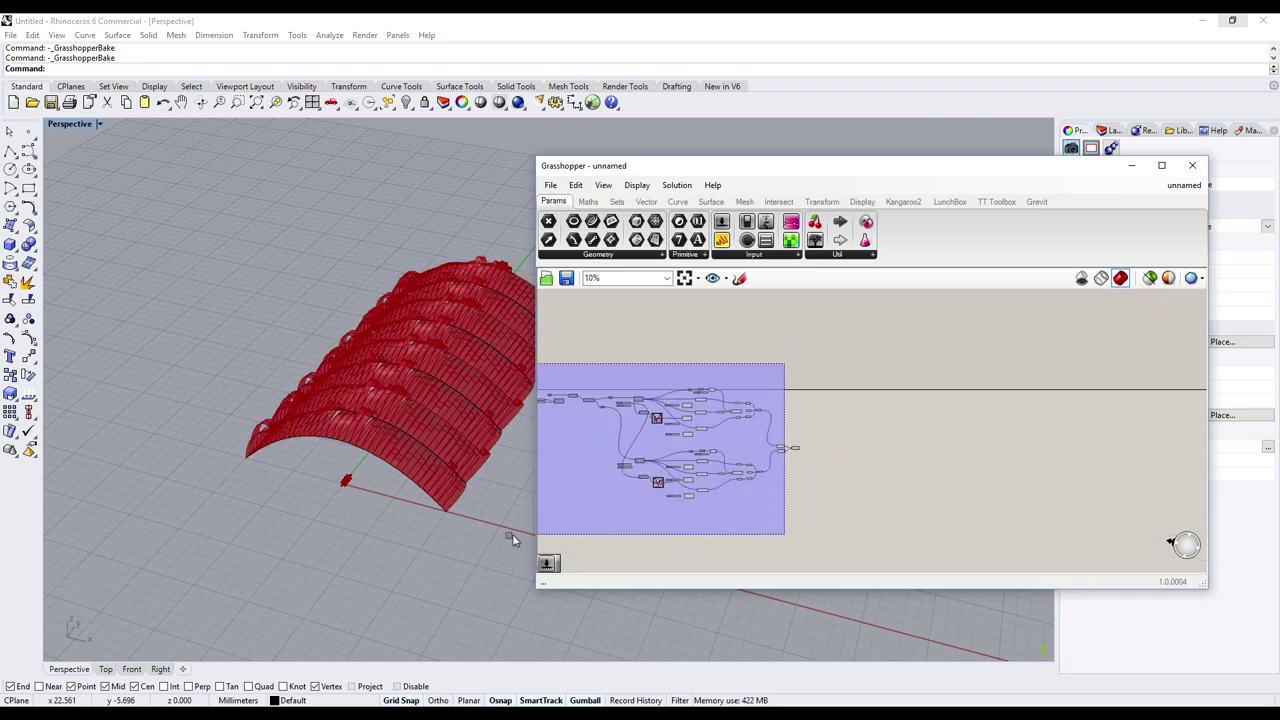
right_click(594, 531)
left_click(620, 534)
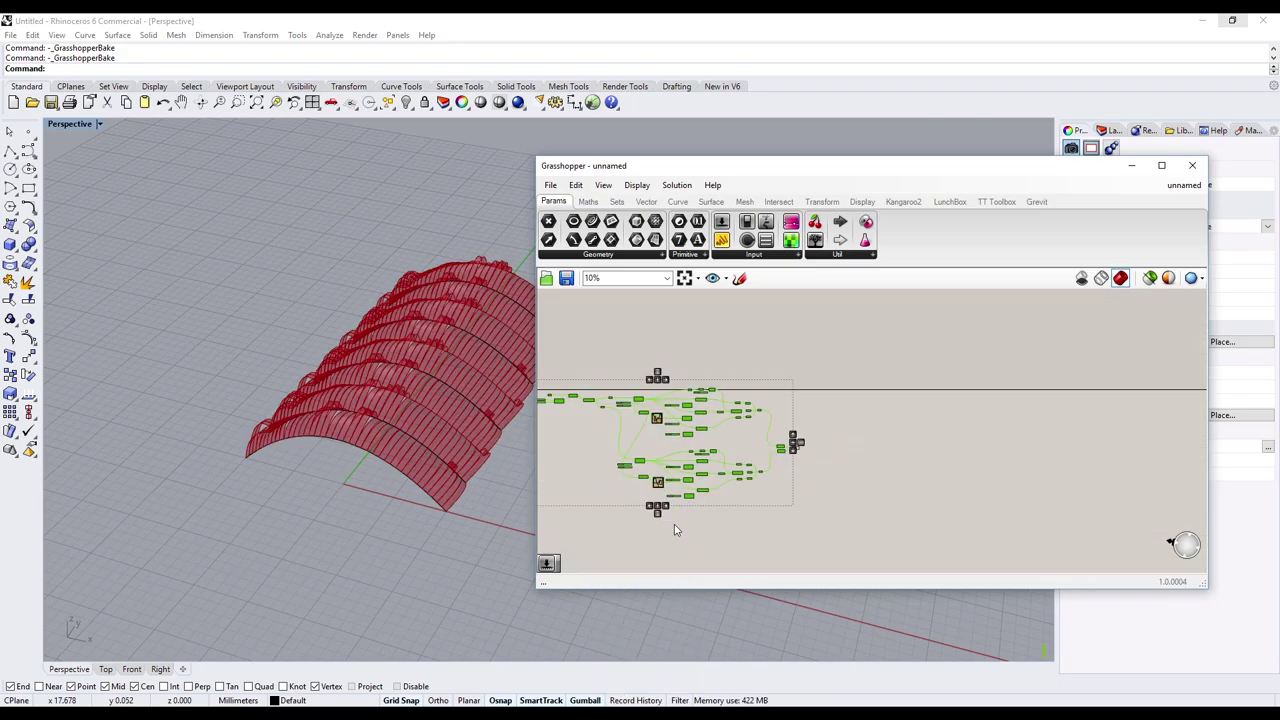
left_click(806, 455)
scroll(806, 455, "up", 5)
- Bake the Brep Join output into the Rhino model
left_click(793, 452)
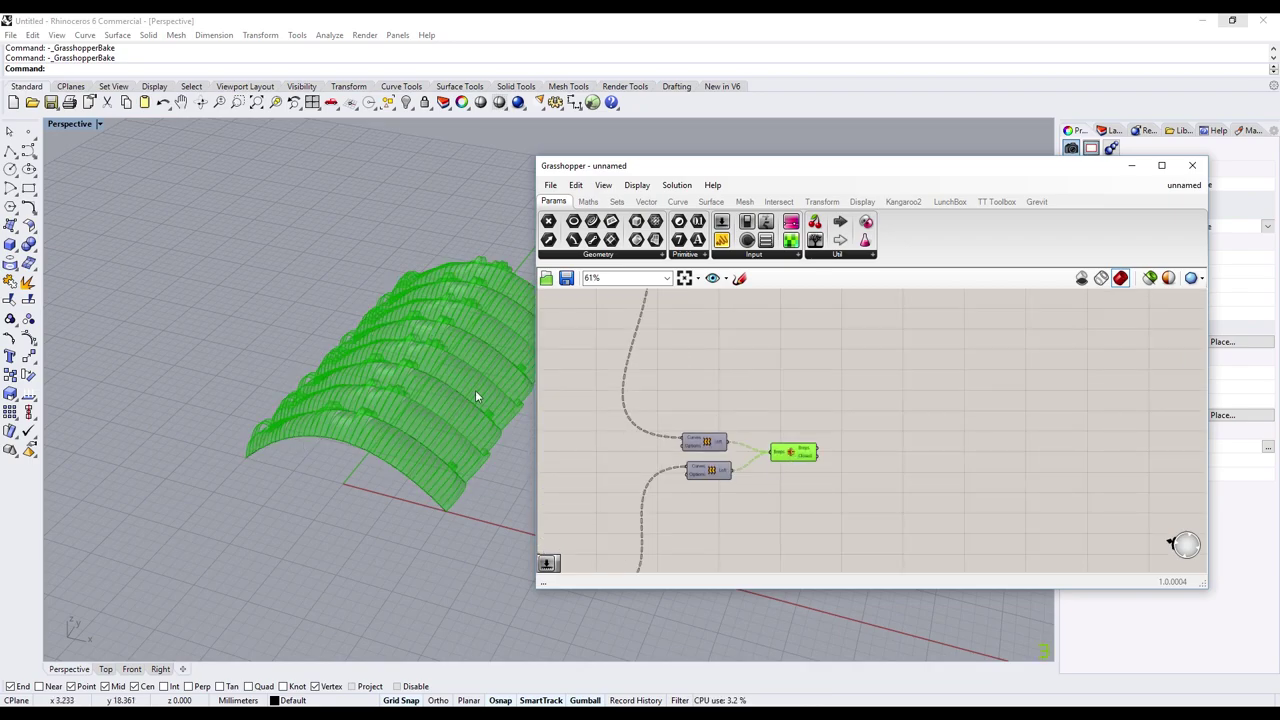
scroll(869, 459, "up", 4)
right_click(683, 446)
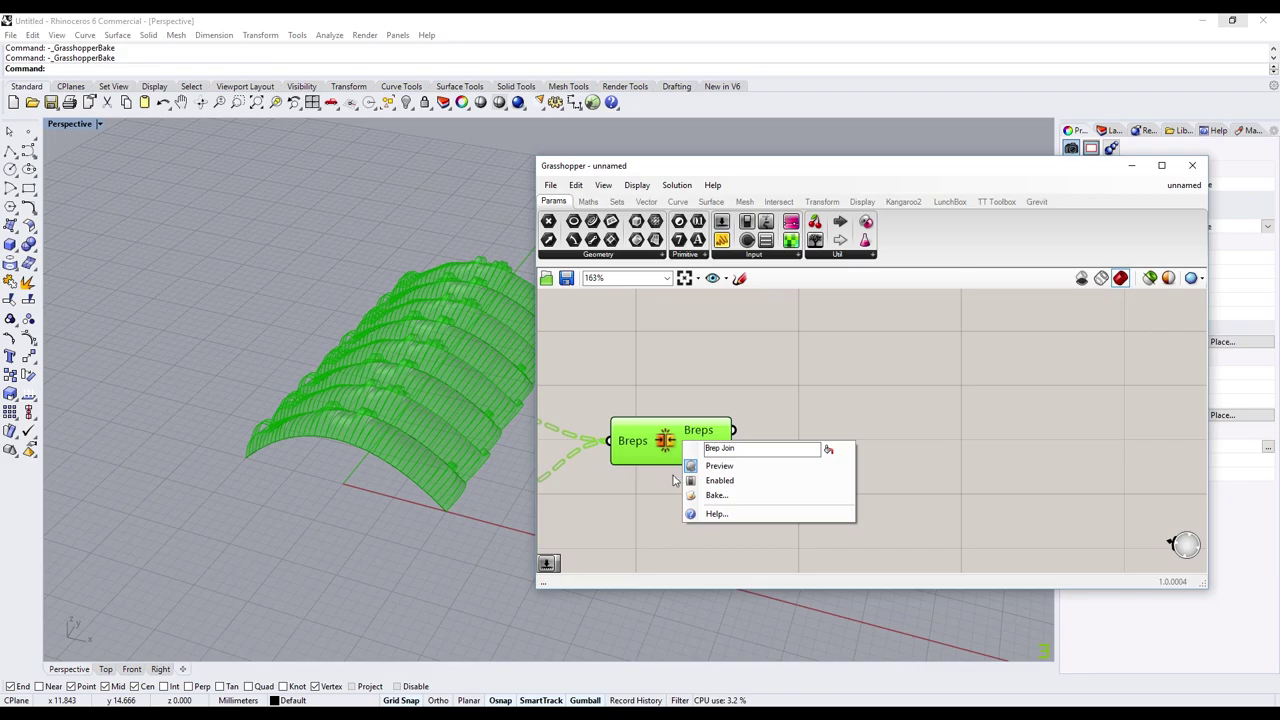
right_click(659, 444)
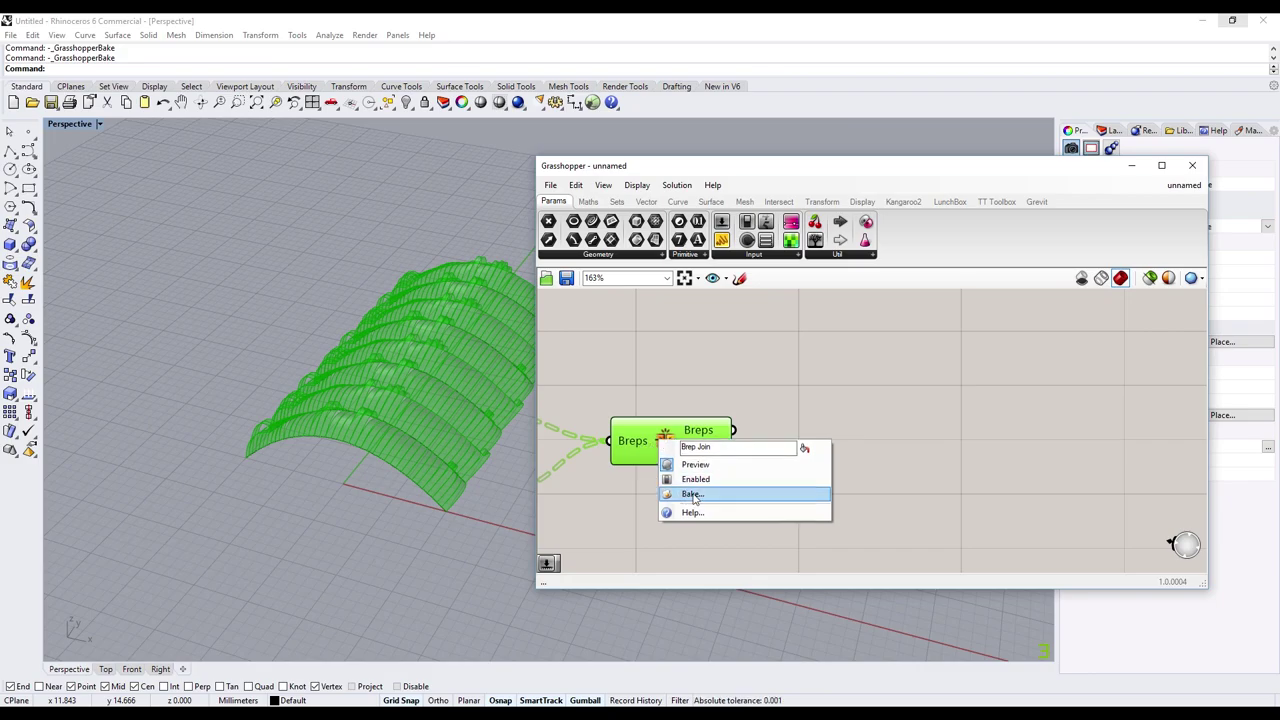
left_click(692, 494)
left_click(704, 619)
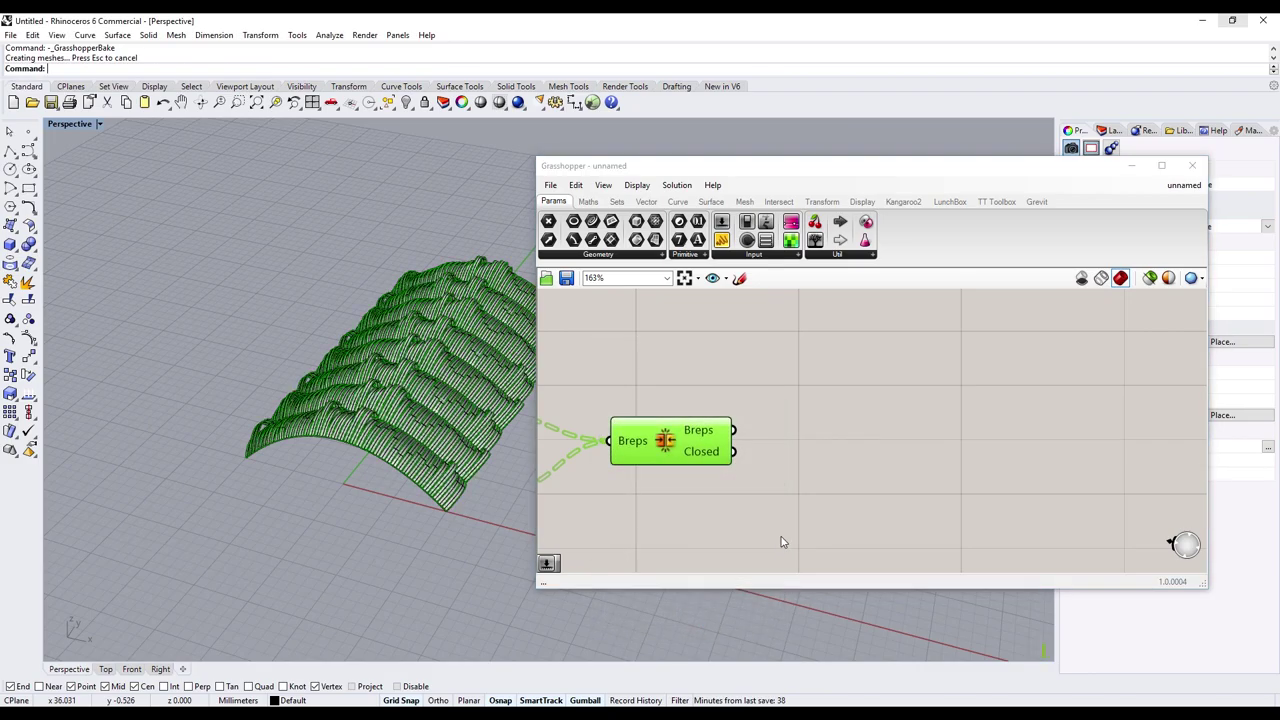
scroll(663, 445, "down", 2)
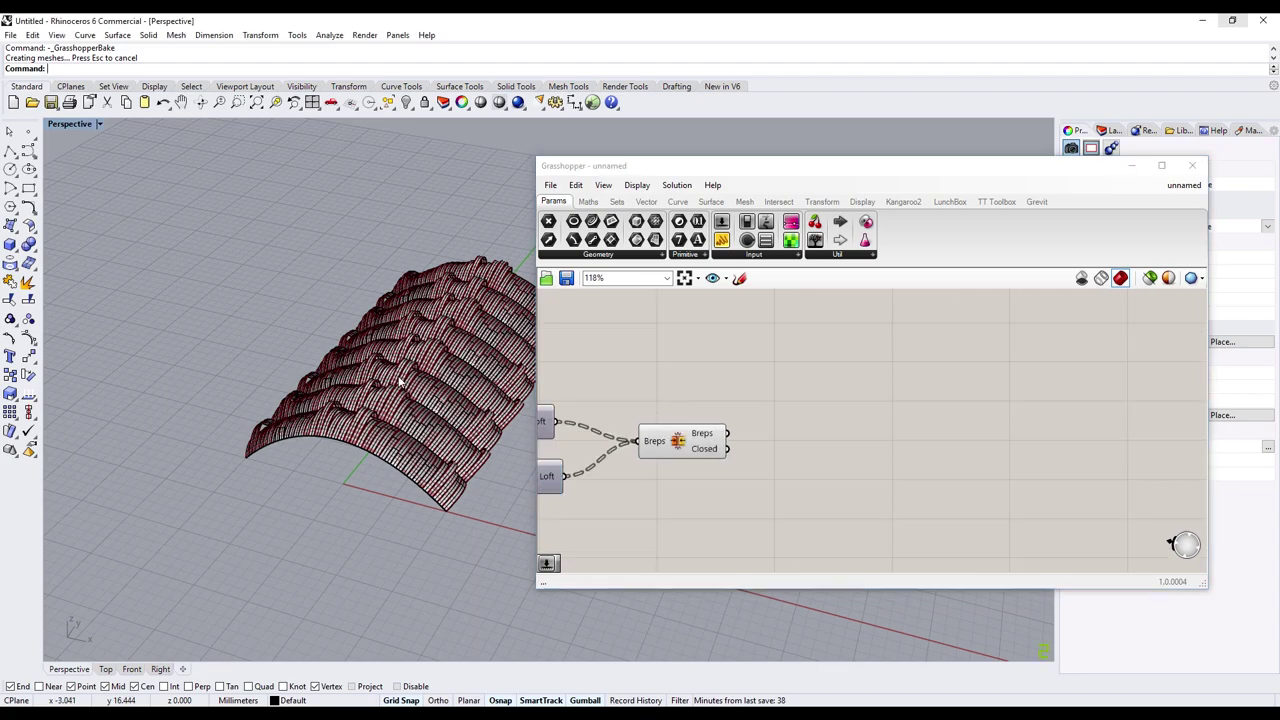
- Select the whole baked canopy in the Rhino viewport from a low side view
left_click(393, 414)
left_click_drag(207, 308, 675, 603)
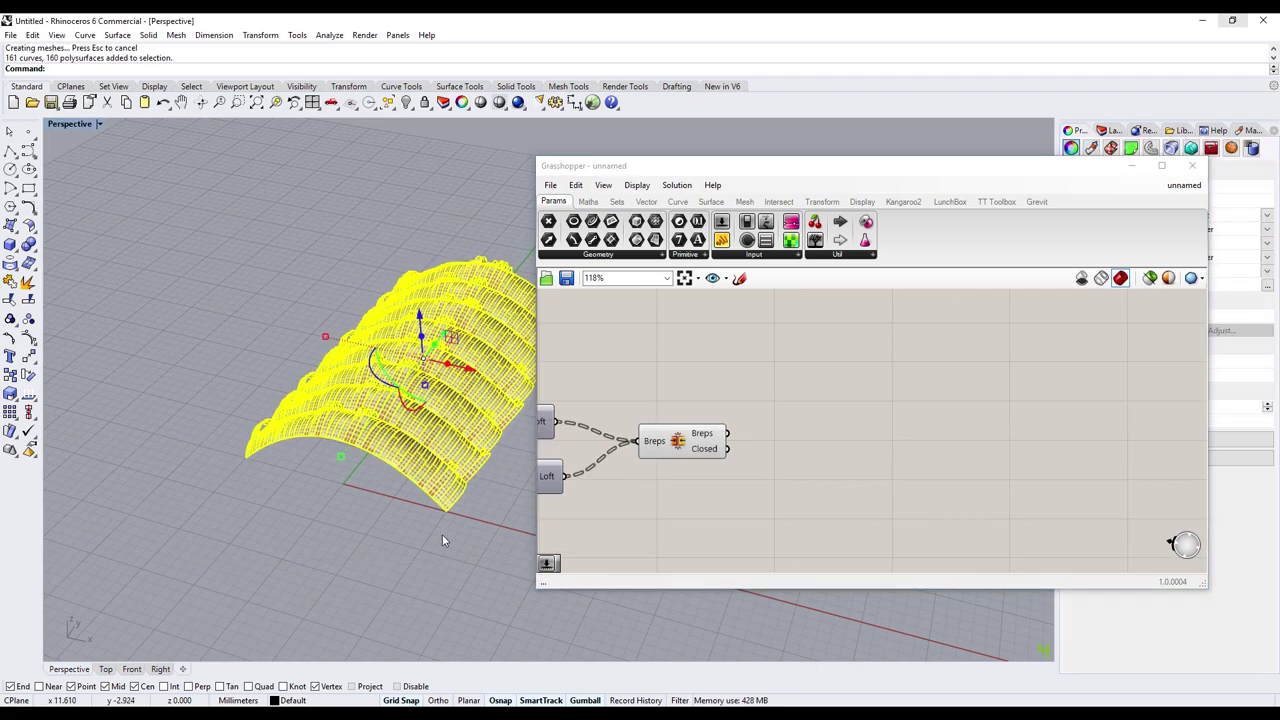
left_click(359, 502)
left_click(407, 449)
left_click(322, 525)
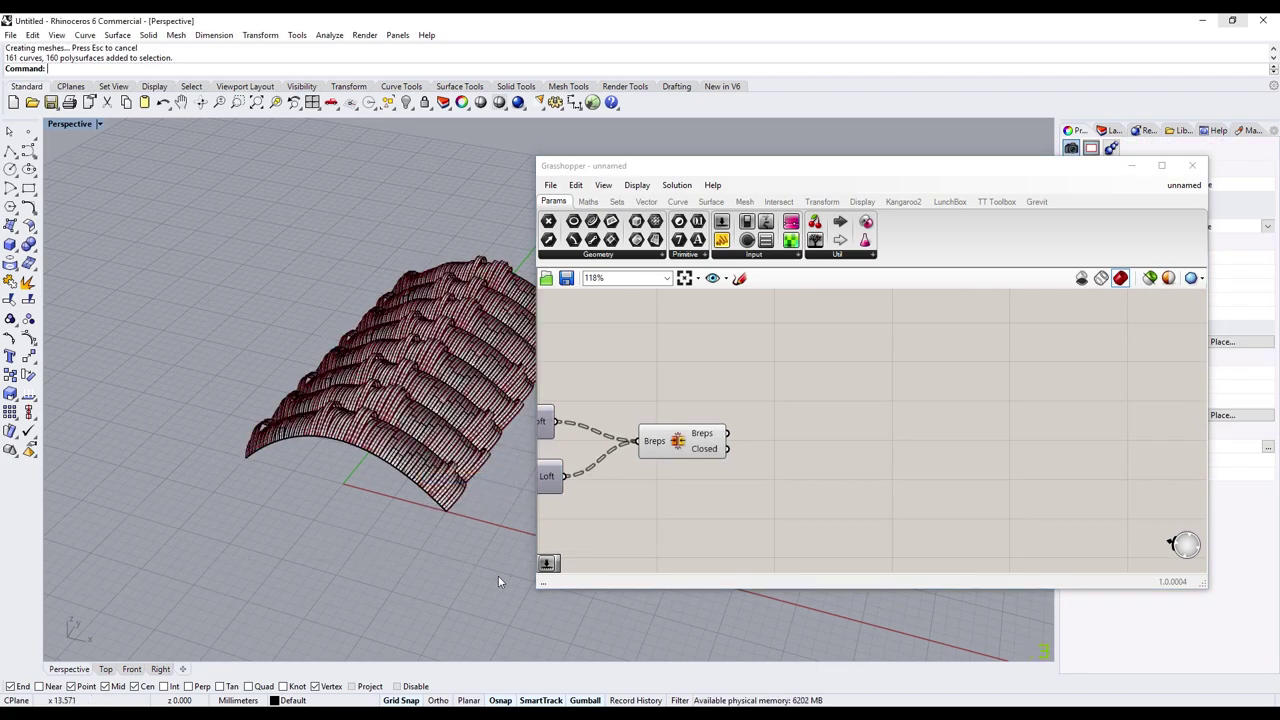
mouse_move(498, 575)
right_mouse_down()
mouse_move(483, 487)
mouse_move(498, 529)
mouse_move(406, 546)
right_mouse_up()
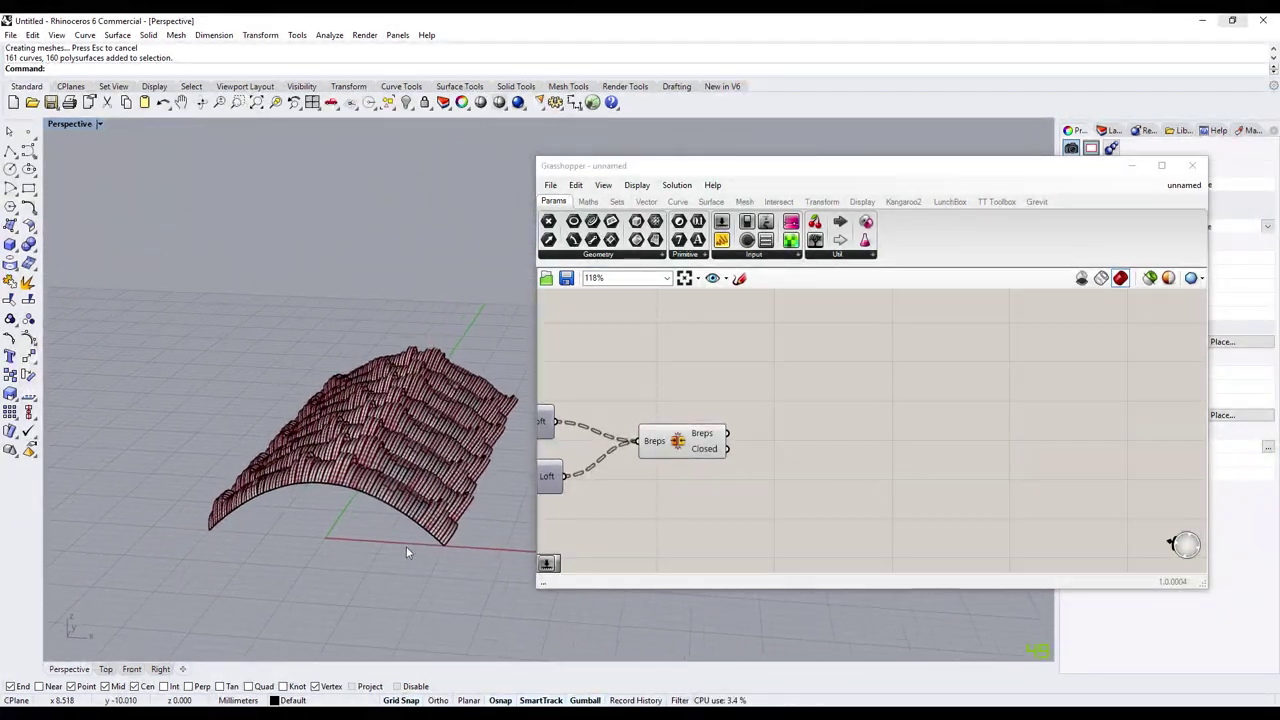
left_click_drag(150, 282, 638, 671)
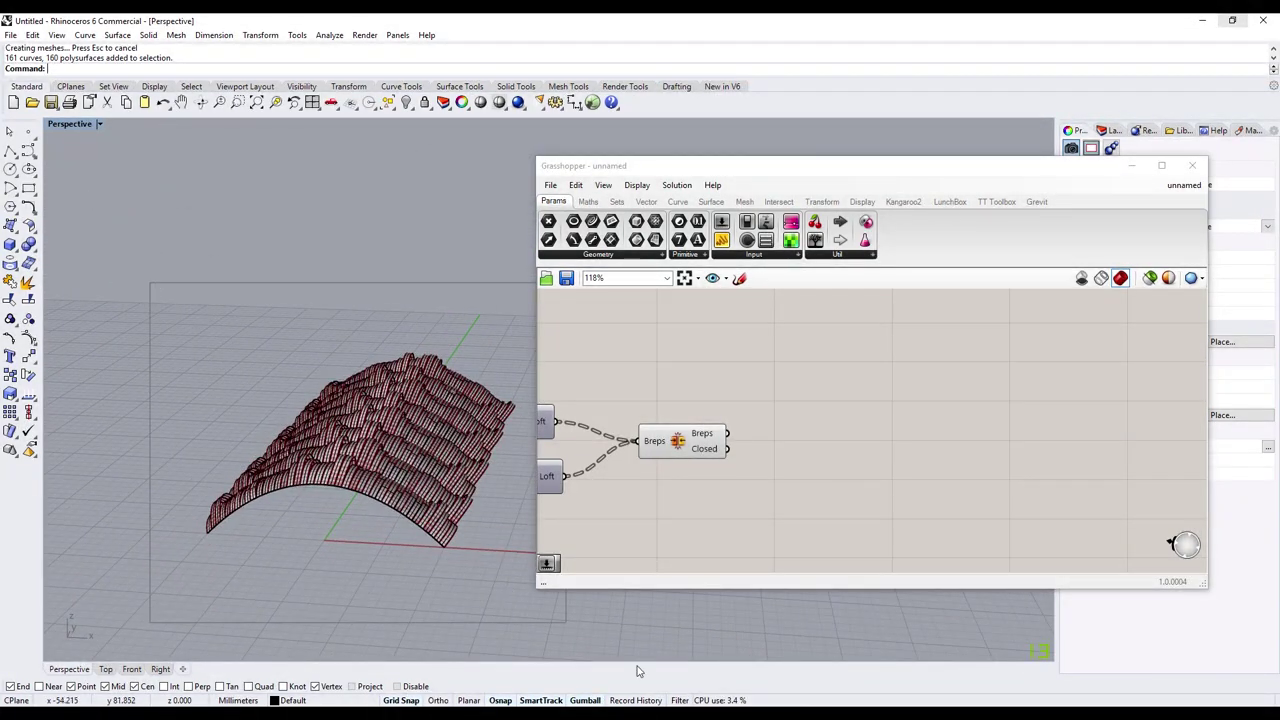
- Start Export Selected for the canopy and browse to the E:\Tutorials\51 - Grass folder
left_click(10, 35)
left_click(74, 220)
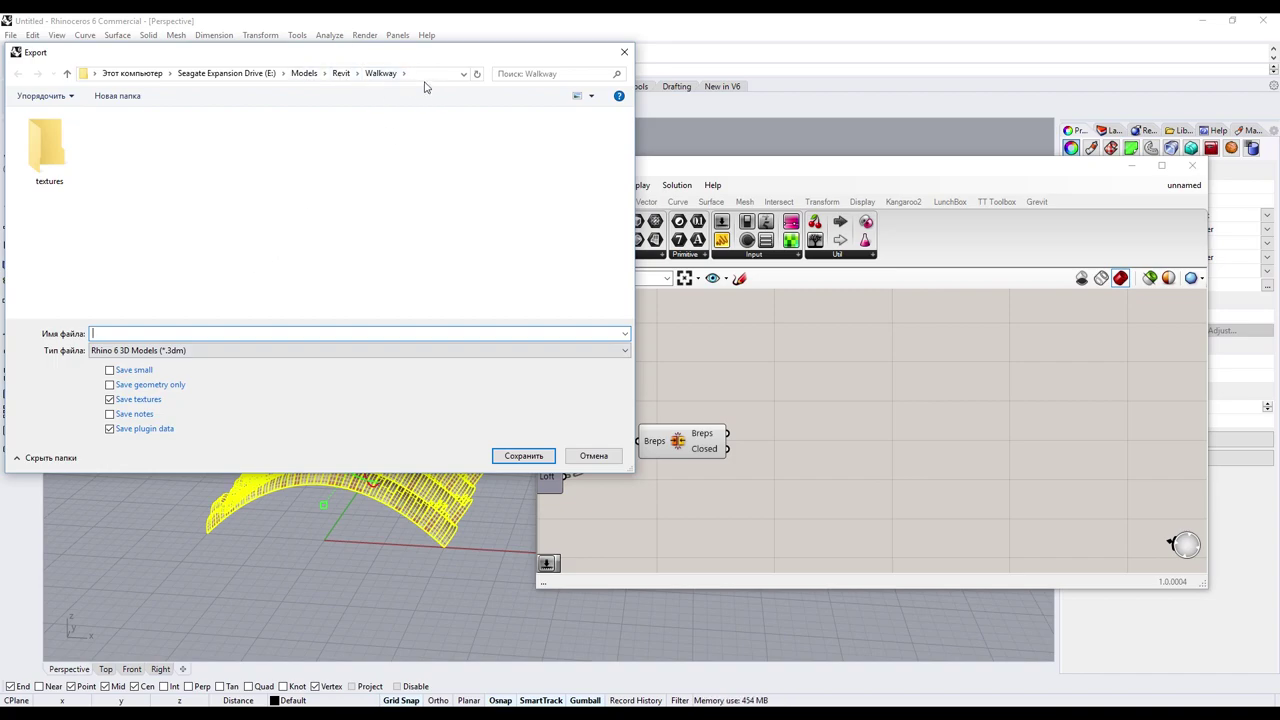
left_click(341, 74)
left_click(304, 74)
left_click(226, 74)
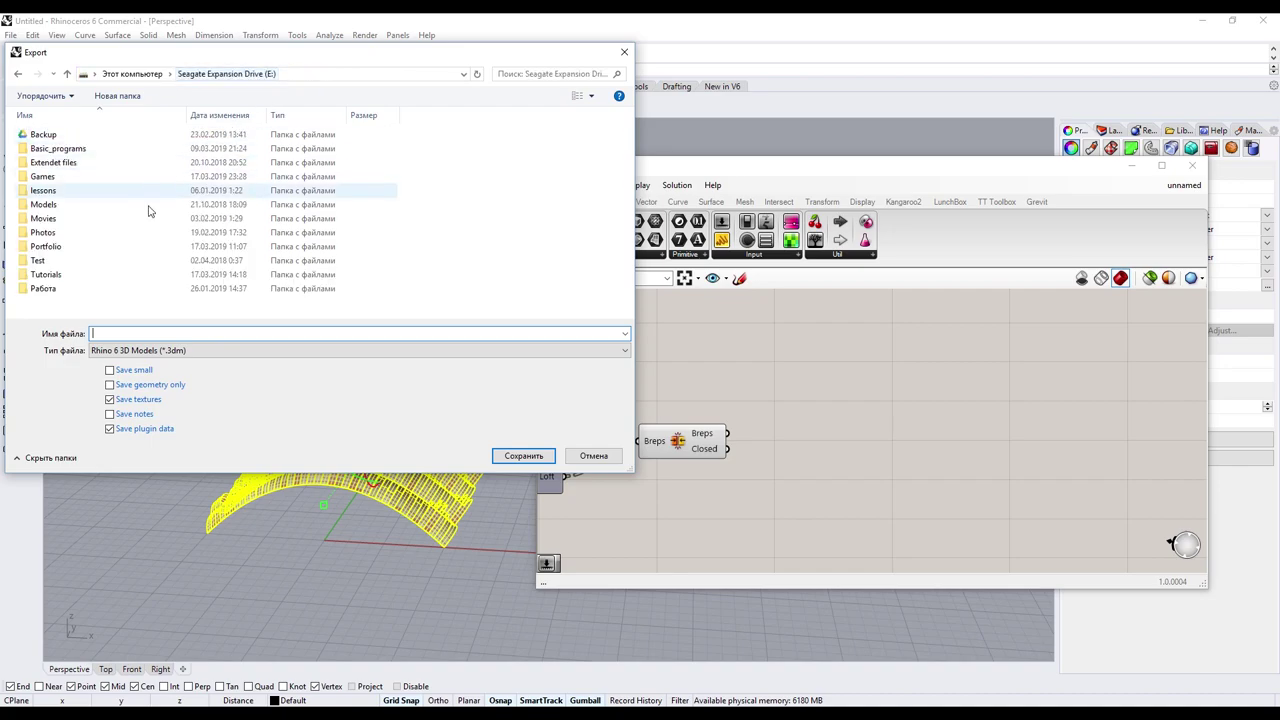
double_click(60, 280)
scroll(60, 285, "down", 5)
scroll(60, 288, "down", 5)
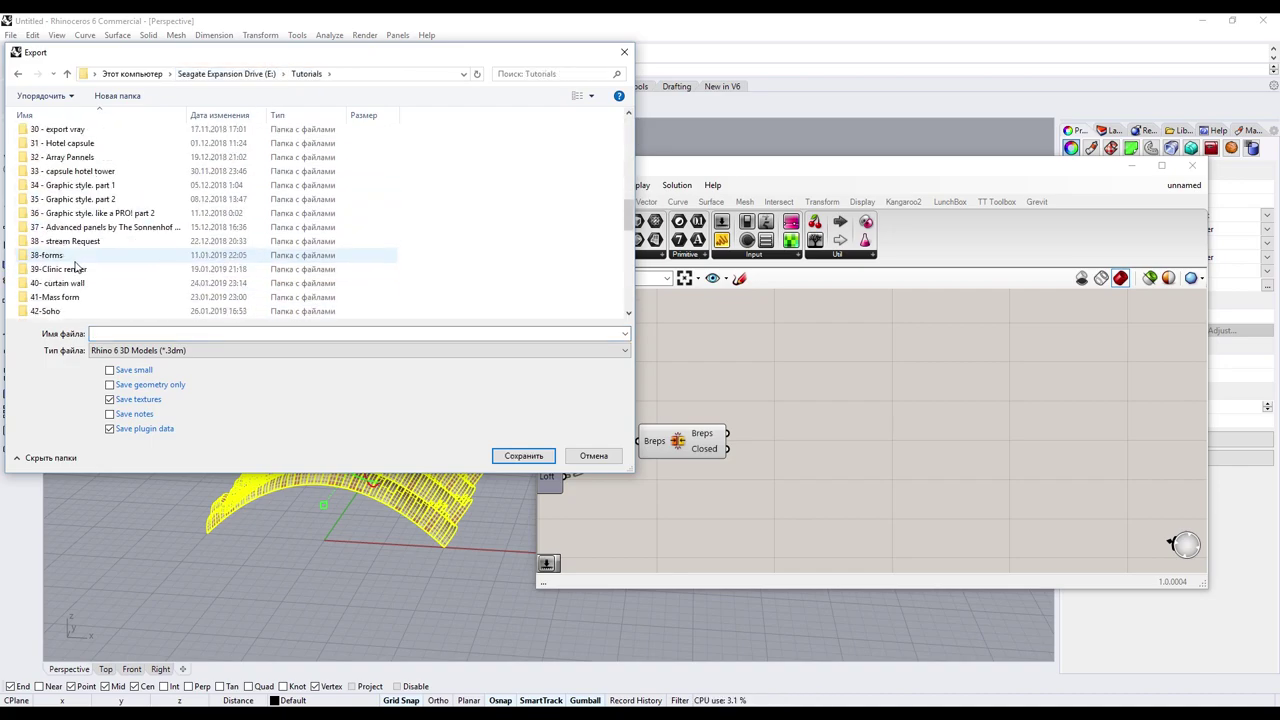
scroll(60, 292, "down", 3)
scroll(65, 290, "down", 2)
double_click(80, 271)
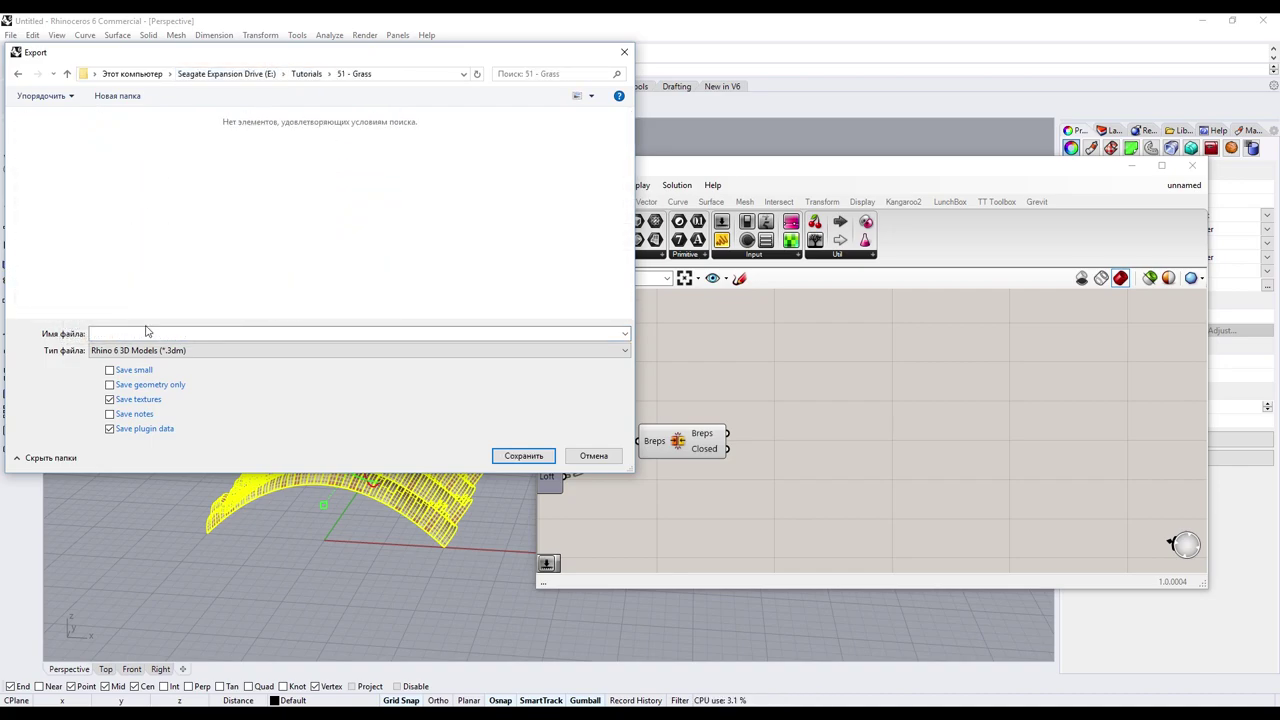
- Save the selection as 121 in ACIS (*.sat) format and accept the SAT export options
left_click(146, 333)
type("121")
left_click(171, 349)
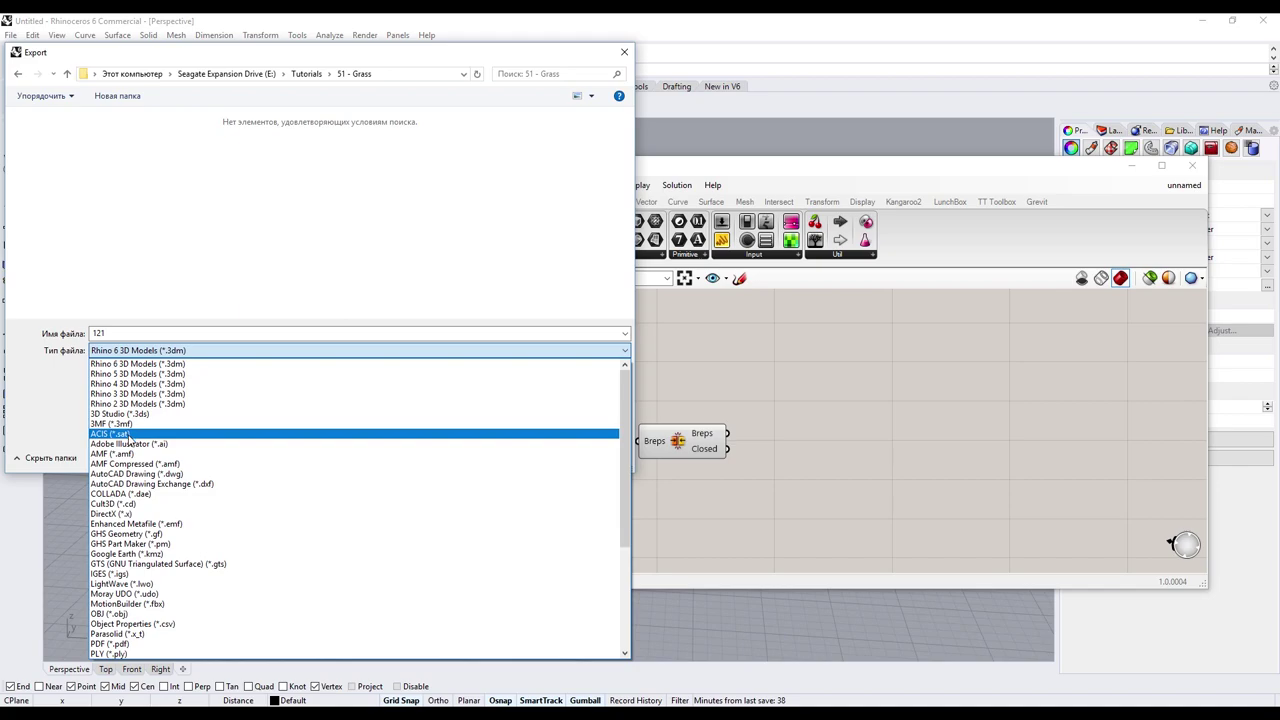
left_click(127, 435)
left_click(523, 456)
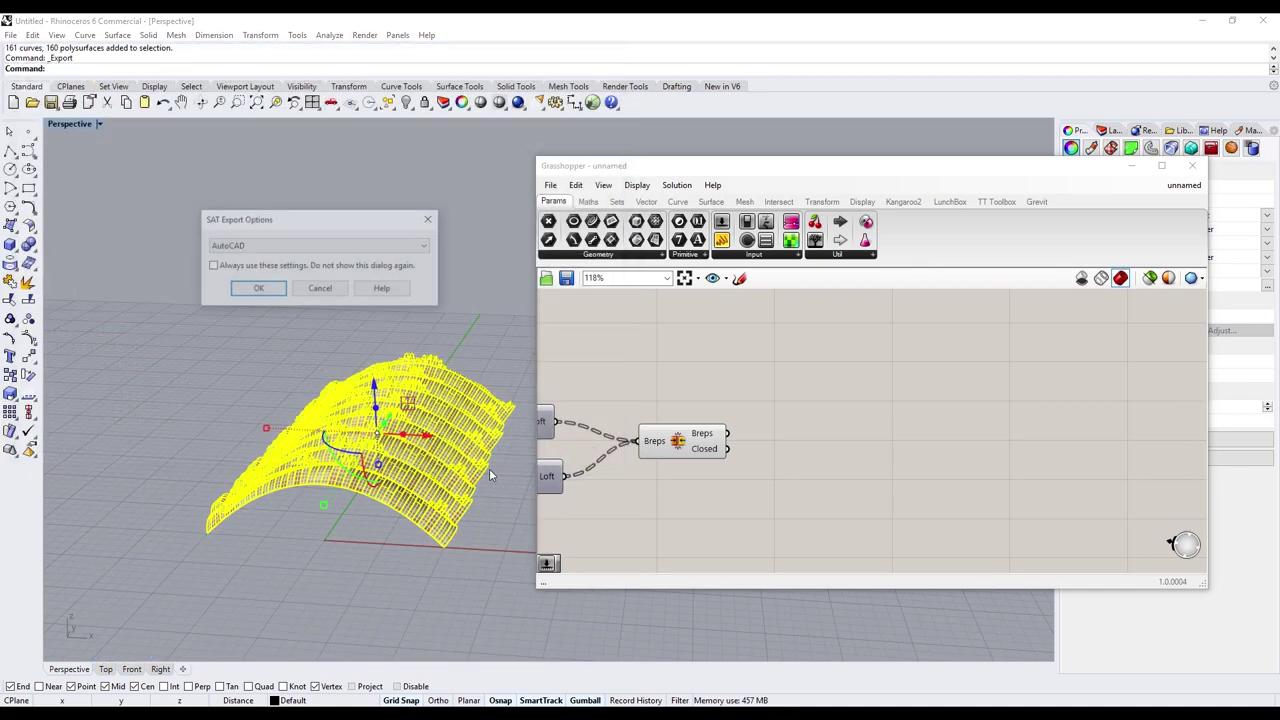
left_click(259, 292)
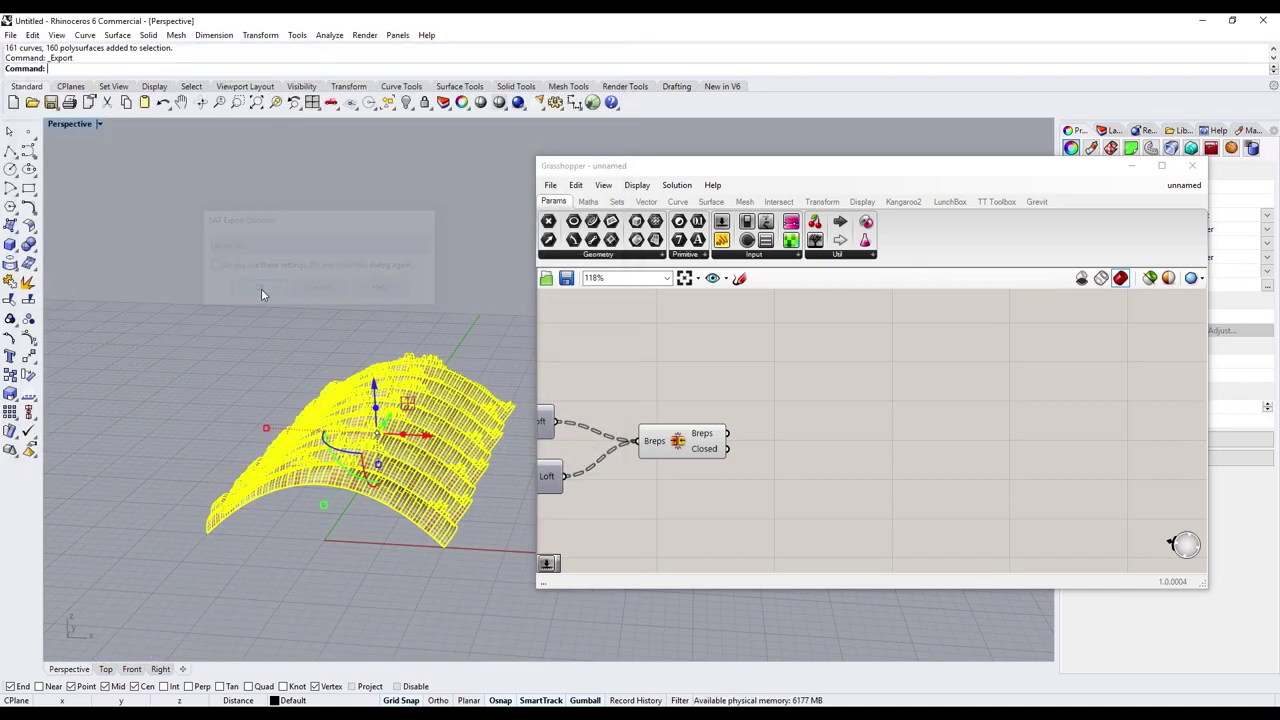
left_click(766, 391)
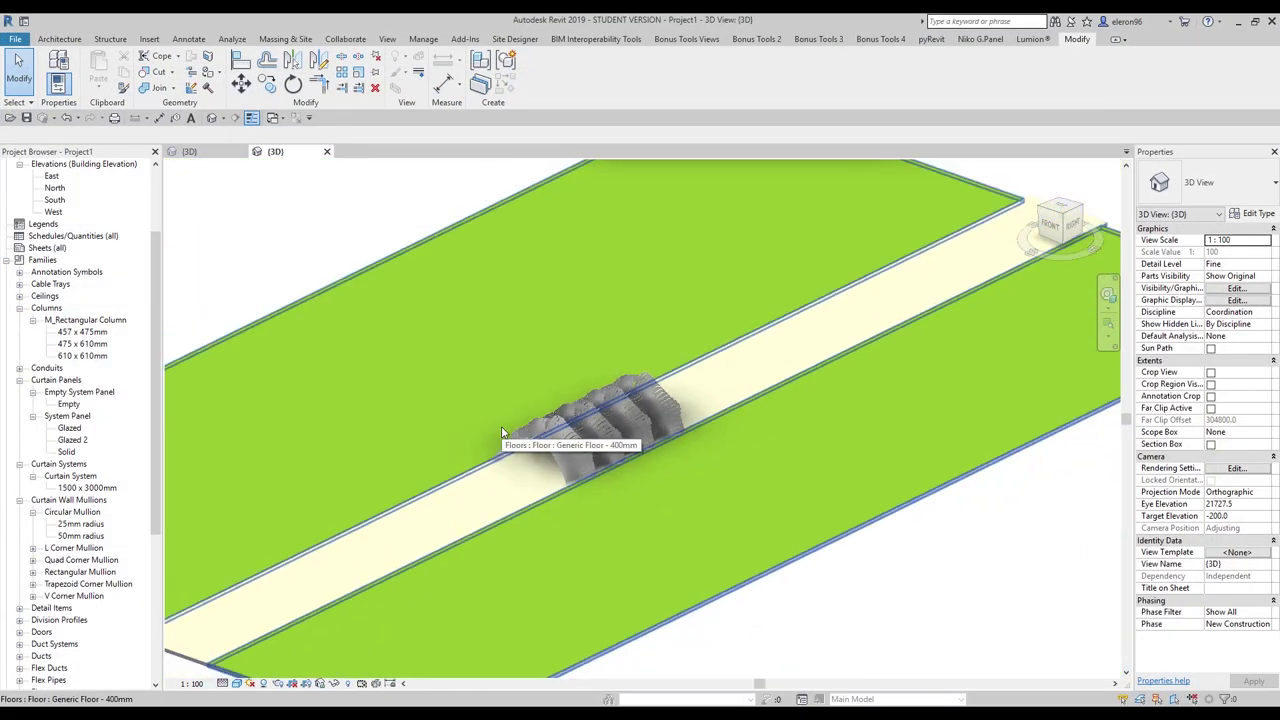
- Import 121.sat into the walkway project as Generic Models via Import CAD
left_click(149, 39)
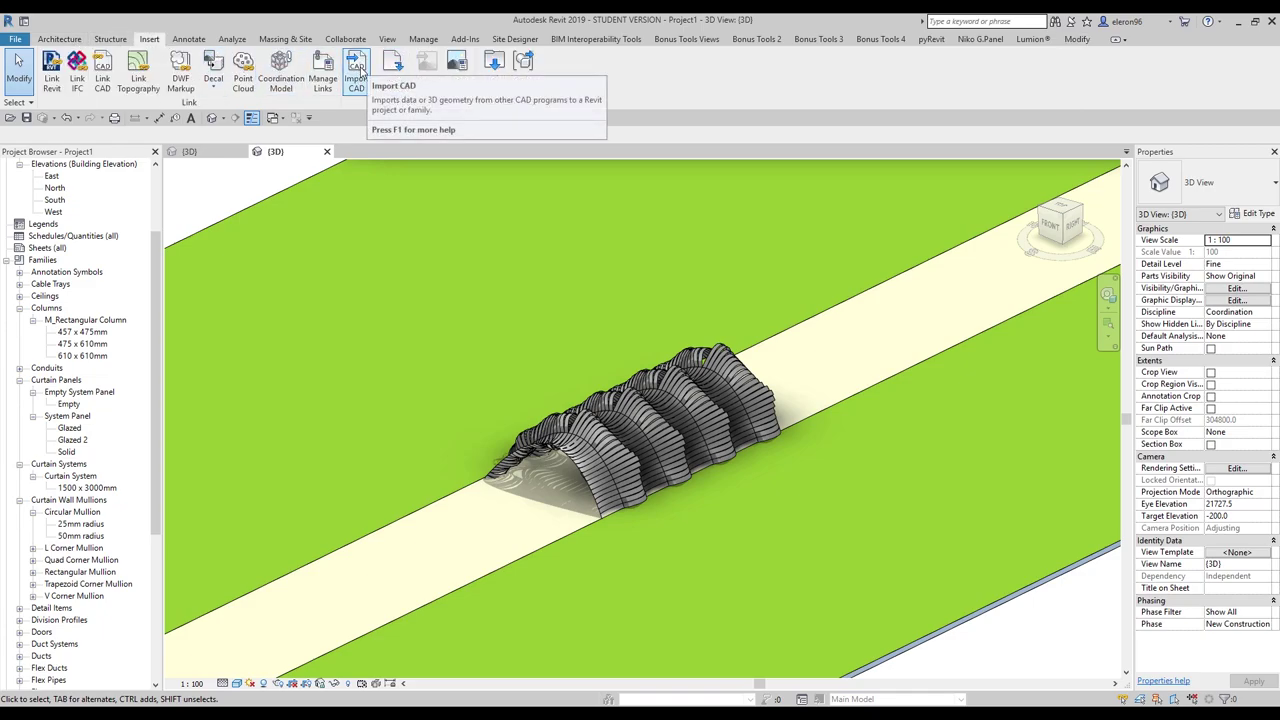
left_click(358, 72)
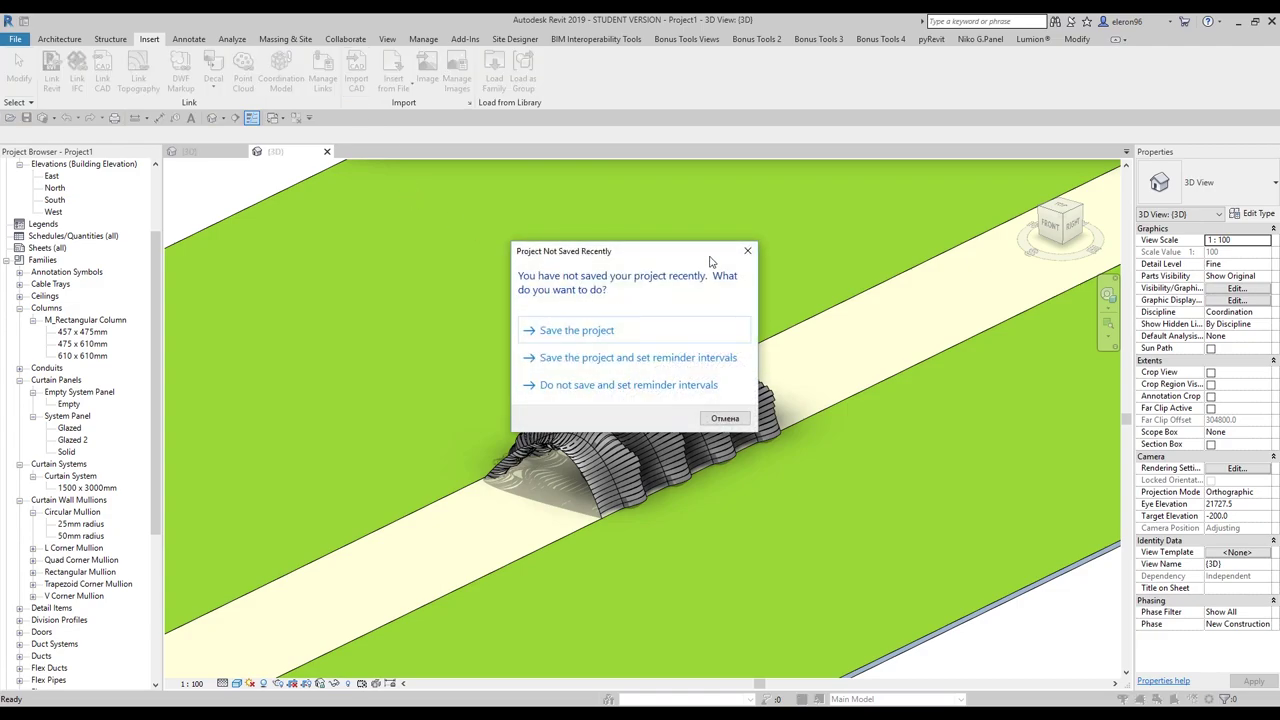
left_click(747, 251)
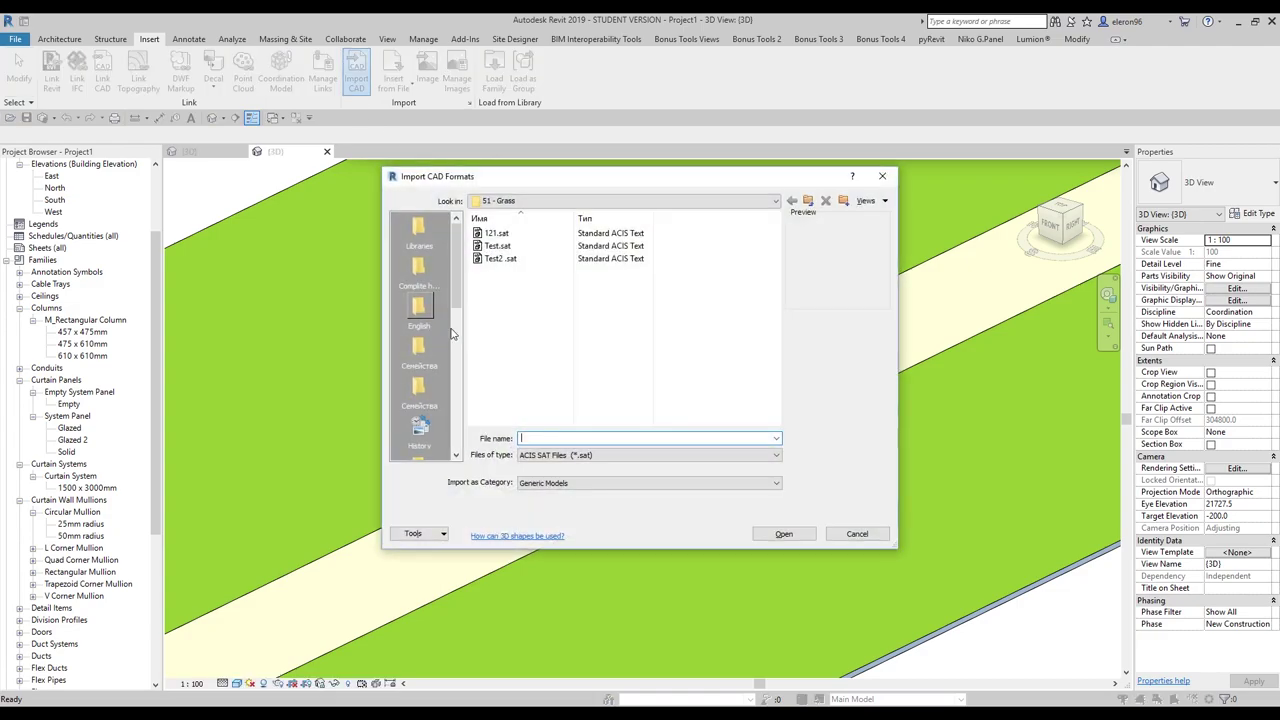
left_click(497, 232)
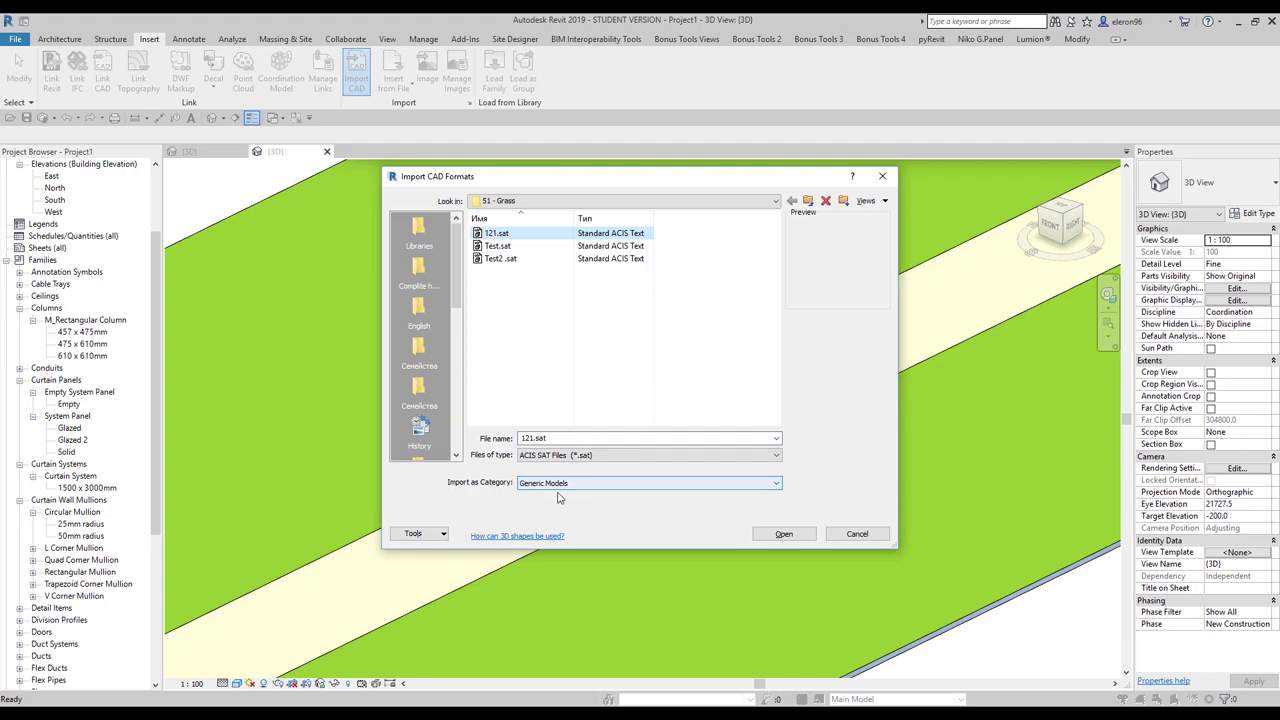
left_click(784, 533)
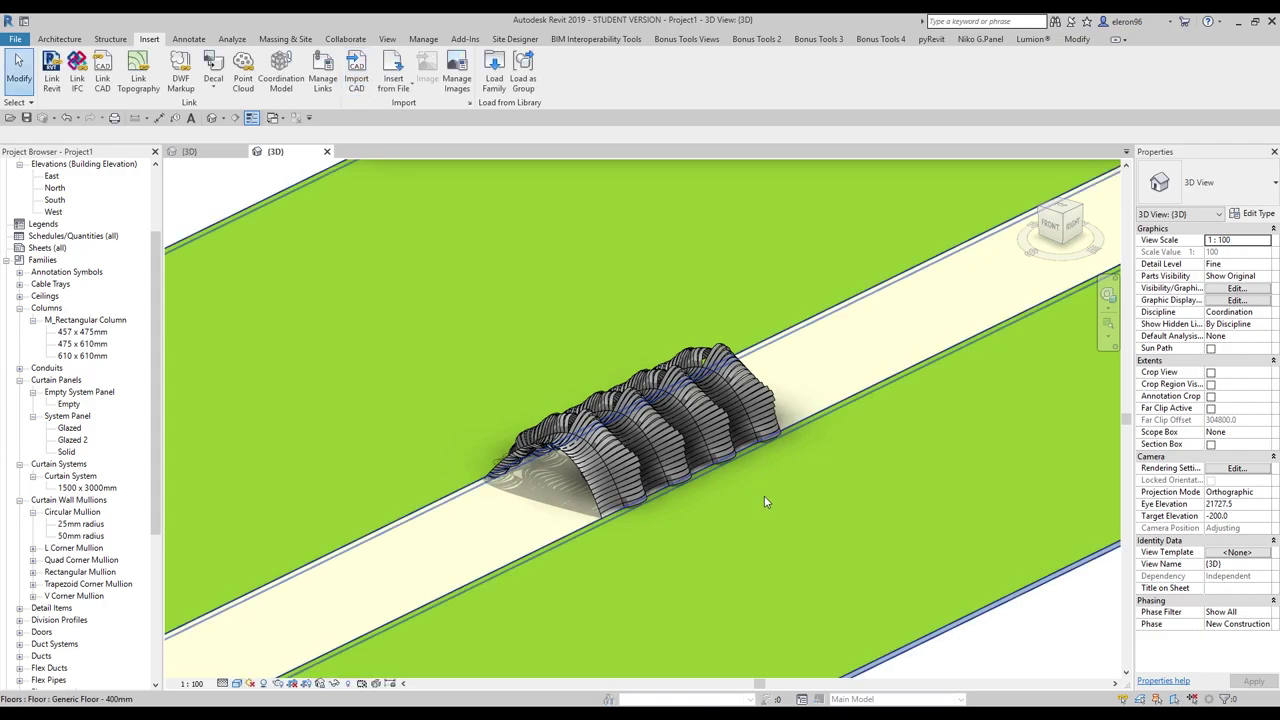
- Zoom to fit and window-select the floor, walkway and imported canopy to check it
scroll(765, 502, "down", 5)
scroll(765, 502, "down", 4)
key("z")
key("f")
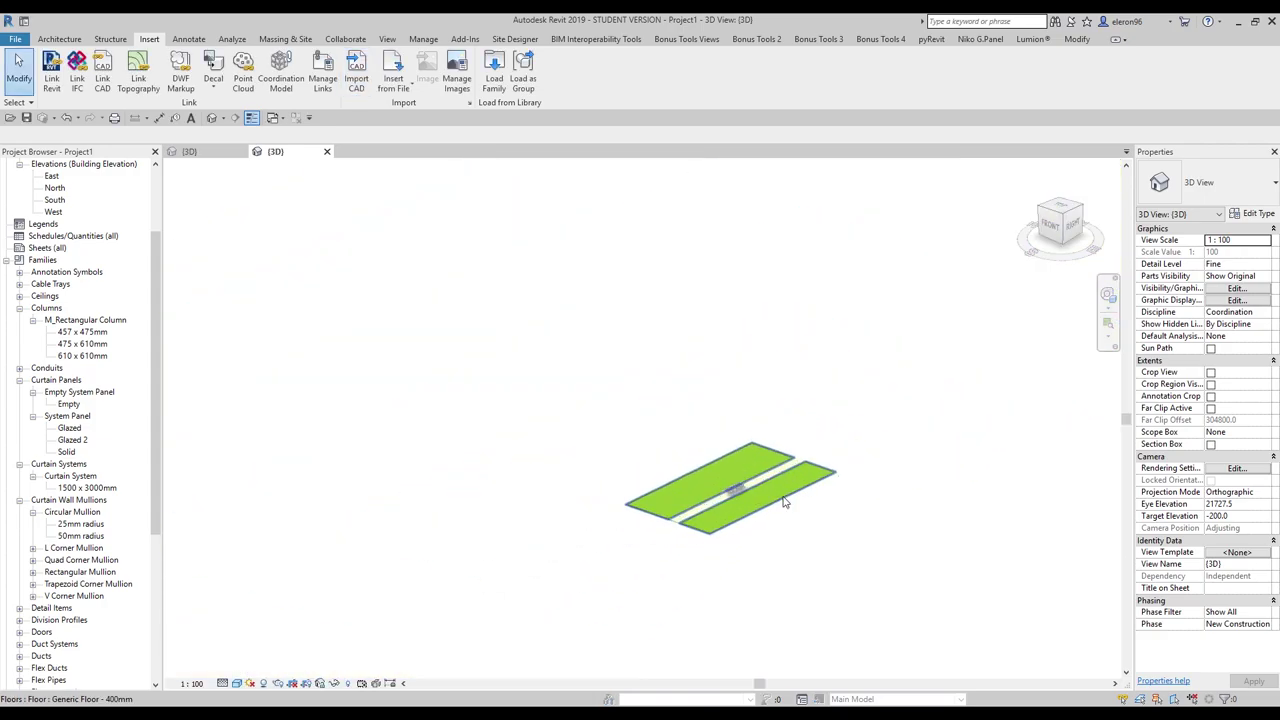
left_click_drag(1020, 657, 962, 630)
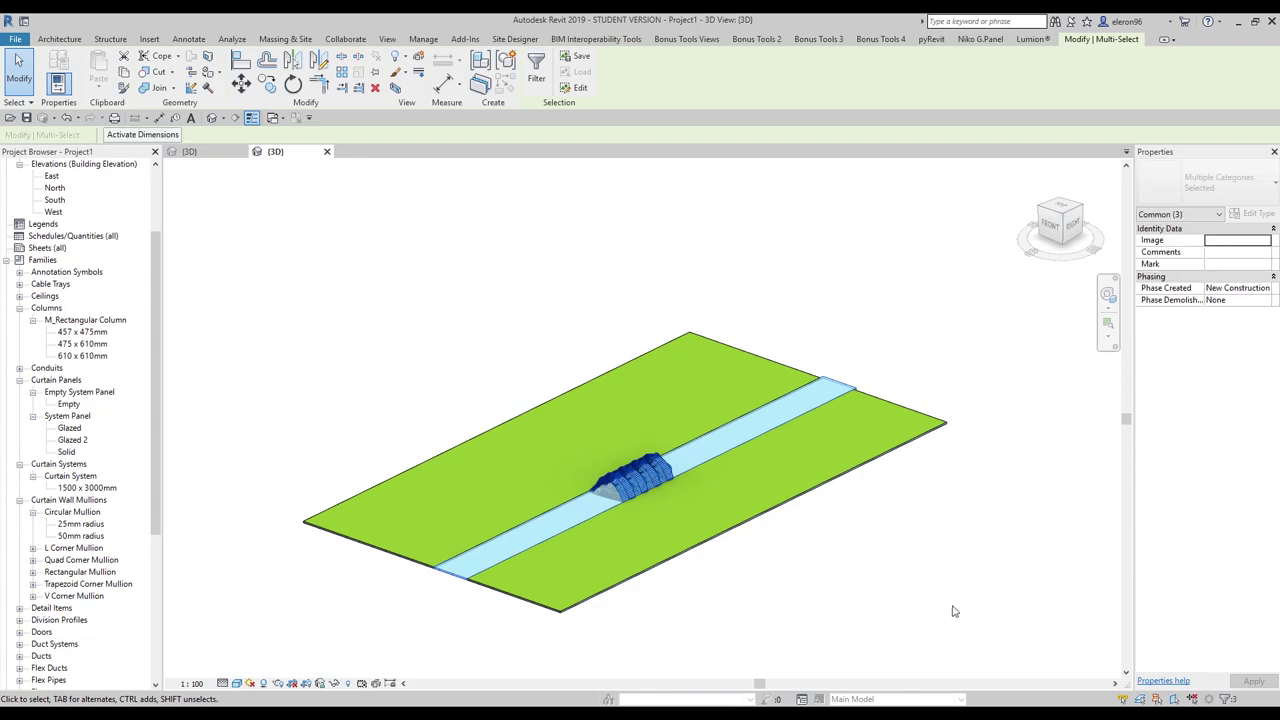
scroll(727, 503, "up", 5)
key("Escape")
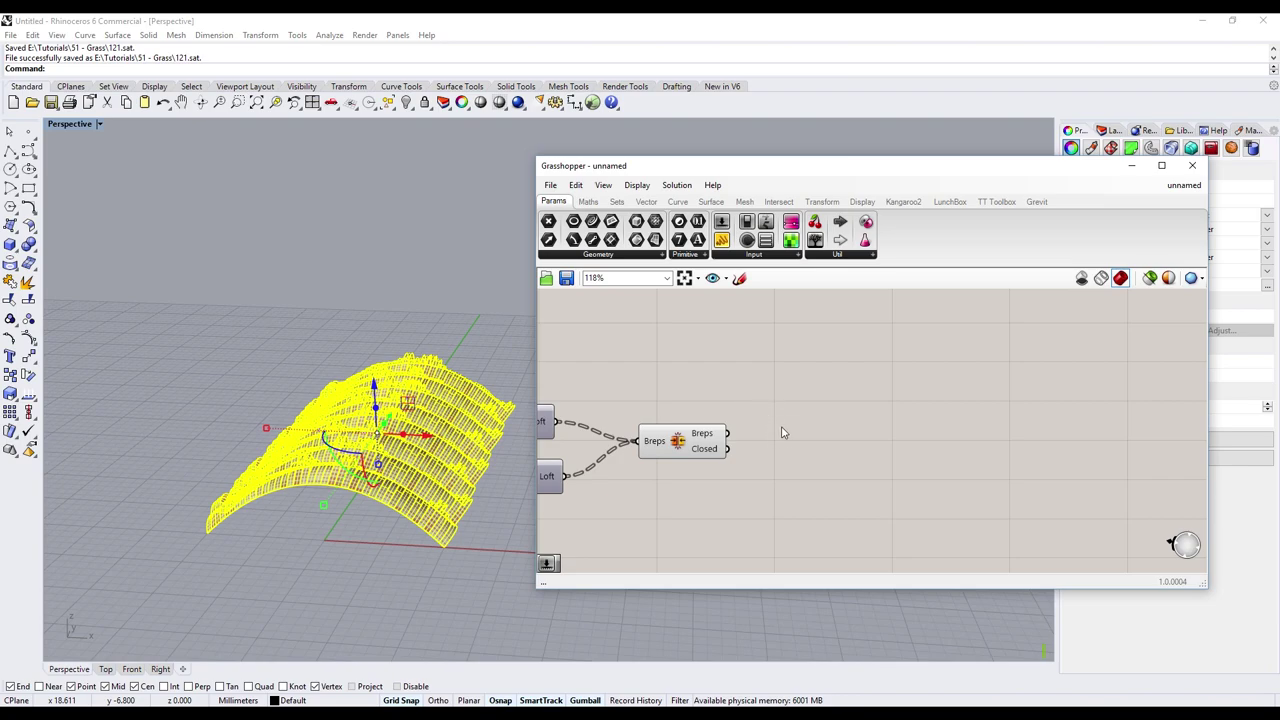
- Add a Scale component and wire the Breps output into its Geometry input
double_click(811, 428)
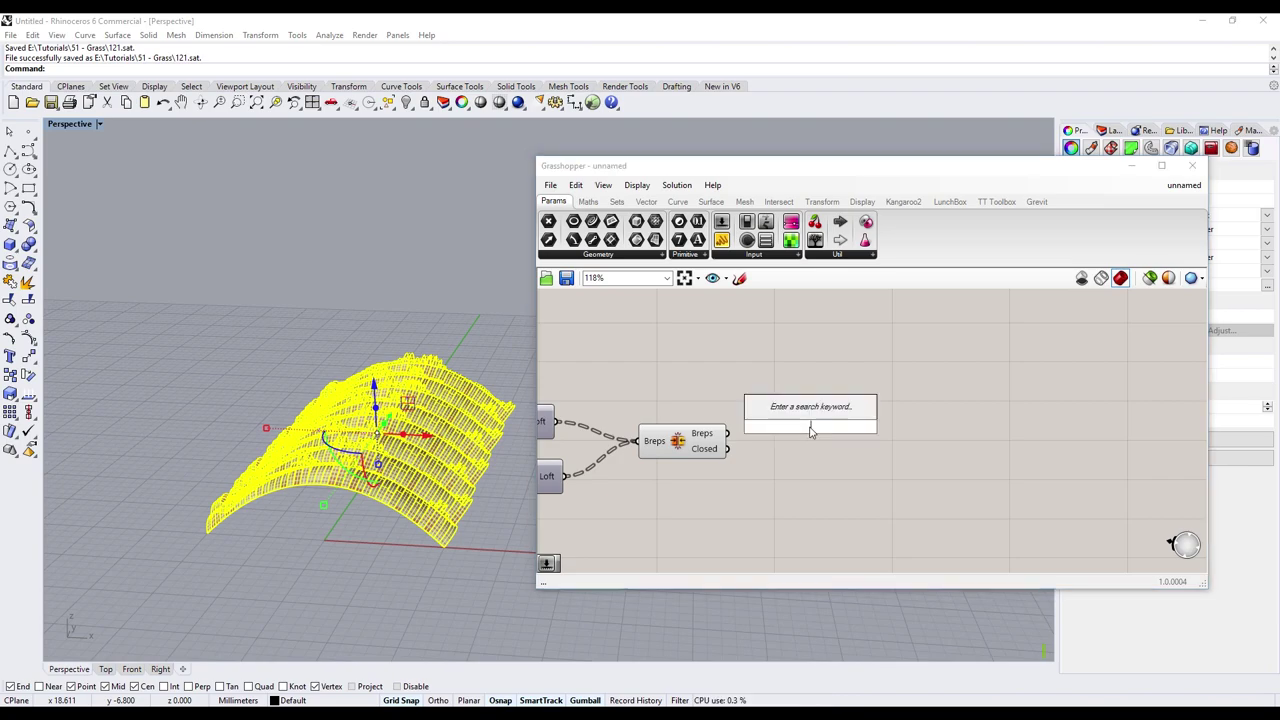
type("scale")
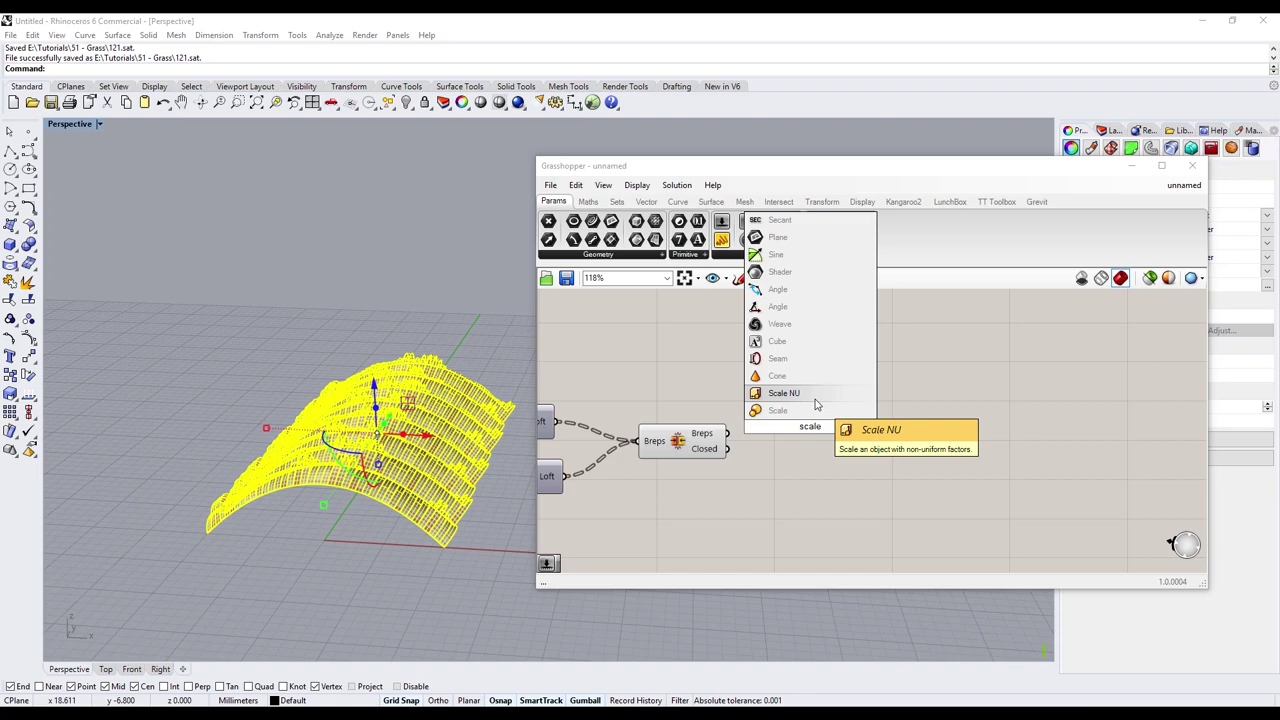
left_click(813, 411)
left_click_drag(815, 447, 902, 492)
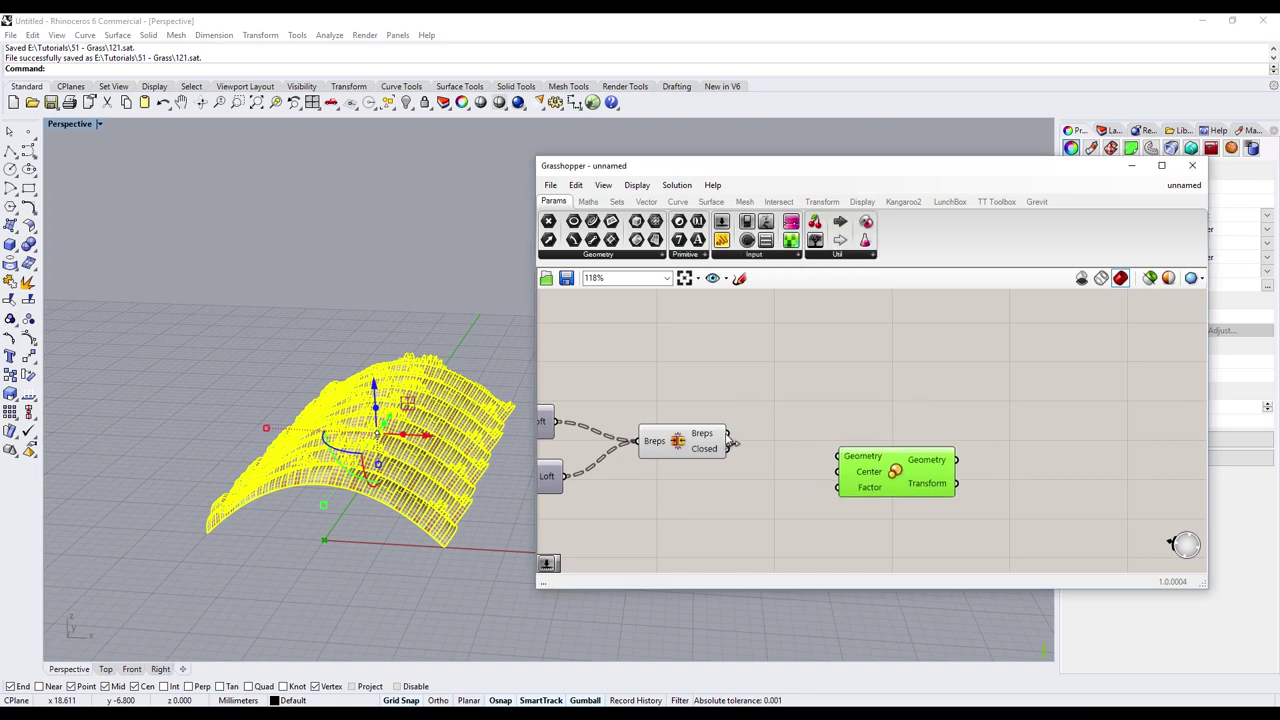
left_click(765, 485)
left_click_drag(728, 434, 838, 456)
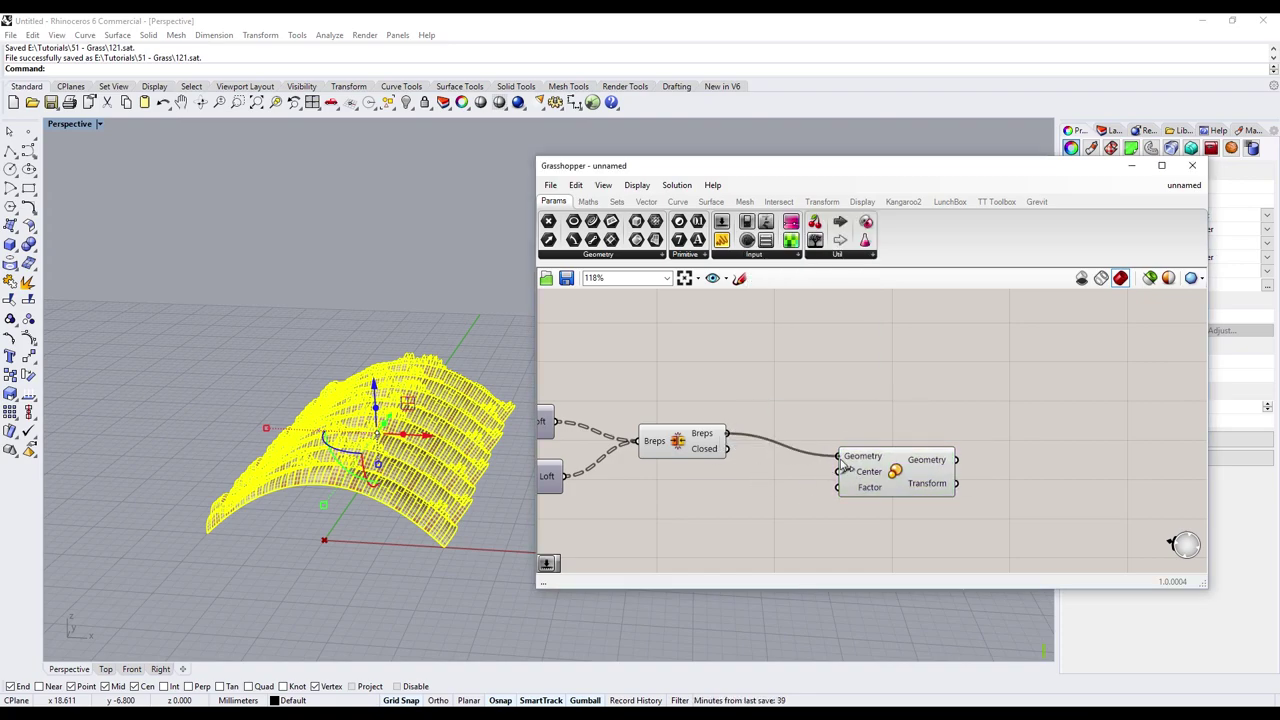
left_click(880, 492)
left_click(788, 532)
- Place a Number Slider on the canvas, discarding a stray Number parameter
double_click(739, 520)
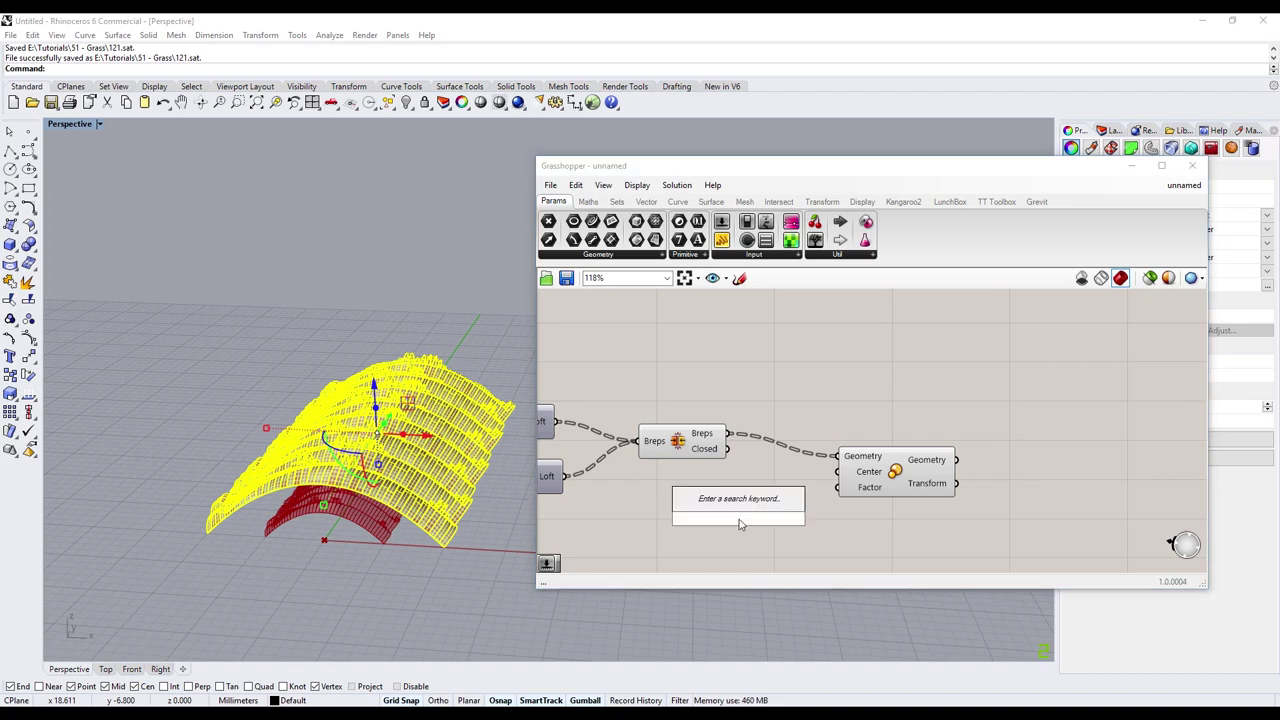
type("nu")
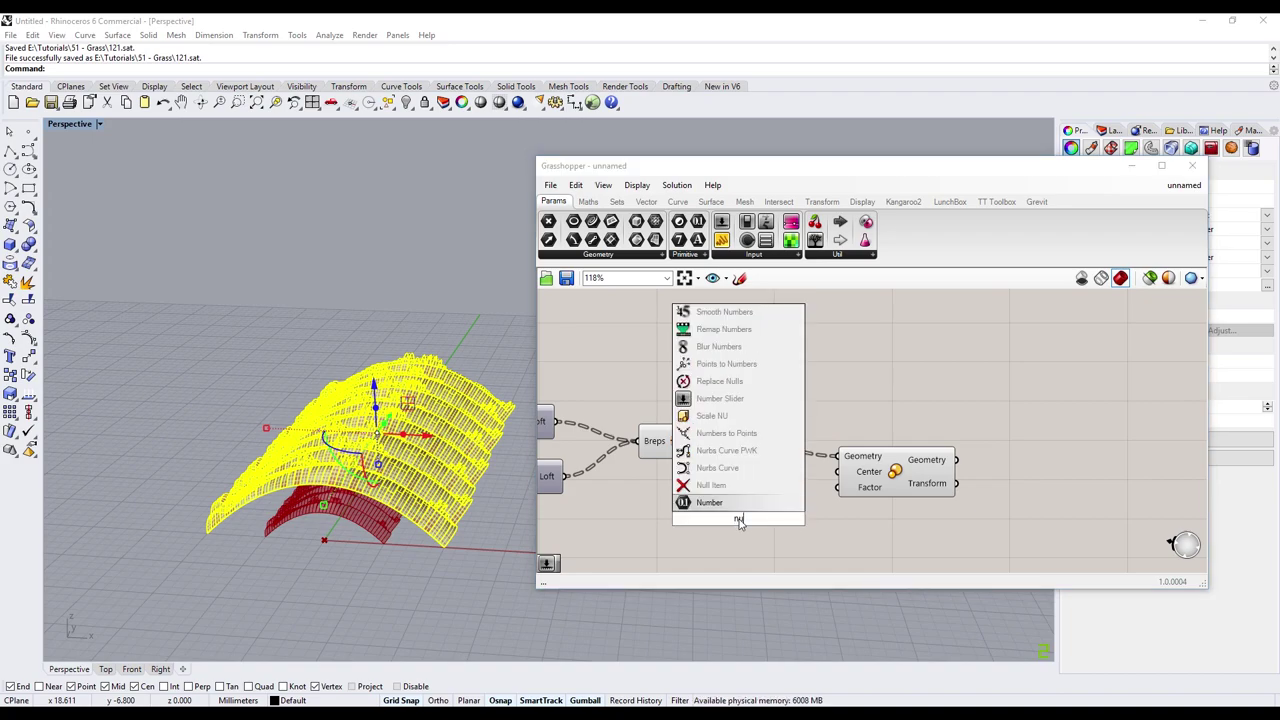
key("Return")
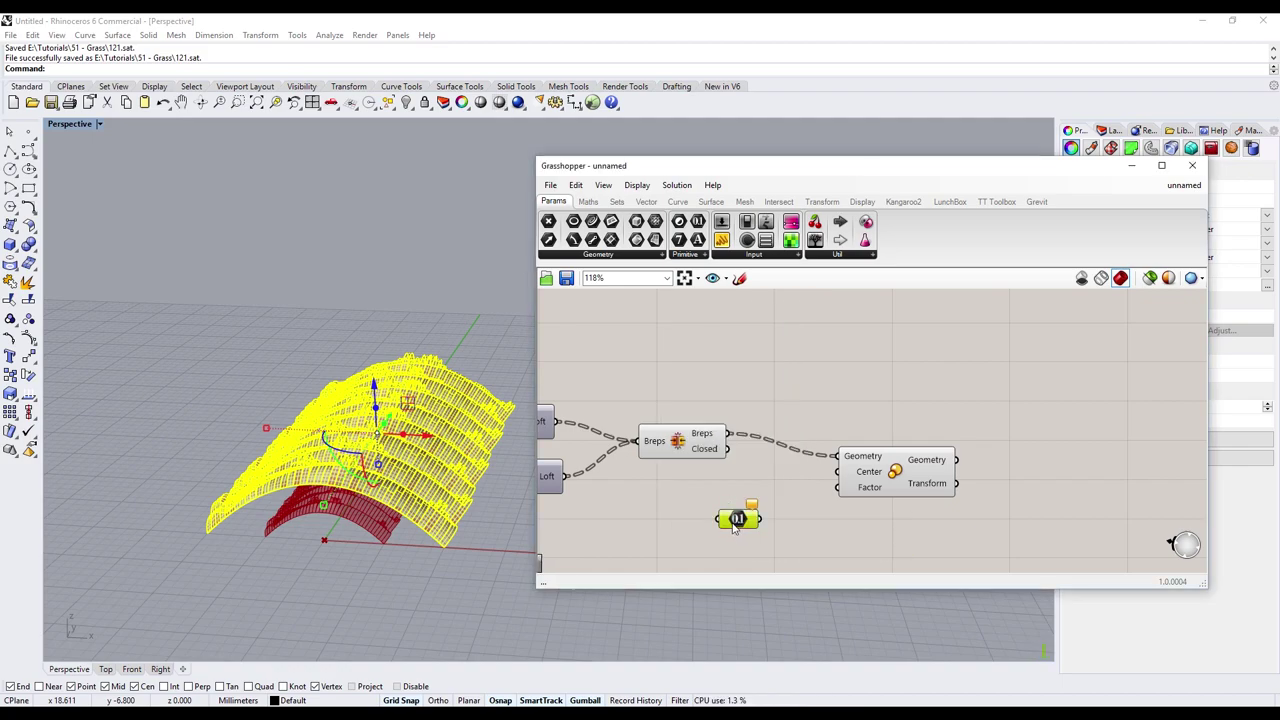
key("Delete")
double_click(735, 519)
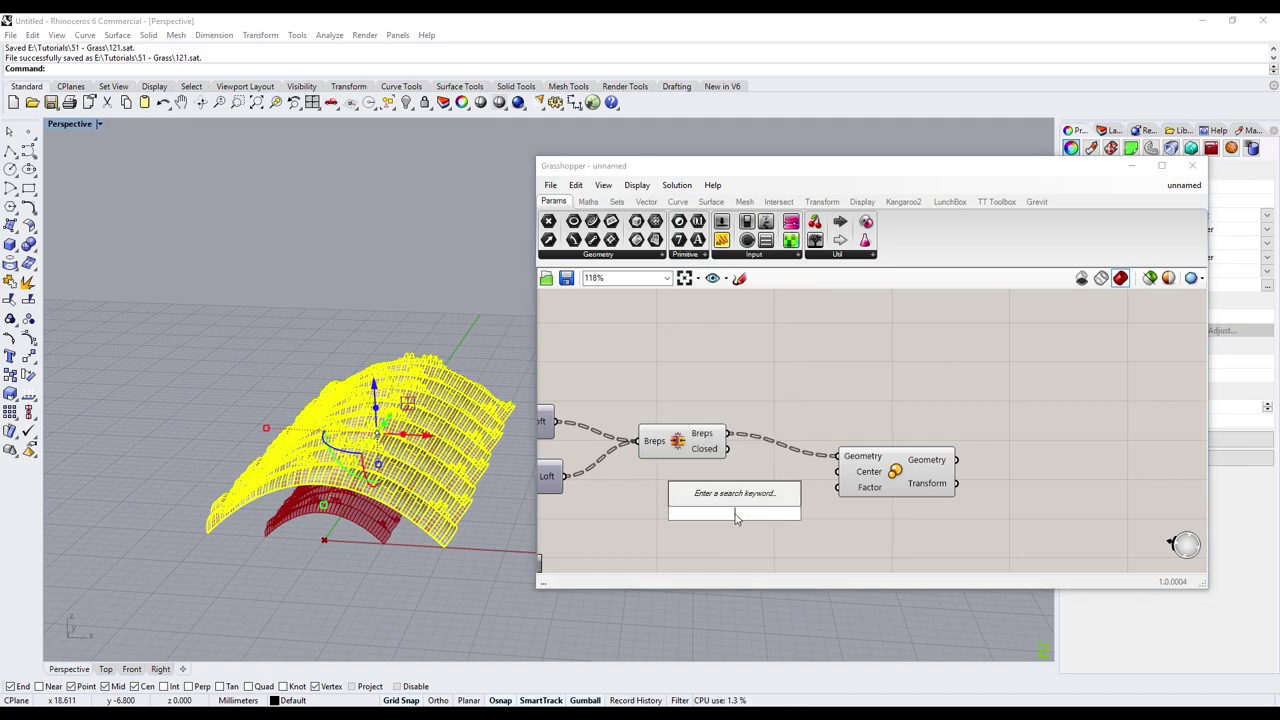
type("number")
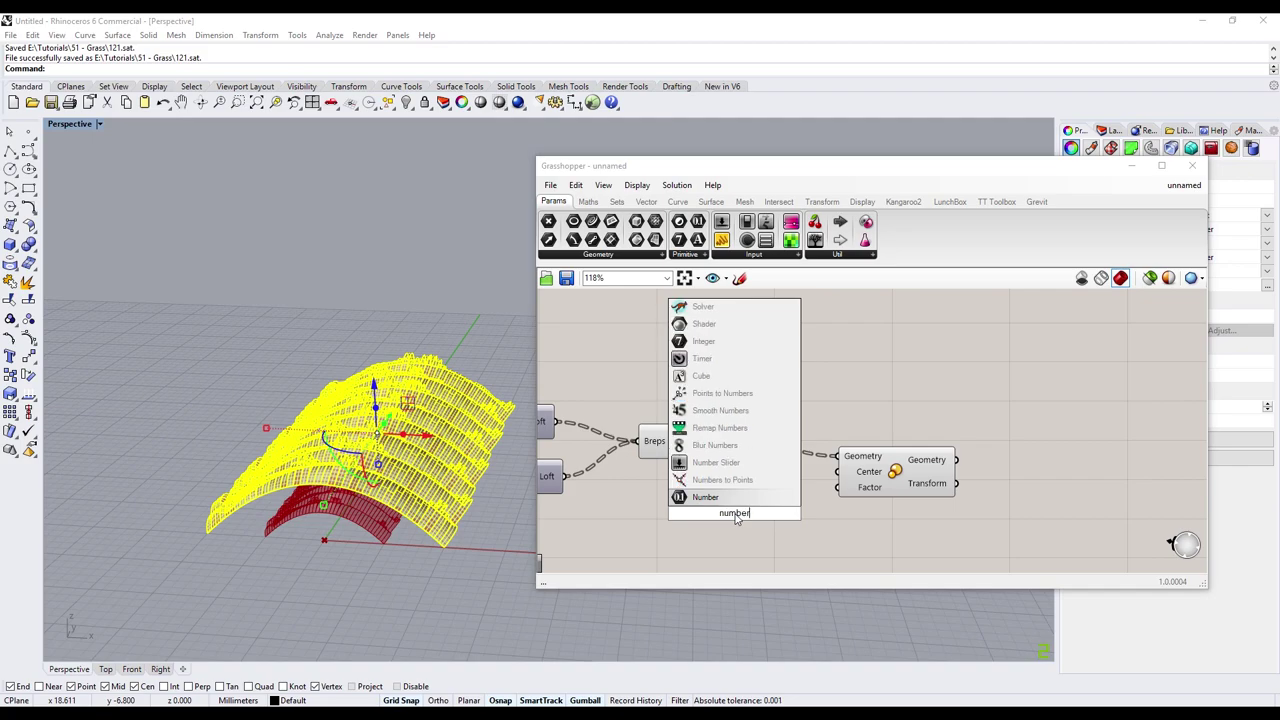
left_click(716, 462)
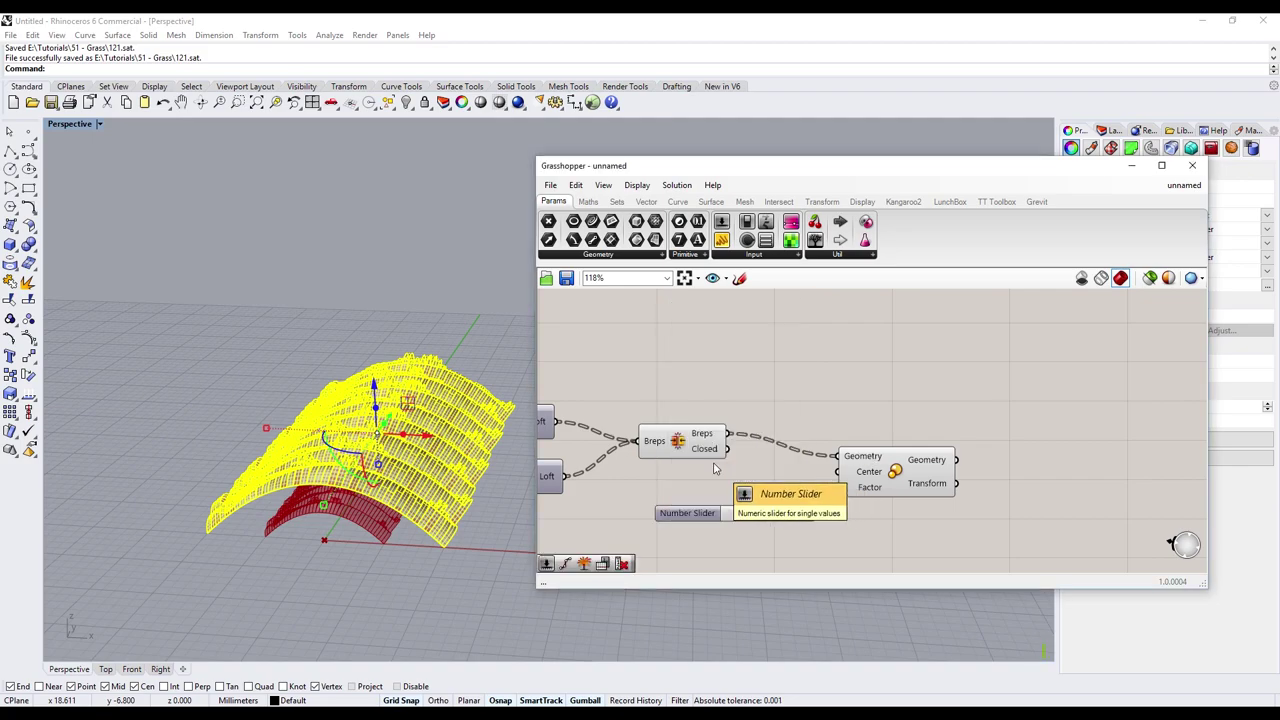
- Set the slider to integers with a maximum of 1000 and set its value to 1000
double_click(712, 515)
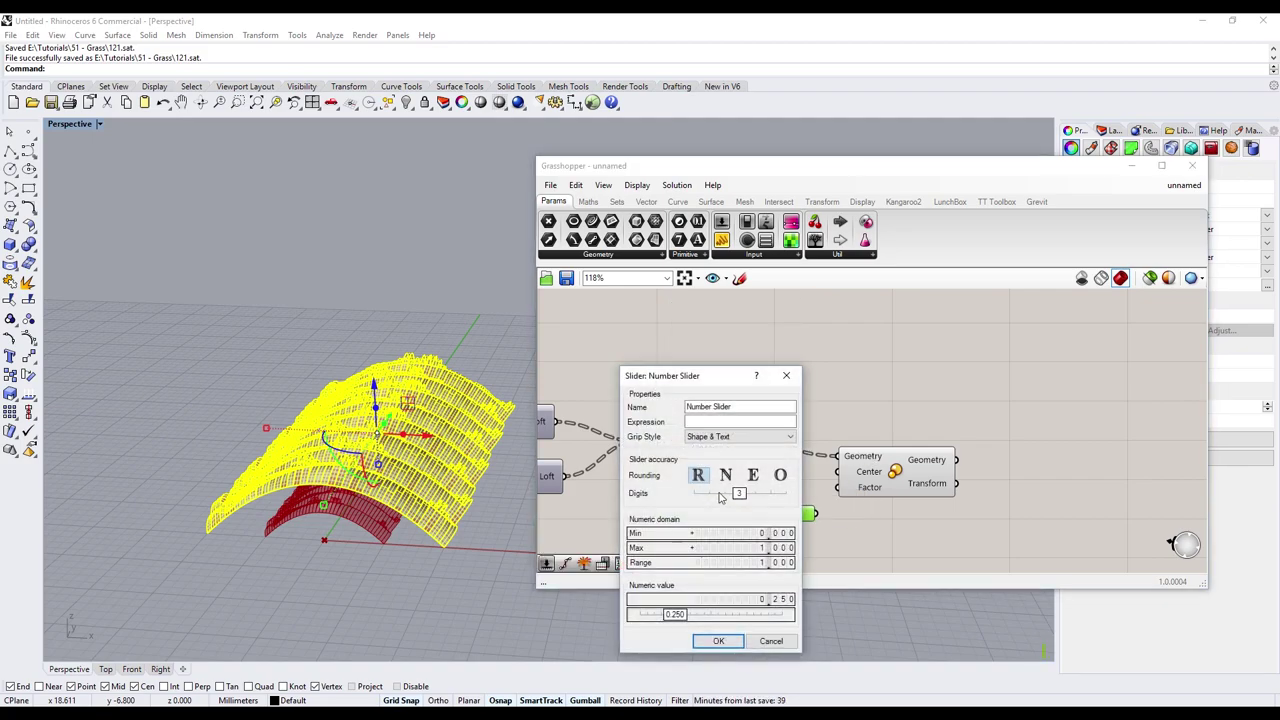
double_click(764, 552)
type("100")
left_click(774, 548)
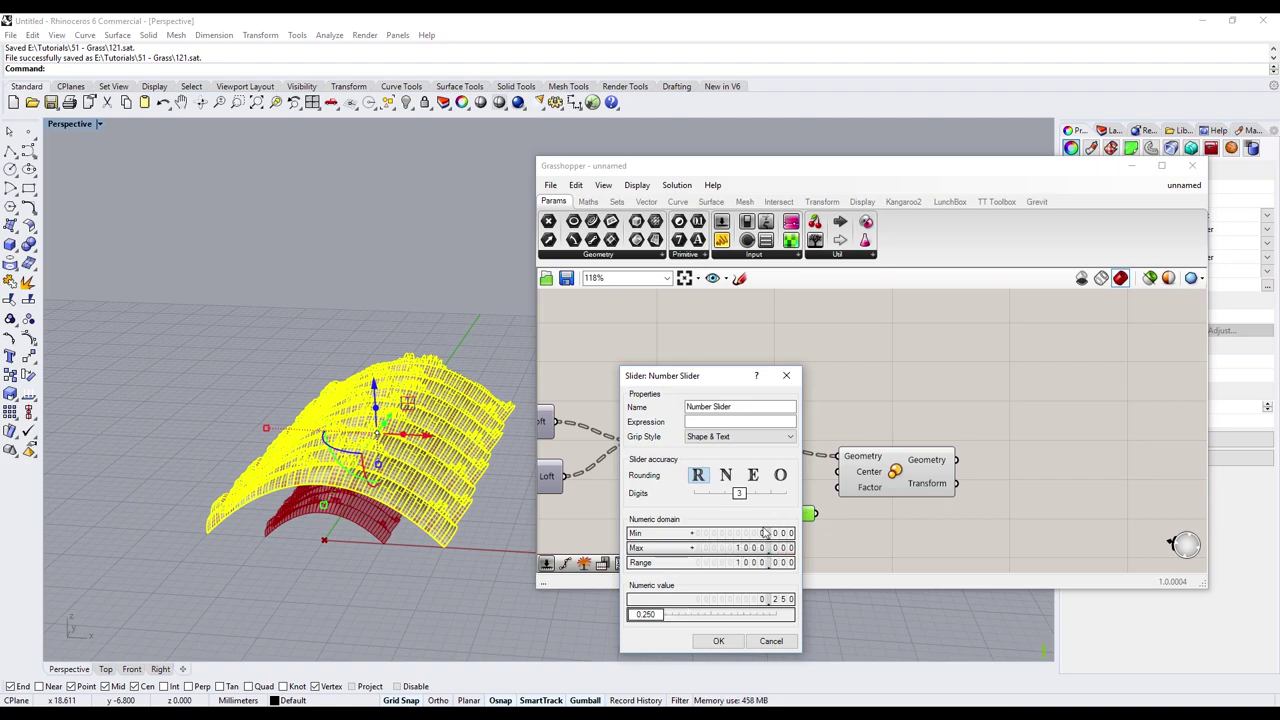
left_click(726, 475)
left_click(718, 643)
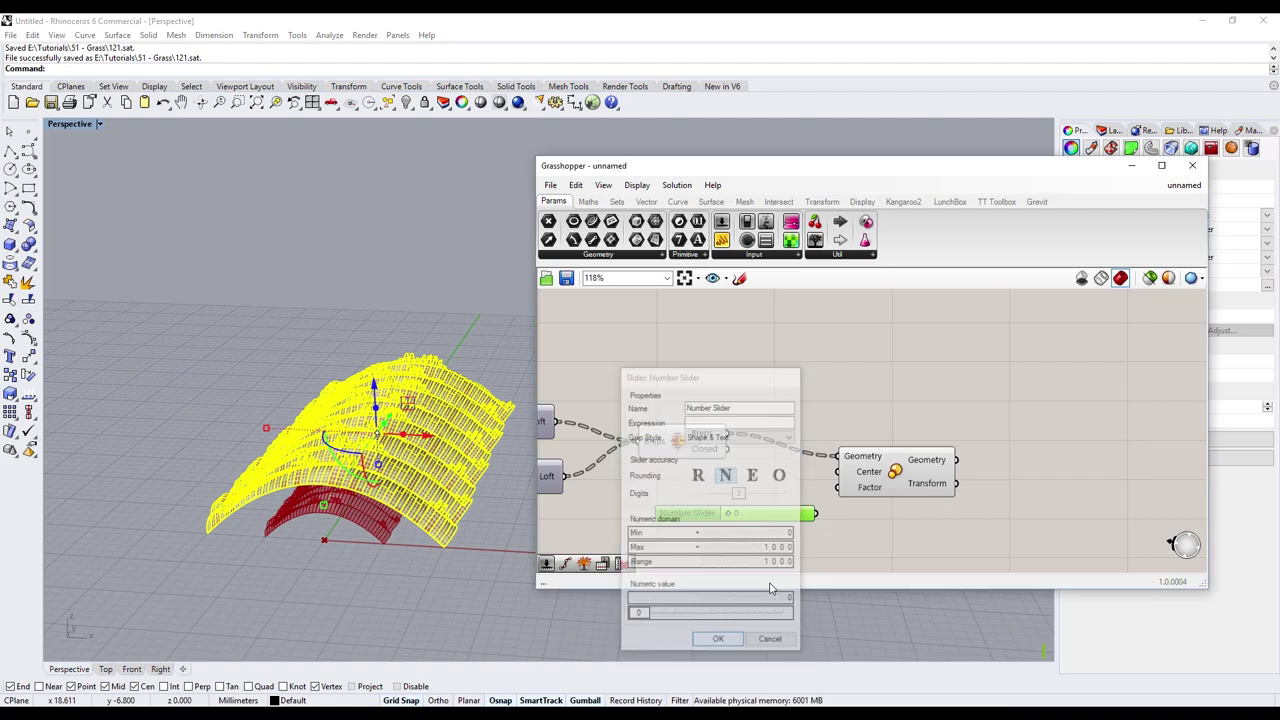
mouse_move(685, 513)
left_mouse_down()
mouse_move(662, 520)
mouse_move(808, 527)
mouse_move(838, 487)
left_mouse_up()
- Start baking the Scale component's scaled geometry from its context menu
scroll(400, 478, "down", 3)
scroll(398, 478, "down", 3)
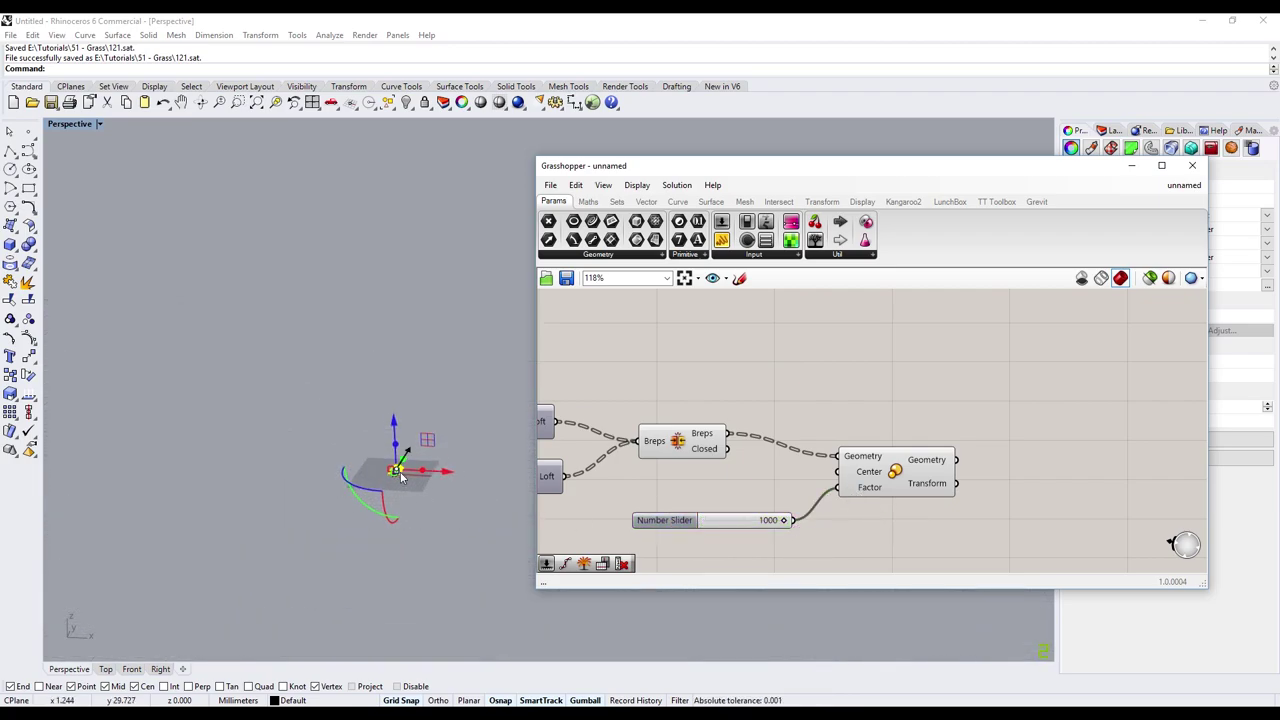
scroll(440, 420, "down", 3)
scroll(460, 397, "down", 2)
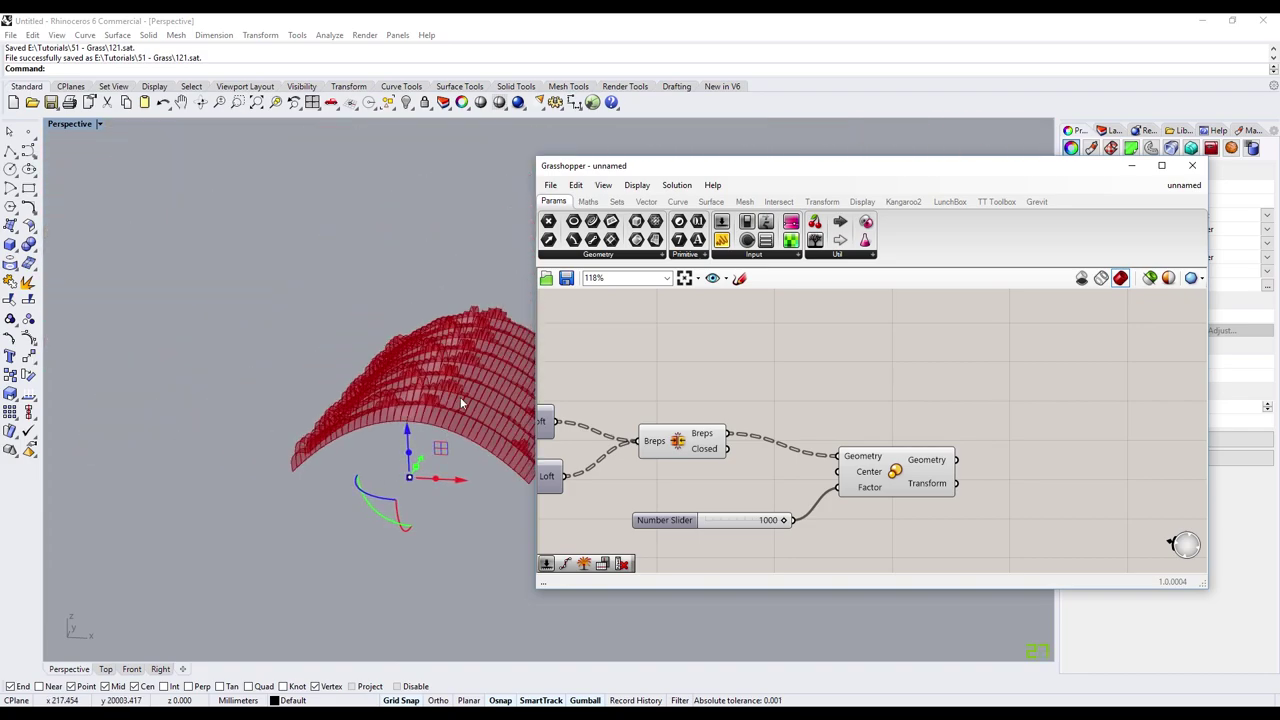
left_click(450, 511)
left_click(890, 480)
right_click(890, 480)
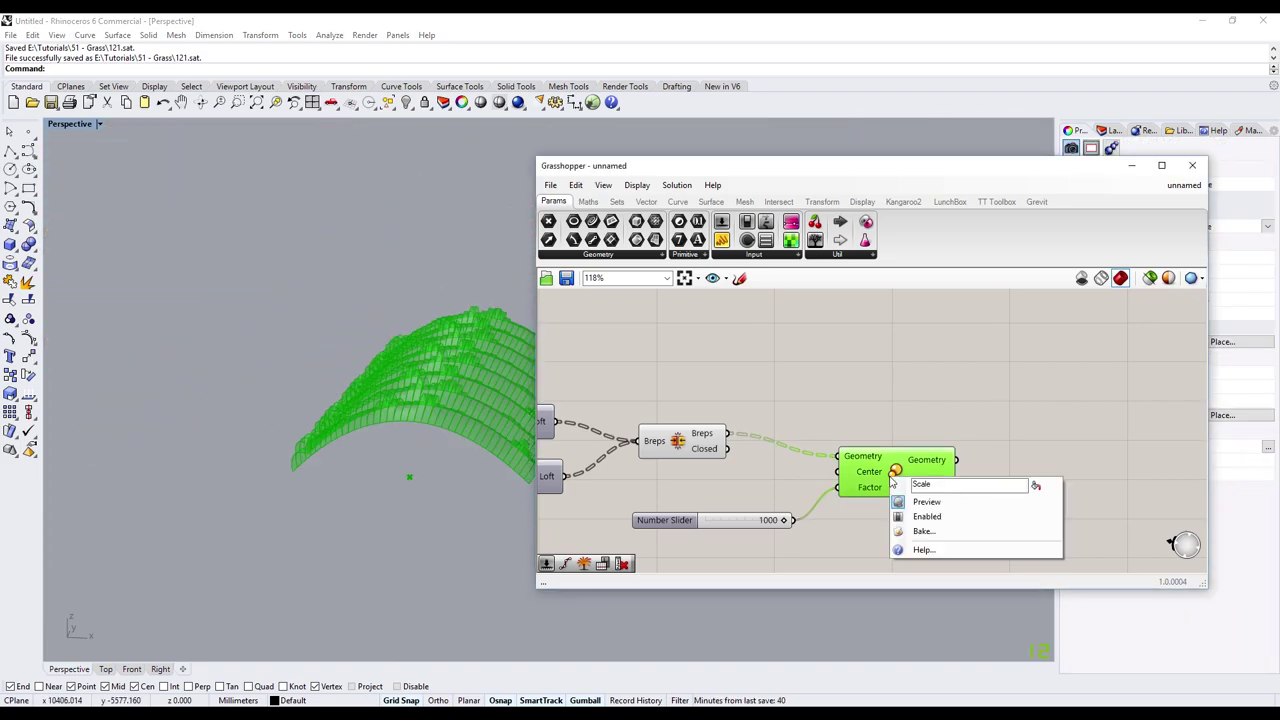
left_click(930, 531)
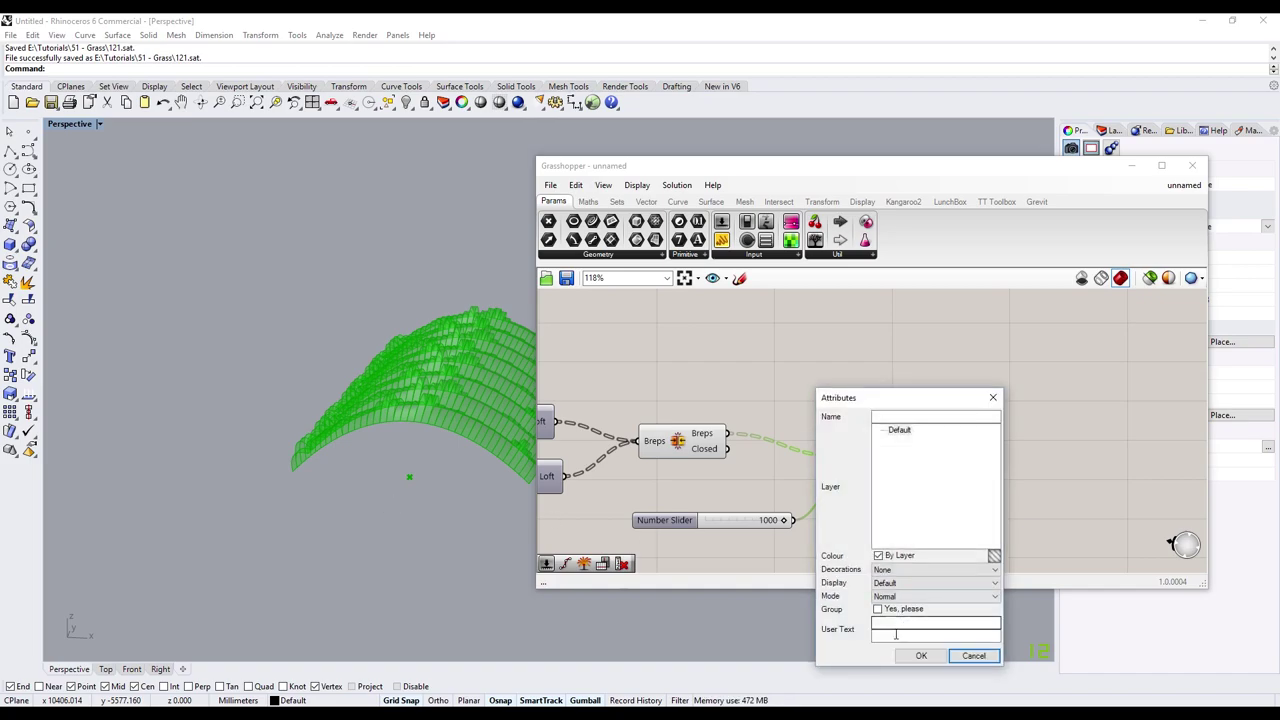
- Confirm the bake and window-select the baked arch in Rhino
key("Return")
right_click_drag(420, 512, 410, 460)
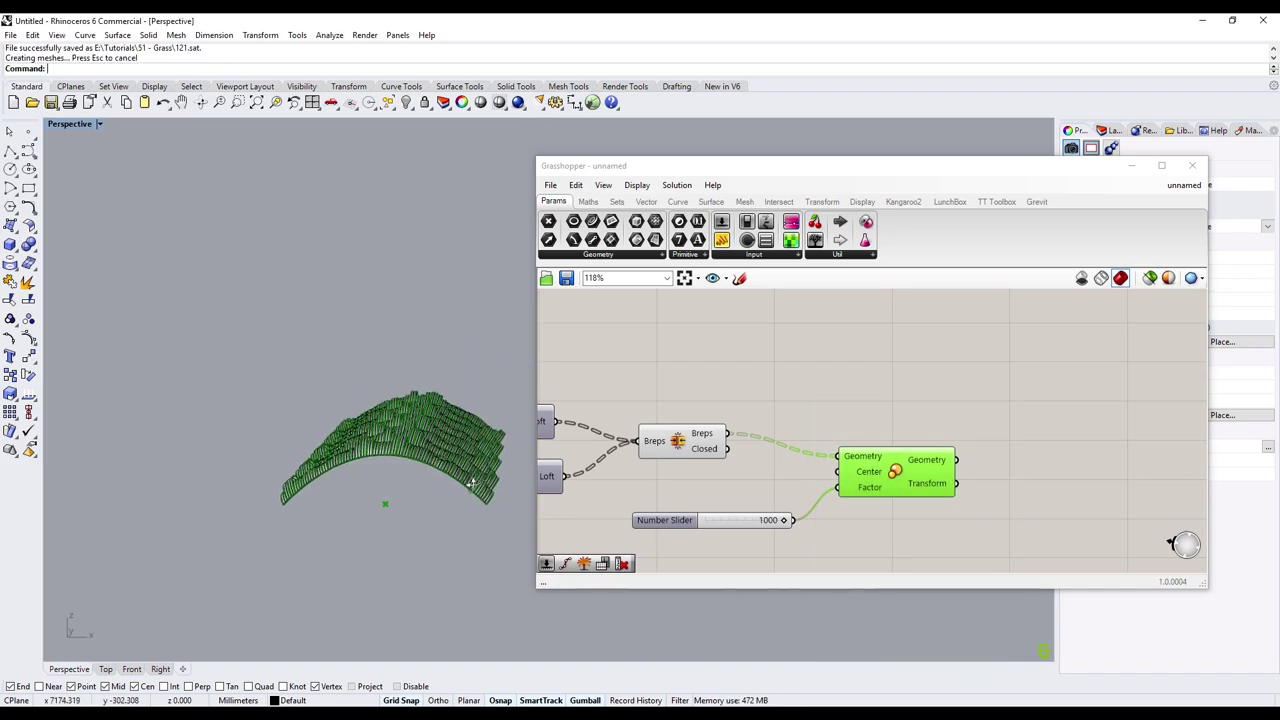
left_click_drag(308, 386, 476, 562)
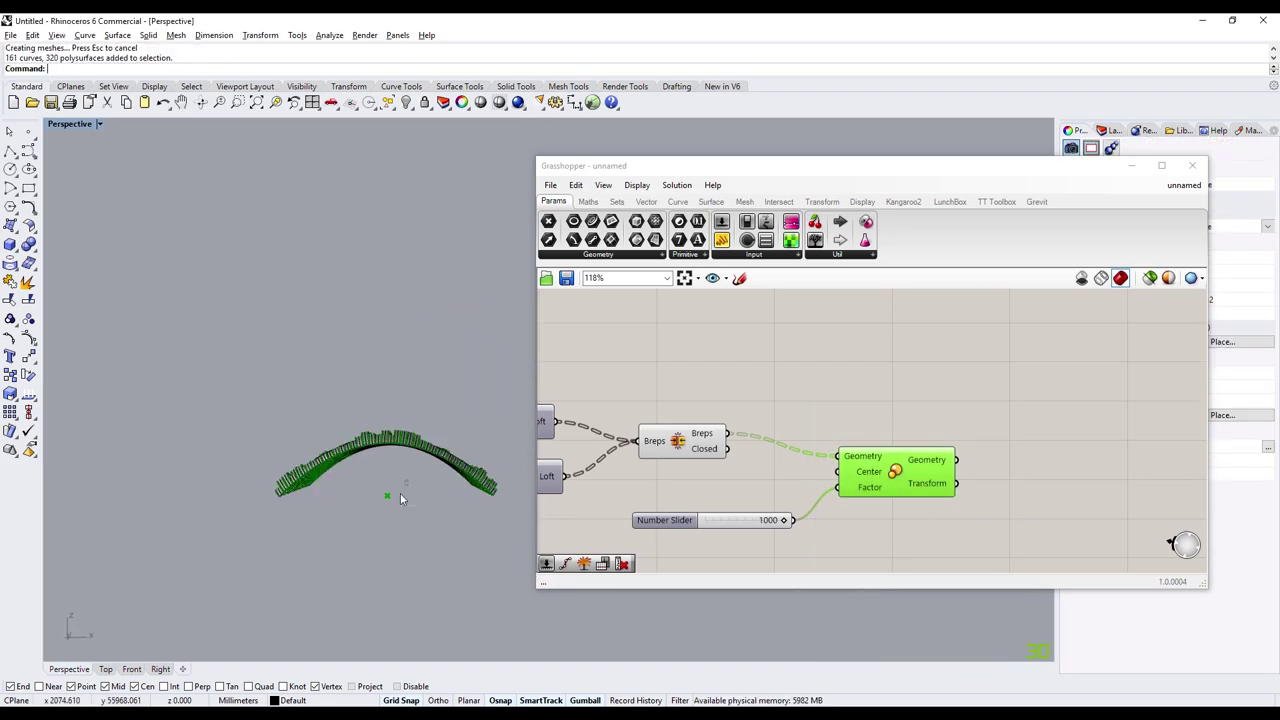
- Export the arch with origin as an ACIS SAT file named Test 4
left_click(10, 36)
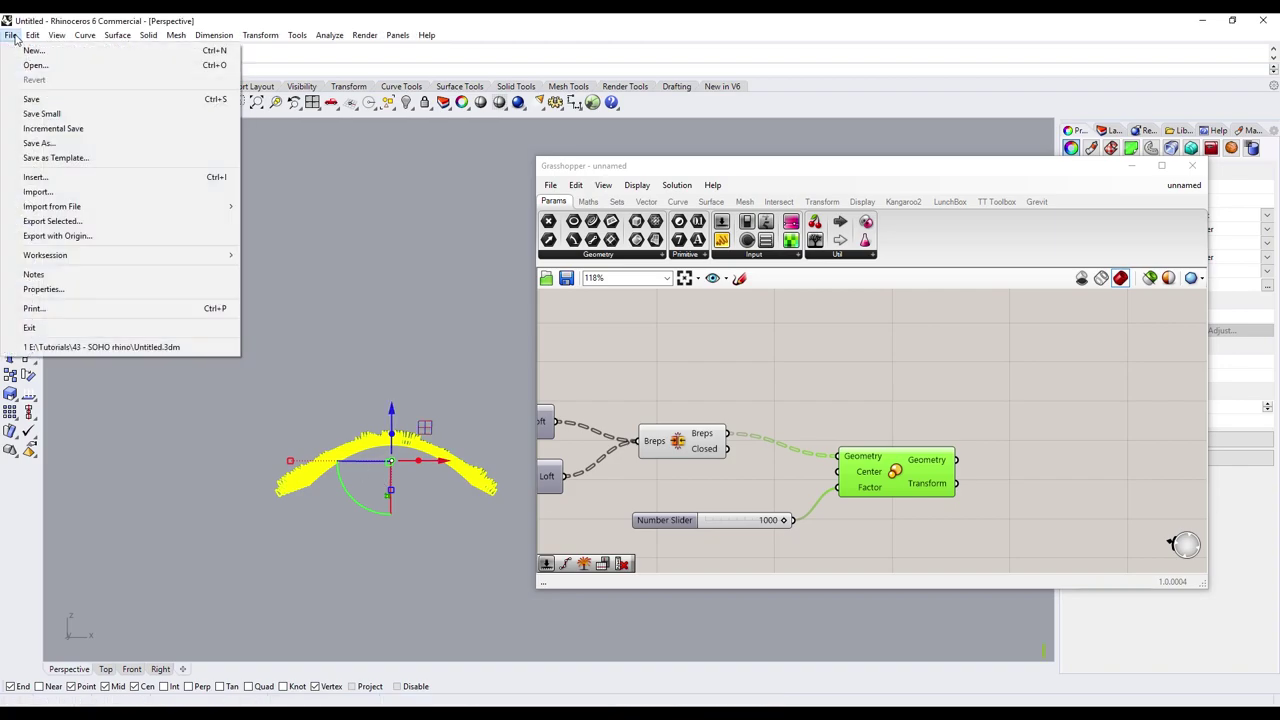
left_click(60, 221)
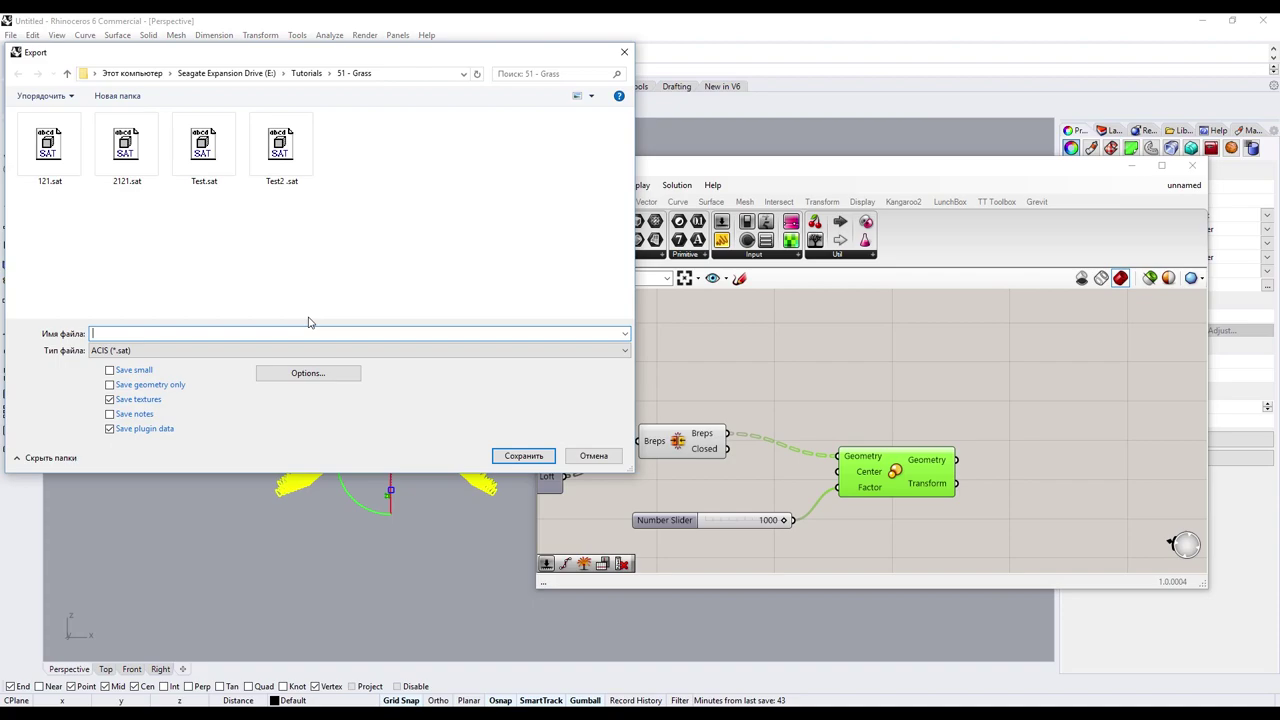
type("Test 4")
left_click(524, 455)
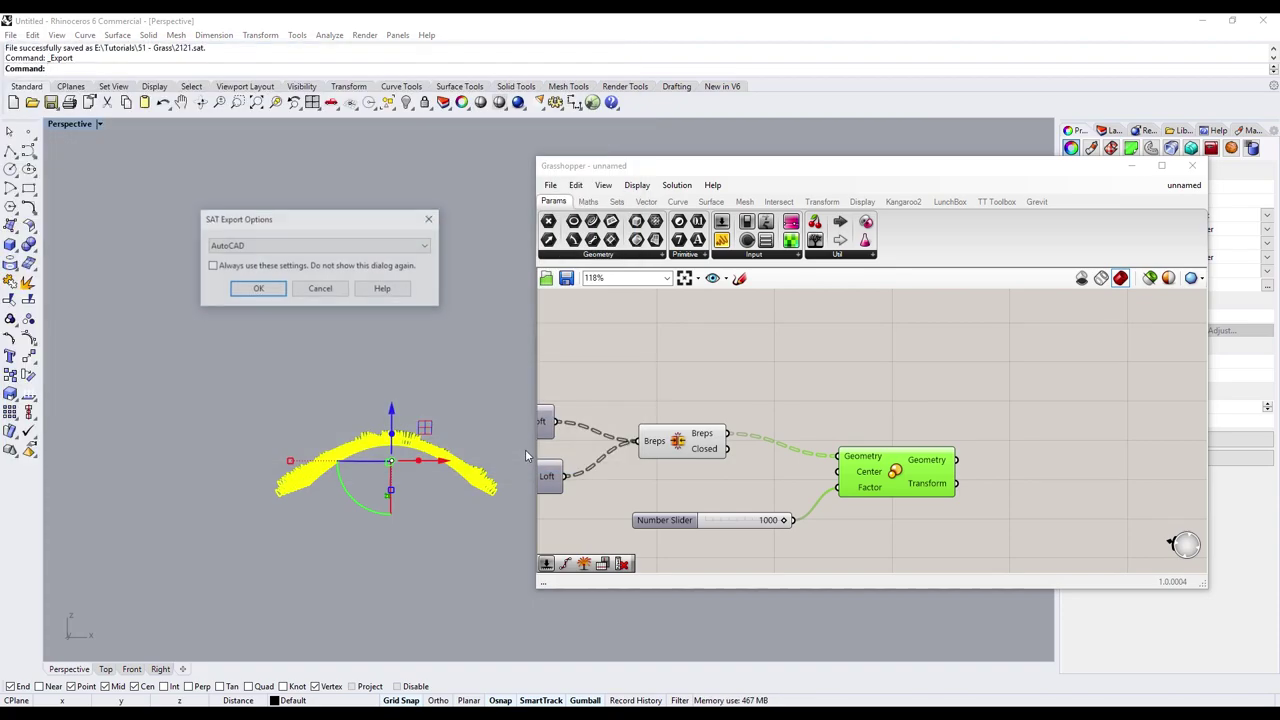
left_click(229, 292)
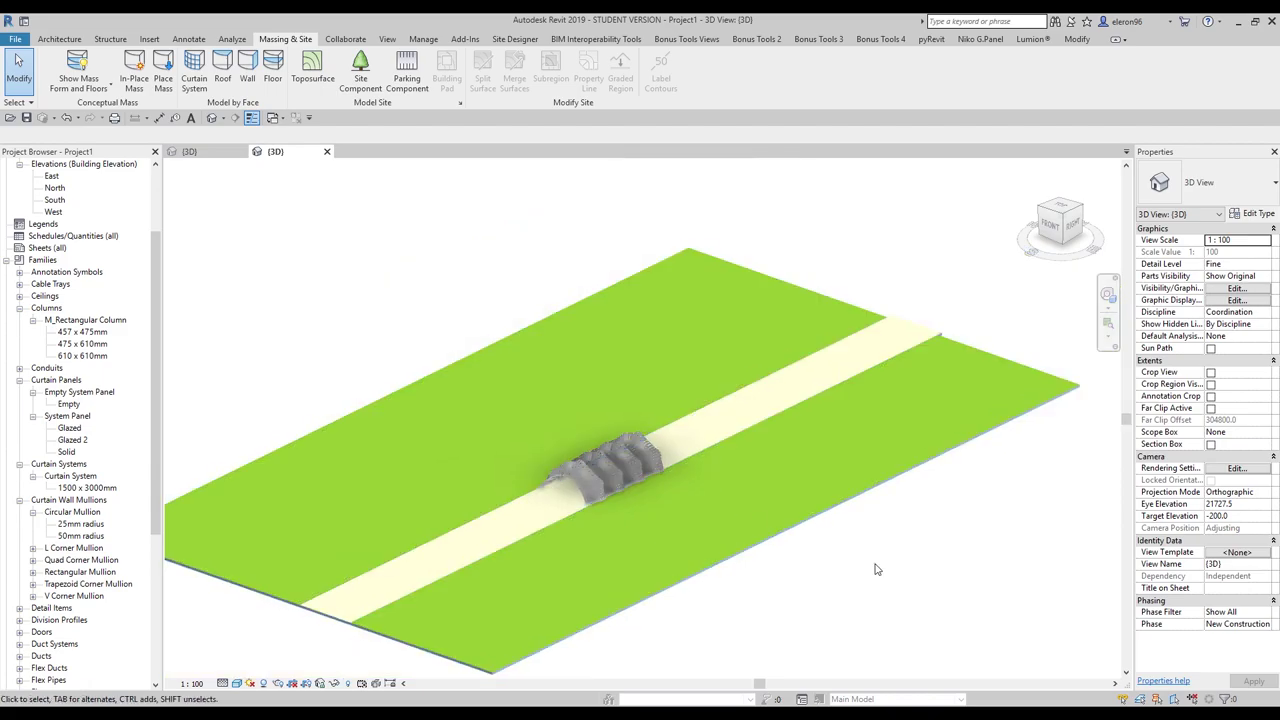
- Create an in-place mass named Pathway
left_click(134, 72)
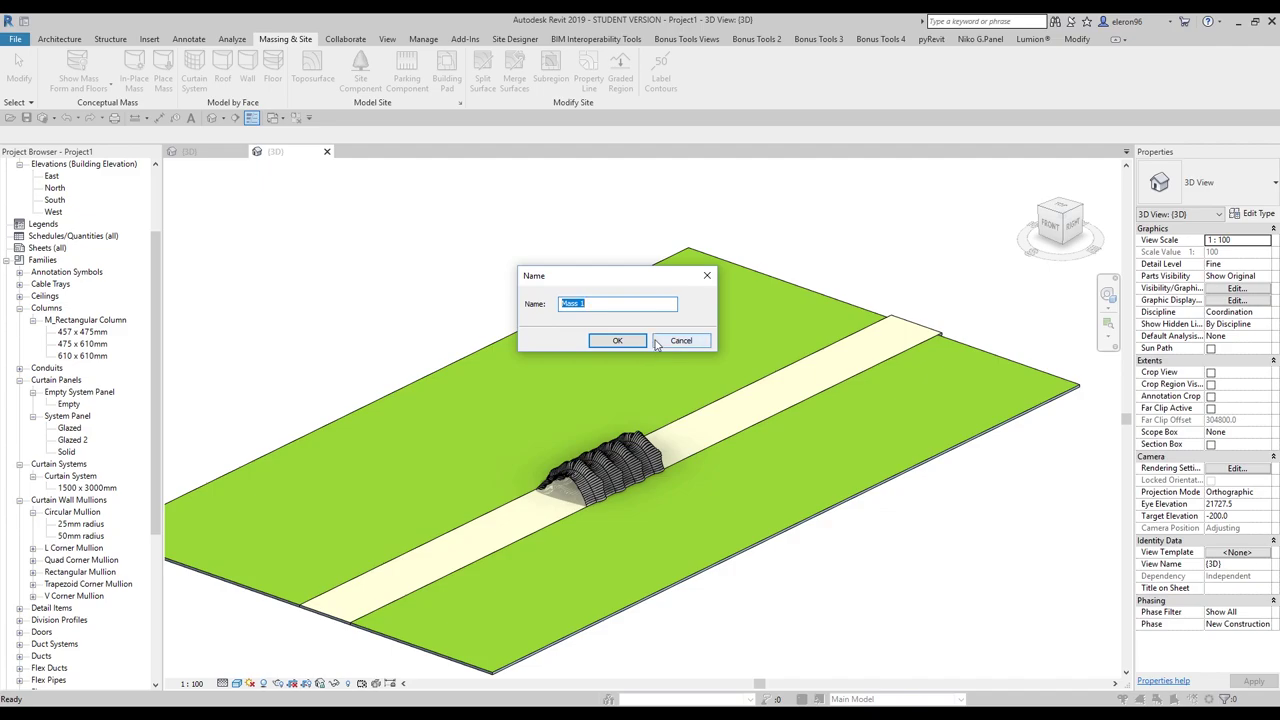
type("Ca")
key("BackSpace")
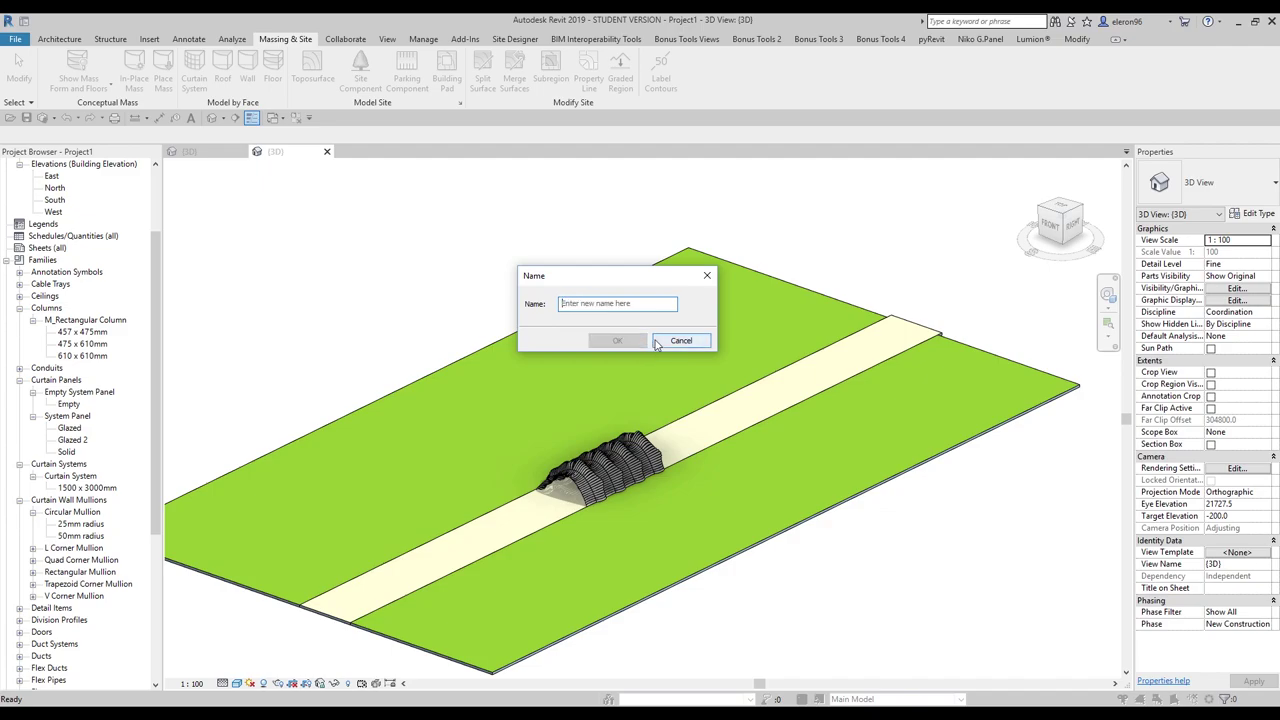
type("Pathway")
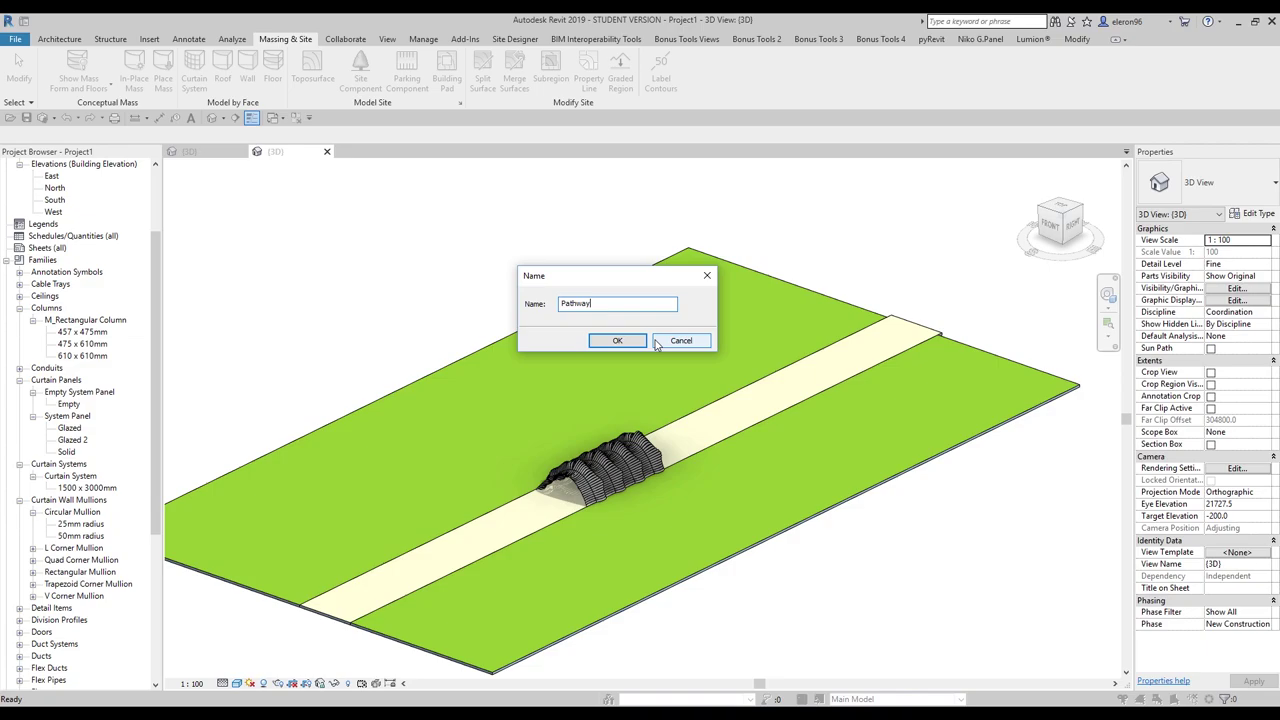
key("Return")
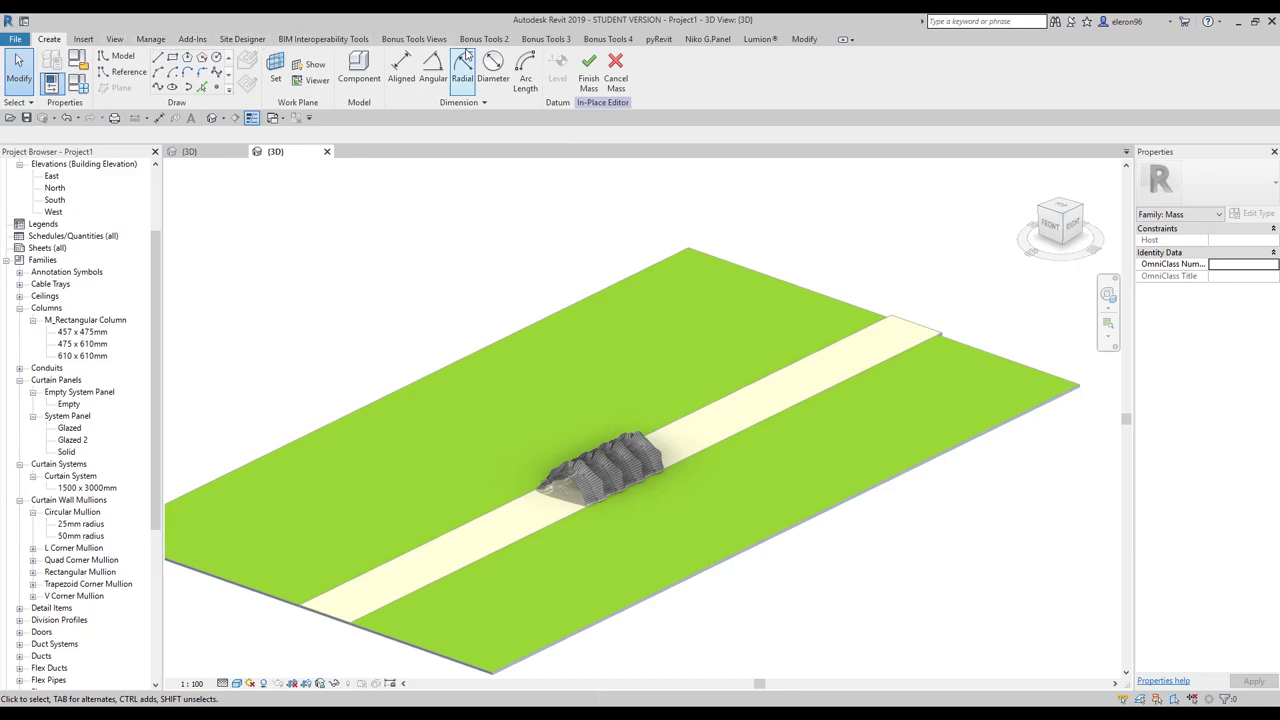
- Import Test 4.sat into the mass with the Mass category
left_click(83, 40)
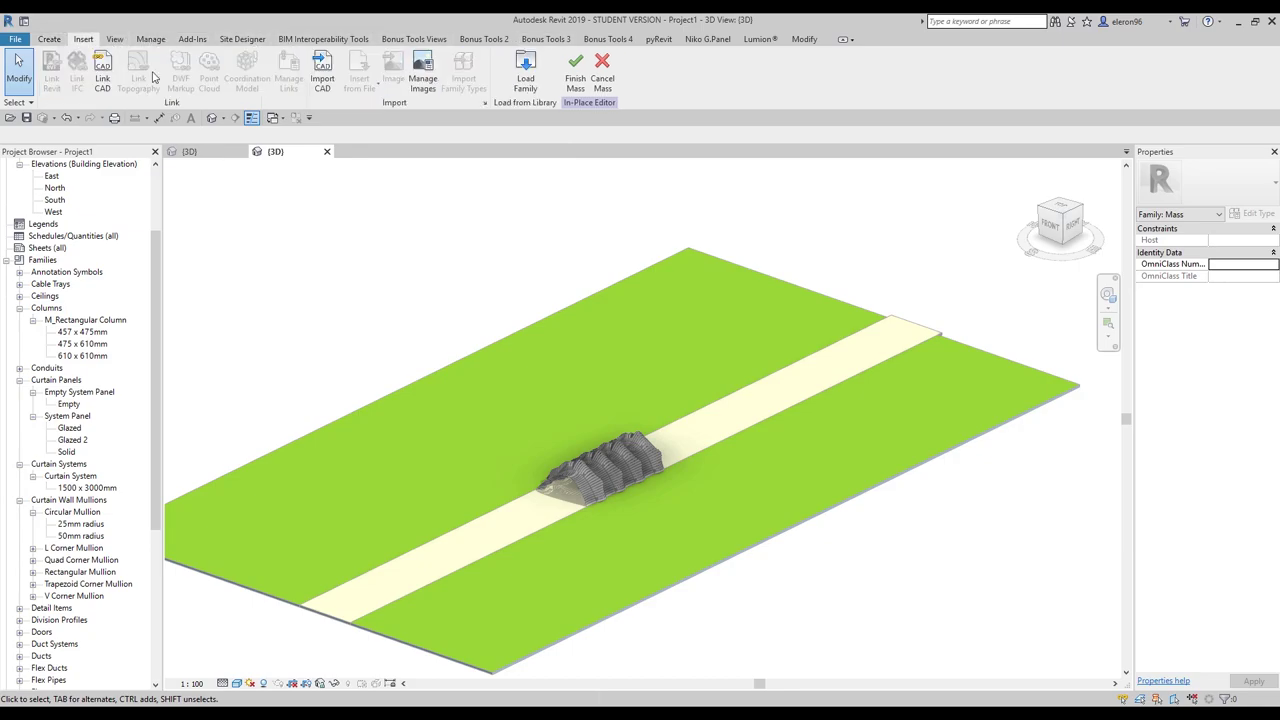
left_click(322, 72)
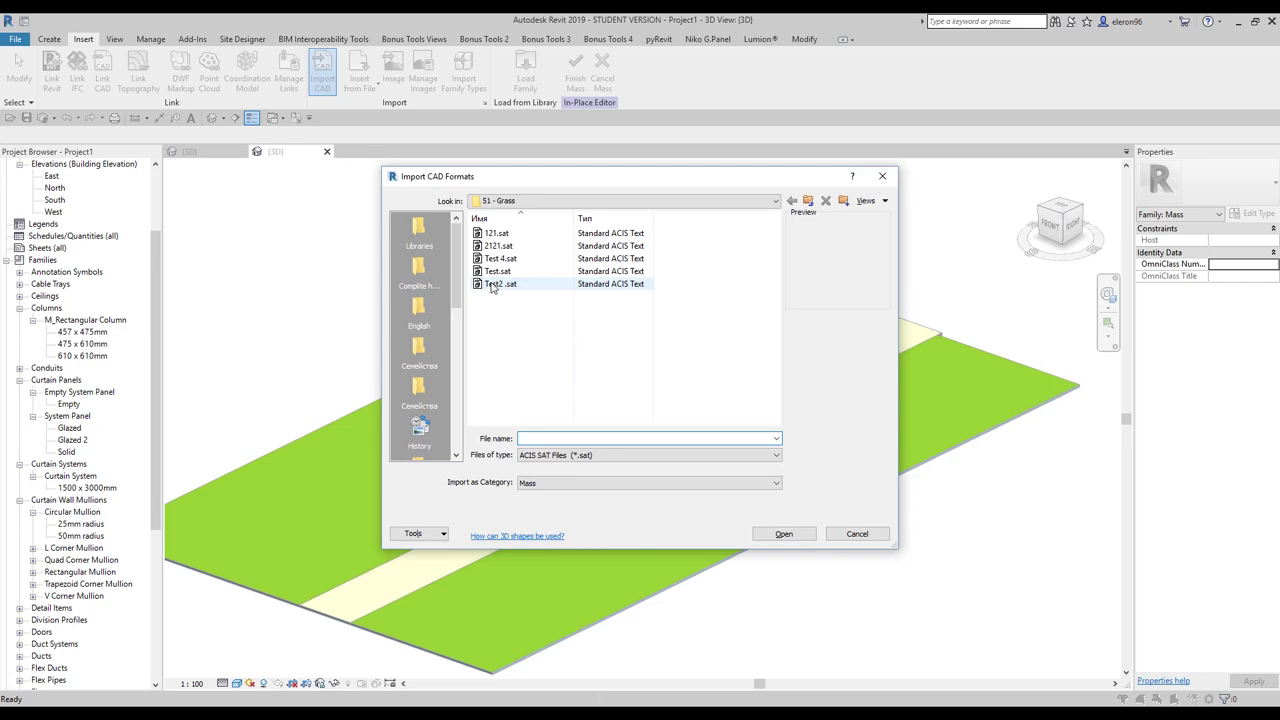
left_click(506, 259)
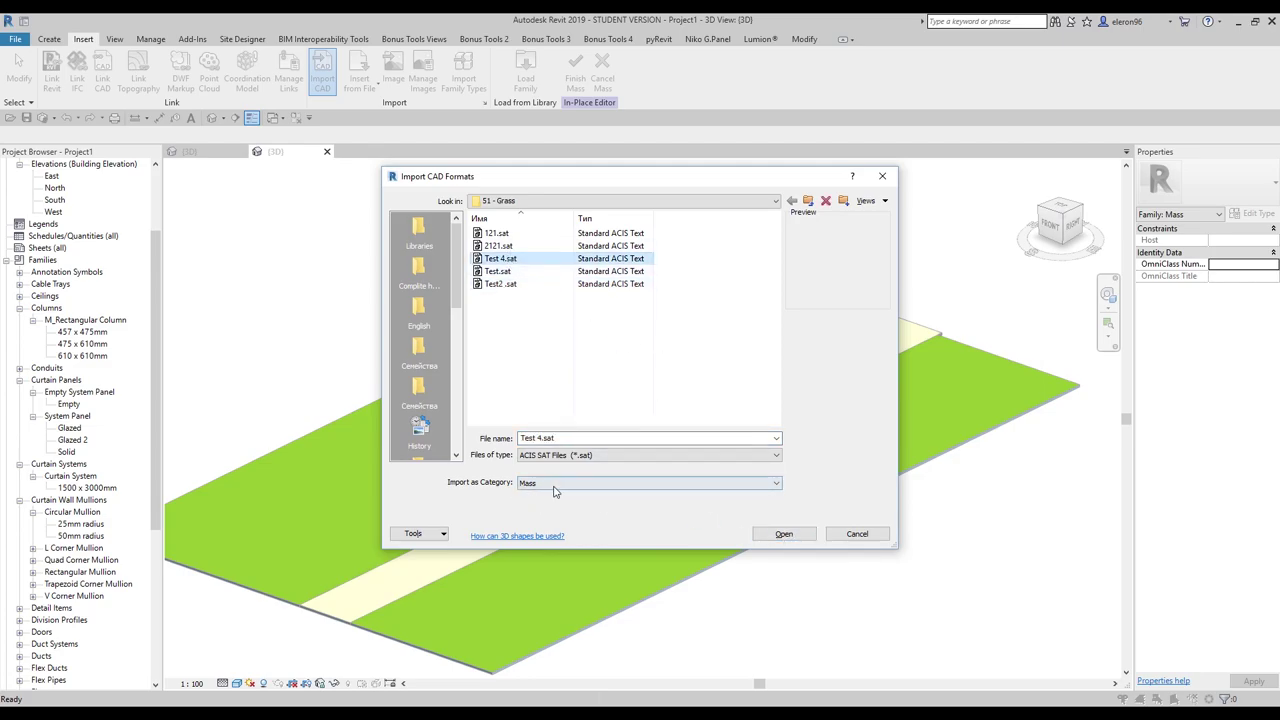
left_click(758, 538)
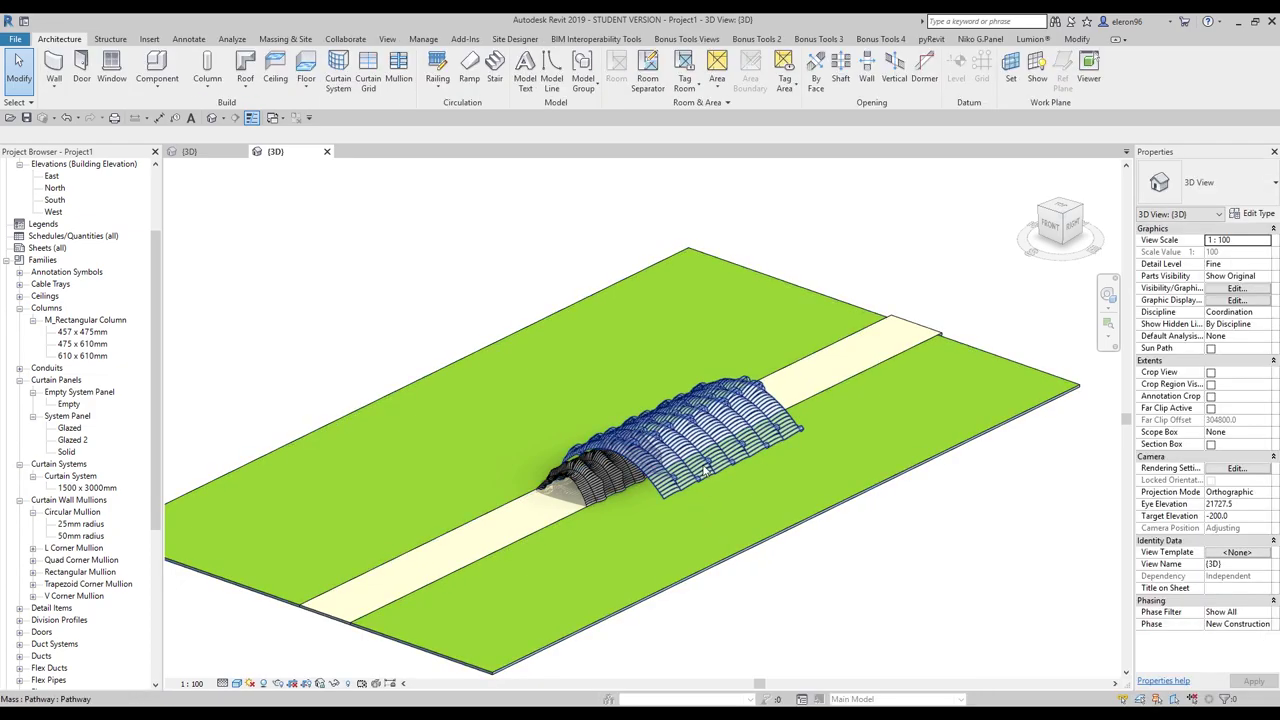
- Use Wall by Face on eight rib faces, climbing from the bottom to the top of the arch
scroll(703, 470, "up", 4)
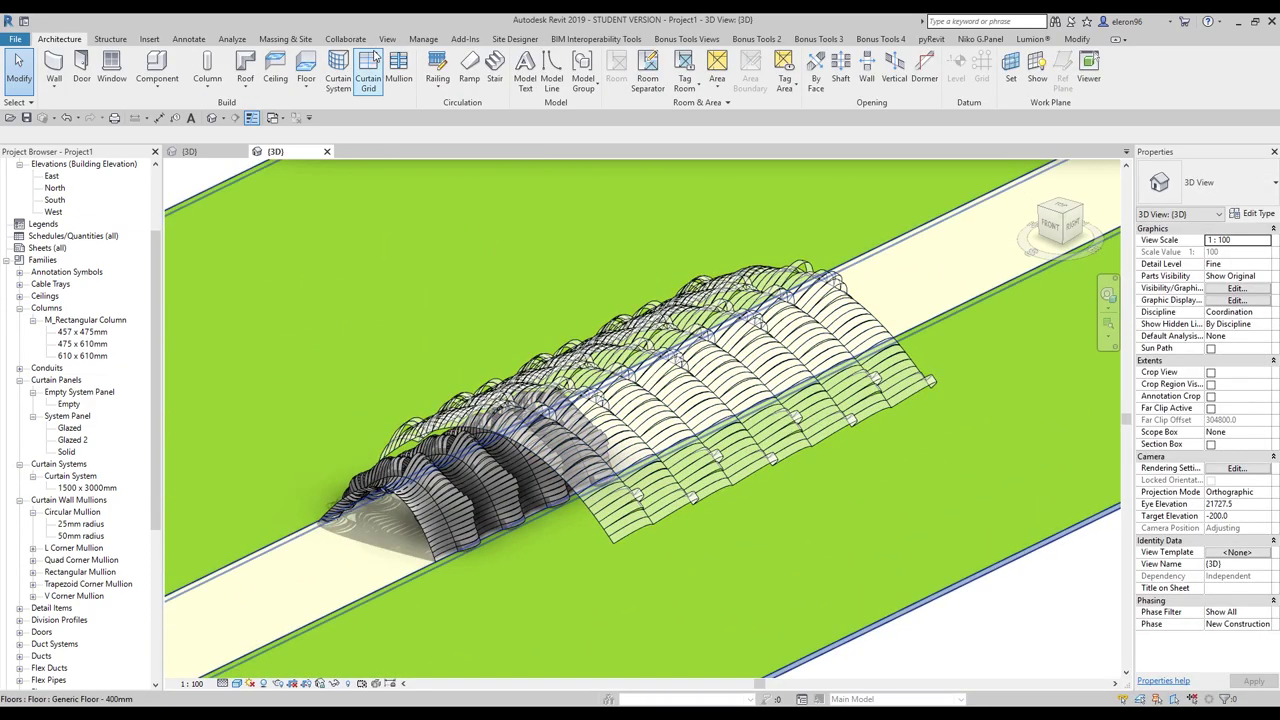
left_click(289, 39)
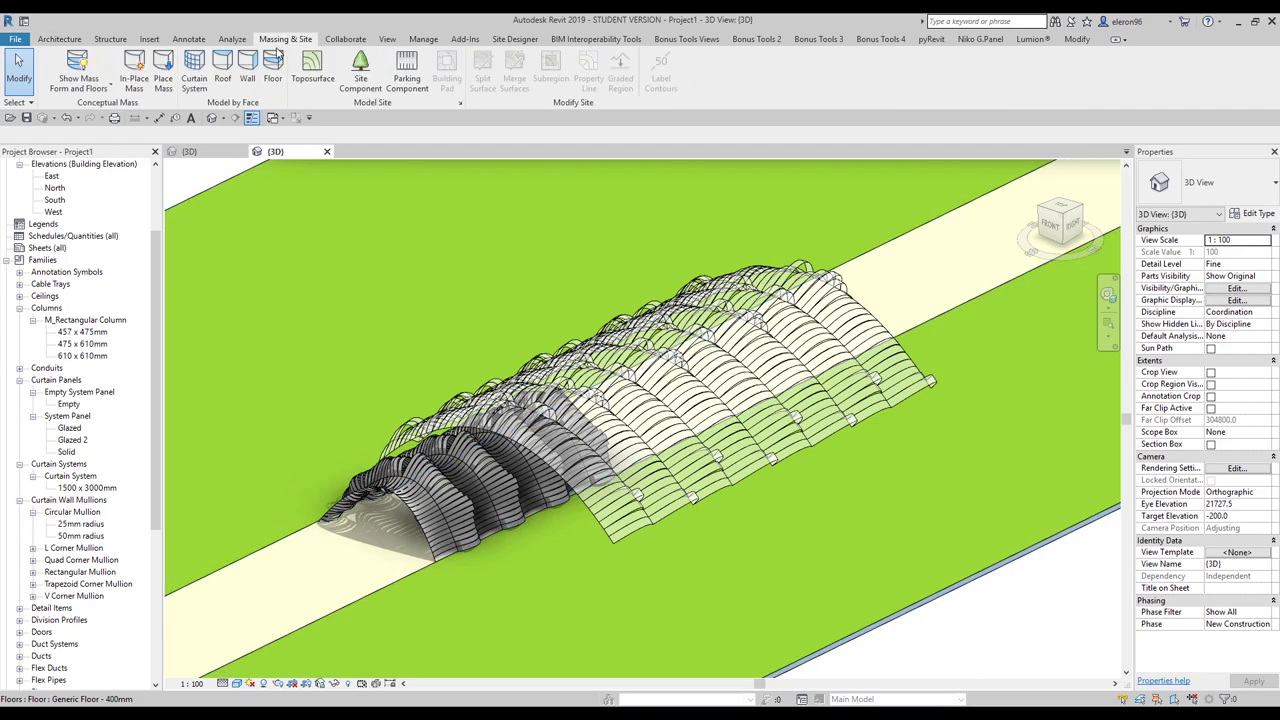
left_click(247, 70)
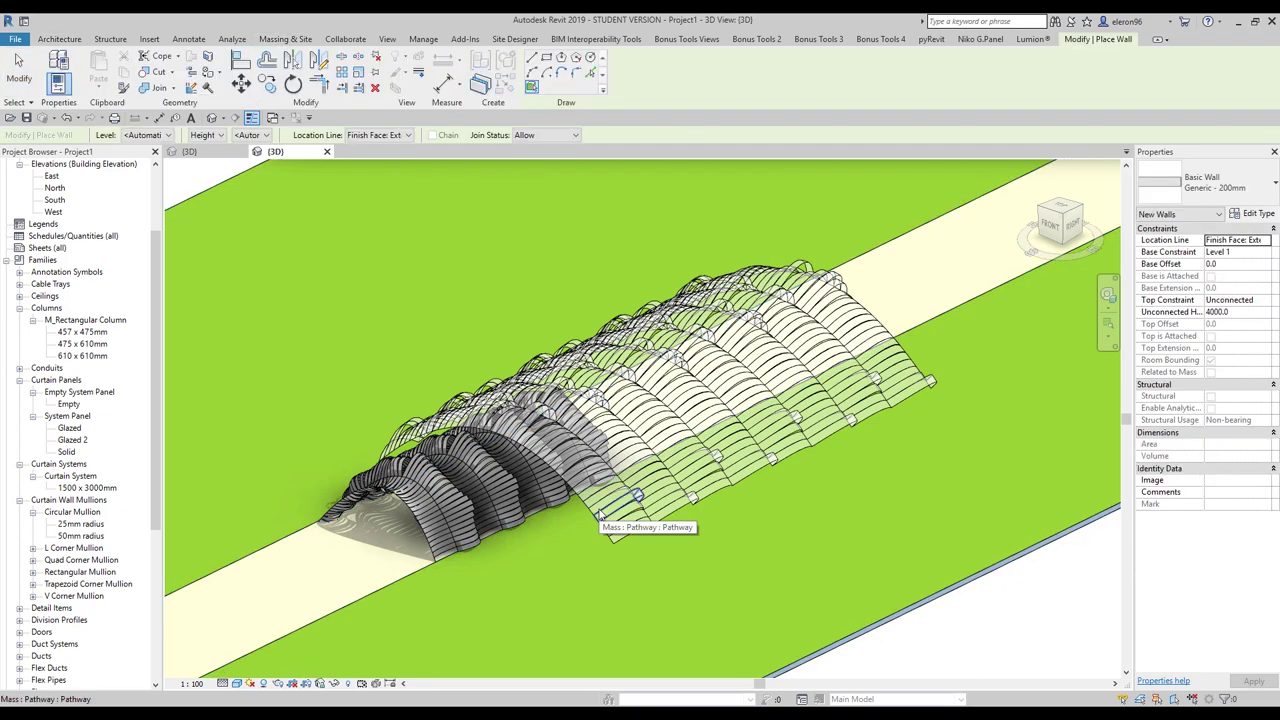
scroll(600, 514, "up", 3)
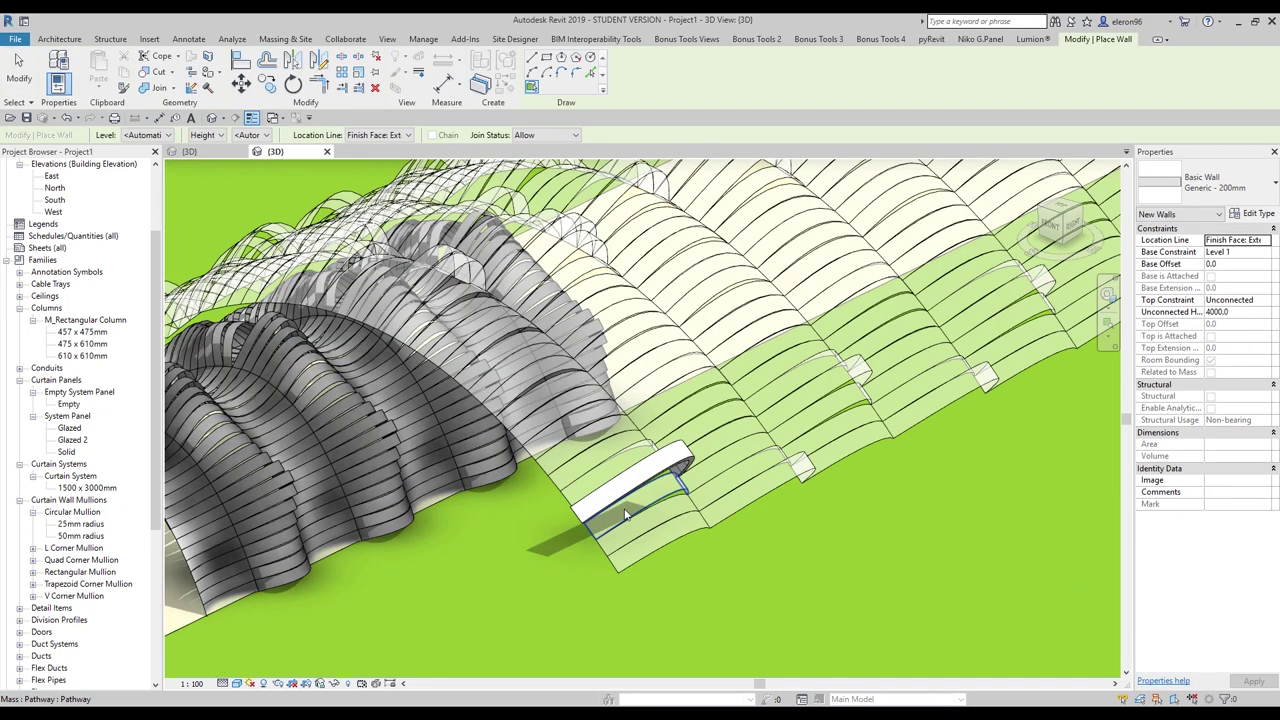
left_click(624, 516)
left_click(621, 523)
left_click(618, 530)
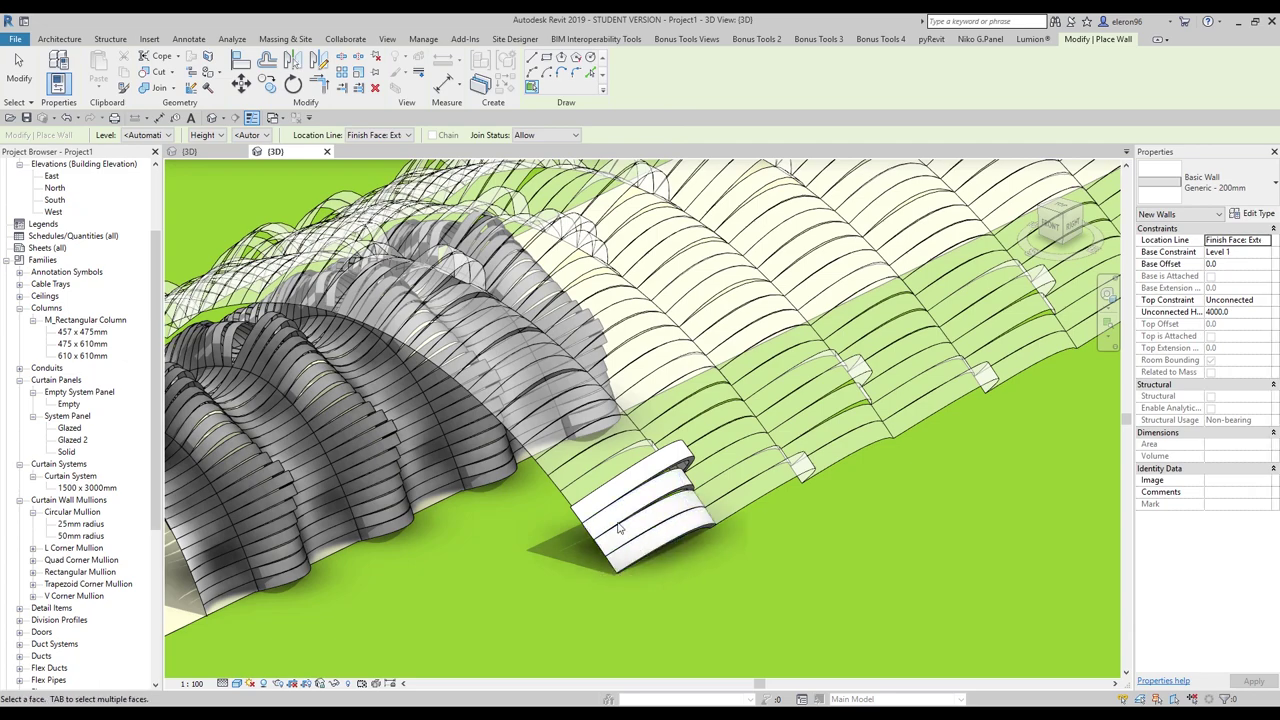
left_click(603, 500)
left_click(590, 475)
left_click(578, 452)
left_click(565, 430)
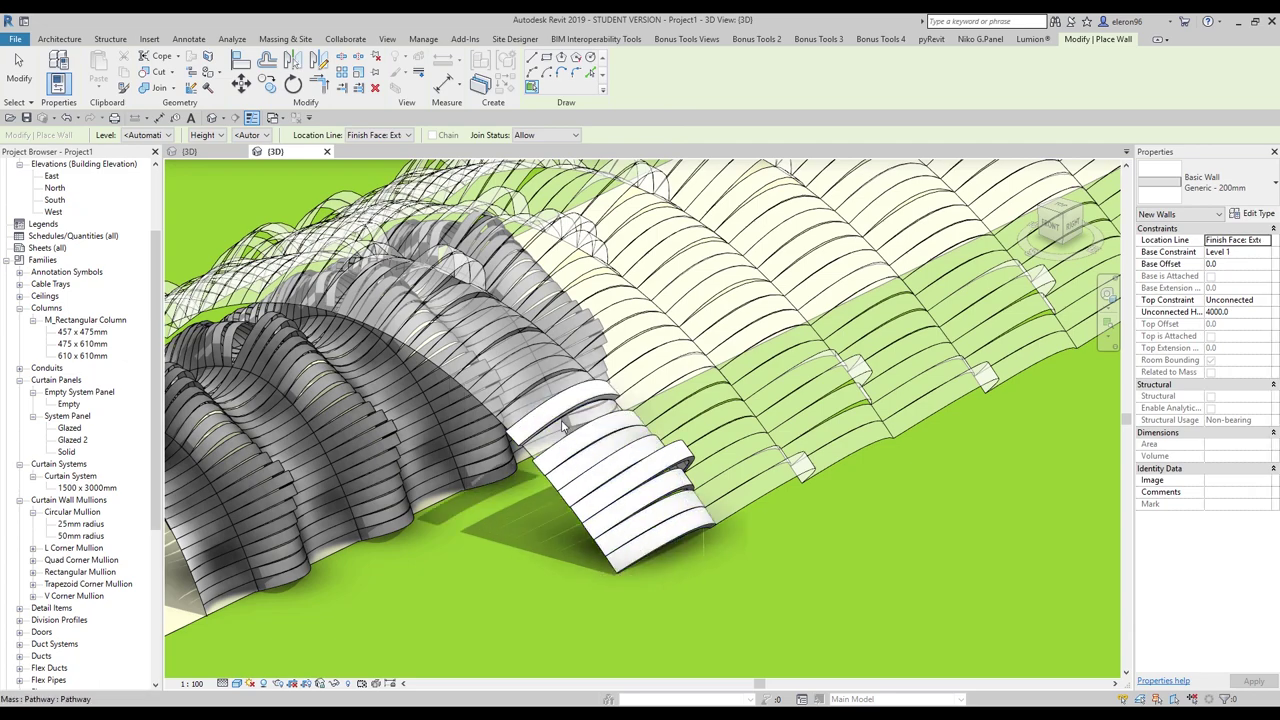
left_click(555, 428)
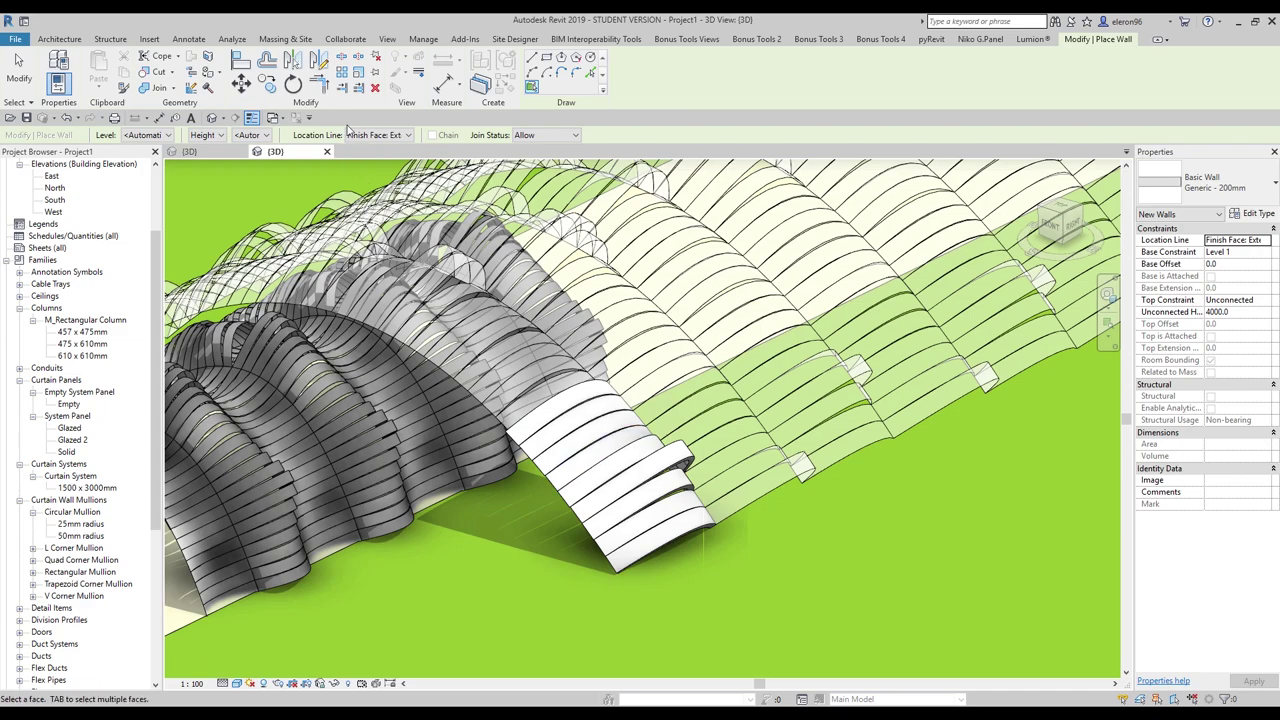
left_click(285, 40)
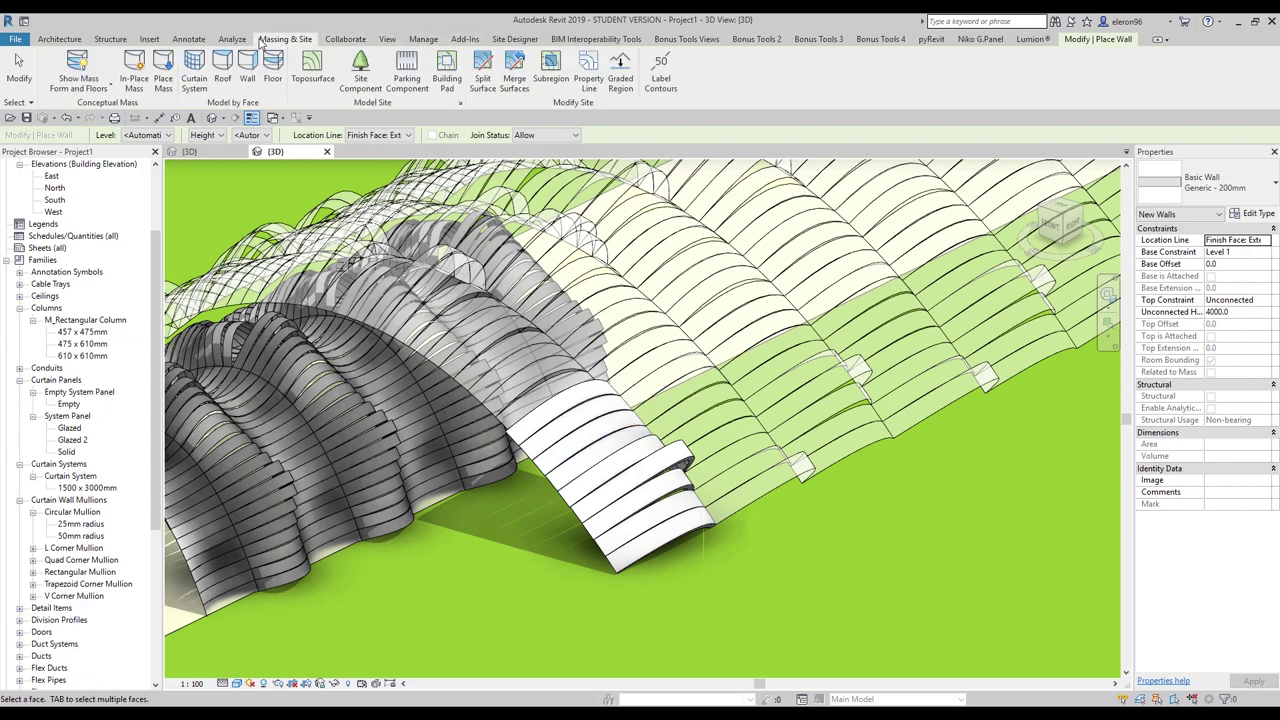
- Create a curtain system by face on the canopy faces above the walls
left_click(195, 72)
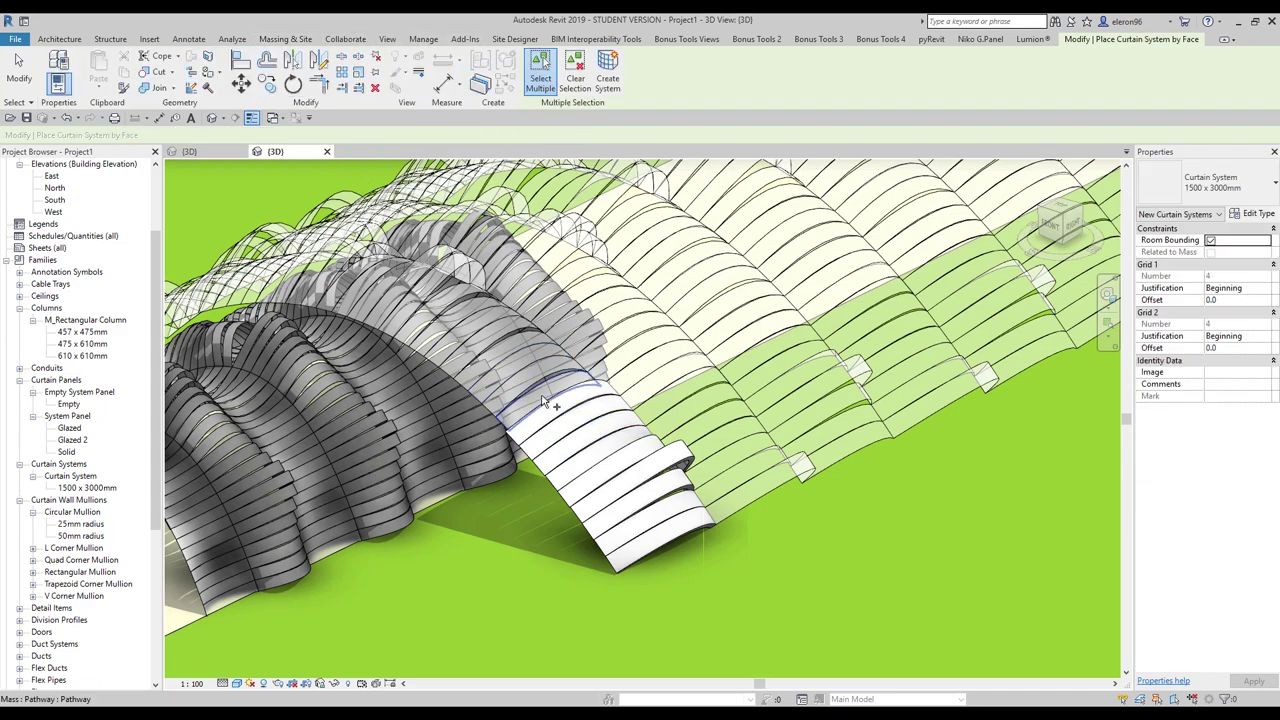
left_click(533, 381)
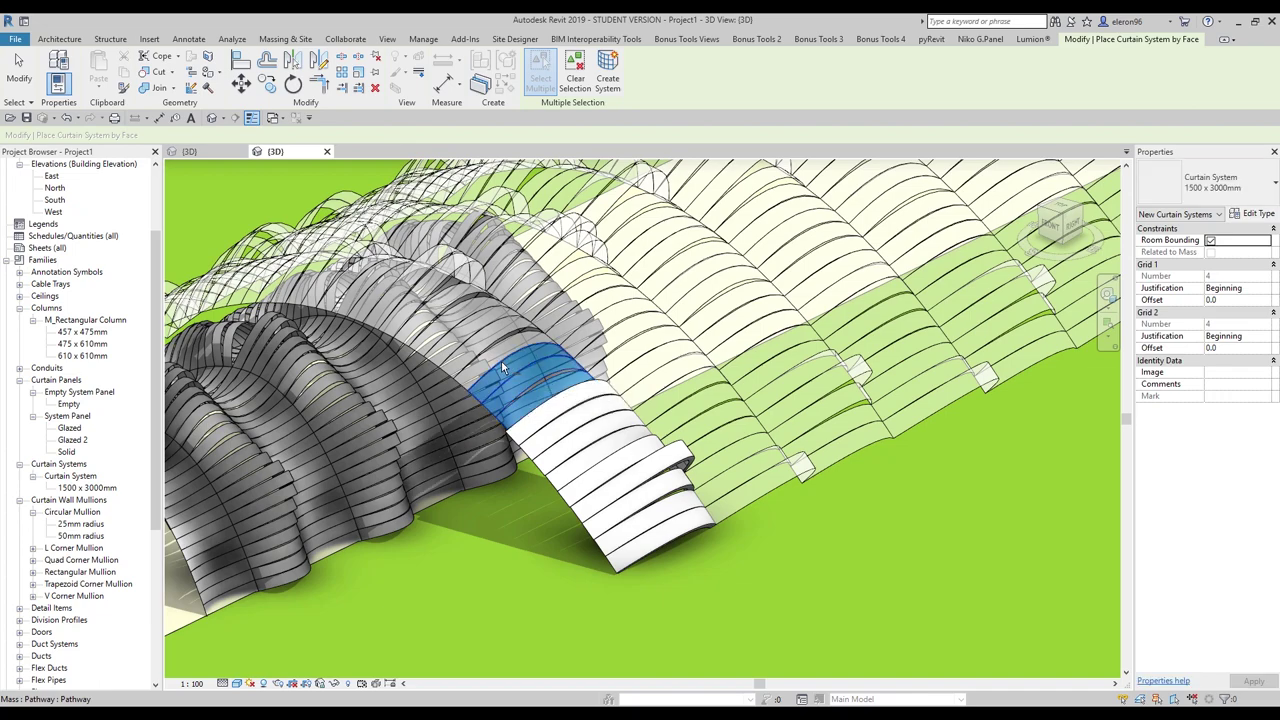
left_click(500, 356)
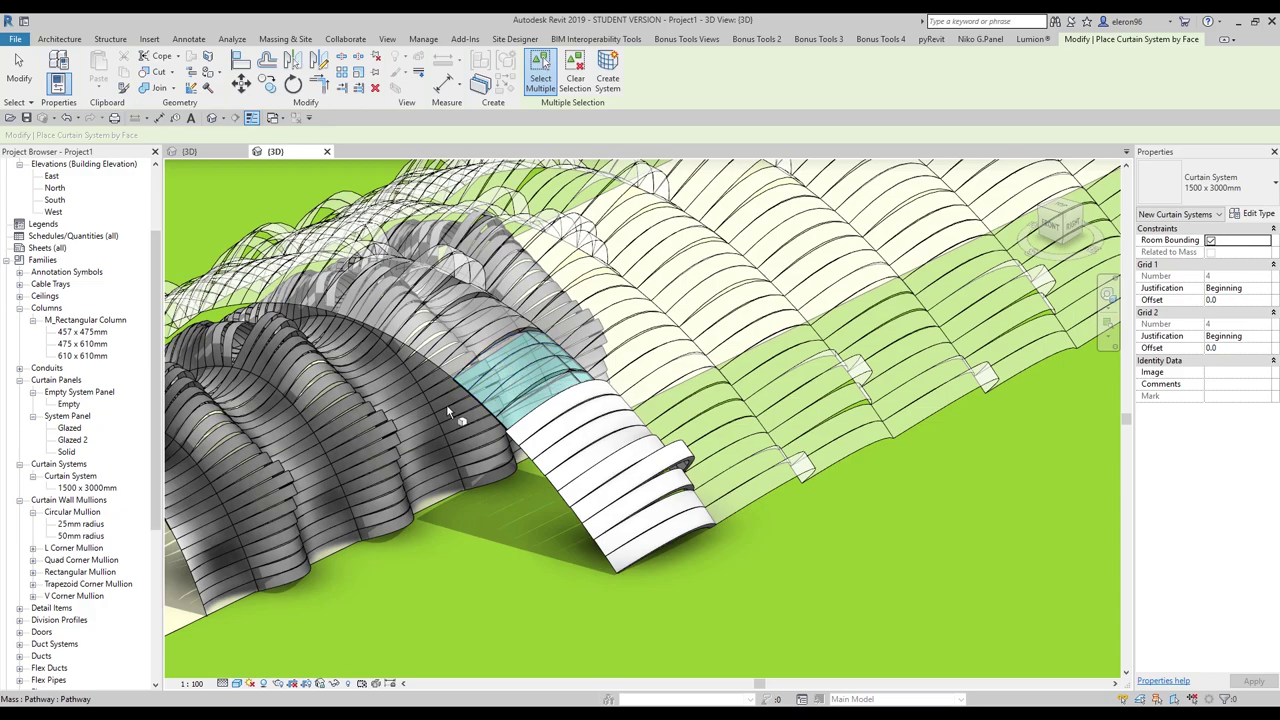
key("Escape")
- Inspect the new glazed curtain panels, then orbit to view the whole canopy
middle_click_drag(465, 365, 385, 486, "shift")
left_click(585, 380)
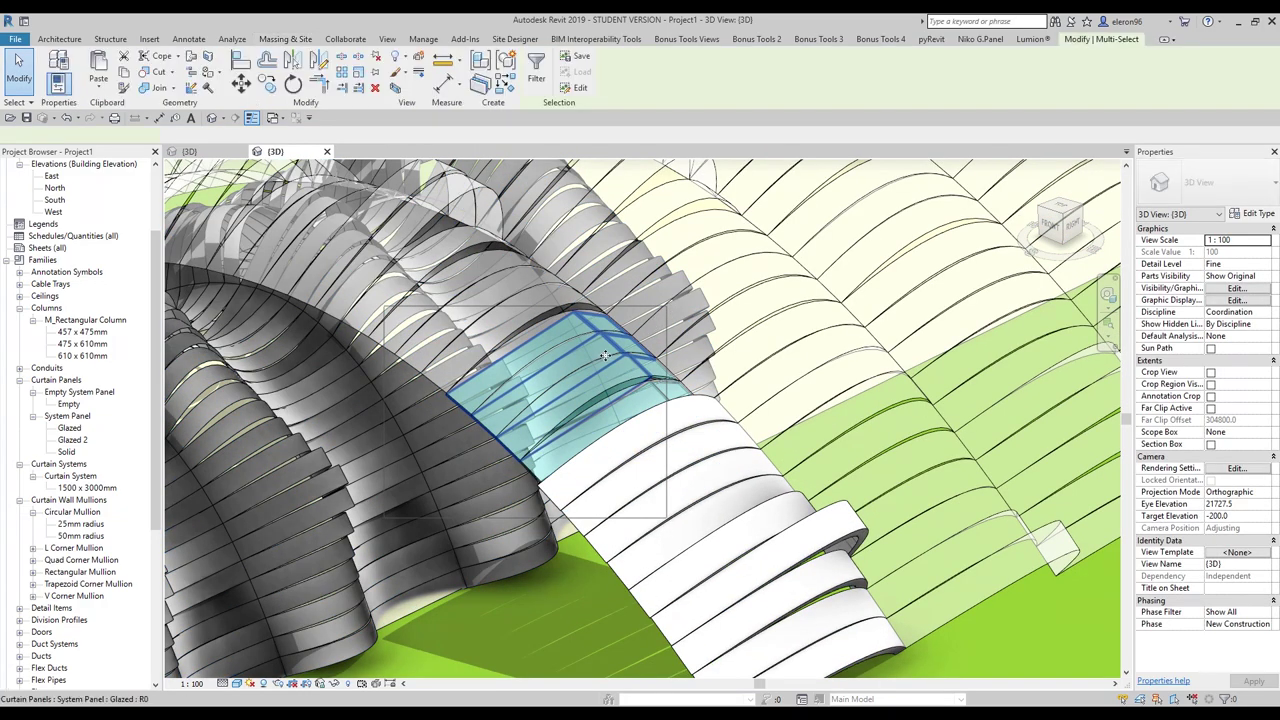
key("Escape")
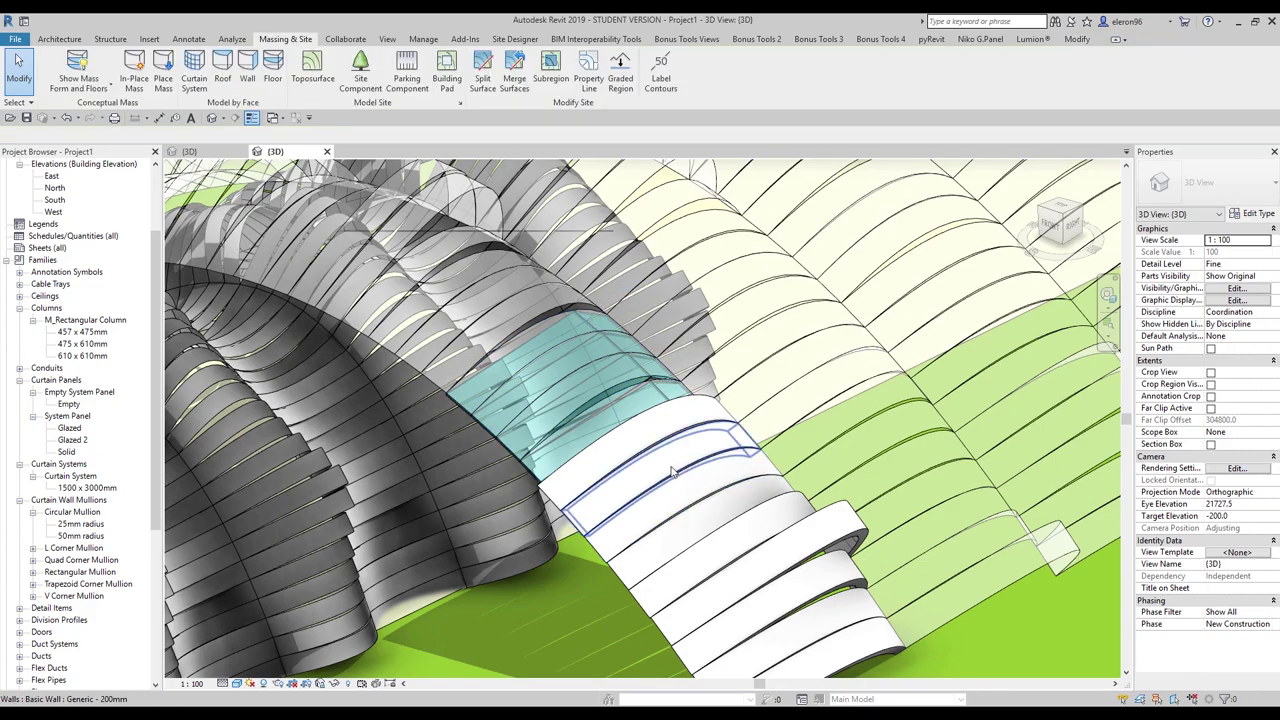
scroll(650, 420, "down", 3)
mouse_move(650, 420)
middle_mouse_down("shift")
mouse_move(712, 438)
mouse_move(709, 508)
mouse_move(565, 675)
middle_mouse_up("shift")
scroll(709, 497, "down", 5)
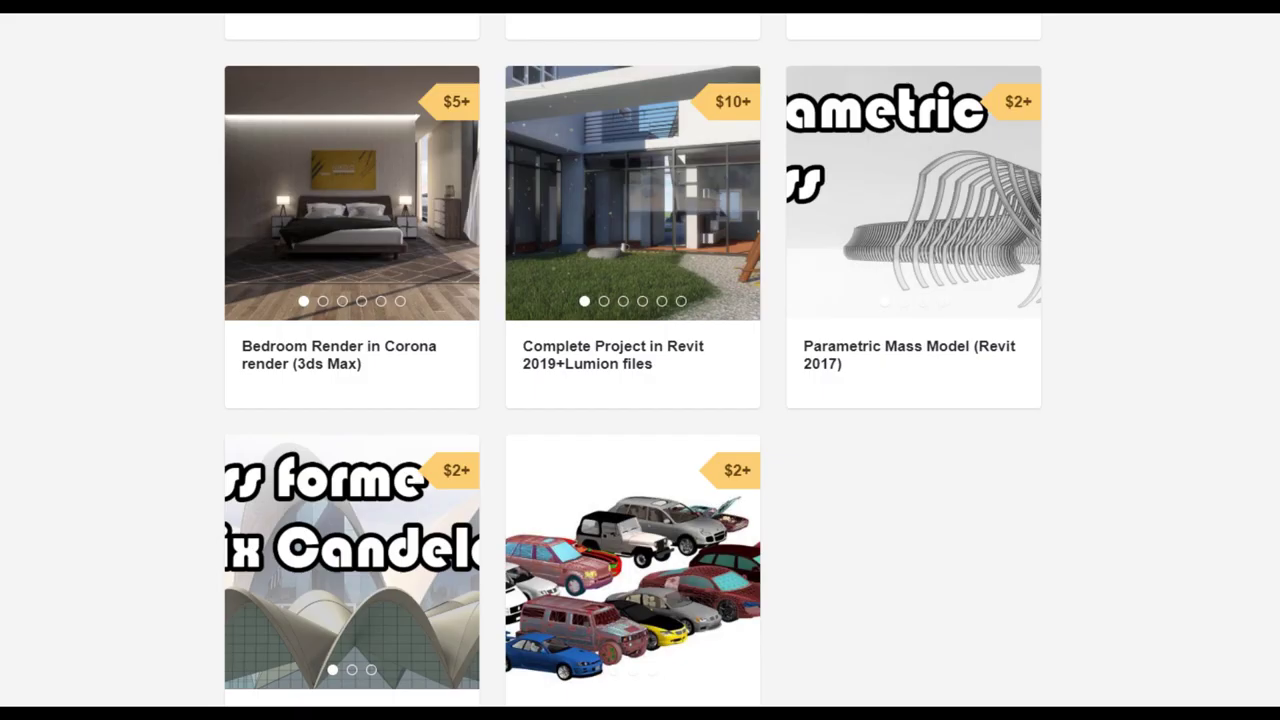
scroll(678, 600, "up", 2)
scroll(678, 600, "up", 2)
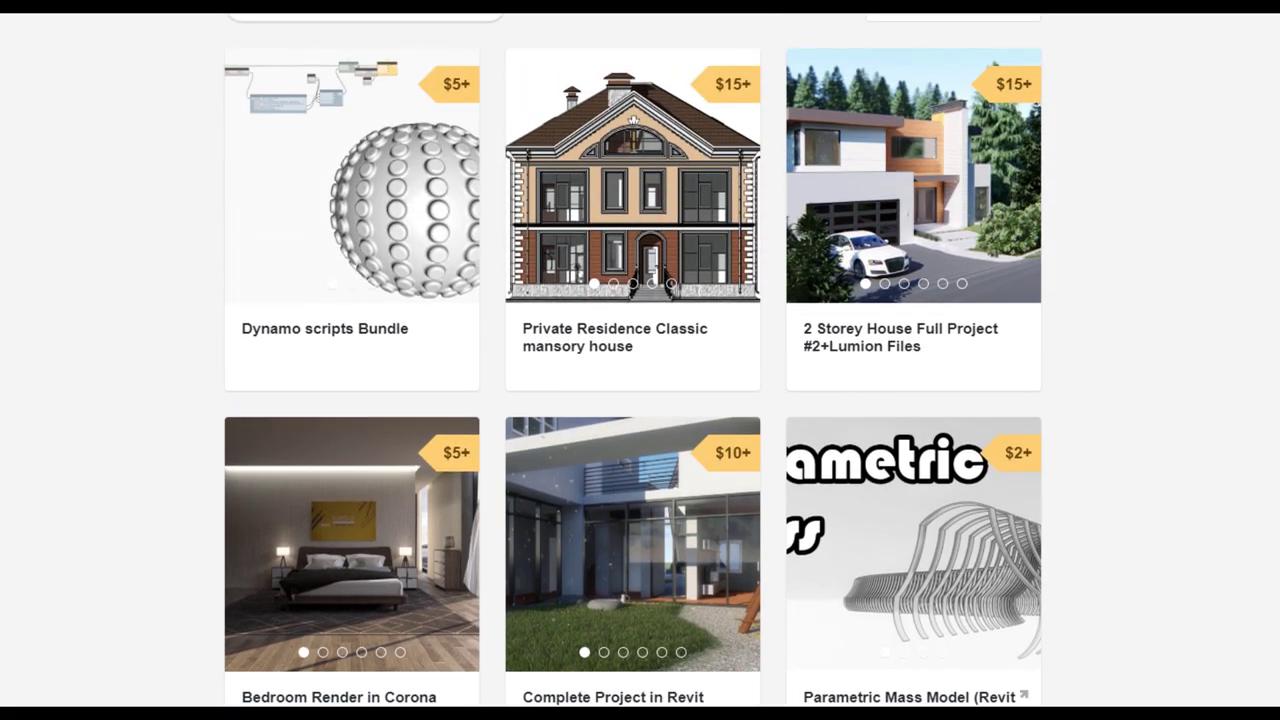
scroll(678, 600, "up", 3)
scroll(678, 700, "up", 2)
scroll(678, 700, "down", 2)
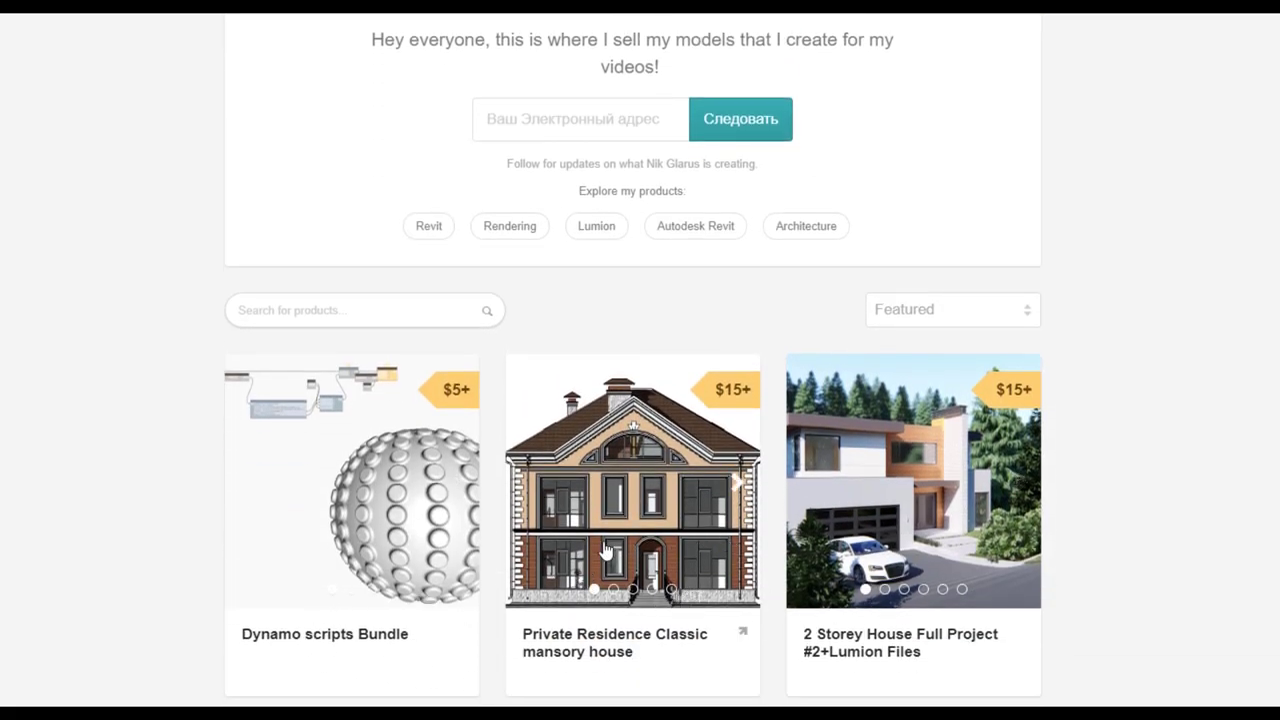
scroll(626, 543, "down", 2)
scroll(640, 505, "down", 2)
scroll(676, 478, "up", 2)
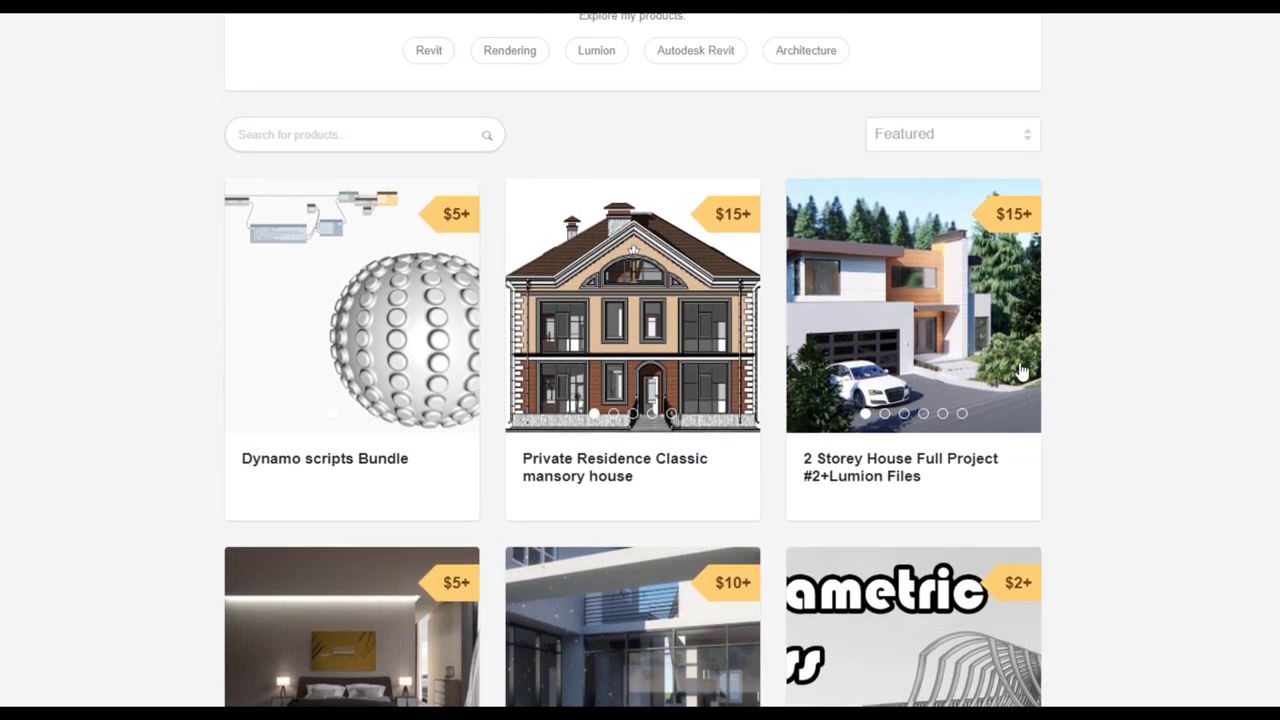
scroll(1145, 489, "up", 1)
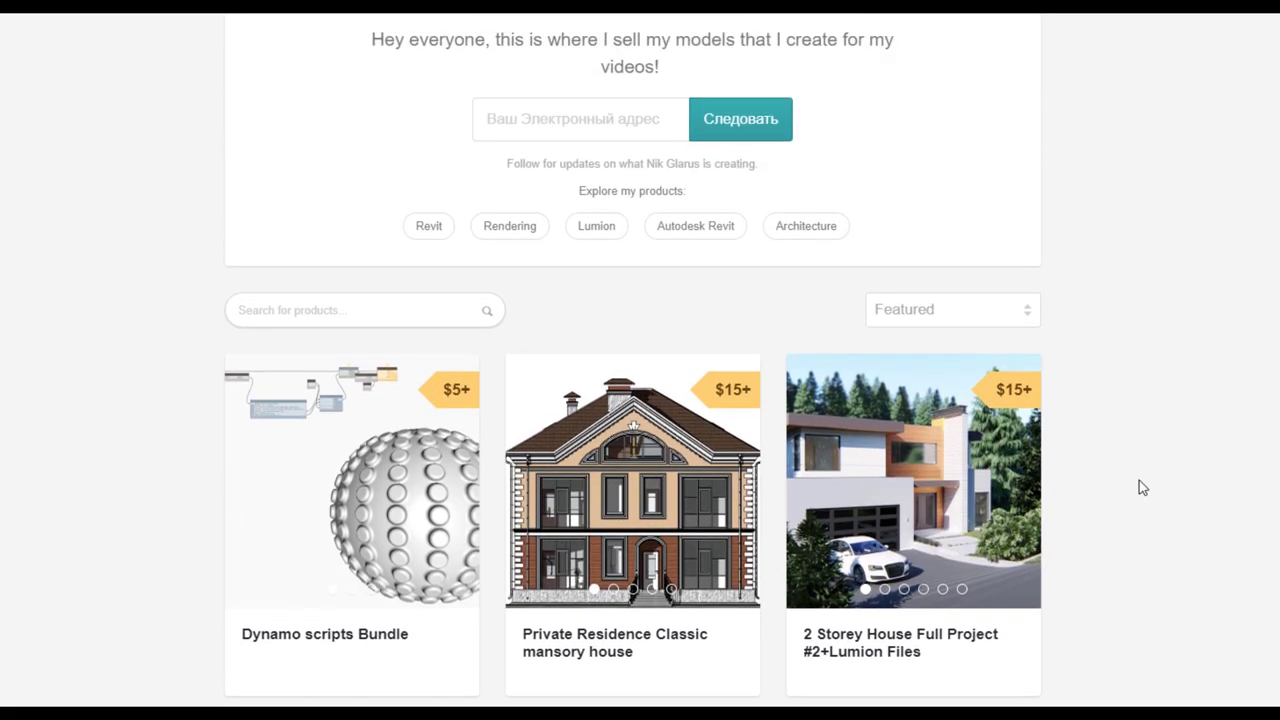
scroll(1141, 487, "up", 1)
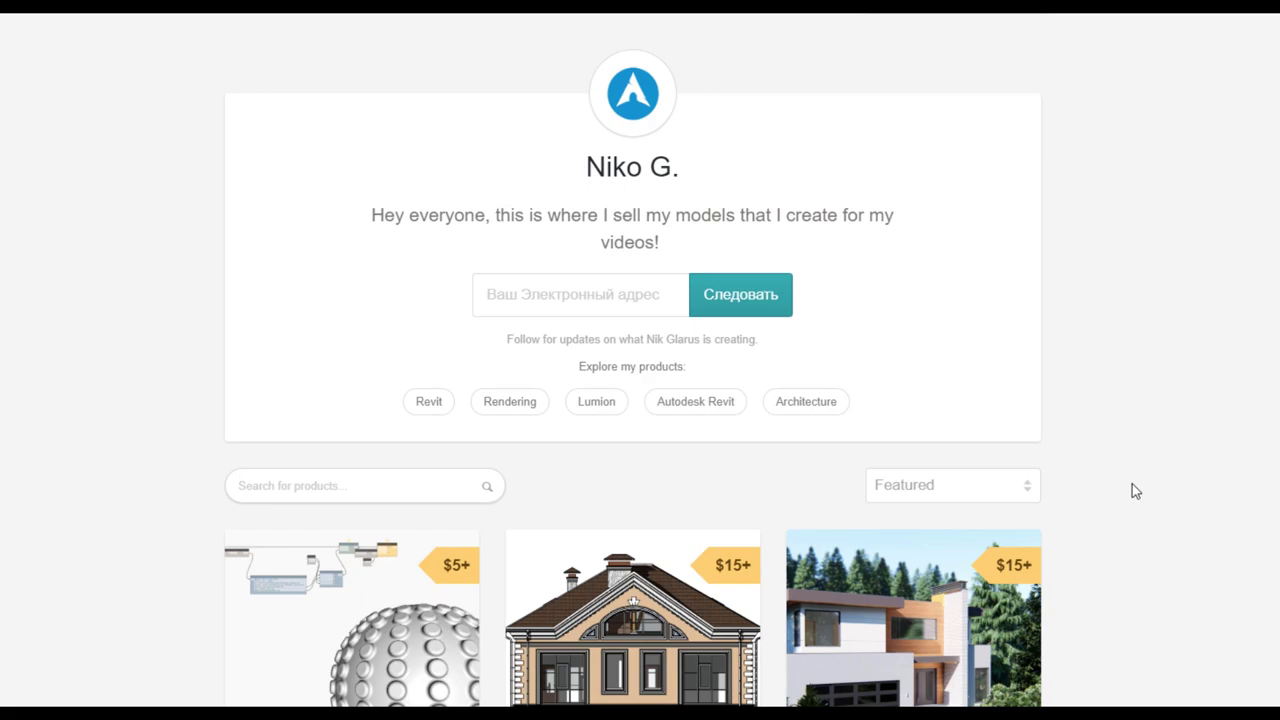
scroll(1134, 489, "down", 2)
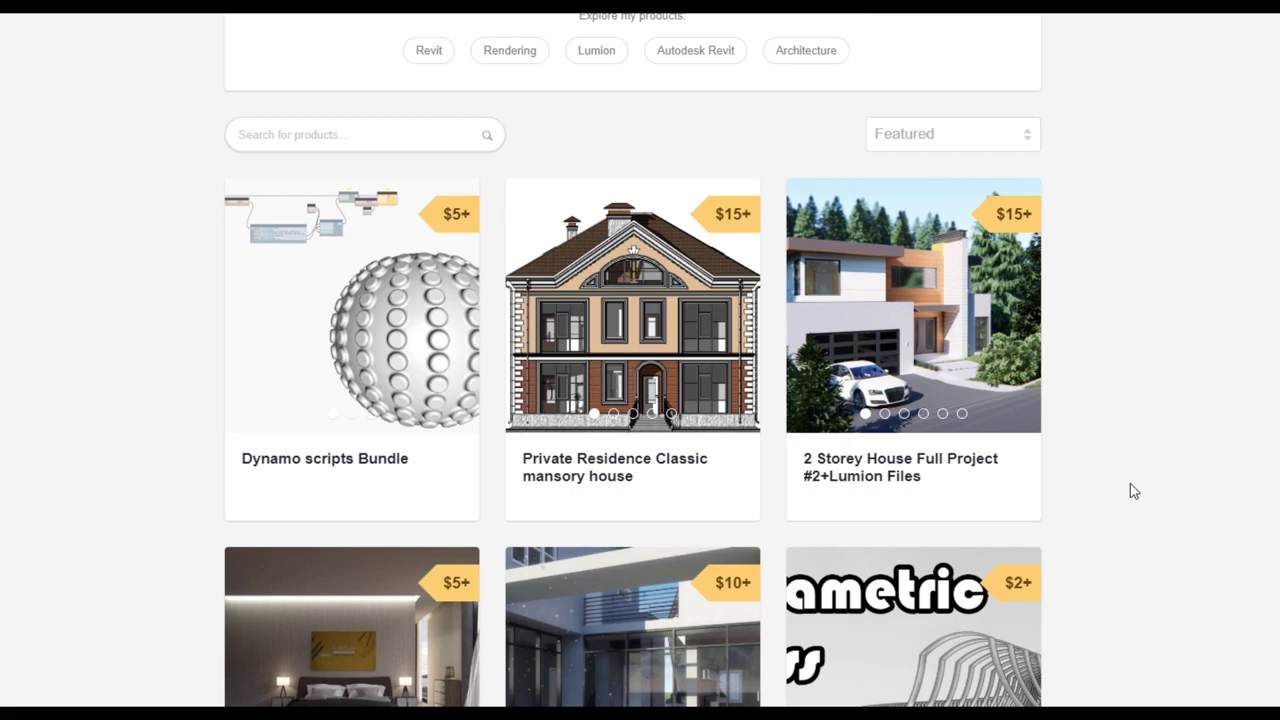
scroll(1134, 491, "down", 2)
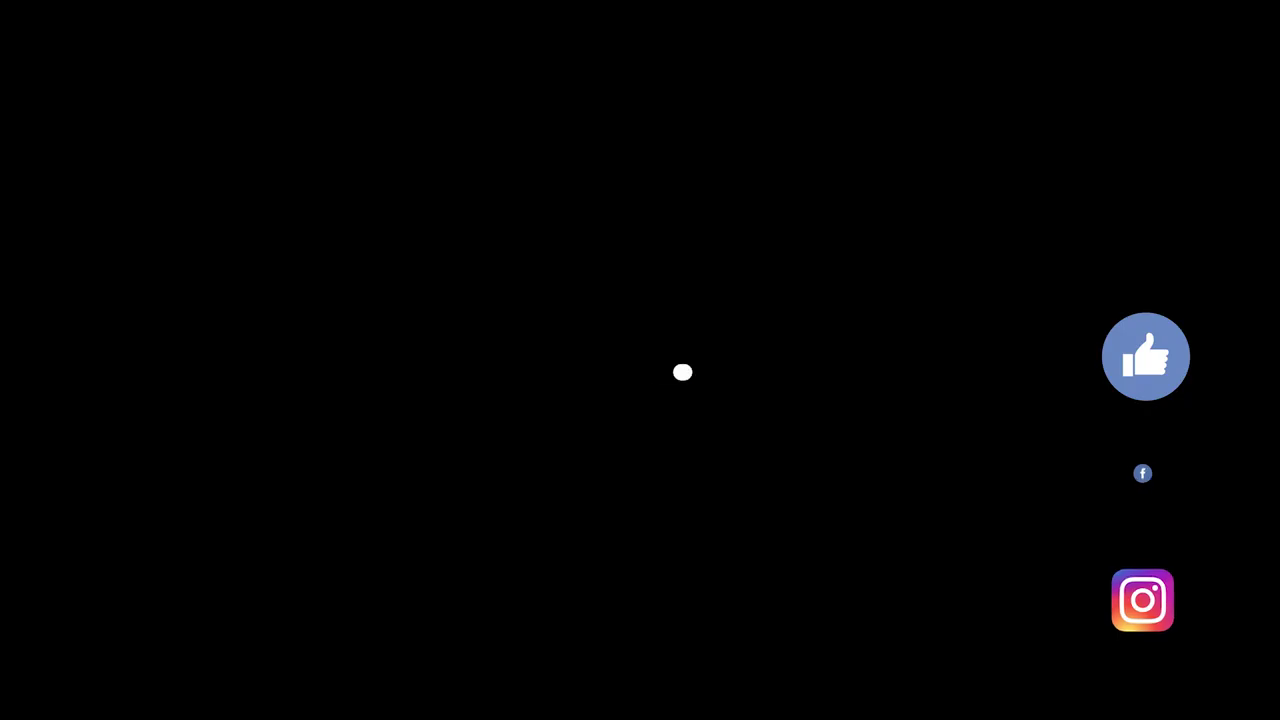